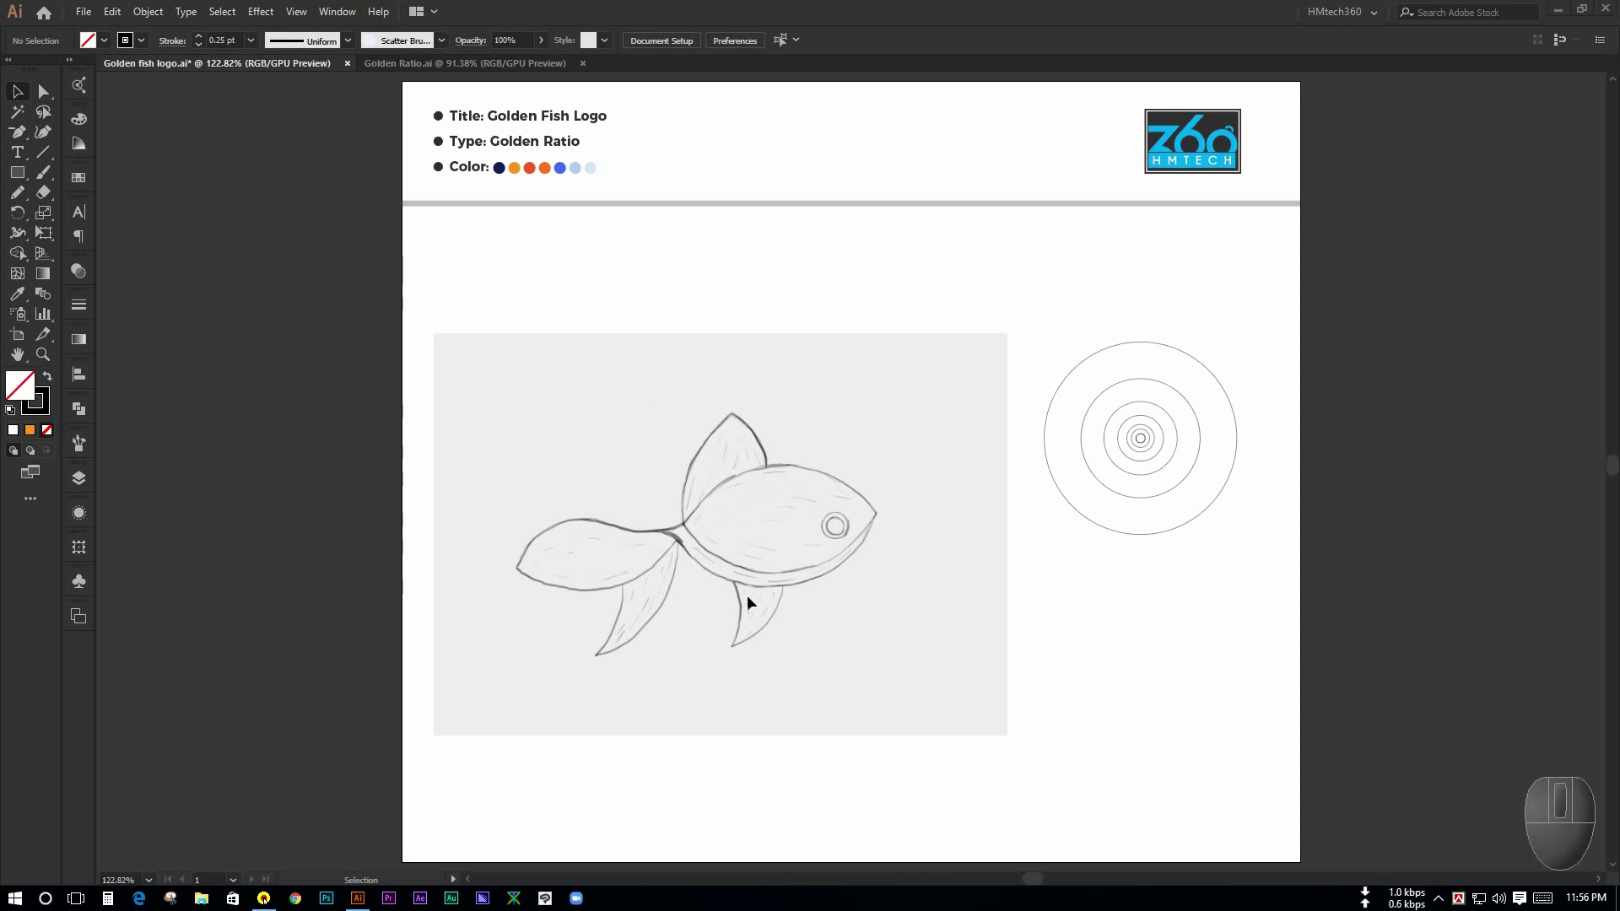
{"action": "left_click_drag", "start_coordinate": [777, 595], "coordinate": [747, 608]}
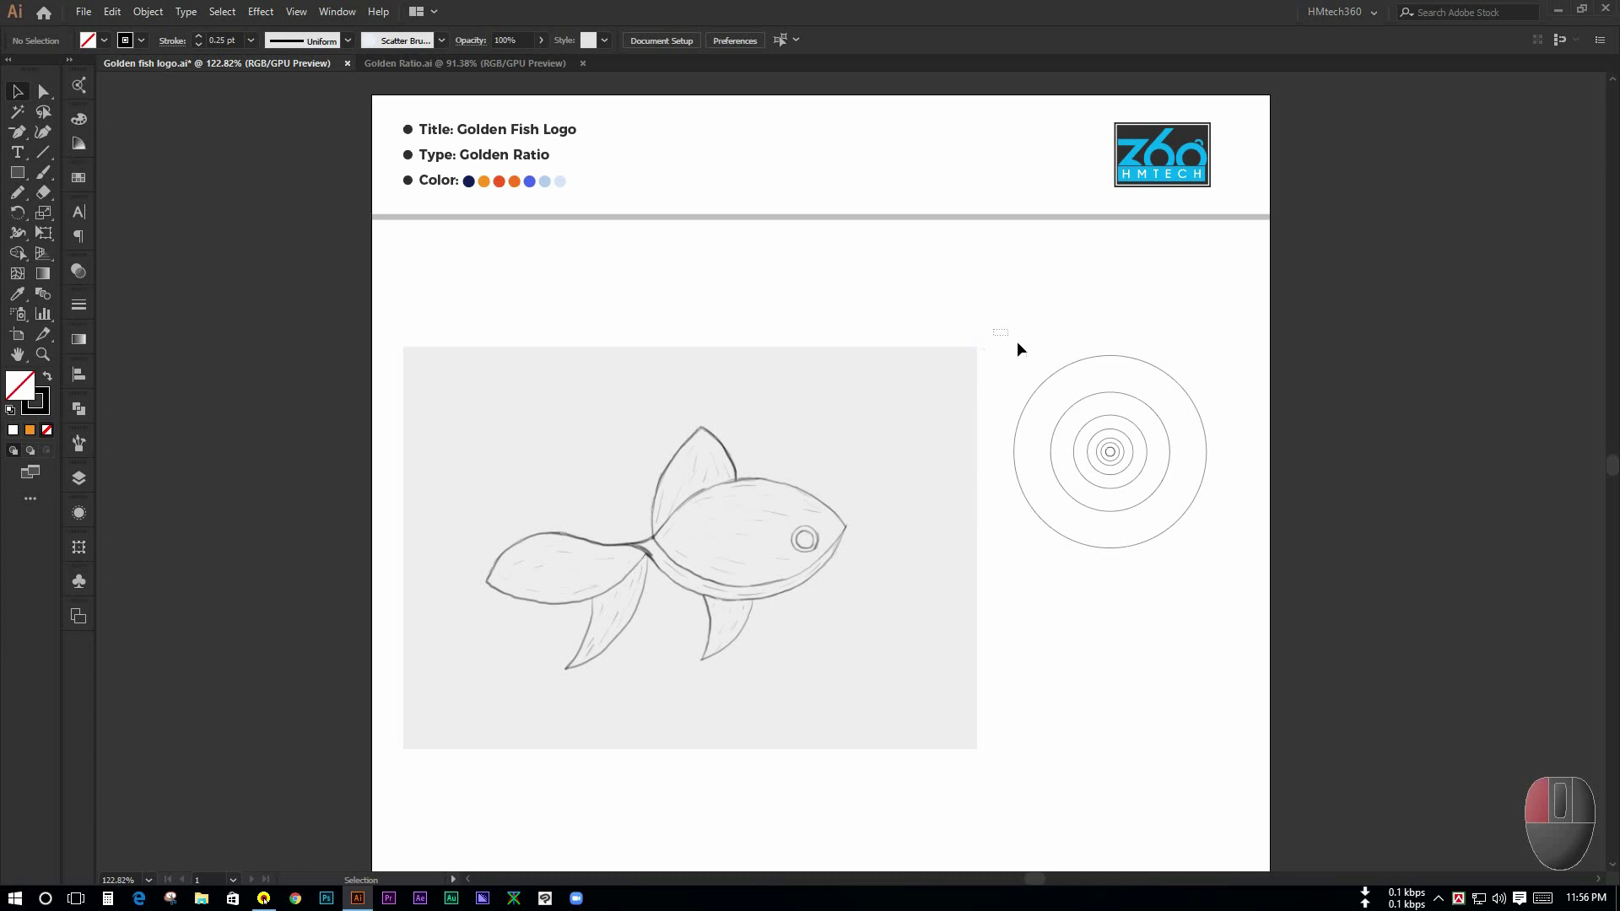
{"action": "left_click_drag", "start_coordinate": [1016, 341], "coordinate": [1249, 622]}
{"action": "left_click", "coordinate": [1106, 429]}
{"action": "left_click_drag", "start_coordinate": [1019, 341], "coordinate": [1226, 615]}
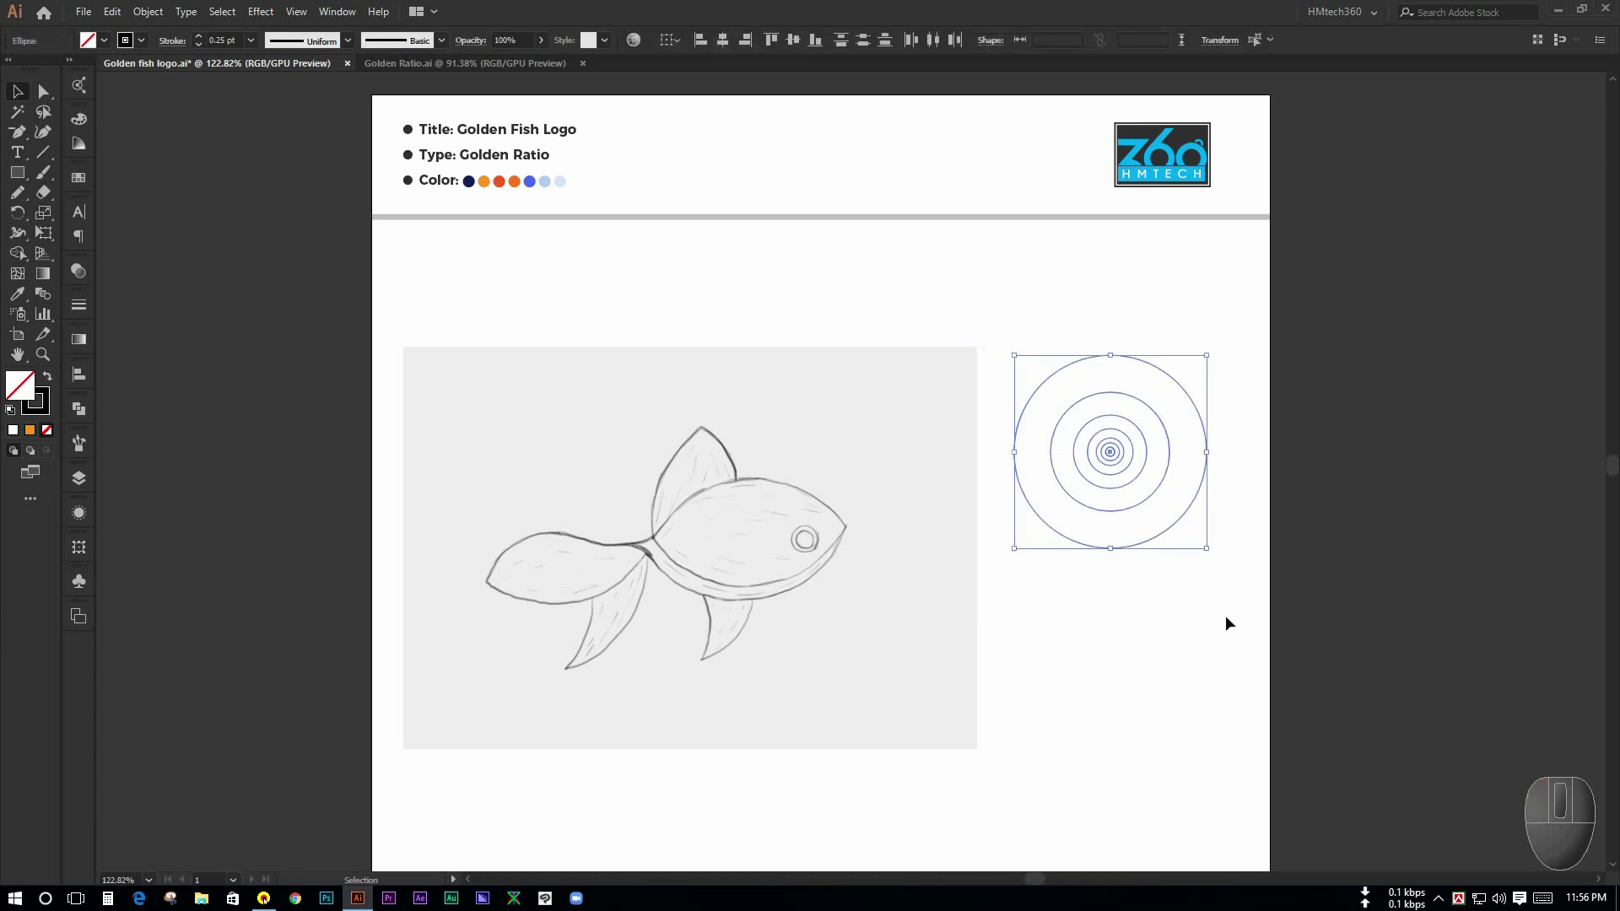
{"action": "left_click_drag", "start_coordinate": [984, 309], "coordinate": [1204, 600]}
{"action": "left_click", "coordinate": [1106, 530]}
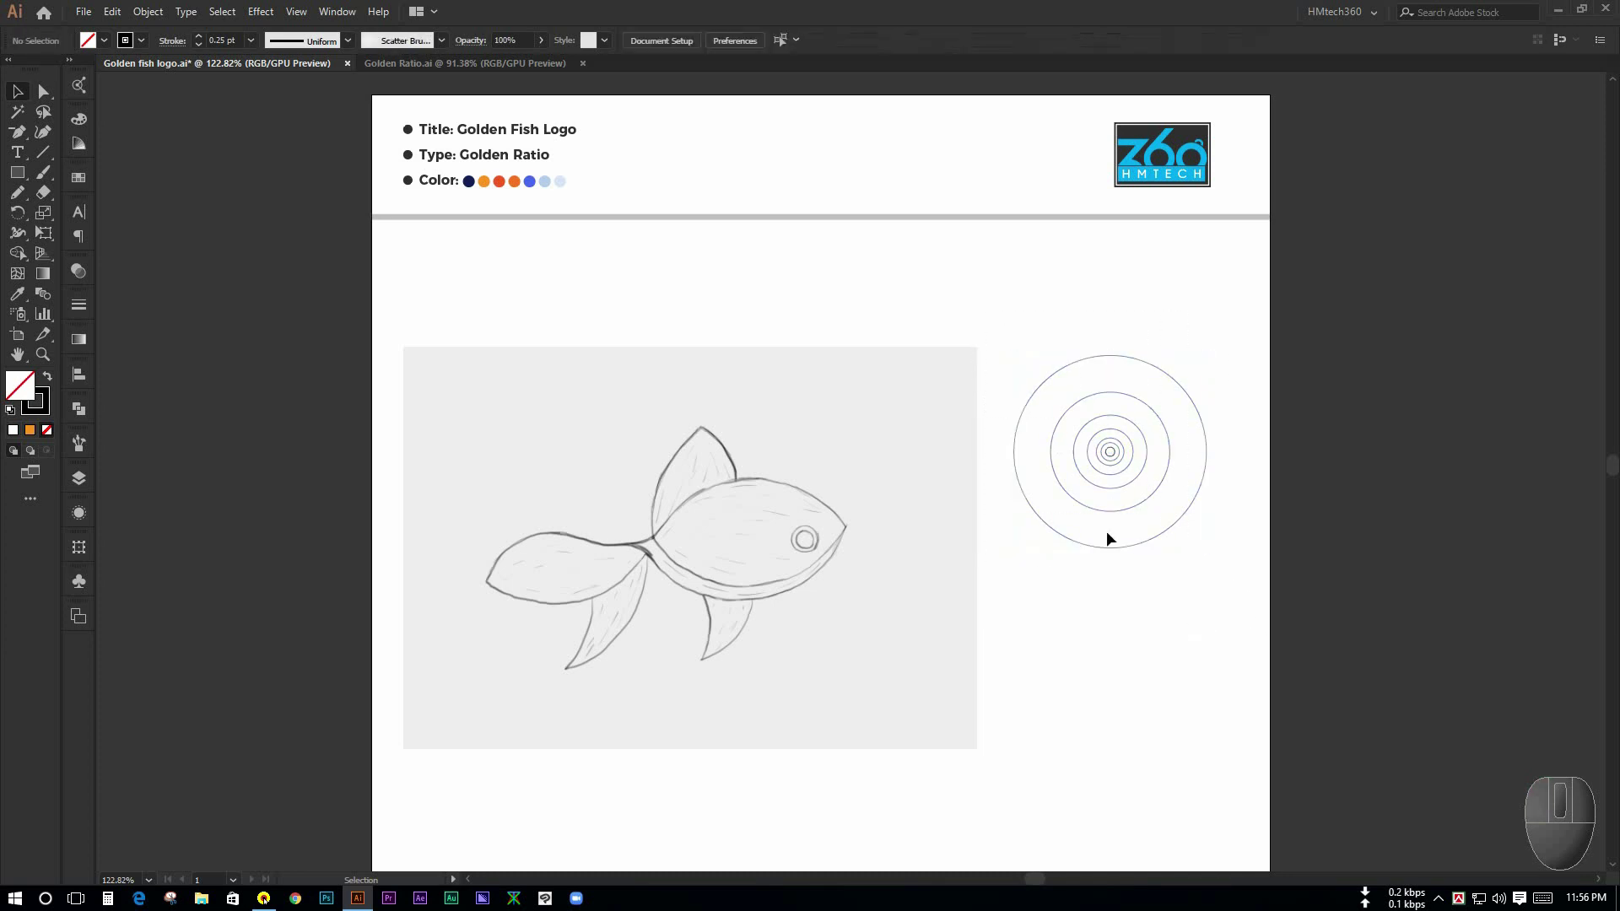
{"action": "left_click_drag", "start_coordinate": [985, 300], "coordinate": [1196, 608]}
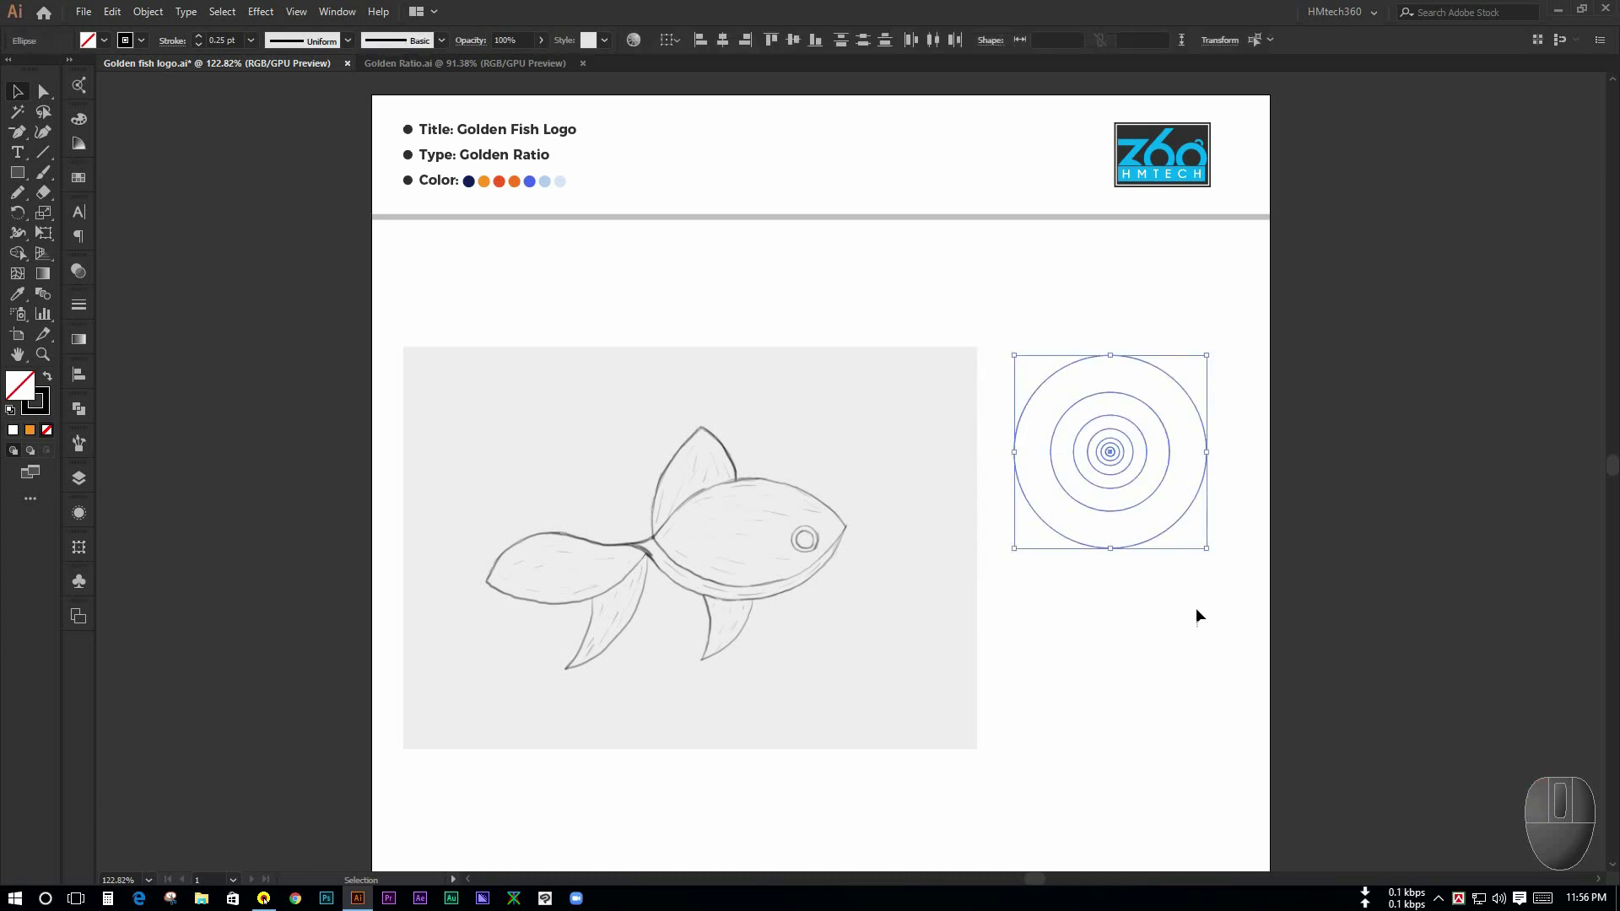
{"action": "left_click", "coordinate": [1139, 621]}
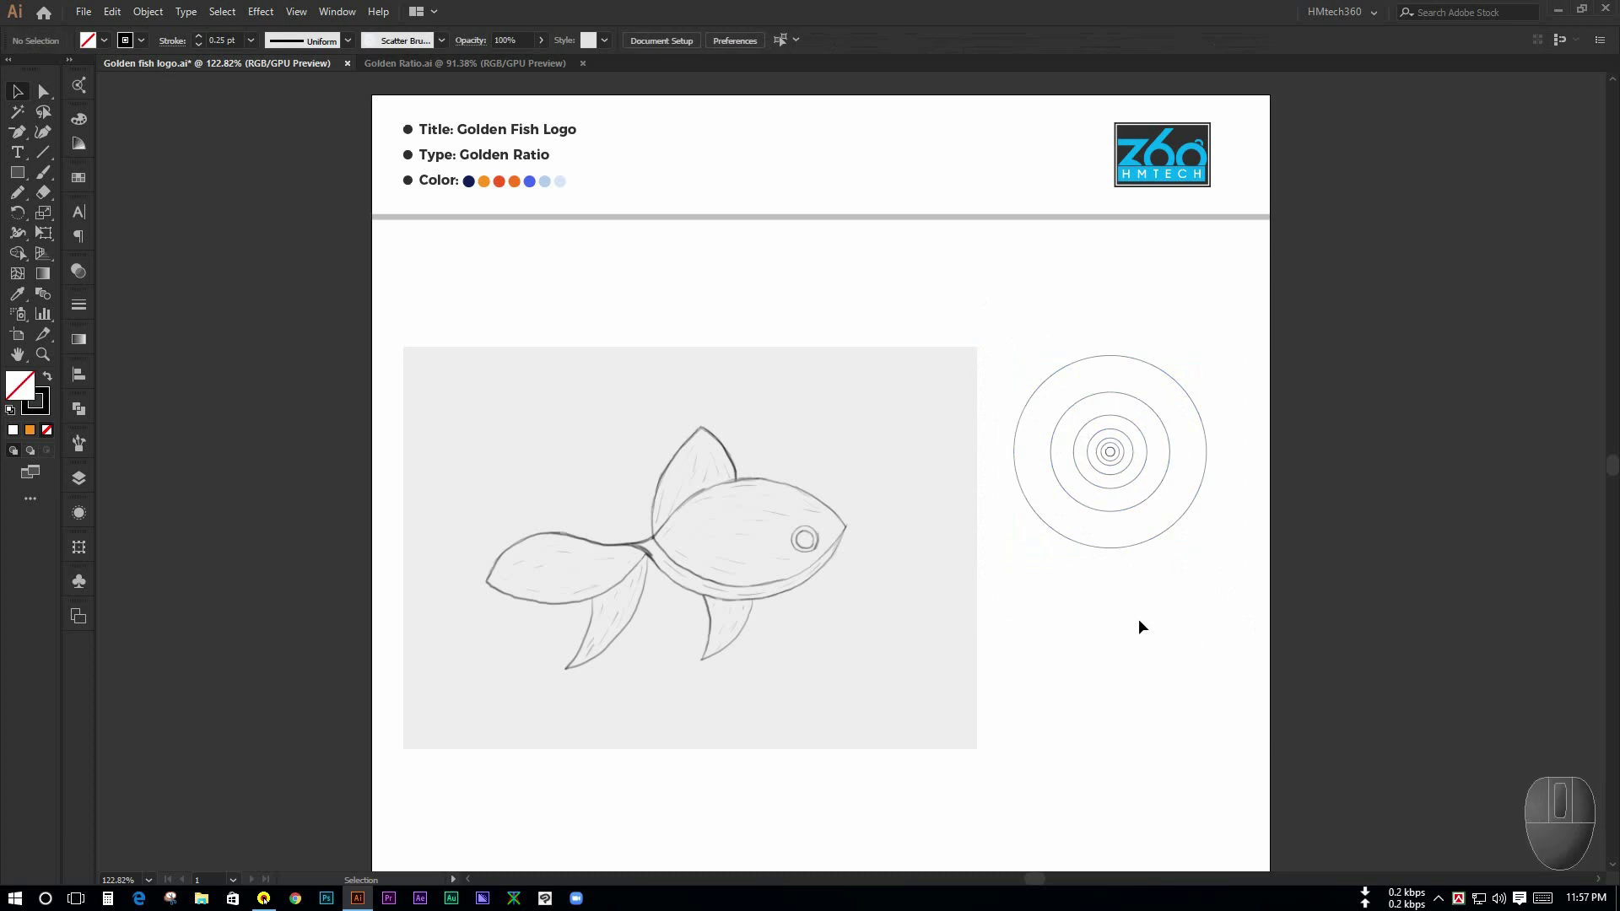
{"action": "left_click", "coordinate": [817, 556], "text": "ctrl+space"}
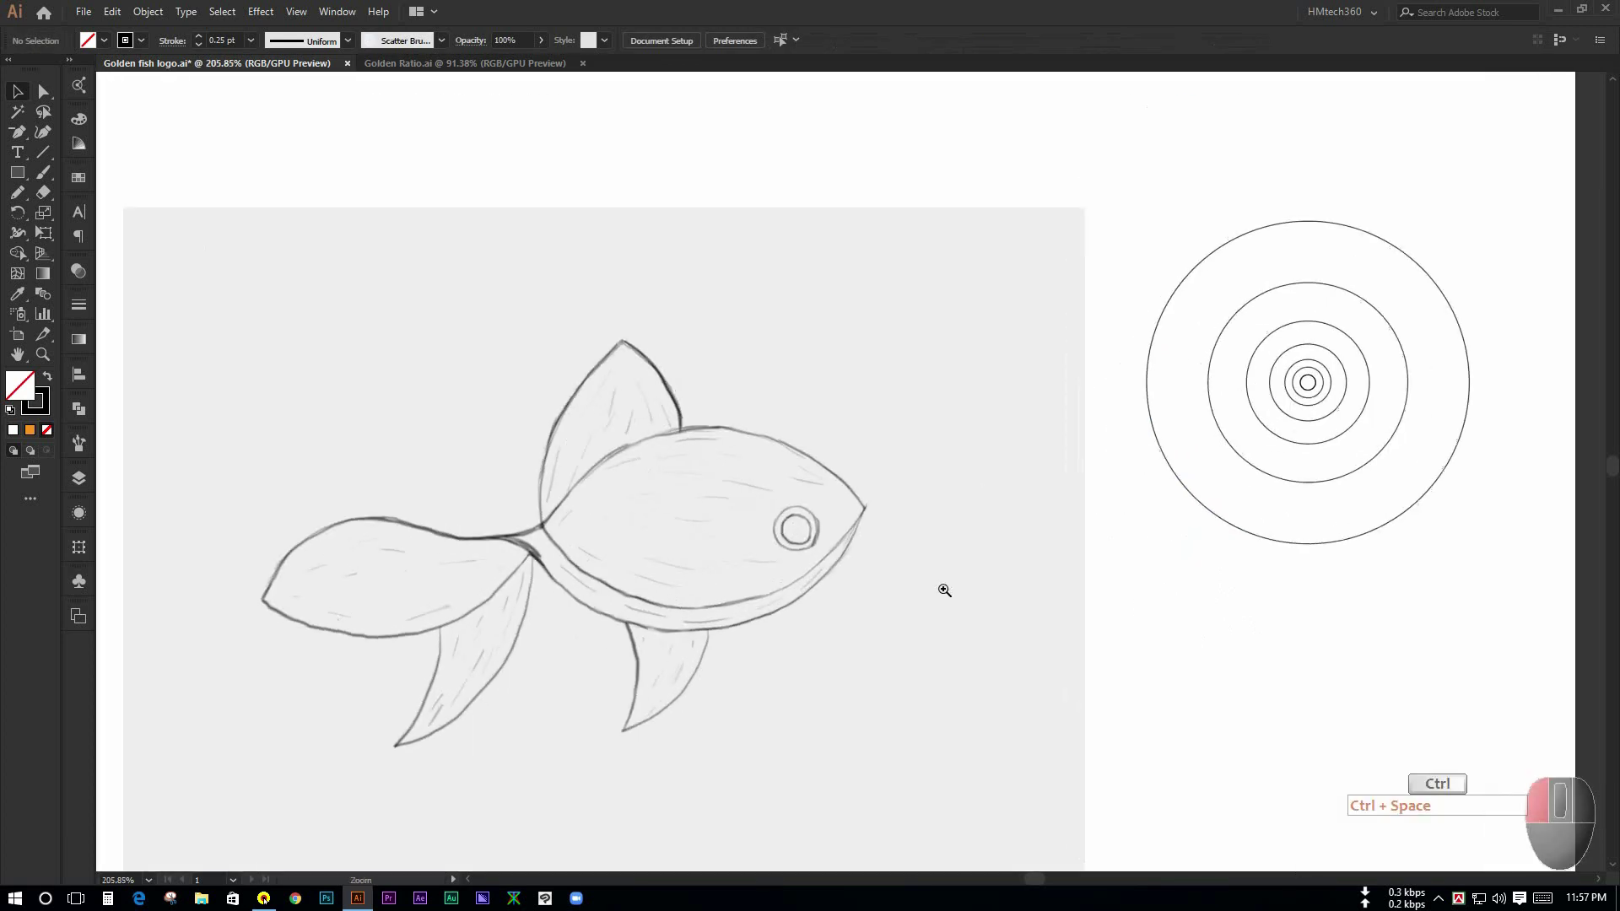
{"action": "left_click_drag", "start_coordinate": [944, 589], "coordinate": [936, 502]}
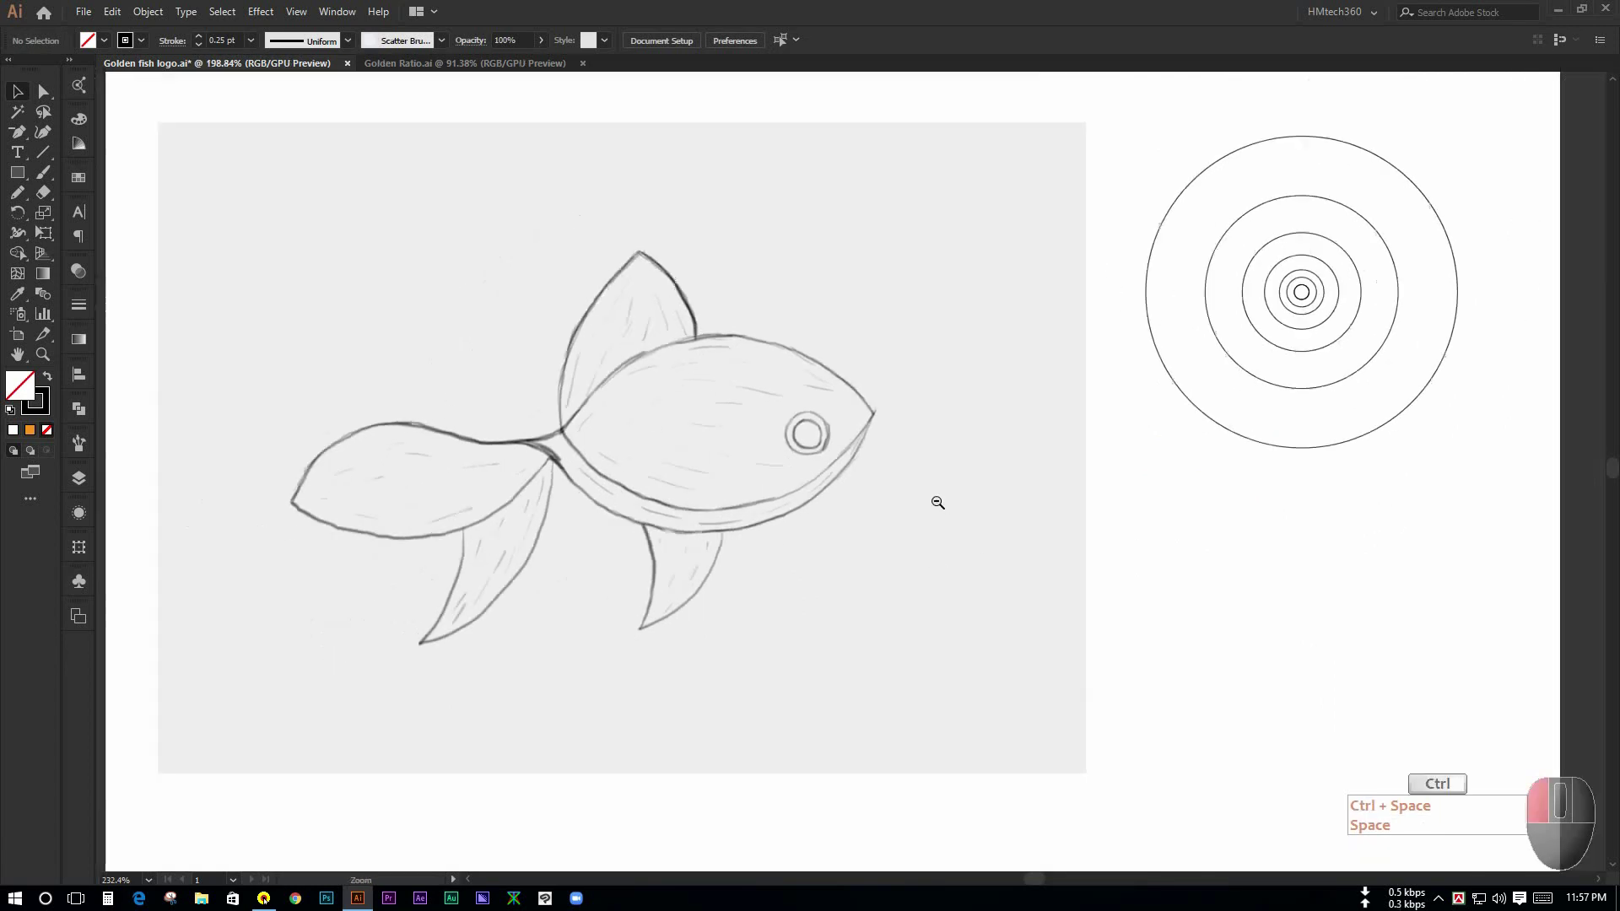
{"action": "left_click_drag", "start_coordinate": [906, 354], "coordinate": [900, 417]}
{"action": "left_click_drag", "start_coordinate": [1107, 163], "coordinate": [1418, 591]}
{"action": "left_click", "coordinate": [1298, 611]}
{"action": "left_click_drag", "start_coordinate": [1298, 610], "coordinate": [1071, 603]}
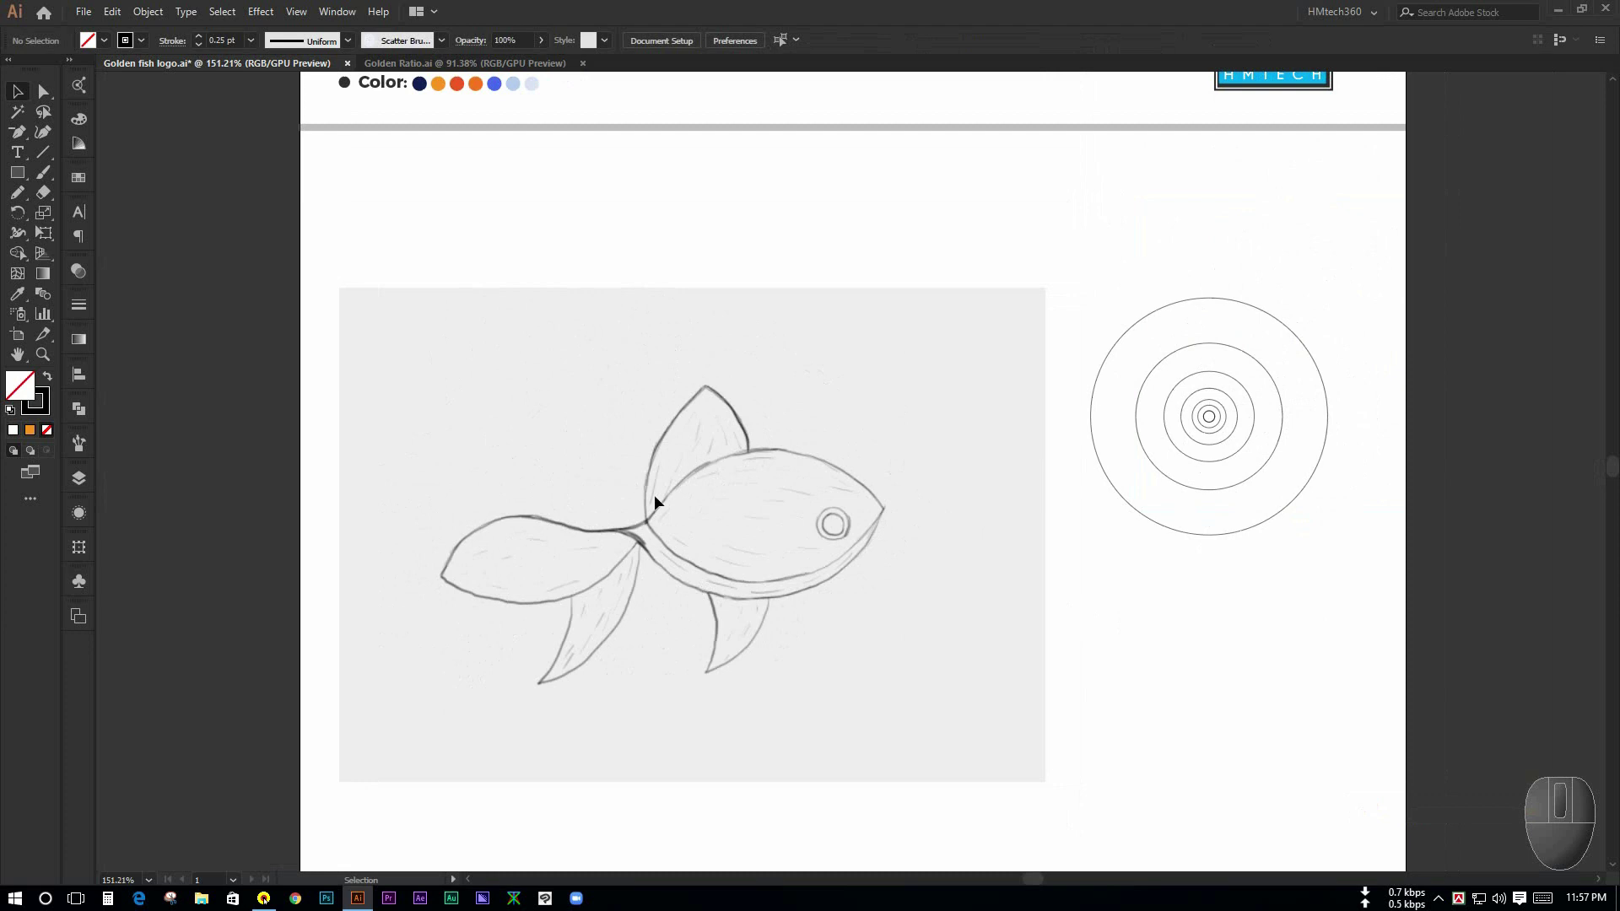
{"action": "left_click_drag", "start_coordinate": [834, 589], "coordinate": [864, 608]}
{"action": "left_click_drag", "start_coordinate": [965, 597], "coordinate": [886, 598]}
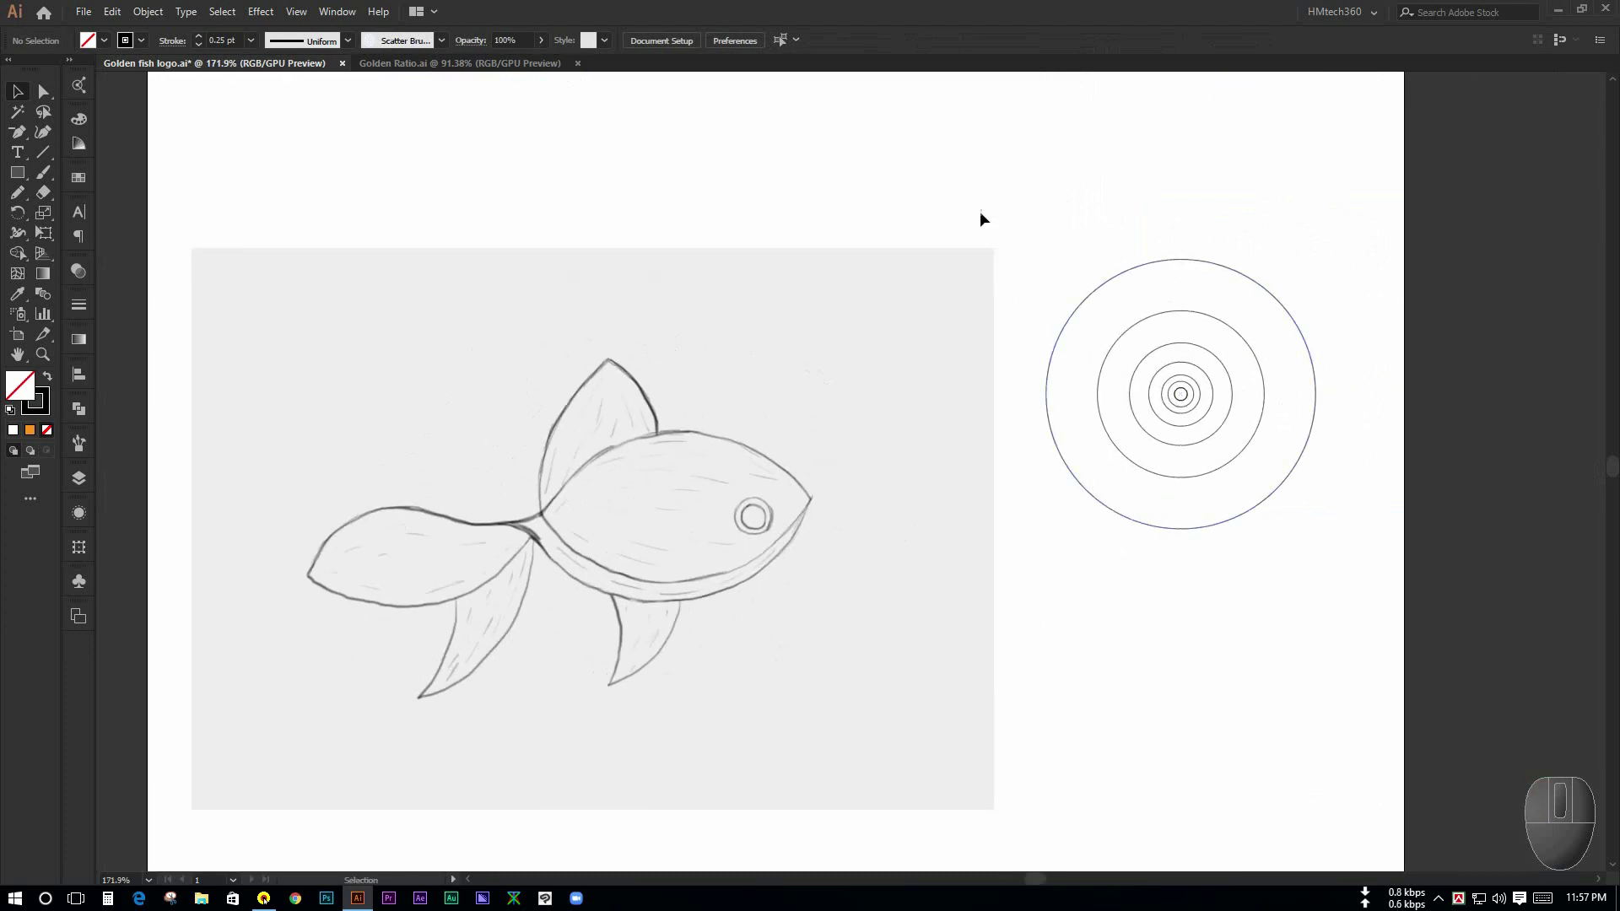
Step: Move the whole set of golden ratio circles onto the fish's body, with the outer circle near the belly line
{"action": "left_click_drag", "start_coordinate": [979, 217], "coordinate": [1403, 574]}
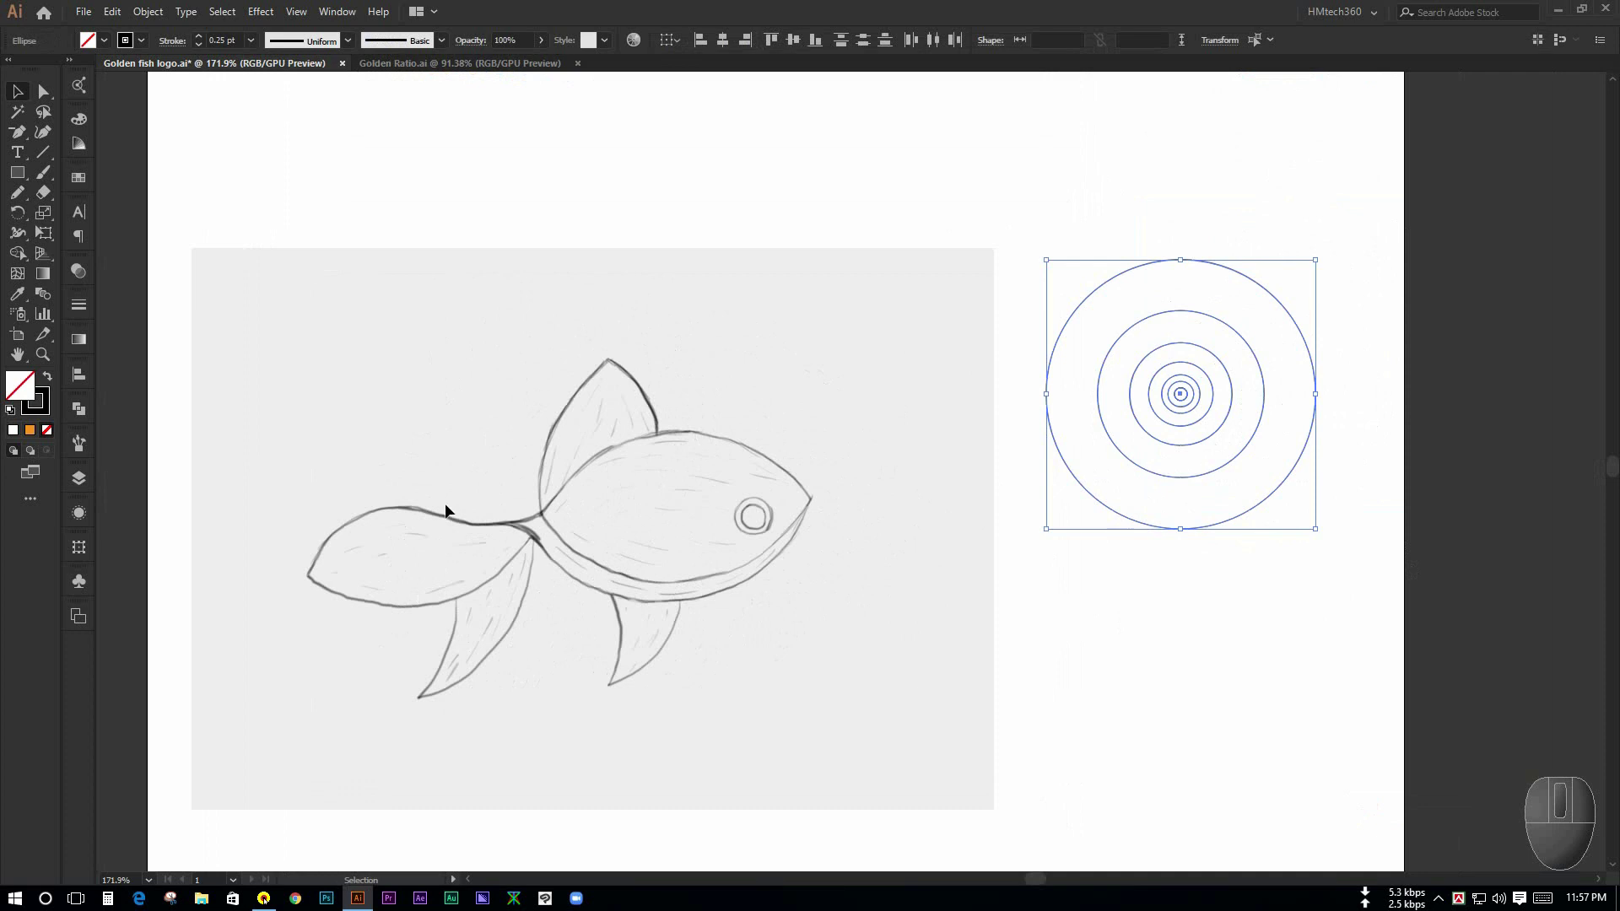
{"action": "left_click_drag", "start_coordinate": [1179, 483], "coordinate": [661, 553]}
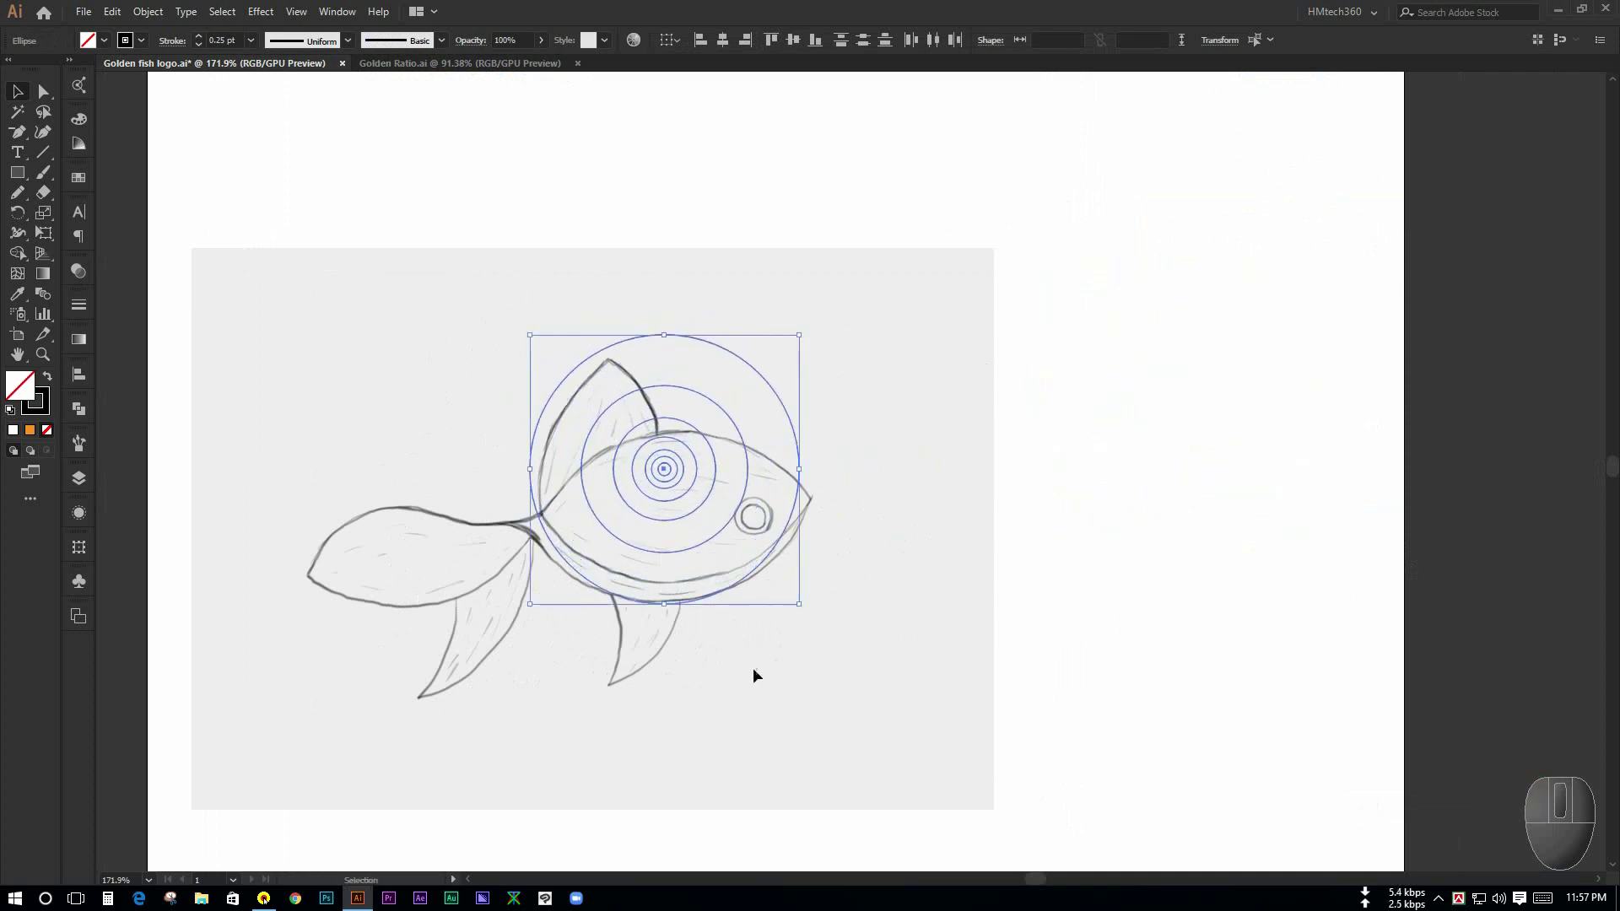
{"action": "left_click", "coordinate": [752, 669]}
Step: Enlarge the circle set proportionally to an outer diameter of about 2.07 in and reposition it so the outer circle follows the fish's belly
{"action": "key", "text": "ctrl+space"}
{"action": "left_click_drag", "start_coordinate": [931, 297], "coordinate": [527, 641]}
{"action": "key", "text": "ctrl+space"}
{"action": "left_click_drag", "start_coordinate": [526, 643], "coordinate": [679, 665]}
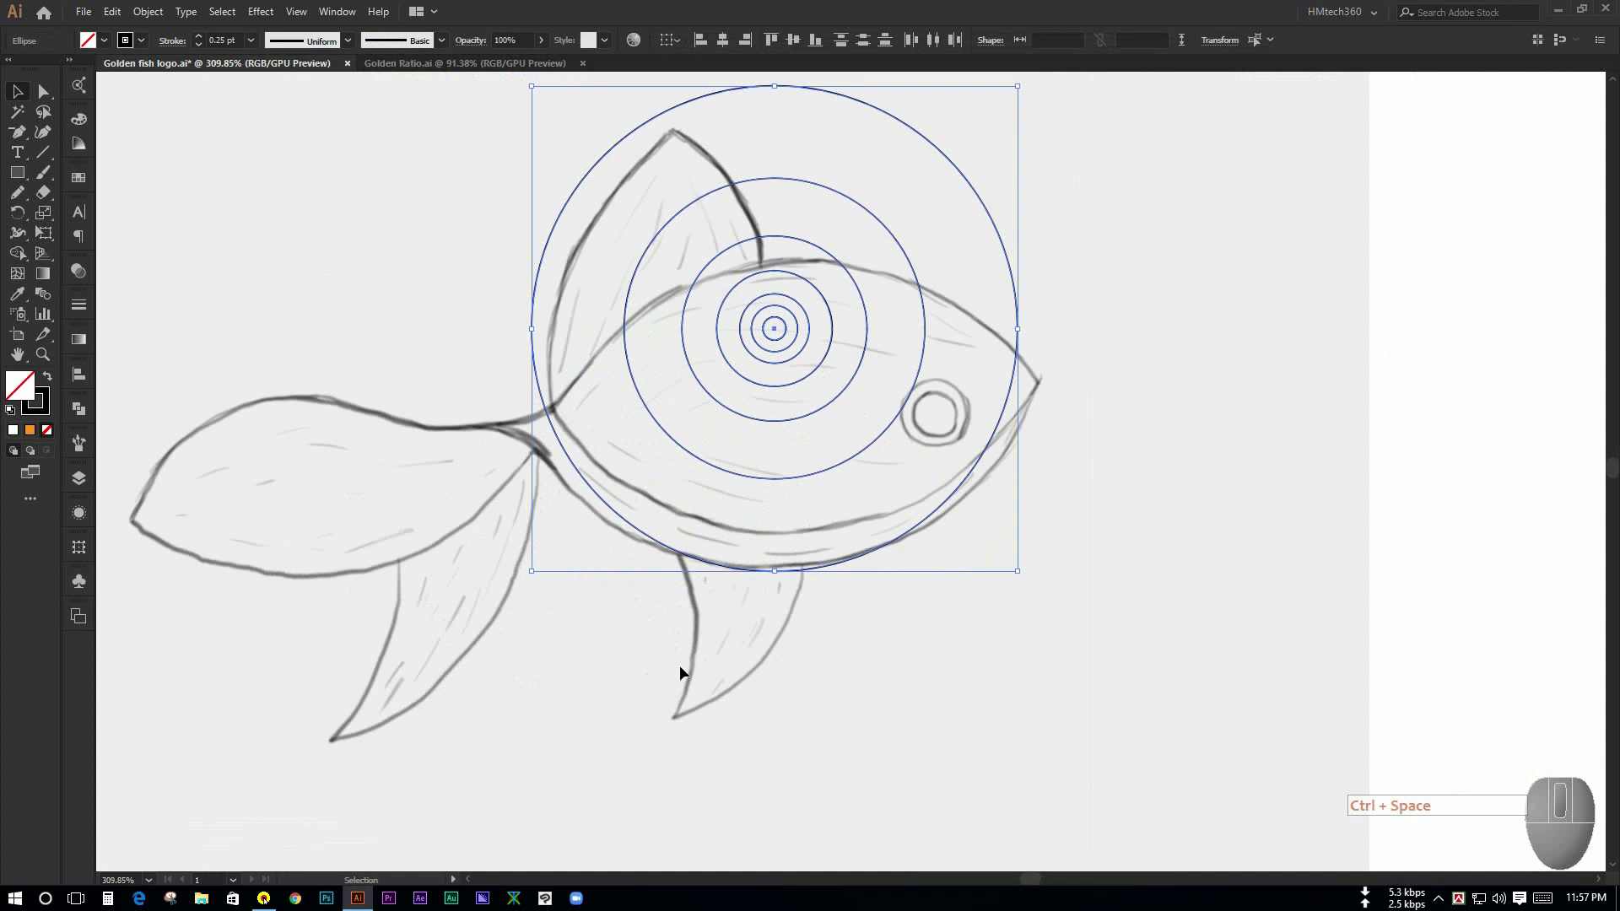
{"action": "key", "text": "space"}
{"action": "left_click_drag", "start_coordinate": [765, 540], "coordinate": [667, 686]}
{"action": "left_click_drag", "start_coordinate": [921, 717], "coordinate": [932, 727]}
{"action": "left_click", "coordinate": [1300, 392]}
{"action": "key", "text": "ctrl+space"}
{"action": "left_click_drag", "start_coordinate": [1296, 383], "coordinate": [1237, 378]}
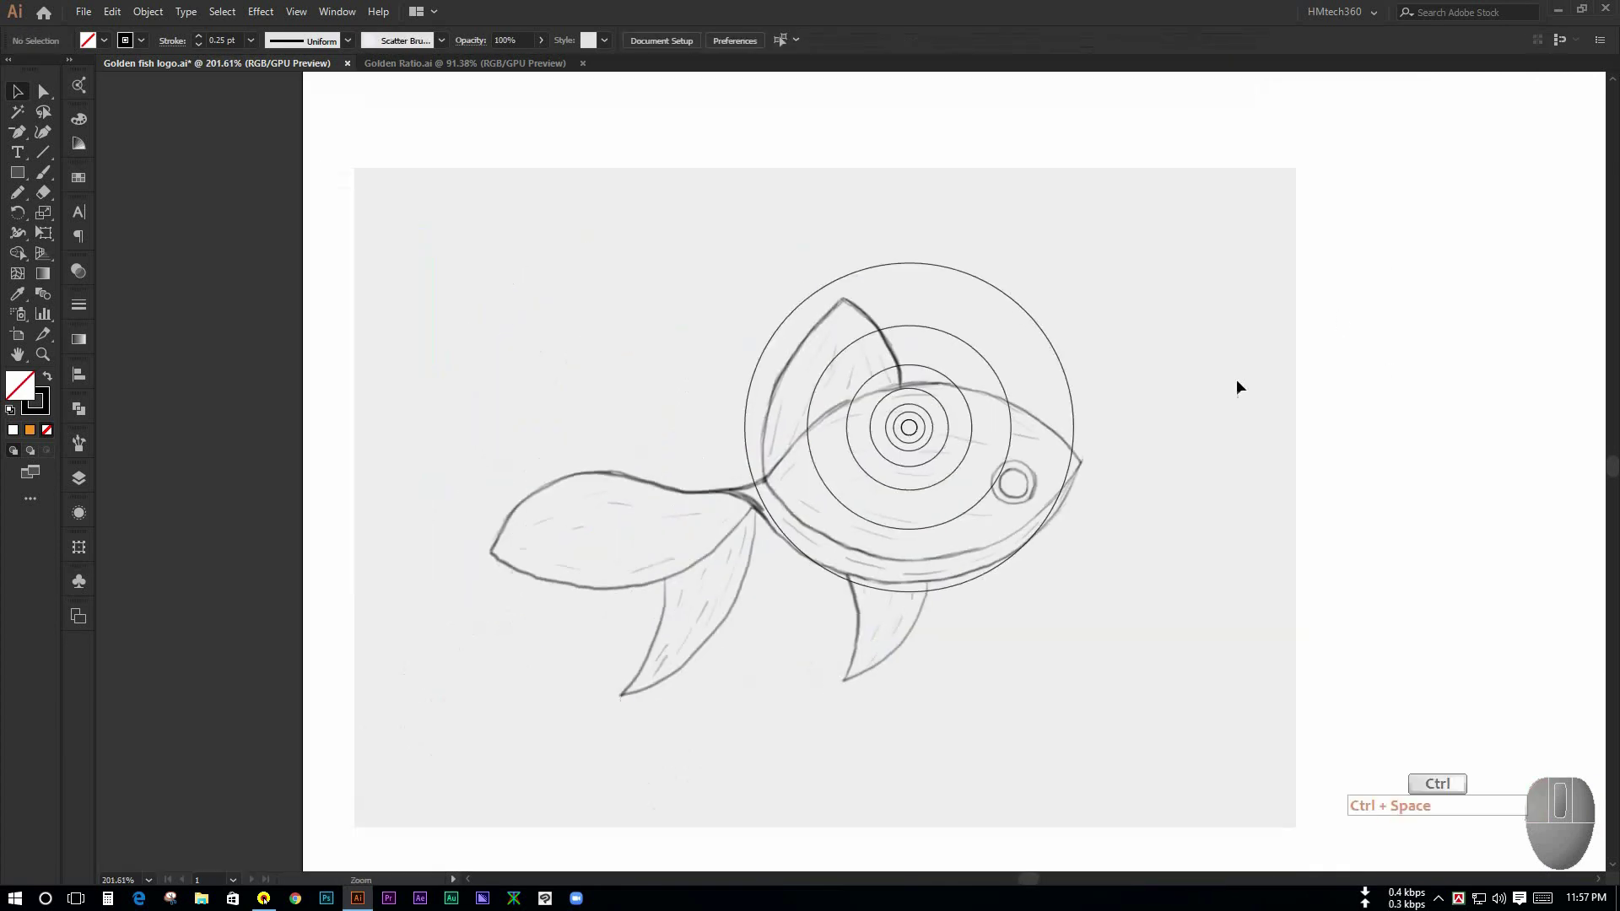
{"action": "key", "text": "space"}
{"action": "left_click_drag", "start_coordinate": [1303, 214], "coordinate": [1264, 214]}
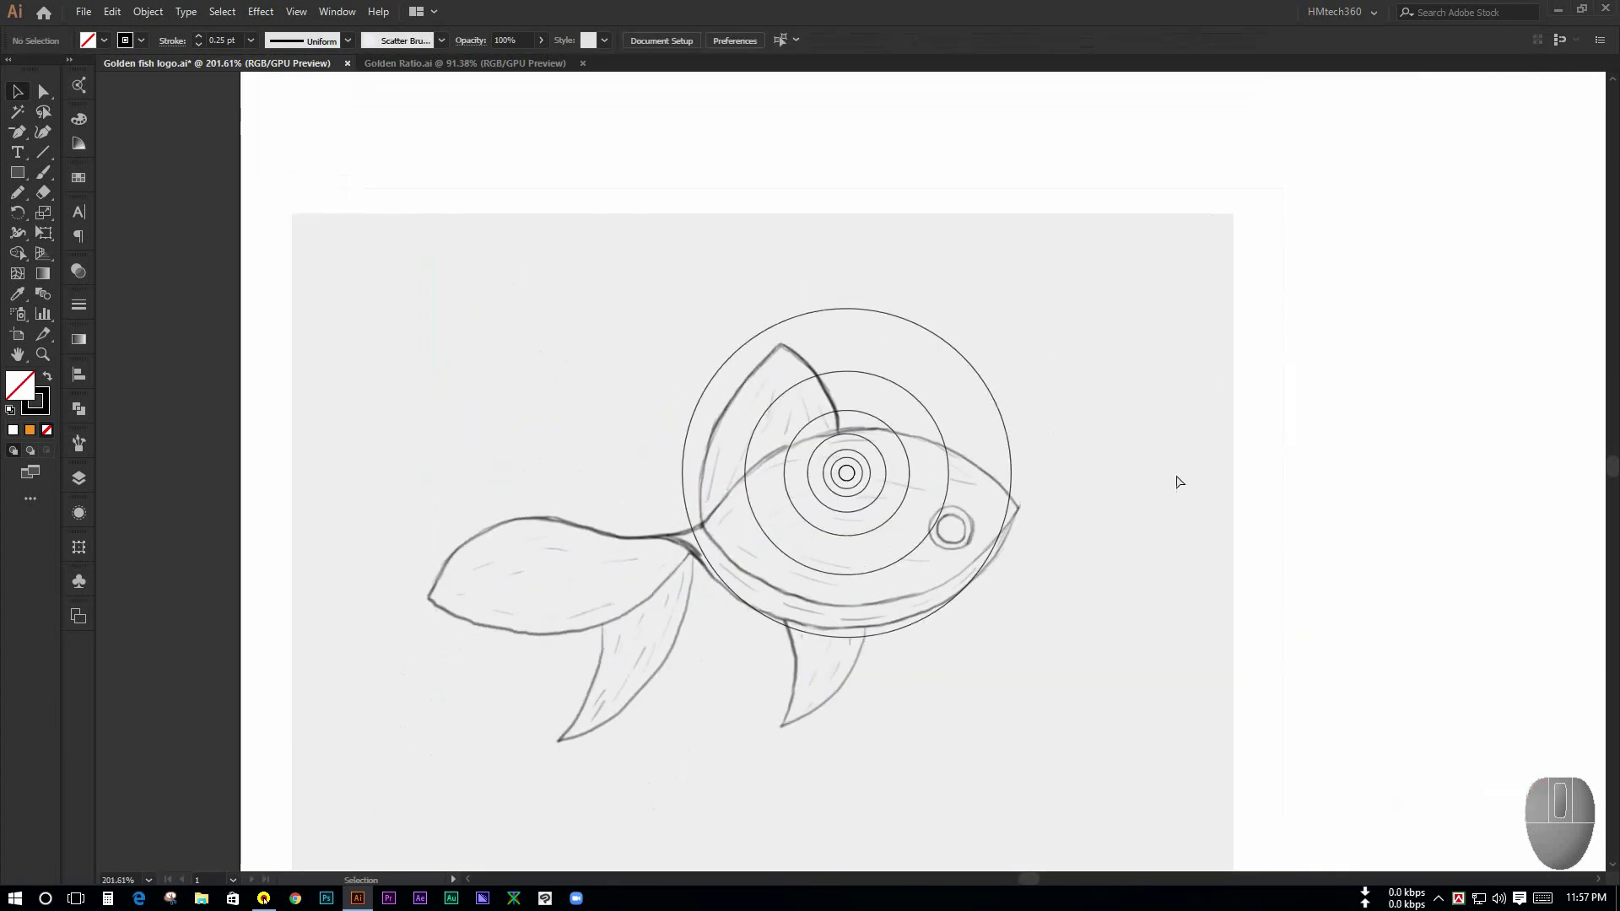
{"action": "key", "text": "ctrl+space"}
{"action": "left_click_drag", "start_coordinate": [1121, 471], "coordinate": [1075, 496]}
{"action": "key", "text": "space"}
{"action": "left_click_drag", "start_coordinate": [1205, 428], "coordinate": [1111, 452]}
{"action": "left_click_drag", "start_coordinate": [1215, 206], "coordinate": [1055, 454]}
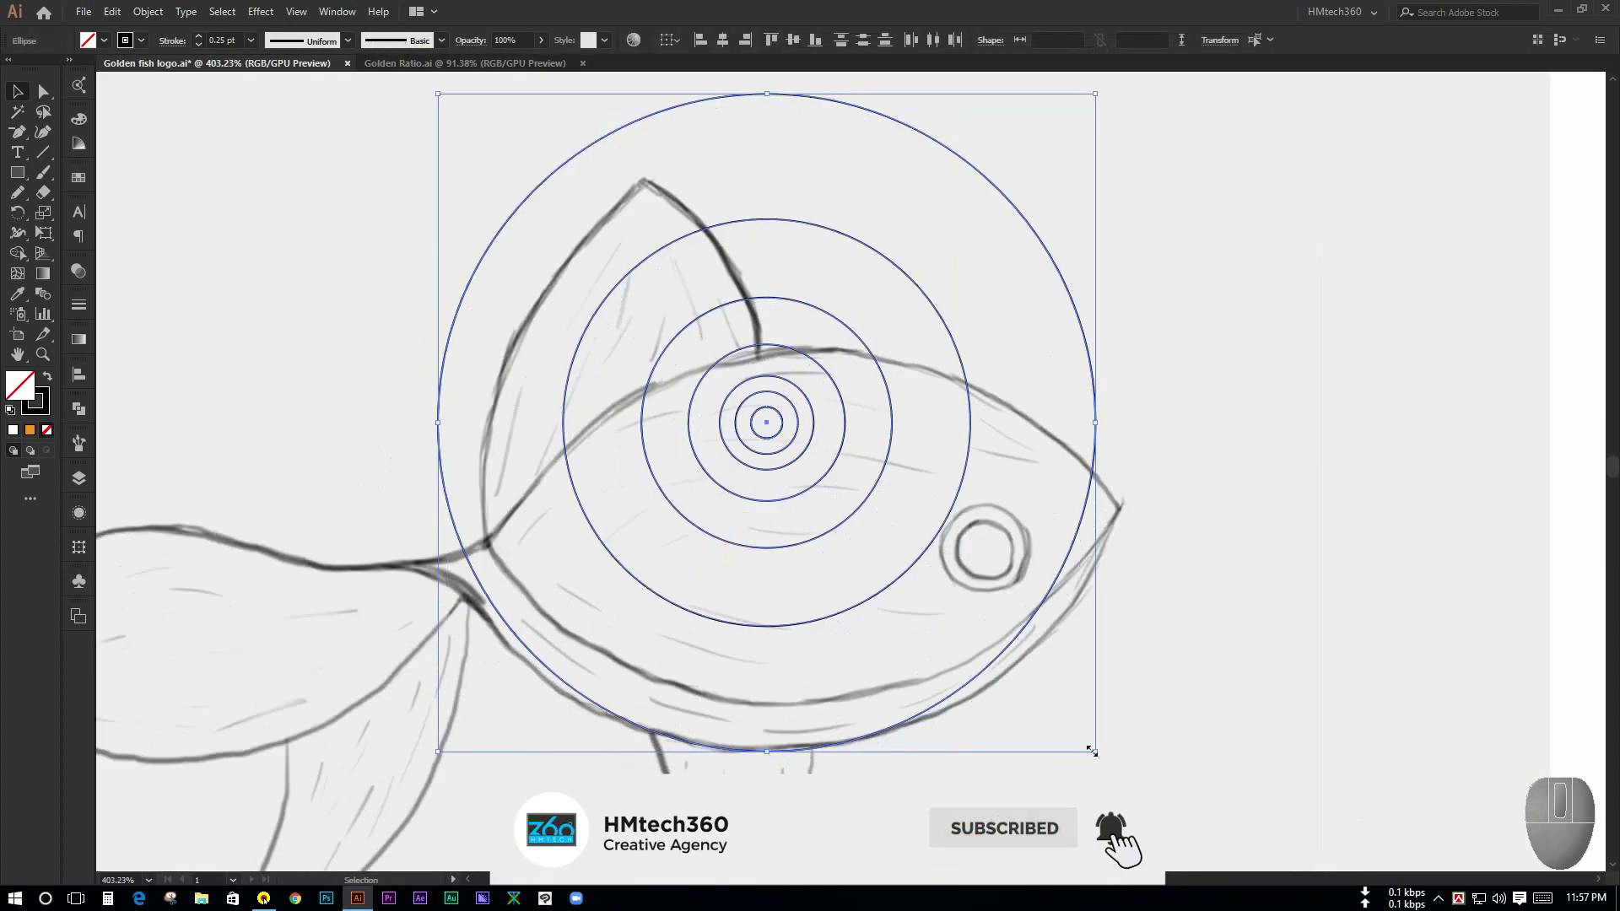
{"action": "mouse_move", "coordinate": [1108, 755]}
{"action": "left_mouse_down"}
{"action": "mouse_move", "coordinate": [1128, 774]}
{"action": "mouse_move", "coordinate": [1107, 762]}
{"action": "left_mouse_up"}
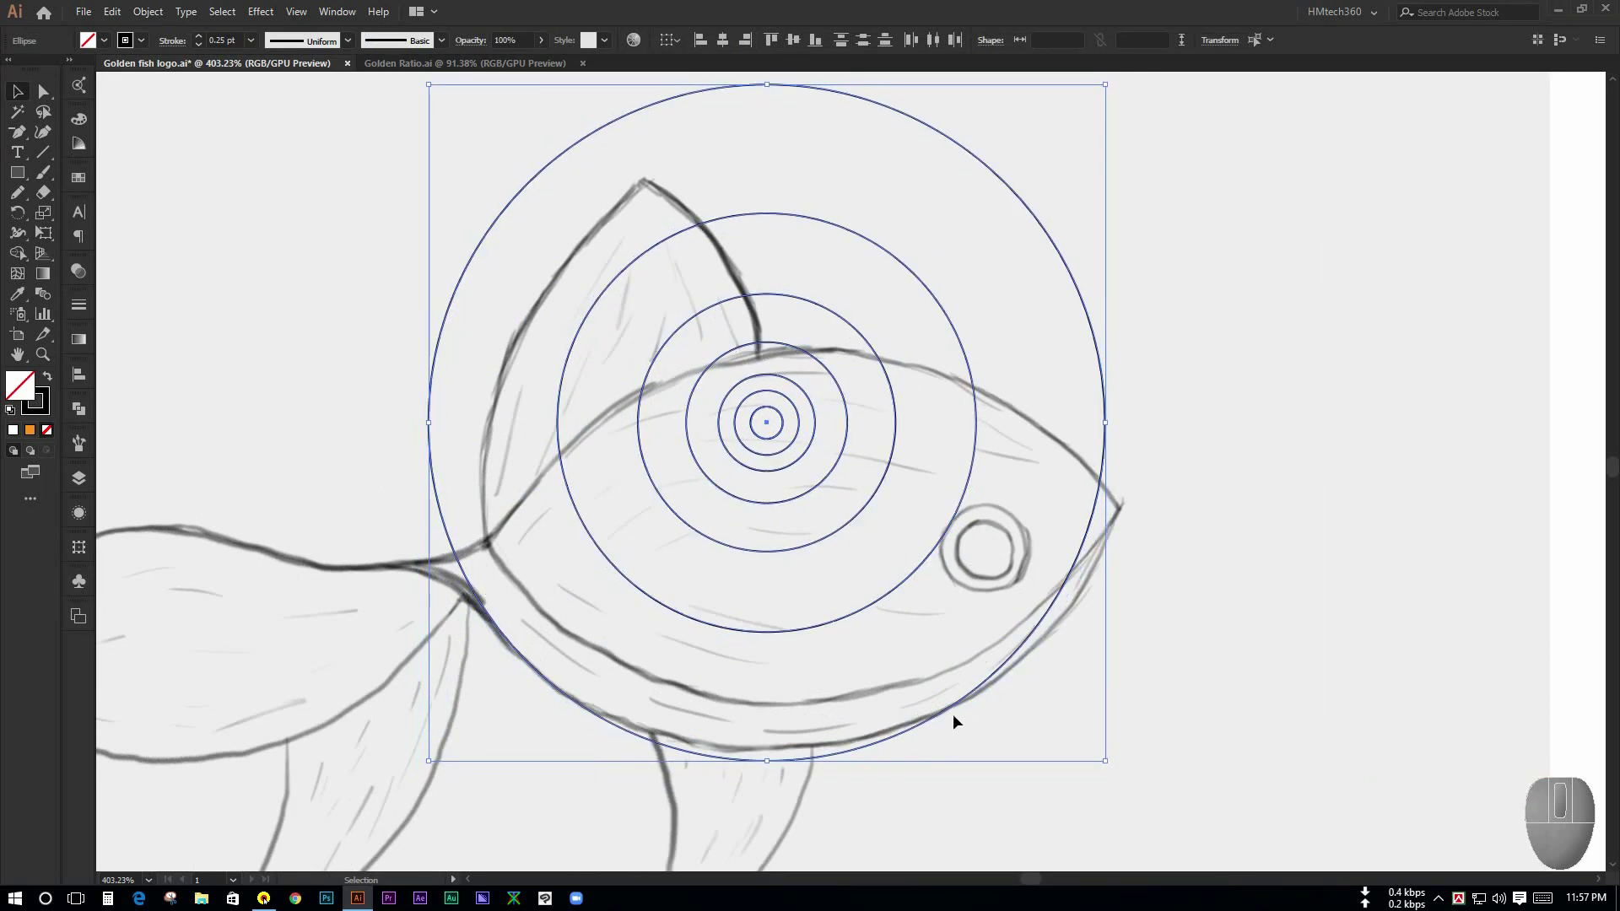
{"action": "left_click_drag", "start_coordinate": [938, 711], "coordinate": [951, 703]}
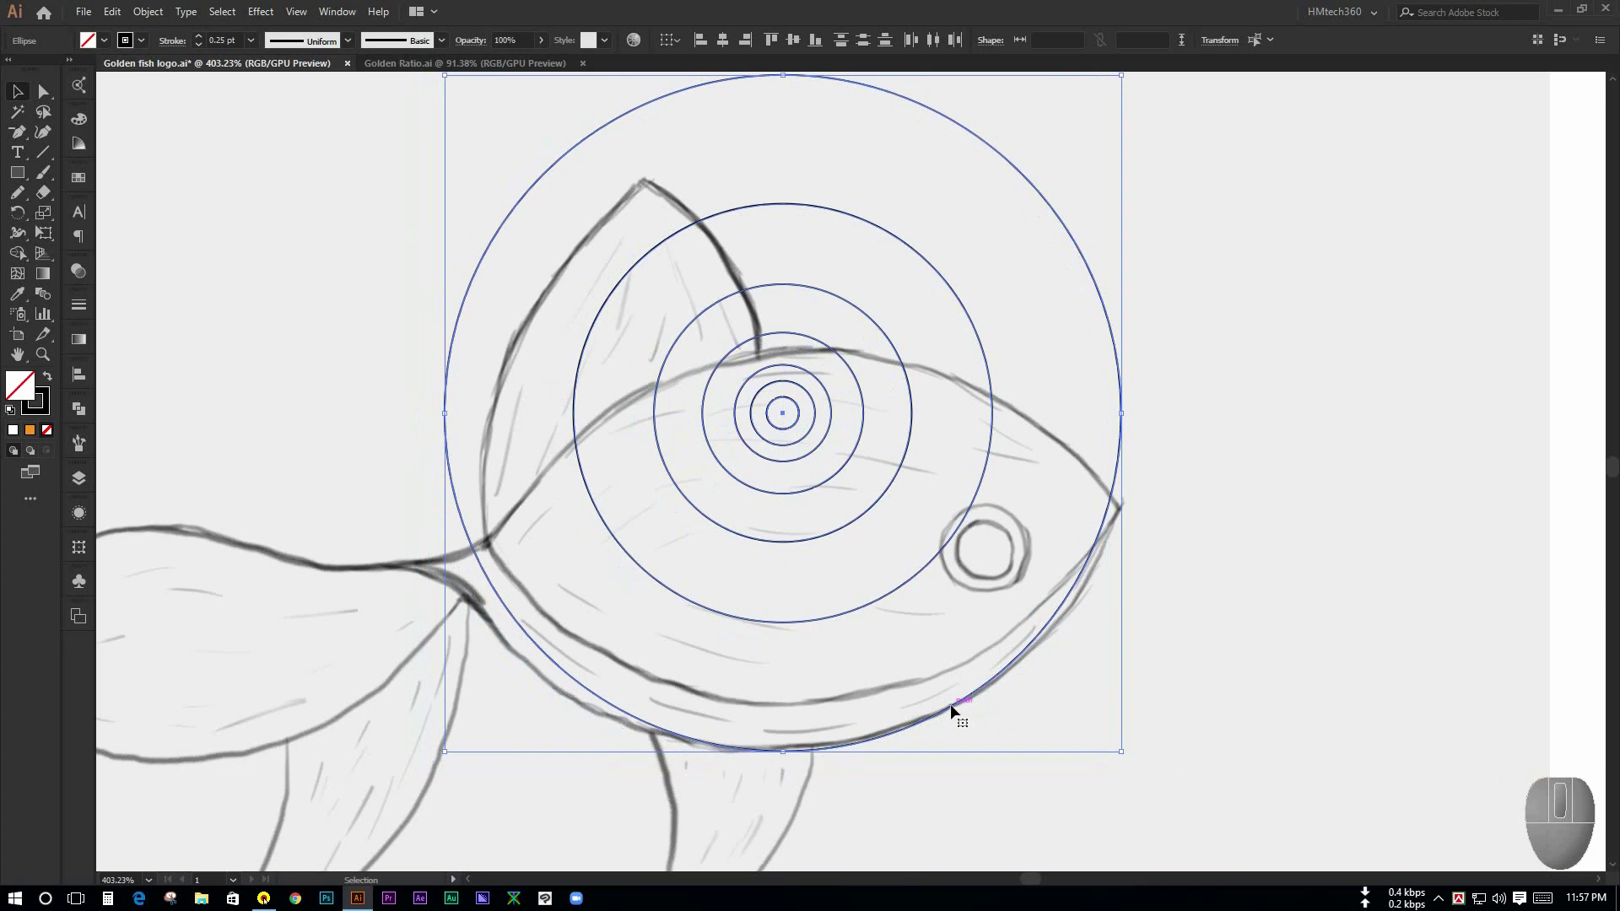
{"action": "left_click_drag", "start_coordinate": [1123, 750], "coordinate": [1135, 764]}
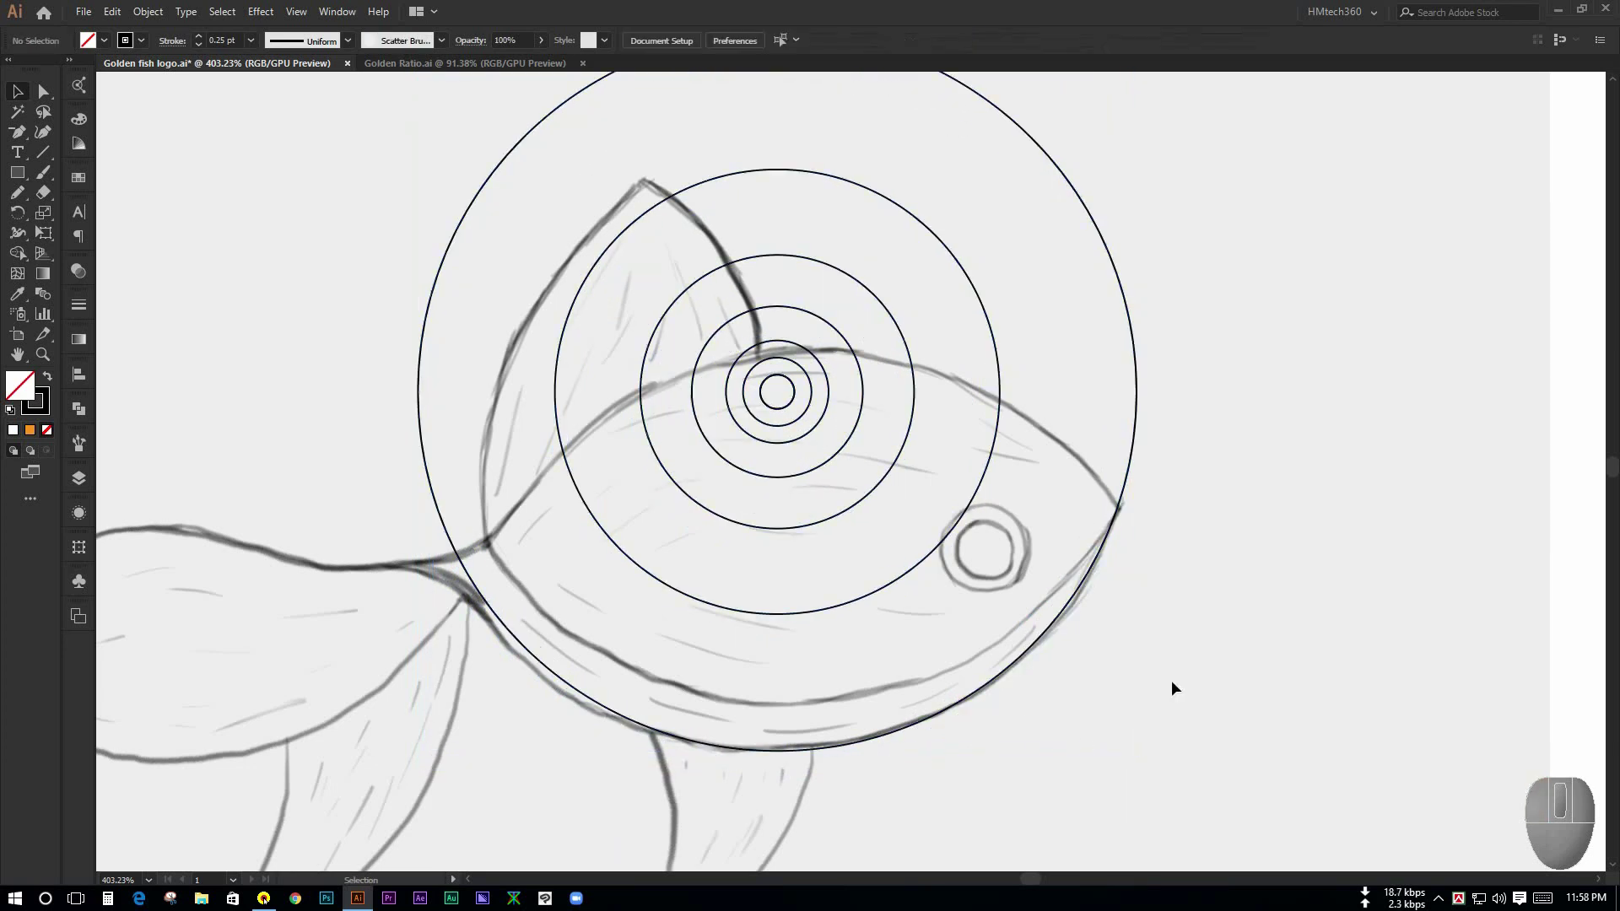
Step: Move the resized set of concentric circles off the fish to the blank area beside the sketch
{"action": "left_click_drag", "start_coordinate": [1344, 612], "coordinate": [1131, 574]}
{"action": "left_click_drag", "start_coordinate": [1345, 528], "coordinate": [1119, 529]}
{"action": "left_click_drag", "start_coordinate": [1174, 471], "coordinate": [839, 481]}
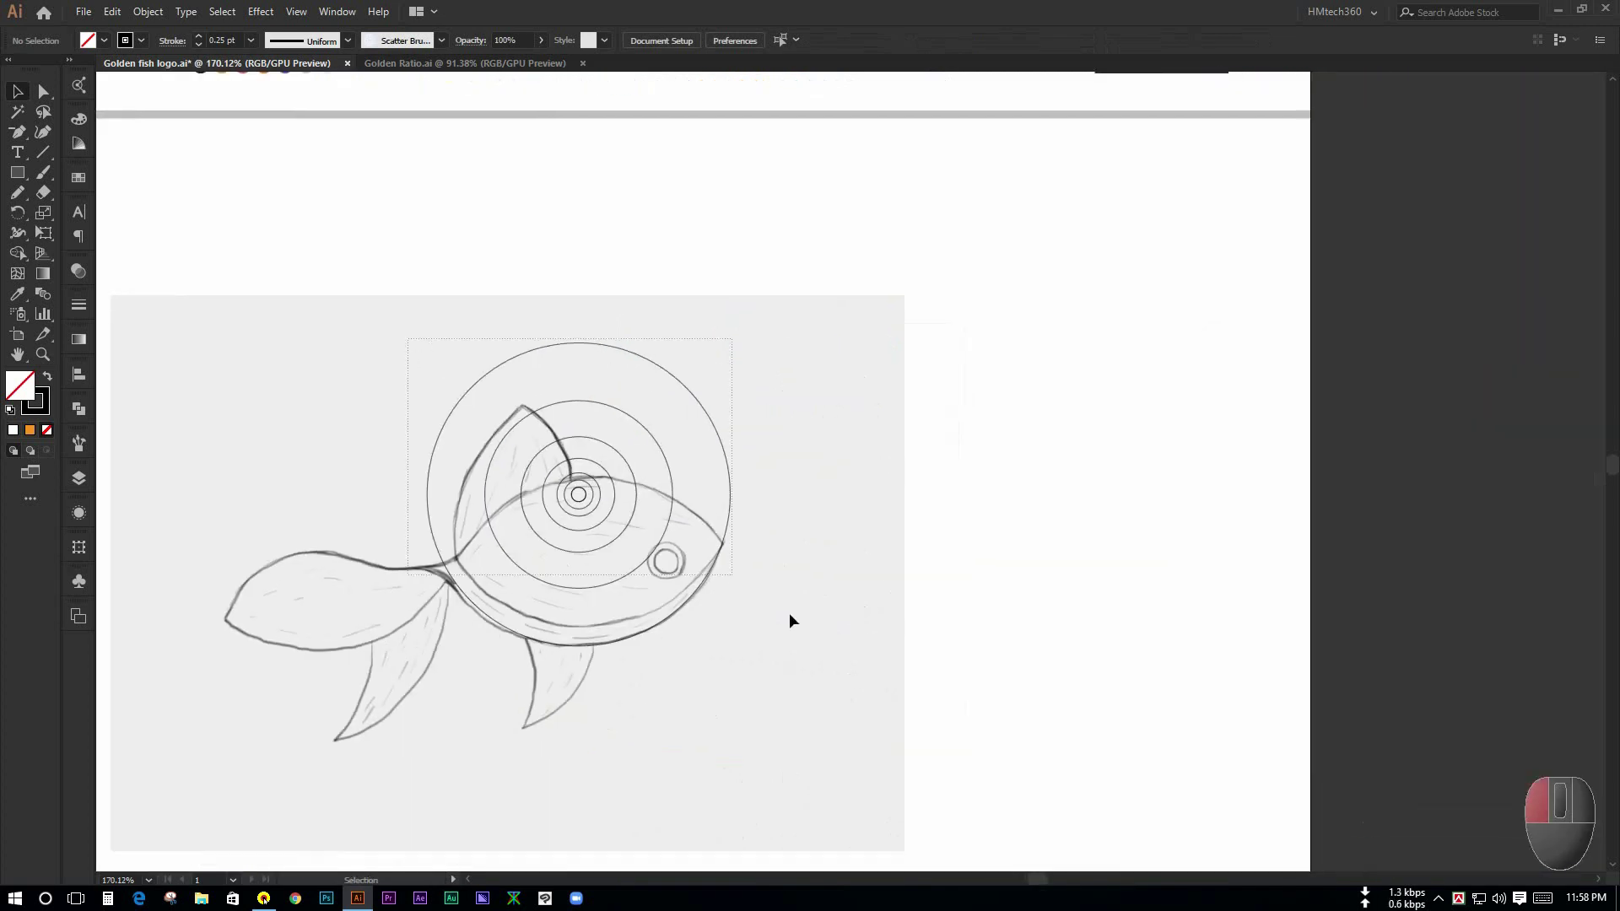
{"action": "left_click", "coordinate": [548, 505]}
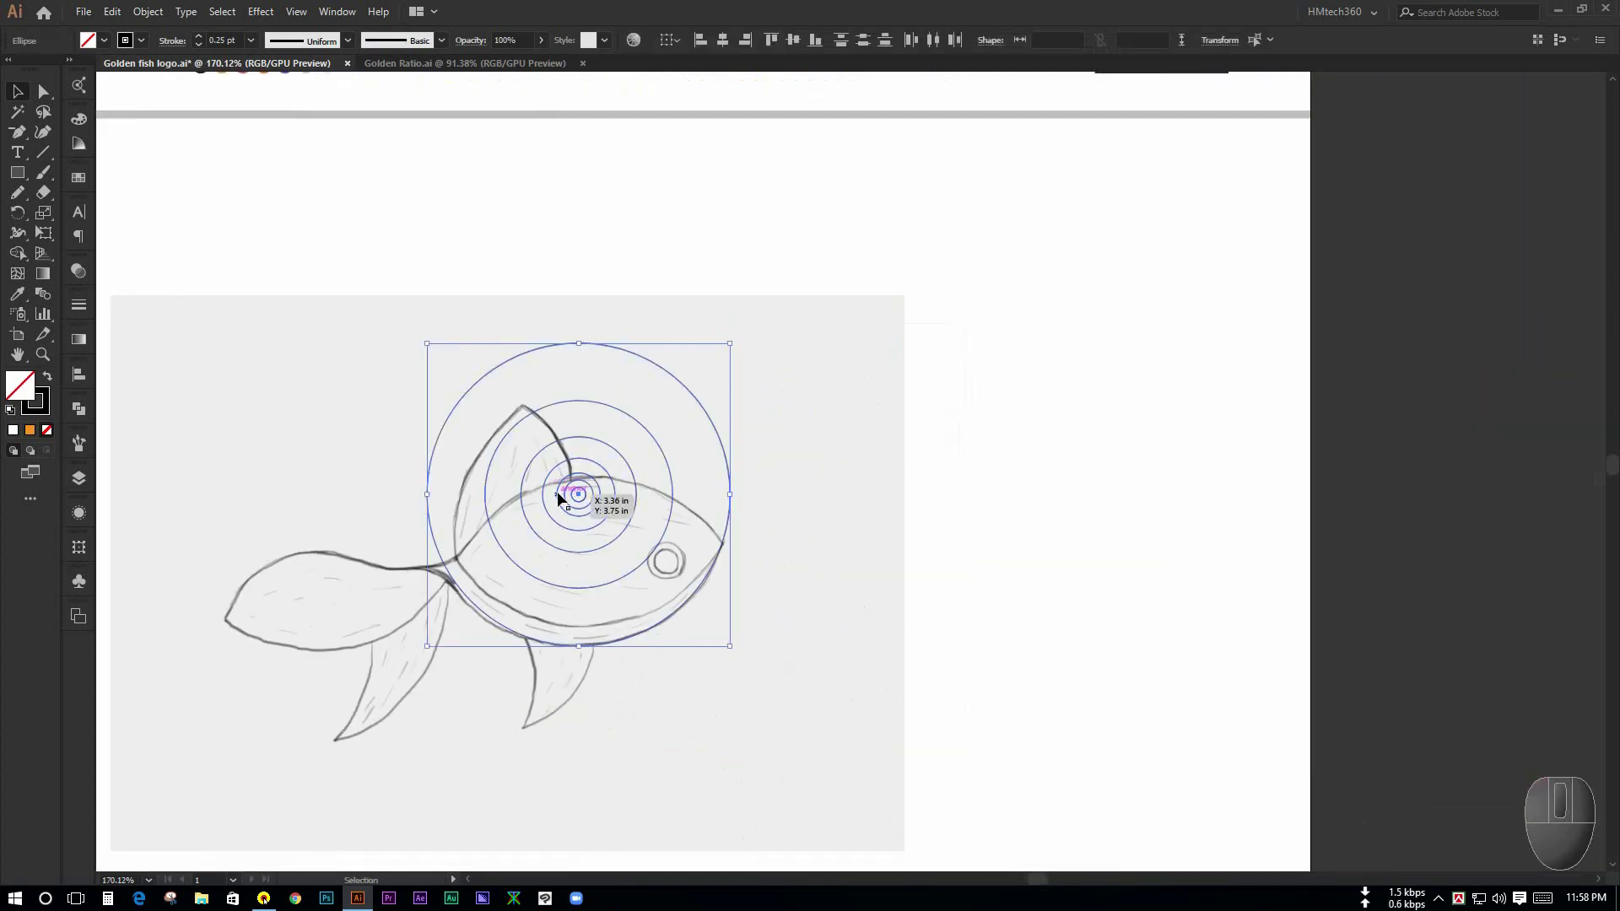
{"action": "left_click_drag", "start_coordinate": [558, 499], "coordinate": [1061, 390]}
{"action": "left_click", "coordinate": [1003, 531]}
{"action": "left_click_drag", "start_coordinate": [951, 582], "coordinate": [977, 528]}
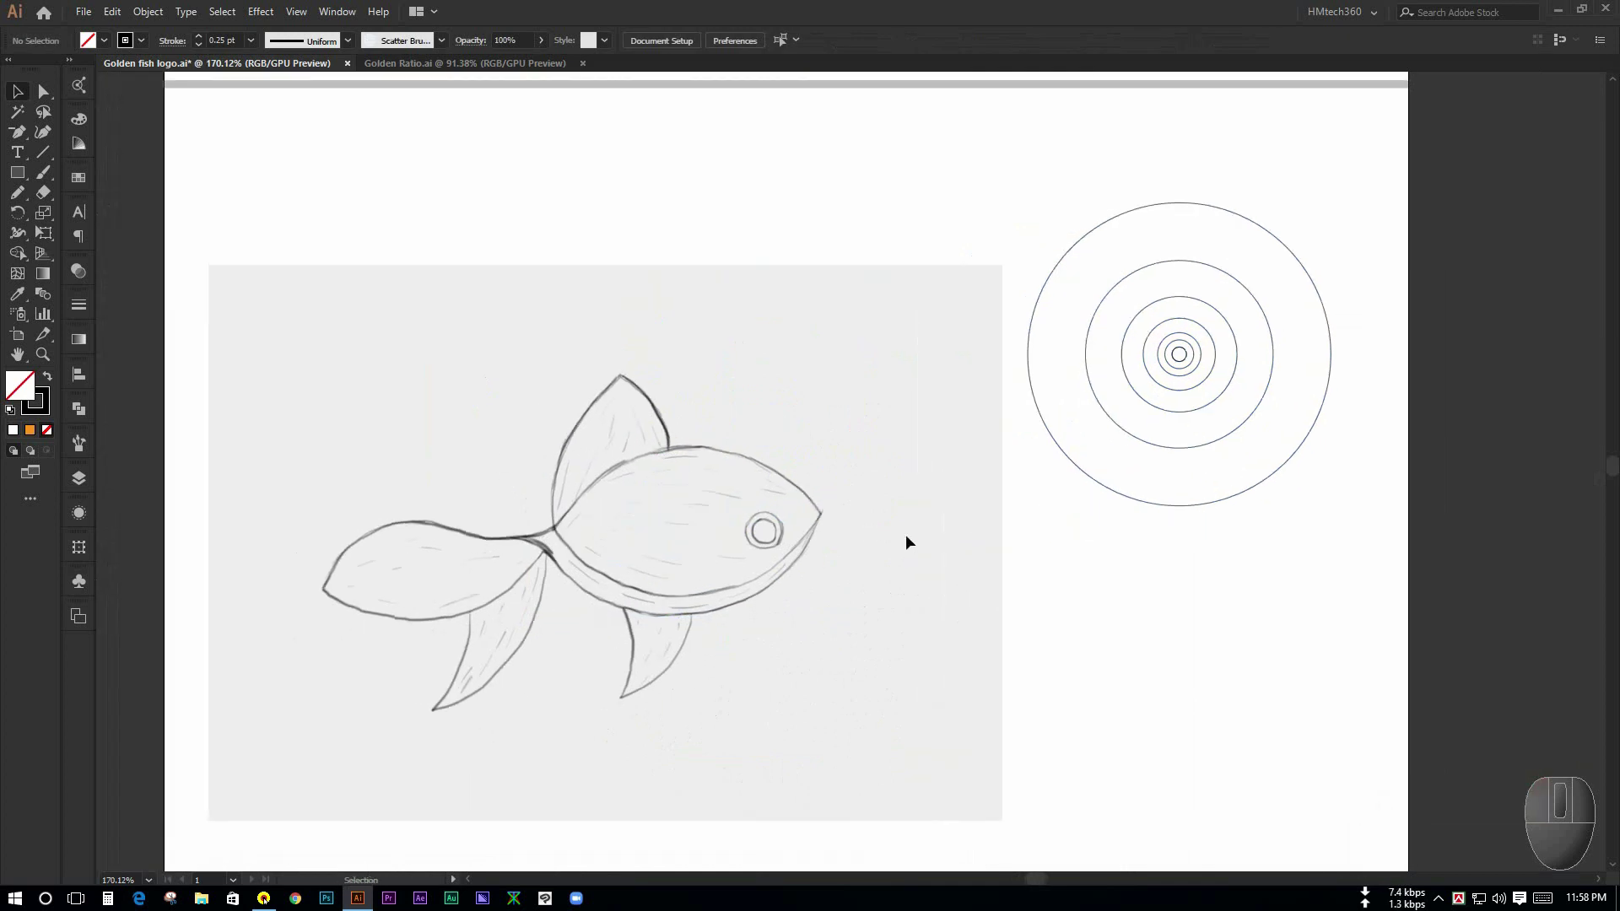
{"action": "left_click", "coordinate": [1129, 501]}
{"action": "key", "text": "space"}
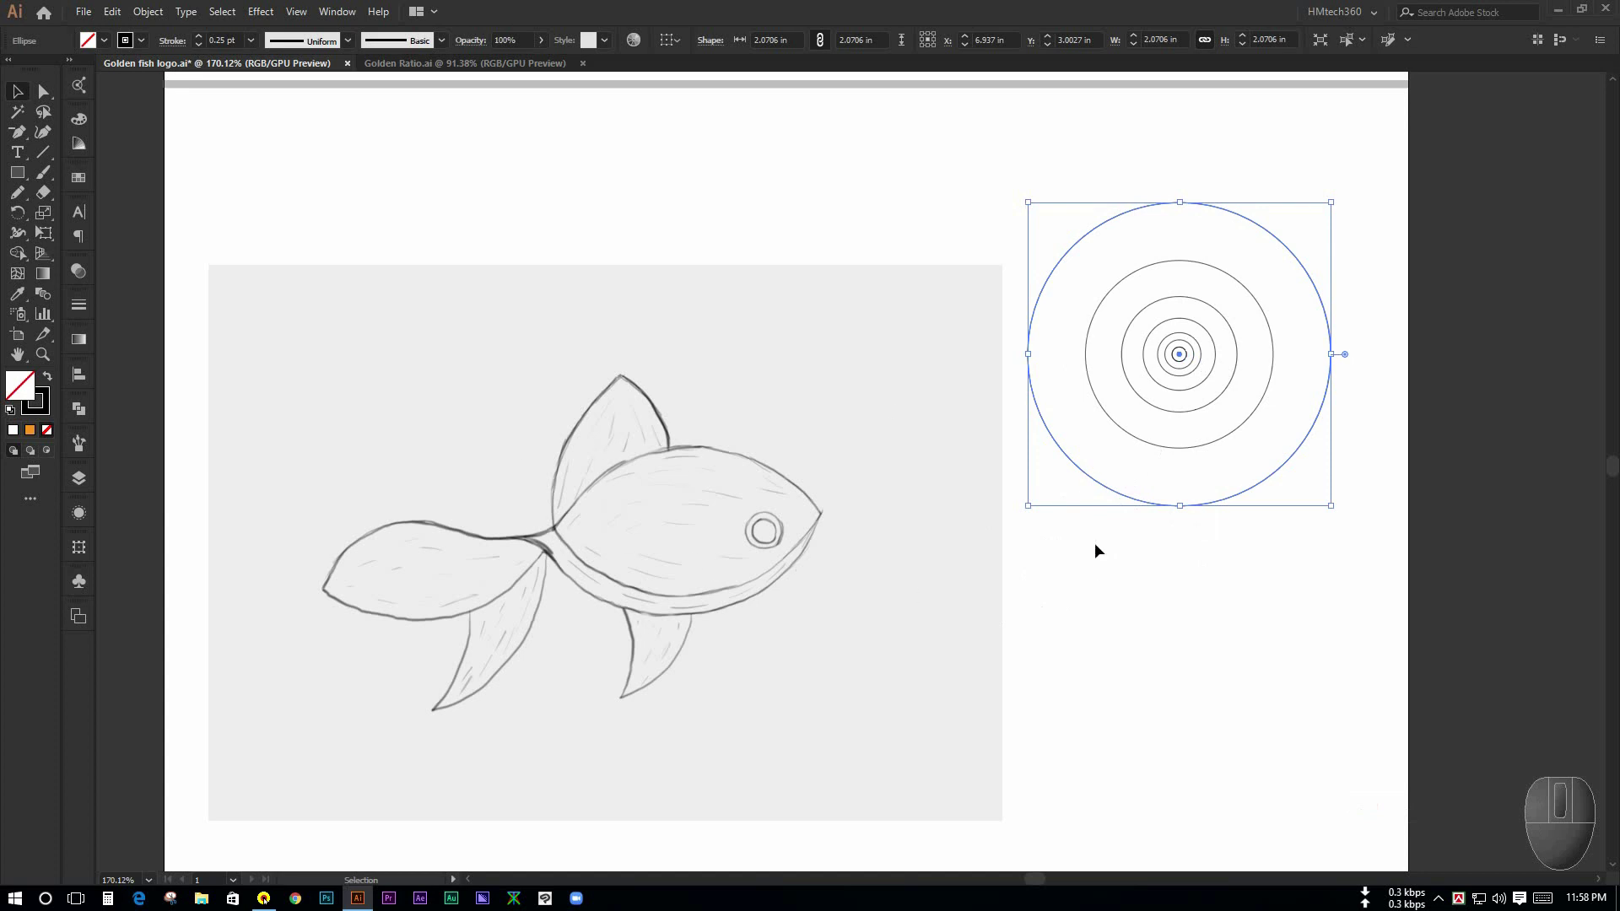
{"action": "left_click", "coordinate": [1131, 518]}
{"action": "left_click_drag", "start_coordinate": [1133, 507], "coordinate": [852, 606]}
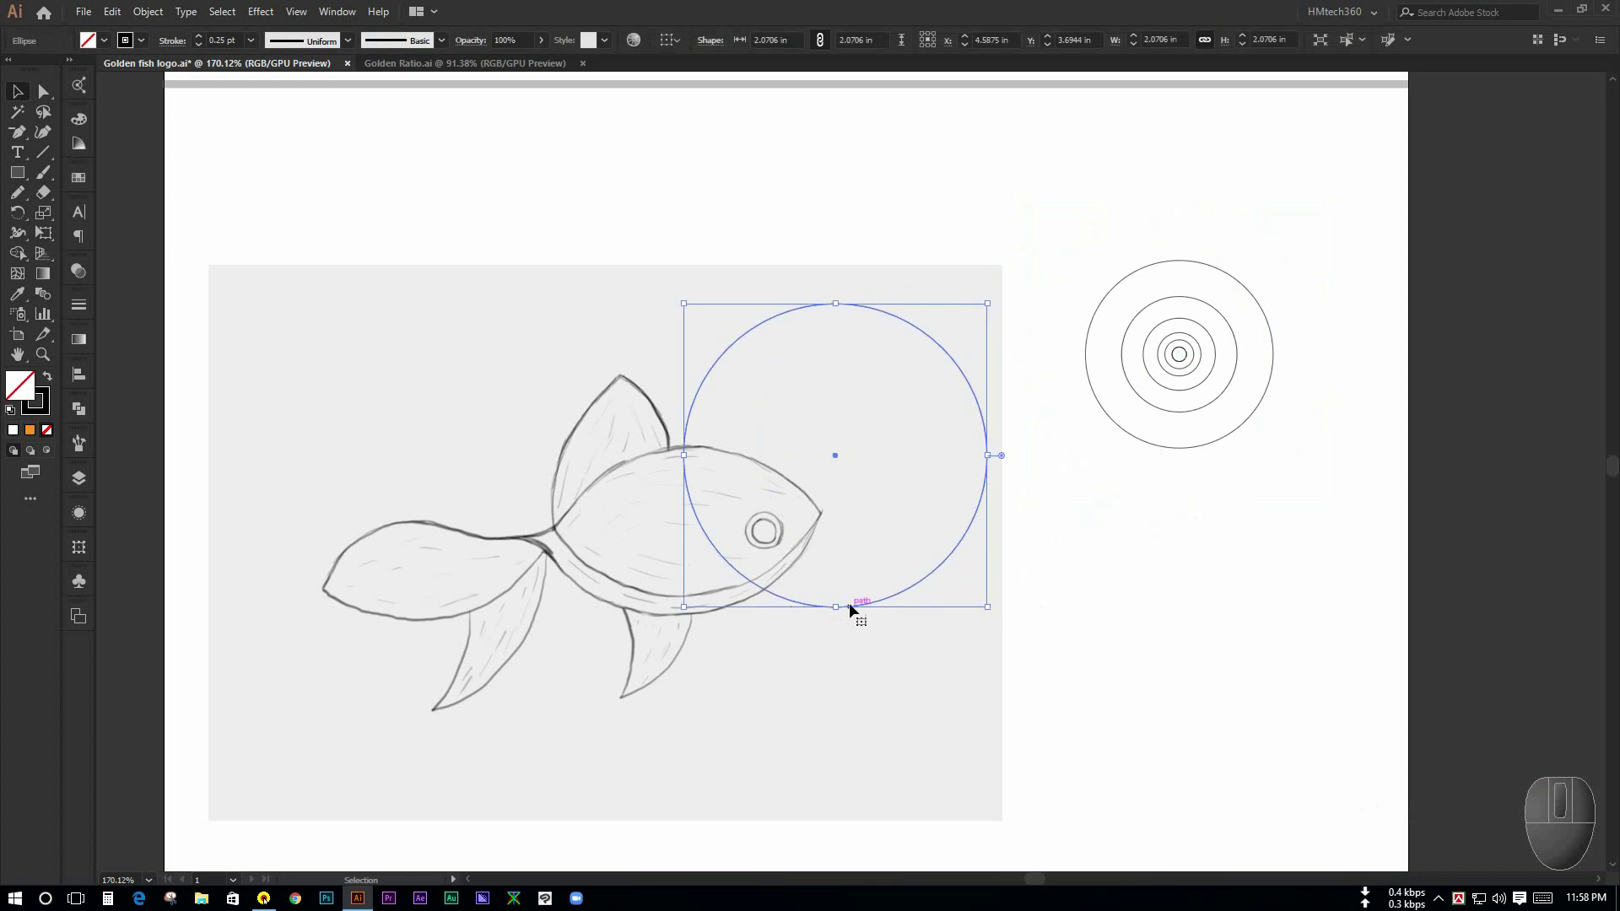
{"action": "key", "text": "ctrl+z"}
{"action": "left_click", "coordinate": [1111, 557]}
{"action": "key", "text": "space"}
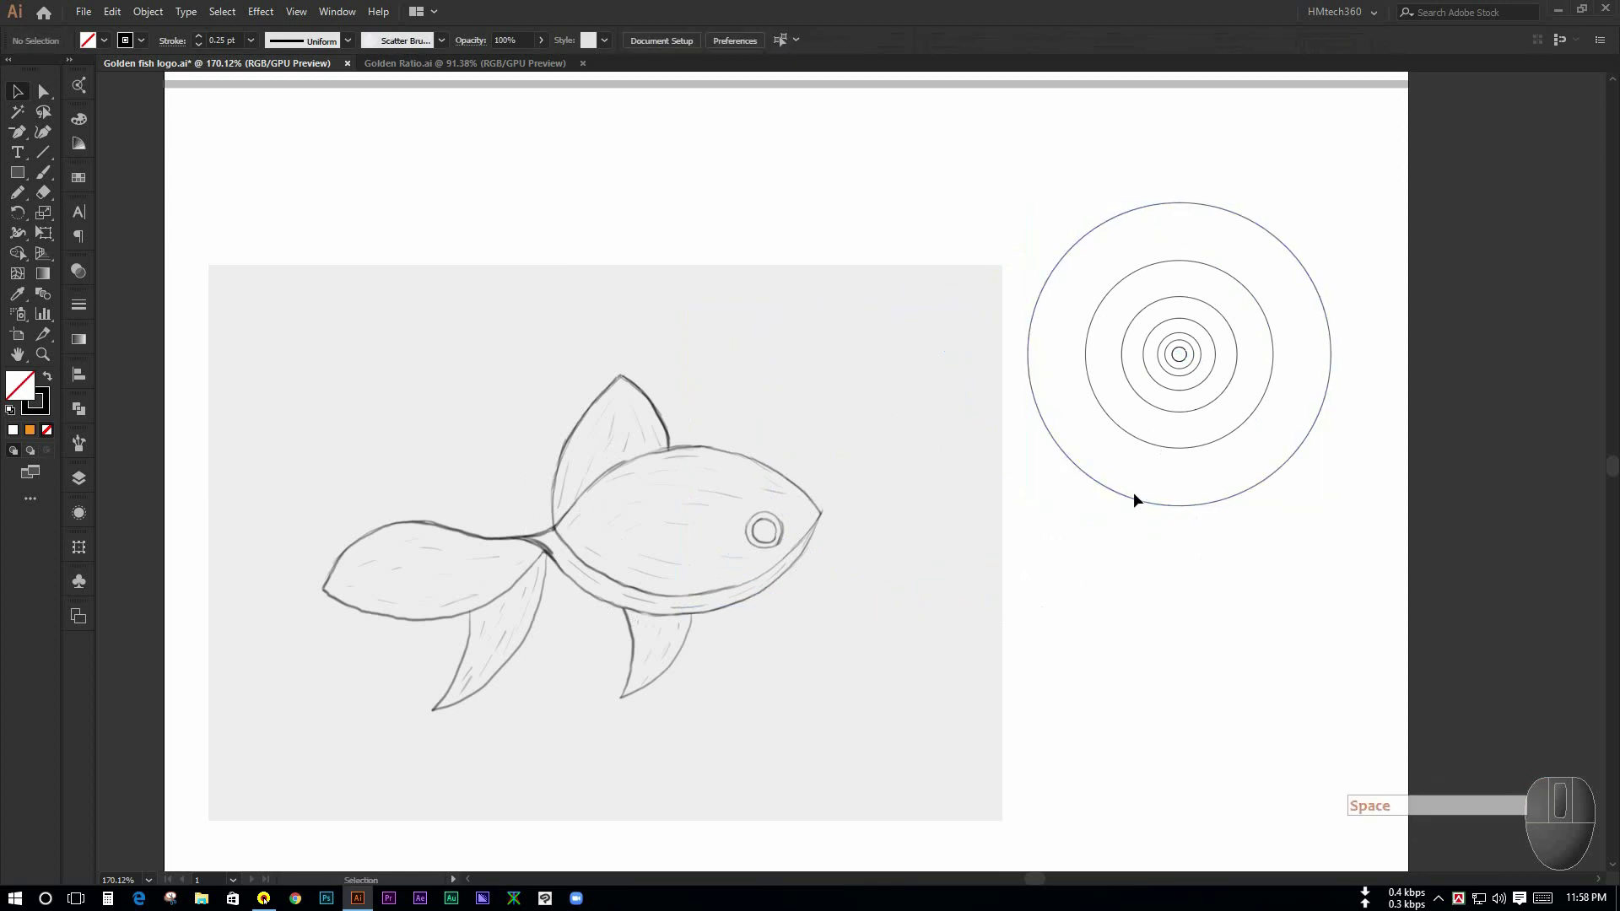
Step: Move the outermost circle of the set onto the fish so its lower arc follows the belly up to the mouth
{"action": "left_click_drag", "start_coordinate": [1132, 503], "coordinate": [638, 617]}
{"action": "left_click_drag", "start_coordinate": [629, 674], "coordinate": [824, 738]}
{"action": "left_click_drag", "start_coordinate": [845, 662], "coordinate": [800, 771]}
{"action": "left_click", "coordinate": [798, 770]}
{"action": "left_click_drag", "start_coordinate": [764, 662], "coordinate": [765, 648]}
{"action": "left_click_drag", "start_coordinate": [561, 680], "coordinate": [603, 680]}
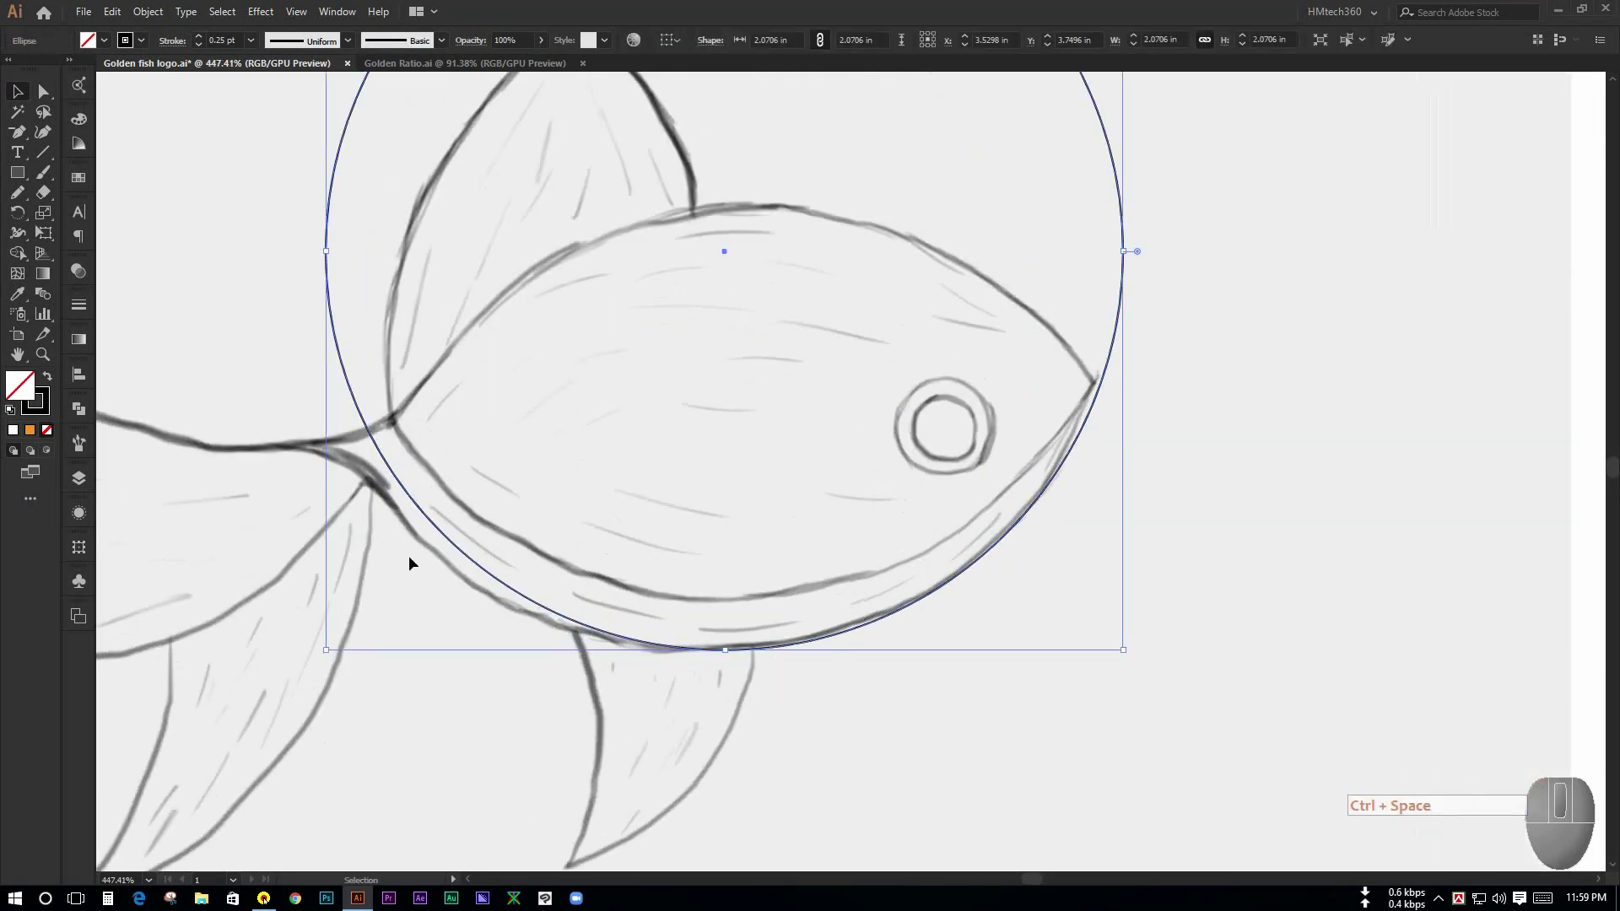
{"action": "left_click_drag", "start_coordinate": [1083, 431], "coordinate": [1068, 428]}
{"action": "left_click", "coordinate": [1081, 625]}
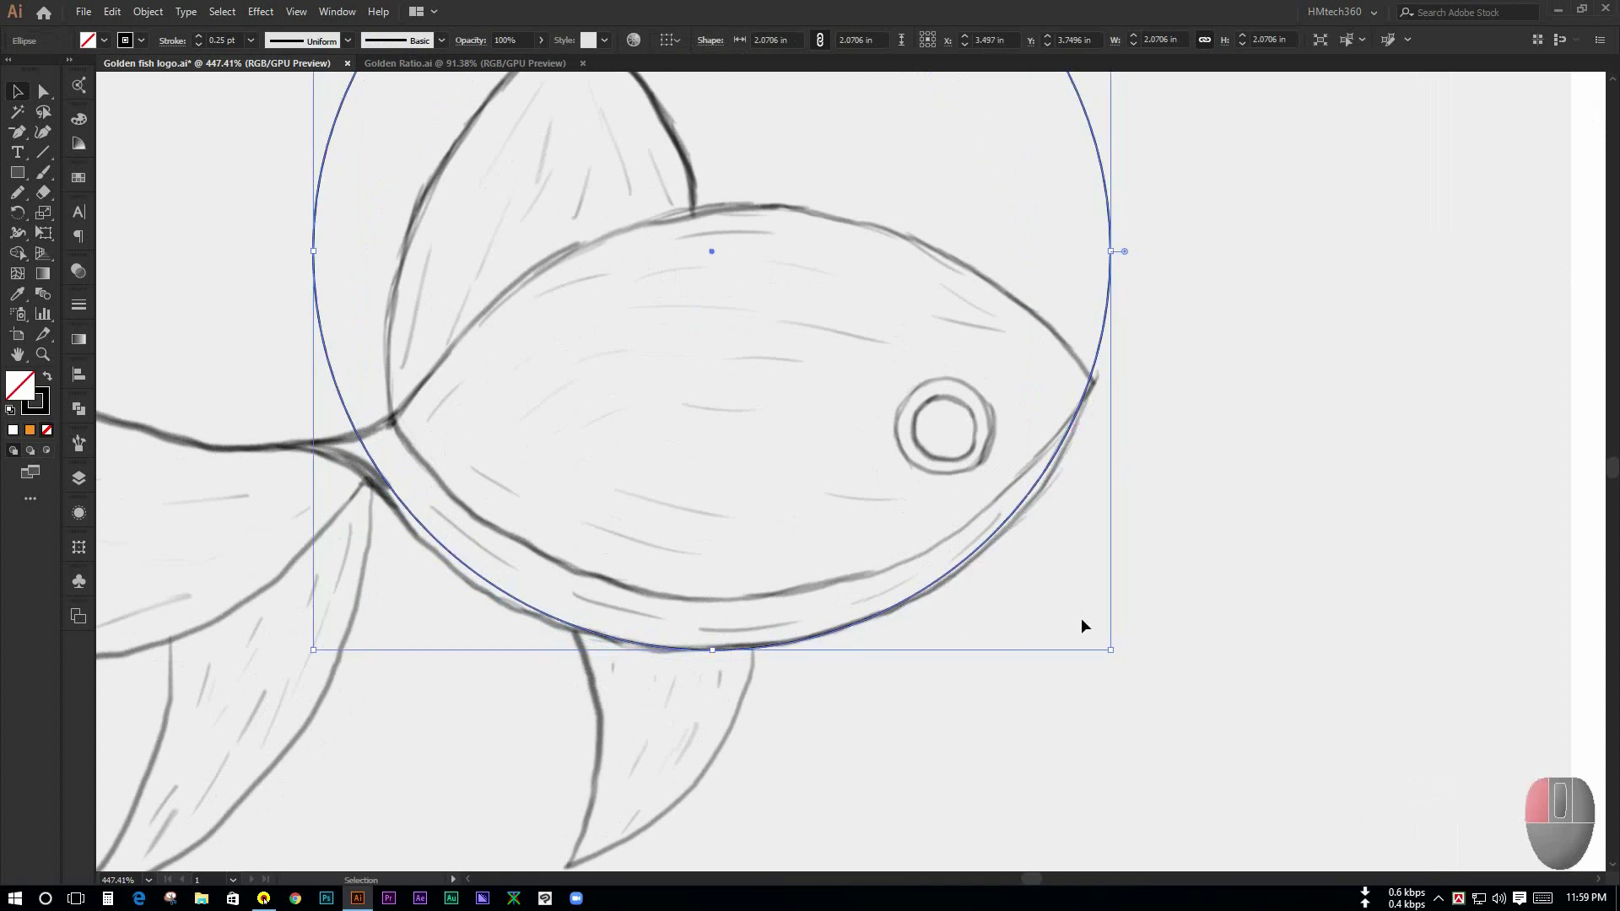
Step: Duplicate the belly circle downward so the copy's upper arc follows the fish's back and meets the mouth tip
{"action": "key", "text": "ctrl+space"}
{"action": "left_click_drag", "start_coordinate": [1117, 604], "coordinate": [1025, 511]}
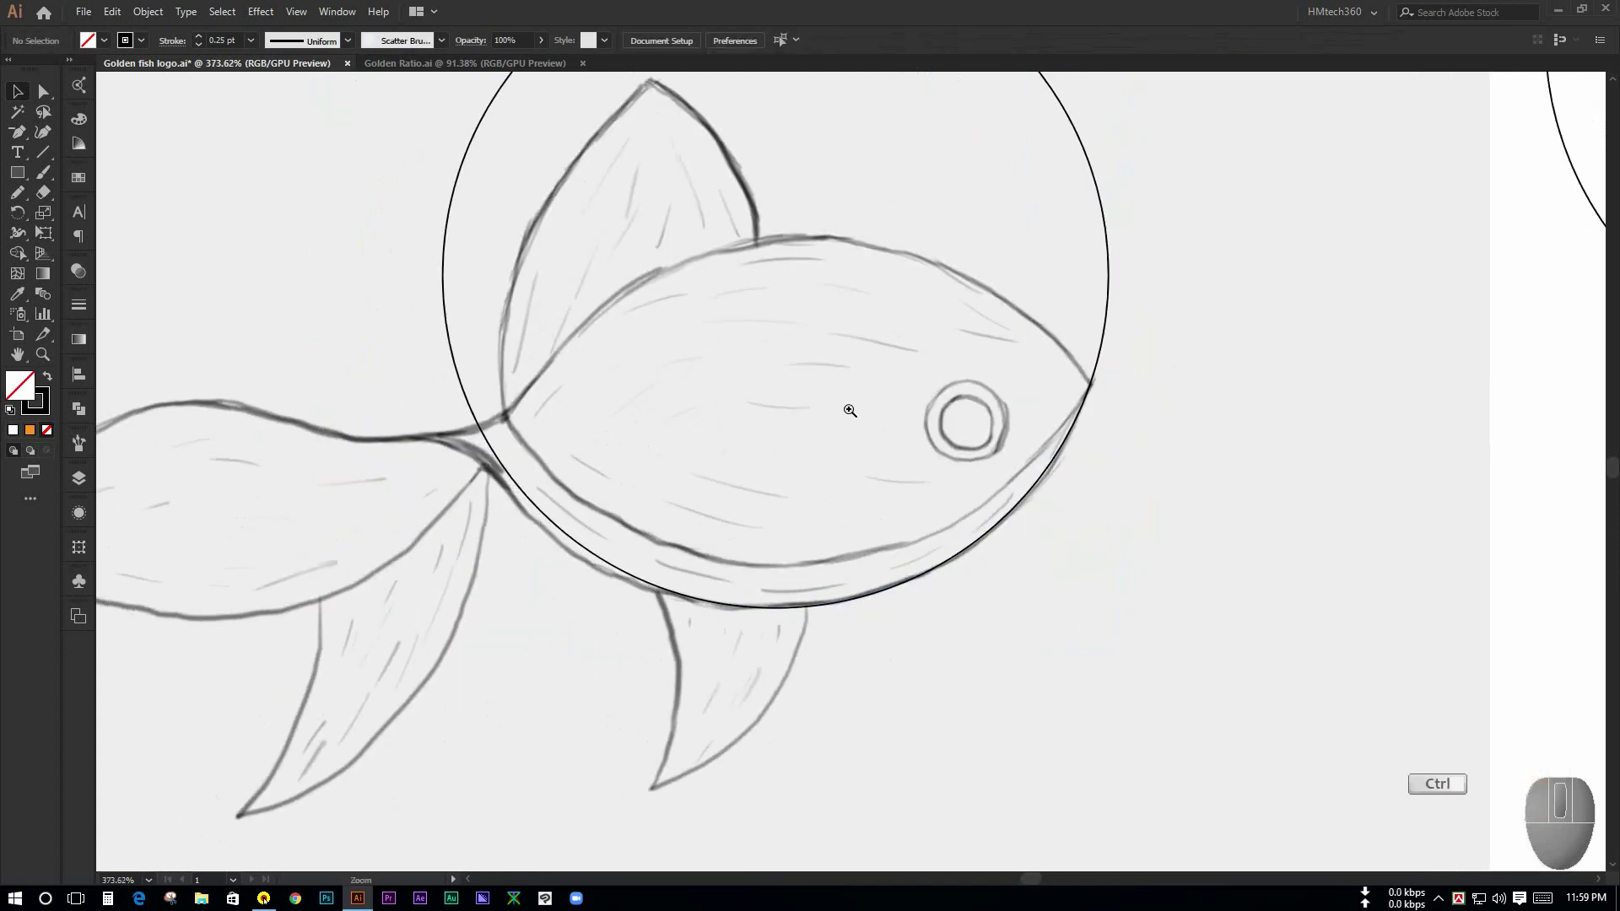
{"action": "key", "text": "ctrl+space"}
{"action": "left_click_drag", "start_coordinate": [848, 409], "coordinate": [793, 397]}
{"action": "key", "text": "space"}
{"action": "left_click_drag", "start_coordinate": [956, 210], "coordinate": [952, 302]}
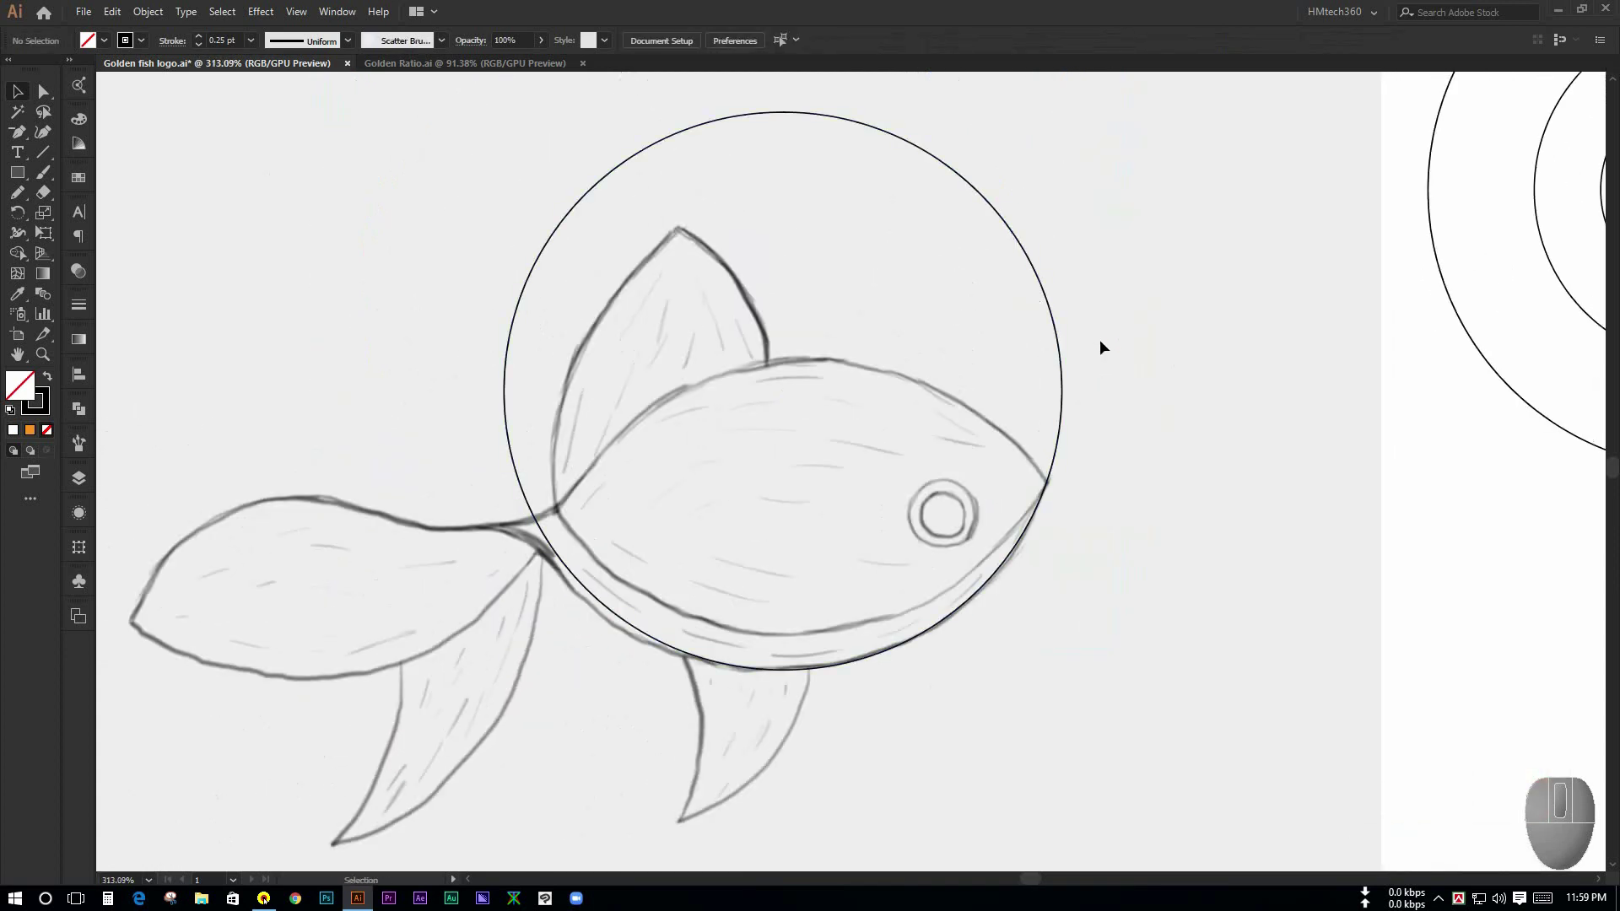
{"action": "left_click", "coordinate": [1046, 297]}
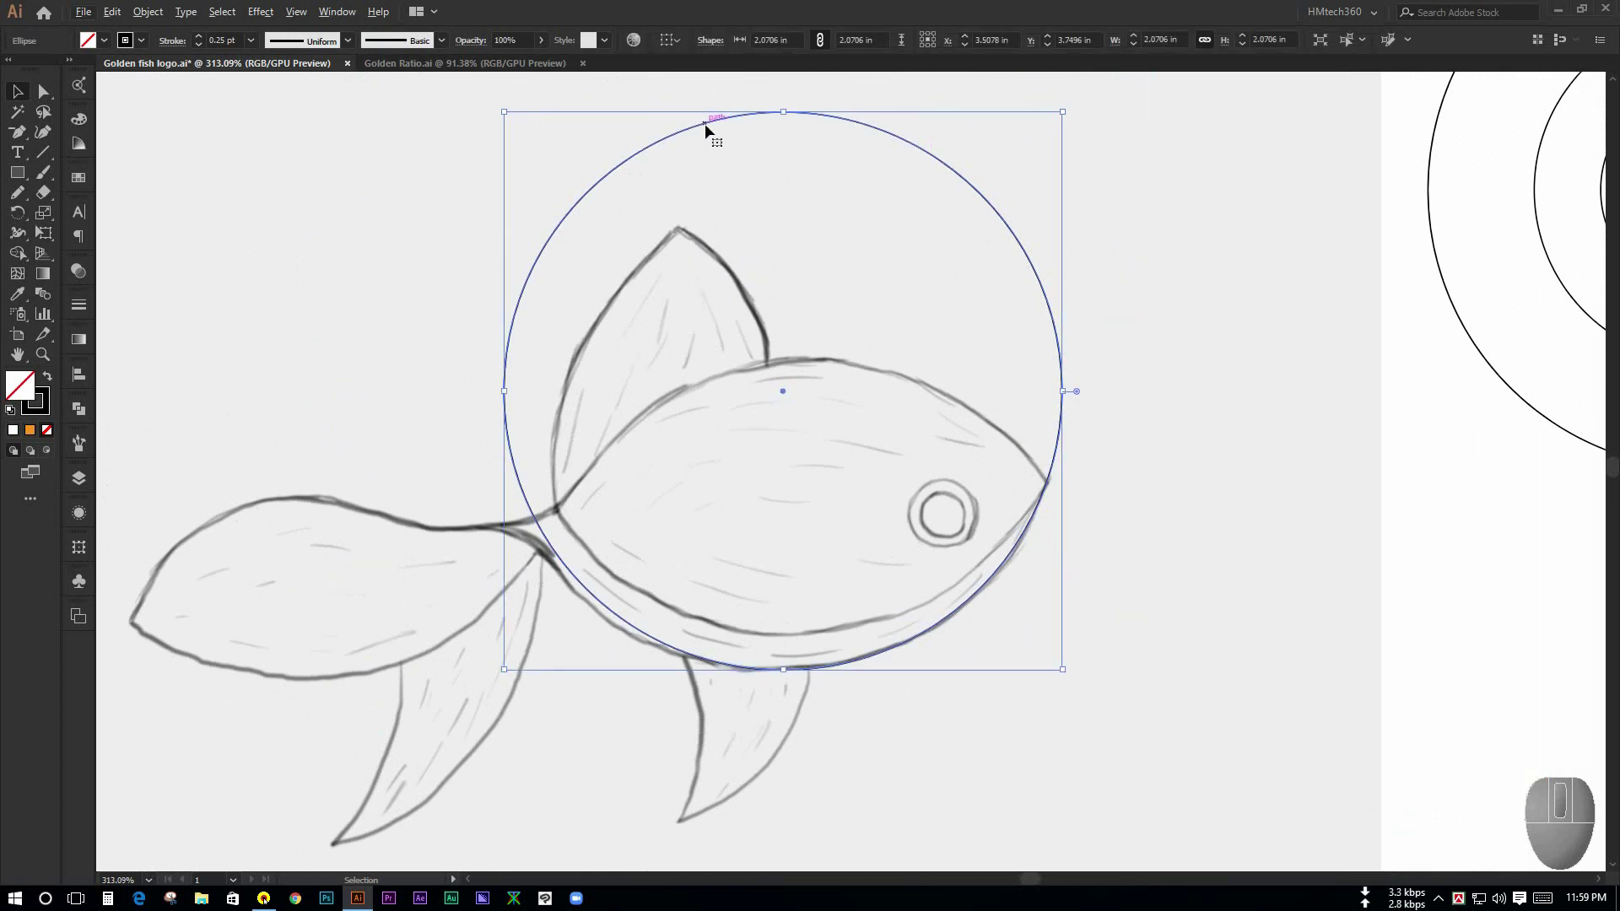
{"action": "left_click_drag", "start_coordinate": [706, 123], "coordinate": [733, 374]}
{"action": "left_click", "coordinate": [1131, 389]}
Step: Select the two overlapping circles and remove their areas outside the fish body with Shape Builder, keeping only the overlapping body shape
{"action": "left_click_drag", "start_coordinate": [1133, 409], "coordinate": [1080, 363]}
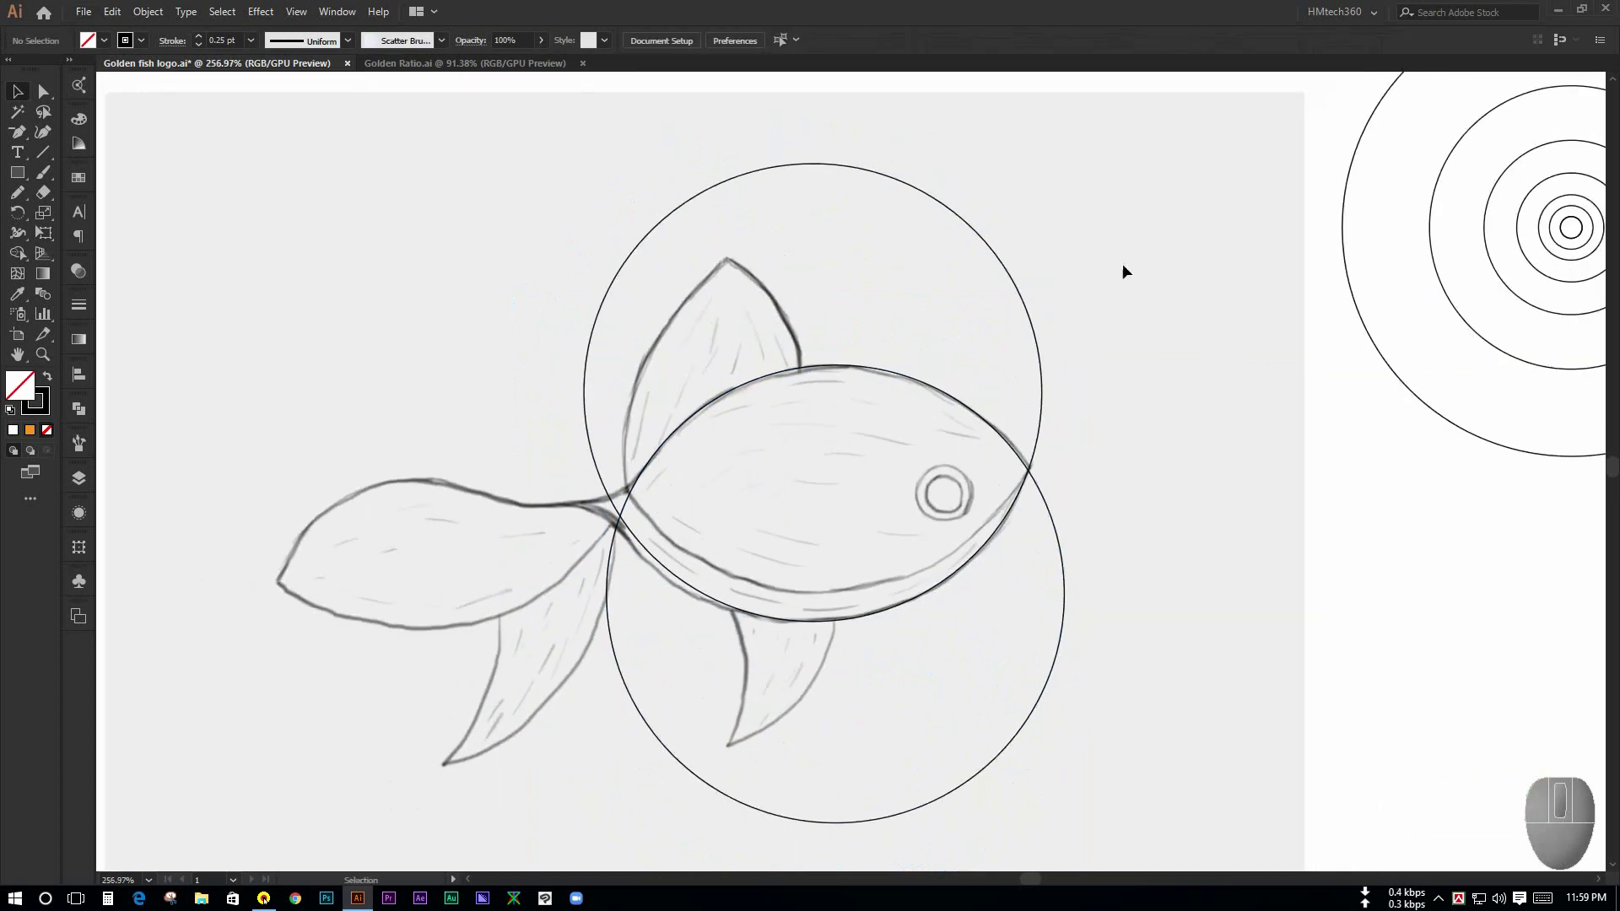
{"action": "left_click_drag", "start_coordinate": [1150, 344], "coordinate": [1147, 344]}
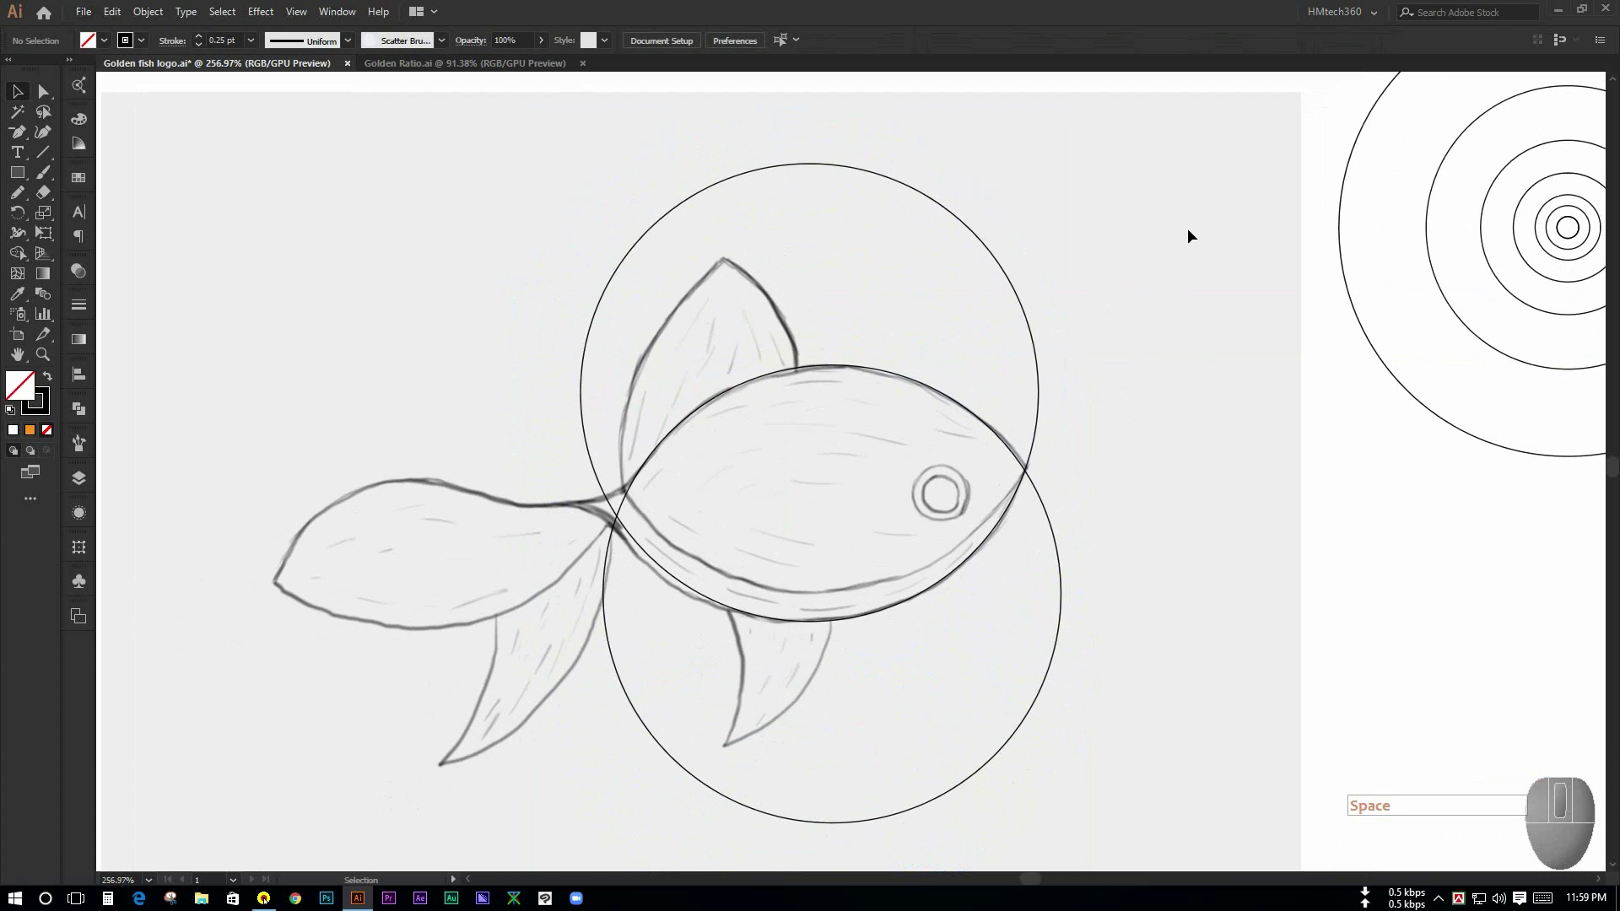
{"action": "left_click_drag", "start_coordinate": [1190, 194], "coordinate": [383, 722]}
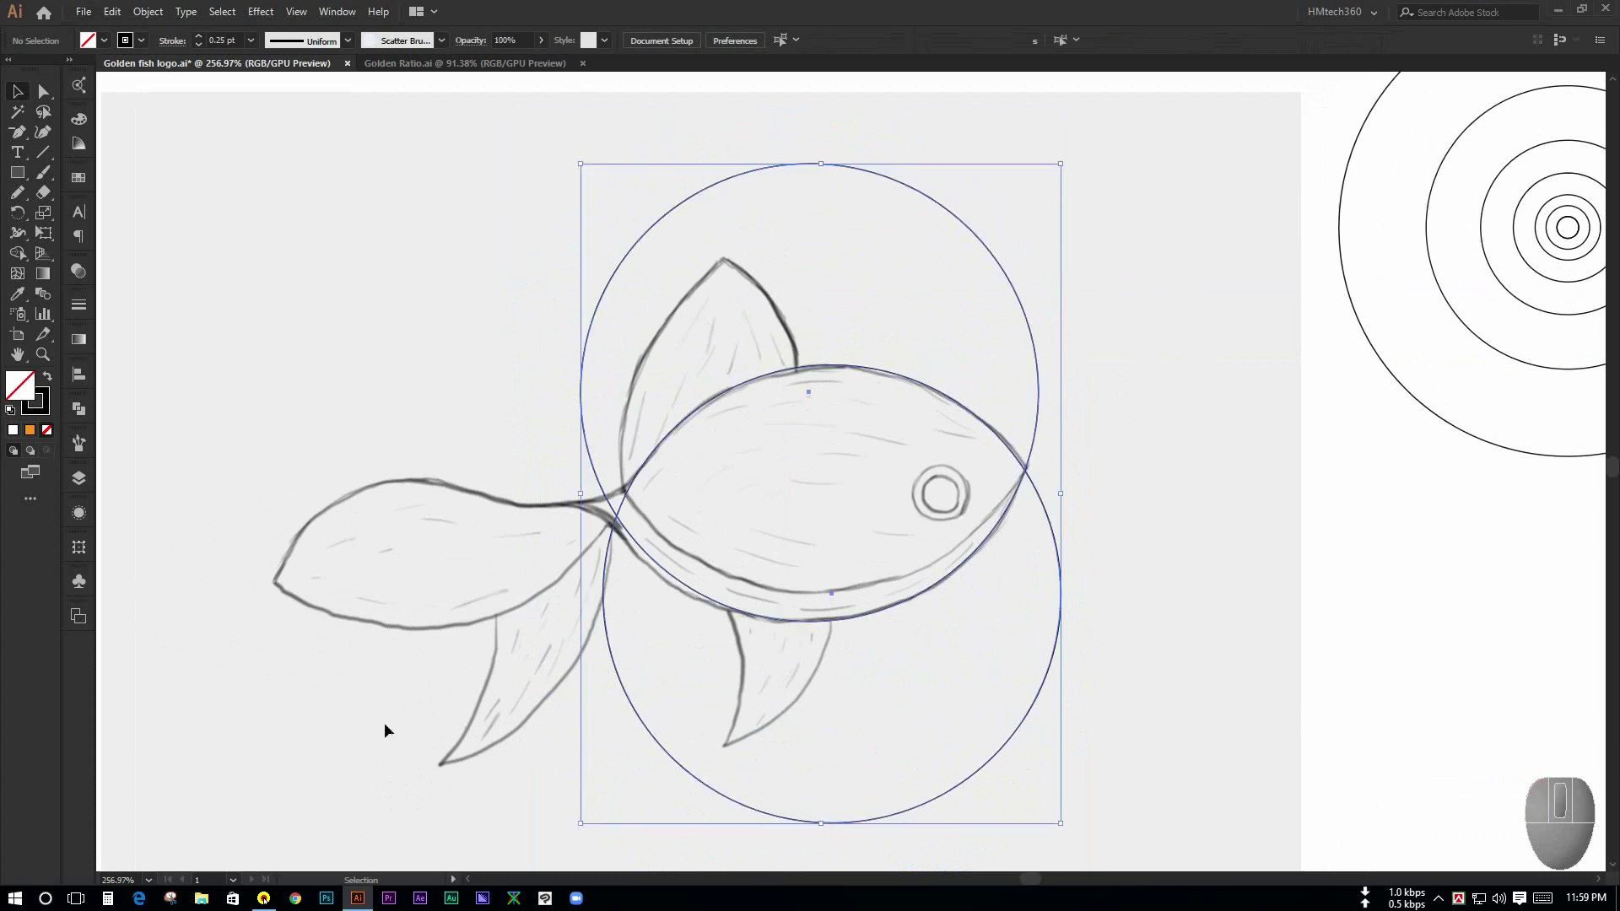
{"action": "left_click", "coordinate": [19, 255]}
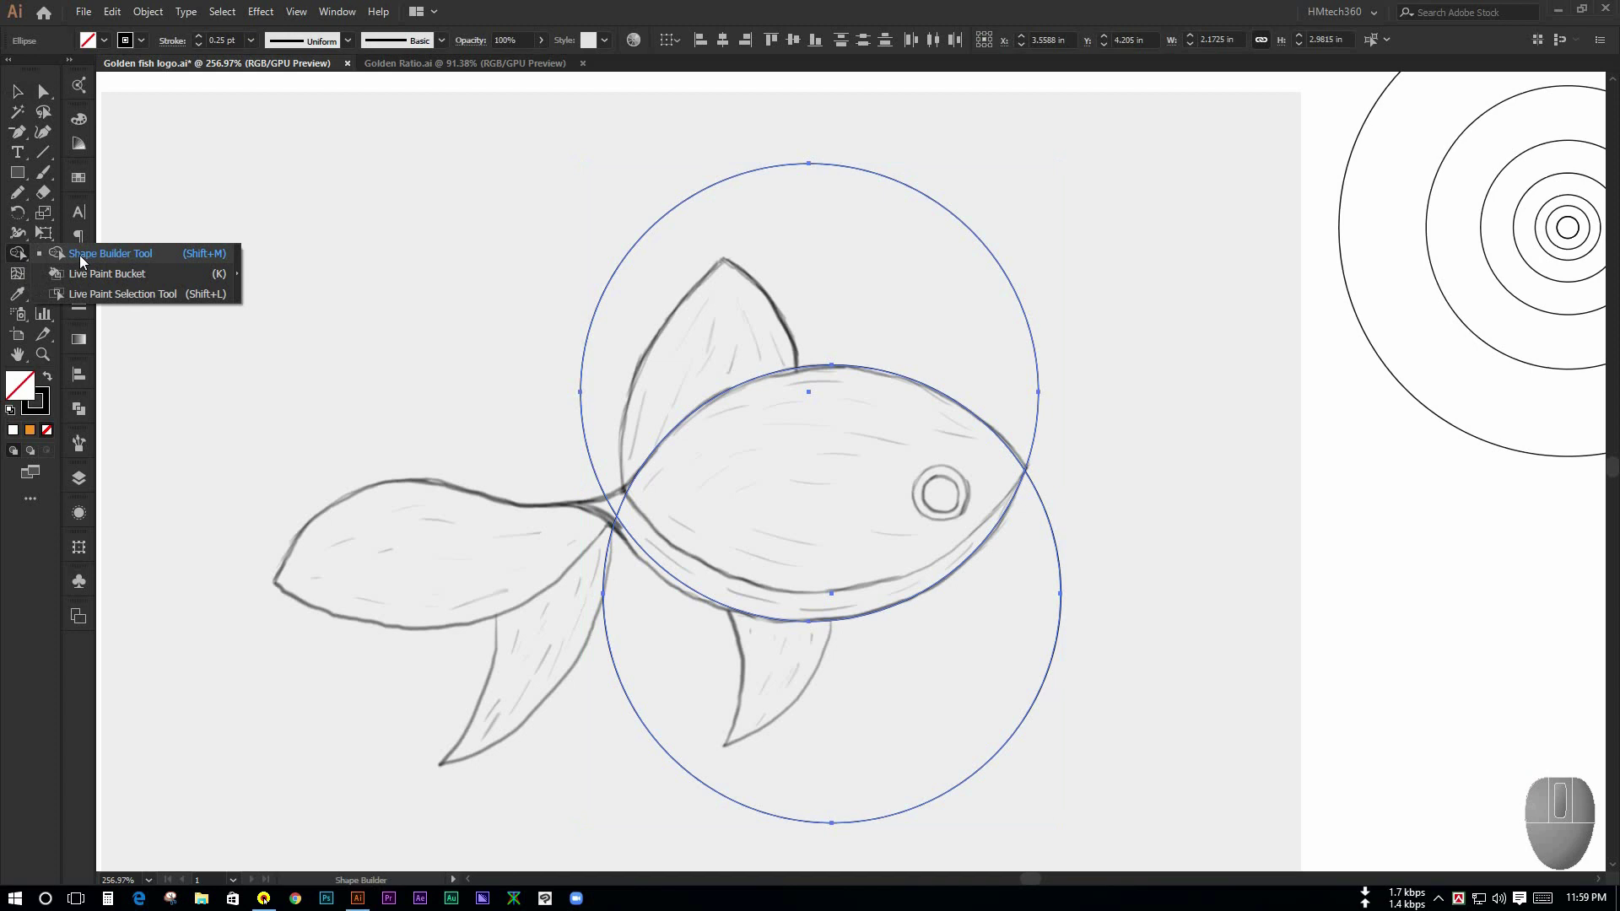
{"action": "left_click", "coordinate": [80, 255]}
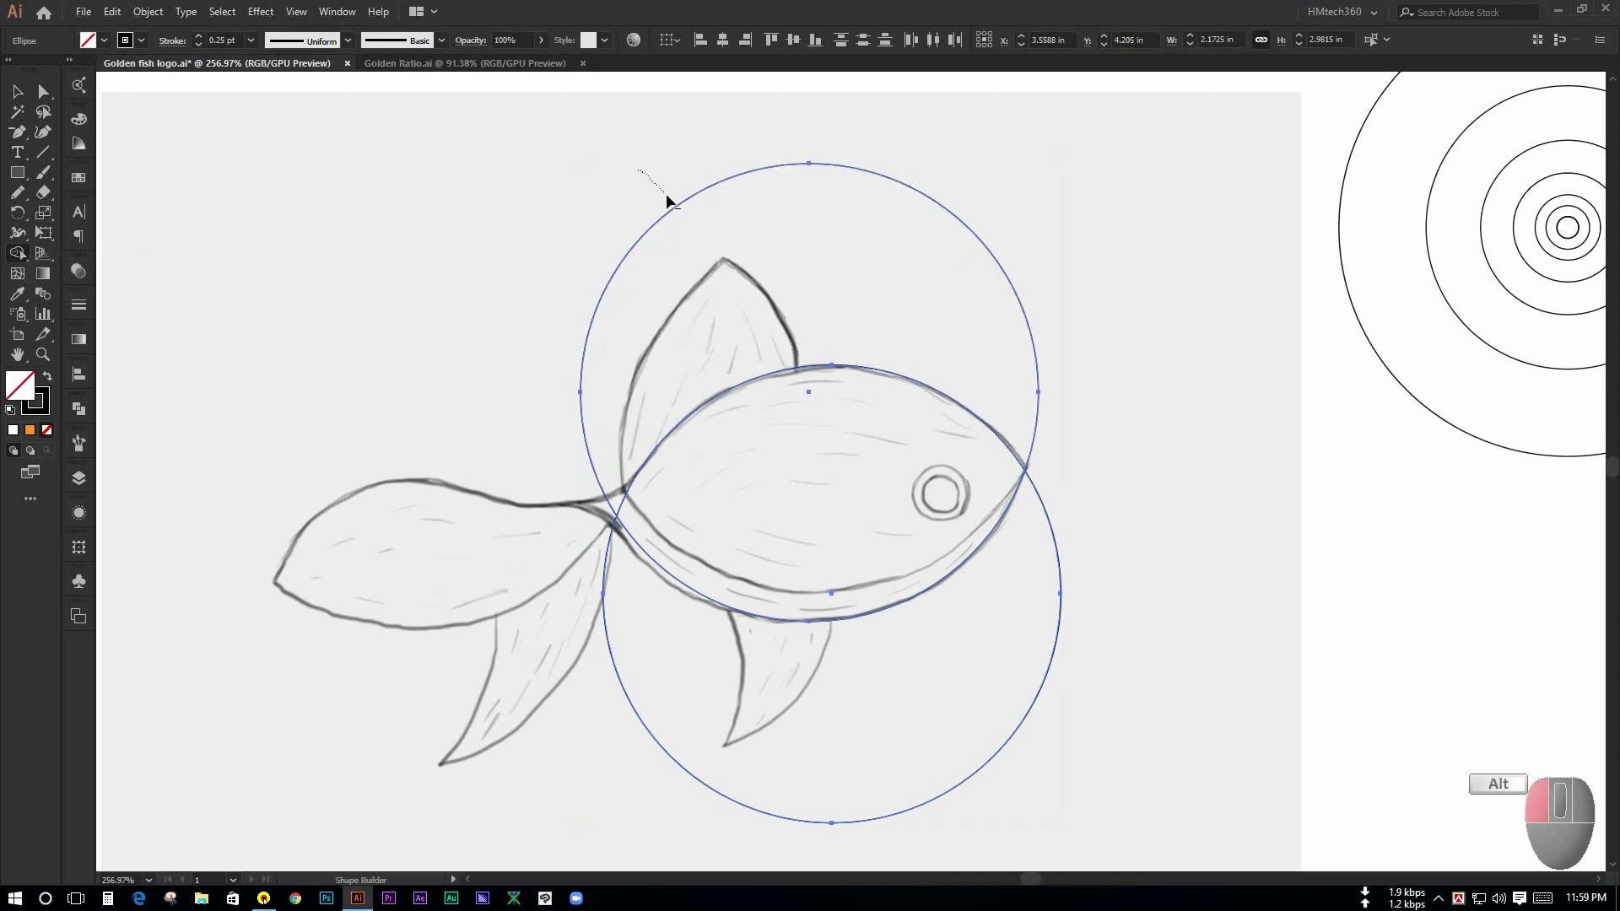
{"action": "left_click", "coordinate": [688, 221], "text": "alt"}
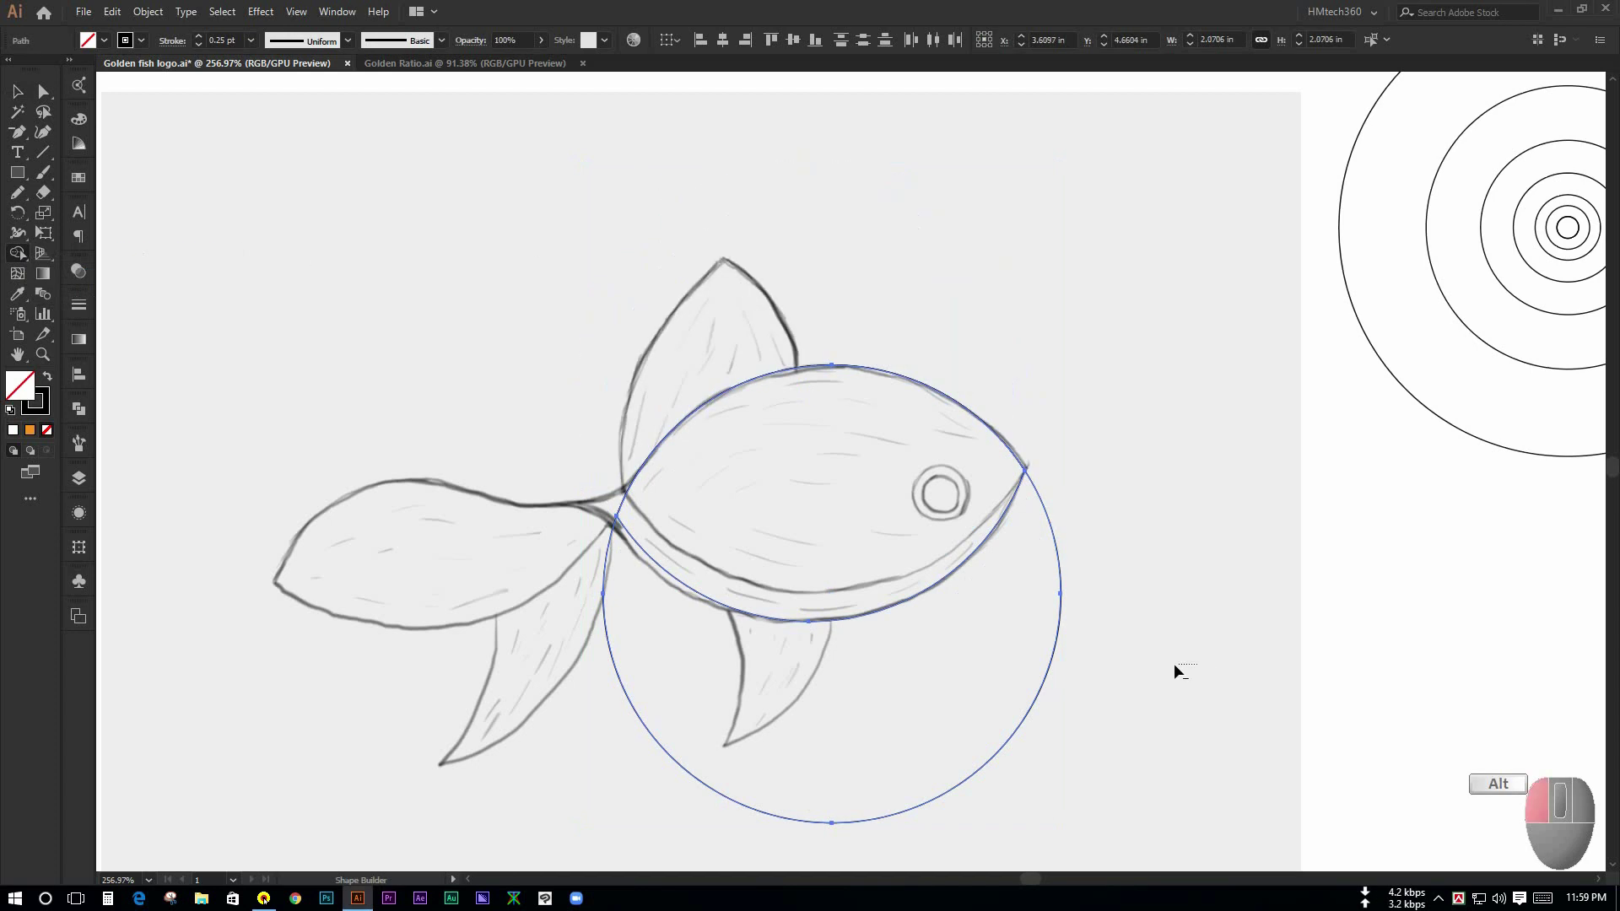
{"action": "left_click", "coordinate": [915, 655], "text": "alt"}
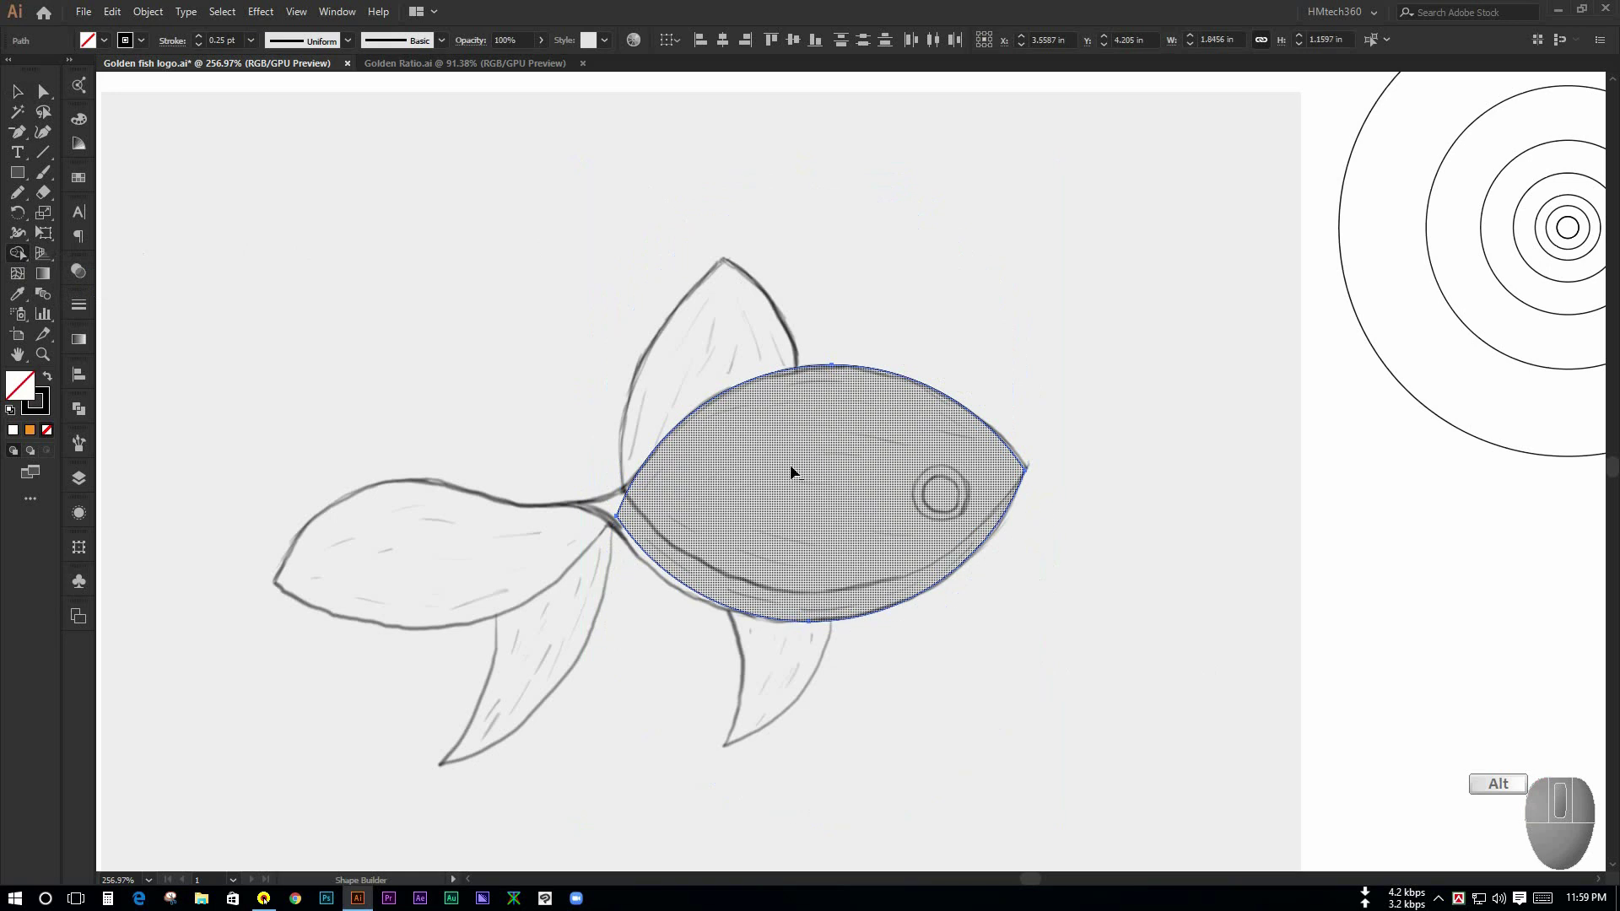
{"action": "left_click", "coordinate": [17, 94]}
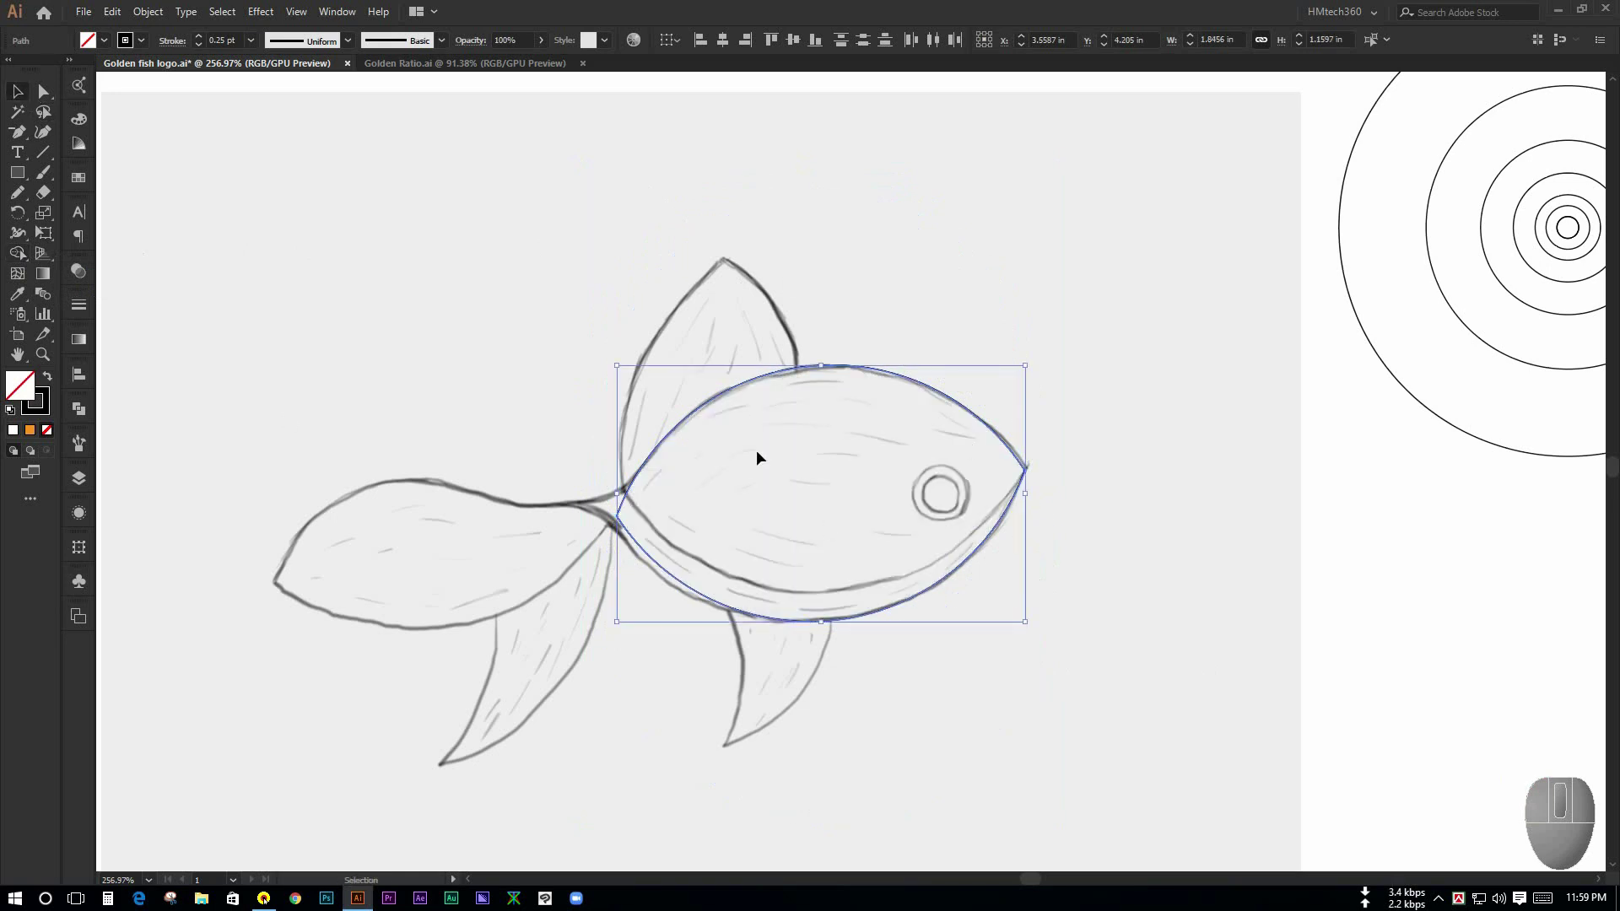
{"action": "left_click", "coordinate": [785, 453]}
Step: Copy the second-largest circle of the set, about 1.28 in across, onto the outer edge of the fish's belly fin
{"action": "left_click_drag", "start_coordinate": [995, 343], "coordinate": [969, 346]}
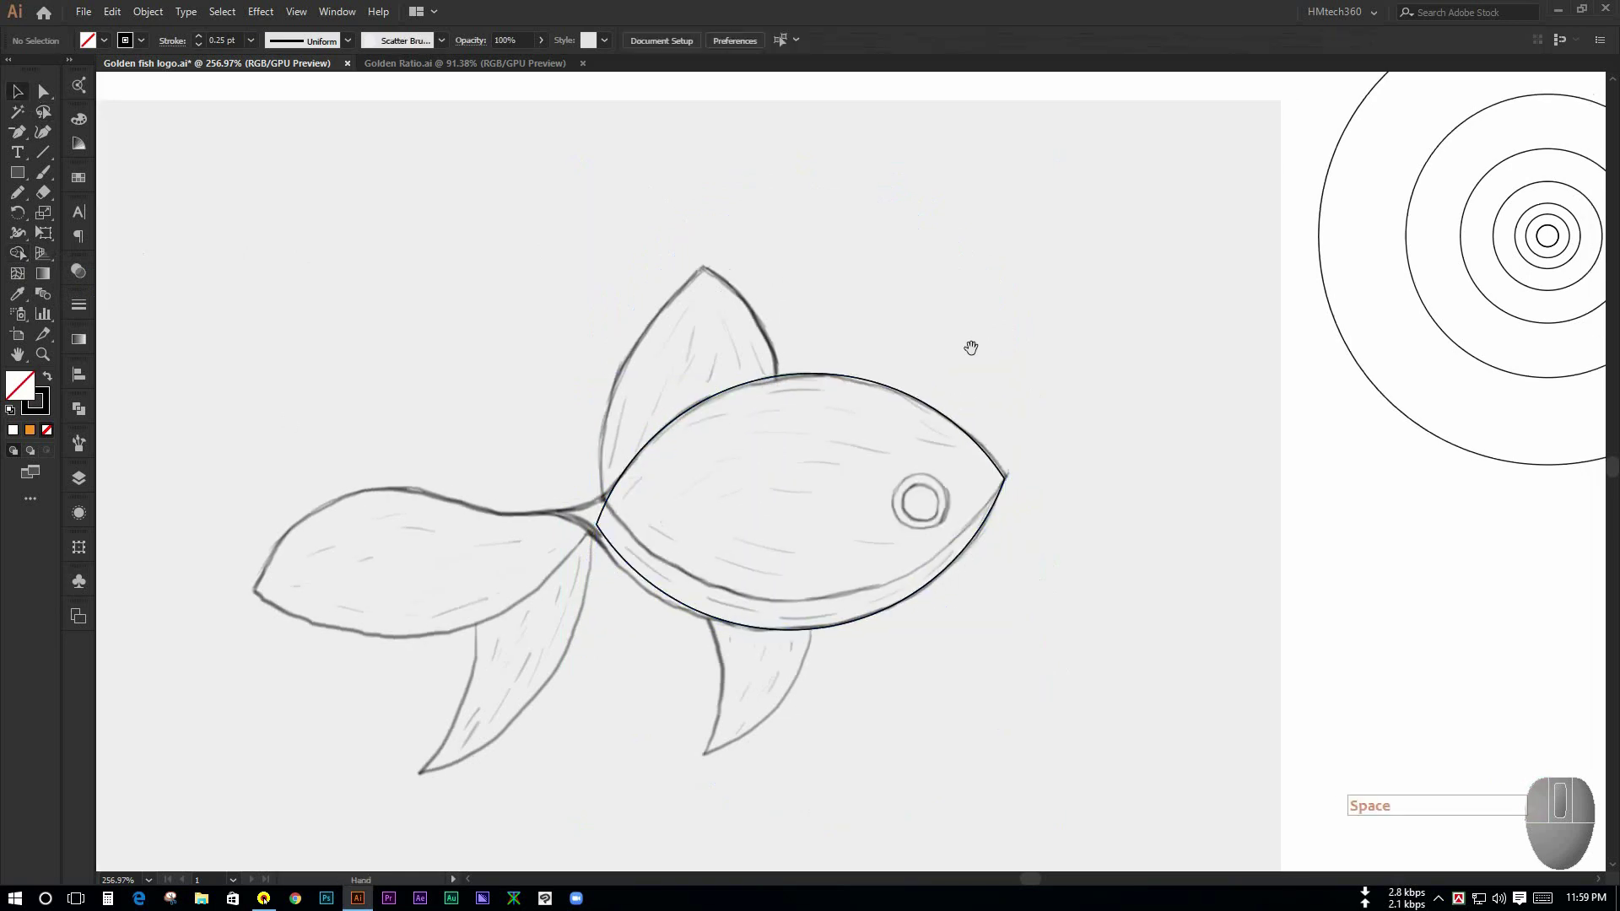
{"action": "mouse_move", "coordinate": [1113, 530]}
{"action": "left_mouse_down"}
{"action": "mouse_move", "coordinate": [1081, 524]}
{"action": "mouse_move", "coordinate": [1100, 522]}
{"action": "left_mouse_up"}
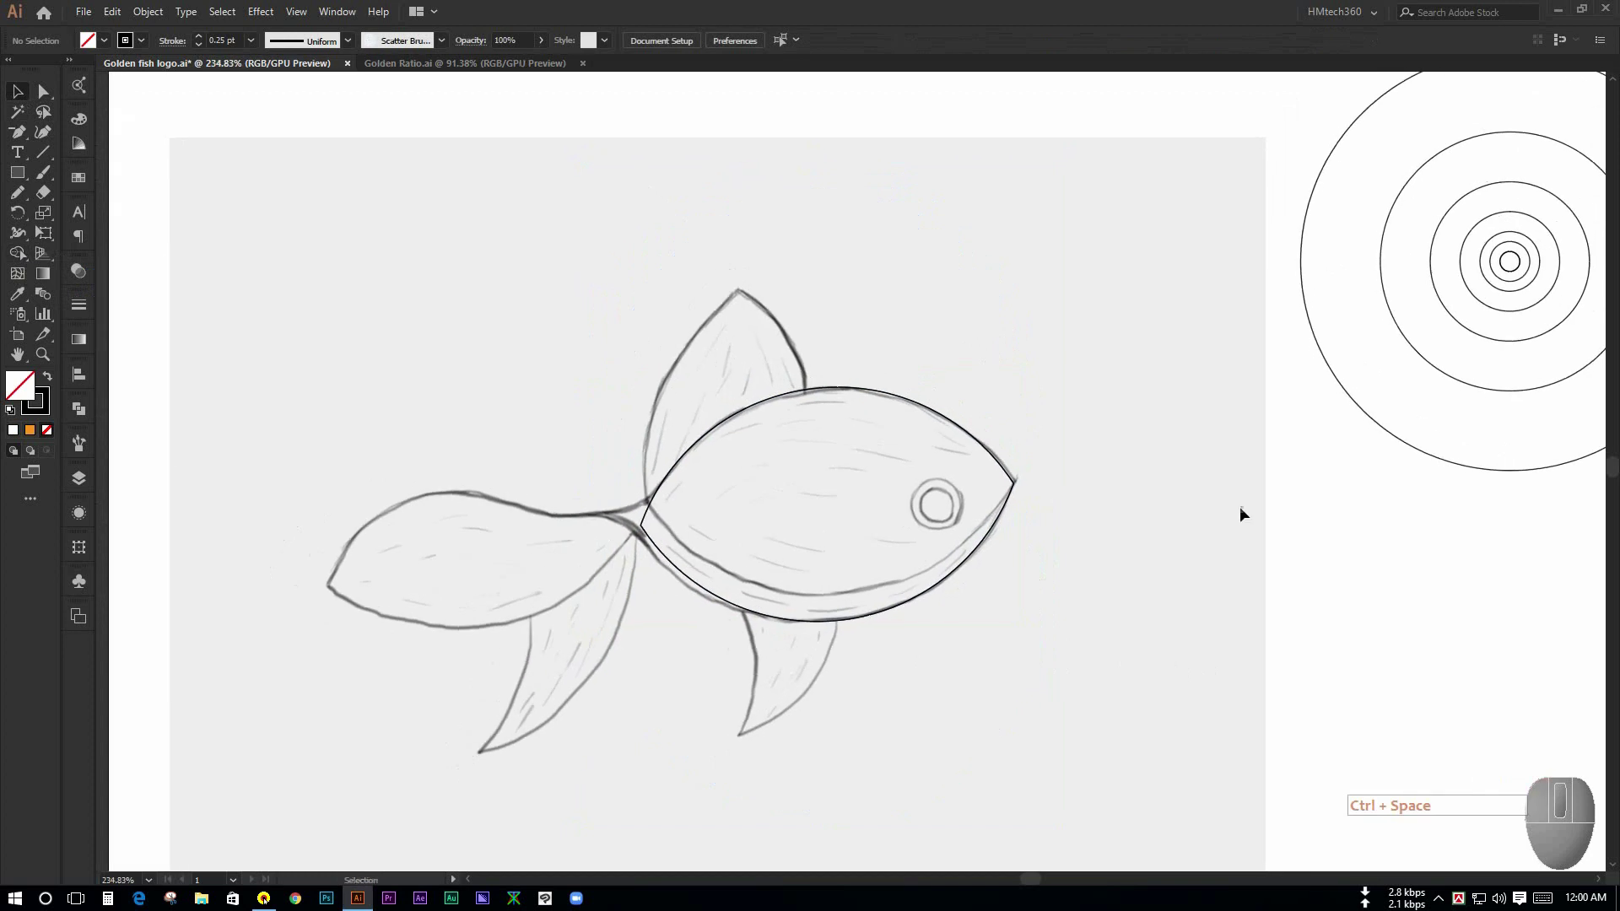
{"action": "left_click_drag", "start_coordinate": [918, 670], "coordinate": [861, 672]}
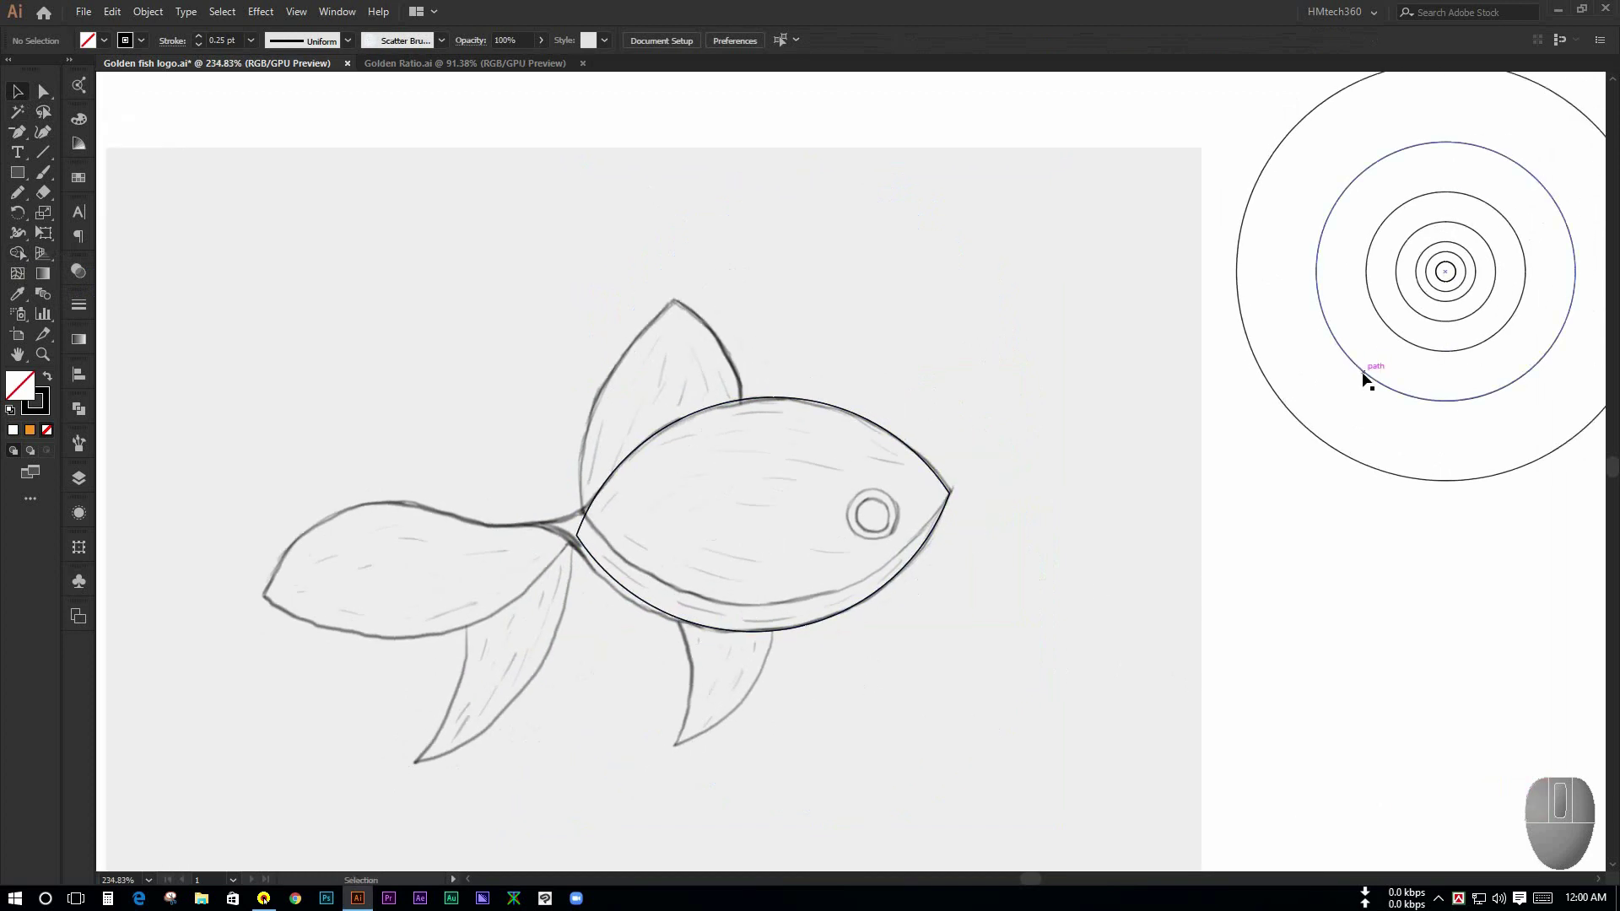
{"action": "left_click_drag", "start_coordinate": [1363, 373], "coordinate": [563, 726]}
{"action": "left_click", "coordinate": [807, 699], "text": "ctrl+space"}
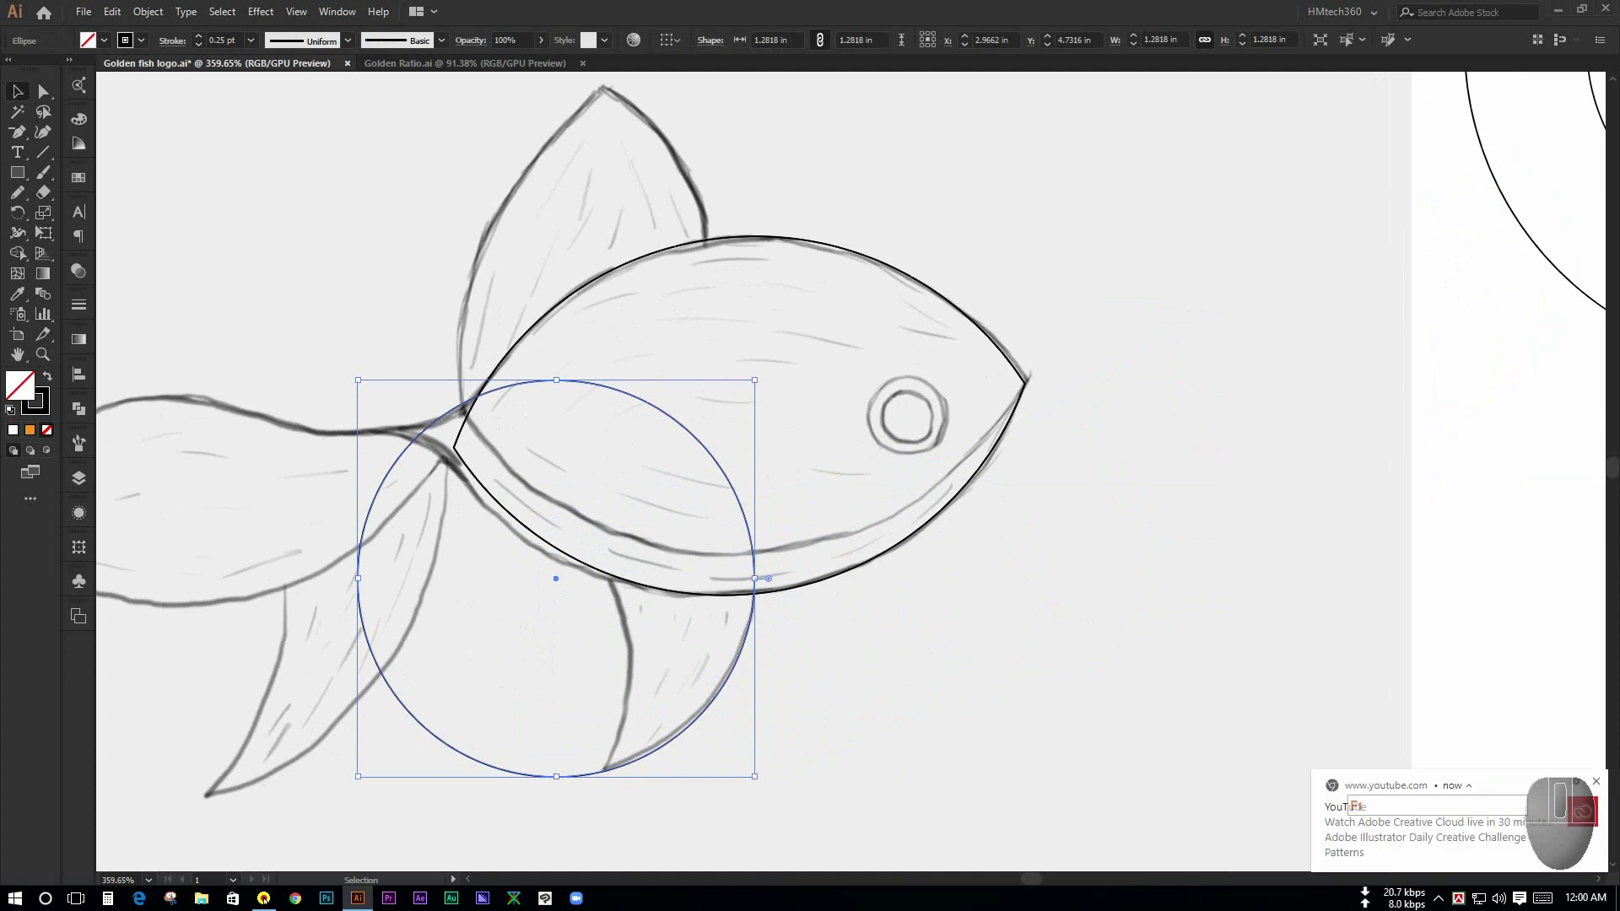
{"action": "left_click", "coordinate": [929, 713], "text": "ctrl+space"}
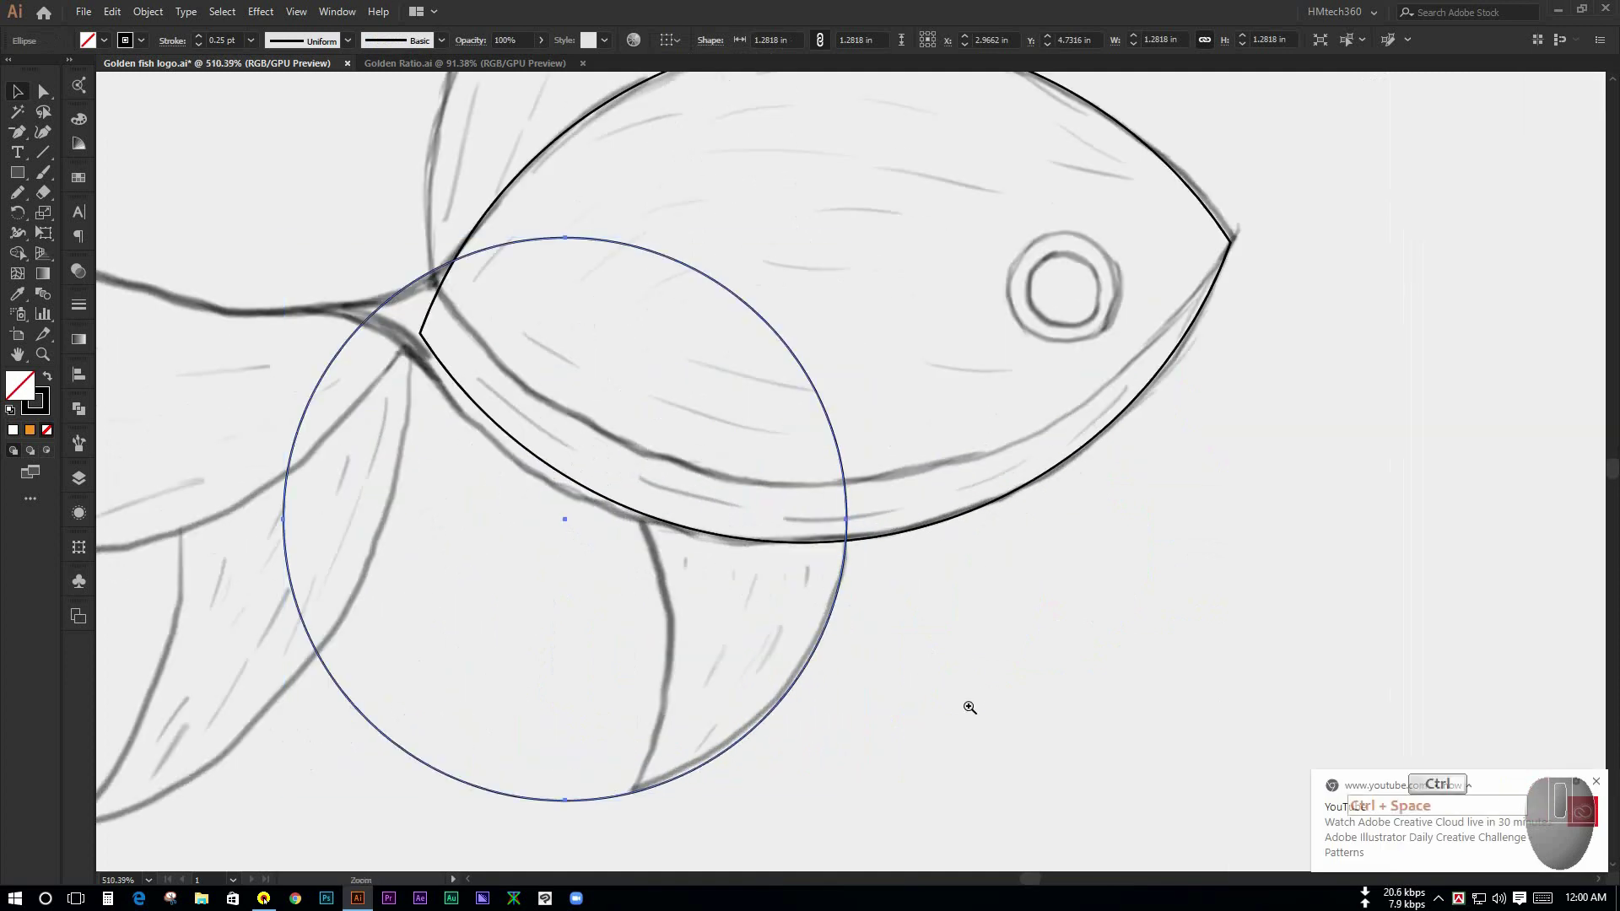
Step: Duplicate the belly fin circle and align the copy with the fin's inner edge so both circles meet at the fin tip
{"action": "left_click_drag", "start_coordinate": [619, 802], "coordinate": [465, 821]}
{"action": "left_click_drag", "start_coordinate": [1007, 678], "coordinate": [1111, 507]}
{"action": "left_click_drag", "start_coordinate": [743, 544], "coordinate": [722, 641]}
{"action": "left_click_drag", "start_coordinate": [722, 637], "coordinate": [721, 640]}
{"action": "left_click", "coordinate": [912, 626]}
Step: Select the body with the two fin circles and remove the circle areas outside the body and belly fin with Shape Builder
{"action": "key", "text": "space"}
{"action": "left_click_drag", "start_coordinate": [968, 591], "coordinate": [940, 629]}
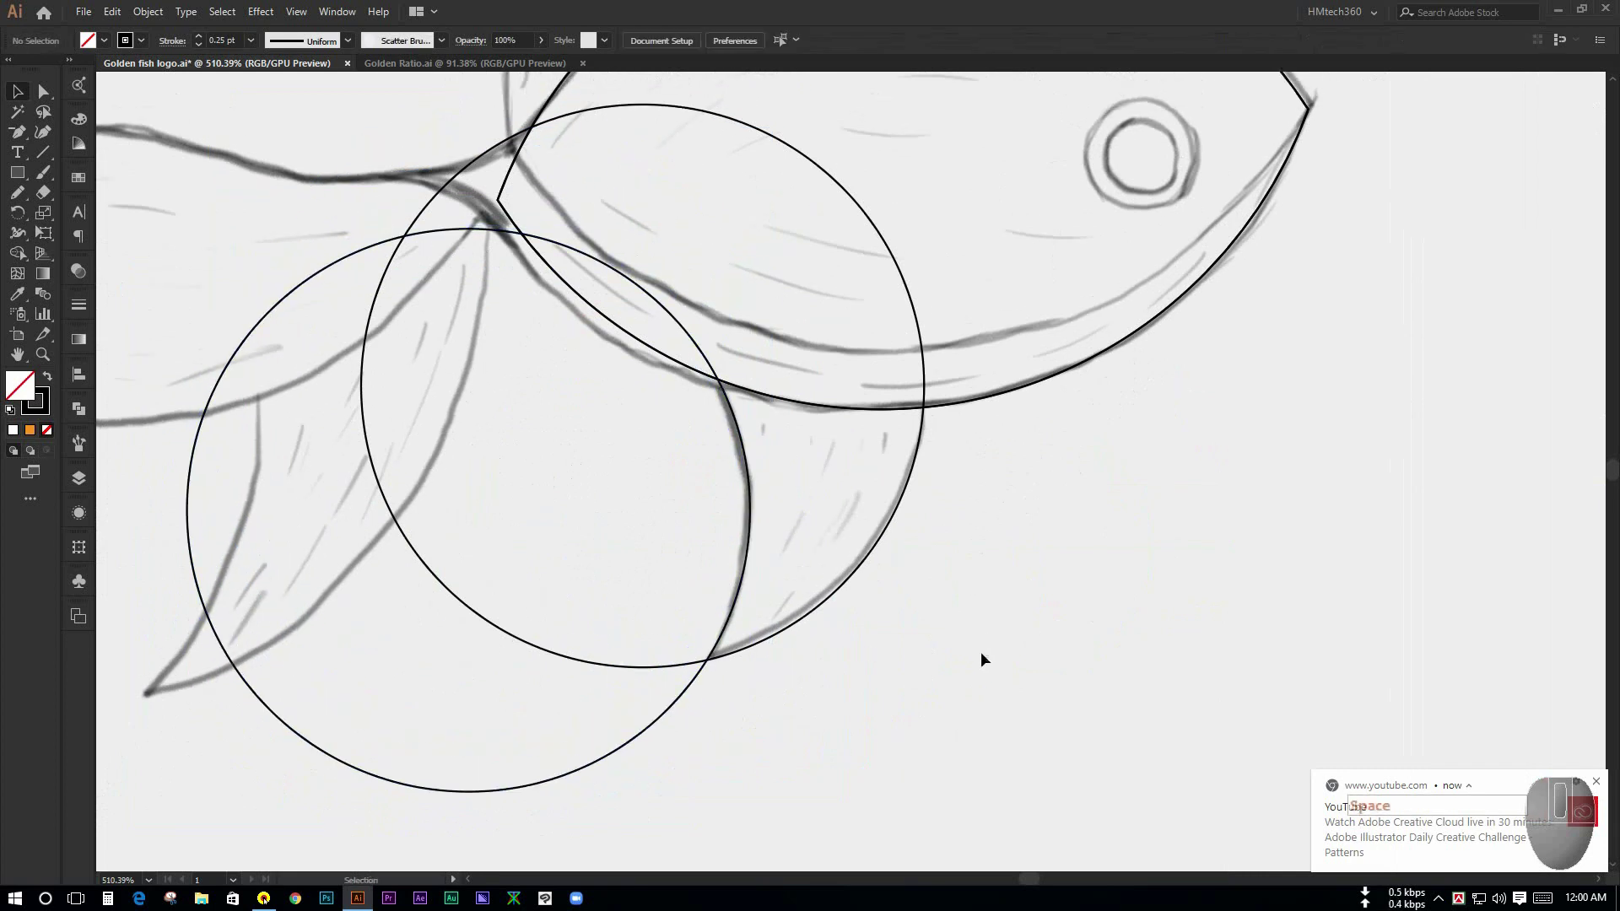
{"action": "left_click_drag", "start_coordinate": [679, 319], "coordinate": [681, 321]}
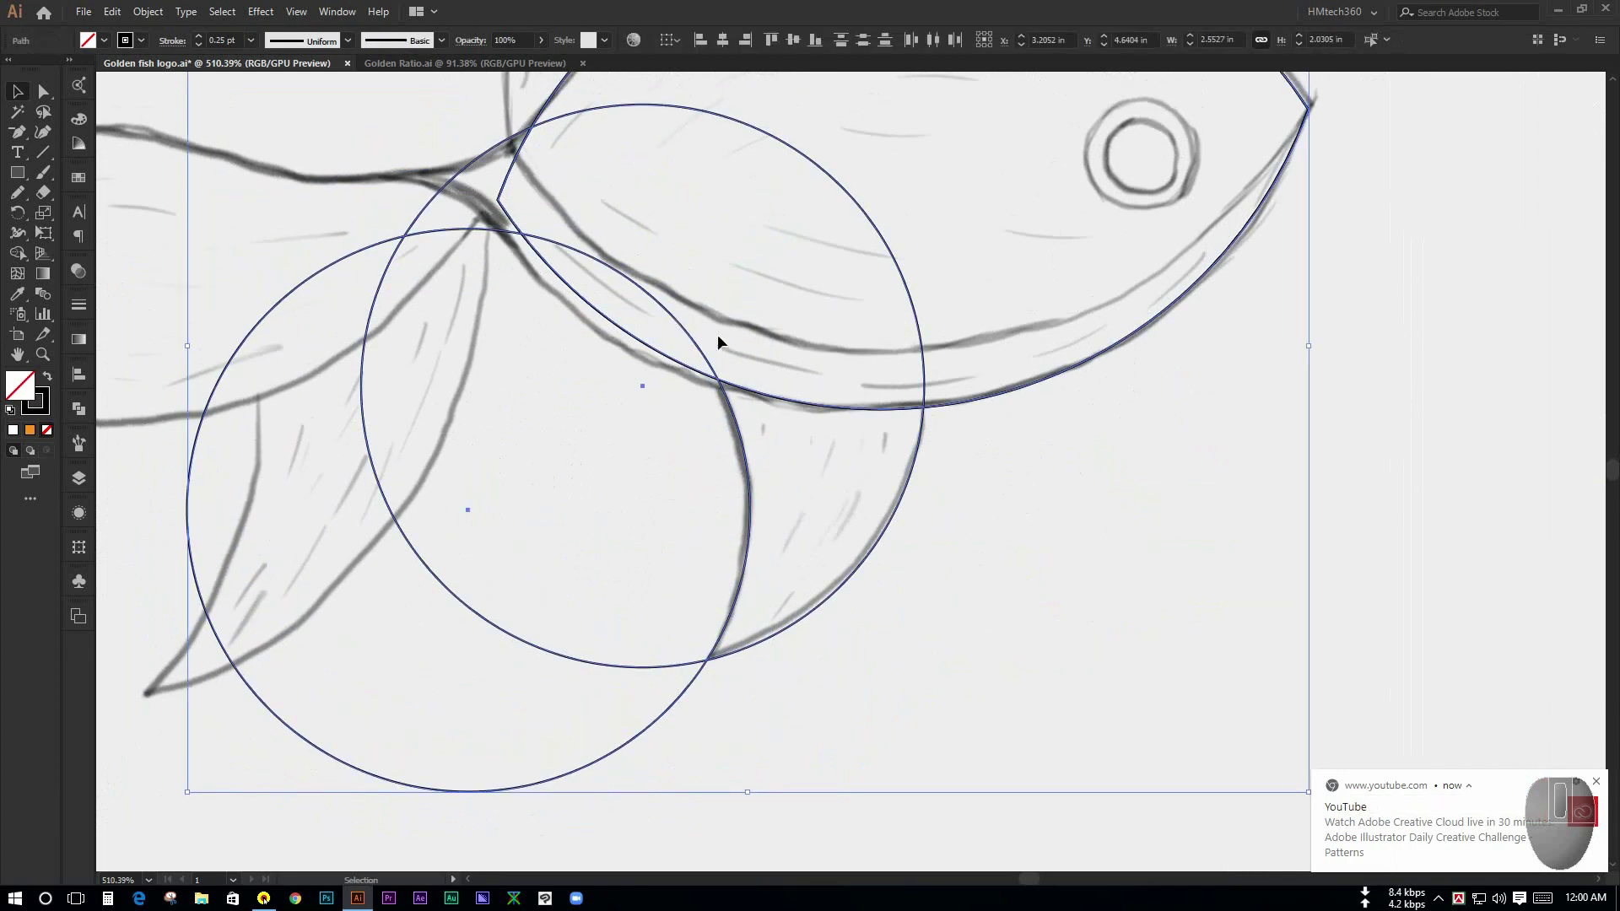
{"action": "left_click", "coordinate": [23, 262]}
{"action": "mouse_move", "coordinate": [223, 737]}
{"action": "left_mouse_down"}
{"action": "mouse_move", "coordinate": [387, 615]}
{"action": "mouse_move", "coordinate": [518, 476]}
{"action": "left_mouse_up"}
{"action": "left_click_drag", "start_coordinate": [488, 378], "coordinate": [493, 603]}
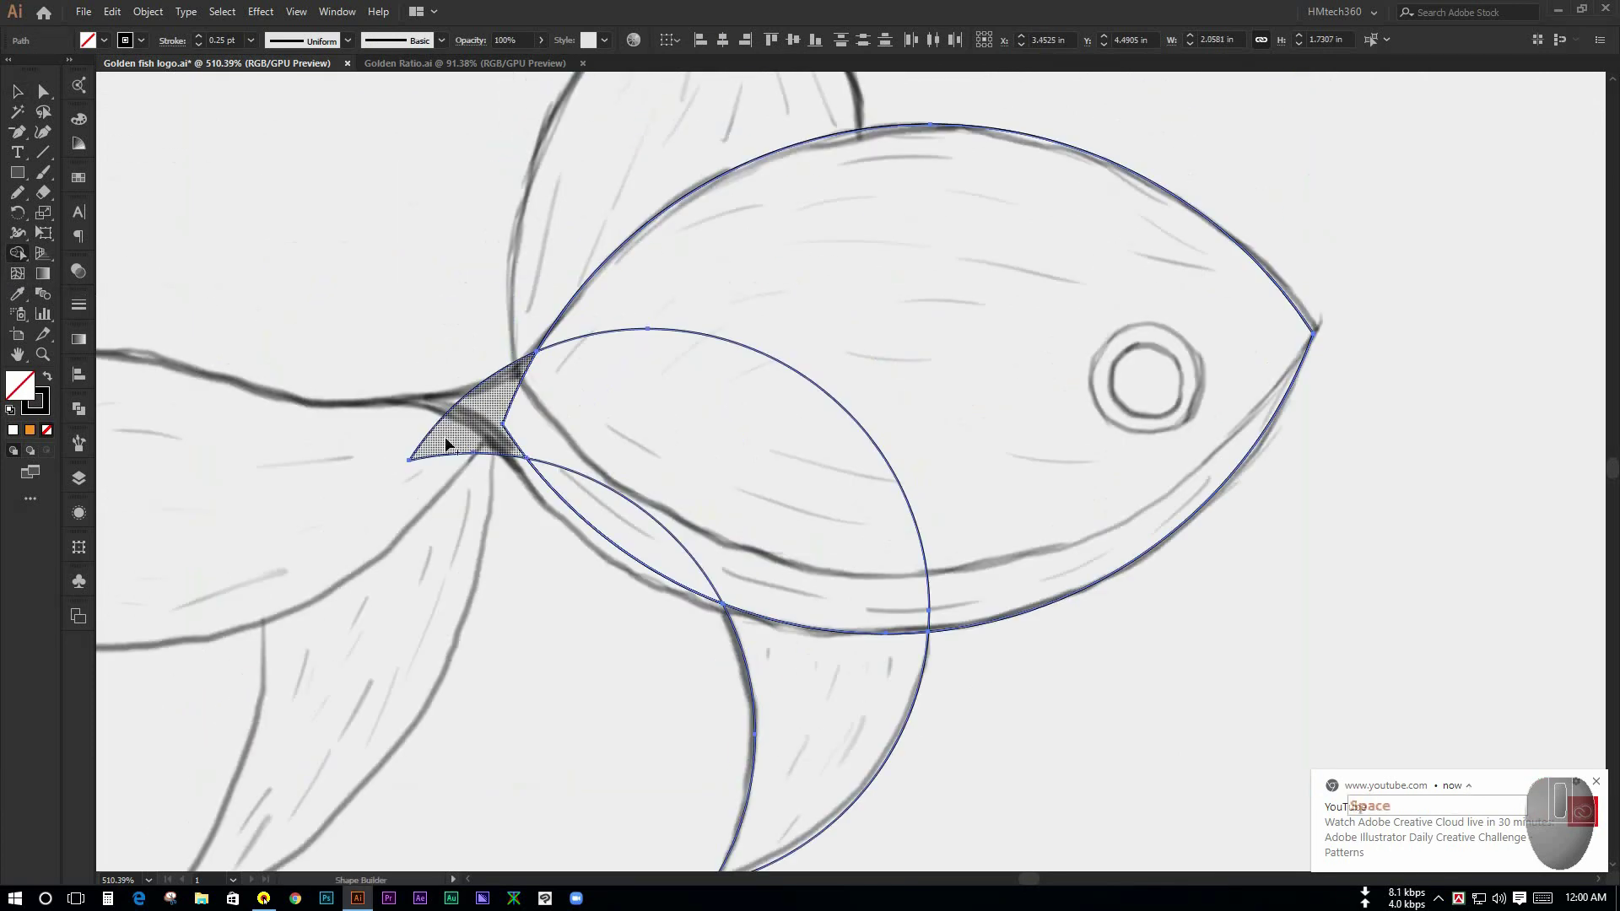
{"action": "mouse_move", "coordinate": [433, 339]}
{"action": "left_mouse_down"}
{"action": "mouse_move", "coordinate": [448, 407]}
{"action": "mouse_move", "coordinate": [476, 426]}
{"action": "left_mouse_up"}
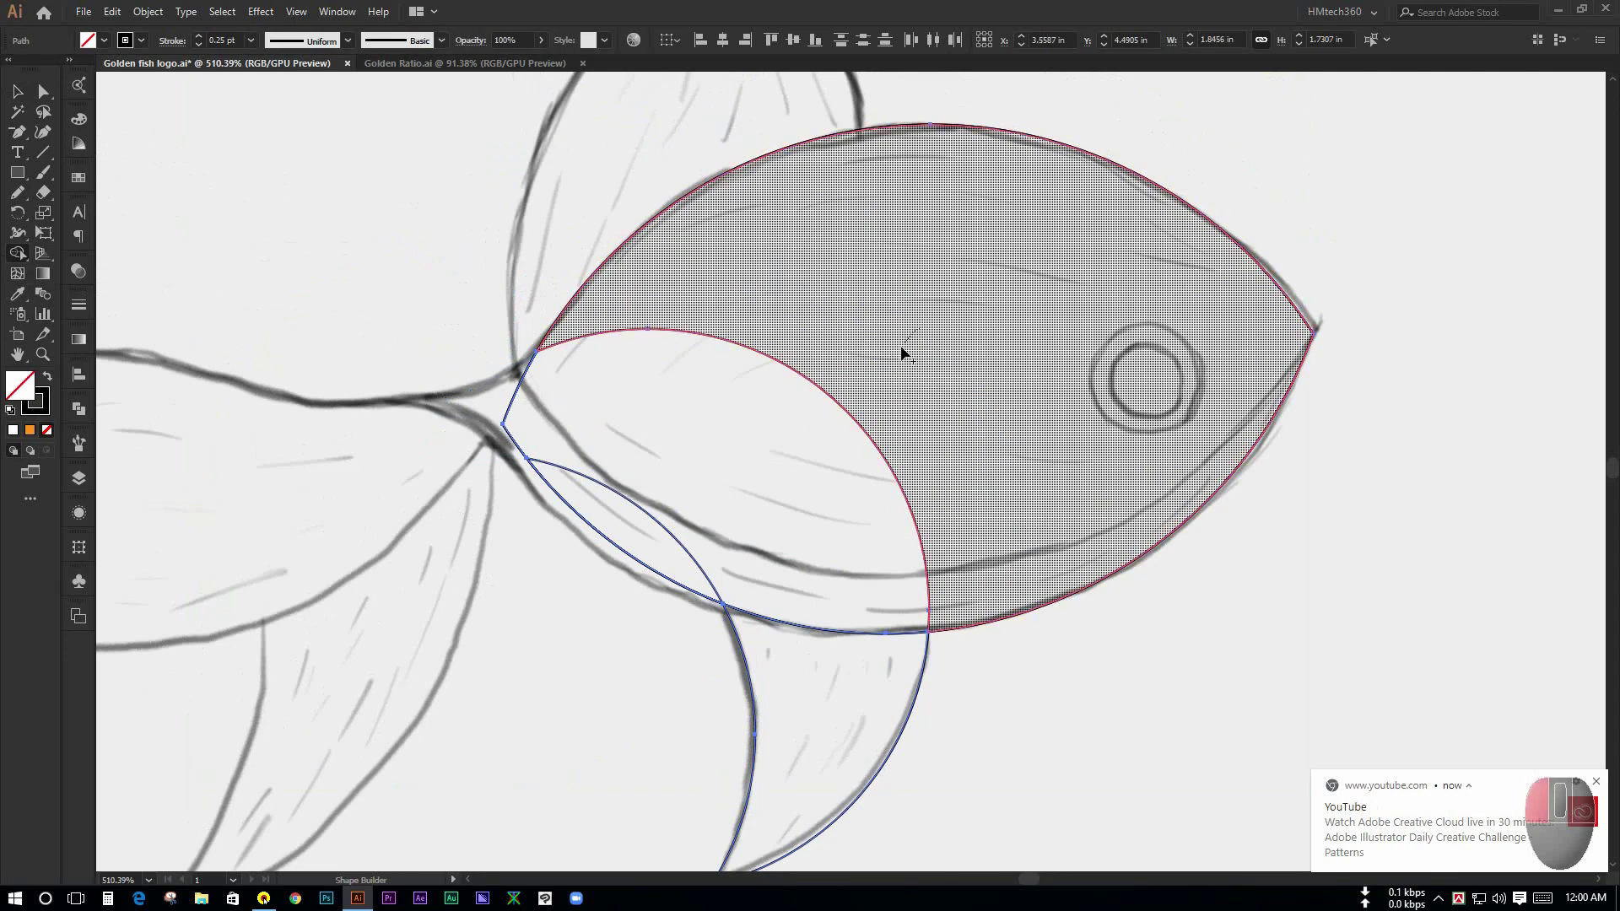
Step: Merge the divided segments inside the body into a single shape, keeping the belly fin separate, and deselect everything
{"action": "left_click_drag", "start_coordinate": [855, 415], "coordinate": [833, 432]}
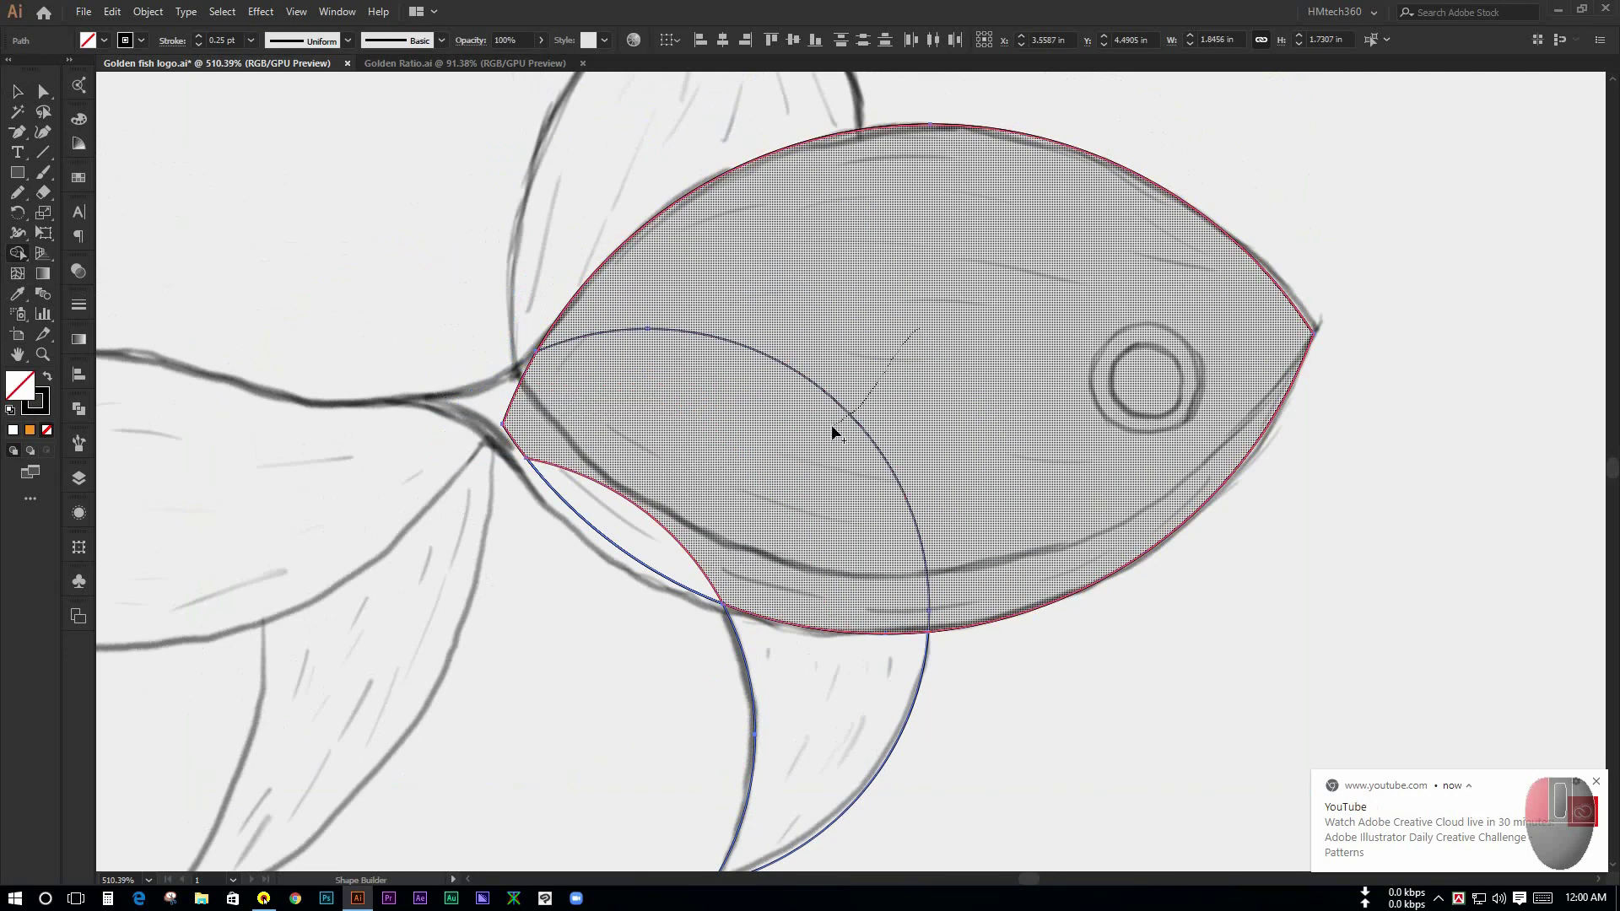
{"action": "left_click_drag", "start_coordinate": [708, 518], "coordinate": [658, 544]}
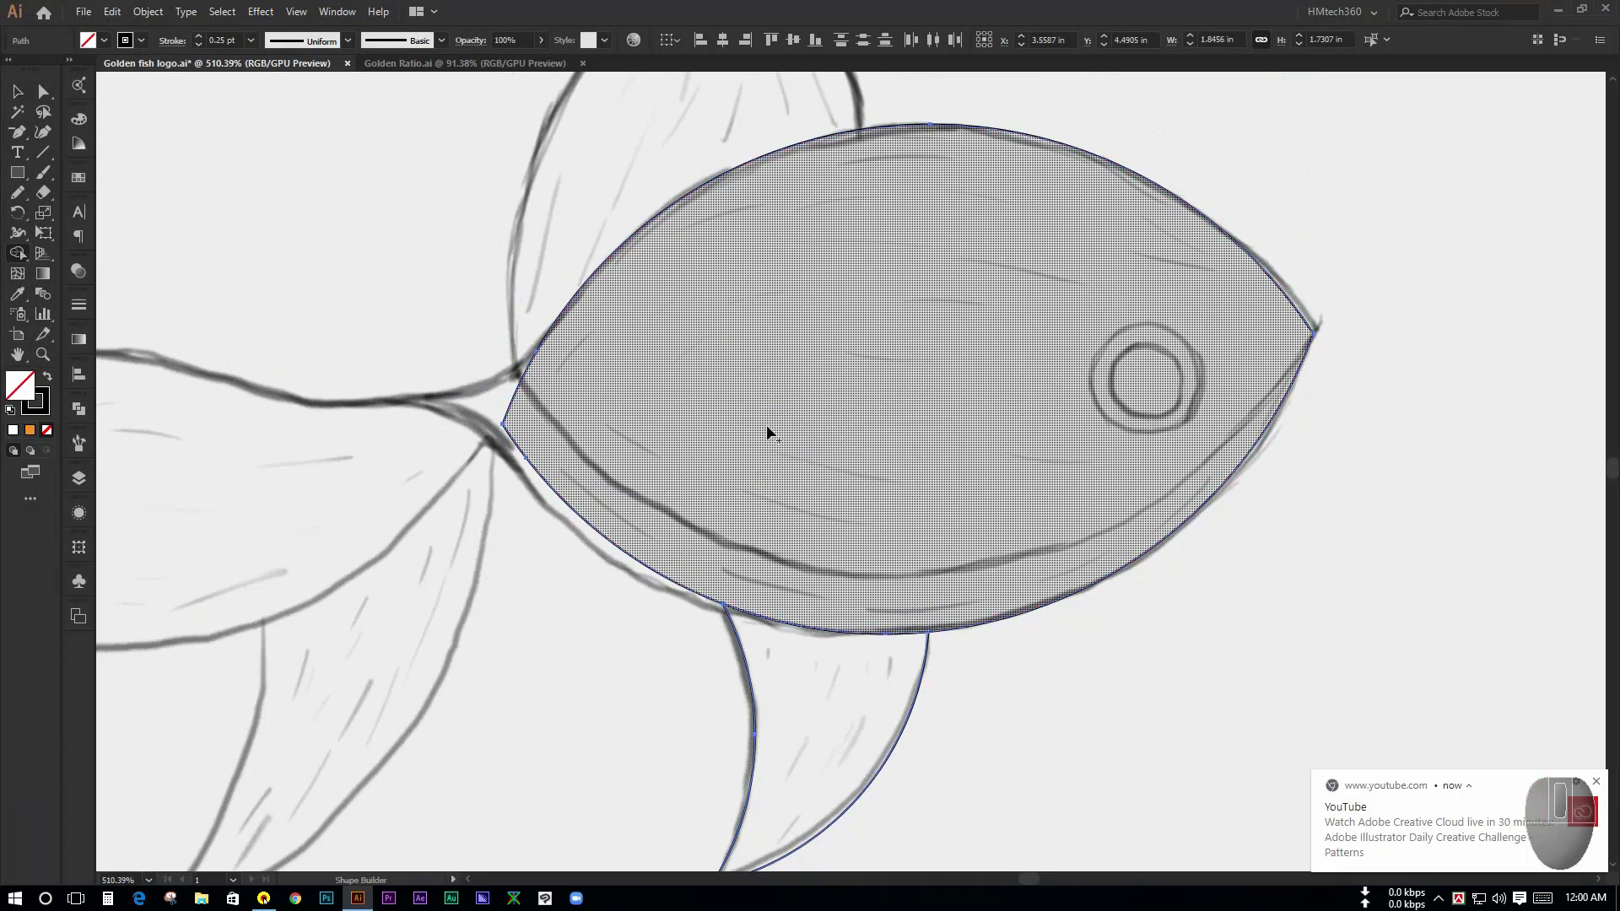
{"action": "left_click", "coordinate": [18, 95]}
{"action": "left_click", "coordinate": [473, 686]}
Step: Copy the outermost circle of the set onto the fish's inner belly line and align its arc with the mouth tip
{"action": "left_click_drag", "start_coordinate": [528, 664], "coordinate": [334, 644]}
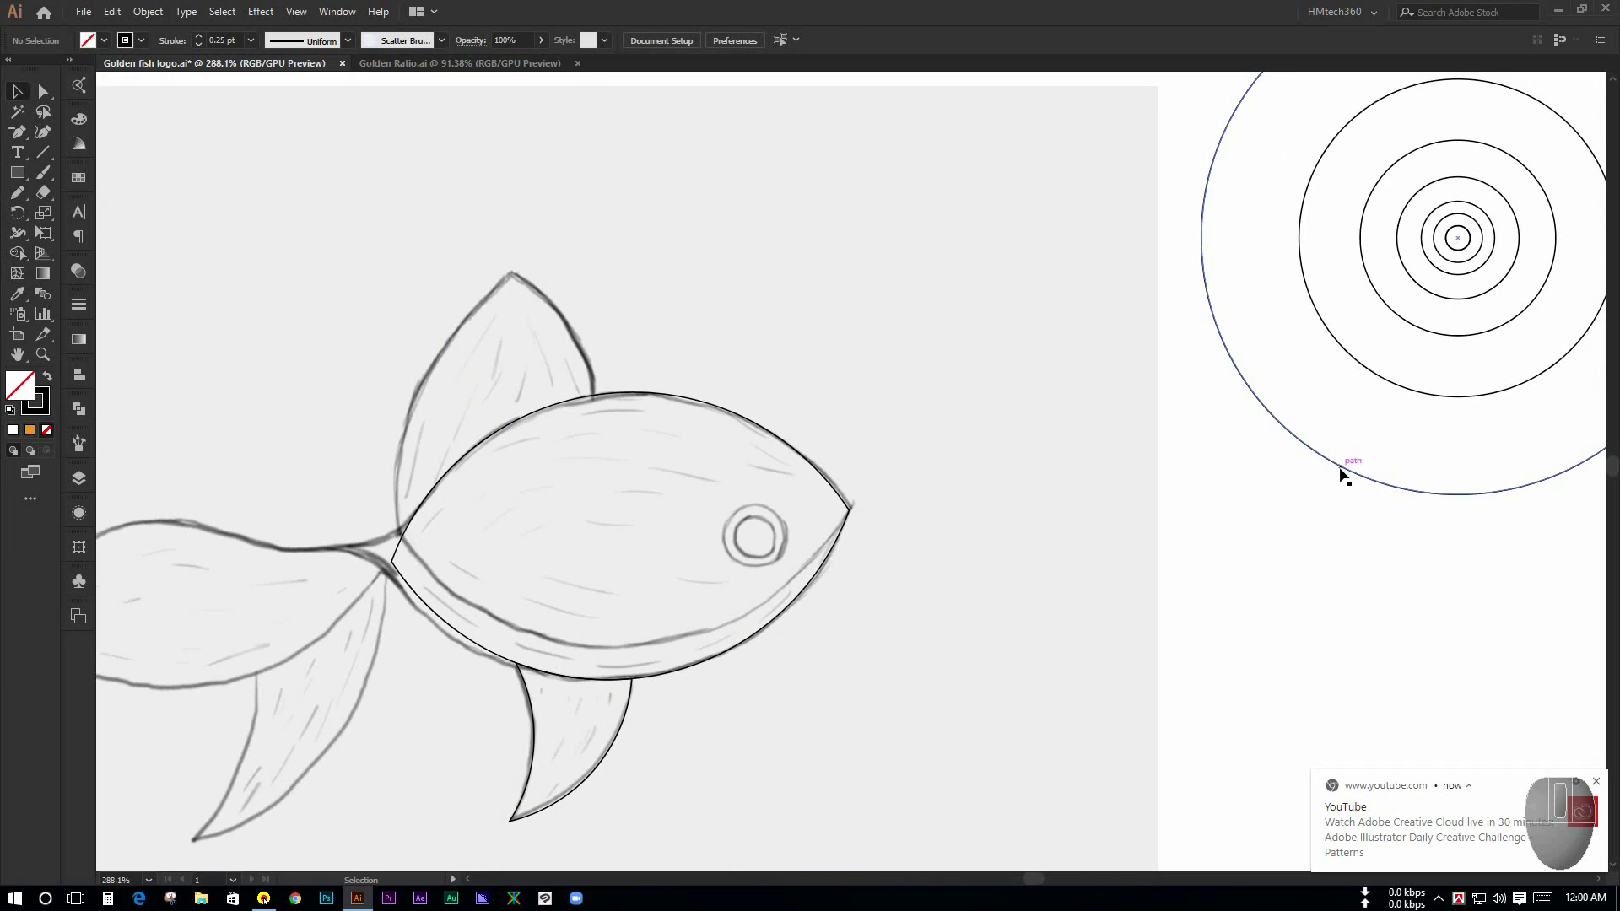
{"action": "left_click_drag", "start_coordinate": [1345, 477], "coordinate": [504, 630]}
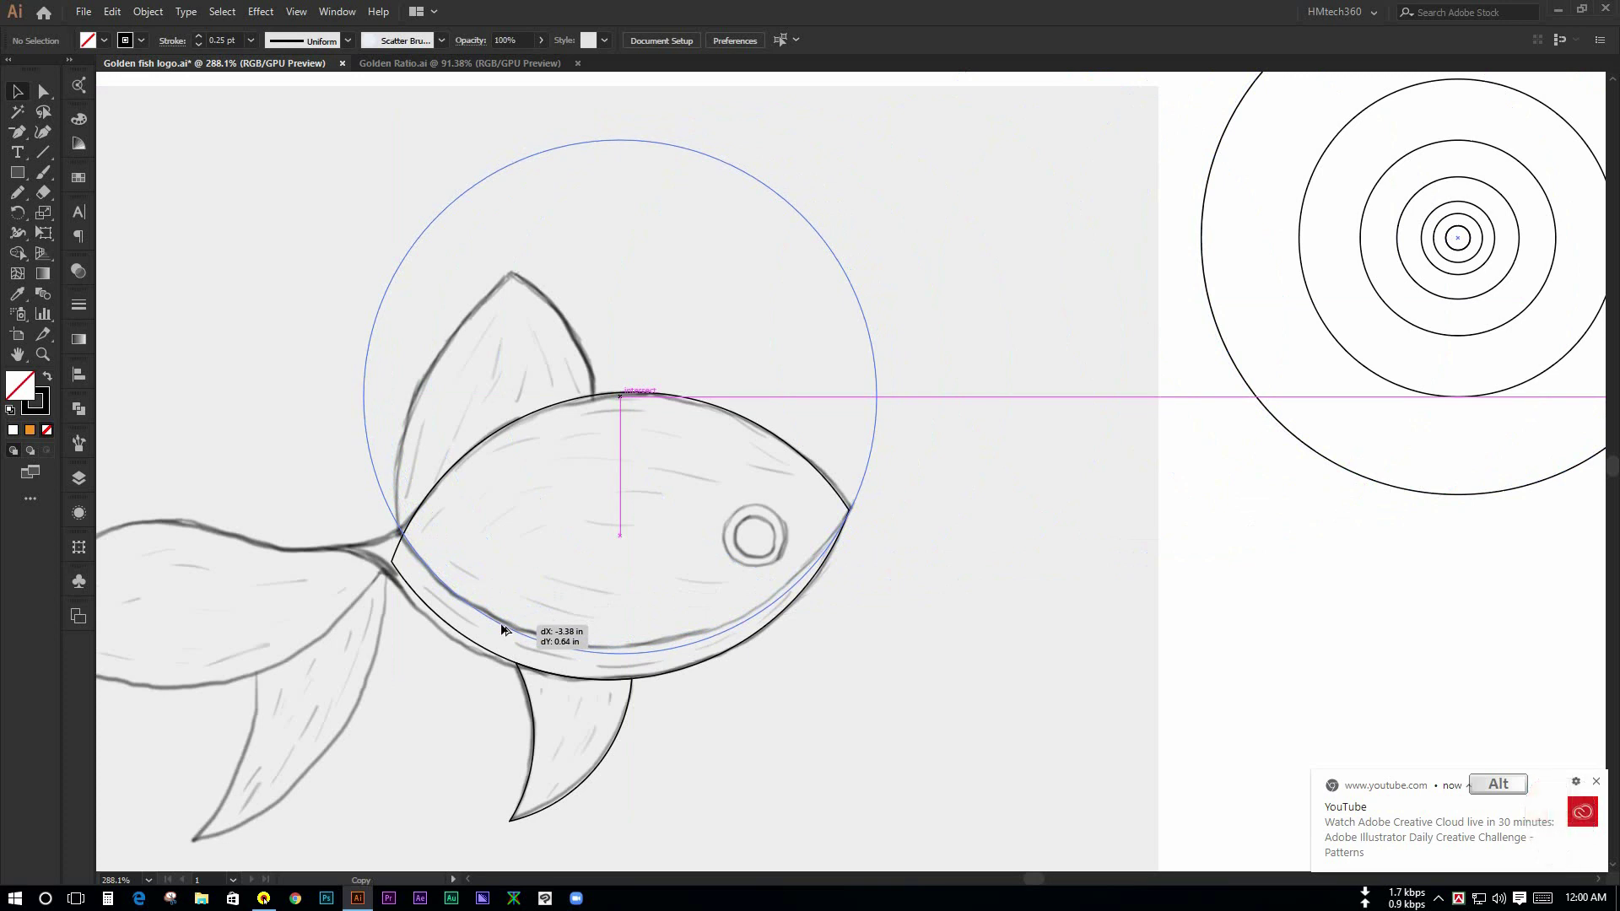
{"action": "left_click_drag", "start_coordinate": [503, 630], "coordinate": [504, 630]}
{"action": "left_click", "coordinate": [916, 490], "text": "ctrl"}
{"action": "left_click_drag", "start_coordinate": [736, 554], "coordinate": [892, 506]}
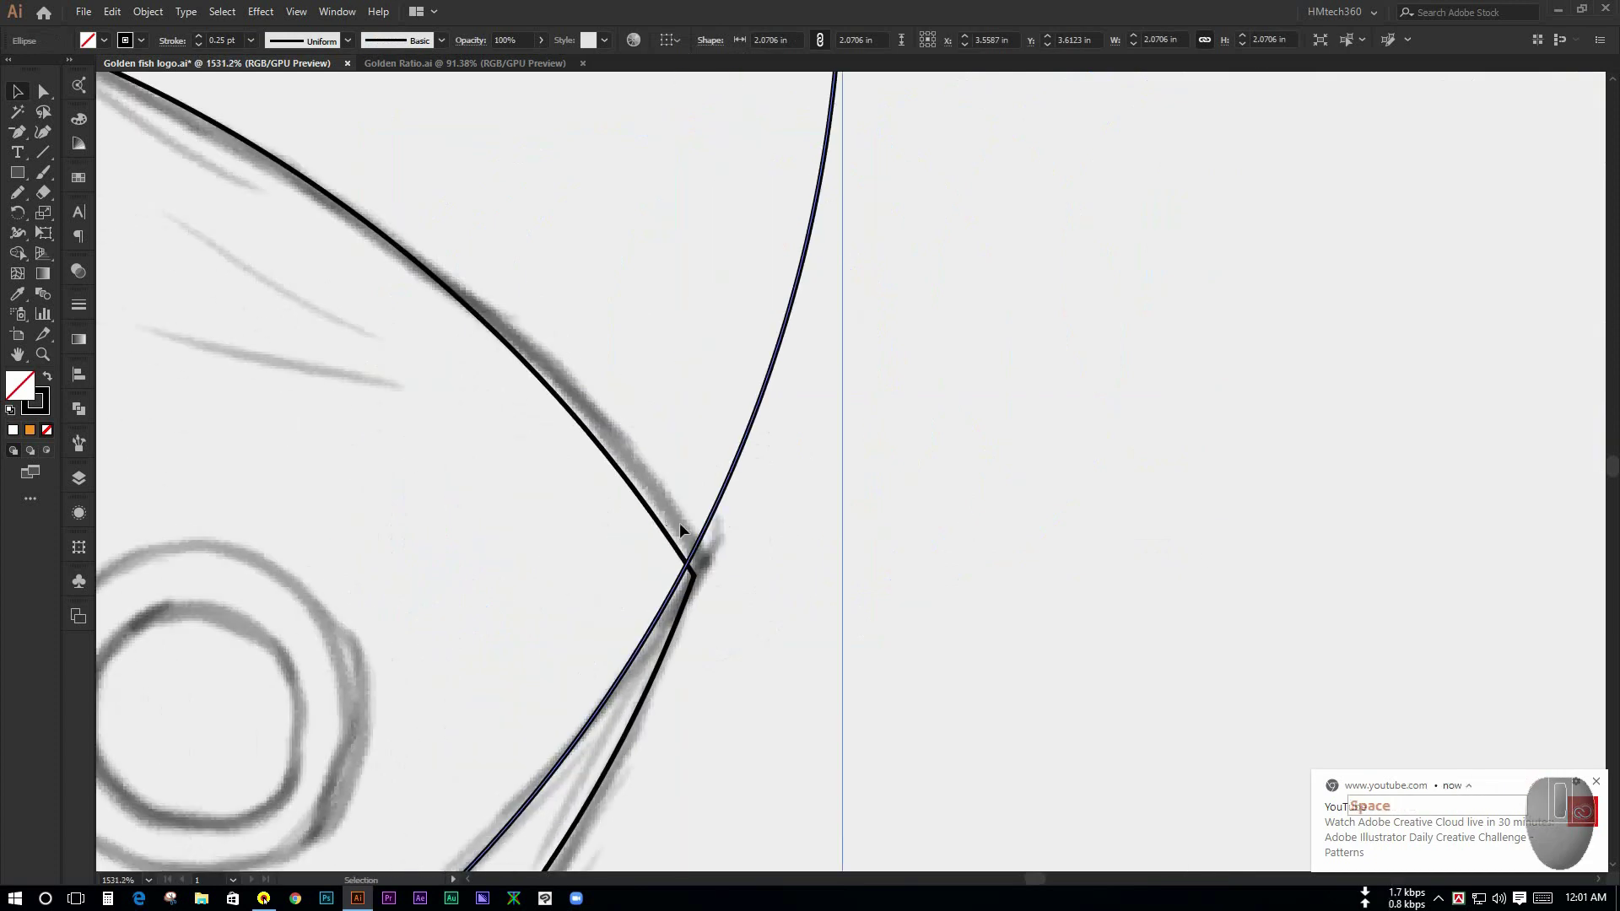
{"action": "left_click_drag", "start_coordinate": [700, 540], "coordinate": [708, 551]}
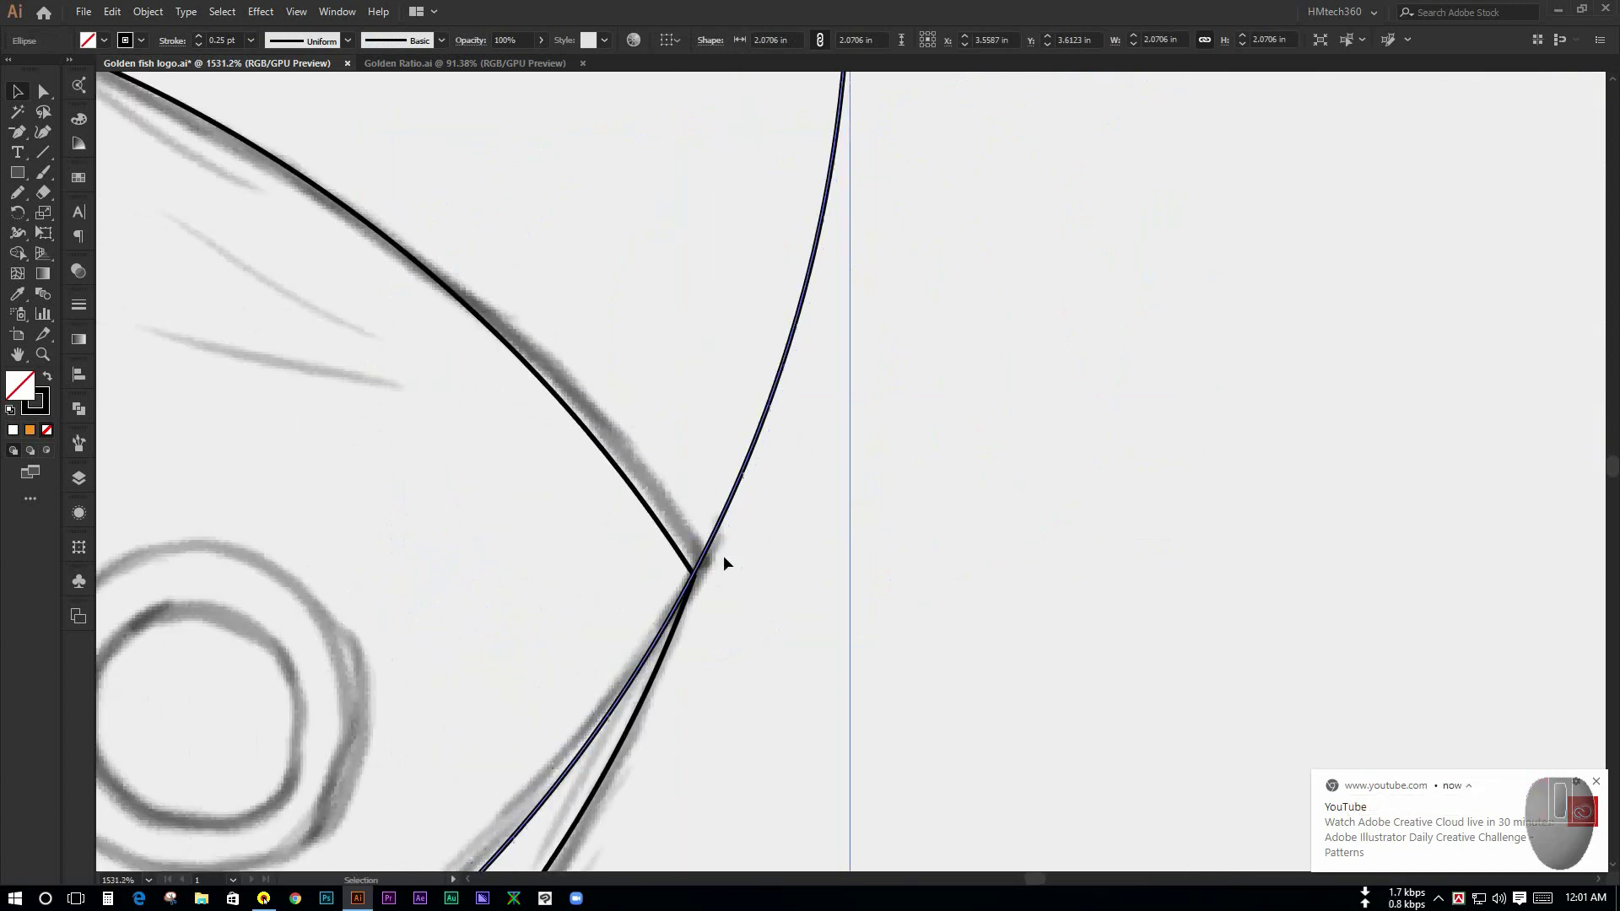
{"action": "left_click", "coordinate": [1042, 563]}
Step: Duplicate the inner belly circle twice, placing one copy along the dorsal fin's front edge and the other along its rear edge
{"action": "left_click_drag", "start_coordinate": [1055, 563], "coordinate": [600, 428]}
{"action": "left_click_drag", "start_coordinate": [633, 564], "coordinate": [661, 541]}
{"action": "left_click_drag", "start_coordinate": [722, 541], "coordinate": [643, 513]}
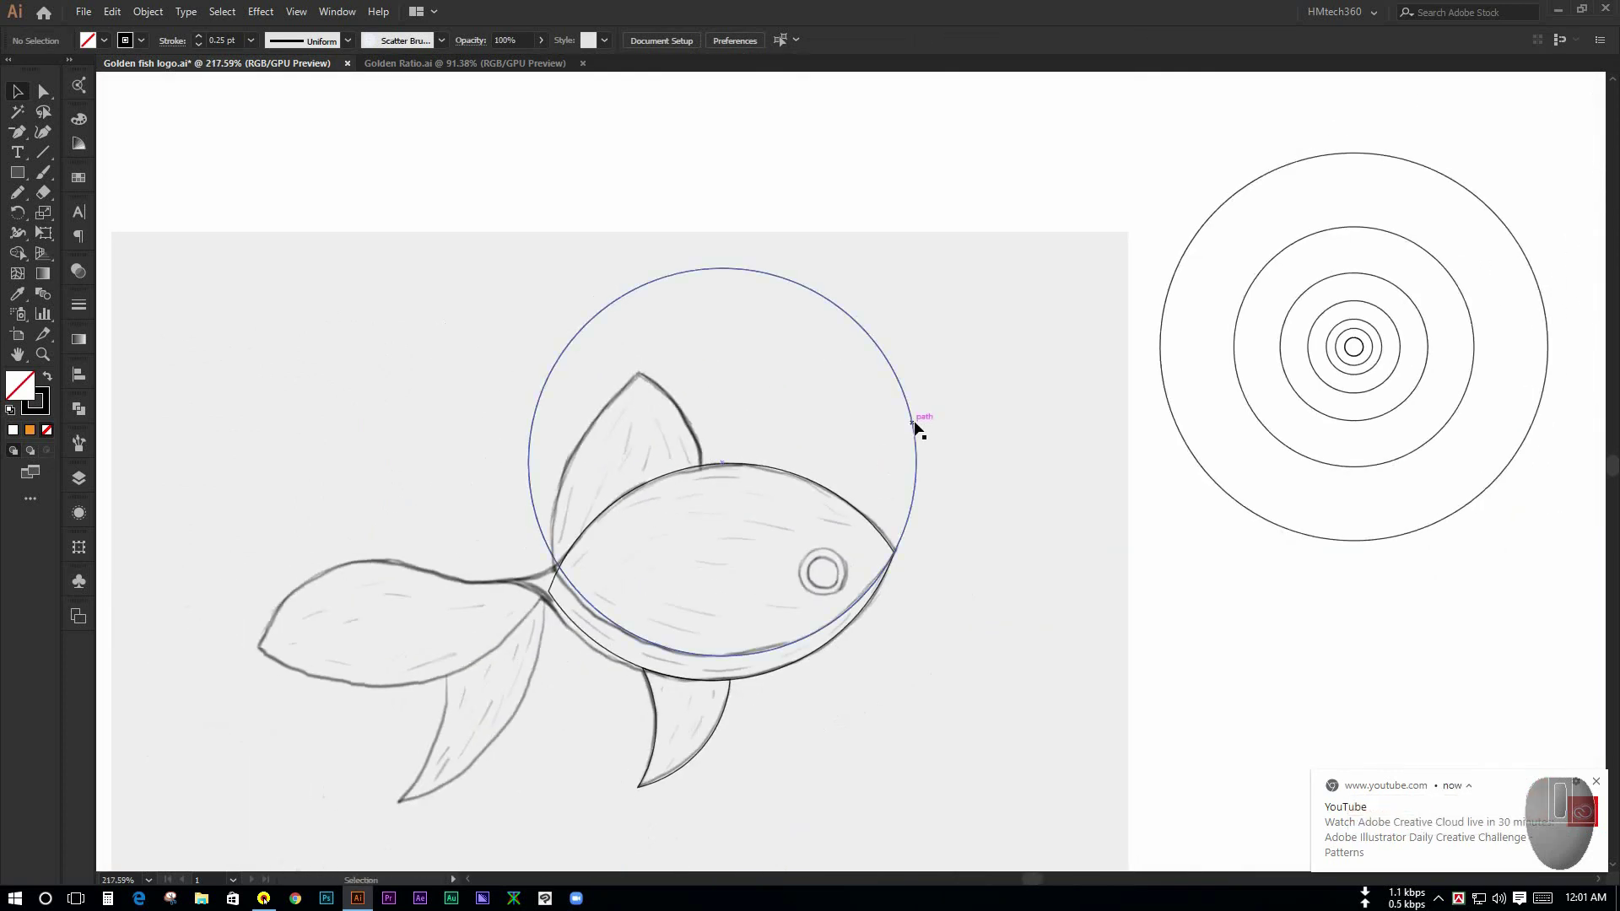
{"action": "left_click_drag", "start_coordinate": [915, 423], "coordinate": [997, 487]}
{"action": "left_click", "coordinate": [743, 519], "text": "ctrl"}
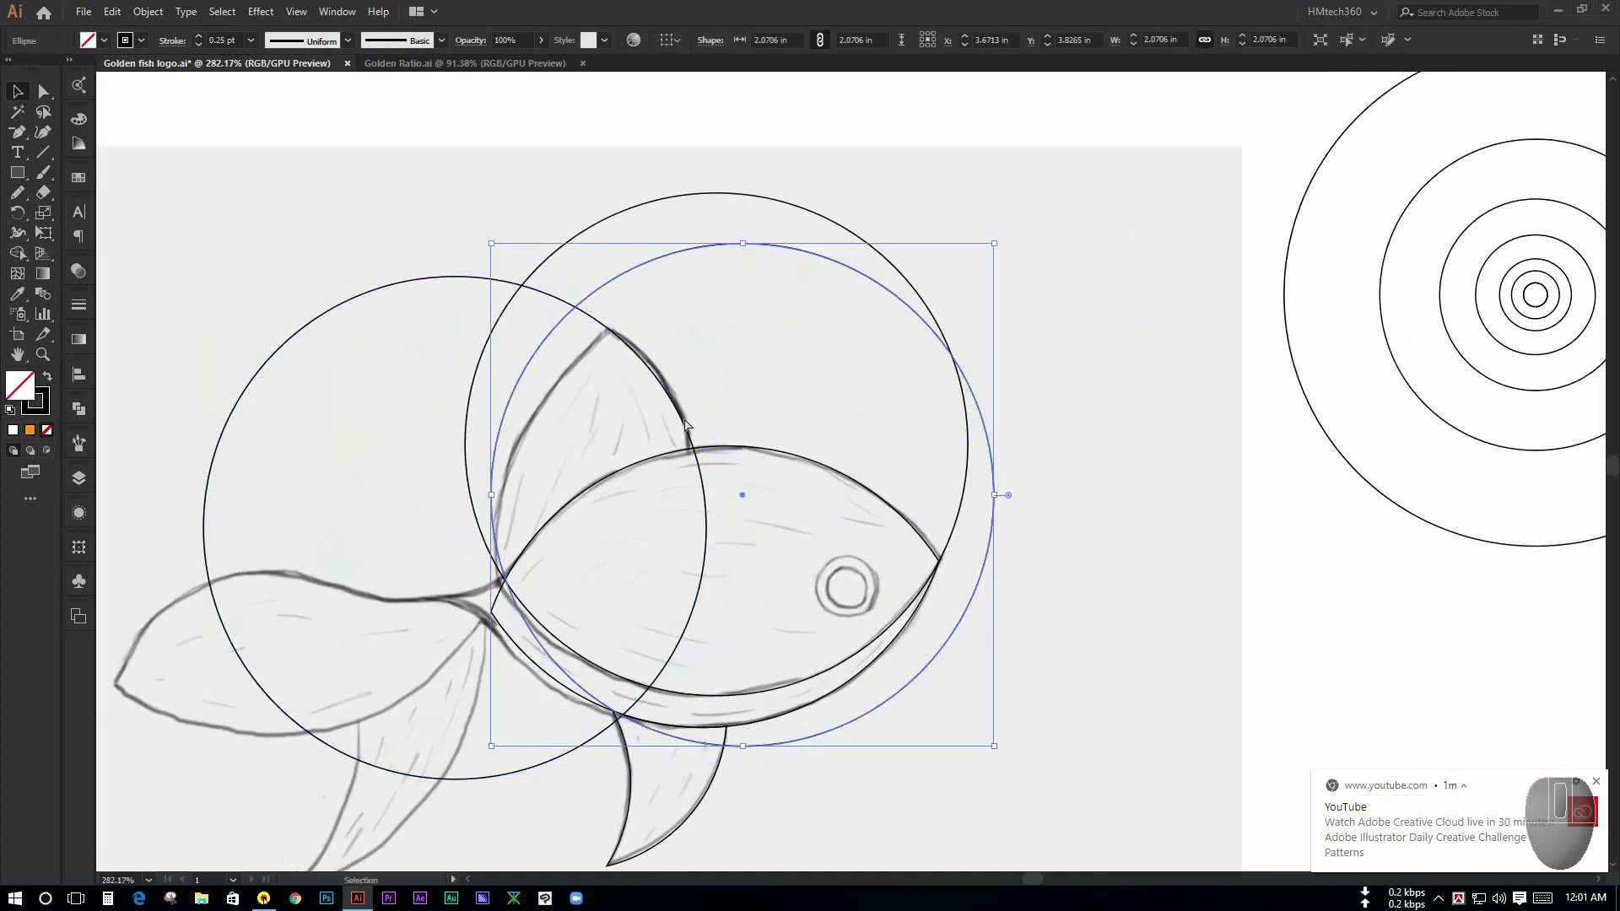
{"action": "left_click_drag", "start_coordinate": [632, 380], "coordinate": [802, 380]}
{"action": "left_click_drag", "start_coordinate": [460, 396], "coordinate": [518, 372]}
{"action": "left_click_drag", "start_coordinate": [356, 370], "coordinate": [522, 306]}
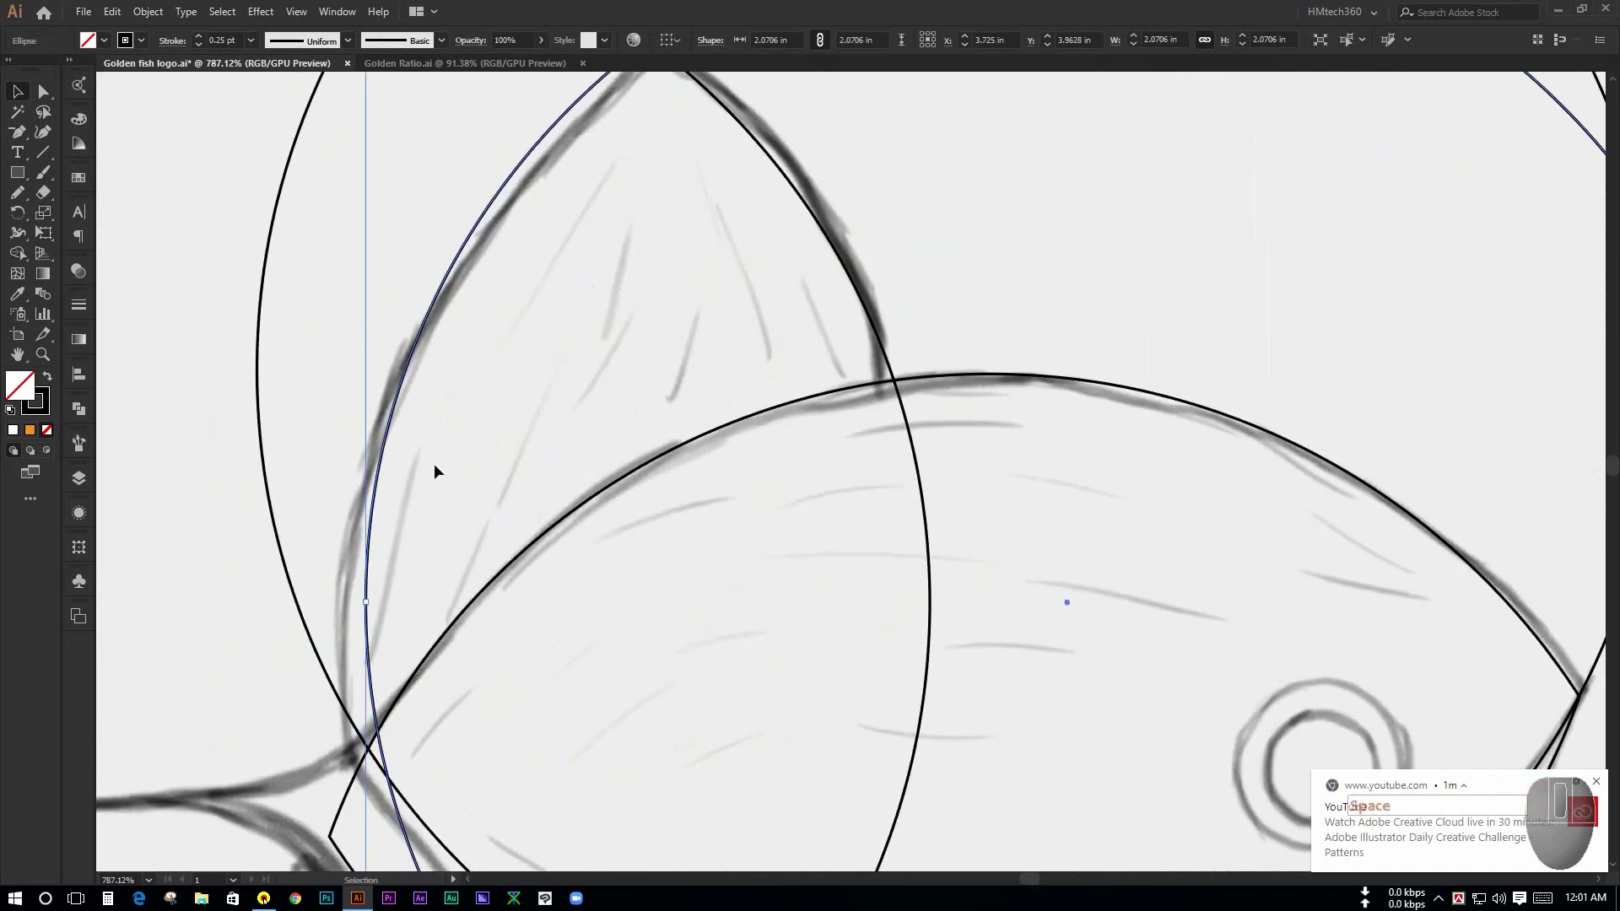
Step: Fine-tune the dorsal fin's rear-edge circle so it passes through the fin tip and the point where the body and inner belly circle cross
{"action": "left_click_drag", "start_coordinate": [406, 612], "coordinate": [540, 629], "text": "ctrl+space"}
{"action": "left_click_drag", "start_coordinate": [572, 688], "coordinate": [735, 368]}
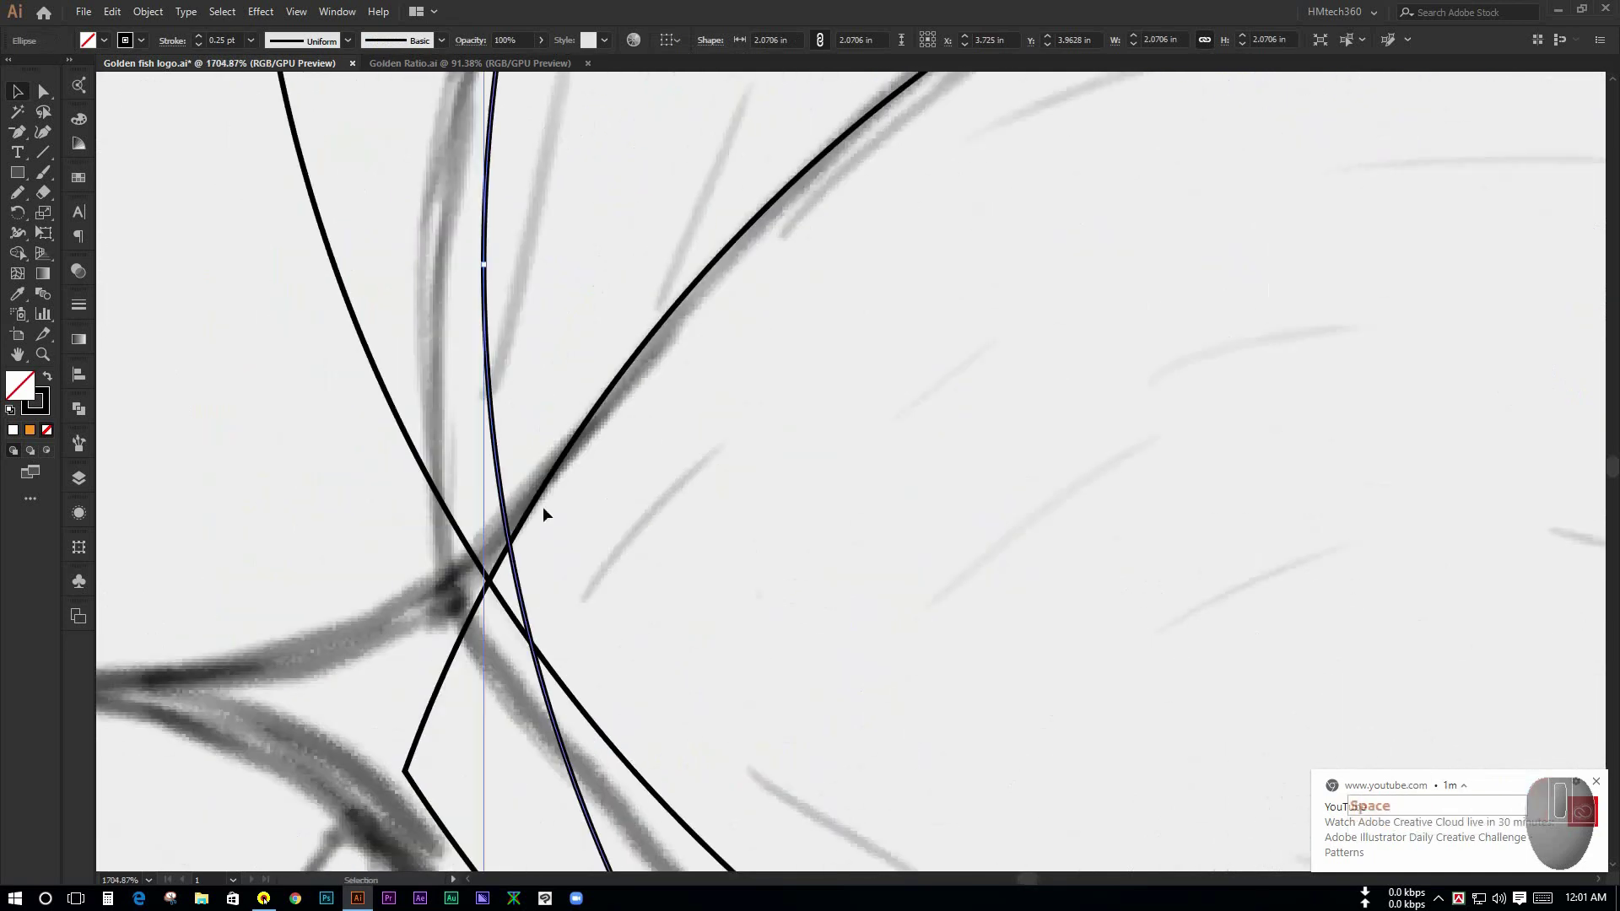
{"action": "mouse_move", "coordinate": [512, 563]}
{"action": "left_mouse_down"}
{"action": "mouse_move", "coordinate": [493, 580]}
{"action": "mouse_move", "coordinate": [525, 579]}
{"action": "left_mouse_up"}
{"action": "left_click_drag", "start_coordinate": [788, 543], "coordinate": [582, 470], "text": "ctrl+space"}
{"action": "left_click_drag", "start_coordinate": [825, 430], "coordinate": [710, 578]}
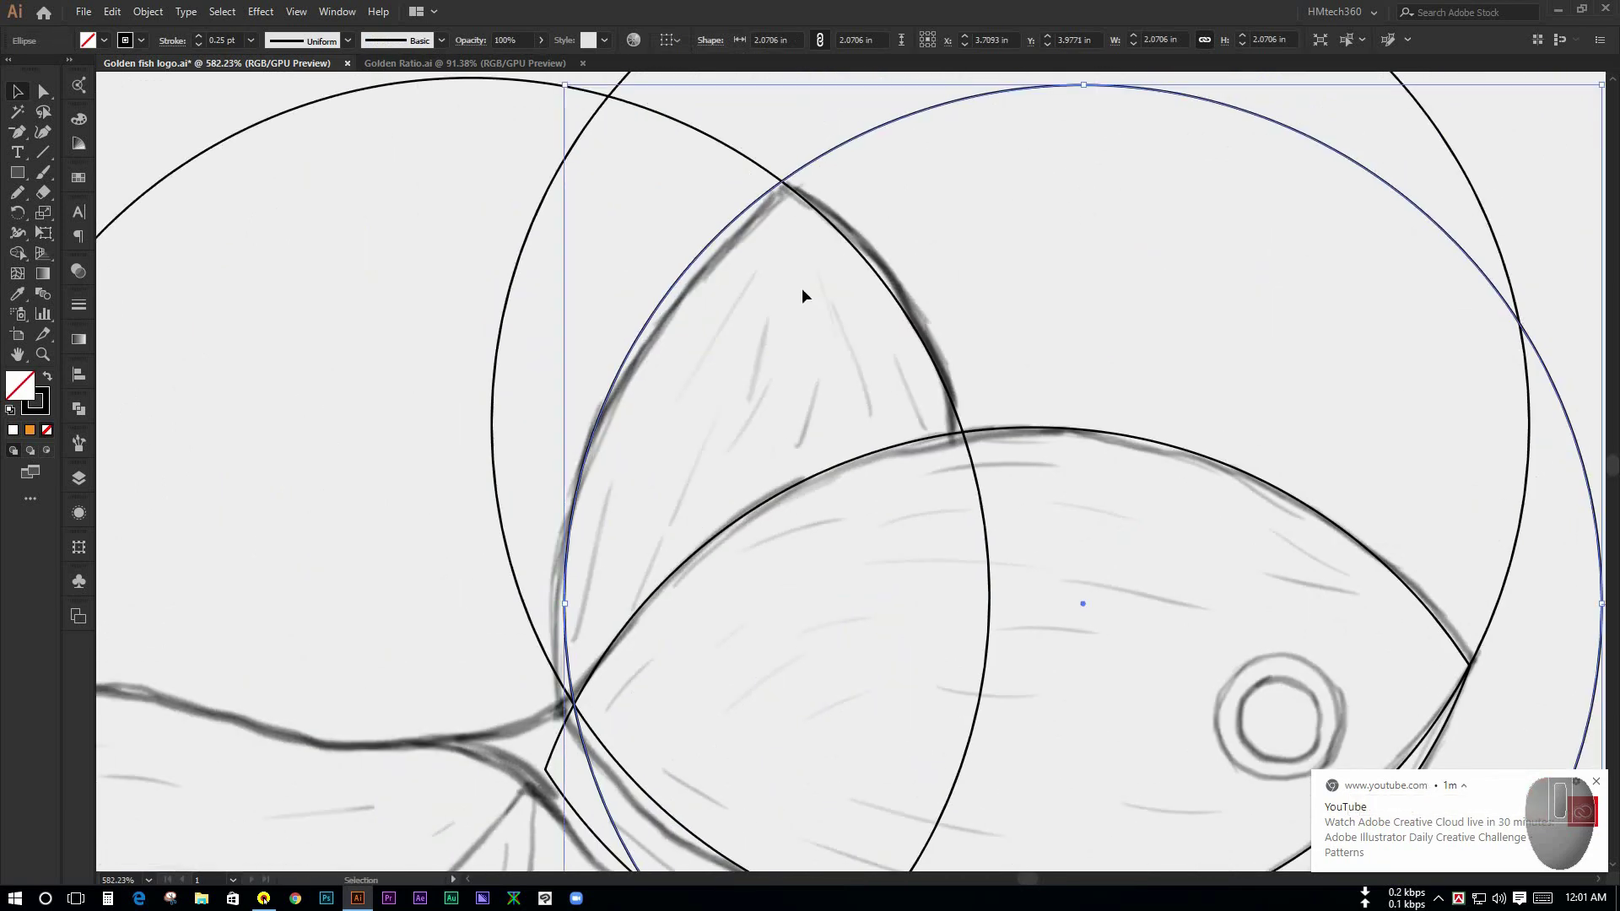
{"action": "key", "text": "Down"}
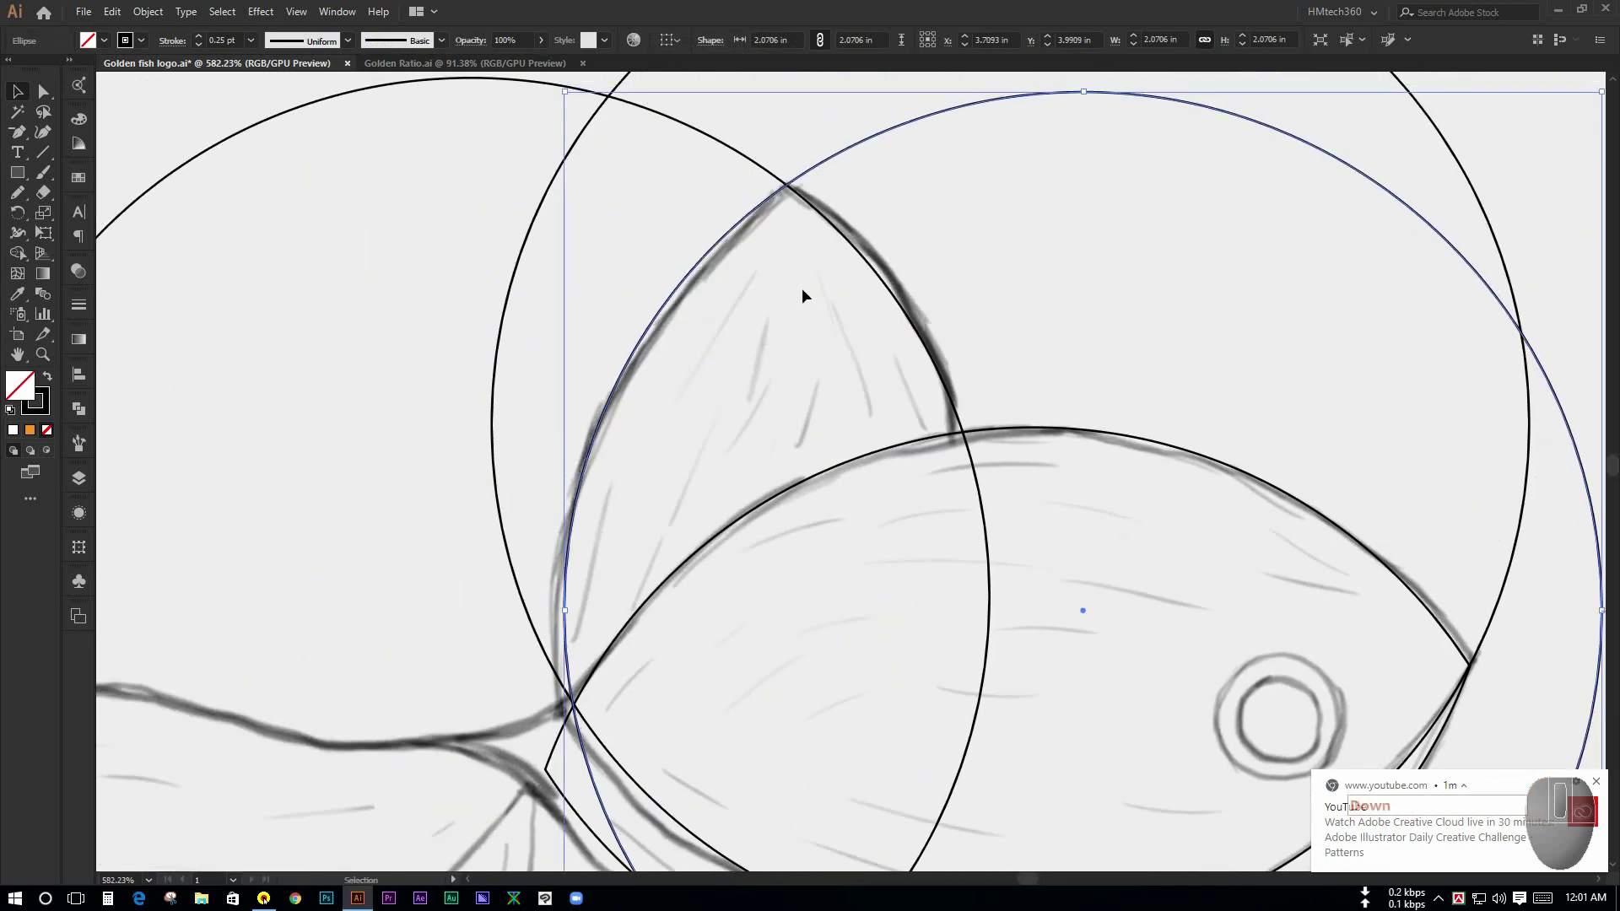
{"action": "left_click_drag", "start_coordinate": [643, 678], "coordinate": [764, 664], "text": "ctrl+space"}
{"action": "left_click_drag", "start_coordinate": [620, 696], "coordinate": [621, 489], "text": "space"}
{"action": "left_click_drag", "start_coordinate": [480, 591], "coordinate": [482, 594]}
{"action": "left_click", "coordinate": [599, 534]}
Step: Select the circles and fish outlines, and use Shape Builder to remove the circle areas outside the dorsal fin and above the body
{"action": "left_click_drag", "start_coordinate": [849, 478], "coordinate": [573, 431], "text": "ctrl+space"}
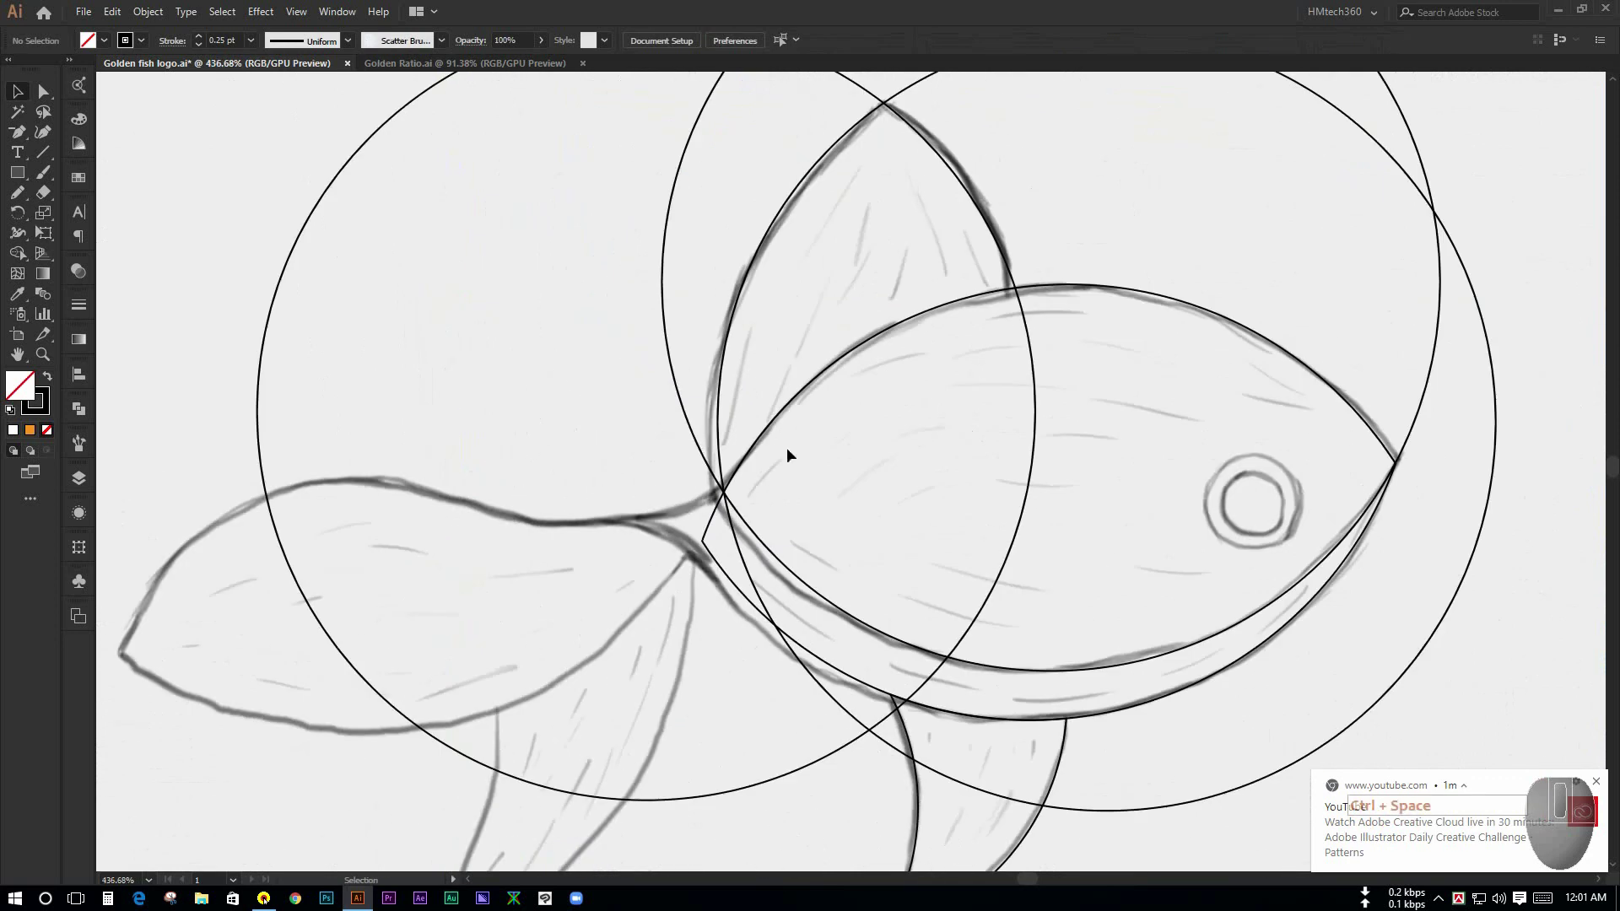
{"action": "left_click_drag", "start_coordinate": [786, 455], "coordinate": [395, 299], "text": "ctrl+space"}
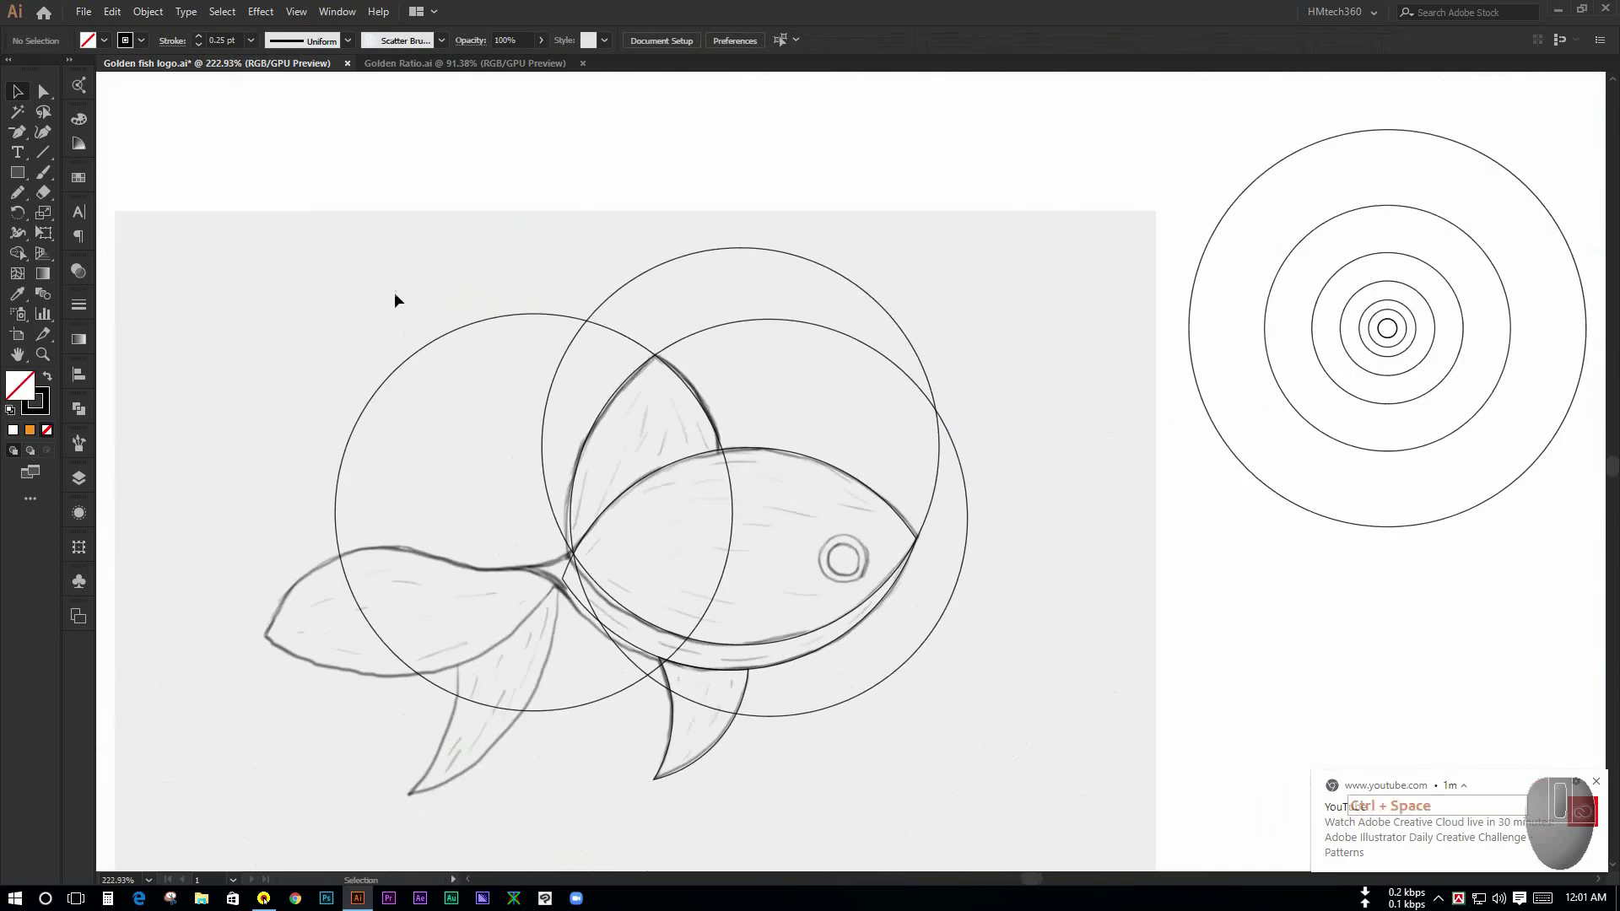
{"action": "left_click_drag", "start_coordinate": [402, 242], "coordinate": [554, 349]}
{"action": "left_click_drag", "start_coordinate": [975, 653], "coordinate": [1077, 702]}
{"action": "left_click_drag", "start_coordinate": [698, 536], "coordinate": [119, 304], "text": "ctrl+space"}
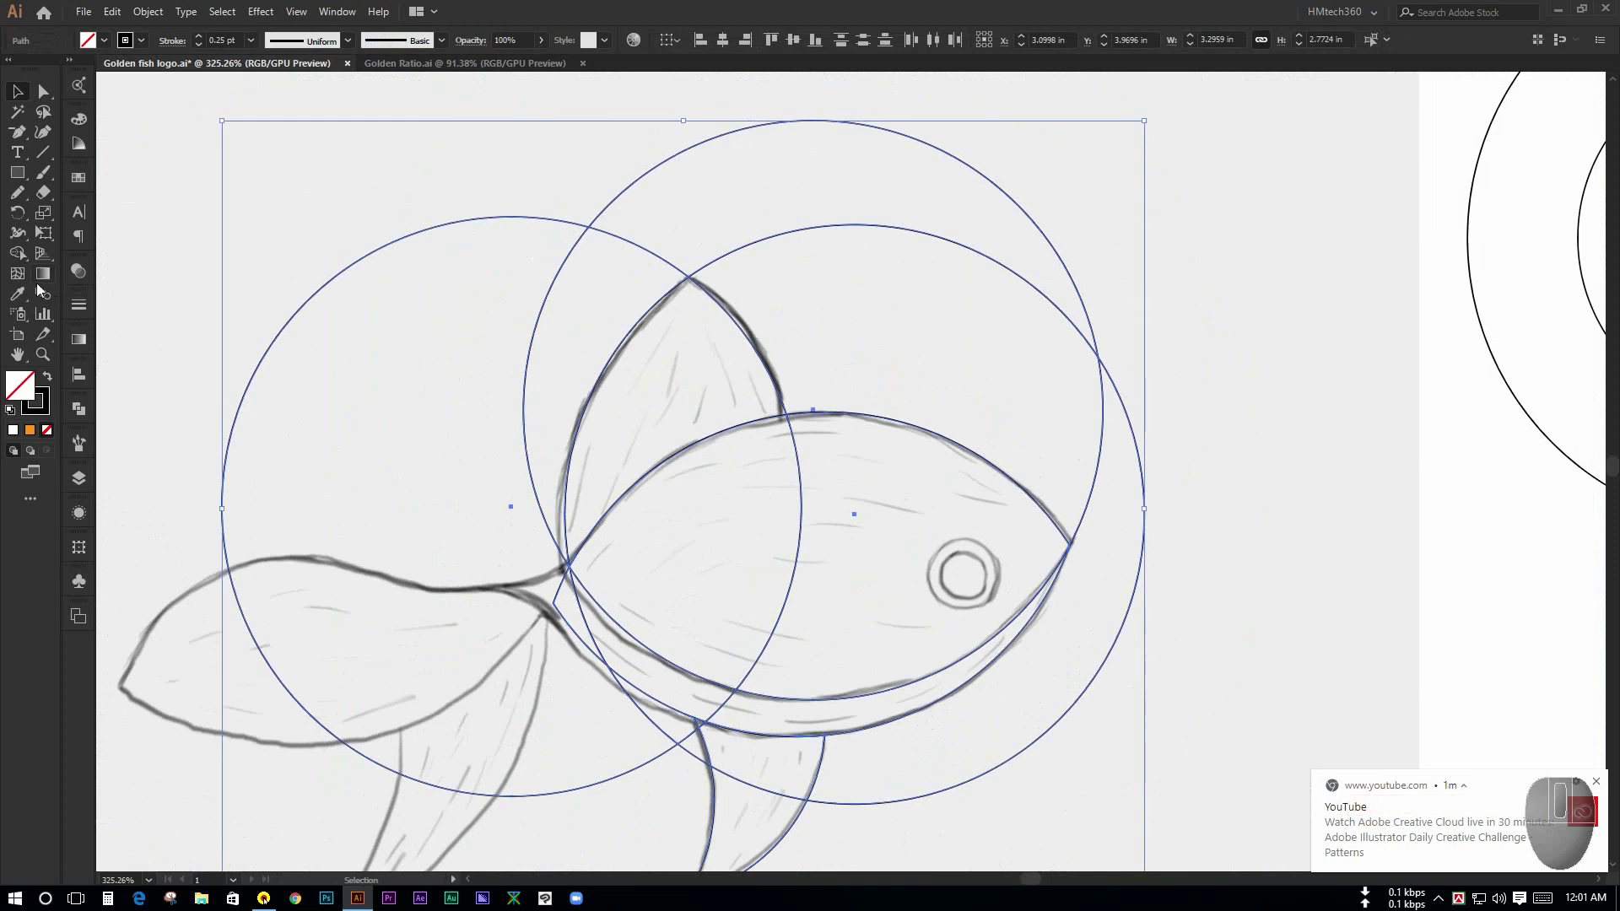
{"action": "left_click", "coordinate": [16, 254]}
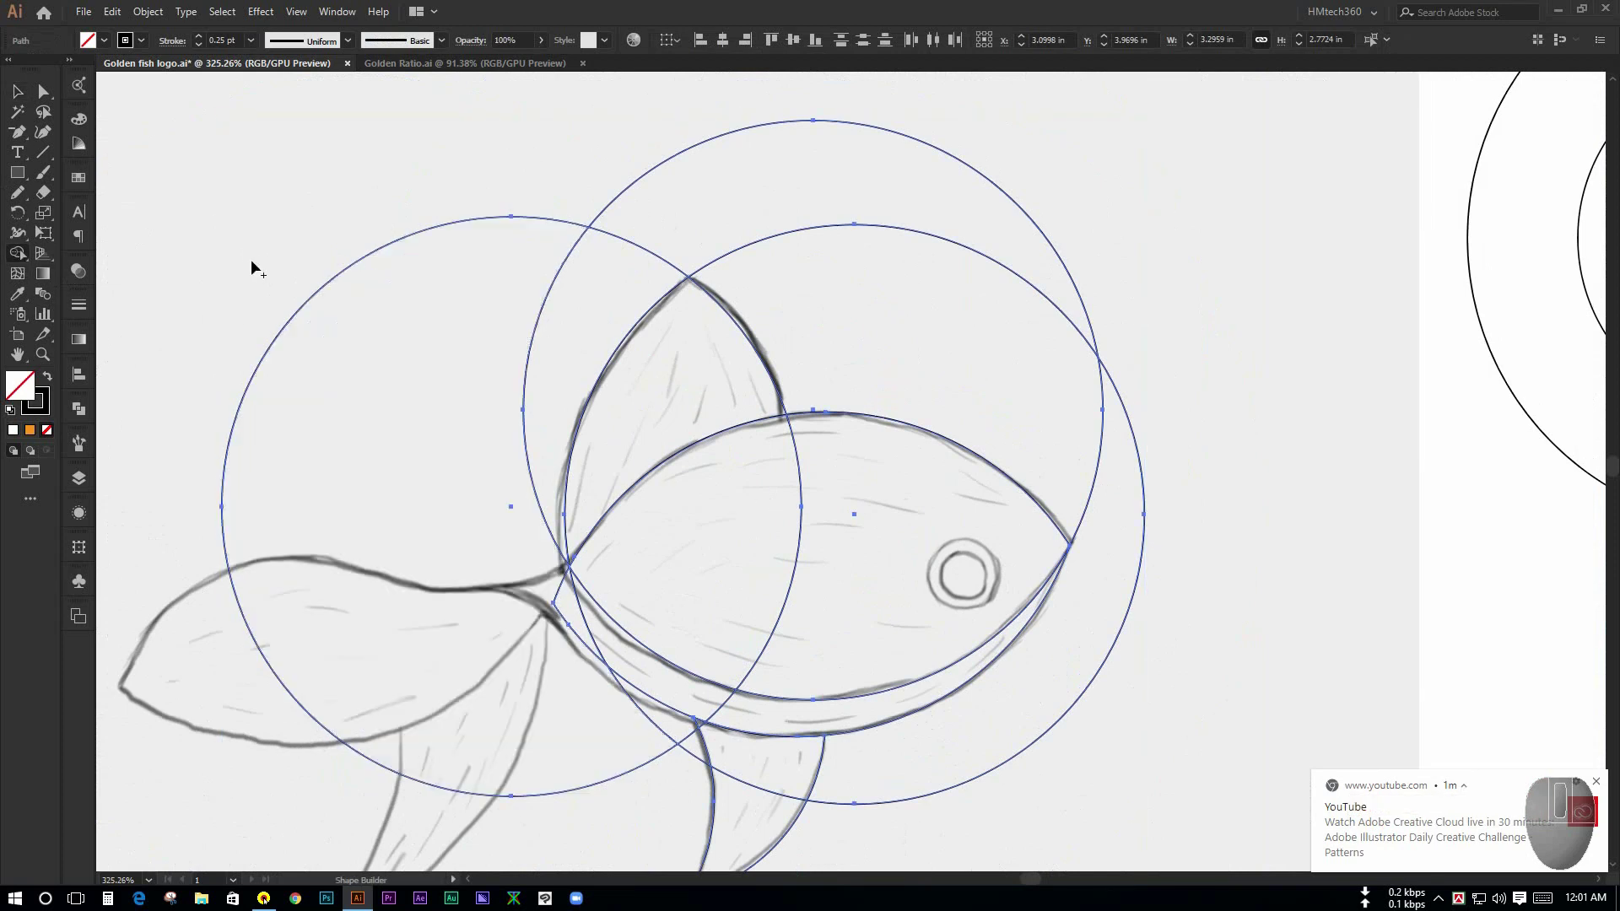
{"action": "mouse_move", "coordinate": [240, 241]}
{"action": "left_mouse_down", "text": "alt"}
{"action": "mouse_move", "coordinate": [315, 340]}
{"action": "mouse_move", "coordinate": [401, 396]}
{"action": "left_mouse_up", "text": "alt"}
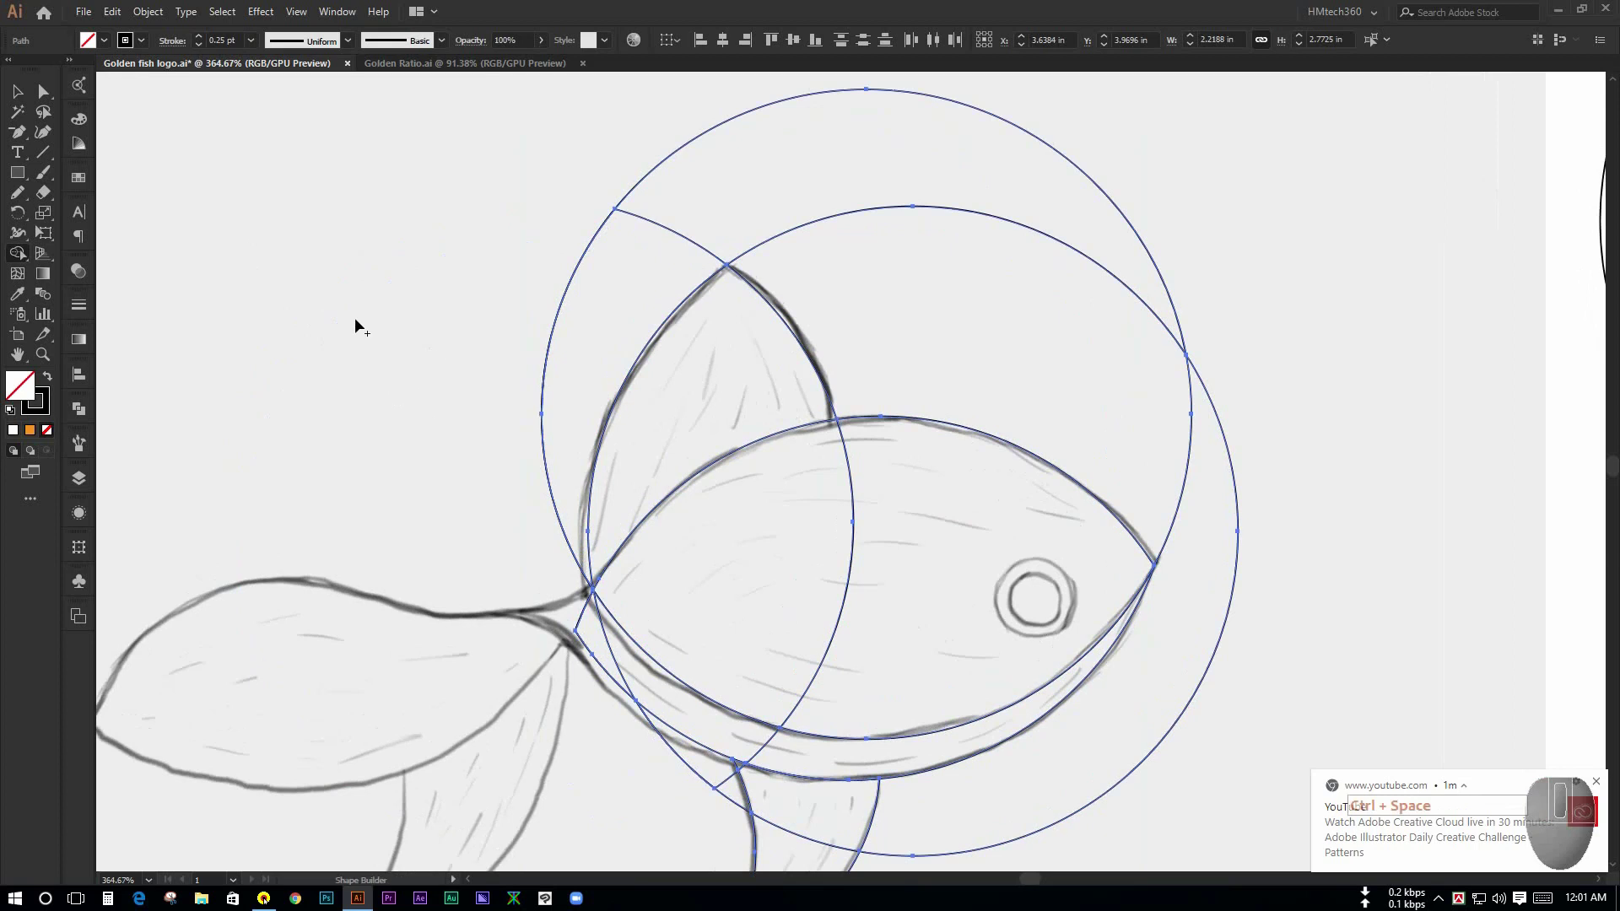
{"action": "left_click_drag", "start_coordinate": [449, 242], "coordinate": [362, 291]}
{"action": "left_click", "coordinate": [721, 235], "text": "alt"}
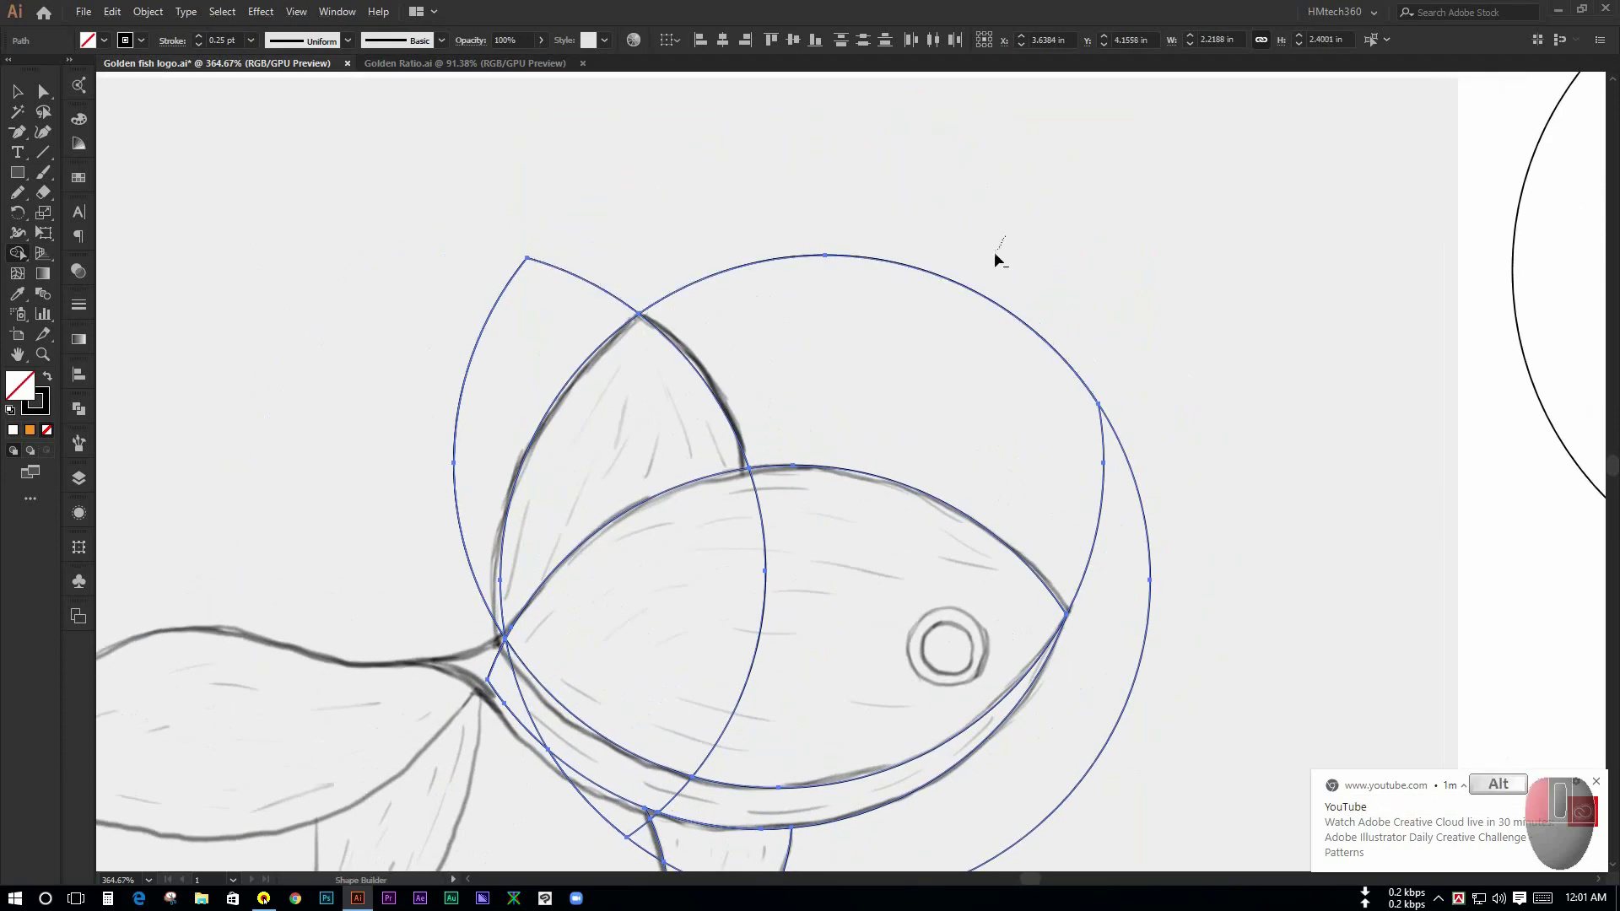
{"action": "mouse_move", "coordinate": [994, 251]}
{"action": "left_mouse_down", "text": "alt"}
{"action": "mouse_move", "coordinate": [1103, 416]}
{"action": "mouse_move", "coordinate": [951, 329]}
{"action": "left_mouse_up", "text": "alt"}
{"action": "left_click", "coordinate": [1016, 423], "text": "alt"}
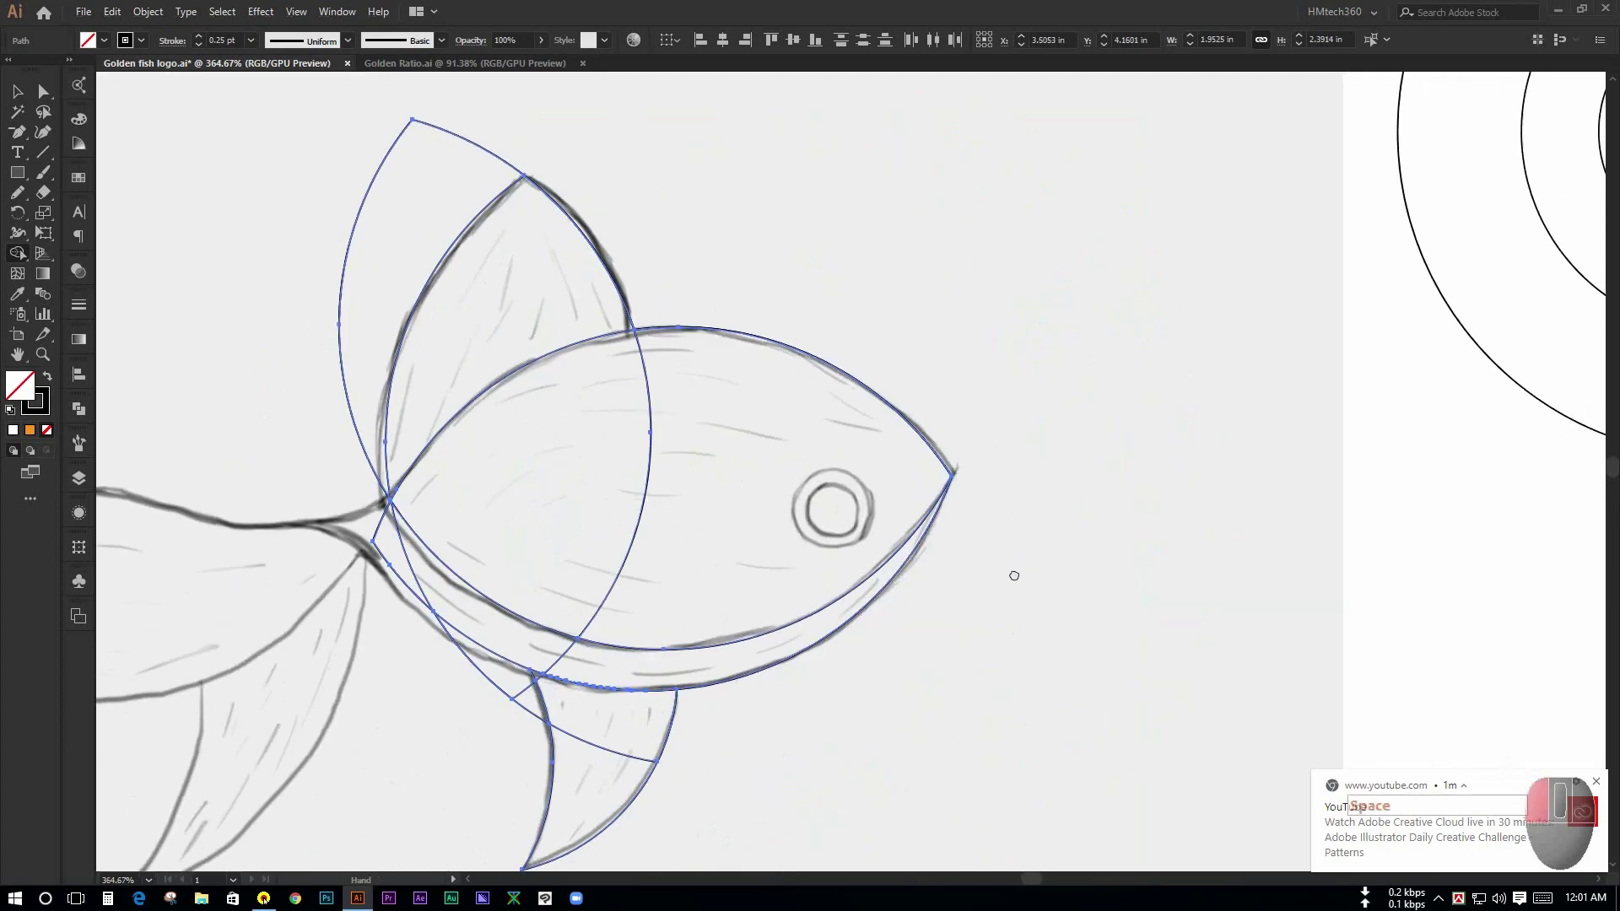
Step: Remove the leftover circle areas beneath the belly line and behind the dorsal fin with Shape Builder
{"action": "left_click_drag", "start_coordinate": [1014, 576], "coordinate": [1092, 423]}
{"action": "left_click_drag", "start_coordinate": [504, 590], "coordinate": [601, 625]}
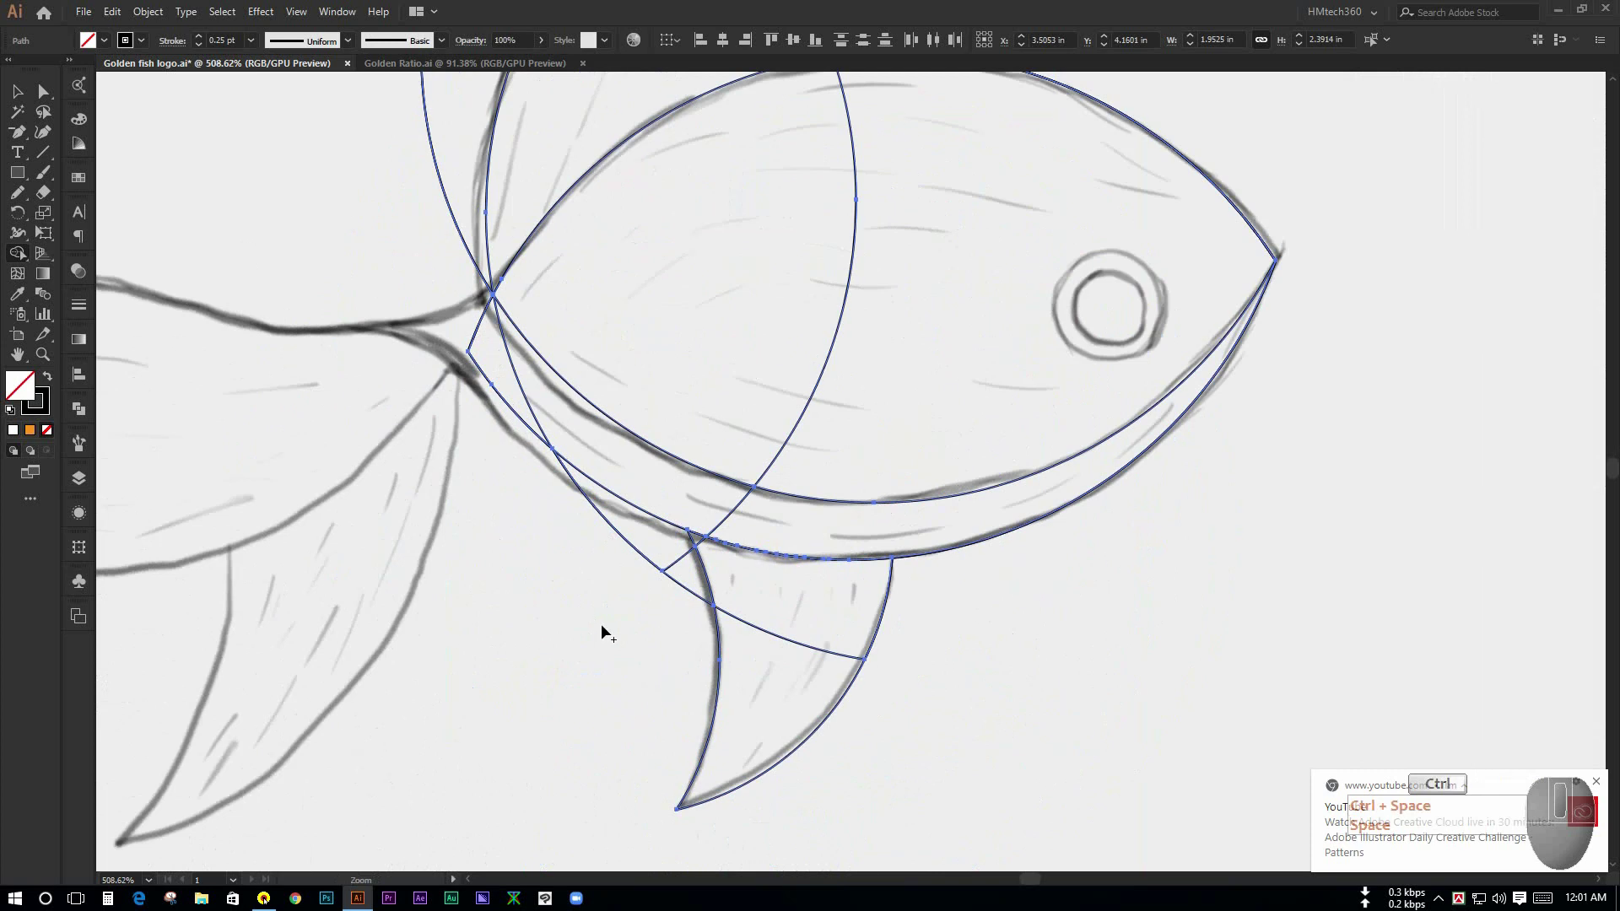
{"action": "left_click", "coordinate": [567, 614], "text": "ctrl"}
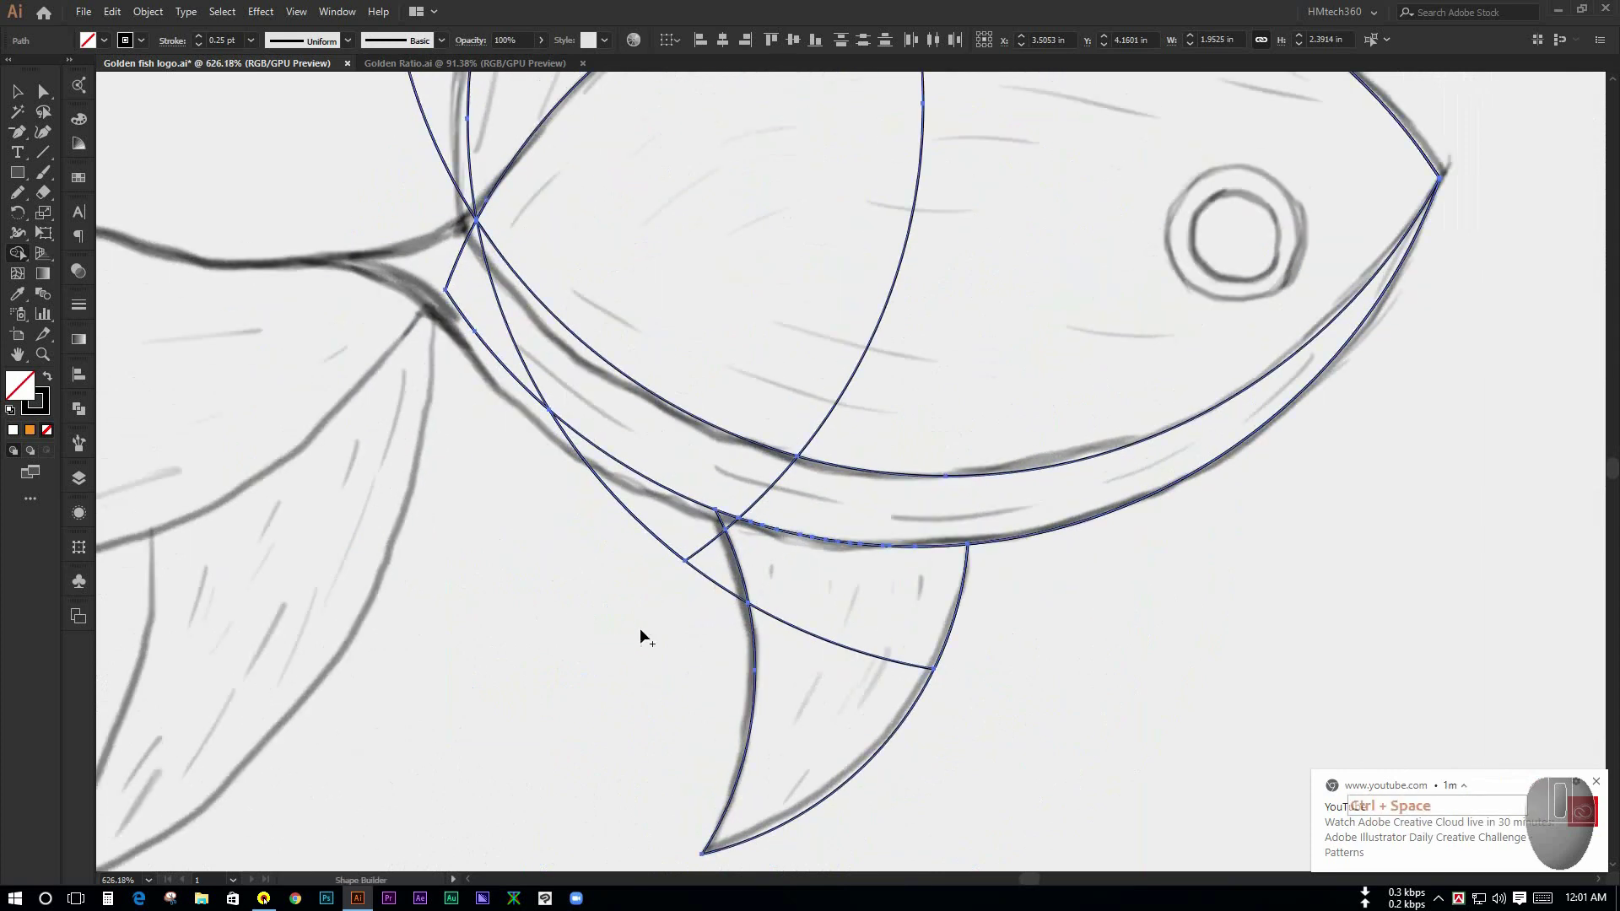
{"action": "left_click", "coordinate": [671, 527], "text": "alt"}
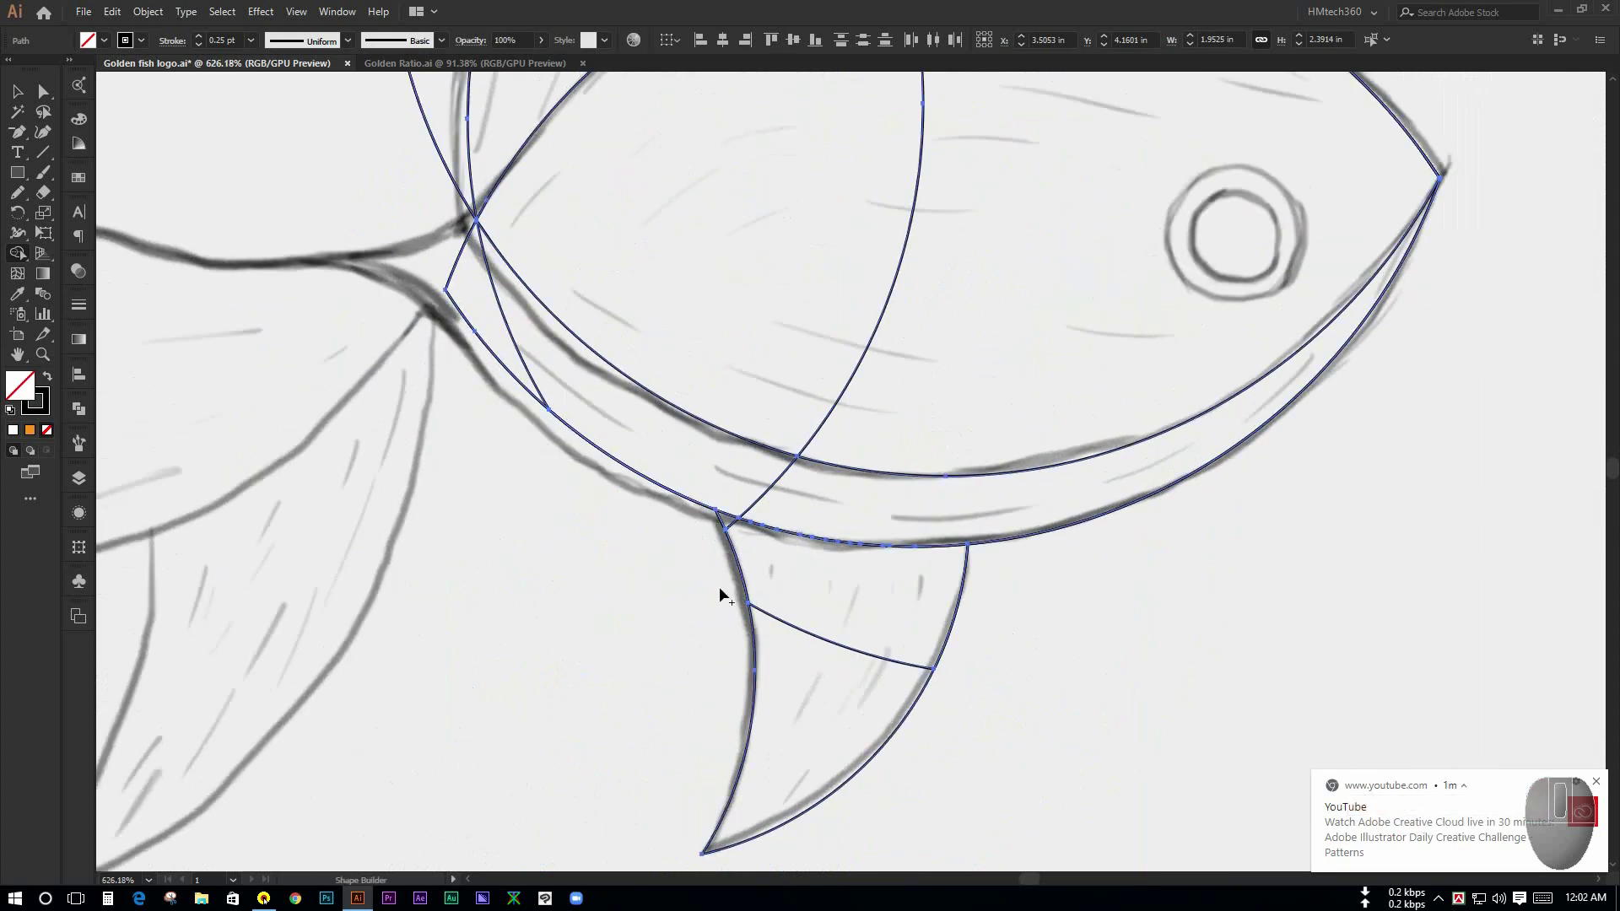
{"action": "mouse_move", "coordinate": [671, 574]}
{"action": "left_mouse_down"}
{"action": "mouse_move", "coordinate": [600, 585]}
{"action": "mouse_move", "coordinate": [543, 662]}
{"action": "mouse_move", "coordinate": [554, 733]}
{"action": "left_mouse_up"}
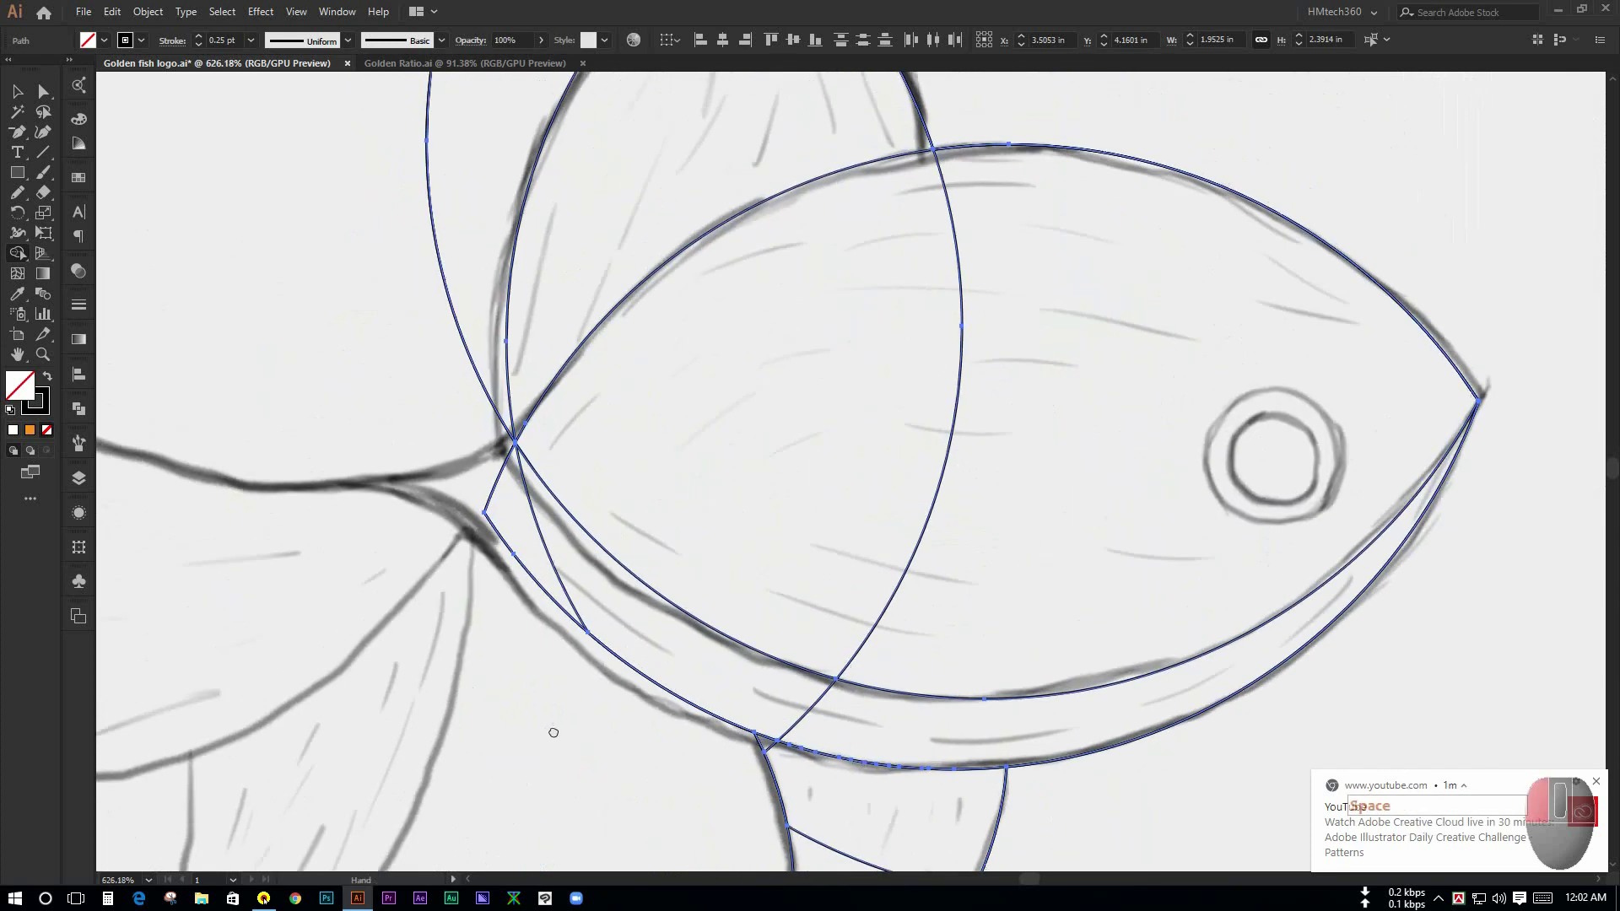
{"action": "left_click_drag", "start_coordinate": [495, 614], "coordinate": [525, 715]}
{"action": "left_click_drag", "start_coordinate": [440, 460], "coordinate": [467, 685]}
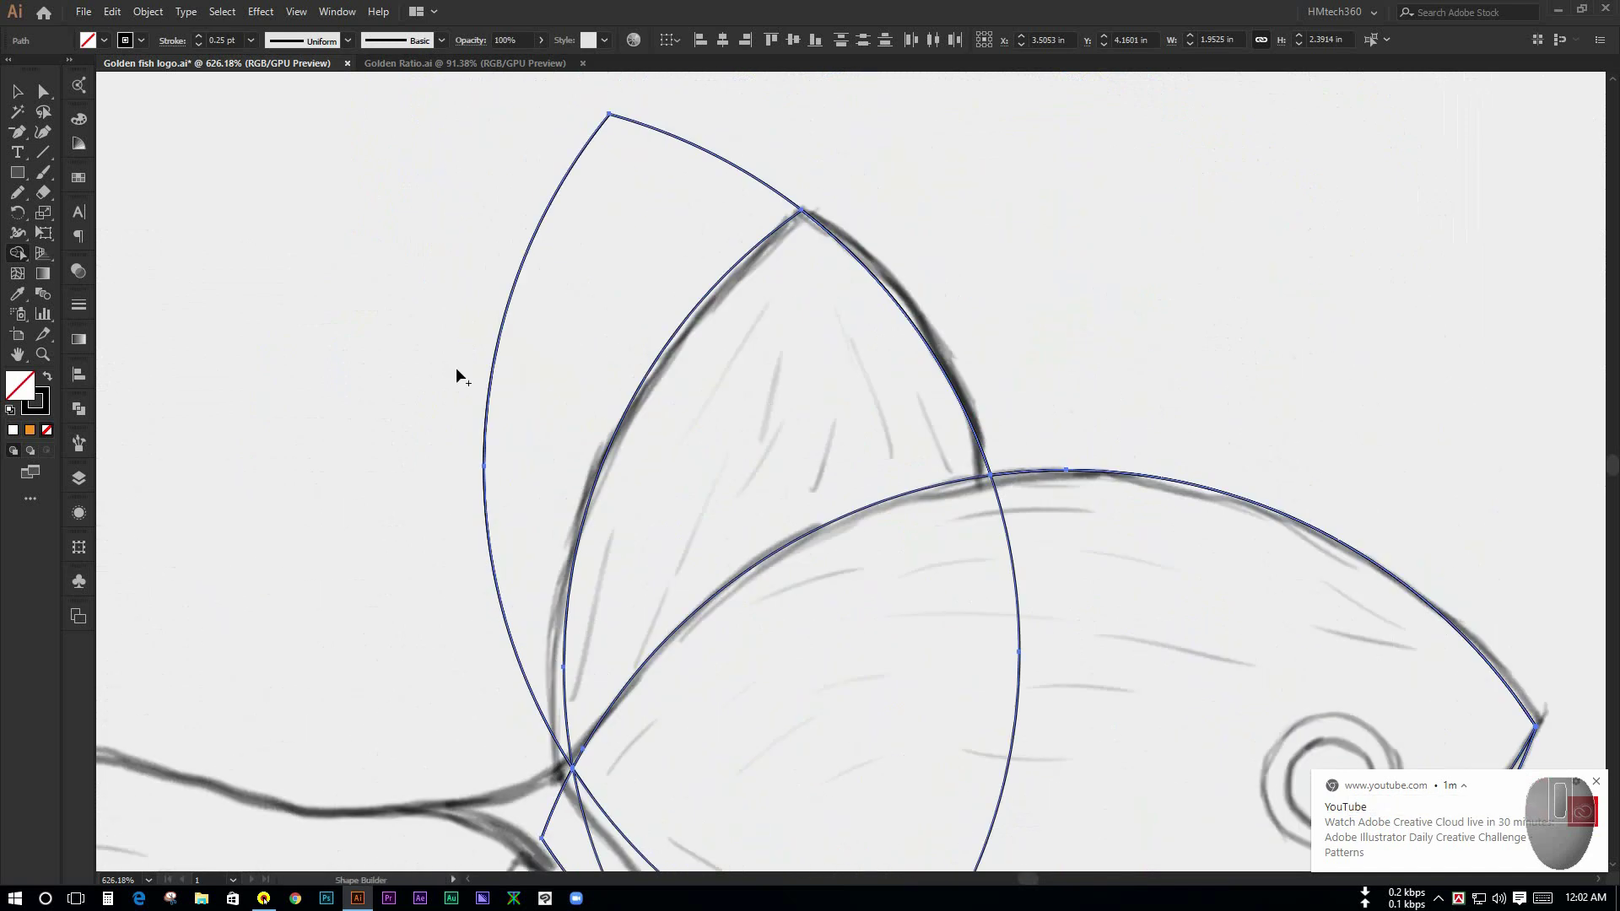
{"action": "left_click_drag", "start_coordinate": [433, 272], "coordinate": [514, 371]}
Step: Merge the split body areas into one shape and the belly band segments into another, and deselect everything
{"action": "left_click_drag", "start_coordinate": [563, 468], "coordinate": [399, 195]}
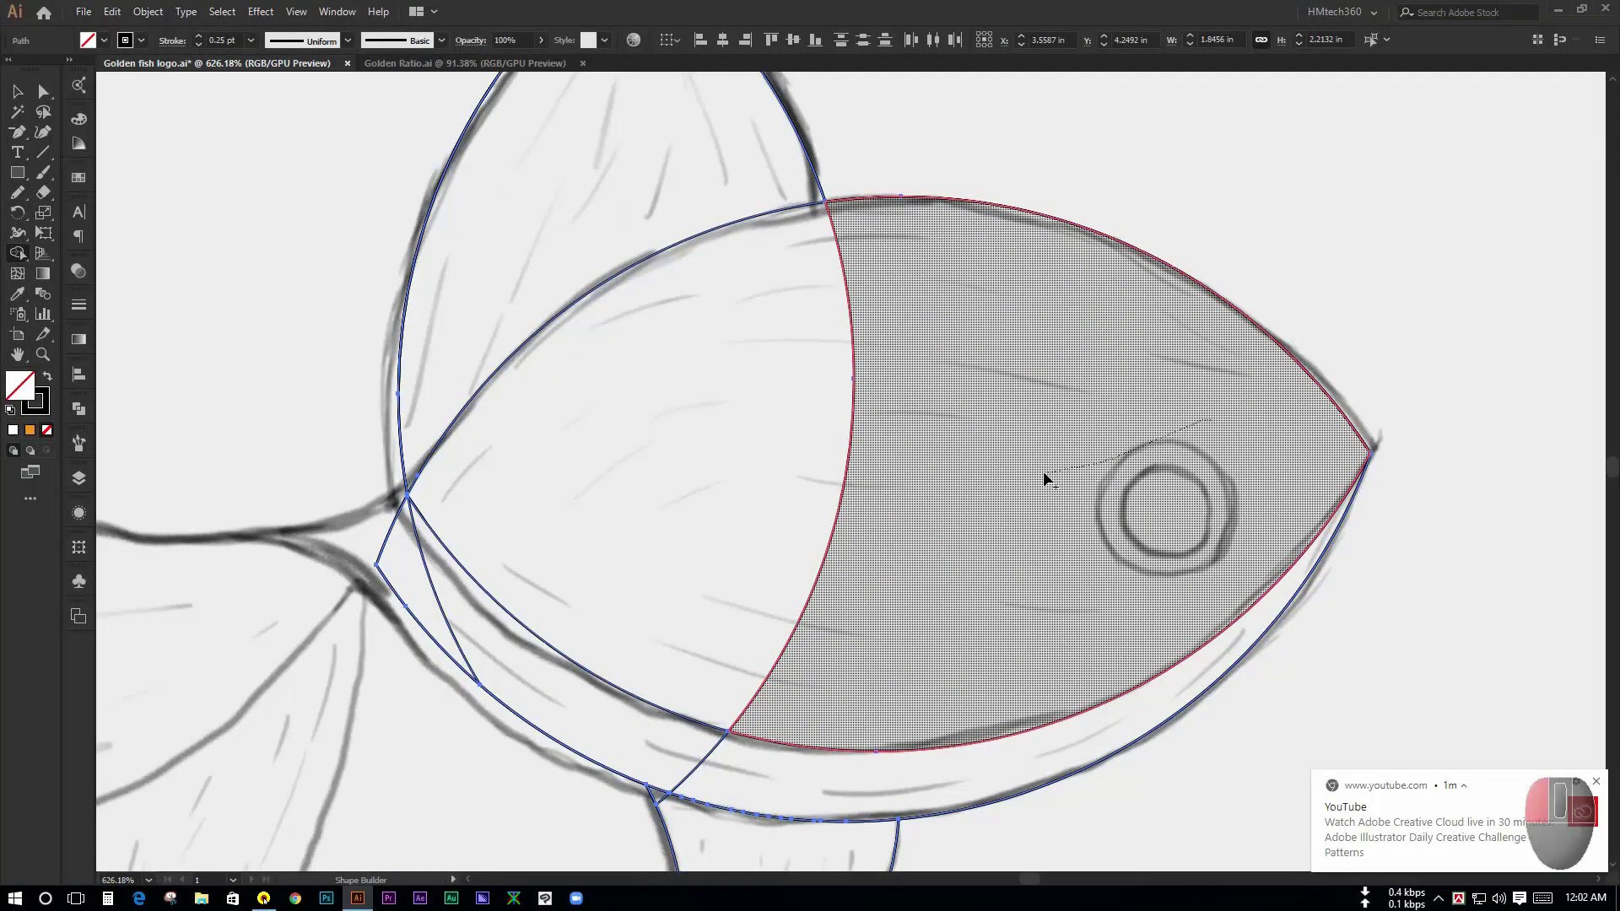
{"action": "left_click_drag", "start_coordinate": [943, 485], "coordinate": [654, 493]}
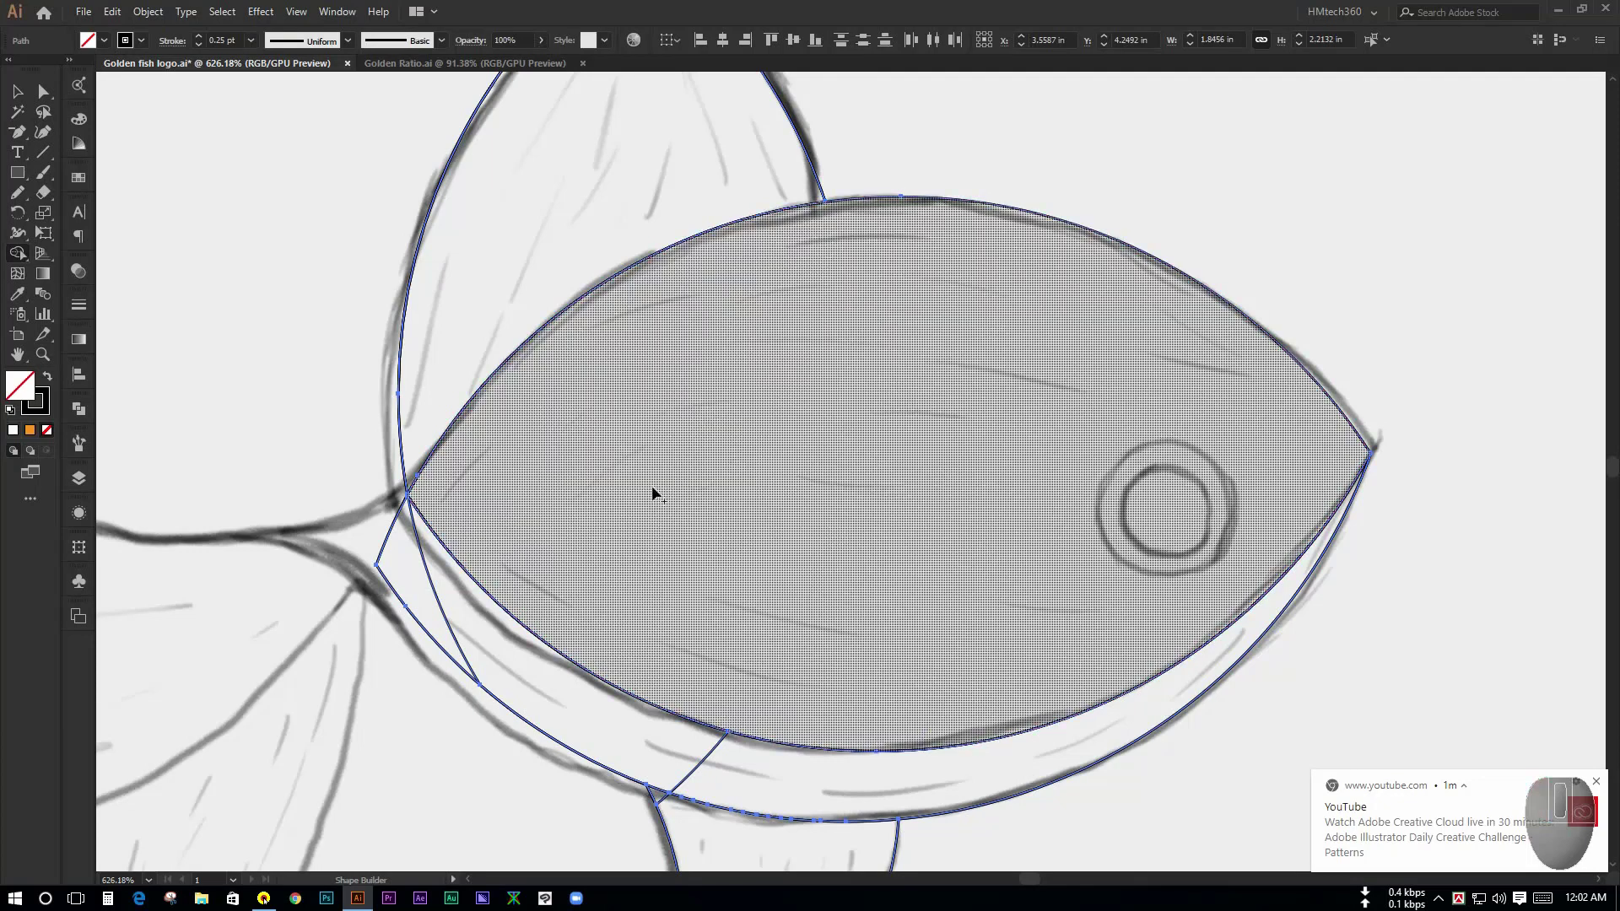
{"action": "left_click_drag", "start_coordinate": [775, 530], "coordinate": [828, 307]}
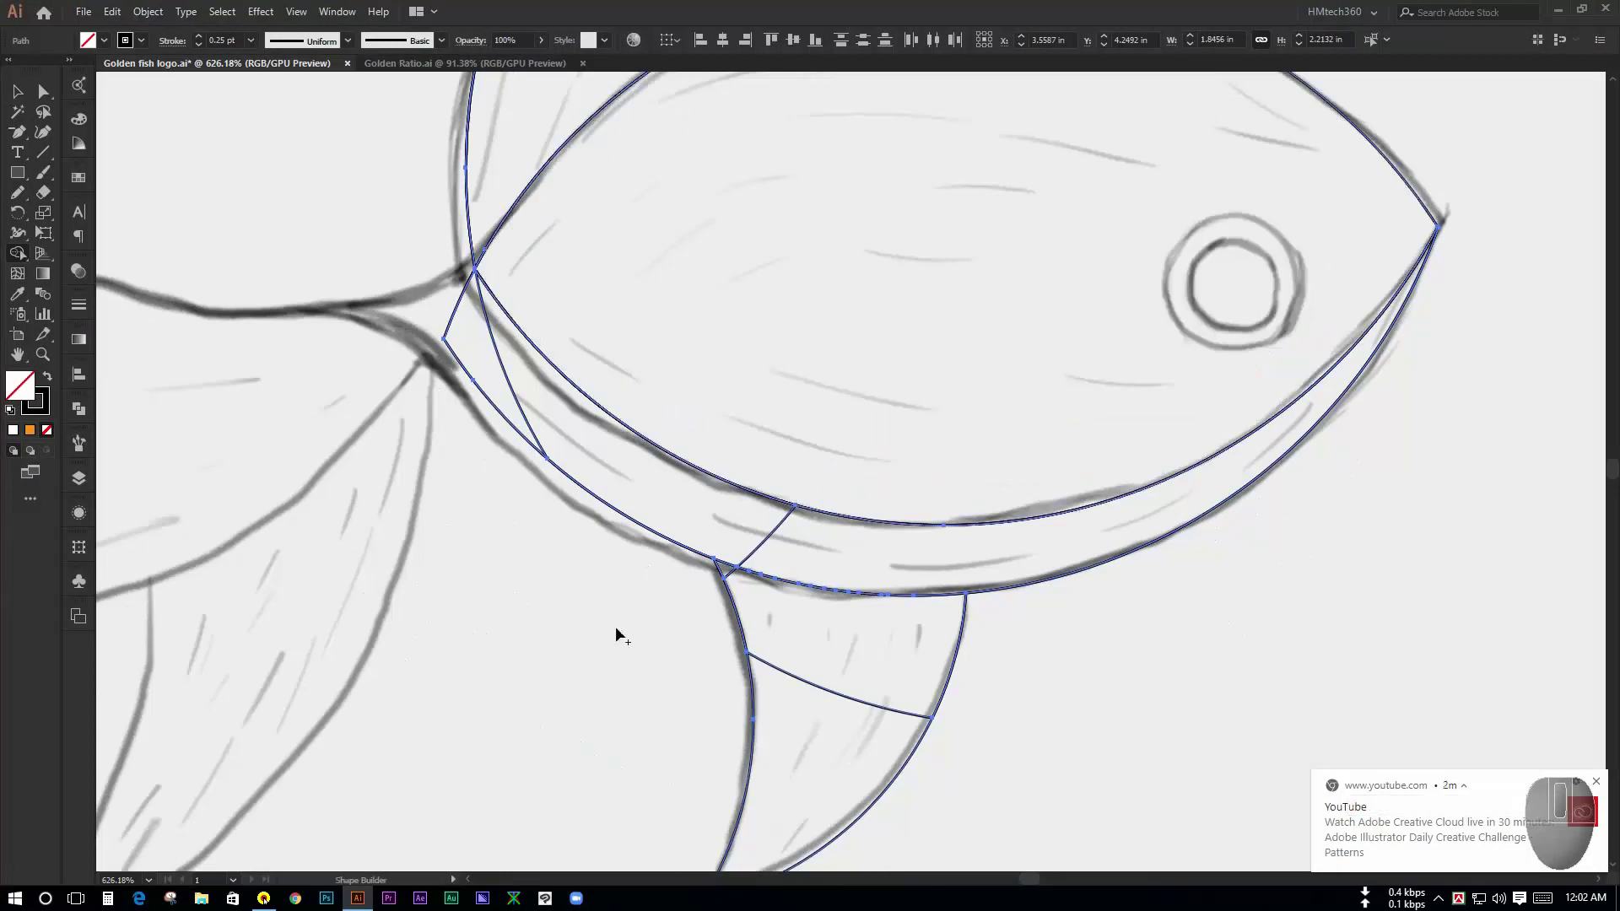
{"action": "mouse_move", "coordinate": [459, 513]}
{"action": "left_mouse_down"}
{"action": "mouse_move", "coordinate": [537, 563]}
{"action": "mouse_move", "coordinate": [551, 534]}
{"action": "left_mouse_up"}
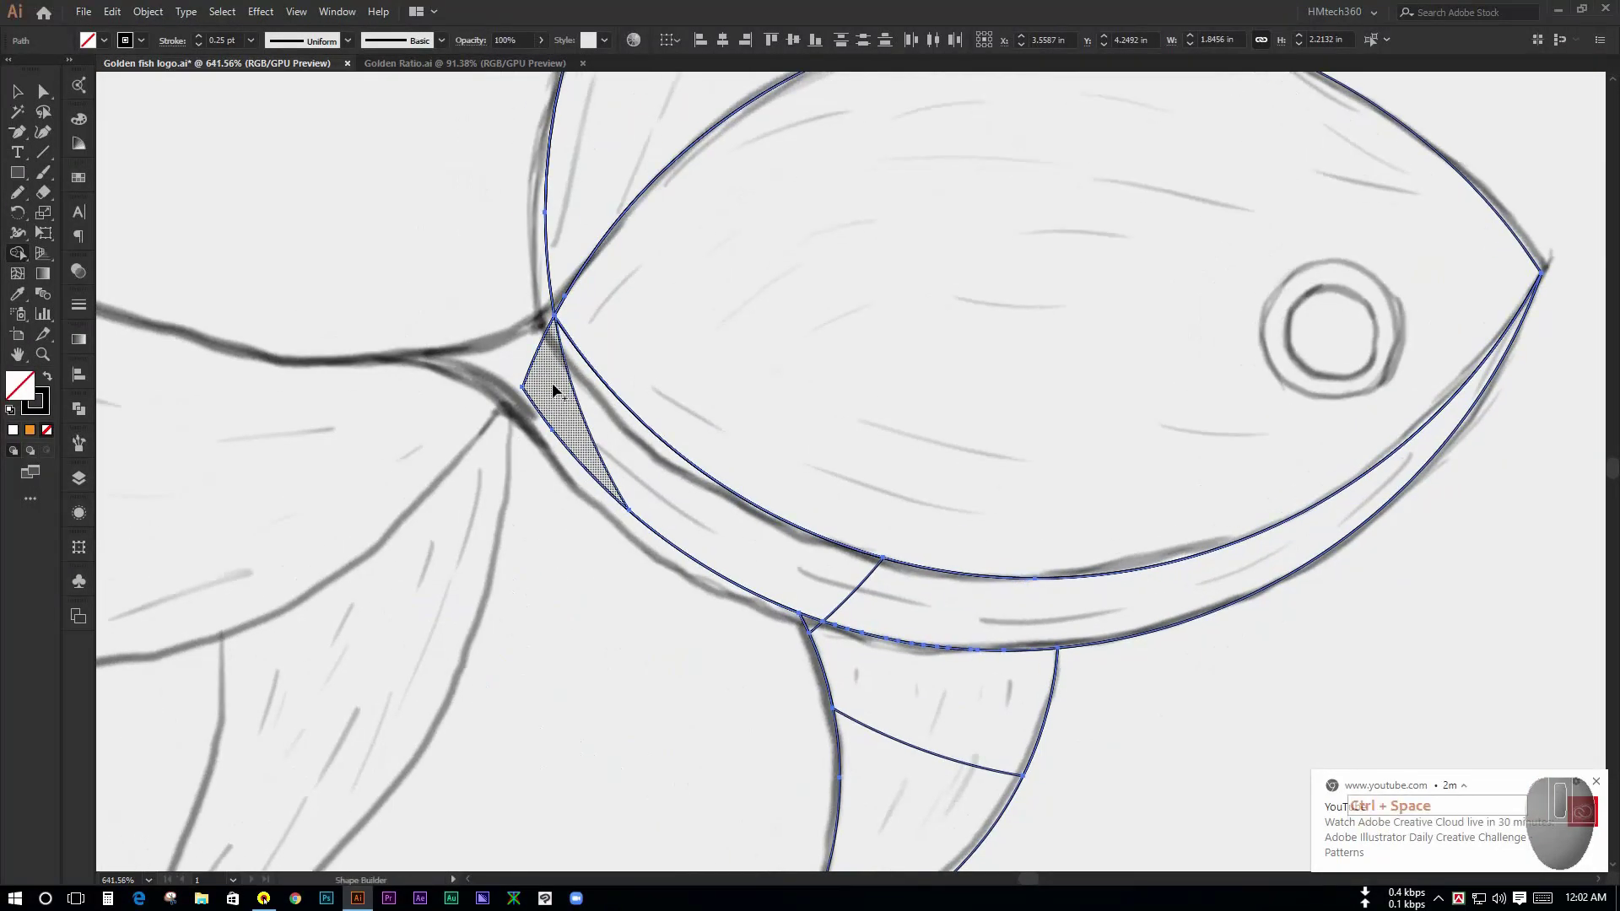
{"action": "left_click_drag", "start_coordinate": [554, 389], "coordinate": [651, 499]}
{"action": "mouse_move", "coordinate": [817, 603]}
{"action": "left_mouse_down"}
{"action": "mouse_move", "coordinate": [1043, 609]}
{"action": "mouse_move", "coordinate": [788, 549]}
{"action": "left_mouse_up"}
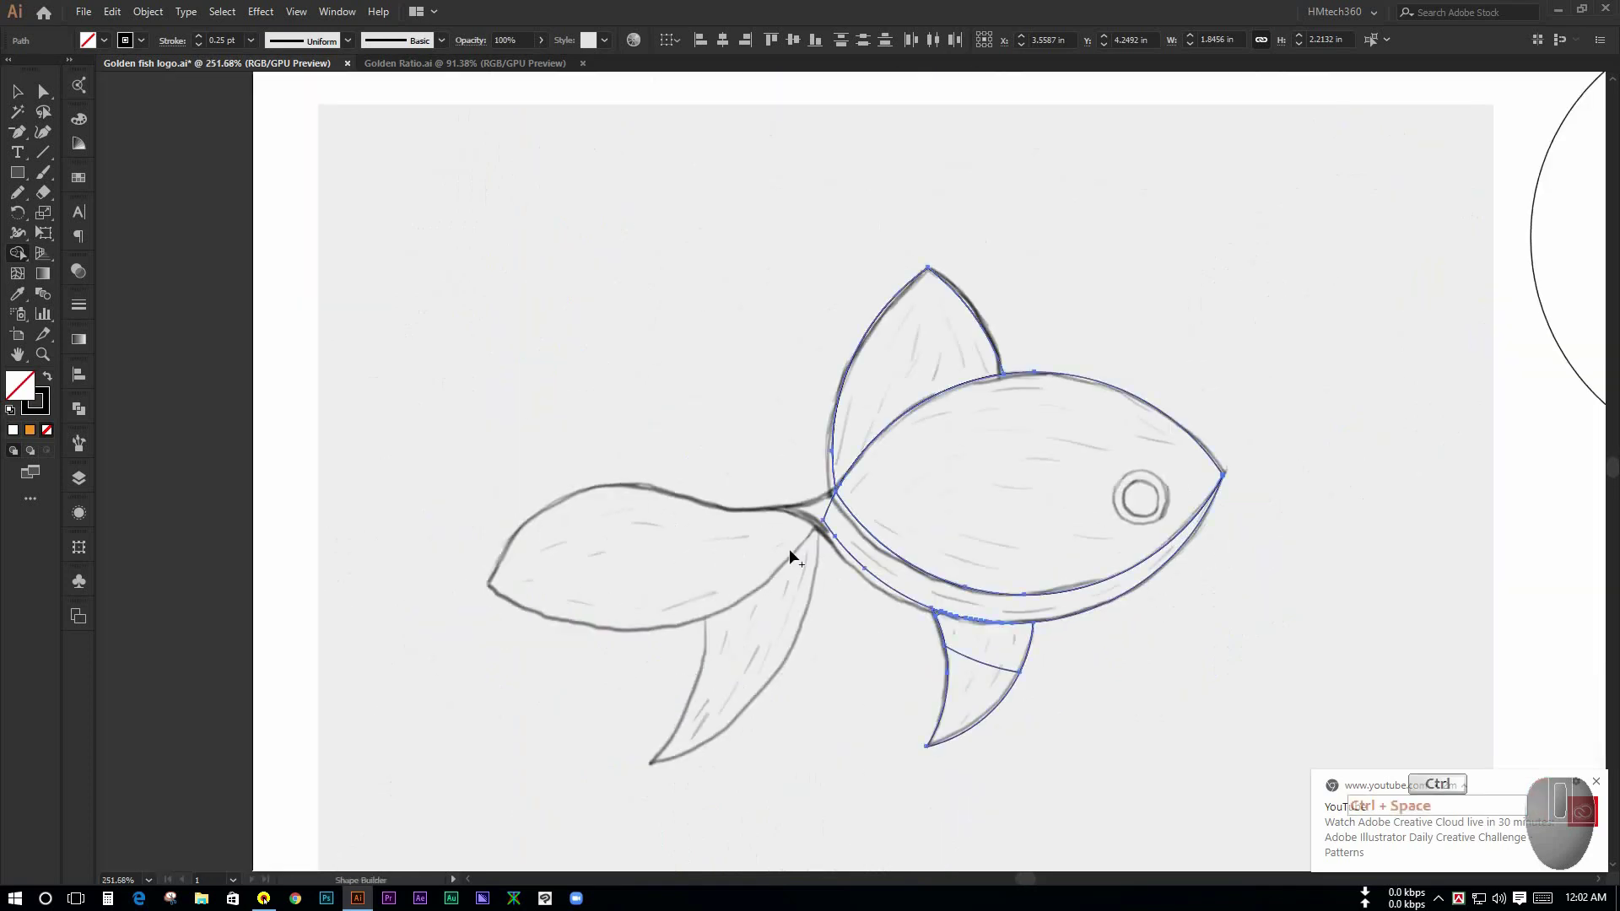
{"action": "left_click_drag", "start_coordinate": [891, 619], "coordinate": [920, 631]}
{"action": "left_click", "coordinate": [18, 92]}
{"action": "left_click", "coordinate": [539, 318]}
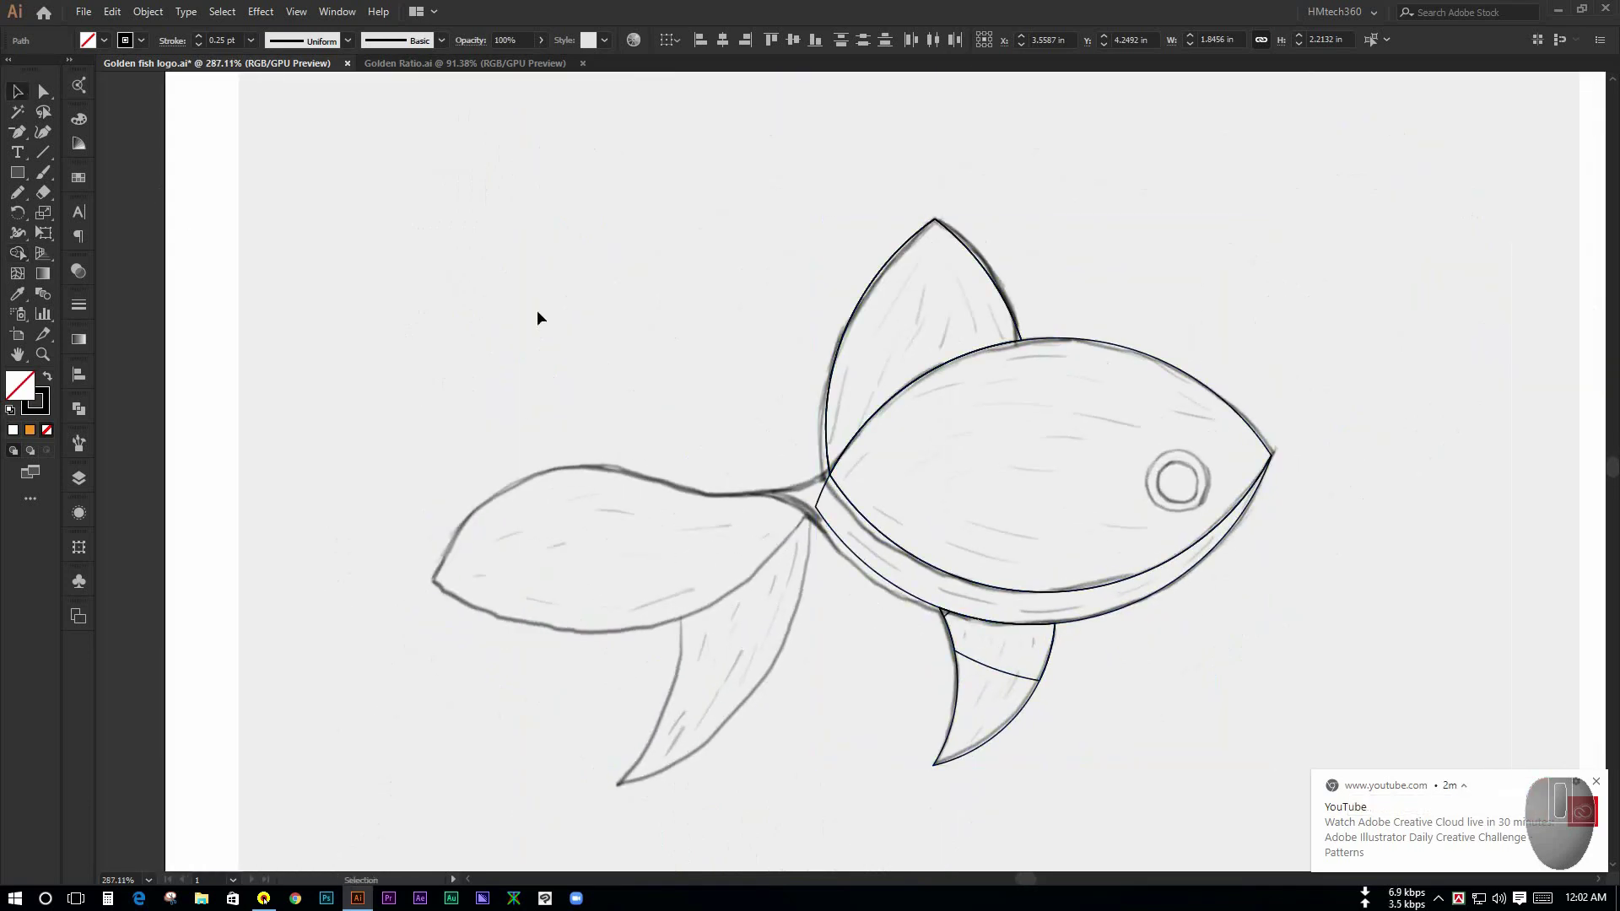
Step: Copy the outermost circle of the set onto the lower edge of the large tail lobe
{"action": "mouse_move", "coordinate": [633, 309]}
{"action": "left_mouse_down"}
{"action": "mouse_move", "coordinate": [567, 294]}
{"action": "mouse_move", "coordinate": [560, 318]}
{"action": "mouse_move", "coordinate": [413, 322]}
{"action": "left_mouse_up"}
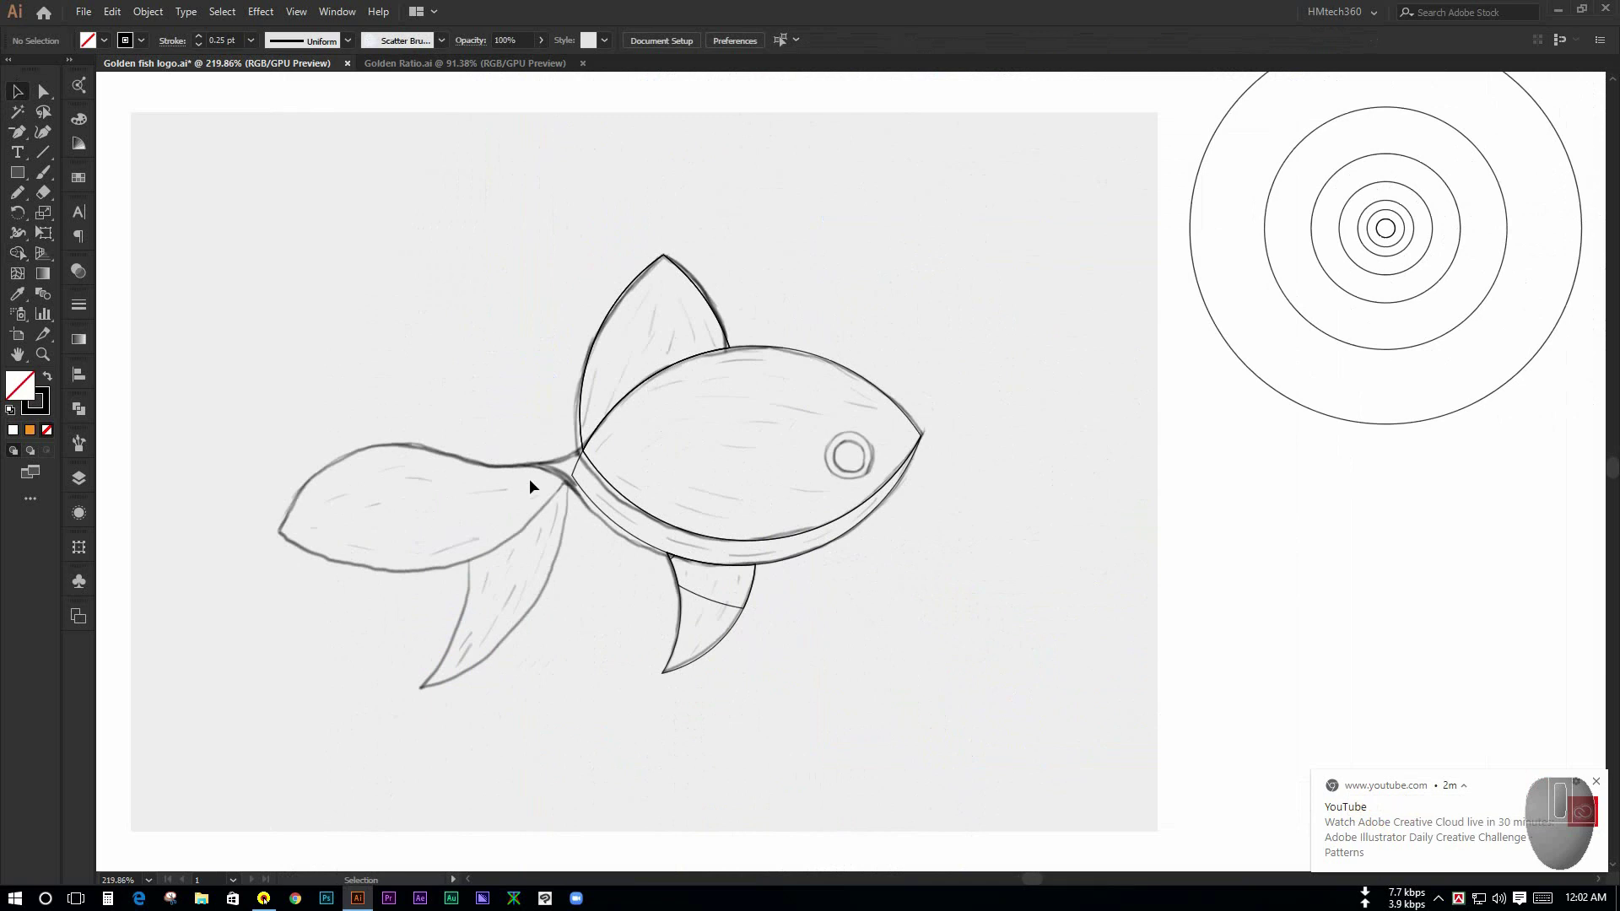
{"action": "left_click_drag", "start_coordinate": [509, 478], "coordinate": [614, 525]}
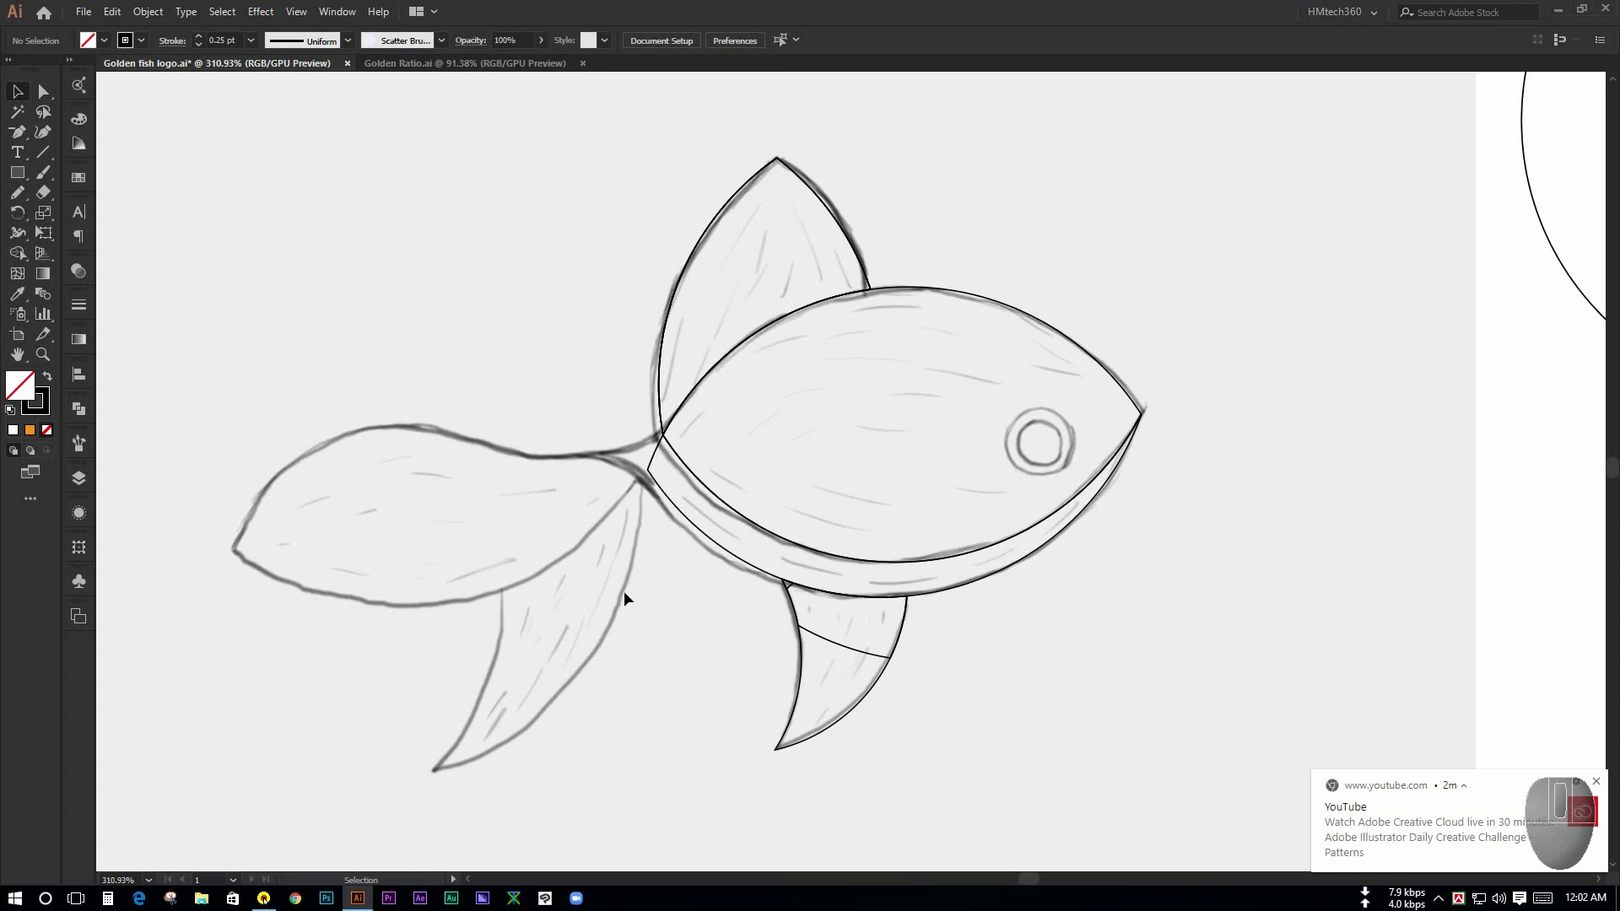
{"action": "left_click_drag", "start_coordinate": [636, 589], "coordinate": [543, 535]}
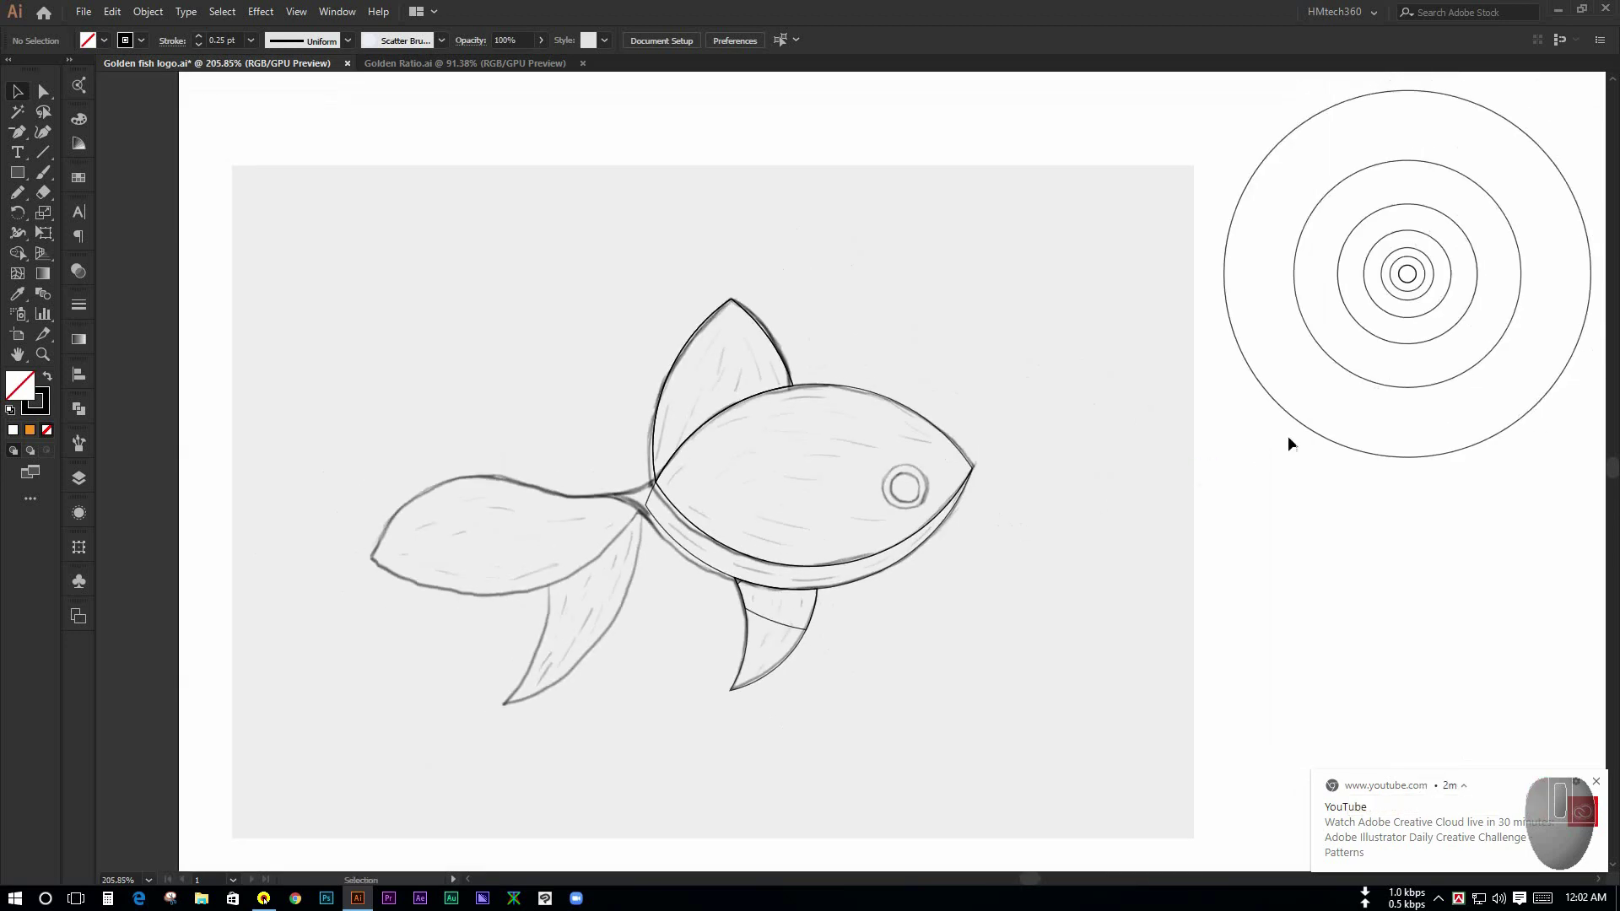
{"action": "mouse_move", "coordinate": [1305, 433]}
{"action": "left_mouse_down"}
{"action": "mouse_move", "coordinate": [977, 508]}
{"action": "mouse_move", "coordinate": [463, 669]}
{"action": "mouse_move", "coordinate": [398, 615]}
{"action": "mouse_move", "coordinate": [384, 571]}
{"action": "left_mouse_up"}
{"action": "left_click_drag", "start_coordinate": [570, 575], "coordinate": [949, 622]}
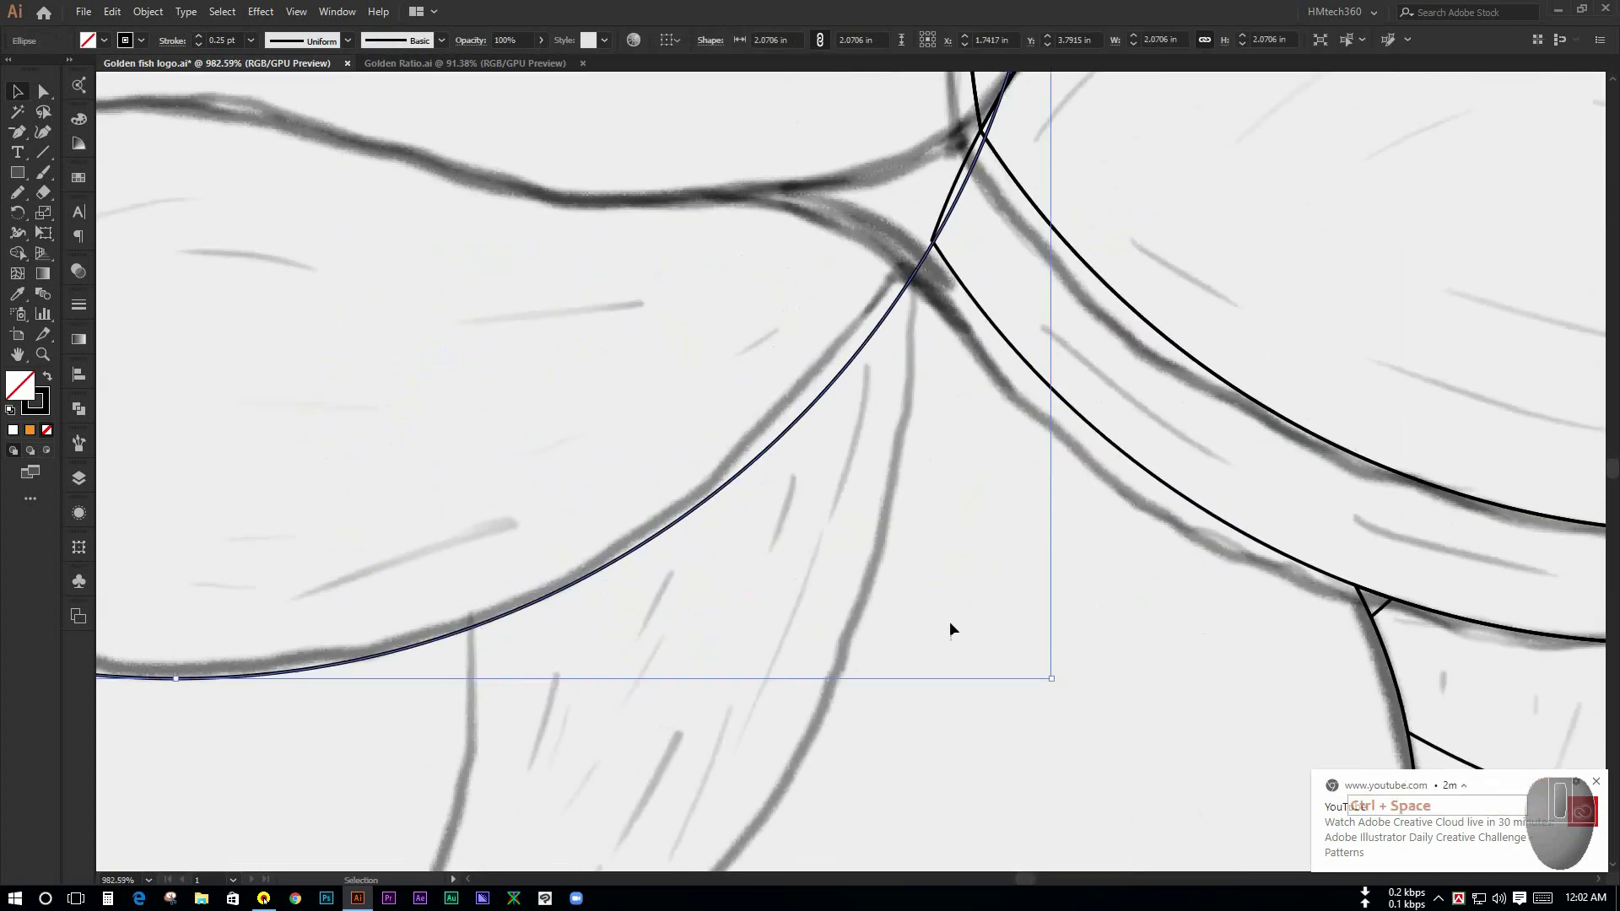
{"action": "left_click_drag", "start_coordinate": [902, 508], "coordinate": [929, 597]}
{"action": "left_click", "coordinate": [938, 495]}
Step: Nudge the tail circle so its arc meets the rear corner of the belly band
{"action": "left_click_drag", "start_coordinate": [948, 447], "coordinate": [1063, 597]}
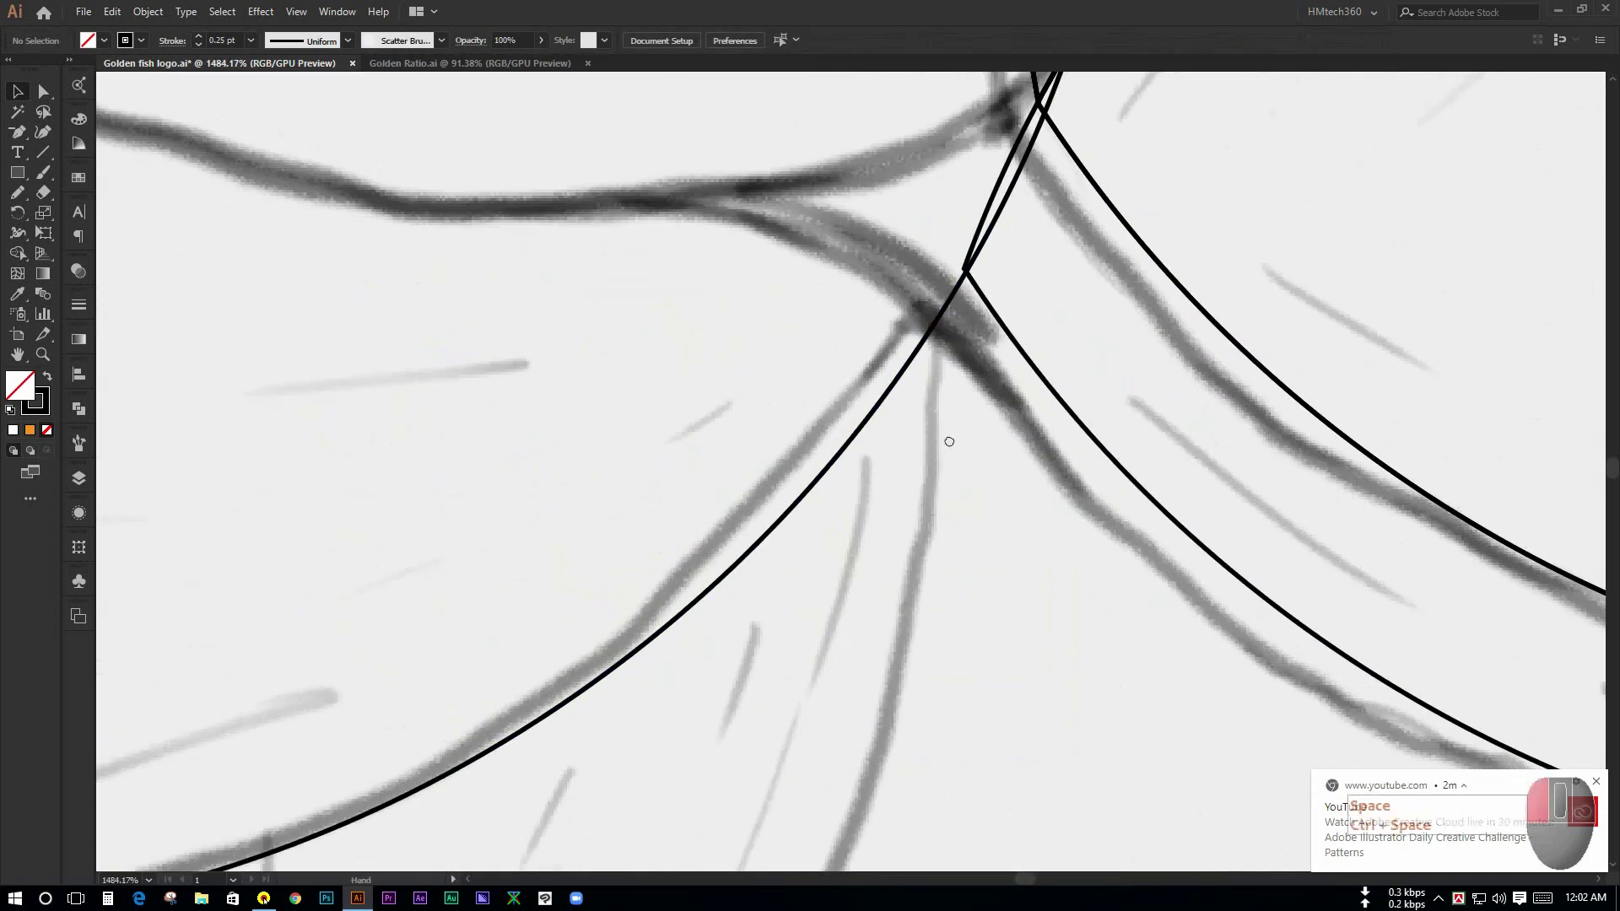
{"action": "left_click_drag", "start_coordinate": [951, 414], "coordinate": [1055, 540]}
{"action": "left_click_drag", "start_coordinate": [913, 435], "coordinate": [911, 438]}
{"action": "left_click", "coordinate": [940, 478]}
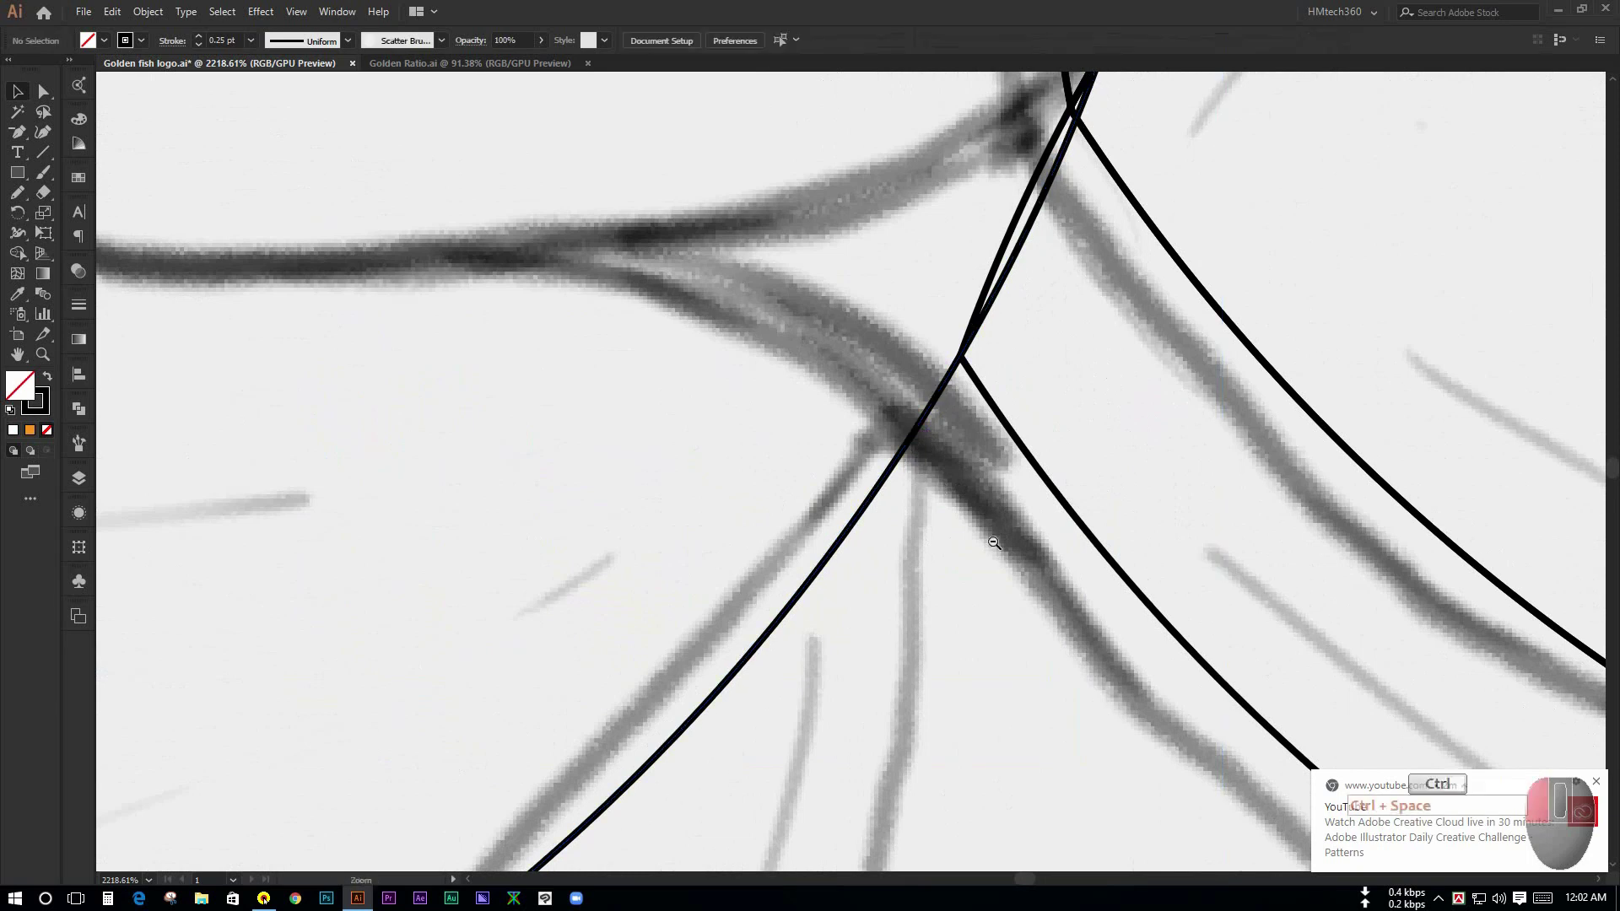
{"action": "left_click_drag", "start_coordinate": [1000, 540], "coordinate": [588, 415]}
{"action": "left_click_drag", "start_coordinate": [677, 440], "coordinate": [529, 388]}
{"action": "left_click_drag", "start_coordinate": [756, 581], "coordinate": [643, 610]}
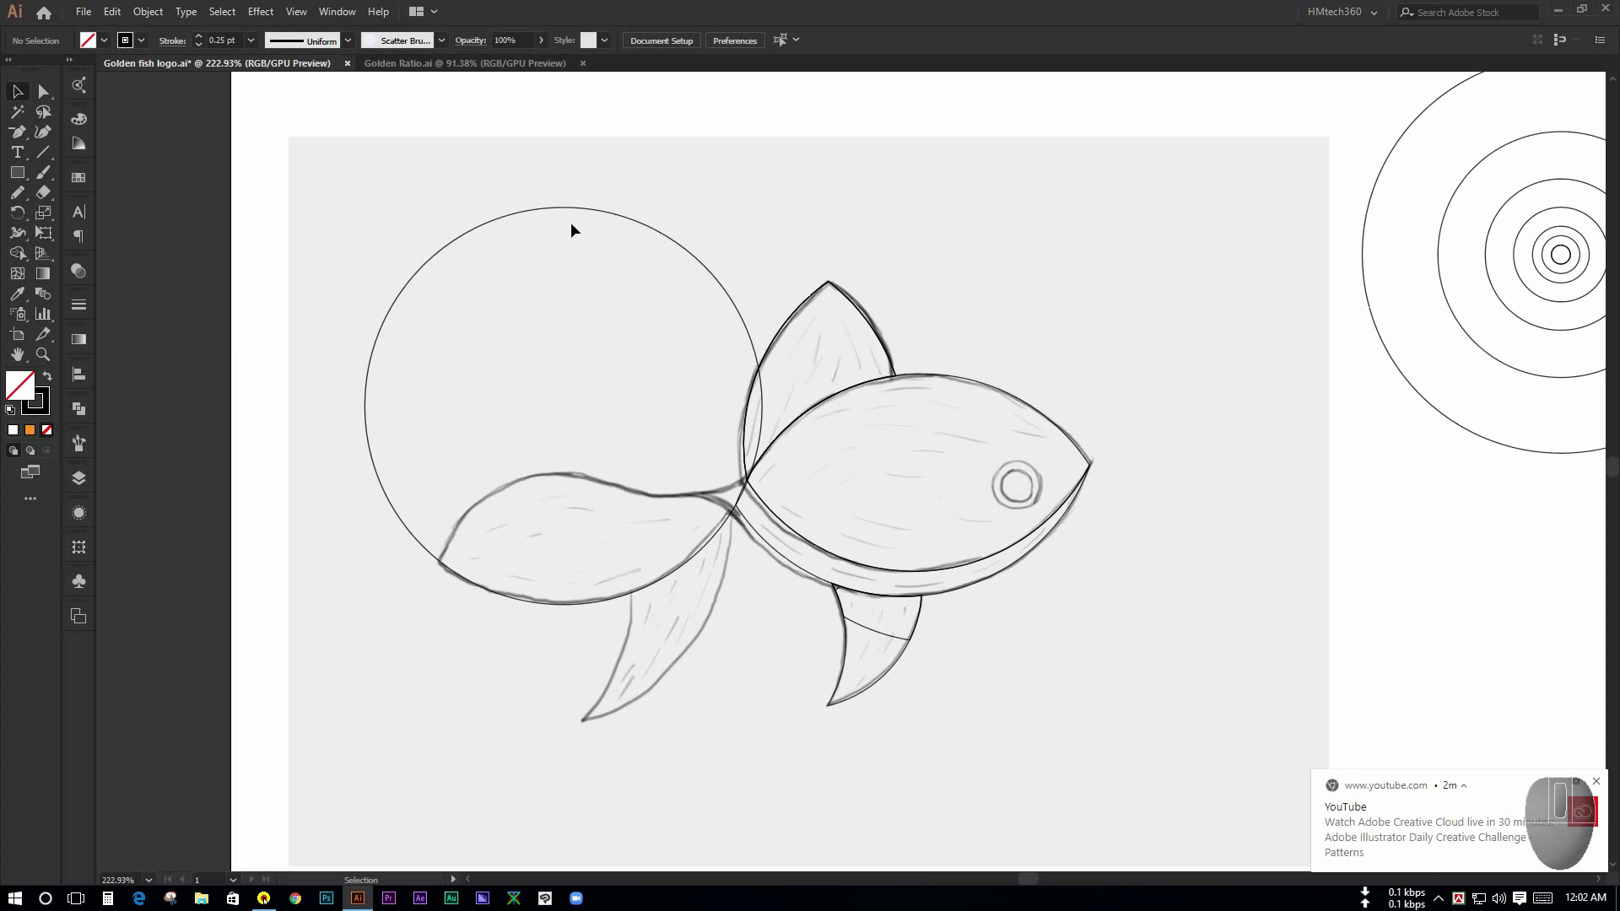
{"action": "left_click_drag", "start_coordinate": [579, 296], "coordinate": [472, 333]}
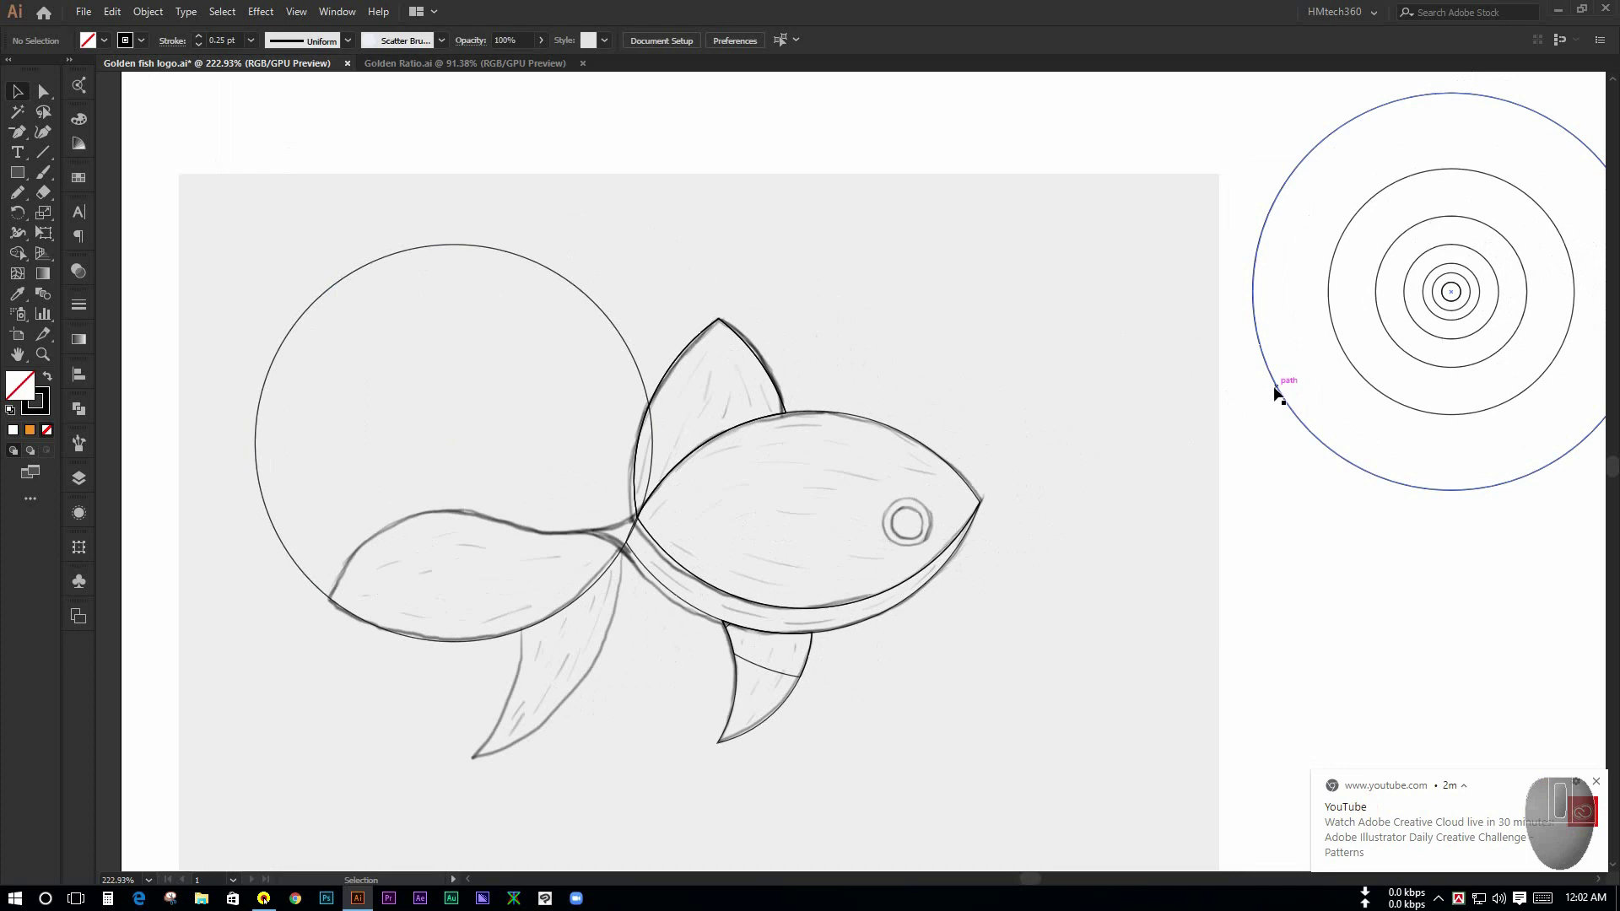
{"action": "left_click_drag", "start_coordinate": [1274, 386], "coordinate": [320, 803]}
{"action": "key", "text": "ctrl+z"}
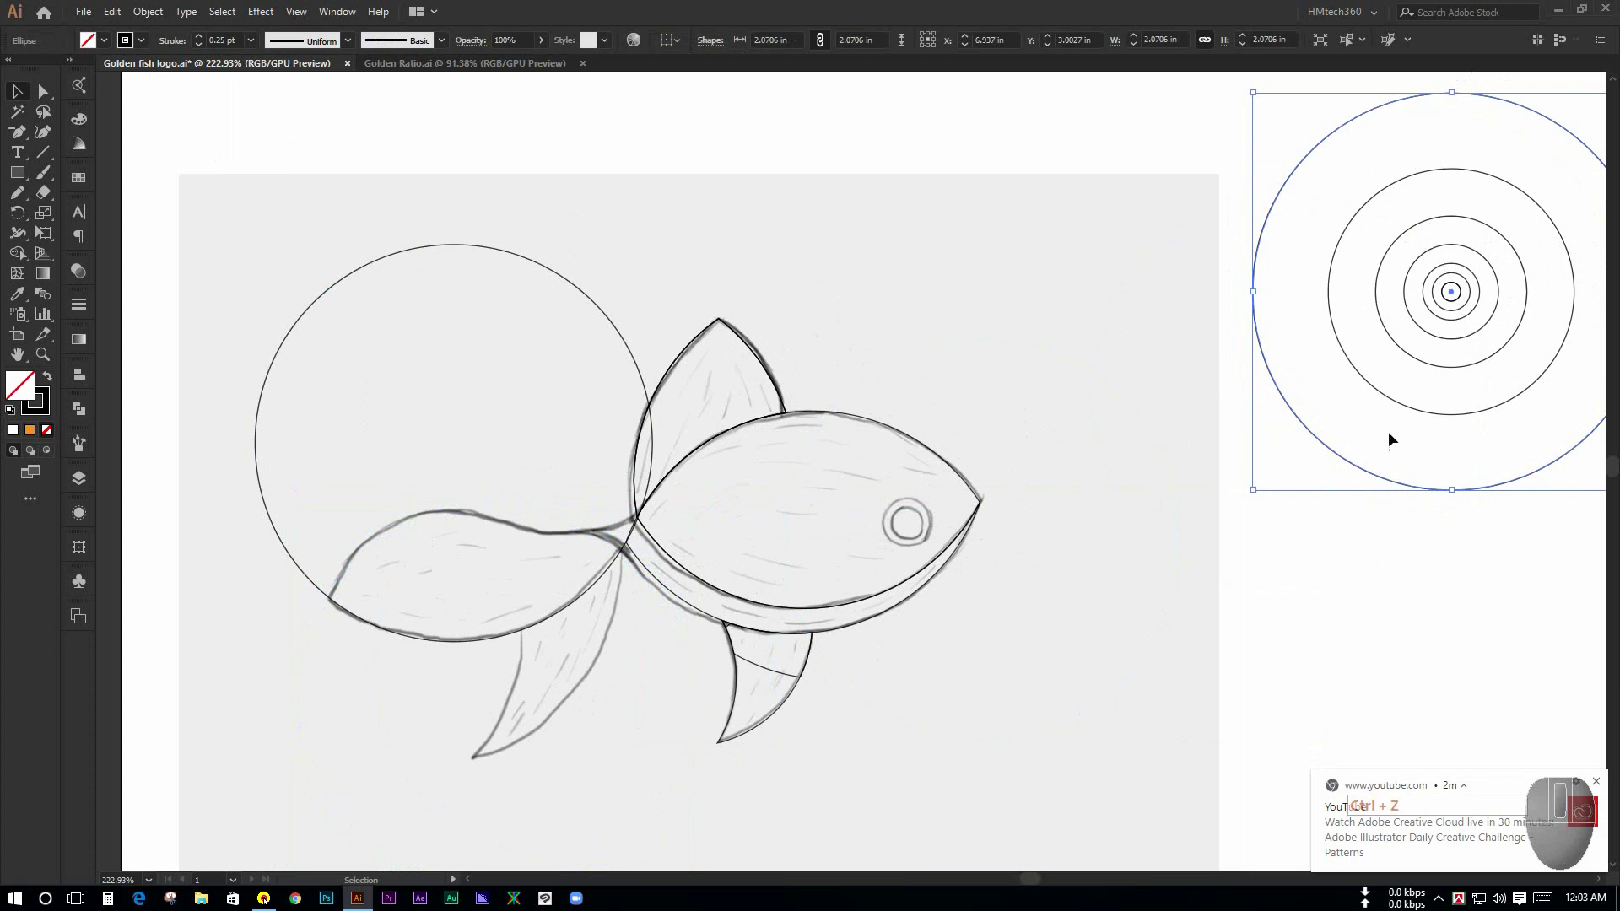
{"action": "left_click", "coordinate": [1257, 519]}
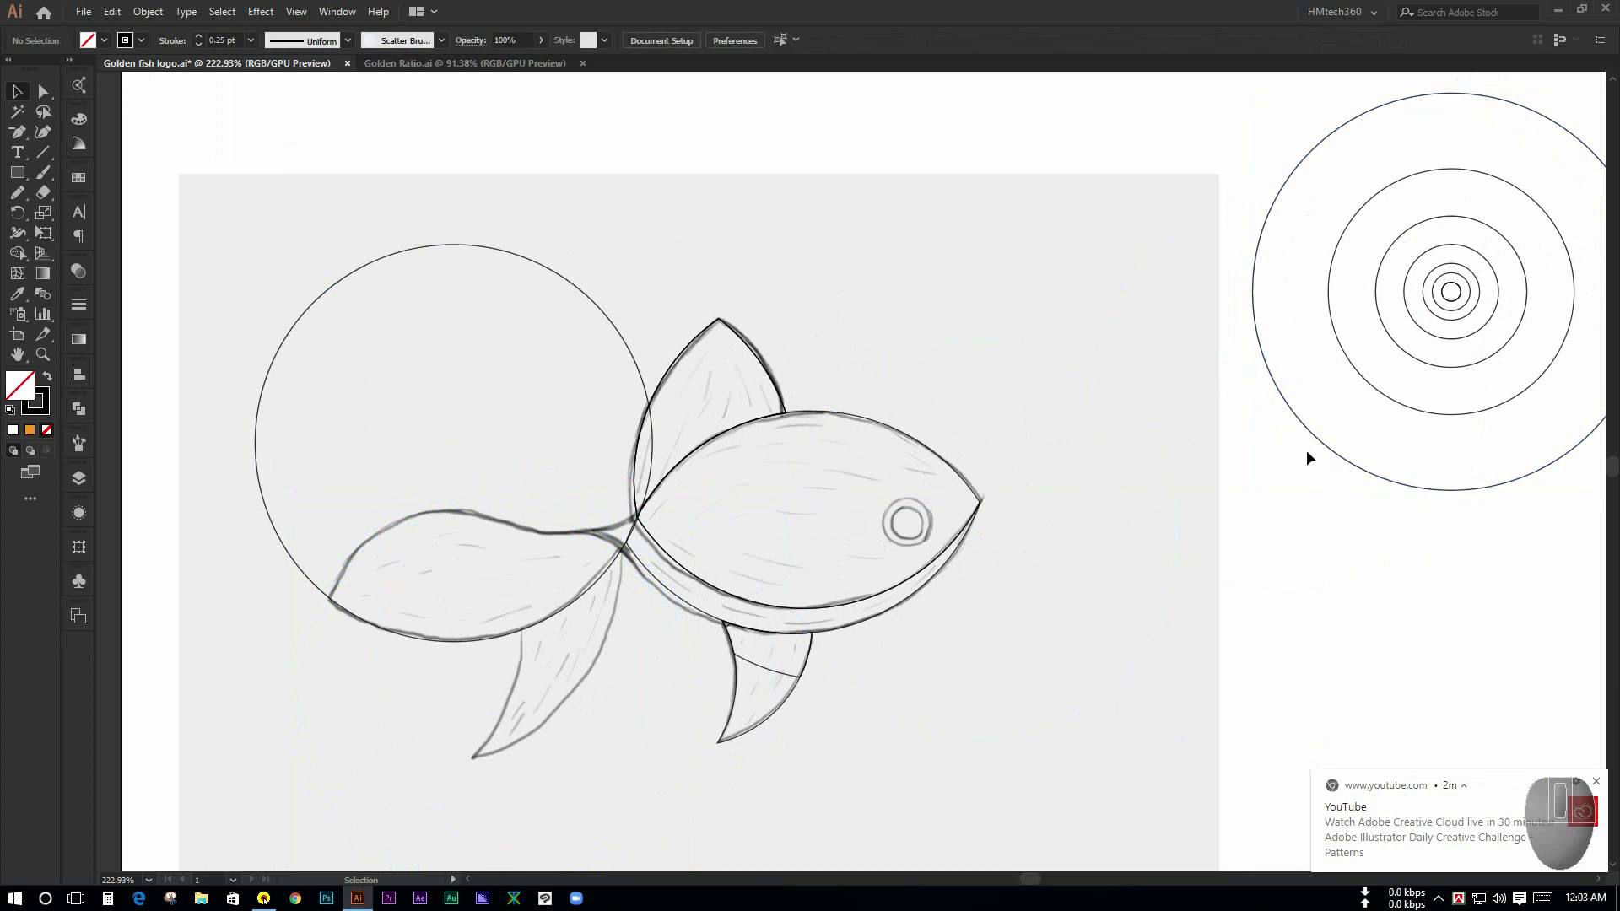
Step: Copy the second-largest circle of the set, 1.2818 in wide, onto the upper edge of the large tail lobe
{"action": "left_click_drag", "start_coordinate": [1434, 416], "coordinate": [427, 752]}
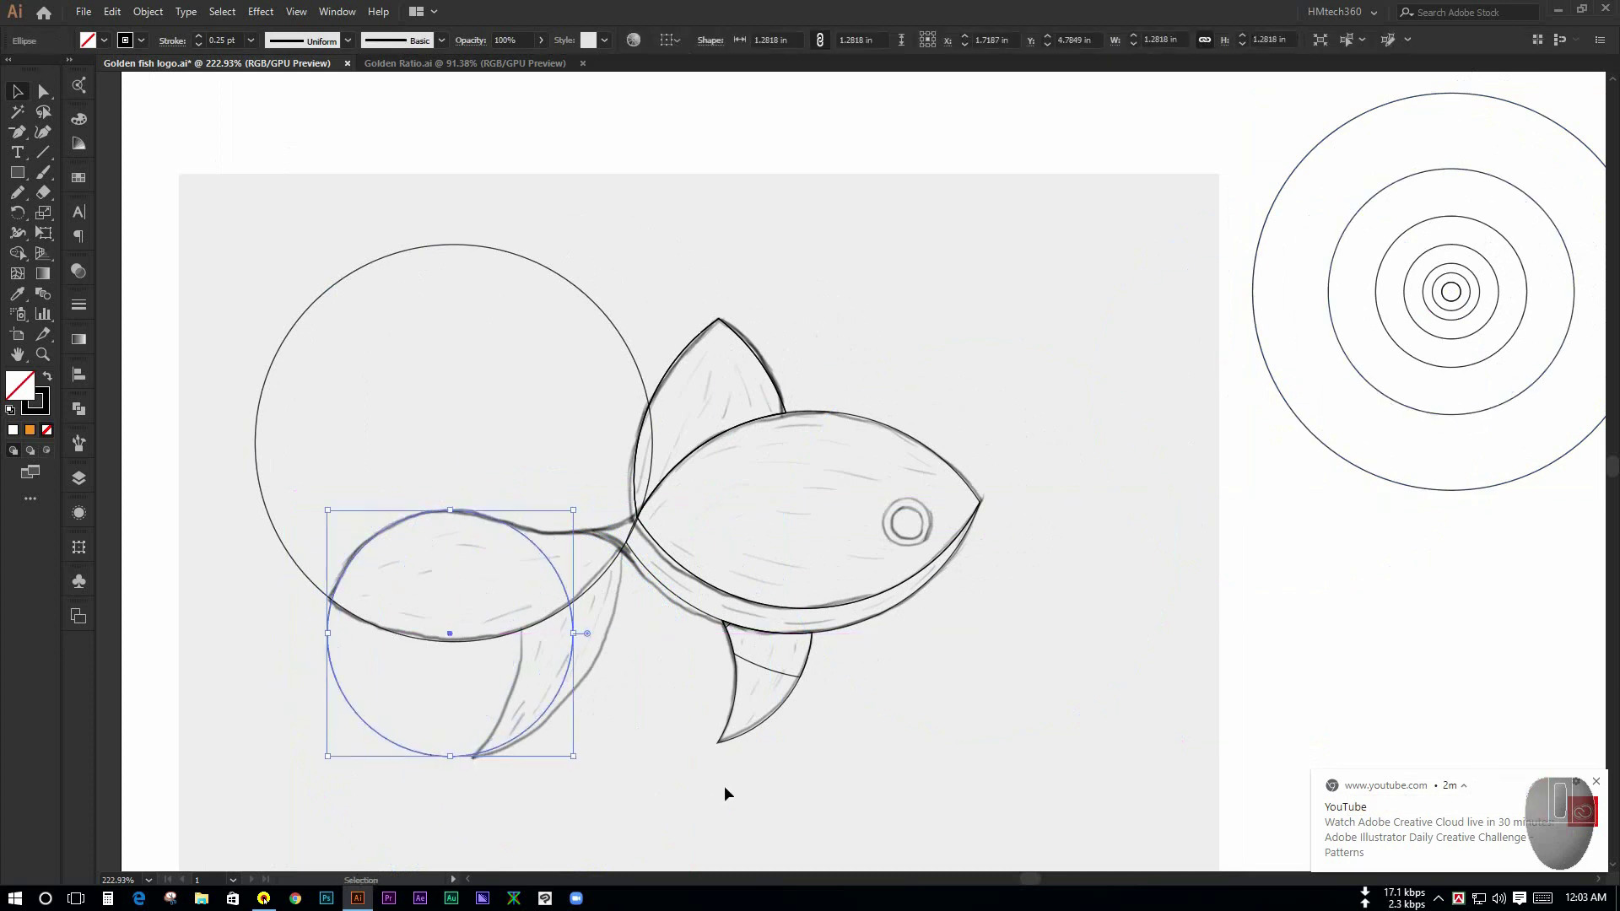
{"action": "key", "text": "ctrl+space"}
{"action": "left_click", "coordinate": [645, 671]}
{"action": "left_click_drag", "start_coordinate": [756, 708], "coordinate": [789, 713]}
{"action": "key", "text": "space"}
{"action": "left_click_drag", "start_coordinate": [646, 615], "coordinate": [793, 699]}
{"action": "key", "text": "ctrl+space"}
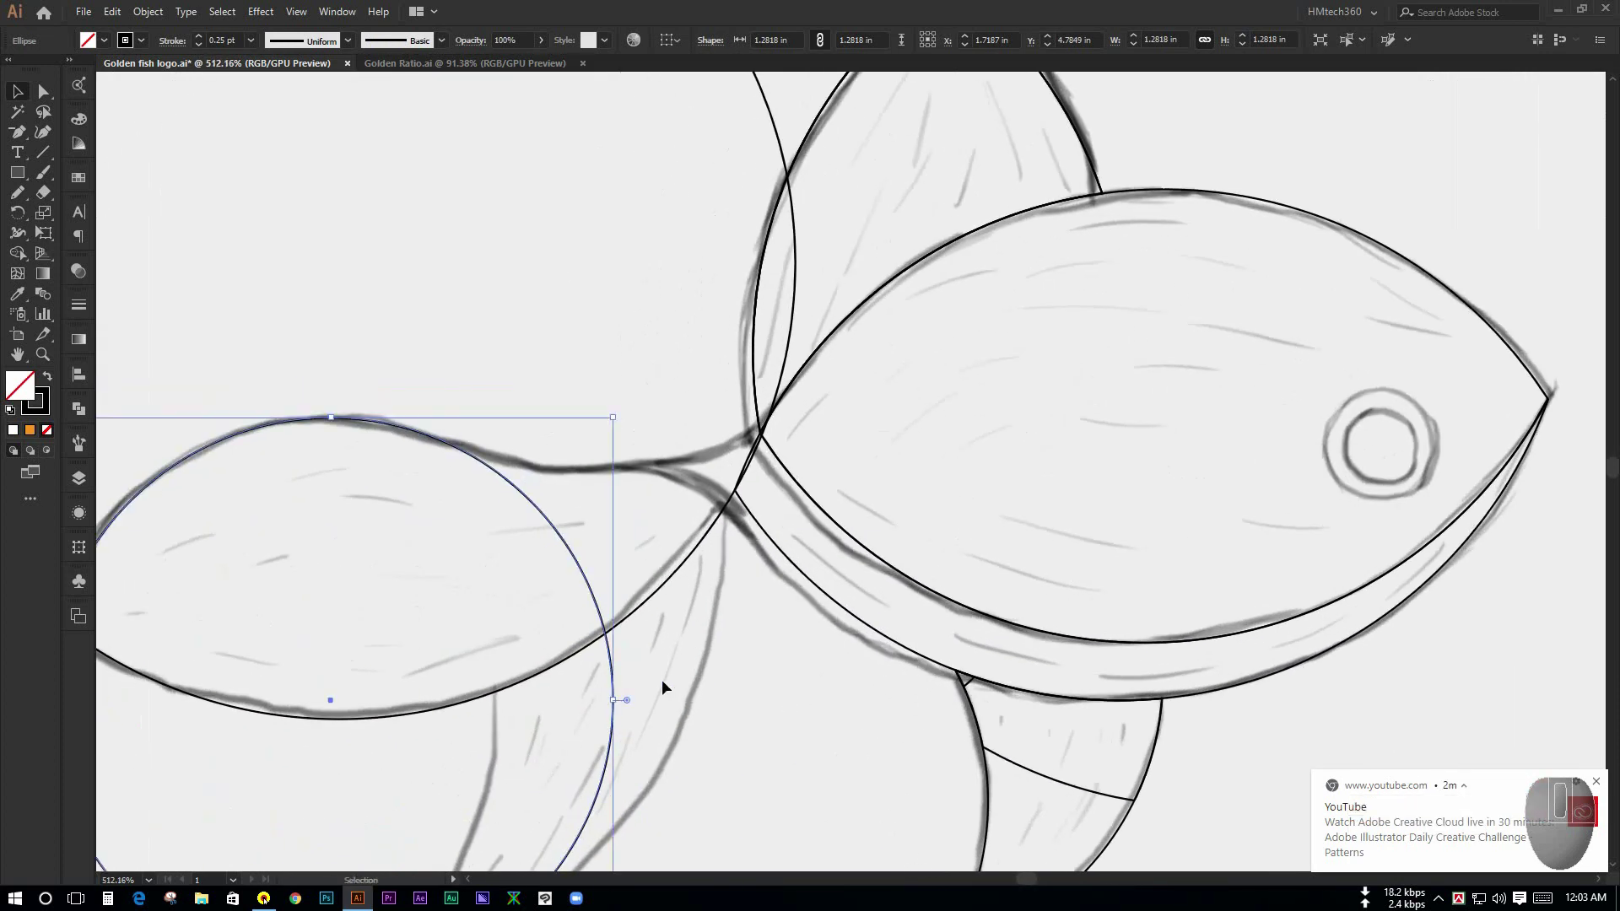
Step: Duplicate the 1.2818 in tail circle onto the concave curve joining the tail lobe to the body, and check its alignment
{"action": "left_click_drag", "start_coordinate": [615, 703], "coordinate": [884, 207]}
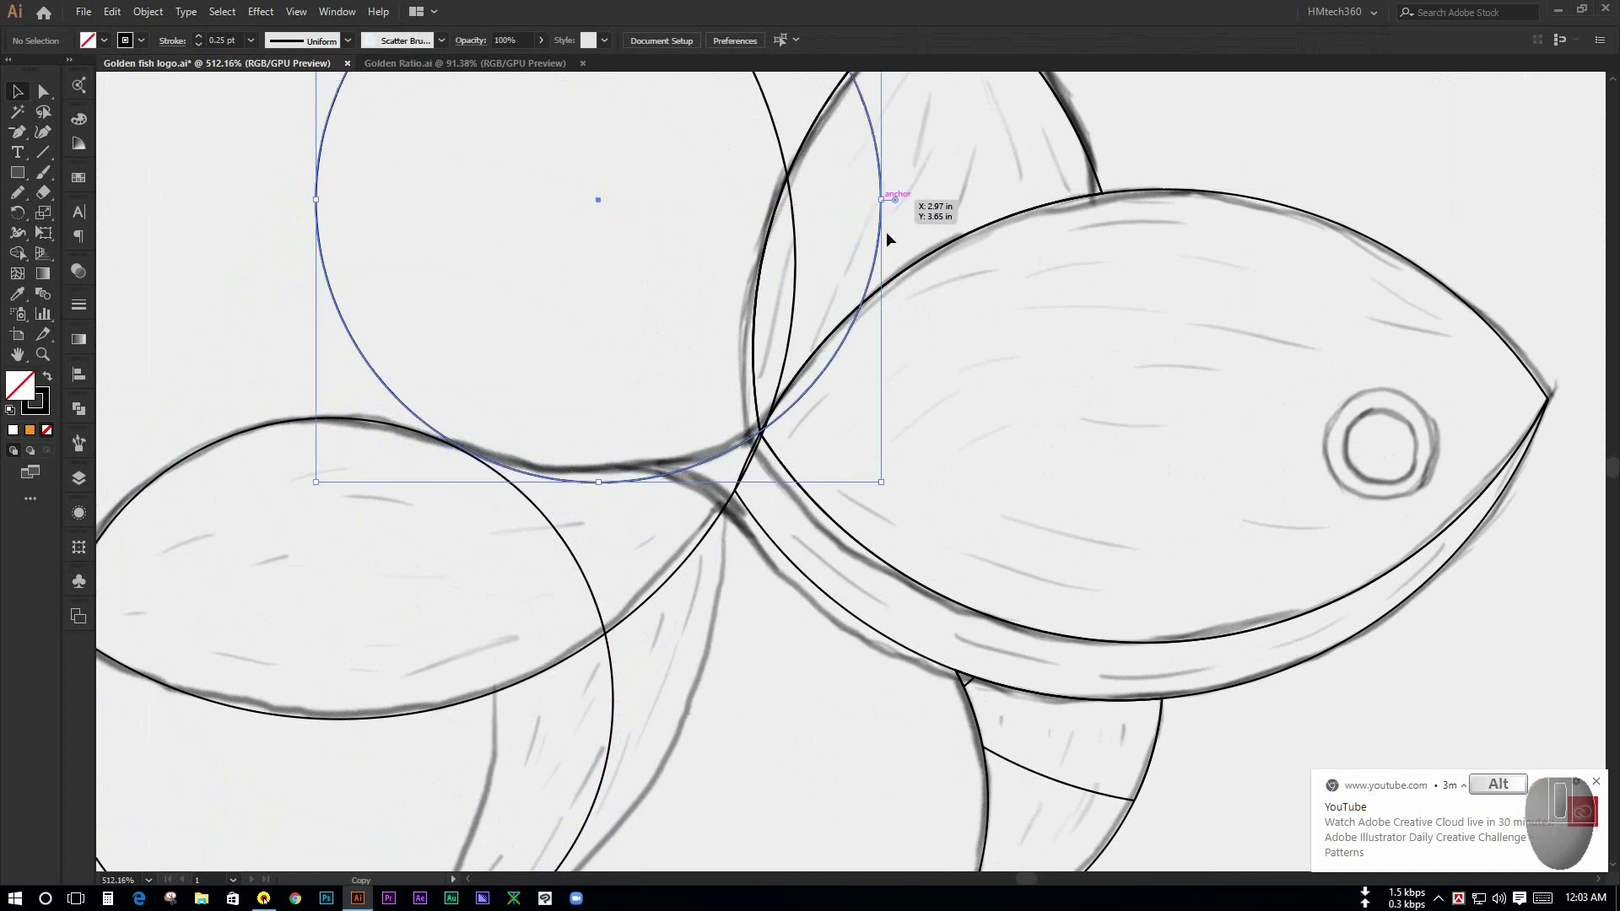
{"action": "left_click", "coordinate": [853, 363]}
{"action": "left_click_drag", "start_coordinate": [802, 453], "coordinate": [1088, 484]}
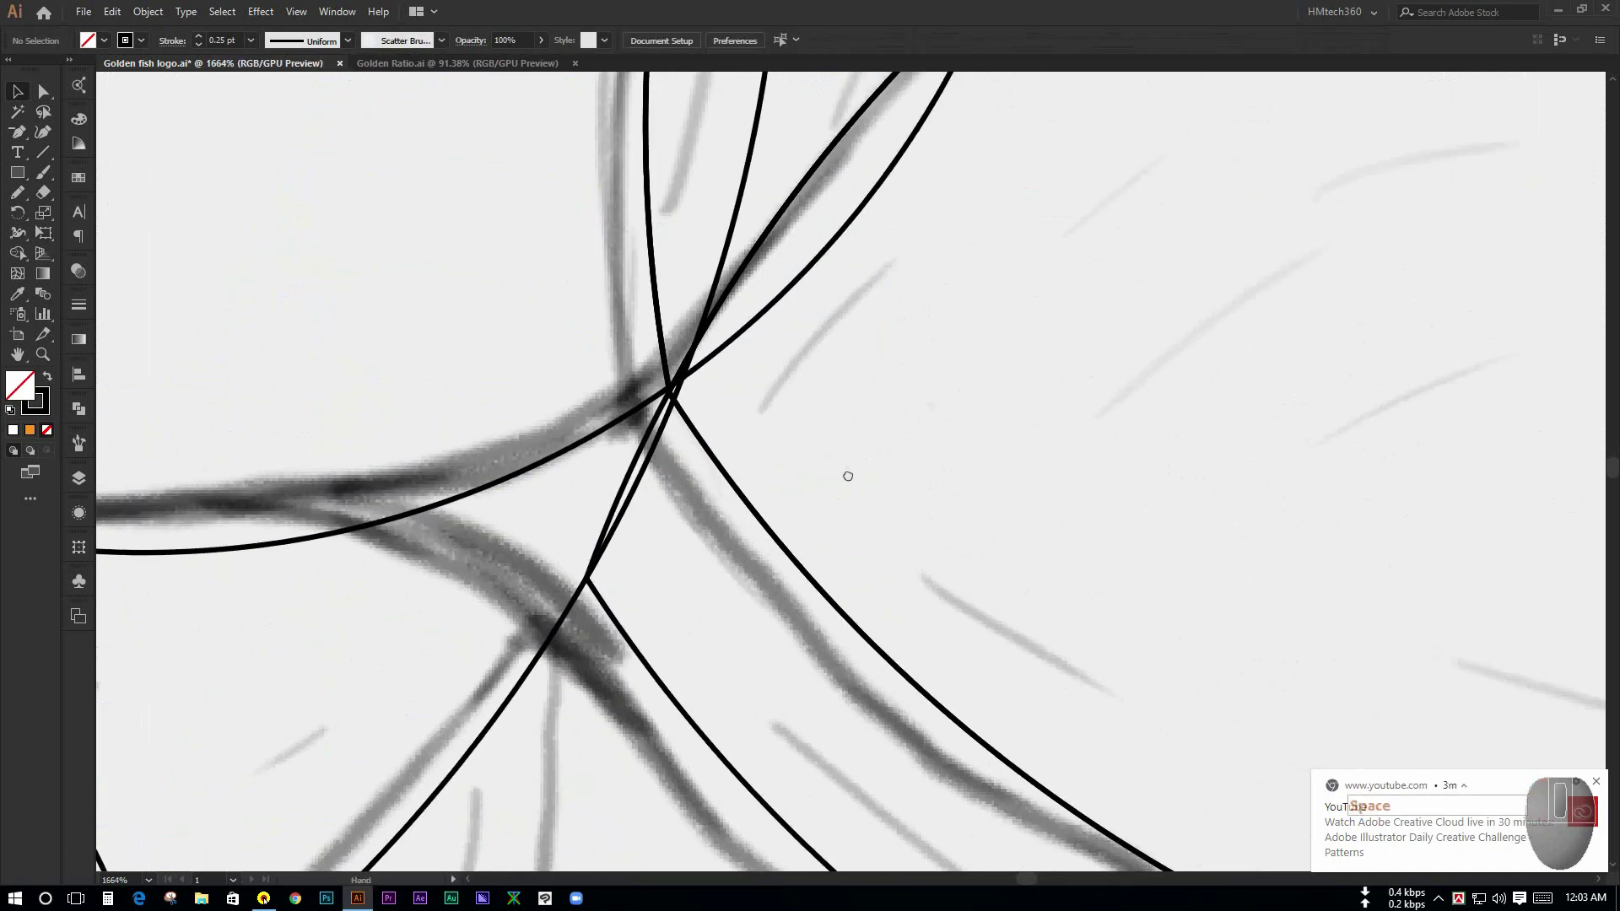
{"action": "left_click_drag", "start_coordinate": [848, 475], "coordinate": [981, 442]}
{"action": "mouse_move", "coordinate": [771, 493]}
{"action": "left_mouse_down"}
{"action": "mouse_move", "coordinate": [868, 492]}
{"action": "mouse_move", "coordinate": [622, 398]}
{"action": "mouse_move", "coordinate": [423, 348]}
{"action": "left_mouse_up"}
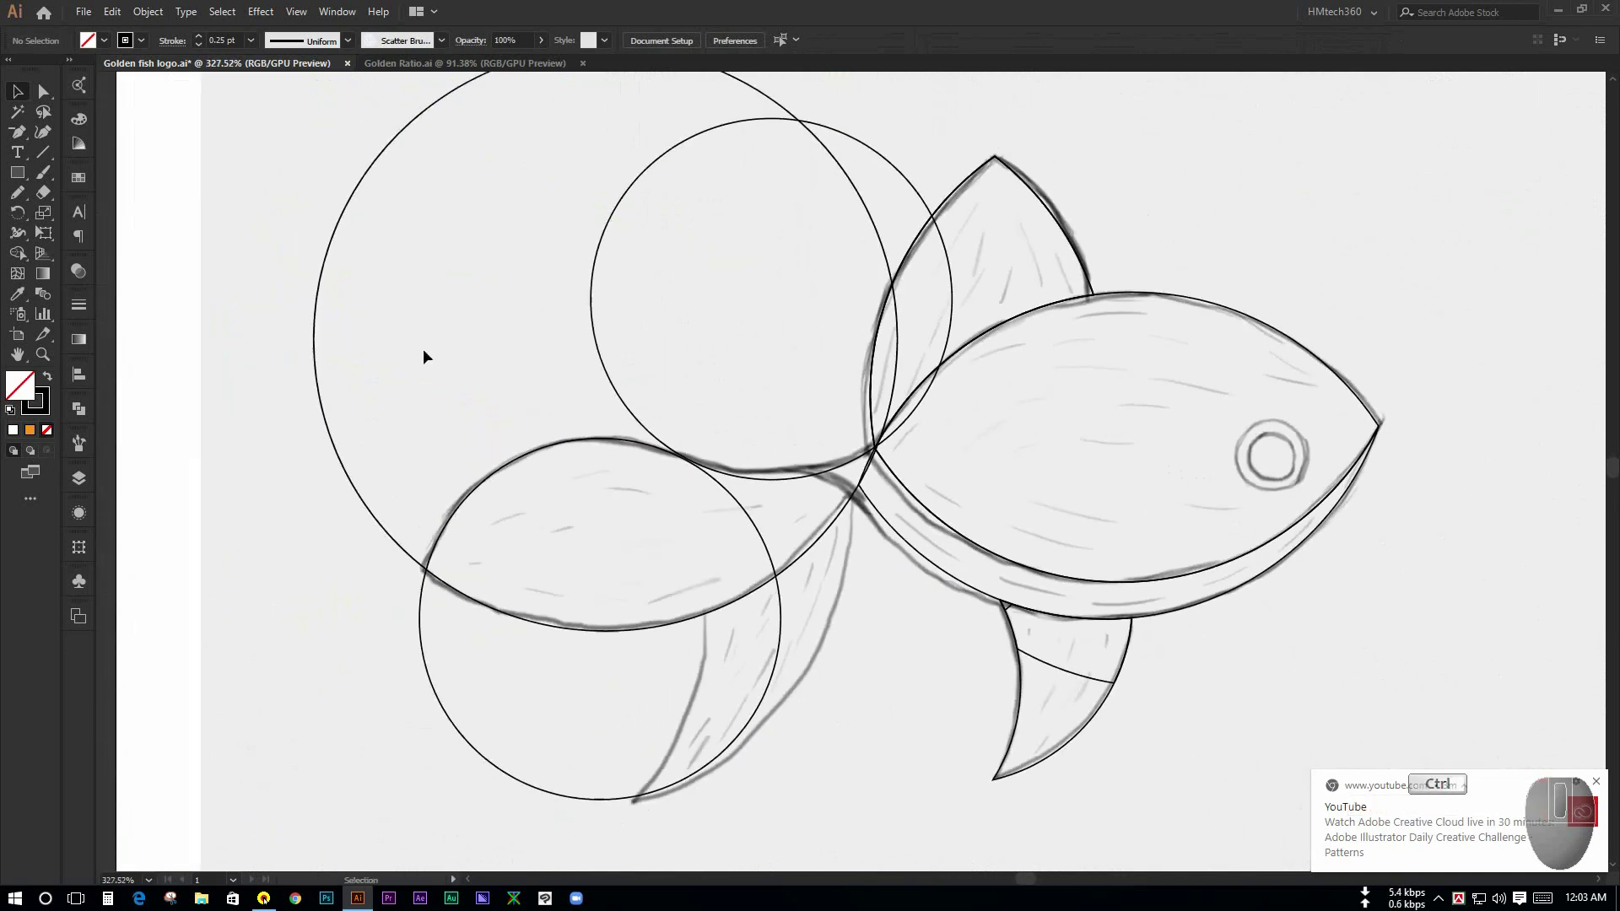
{"action": "left_click_drag", "start_coordinate": [530, 432], "coordinate": [770, 405]}
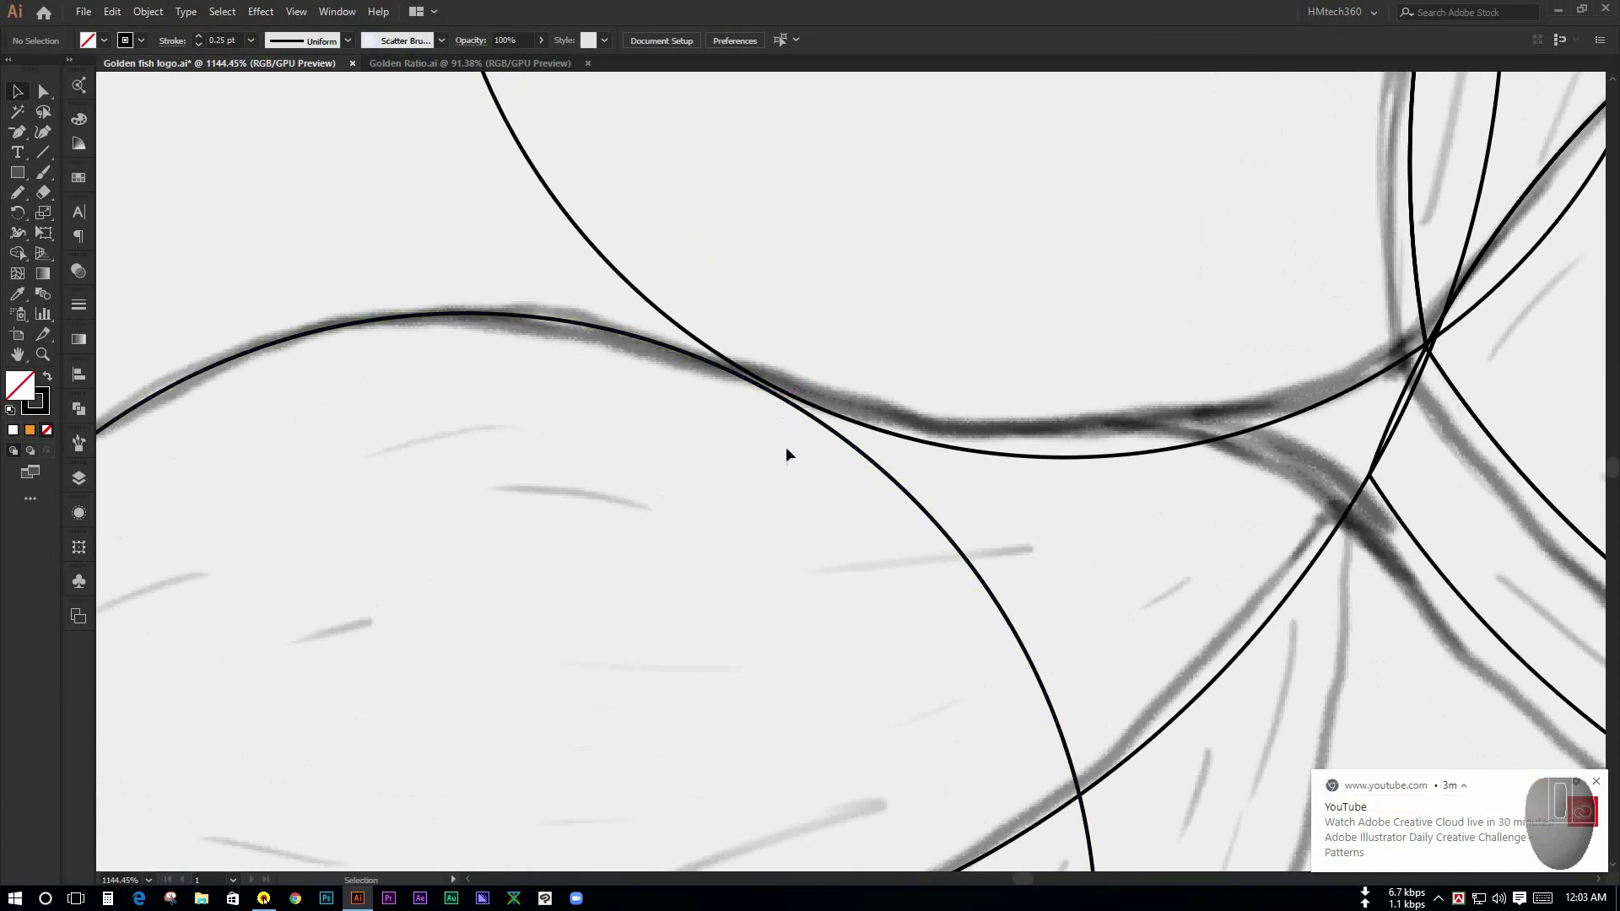
{"action": "left_click_drag", "start_coordinate": [786, 447], "coordinate": [810, 467]}
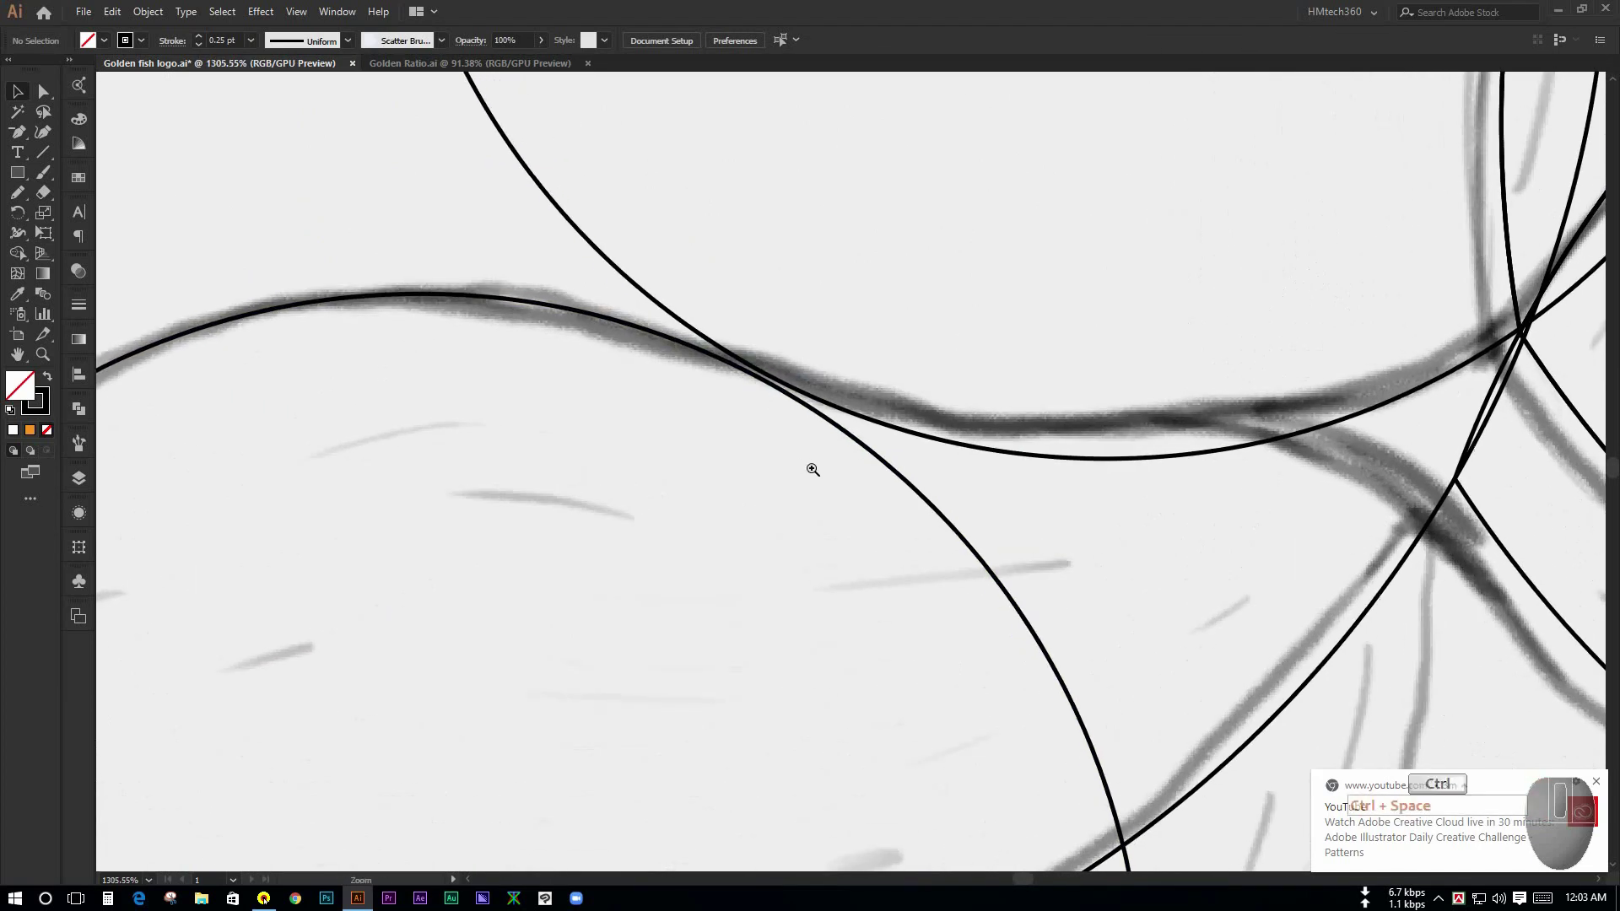
Step: Nudge the circle on the tail lobe's upper edge until it touches the circle forming the concave curve
{"action": "left_click", "coordinate": [1596, 782]}
{"action": "left_click_drag", "start_coordinate": [509, 368], "coordinate": [441, 442]}
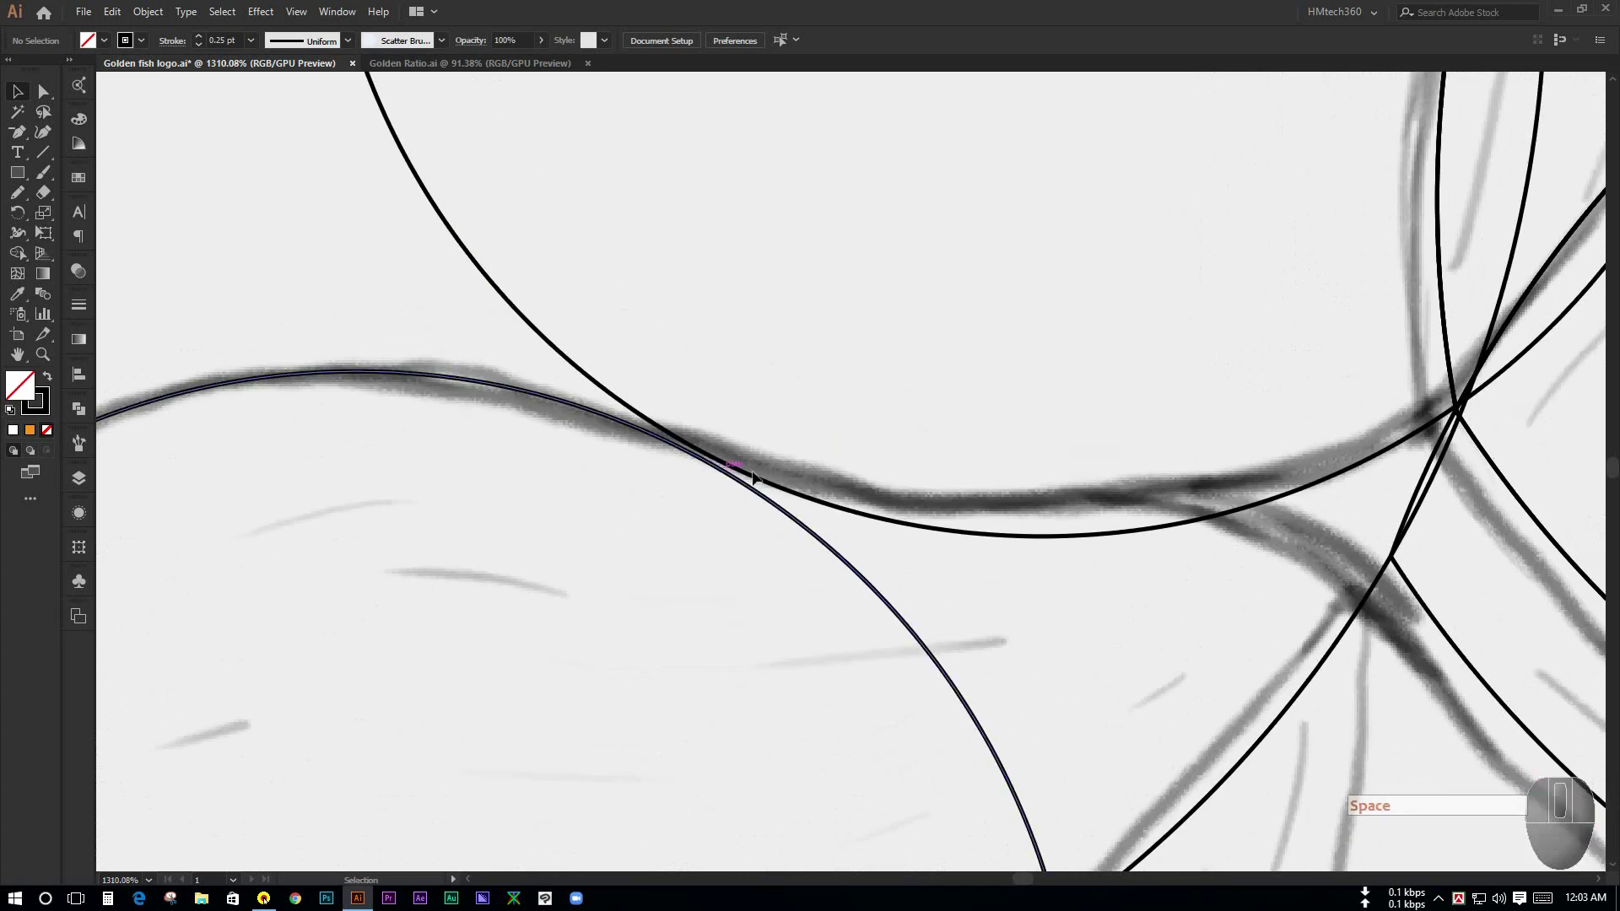
{"action": "left_click_drag", "start_coordinate": [732, 443], "coordinate": [824, 470]}
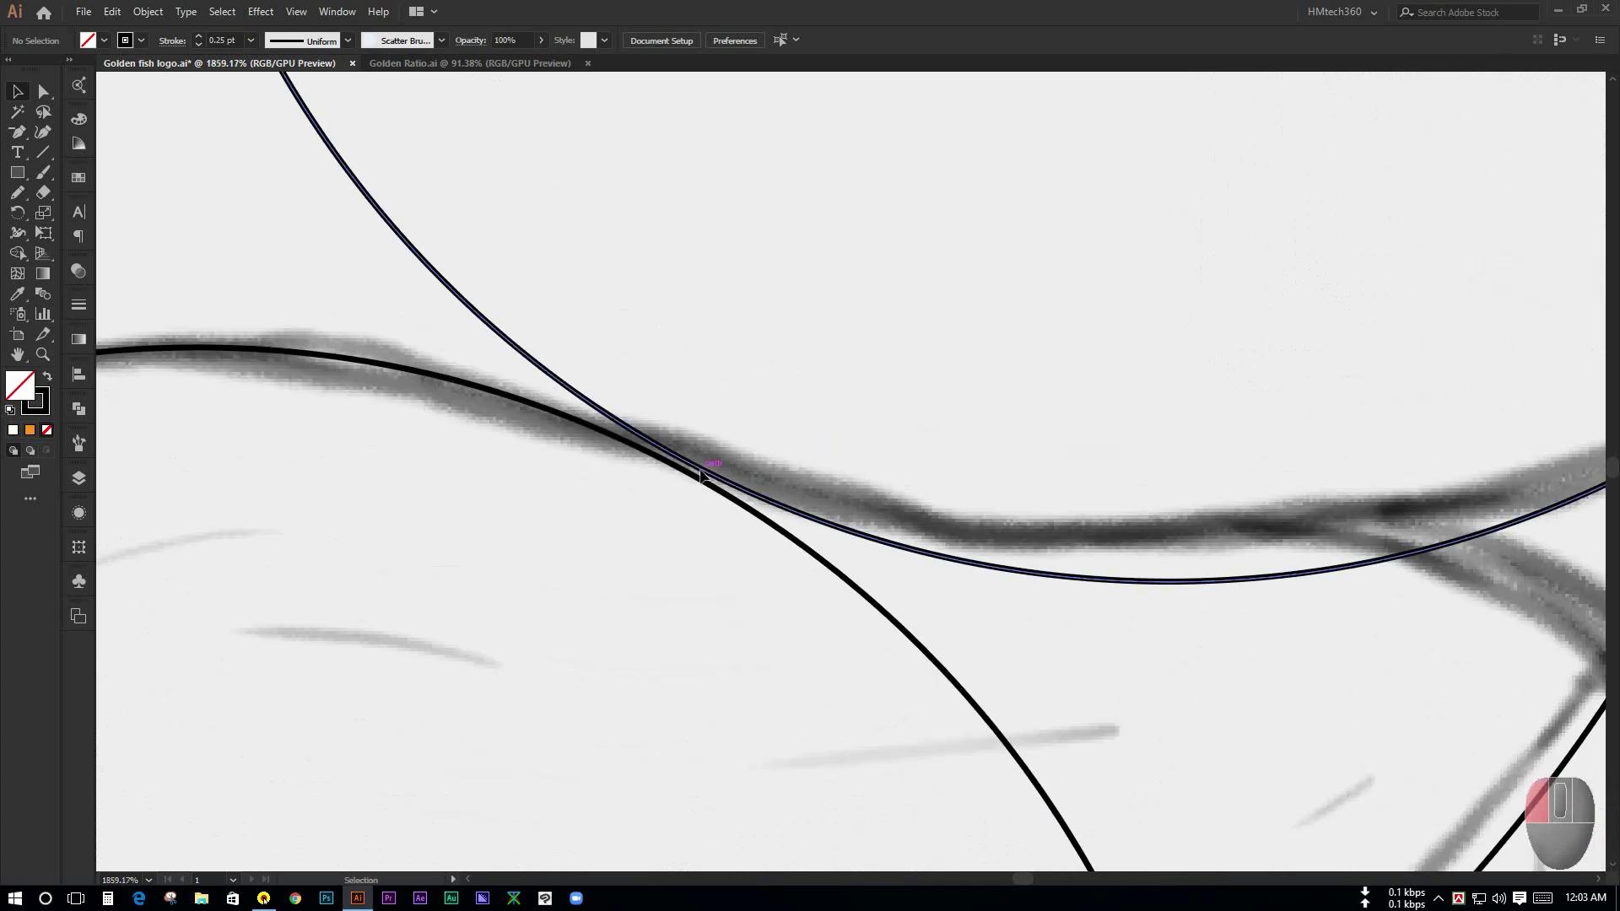
{"action": "left_click_drag", "start_coordinate": [702, 477], "coordinate": [746, 532]}
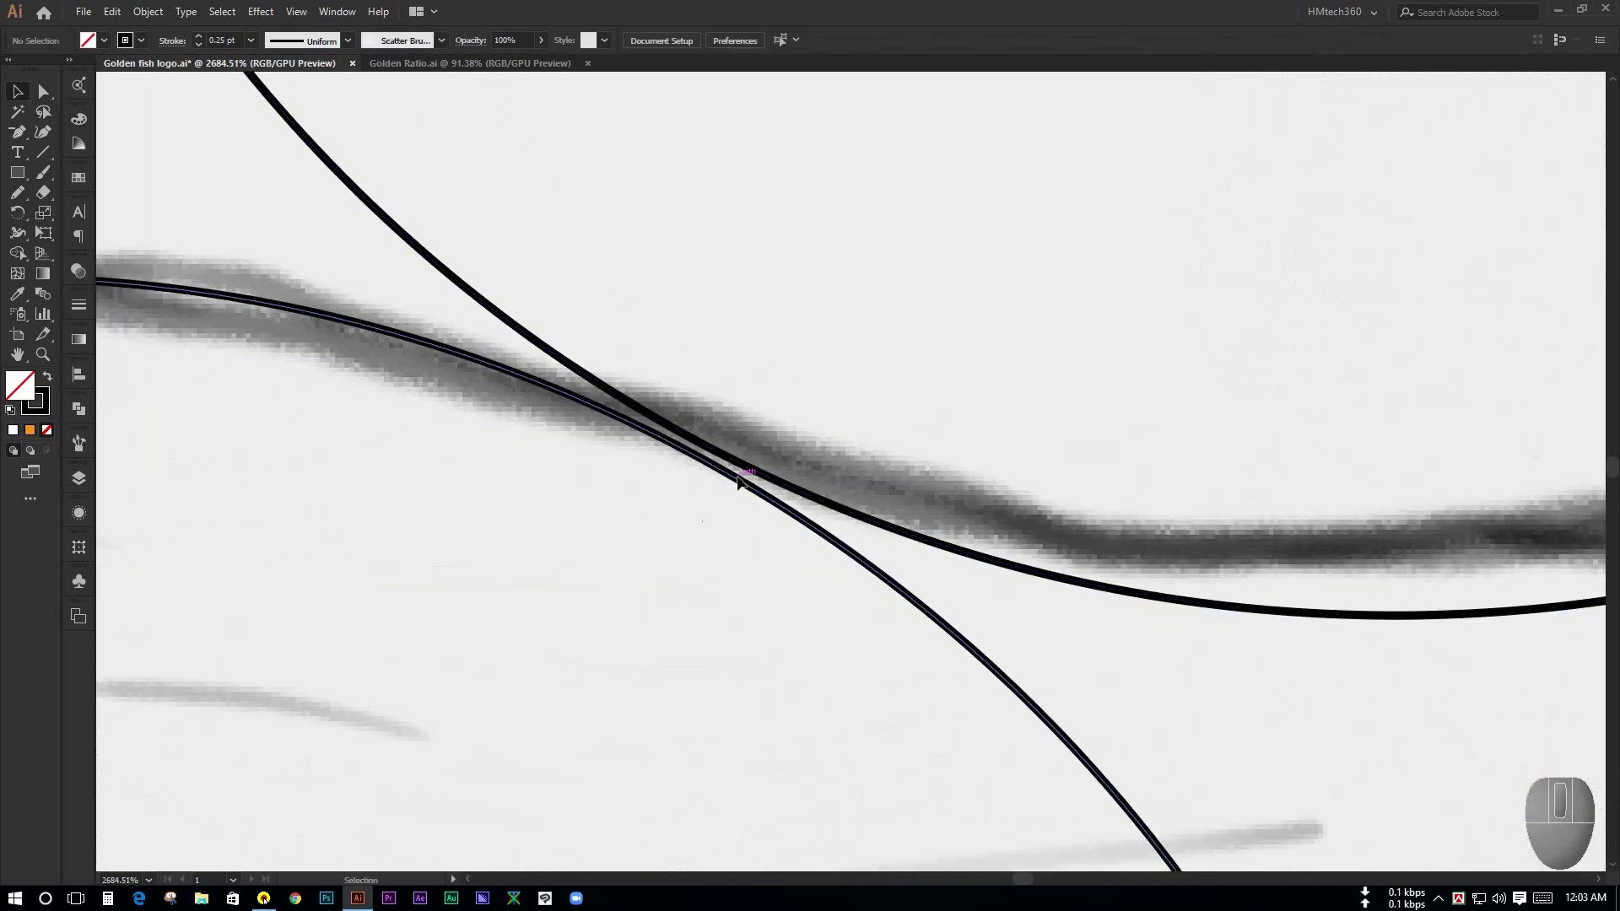
{"action": "left_click_drag", "start_coordinate": [739, 471], "coordinate": [736, 479]}
{"action": "key", "text": "ctrl+space"}
{"action": "left_click_drag", "start_coordinate": [716, 520], "coordinate": [871, 369]}
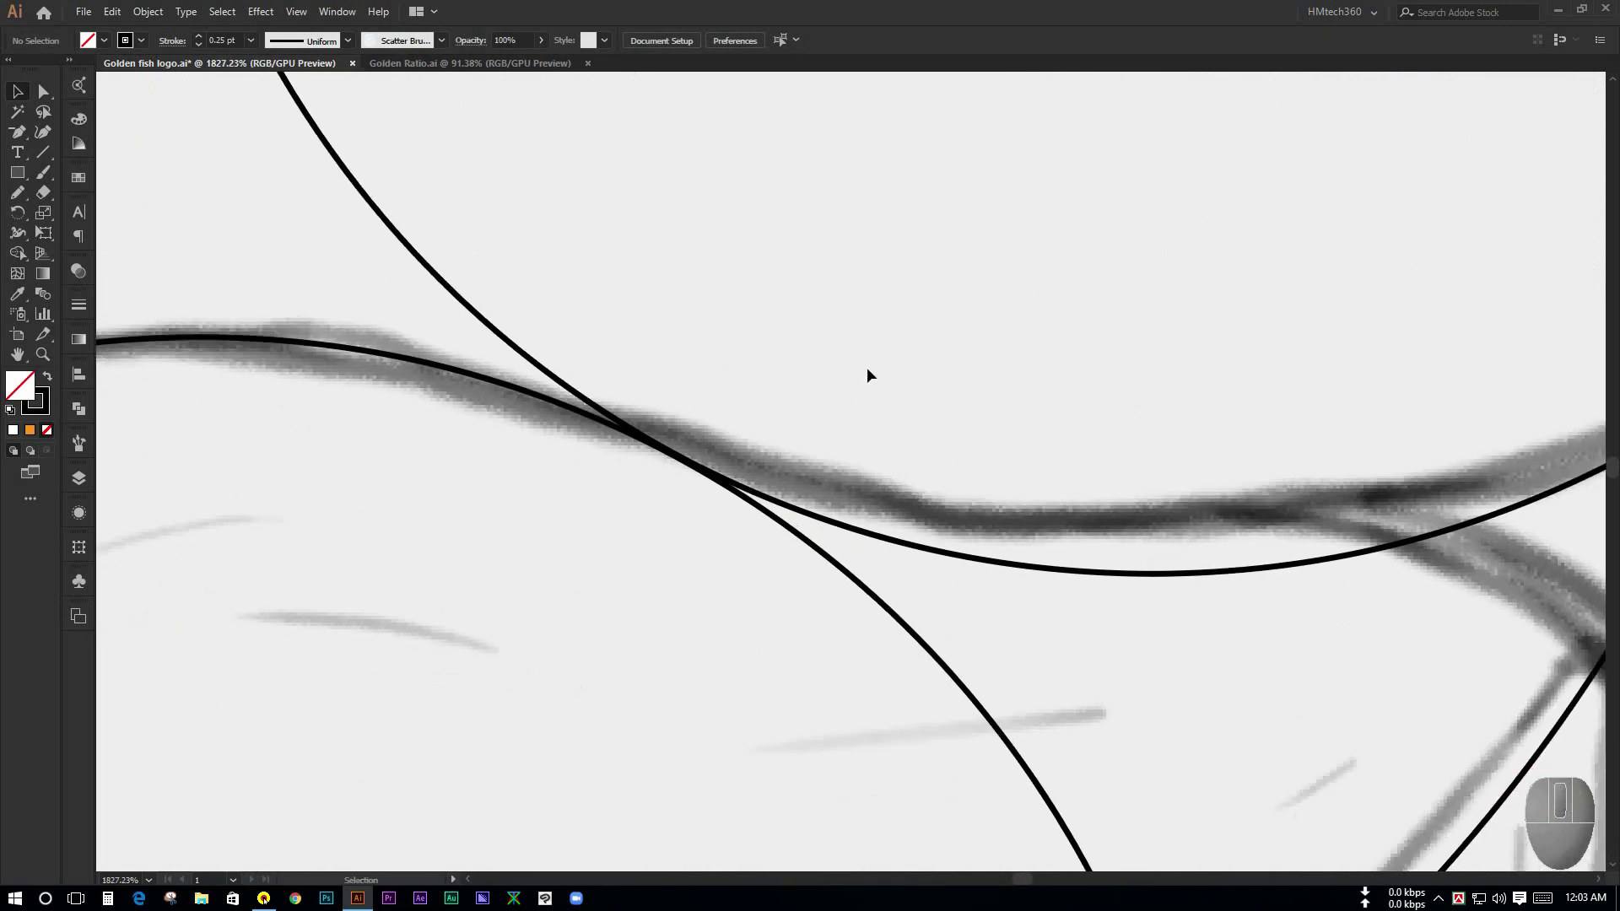
Step: Fine-tune the contact point of the two smaller tail circles in outline view, and return to the normal preview
{"action": "key", "text": "ctrl+y"}
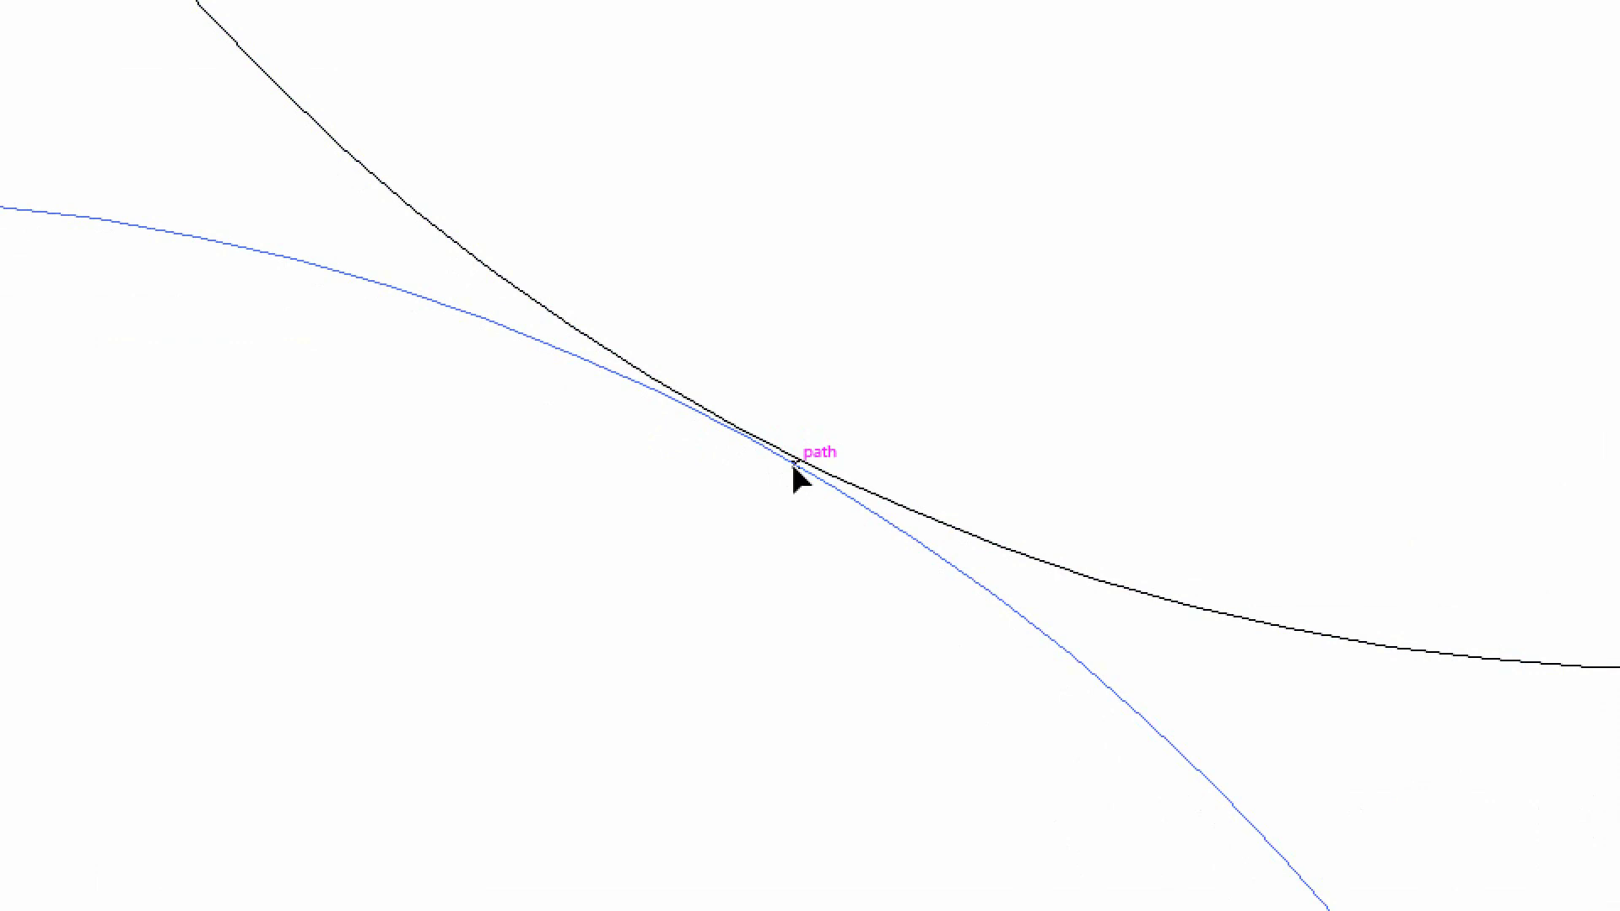
{"action": "left_click_drag", "start_coordinate": [794, 465], "coordinate": [795, 457]}
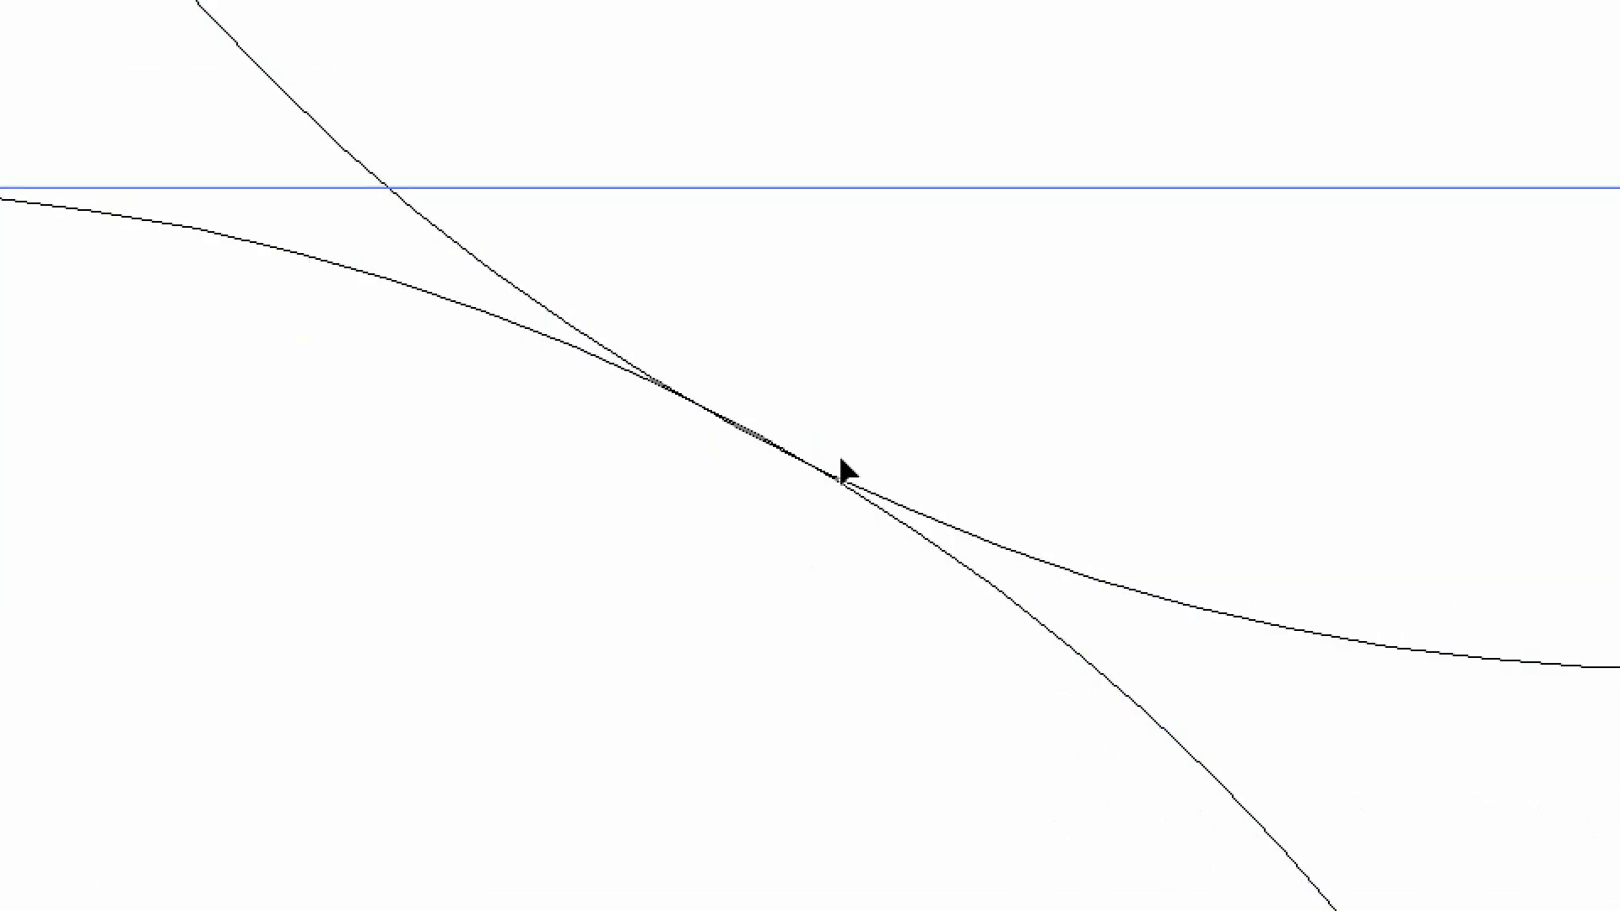
{"action": "key", "text": "ctrl+y"}
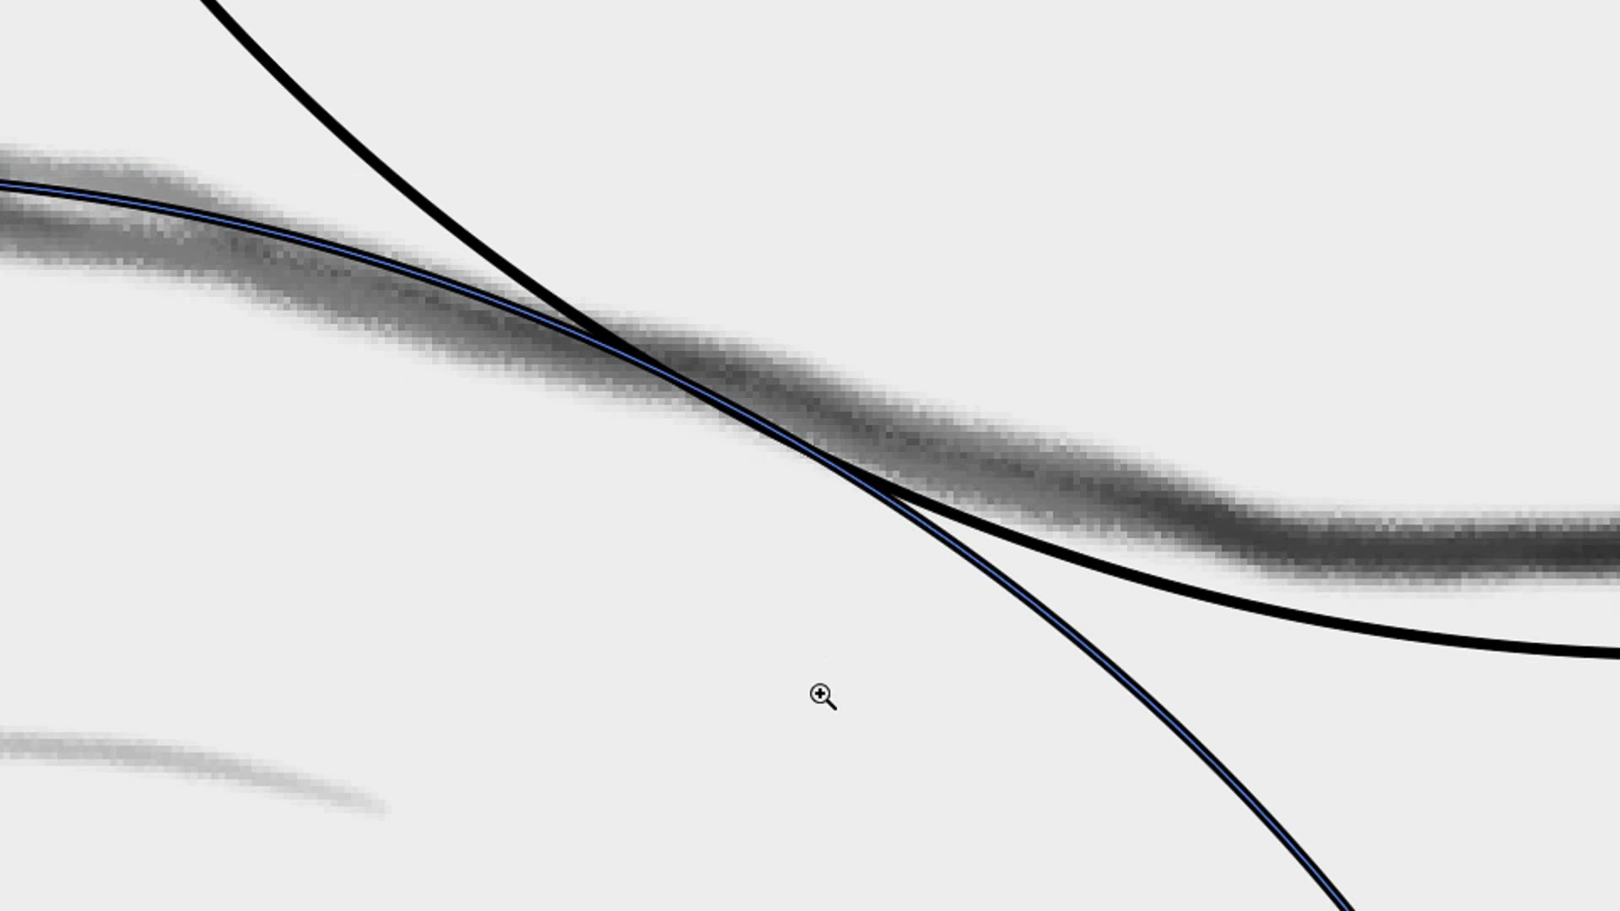
Step: Select all fish shapes and circles, and remove the outer regions of the two circles above the tail with Shape Builder
{"action": "left_click_drag", "start_coordinate": [820, 695], "coordinate": [394, 503]}
{"action": "scroll", "coordinate": [1573, 650], "scroll_direction": "right", "scroll_amount": 5}
{"action": "left_click_drag", "start_coordinate": [1573, 651], "coordinate": [1426, 580]}
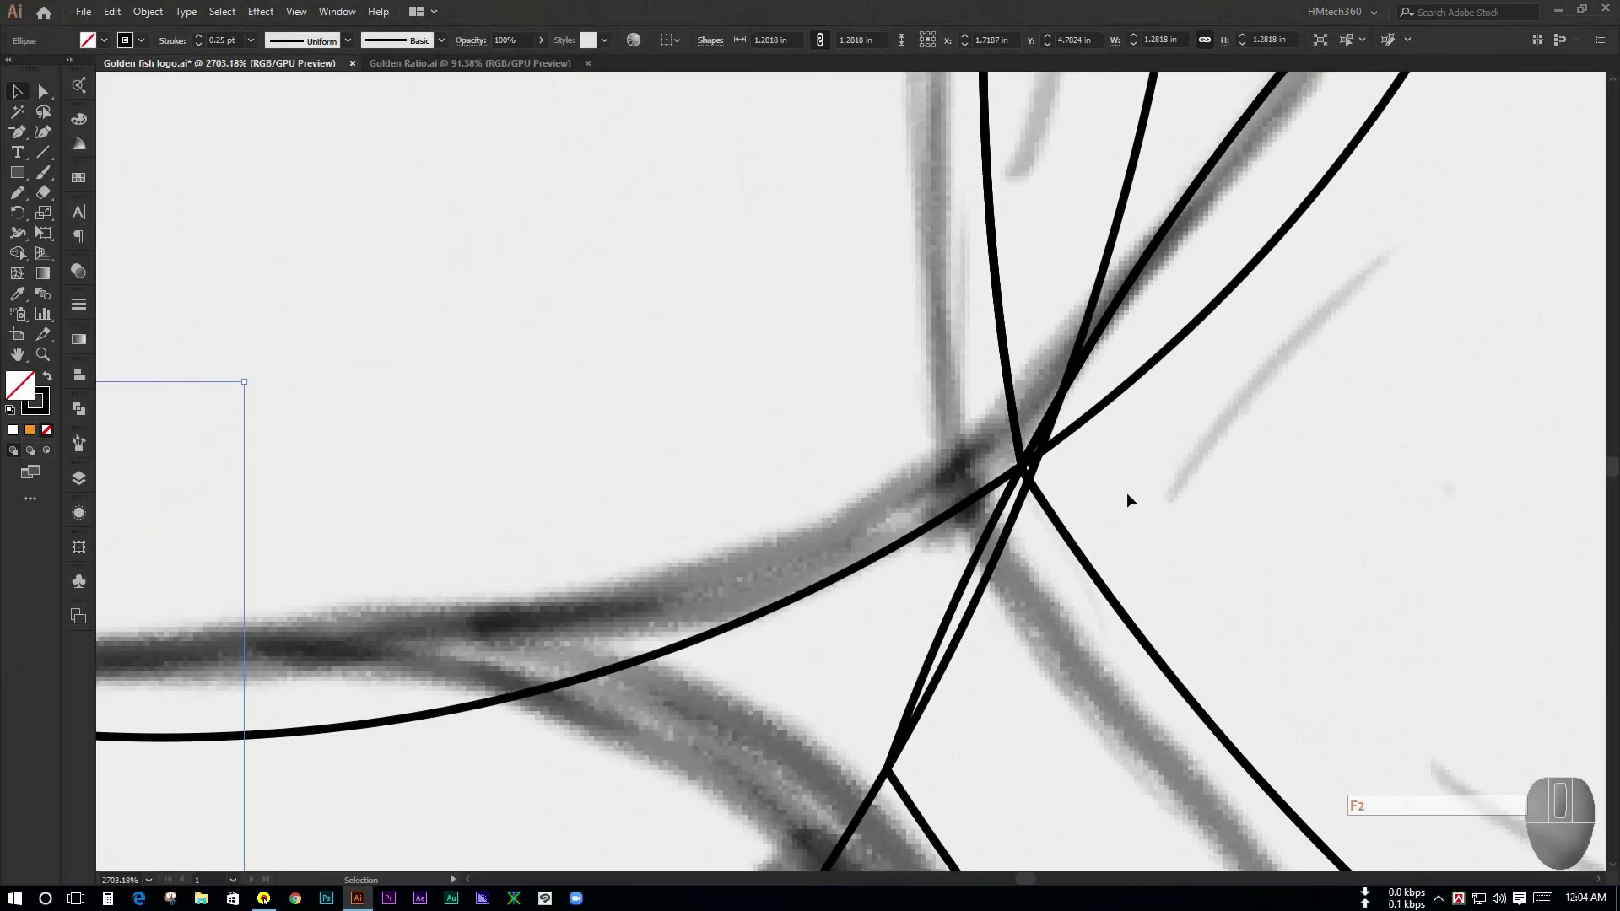
{"action": "left_click_drag", "start_coordinate": [1073, 481], "coordinate": [672, 333]}
{"action": "left_click_drag", "start_coordinate": [1215, 478], "coordinate": [1080, 443]}
{"action": "left_click_drag", "start_coordinate": [1160, 452], "coordinate": [1077, 488]}
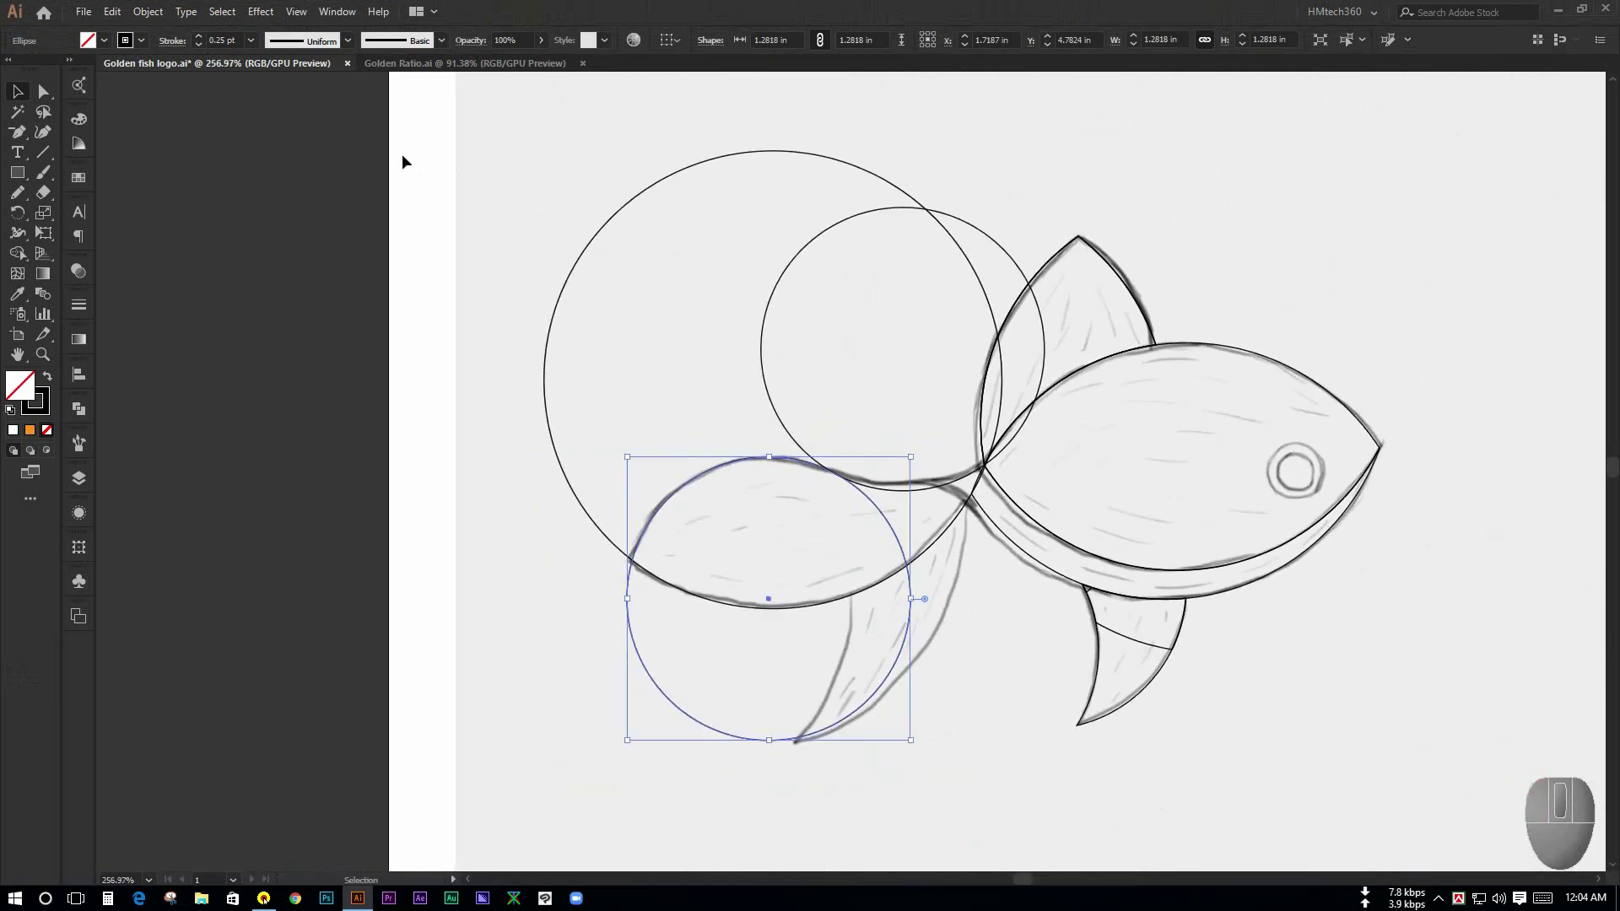
{"action": "left_click_drag", "start_coordinate": [403, 155], "coordinate": [1276, 675]}
{"action": "left_click_drag", "start_coordinate": [1000, 380], "coordinate": [1024, 380]}
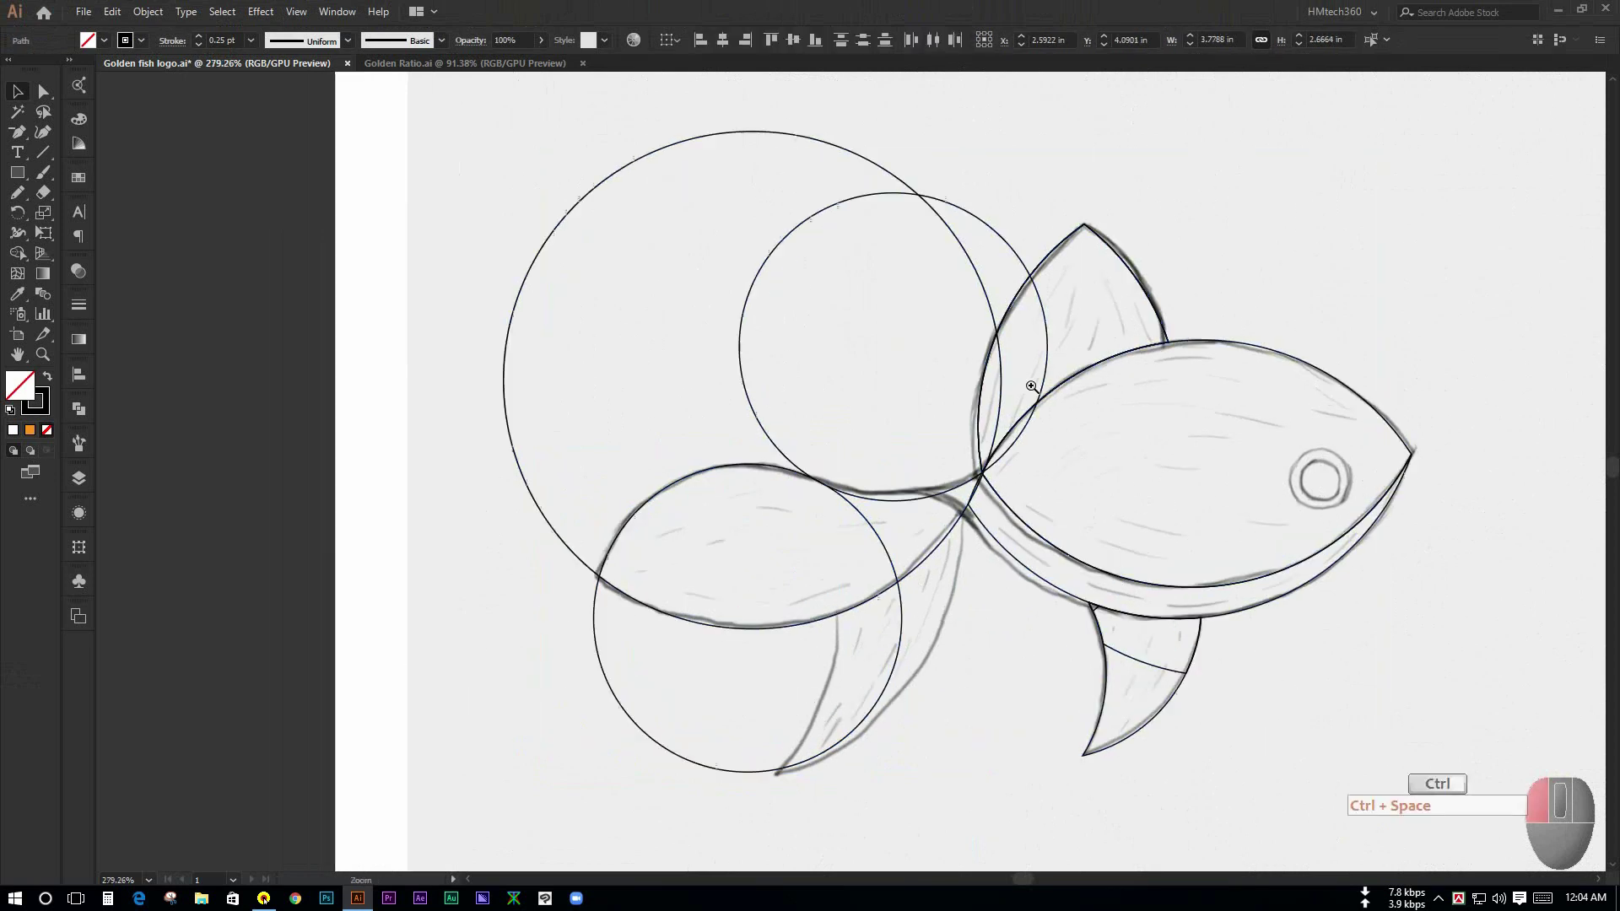
{"action": "left_click", "coordinate": [21, 259]}
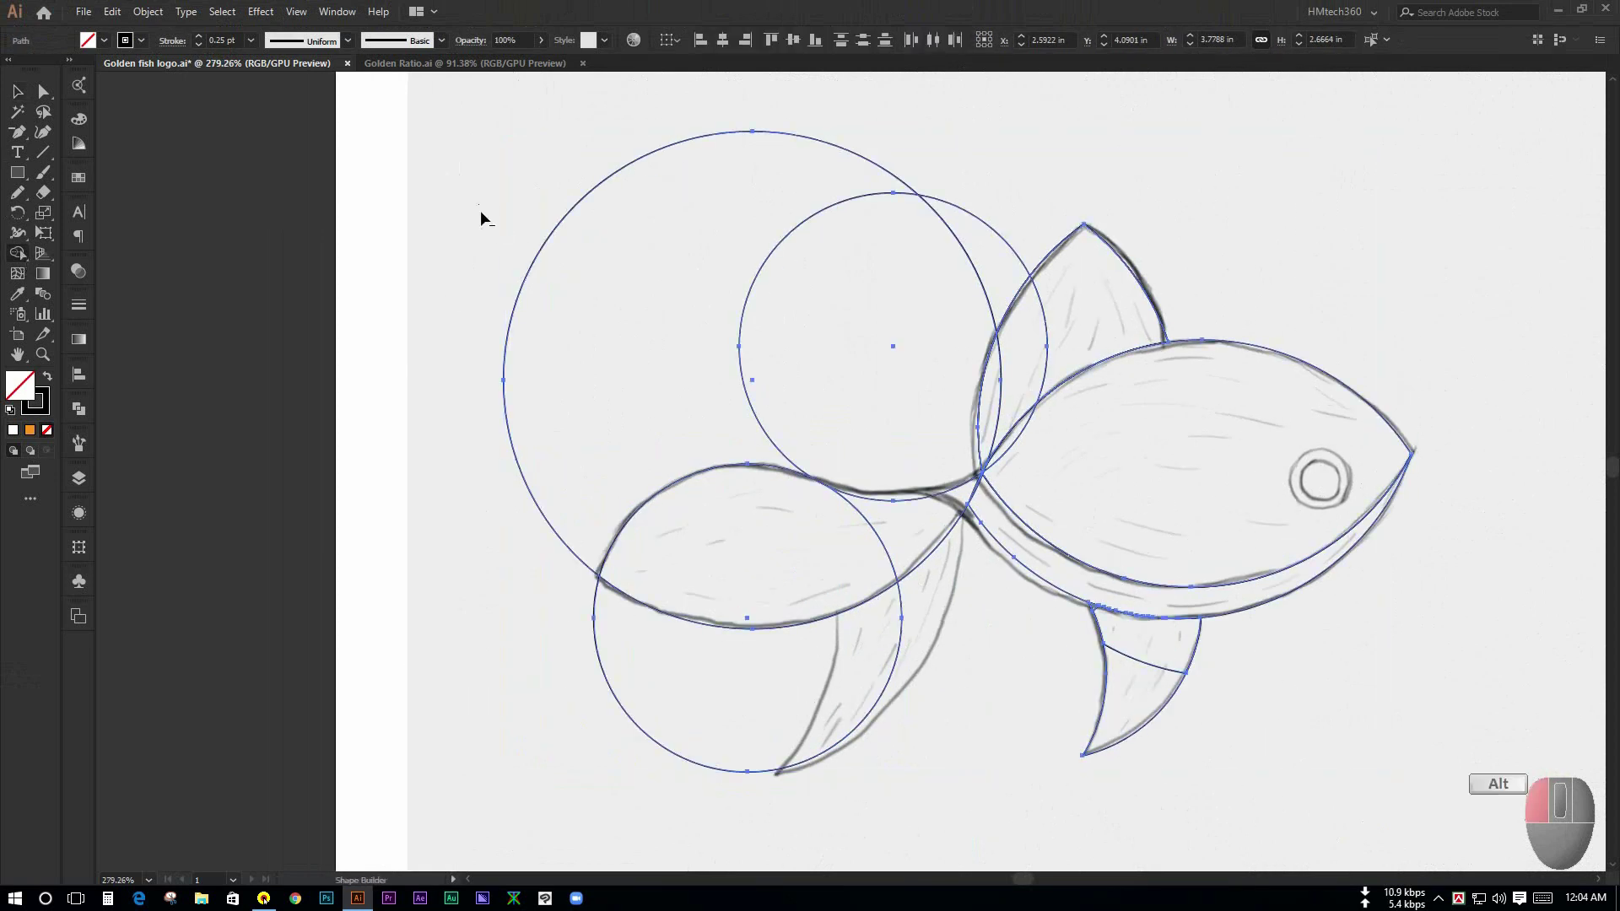
{"action": "left_click", "coordinate": [557, 287], "text": "alt"}
{"action": "mouse_move", "coordinate": [902, 318]}
{"action": "left_mouse_down"}
{"action": "mouse_move", "coordinate": [774, 370]}
{"action": "mouse_move", "coordinate": [759, 399]}
{"action": "left_mouse_up"}
{"action": "left_click", "coordinate": [704, 407], "text": "alt"}
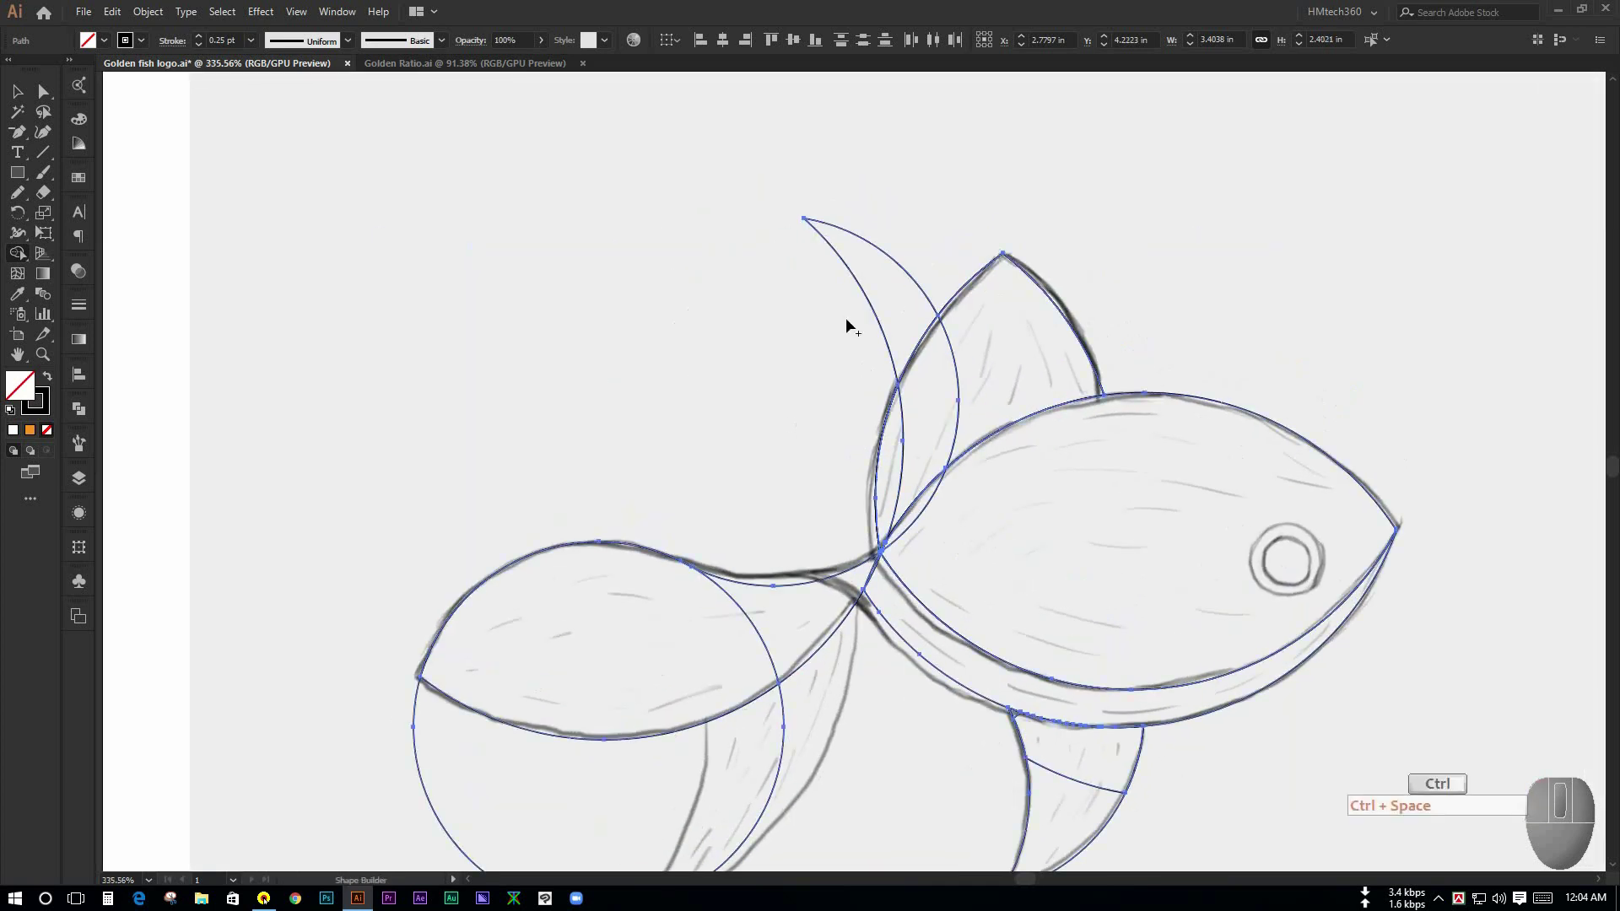
Step: Remove the leftover crescent above the tail and the circle part below the tail lobe with Shape Builder, and deselect everything
{"action": "left_click_drag", "start_coordinate": [909, 211], "coordinate": [854, 338]}
{"action": "left_click_drag", "start_coordinate": [792, 418], "coordinate": [806, 199]}
{"action": "mouse_move", "coordinate": [404, 697]}
{"action": "left_mouse_down"}
{"action": "mouse_move", "coordinate": [482, 635]}
{"action": "mouse_move", "coordinate": [540, 622]}
{"action": "left_mouse_up"}
{"action": "key", "text": "ctrl+space"}
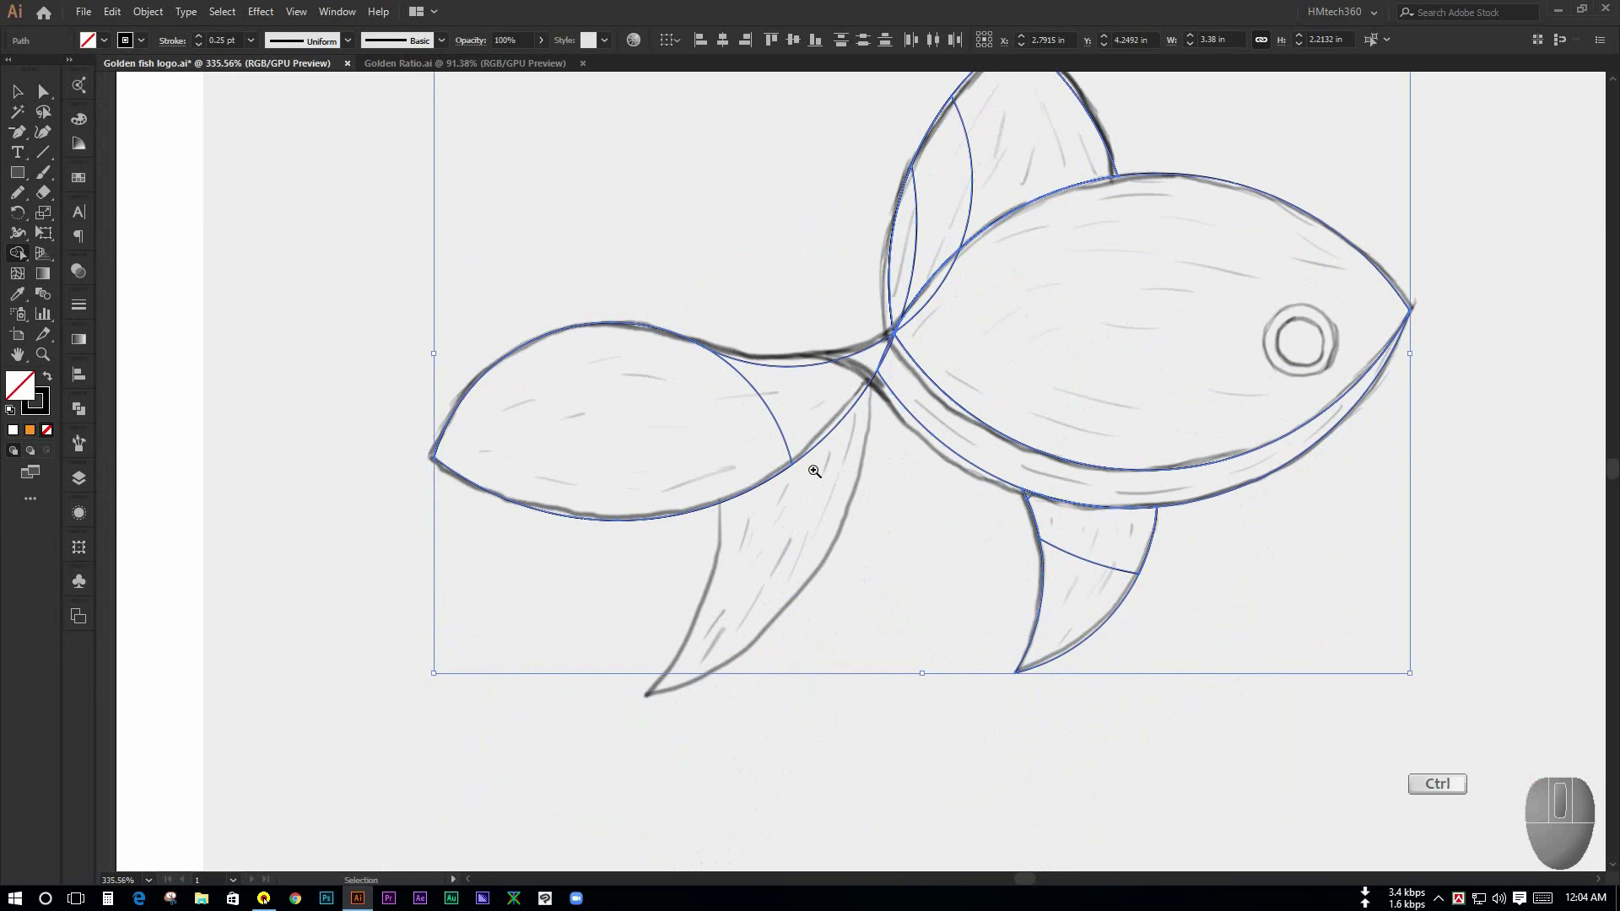
{"action": "left_click_drag", "start_coordinate": [814, 468], "coordinate": [848, 524]}
{"action": "left_click", "coordinate": [17, 96]}
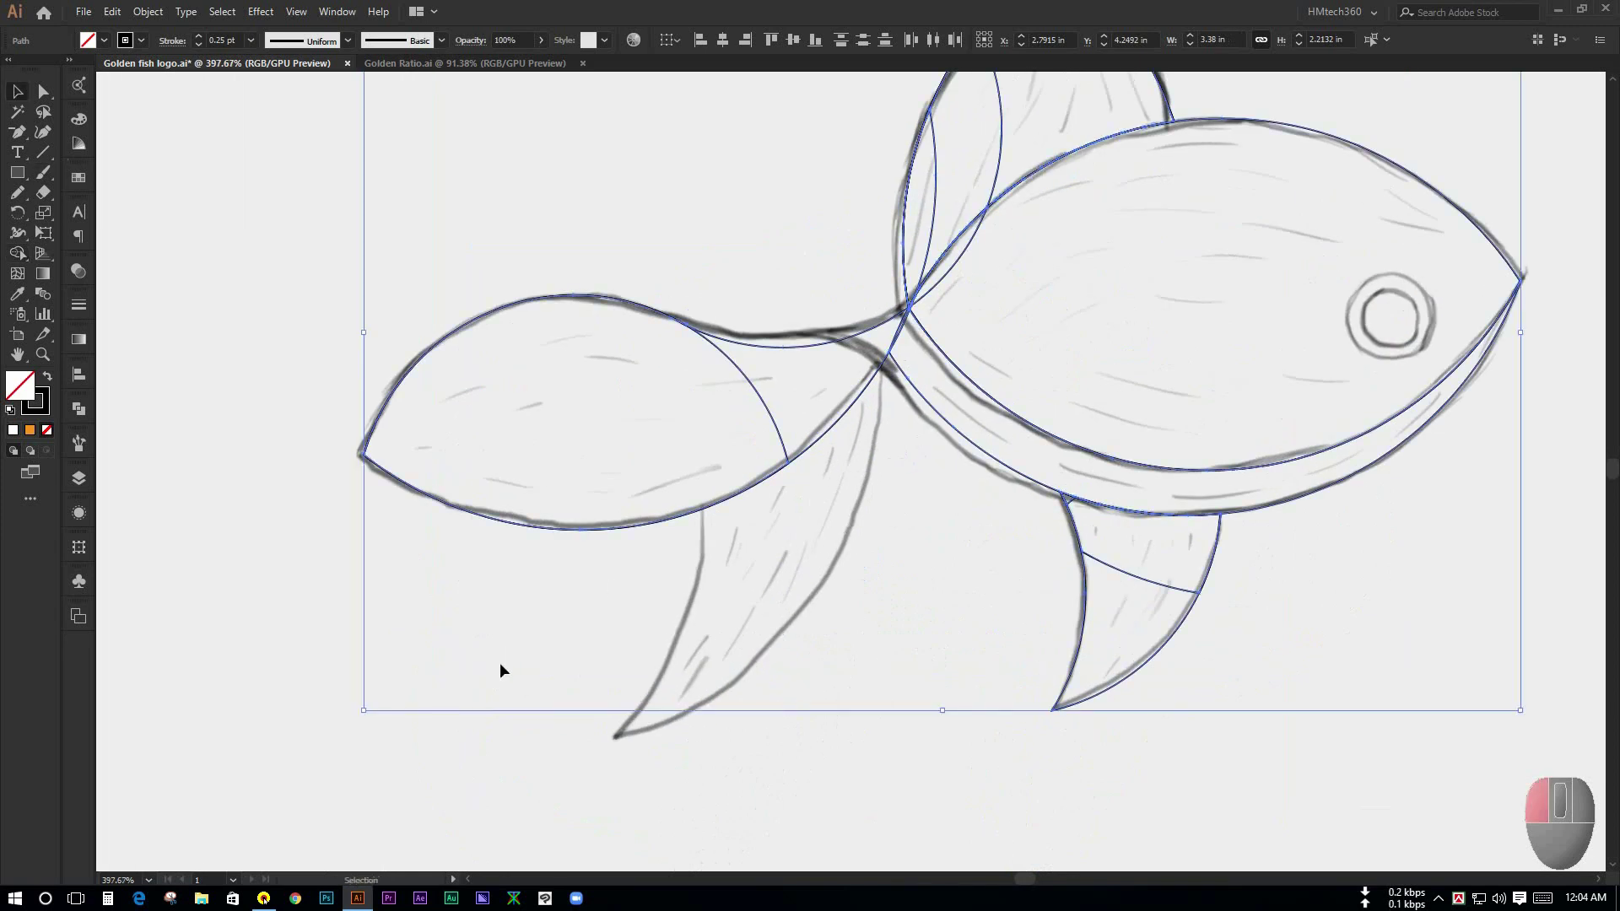
{"action": "left_click", "coordinate": [500, 663]}
Step: Copy the outermost circle of the set, 2.0706 in wide, onto the outer edge of the lower tail fin
{"action": "key", "text": "ctrl+space"}
{"action": "left_click_drag", "start_coordinate": [801, 604], "coordinate": [650, 549]}
{"action": "key", "text": "space"}
{"action": "left_click_drag", "start_coordinate": [737, 582], "coordinate": [540, 584]}
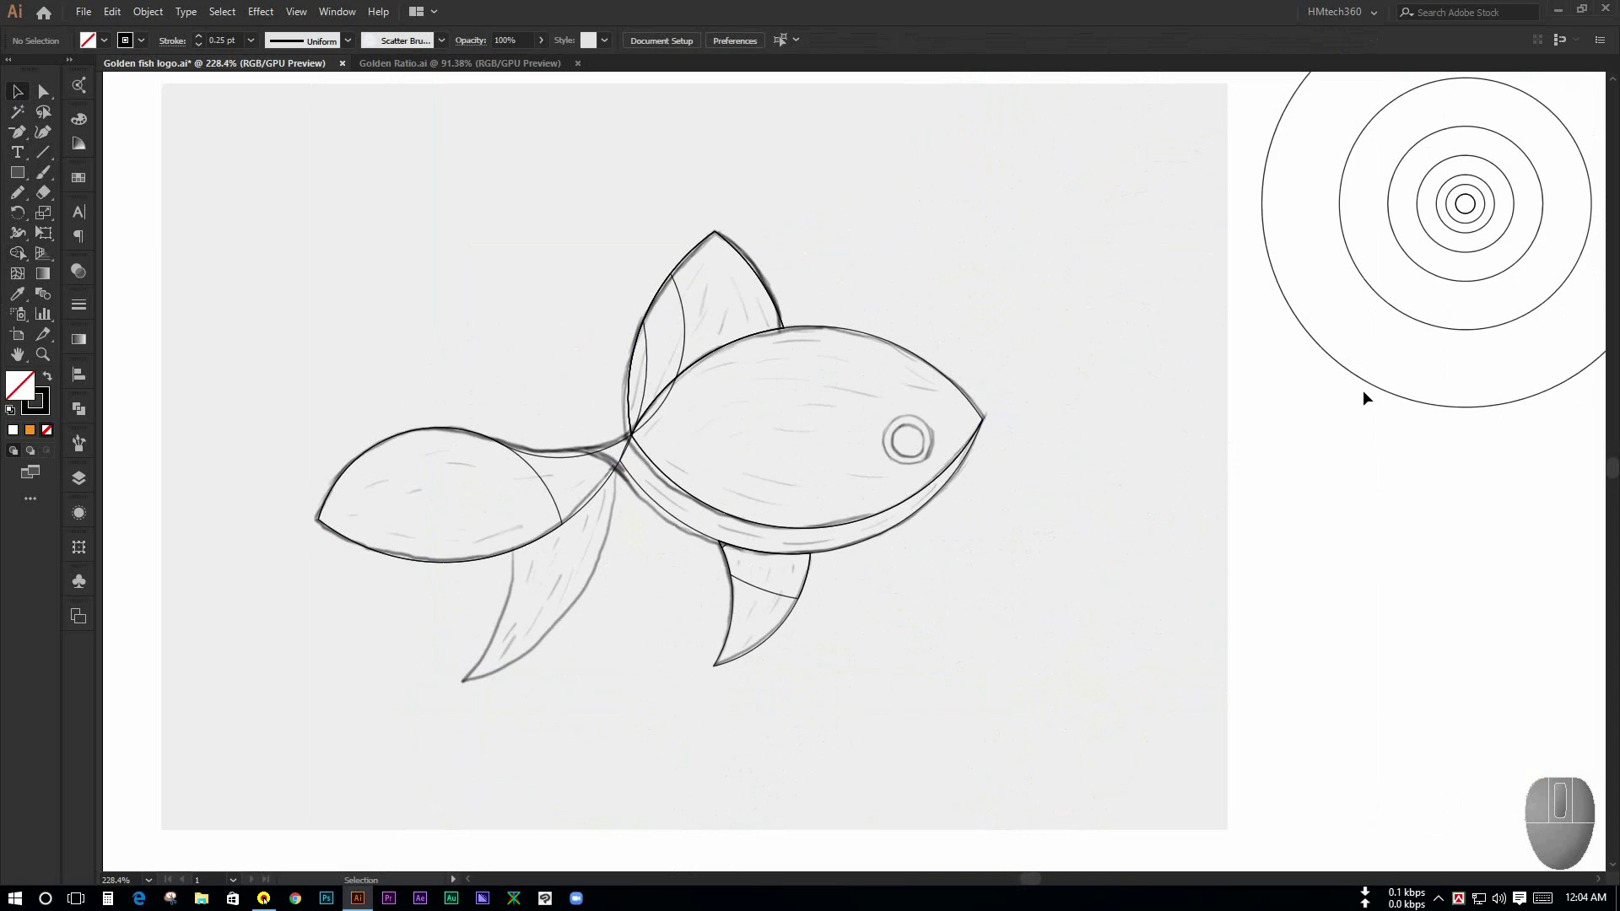
{"action": "left_click_drag", "start_coordinate": [1369, 385], "coordinate": [317, 668]}
{"action": "key", "text": "ctrl+space"}
{"action": "left_click_drag", "start_coordinate": [630, 506], "coordinate": [893, 594]}
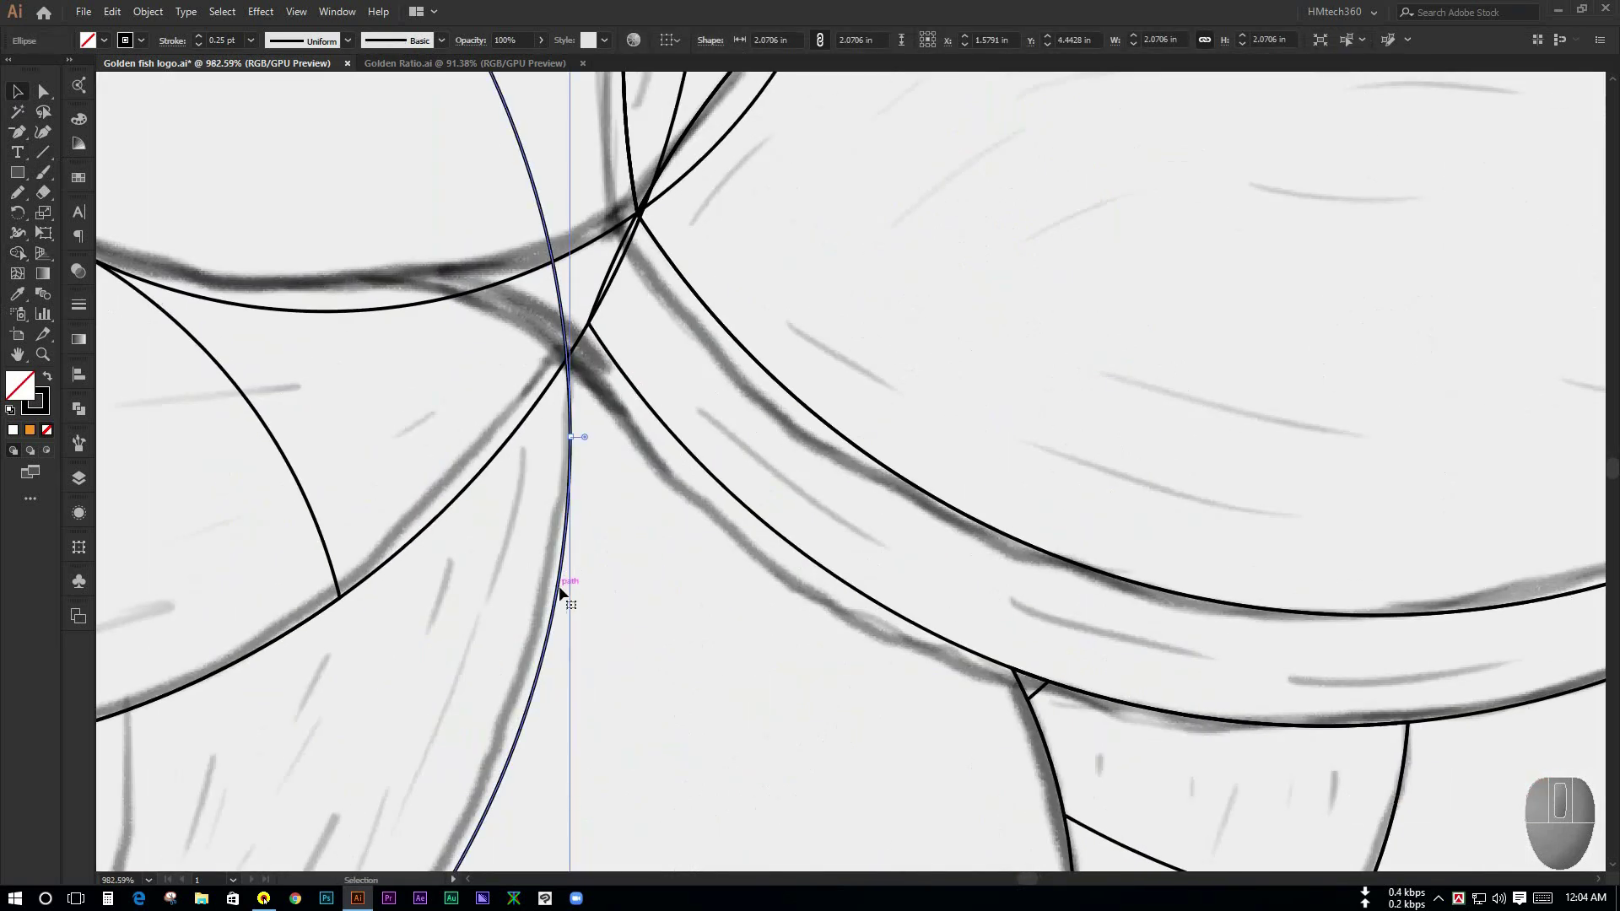
Step: Nudge the 2.0706 in circle so its arc meets the belly band's rear corner and follows the lower tail fin
{"action": "left_click_drag", "start_coordinate": [562, 581], "coordinate": [578, 560]}
{"action": "key", "text": "ctrl+space"}
{"action": "left_click_drag", "start_coordinate": [686, 704], "coordinate": [503, 564]}
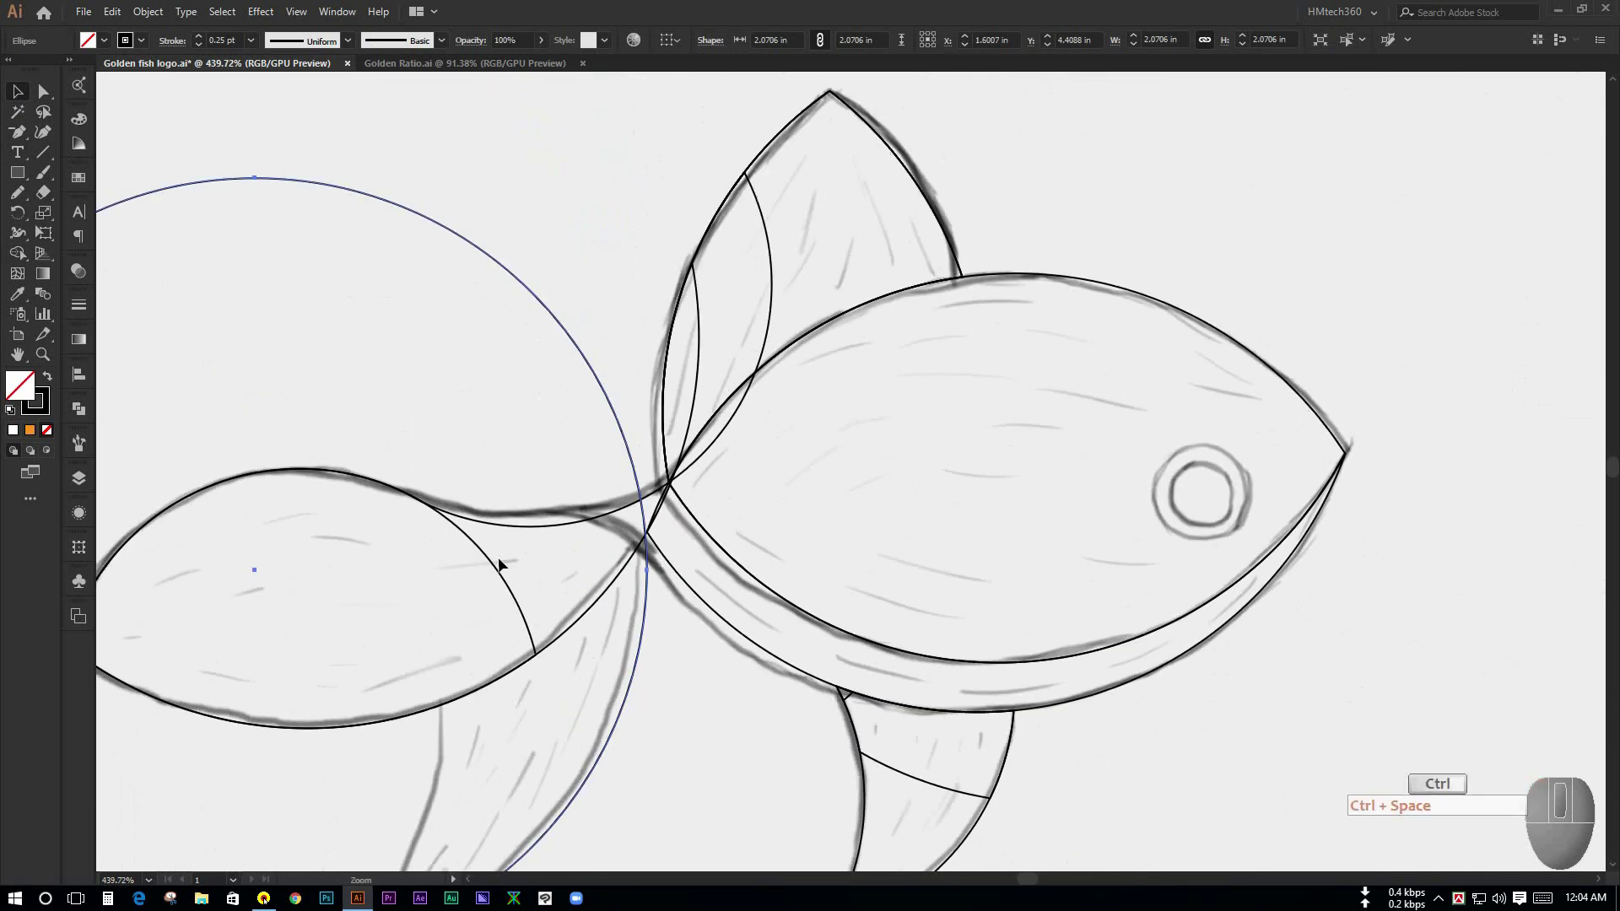
{"action": "key", "text": "space"}
{"action": "left_click_drag", "start_coordinate": [687, 787], "coordinate": [801, 561]}
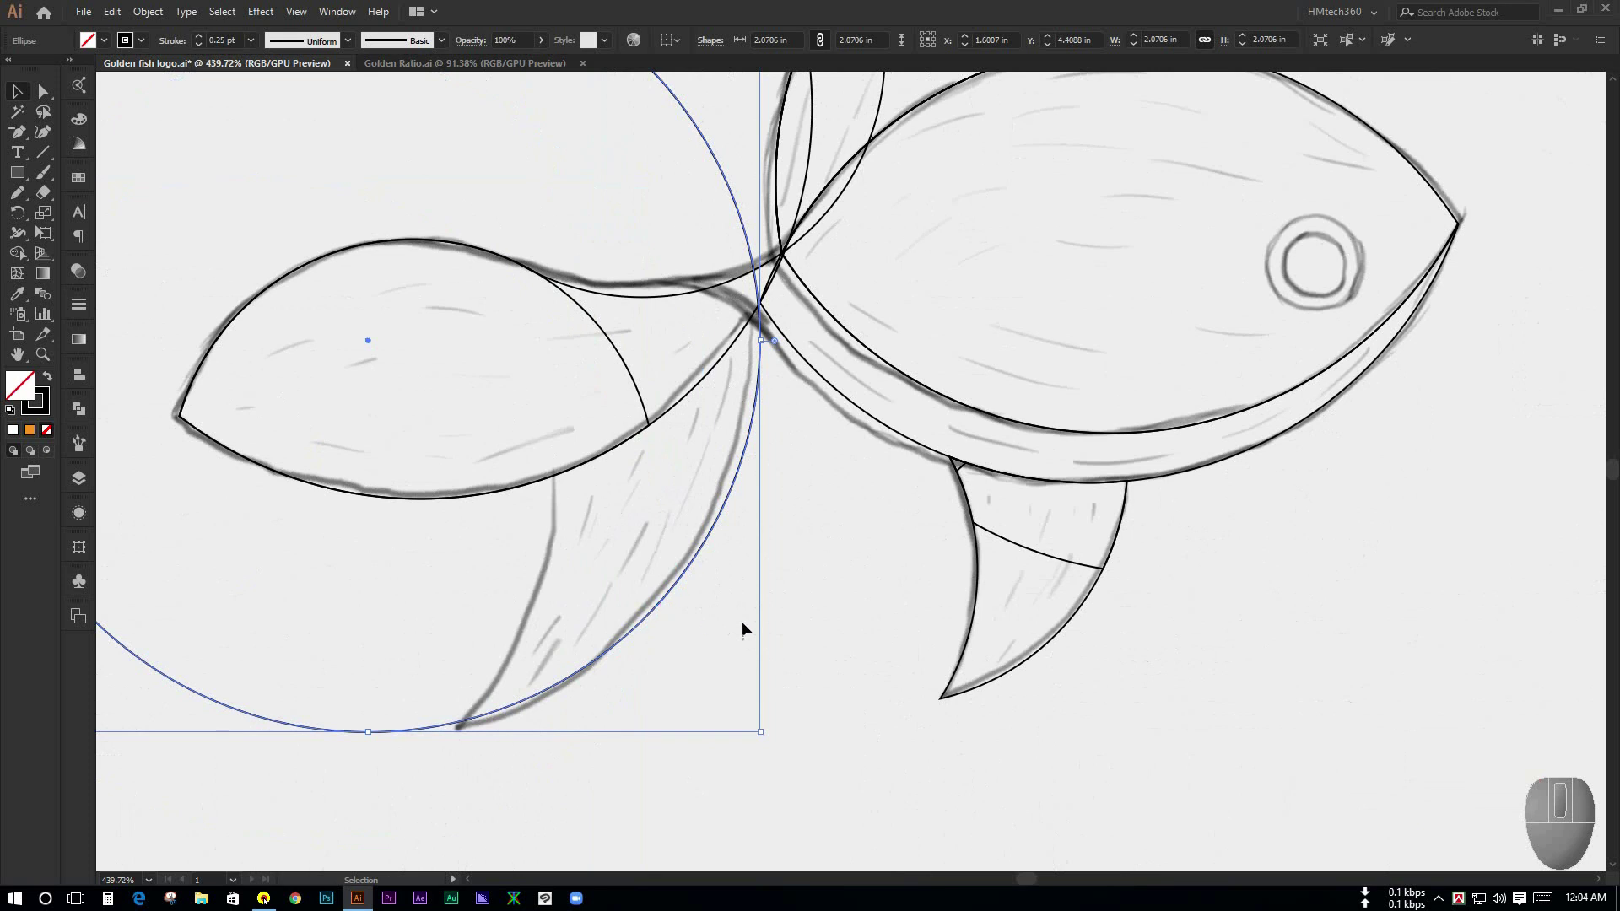
Step: Duplicate the 2.0706 in circle onto the inner edge of the lower tail fin
{"action": "key", "text": "space"}
{"action": "left_click_drag", "start_coordinate": [742, 621], "coordinate": [640, 631]}
{"action": "left_click", "coordinate": [854, 625]}
{"action": "key", "text": "ctrl+space"}
{"action": "left_click_drag", "start_coordinate": [937, 586], "coordinate": [737, 573]}
{"action": "key", "text": "space"}
{"action": "left_click_drag", "start_coordinate": [558, 712], "coordinate": [682, 609]}
{"action": "key", "text": "ctrl+space"}
{"action": "left_click_drag", "start_coordinate": [759, 513], "coordinate": [894, 732]}
Step: Try to shift both lower tail fin circles onto the sketched fin edges, and undo the move
{"action": "key", "text": "ctrl+space"}
{"action": "left_click_drag", "start_coordinate": [834, 411], "coordinate": [990, 638]}
{"action": "key", "text": "space"}
{"action": "left_click_drag", "start_coordinate": [875, 391], "coordinate": [891, 564]}
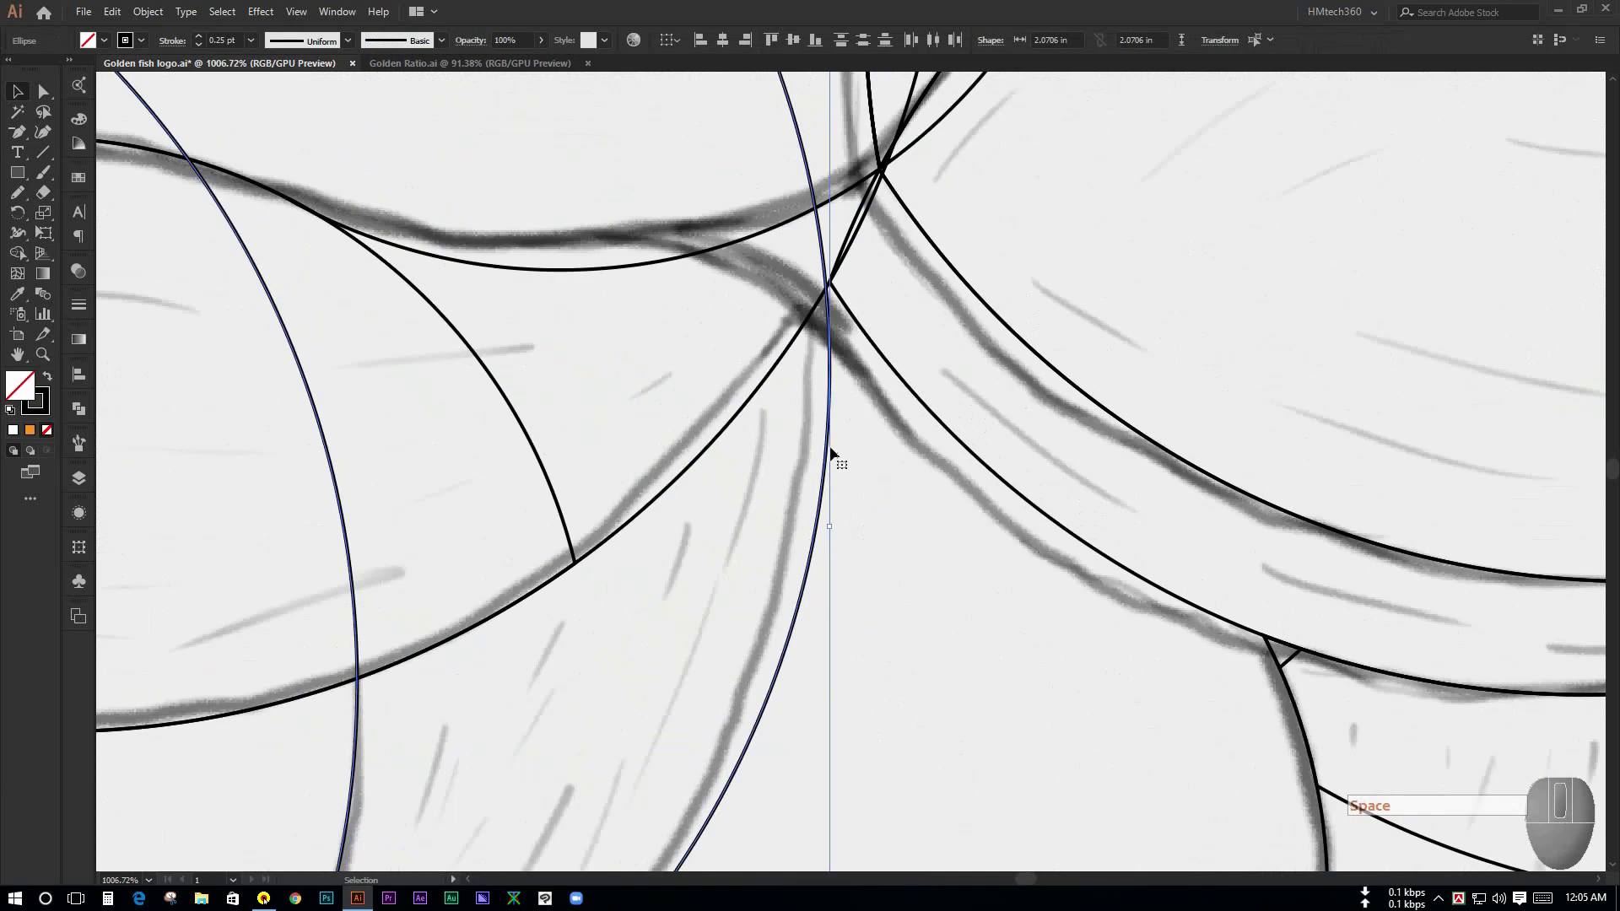
{"action": "left_click_drag", "start_coordinate": [831, 453], "coordinate": [818, 486]}
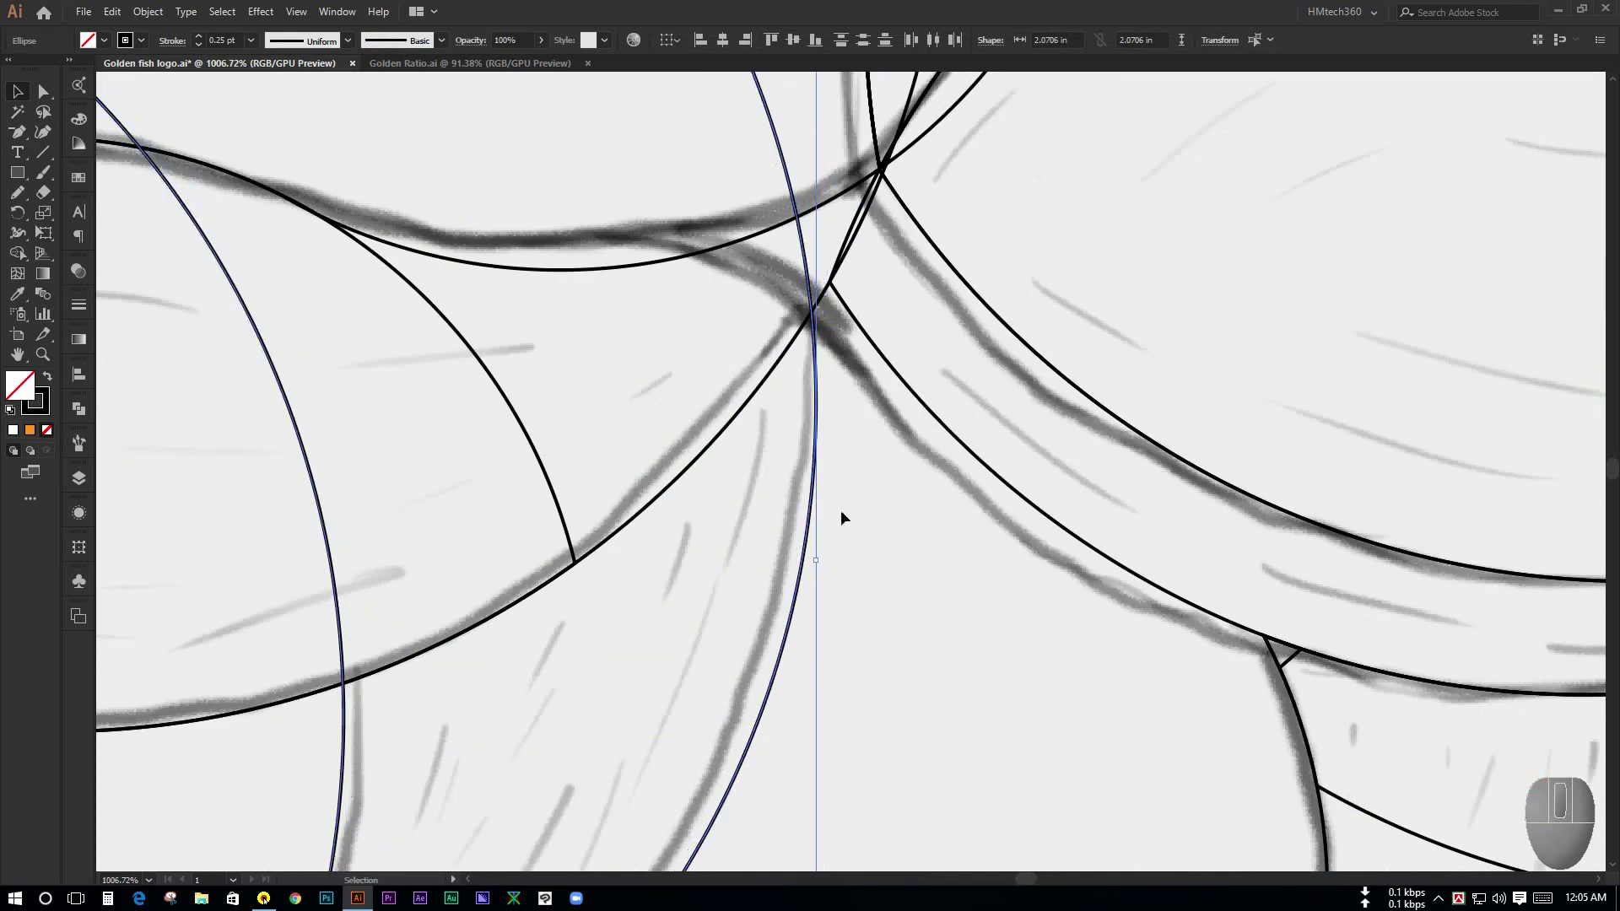
{"action": "key", "text": "ctrl+z"}
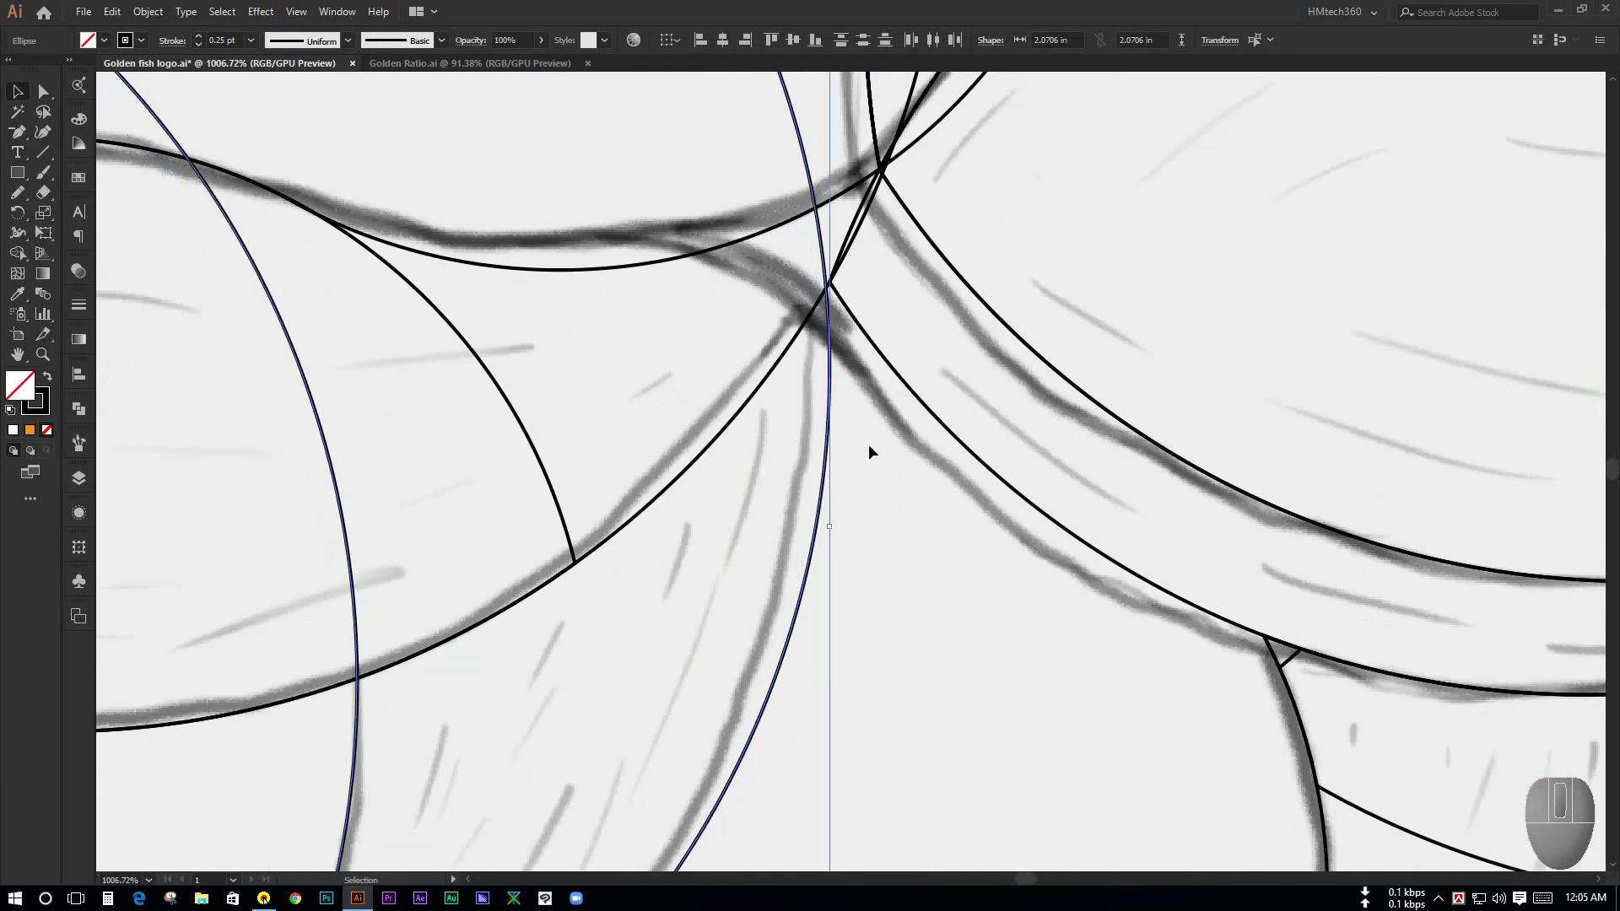
Step: Nudge both lower tail fin circles together so the outer arc passes through the belly band's rear corner
{"action": "key", "text": "ctrl+space"}
{"action": "left_click_drag", "start_coordinate": [872, 451], "coordinate": [1071, 566]}
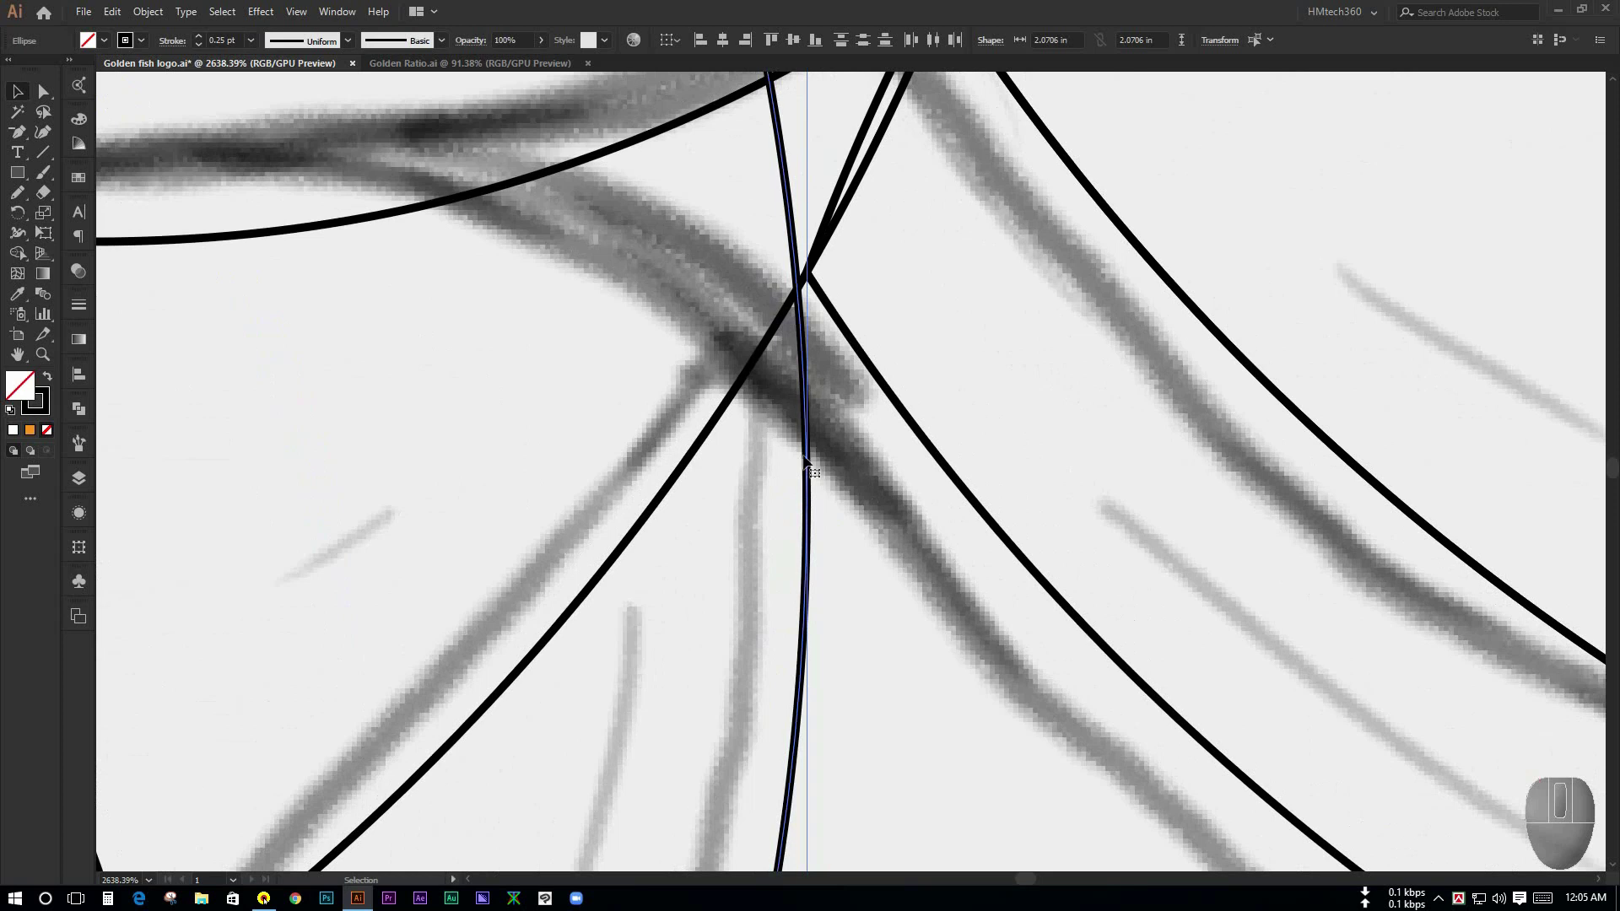
{"action": "left_click_drag", "start_coordinate": [804, 457], "coordinate": [814, 443]}
{"action": "left_click", "coordinate": [935, 641]}
{"action": "key", "text": "ctrl+space"}
{"action": "left_click_drag", "start_coordinate": [935, 641], "coordinate": [498, 387]}
Step: Select all shapes and remove the outer region of the lower tail fin's inner-edge circle with Shape Builder
{"action": "key", "text": "space"}
{"action": "left_click_drag", "start_coordinate": [1026, 638], "coordinate": [1026, 638]}
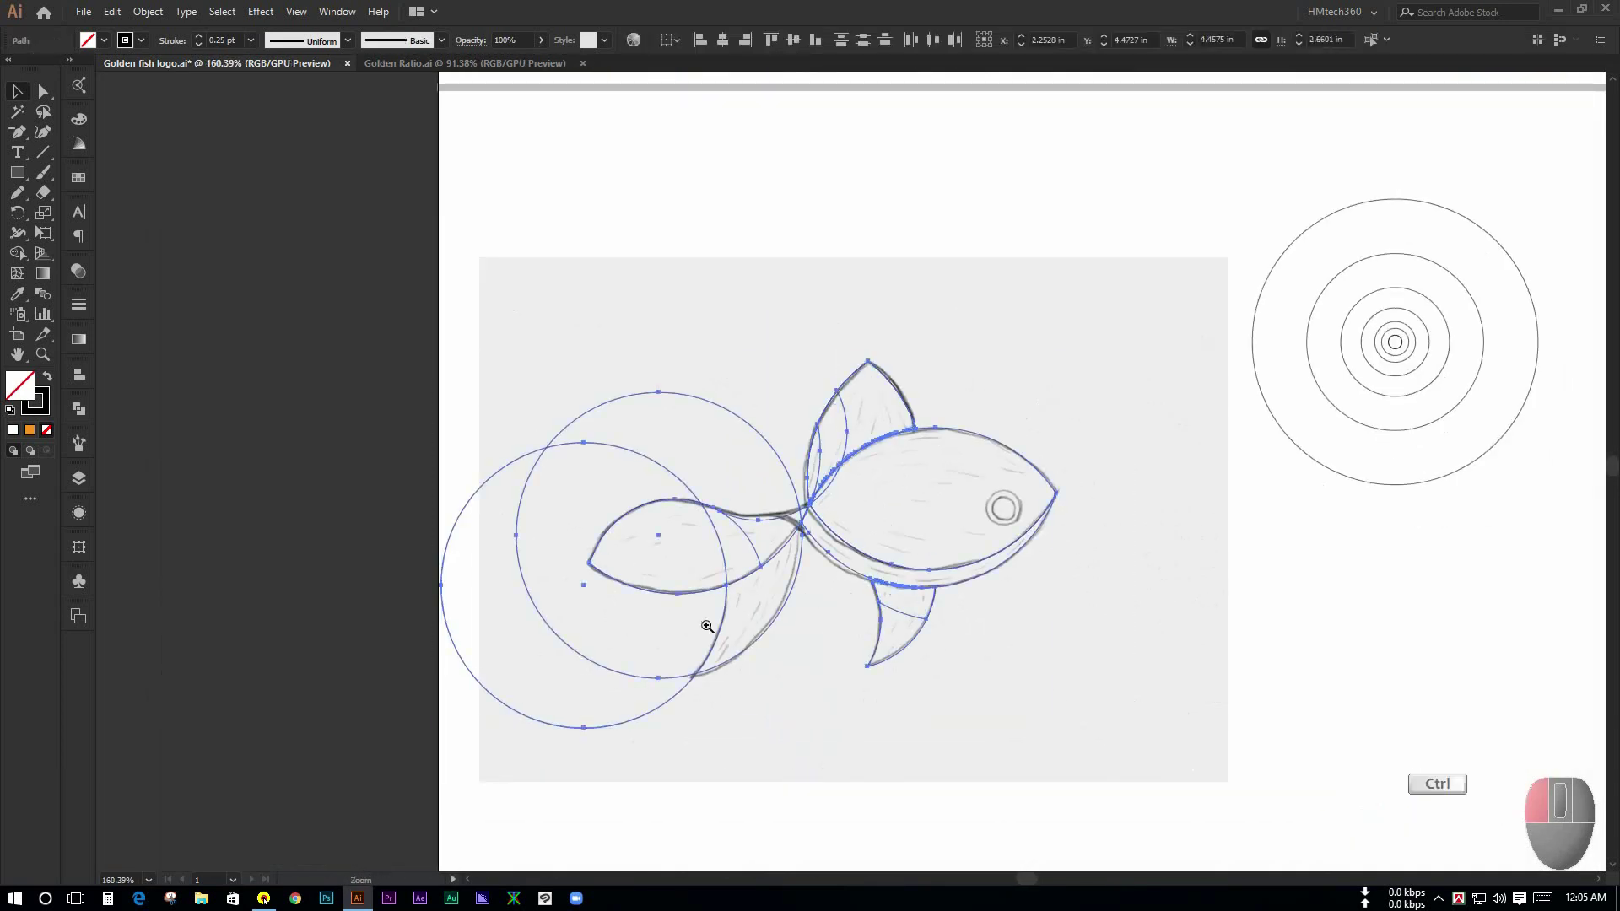
{"action": "key", "text": "ctrl+space"}
{"action": "left_click_drag", "start_coordinate": [707, 625], "coordinate": [903, 625]}
{"action": "left_click", "coordinate": [18, 253]}
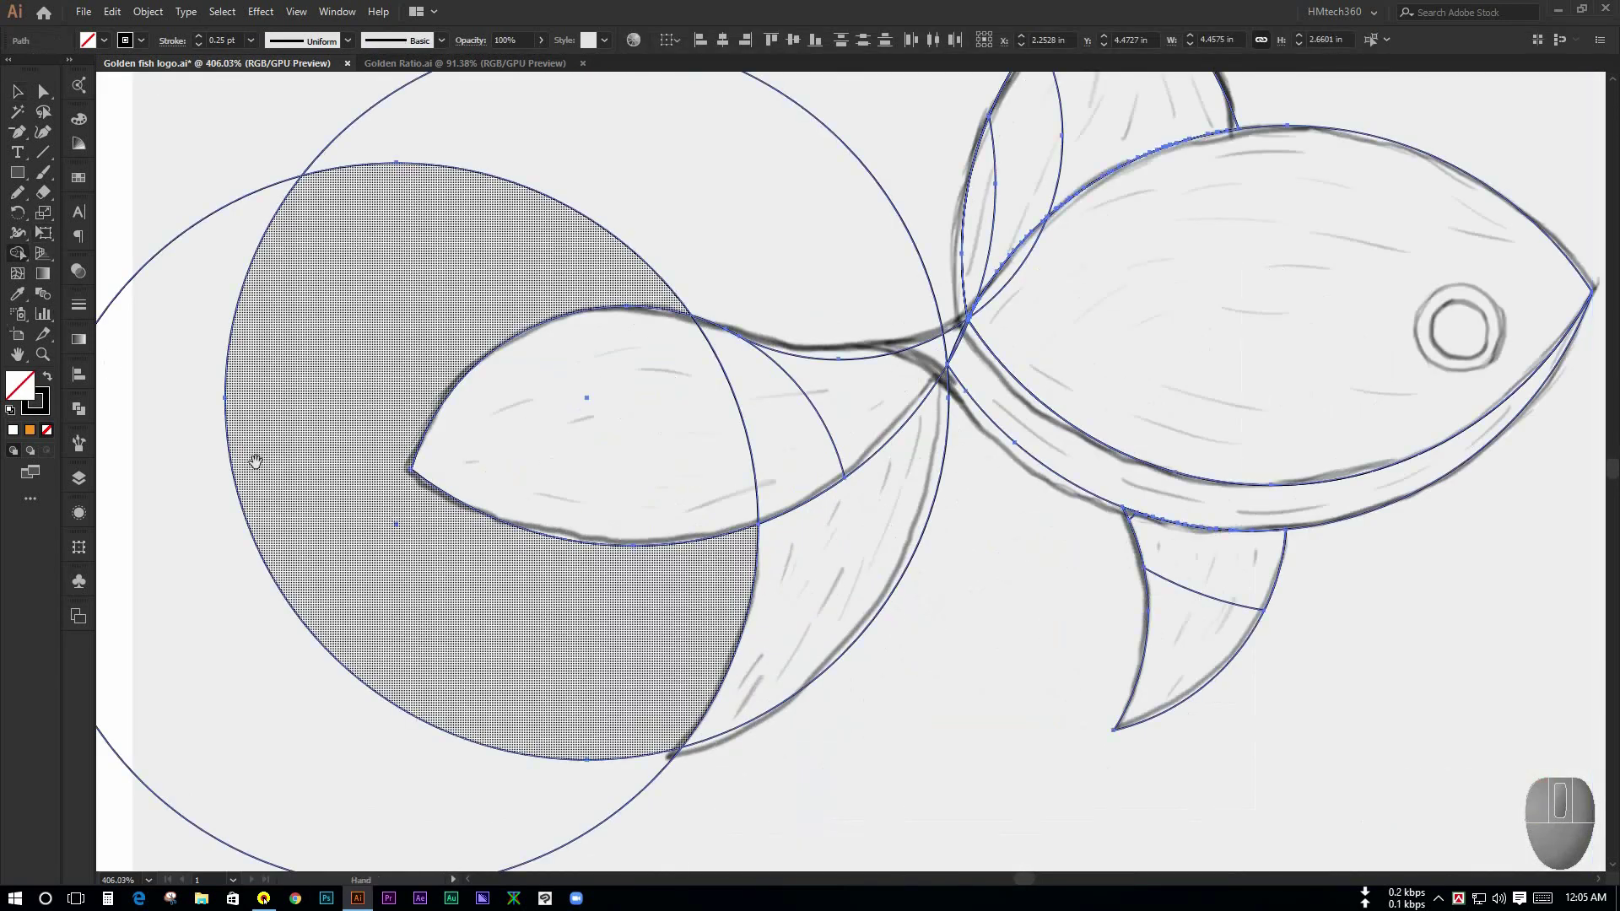
{"action": "key", "text": "space"}
{"action": "left_click_drag", "start_coordinate": [253, 459], "coordinate": [337, 333]}
{"action": "key", "text": "alt"}
{"action": "left_click_drag", "start_coordinate": [244, 716], "coordinate": [390, 590]}
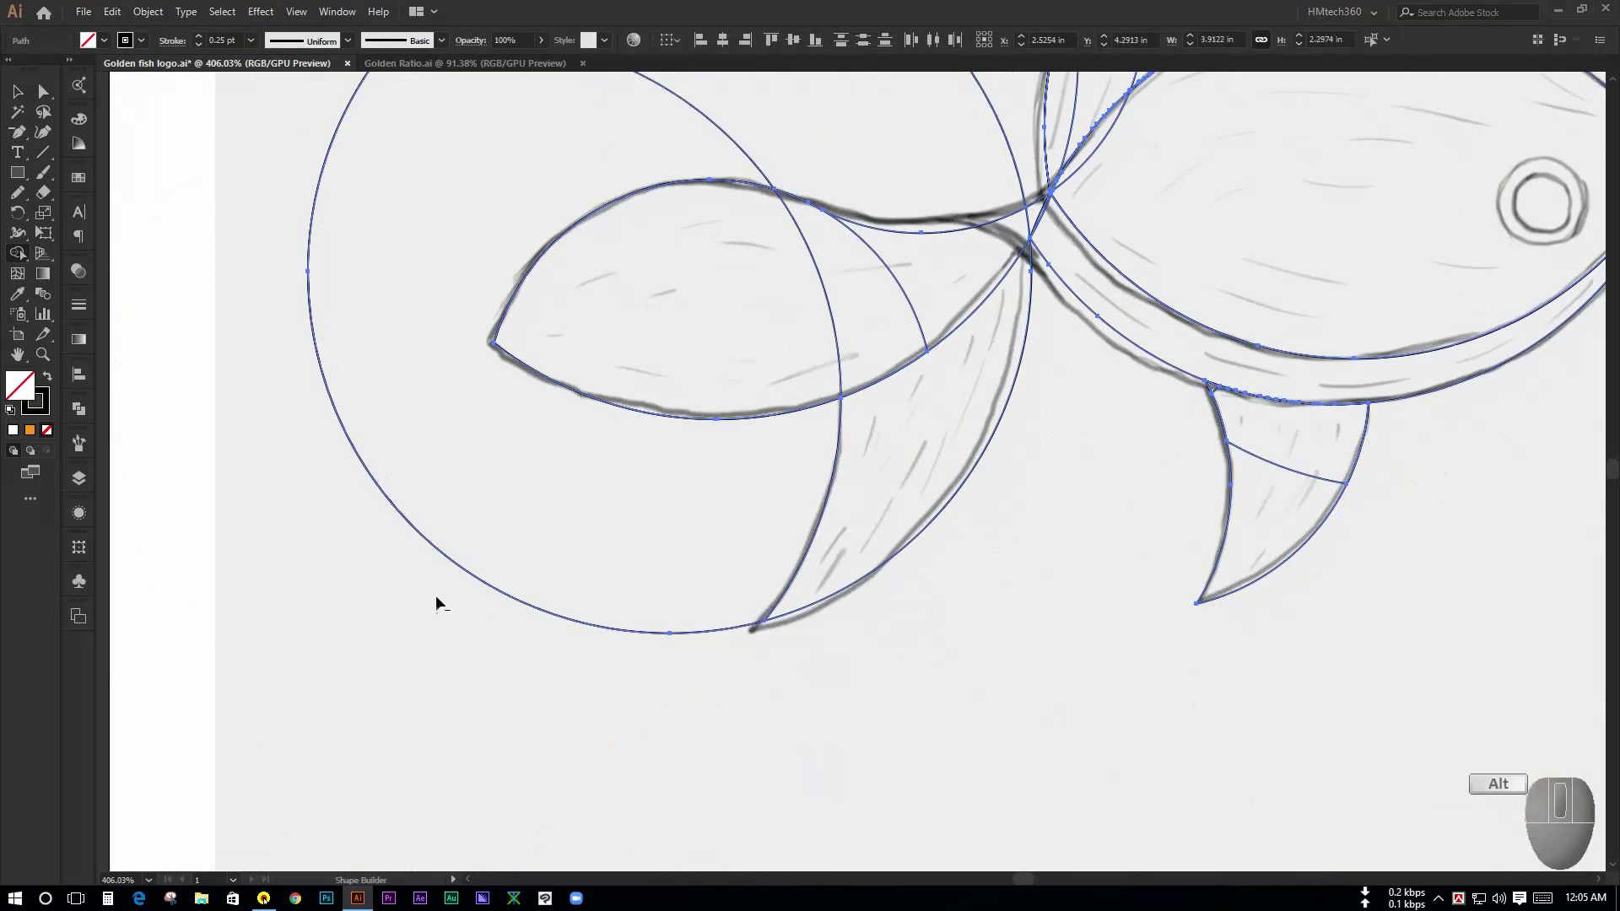
Step: Remove the remaining regions of the lower tail fin's outer-edge circle below and above the tail lobe
{"action": "left_click_drag", "start_coordinate": [302, 644], "coordinate": [509, 545]}
{"action": "key", "text": "space"}
{"action": "left_click_drag", "start_coordinate": [624, 536], "coordinate": [510, 816]}
{"action": "key", "text": "alt"}
{"action": "left_click_drag", "start_coordinate": [403, 369], "coordinate": [731, 226]}
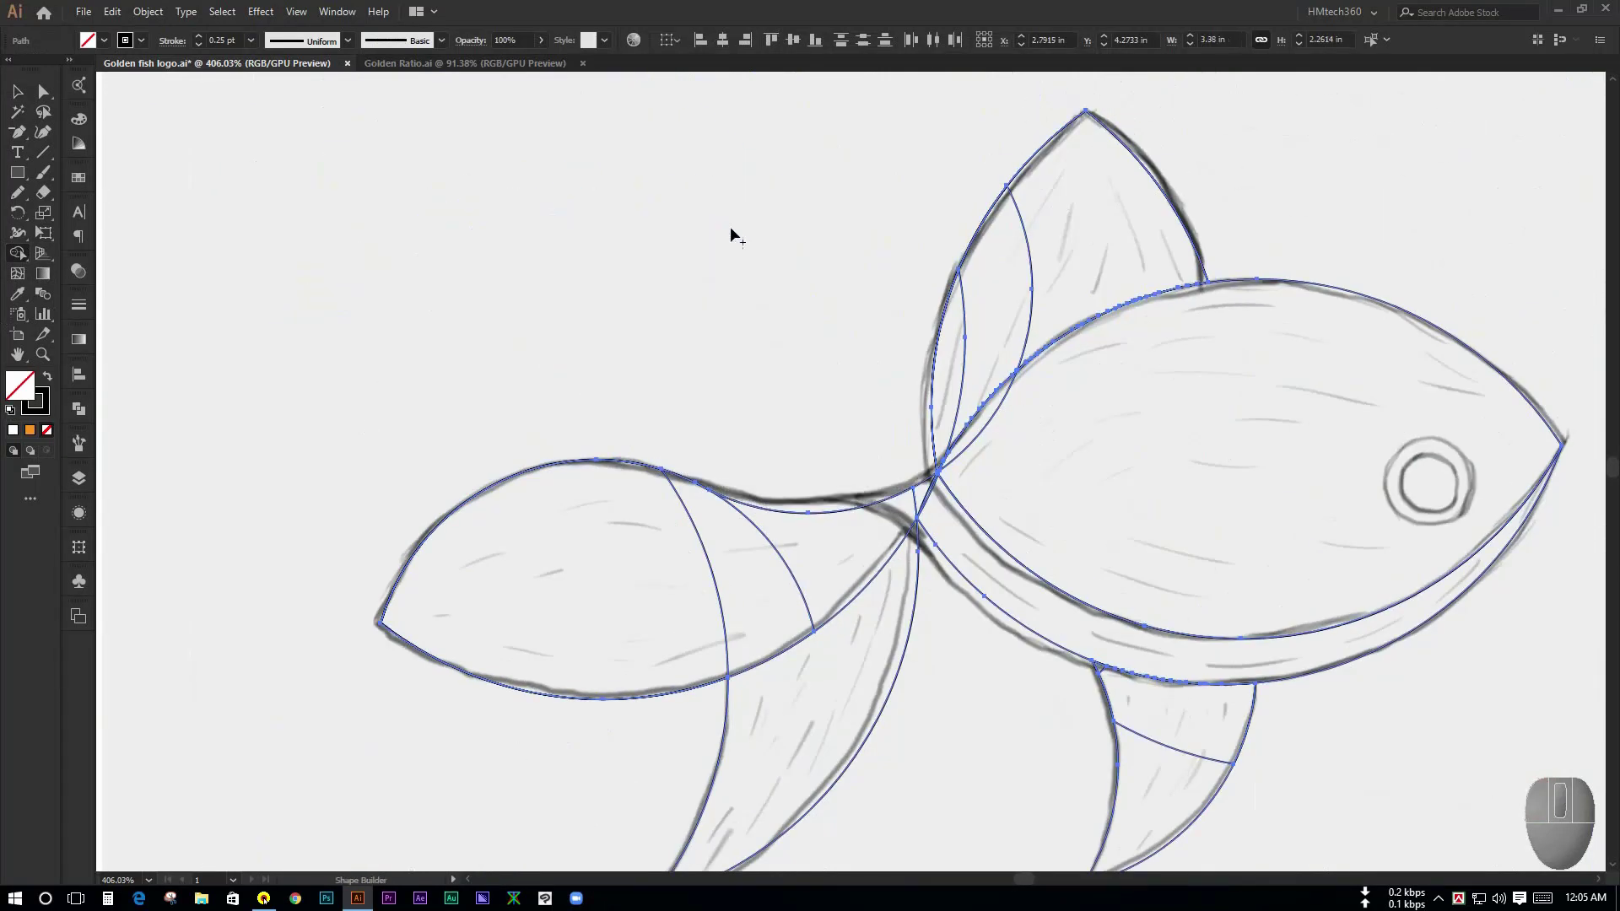
Step: Merge the small triangle beneath the belly band into the upper section of the belly fin
{"action": "key", "text": "ctrl+space"}
{"action": "mouse_move", "coordinate": [655, 340]}
{"action": "left_mouse_down"}
{"action": "mouse_move", "coordinate": [808, 437]}
{"action": "mouse_move", "coordinate": [548, 187]}
{"action": "mouse_move", "coordinate": [553, 227]}
{"action": "mouse_move", "coordinate": [688, 275]}
{"action": "mouse_move", "coordinate": [568, 195]}
{"action": "left_mouse_up"}
{"action": "left_click_drag", "start_coordinate": [753, 194], "coordinate": [409, 322]}
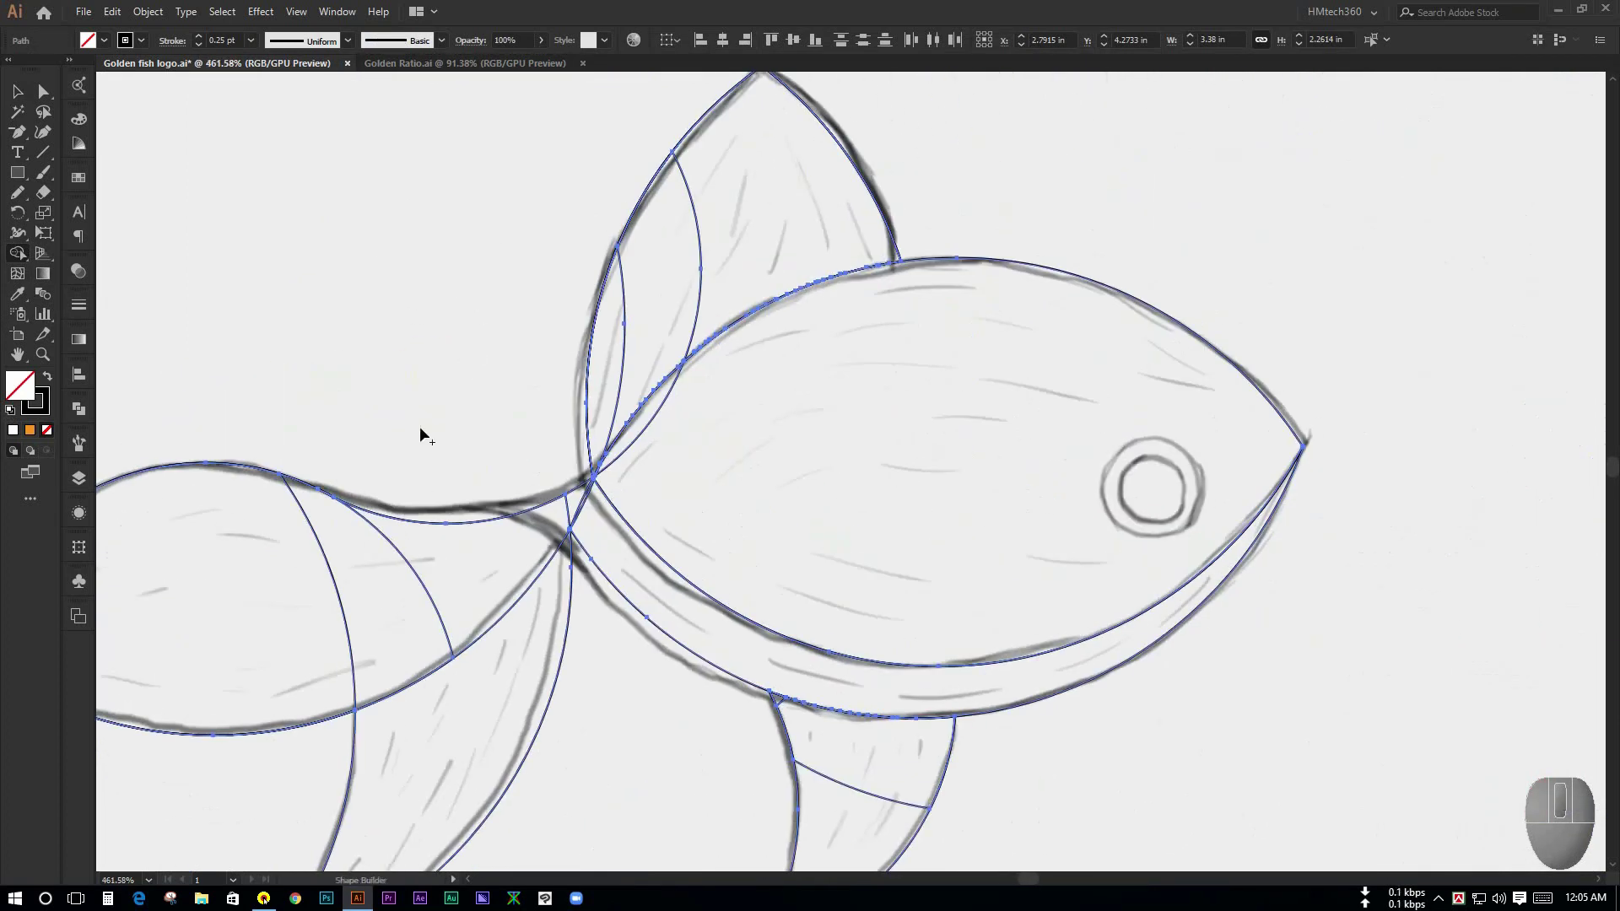
{"action": "left_click_drag", "start_coordinate": [481, 389], "coordinate": [469, 166]}
{"action": "left_click_drag", "start_coordinate": [868, 581], "coordinate": [1013, 647]}
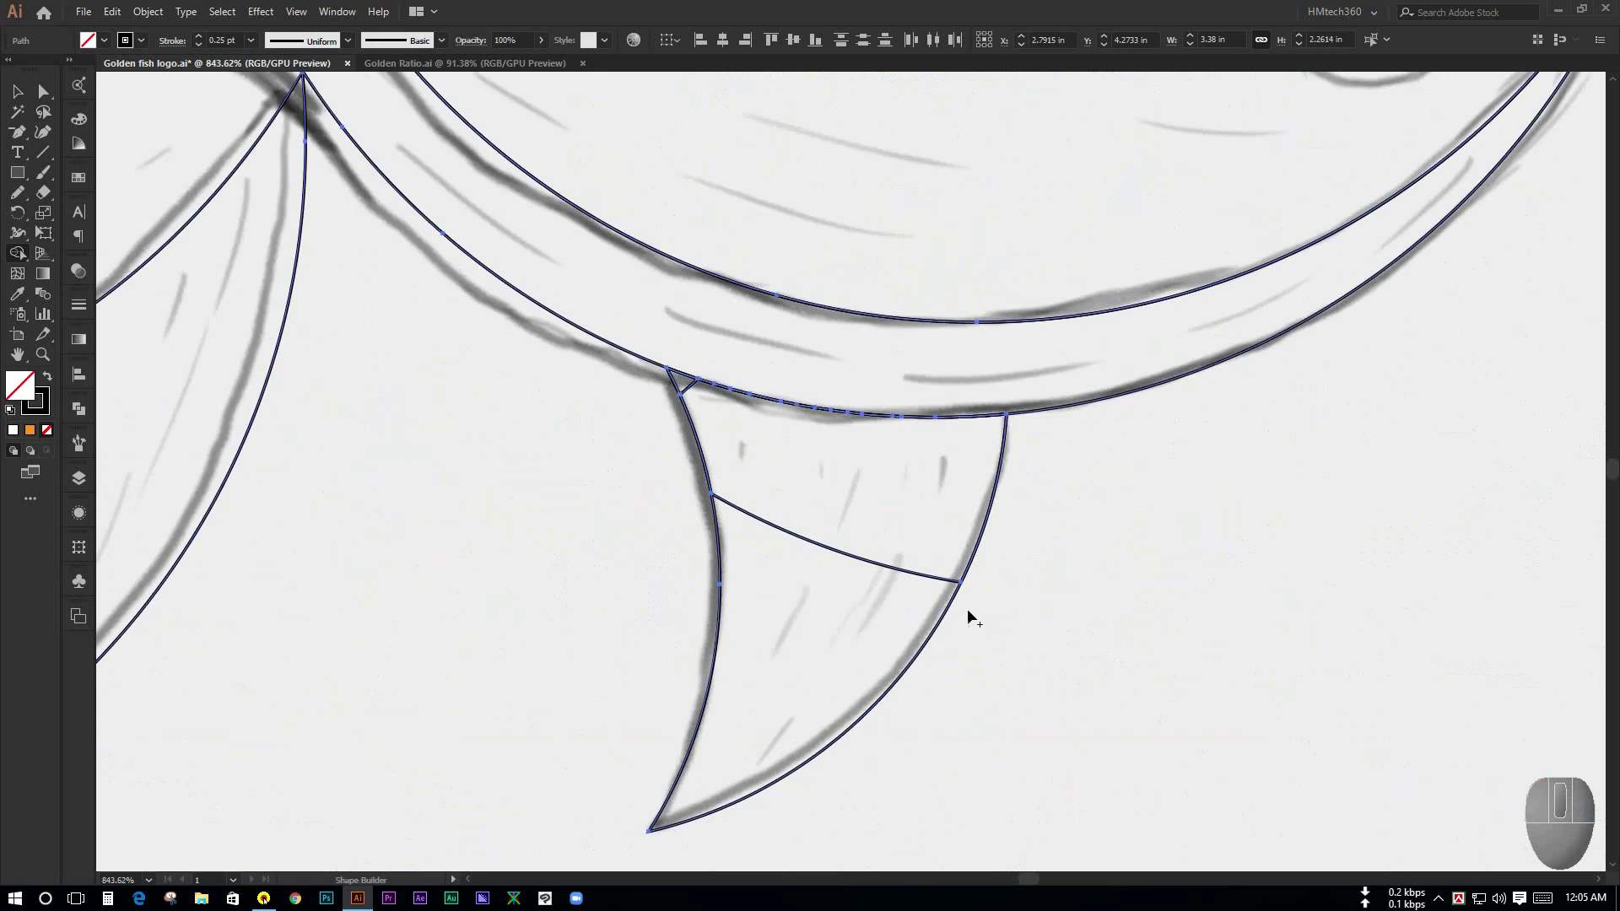
{"action": "left_click_drag", "start_coordinate": [789, 394], "coordinate": [669, 446]}
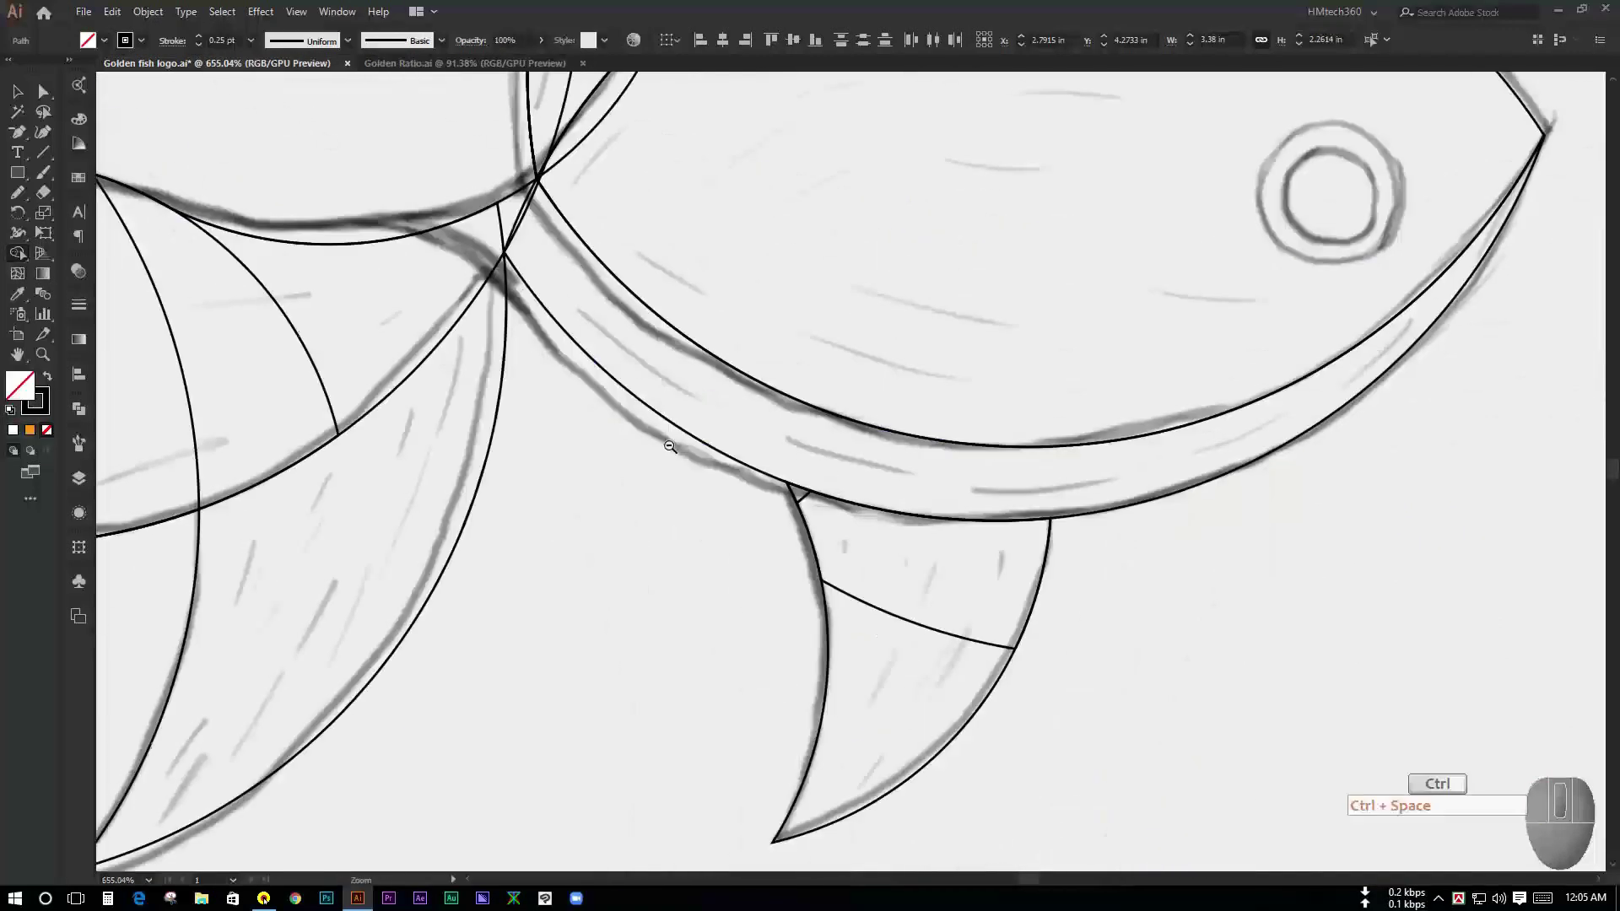
{"action": "left_click_drag", "start_coordinate": [780, 511], "coordinate": [996, 591]}
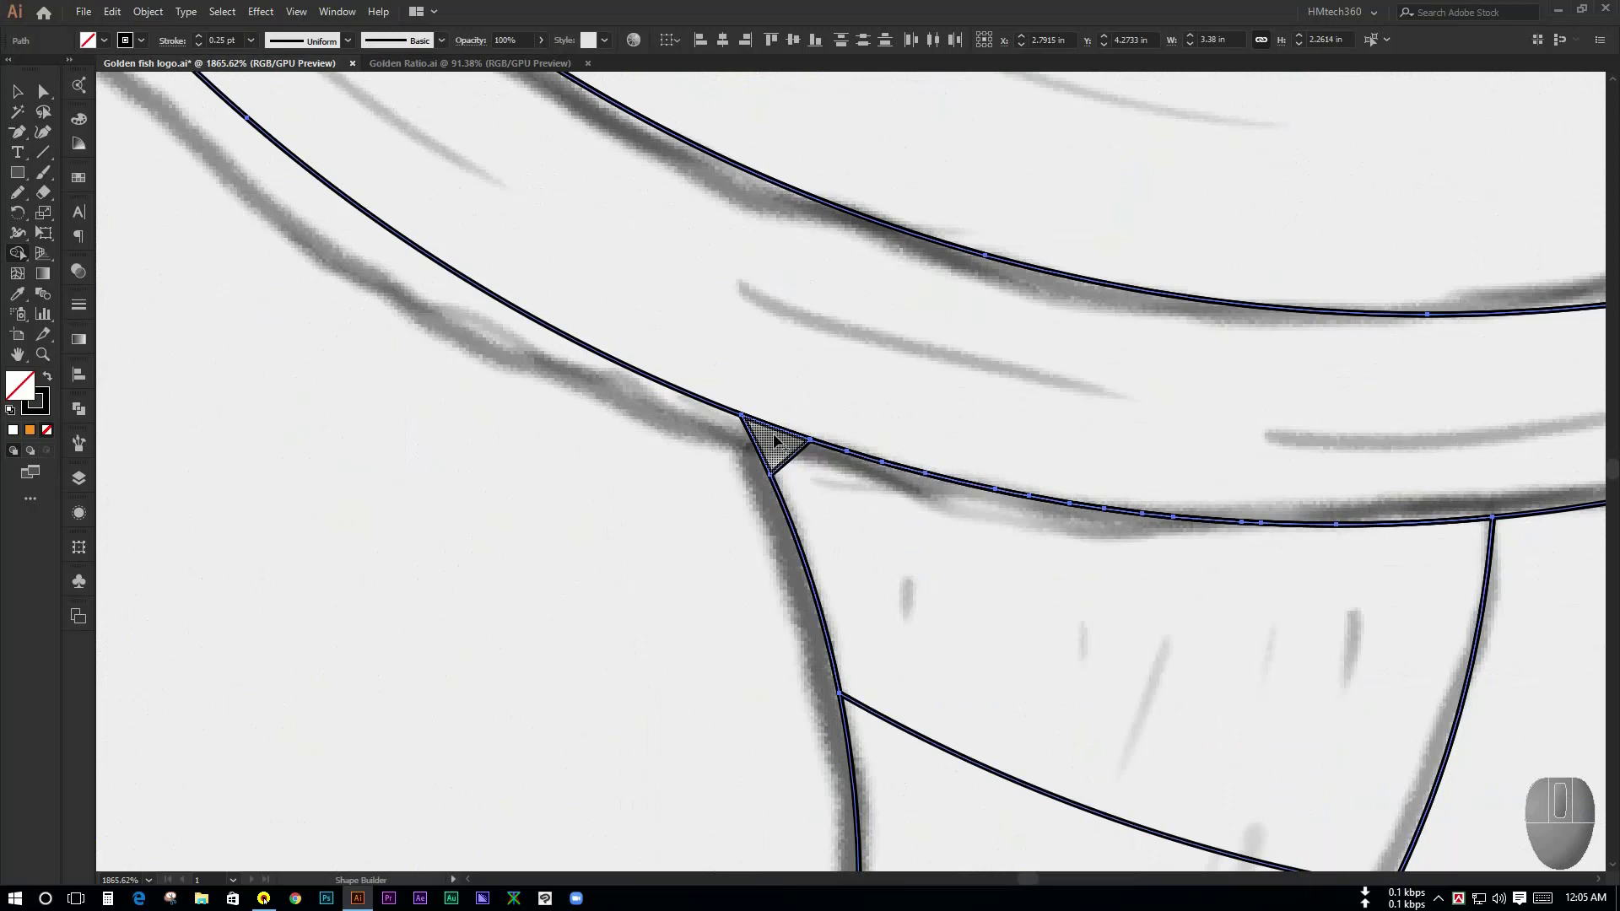
{"action": "left_click_drag", "start_coordinate": [775, 439], "coordinate": [935, 571]}
Step: Merge the split pieces of the large tail lobe, and join the slivers near the body to the tail's connecting section
{"action": "left_click_drag", "start_coordinate": [1067, 634], "coordinate": [699, 251]}
{"action": "mouse_move", "coordinate": [827, 344]}
{"action": "left_mouse_down"}
{"action": "mouse_move", "coordinate": [587, 247]}
{"action": "mouse_move", "coordinate": [448, 265]}
{"action": "mouse_move", "coordinate": [853, 397]}
{"action": "left_mouse_up"}
{"action": "mouse_move", "coordinate": [458, 248]}
{"action": "left_mouse_down"}
{"action": "mouse_move", "coordinate": [465, 407]}
{"action": "mouse_move", "coordinate": [647, 377]}
{"action": "left_mouse_up"}
{"action": "left_click_drag", "start_coordinate": [516, 368], "coordinate": [434, 606]}
{"action": "left_click_drag", "start_coordinate": [775, 475], "coordinate": [813, 444]}
{"action": "left_click_drag", "start_coordinate": [918, 384], "coordinate": [1110, 452]}
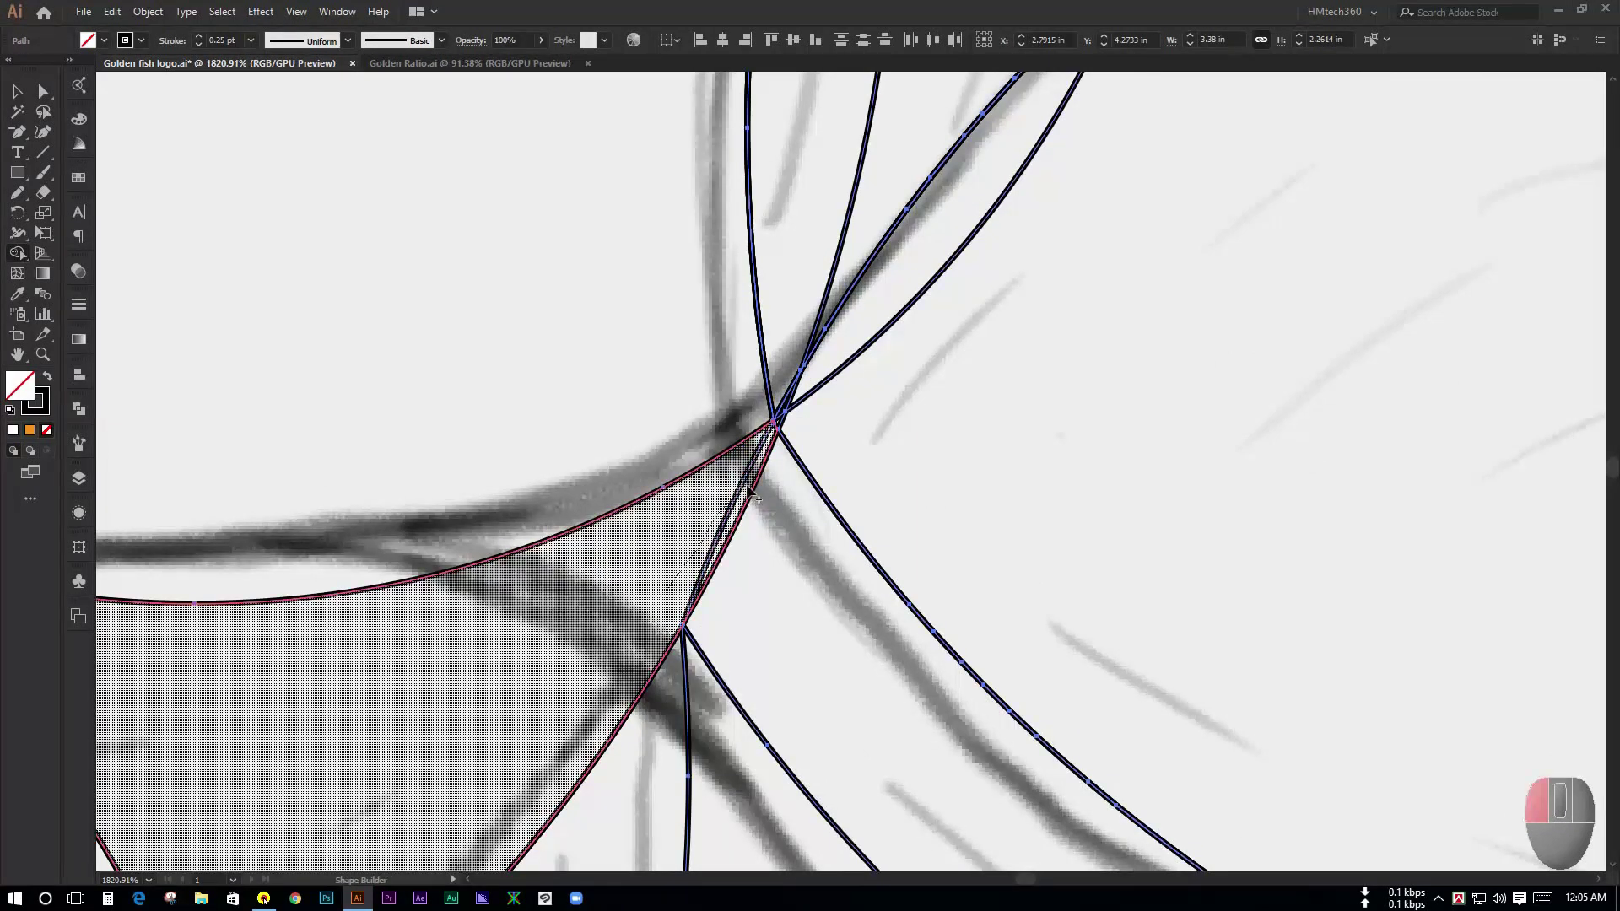
{"action": "left_click_drag", "start_coordinate": [676, 549], "coordinate": [542, 647]}
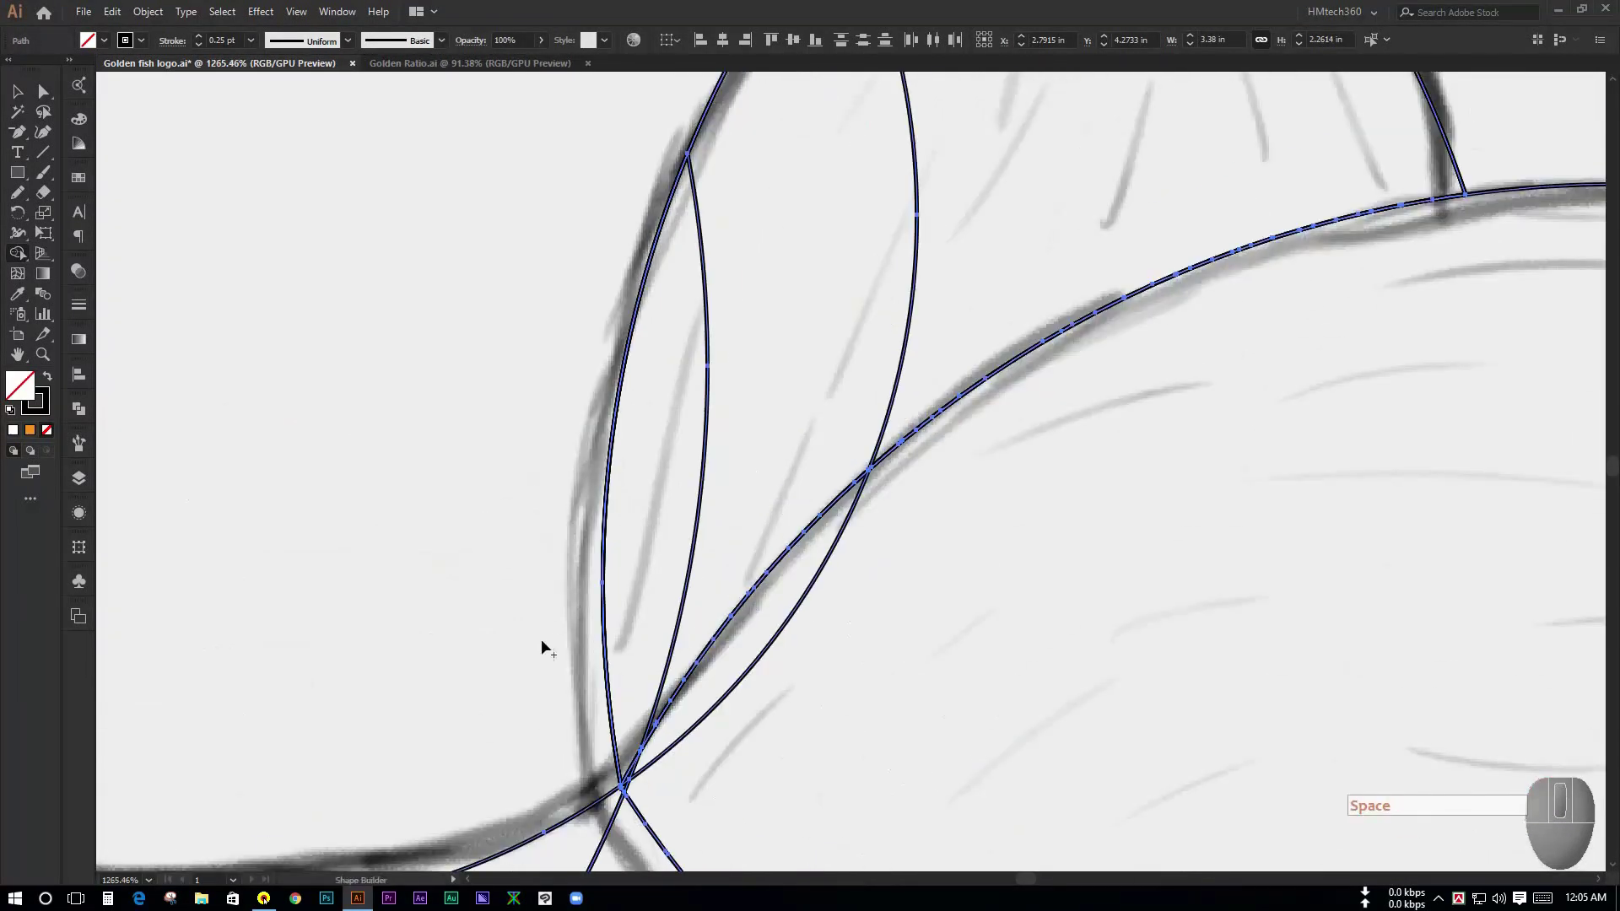
Step: Merge the slice cut off below the dorsal fin back into the fish's main body
{"action": "left_click_drag", "start_coordinate": [768, 301], "coordinate": [550, 288]}
{"action": "left_click_drag", "start_coordinate": [970, 496], "coordinate": [767, 459]}
{"action": "left_click_drag", "start_coordinate": [941, 478], "coordinate": [684, 402]}
{"action": "left_click_drag", "start_coordinate": [654, 458], "coordinate": [582, 531]}
{"action": "left_click_drag", "start_coordinate": [869, 334], "coordinate": [769, 345]}
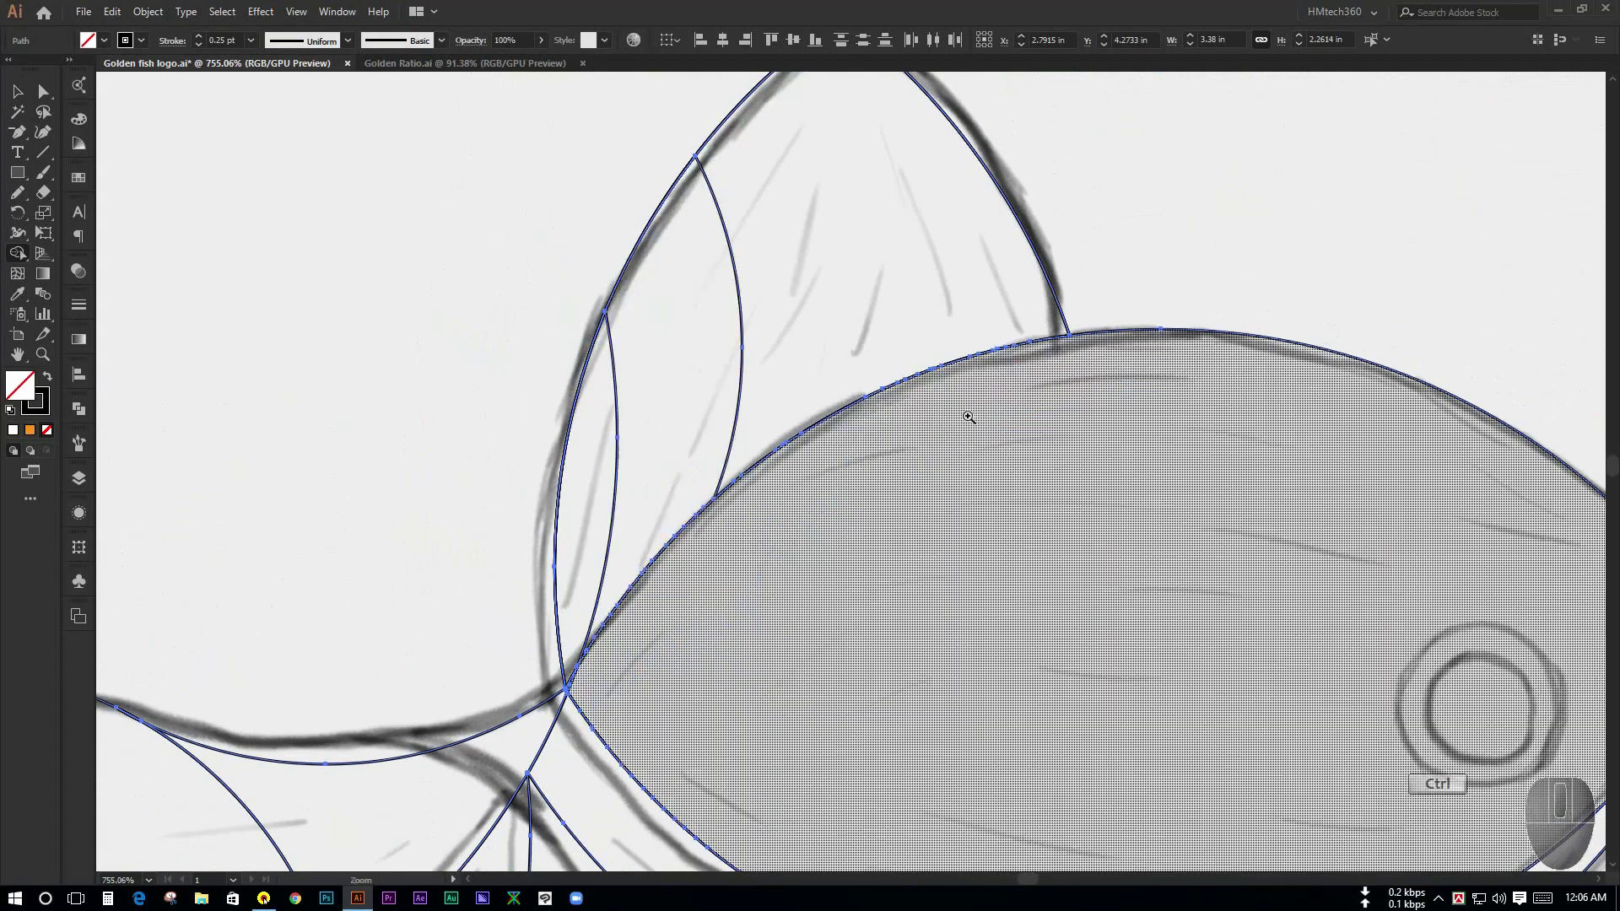
{"action": "left_click_drag", "start_coordinate": [970, 409], "coordinate": [752, 361]}
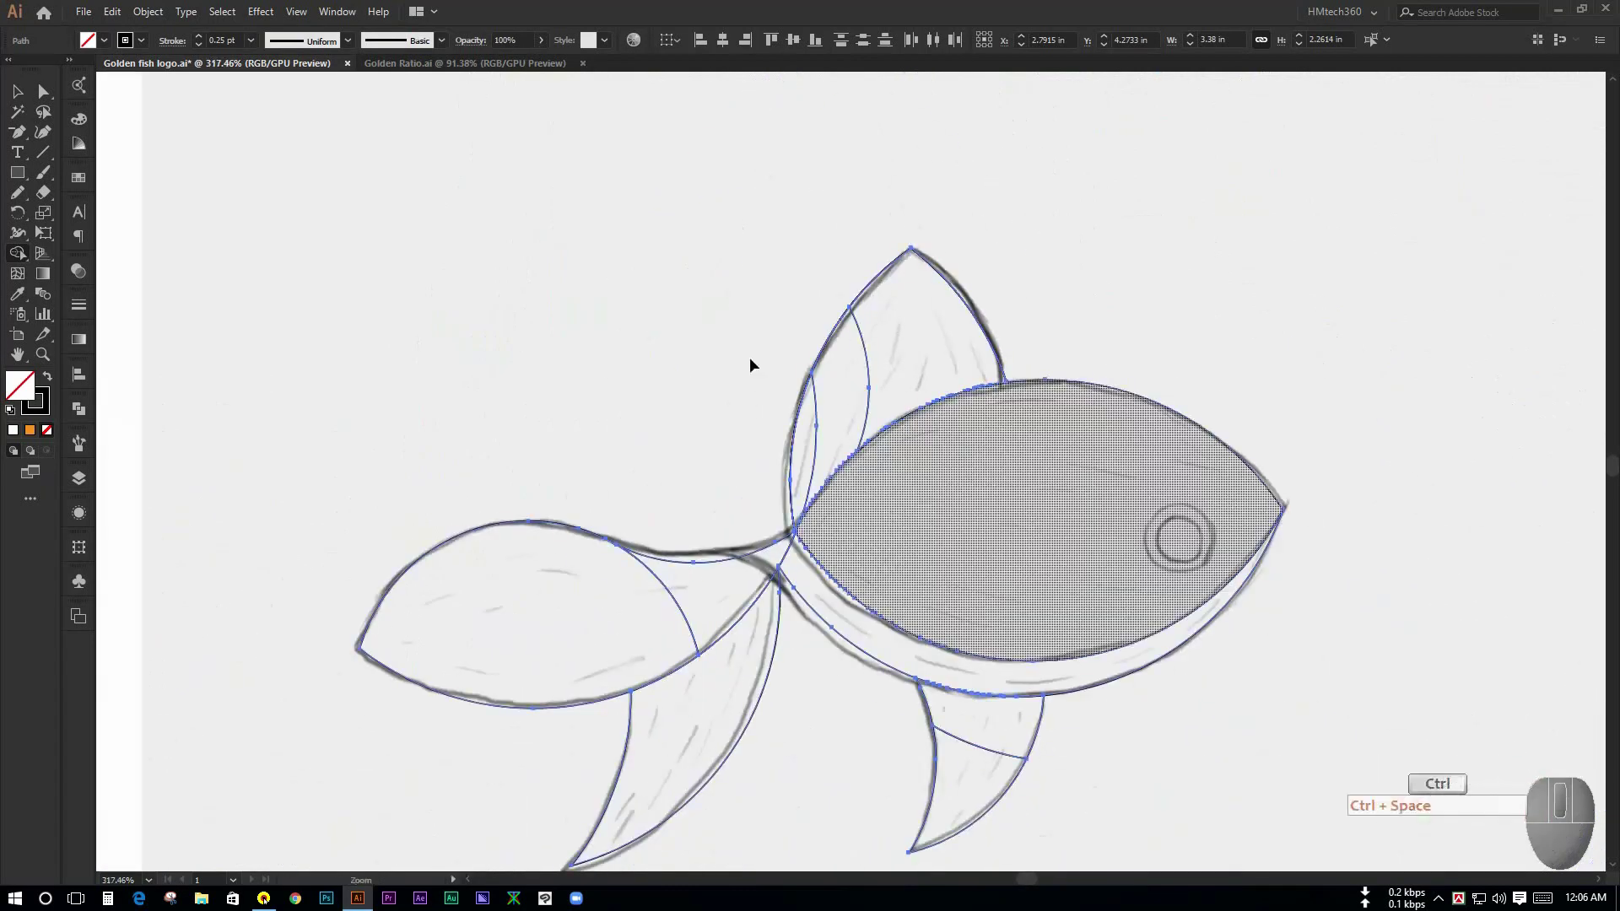
{"action": "mouse_move", "coordinate": [597, 369]}
{"action": "left_mouse_down"}
{"action": "mouse_move", "coordinate": [795, 436]}
{"action": "mouse_move", "coordinate": [1096, 459]}
{"action": "left_mouse_up"}
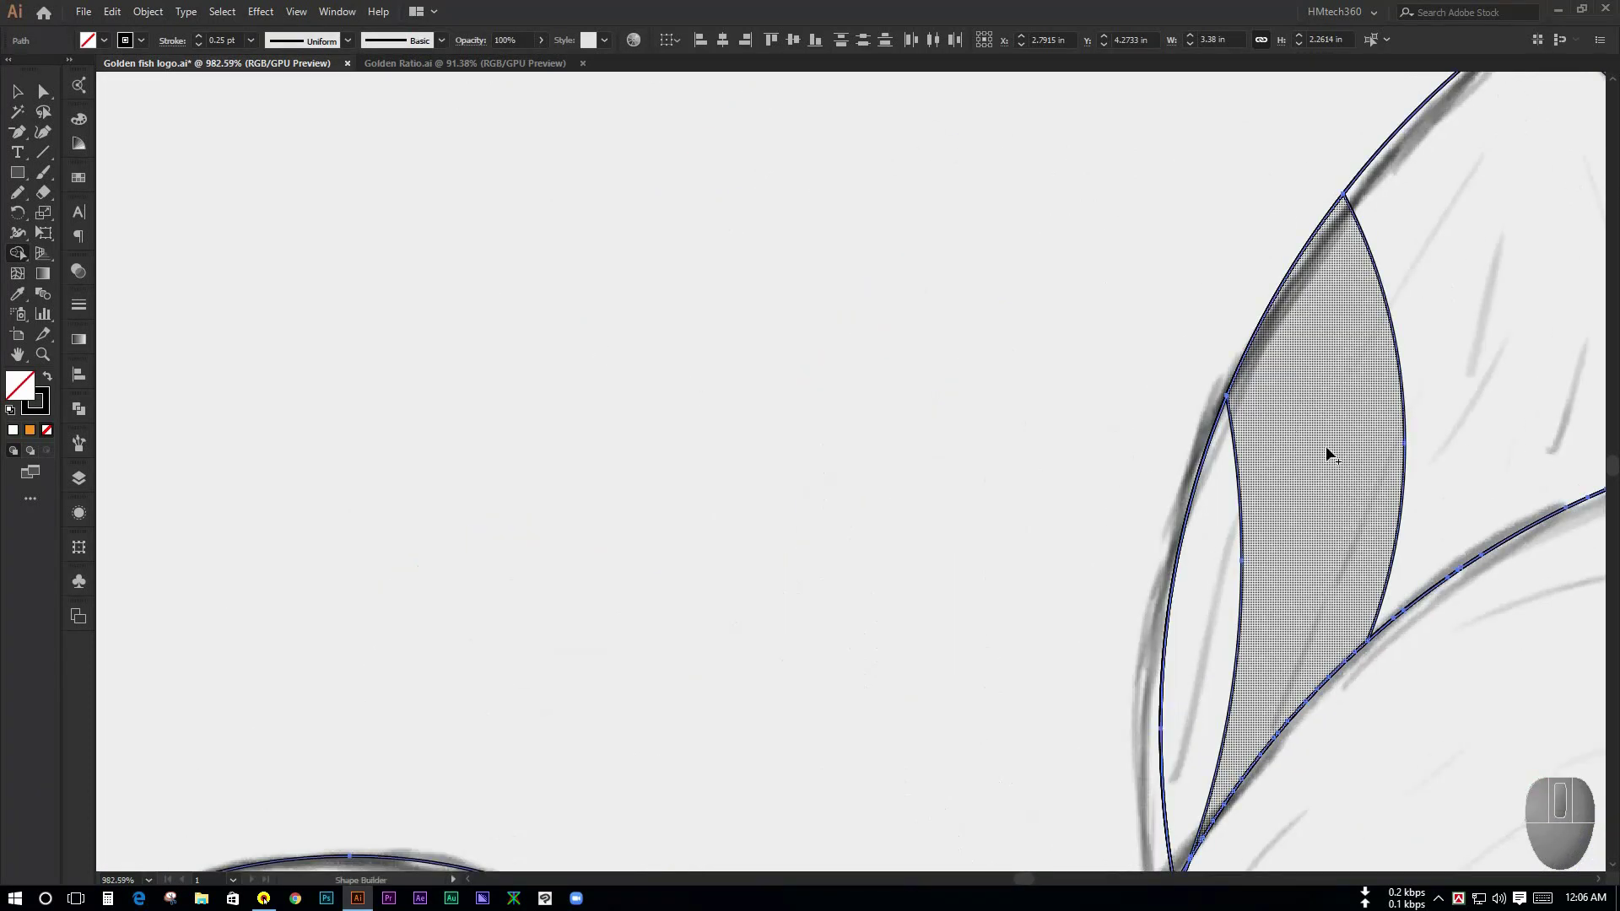
Step: Merge the upper and lower sections of the belly fin into one shape
{"action": "left_click_drag", "start_coordinate": [1328, 452], "coordinate": [723, 372]}
{"action": "mouse_move", "coordinate": [762, 299]}
{"action": "left_mouse_down"}
{"action": "mouse_move", "coordinate": [578, 608]}
{"action": "mouse_move", "coordinate": [818, 431]}
{"action": "mouse_move", "coordinate": [587, 369]}
{"action": "mouse_move", "coordinate": [786, 646]}
{"action": "mouse_move", "coordinate": [815, 540]}
{"action": "mouse_move", "coordinate": [810, 441]}
{"action": "left_mouse_up"}
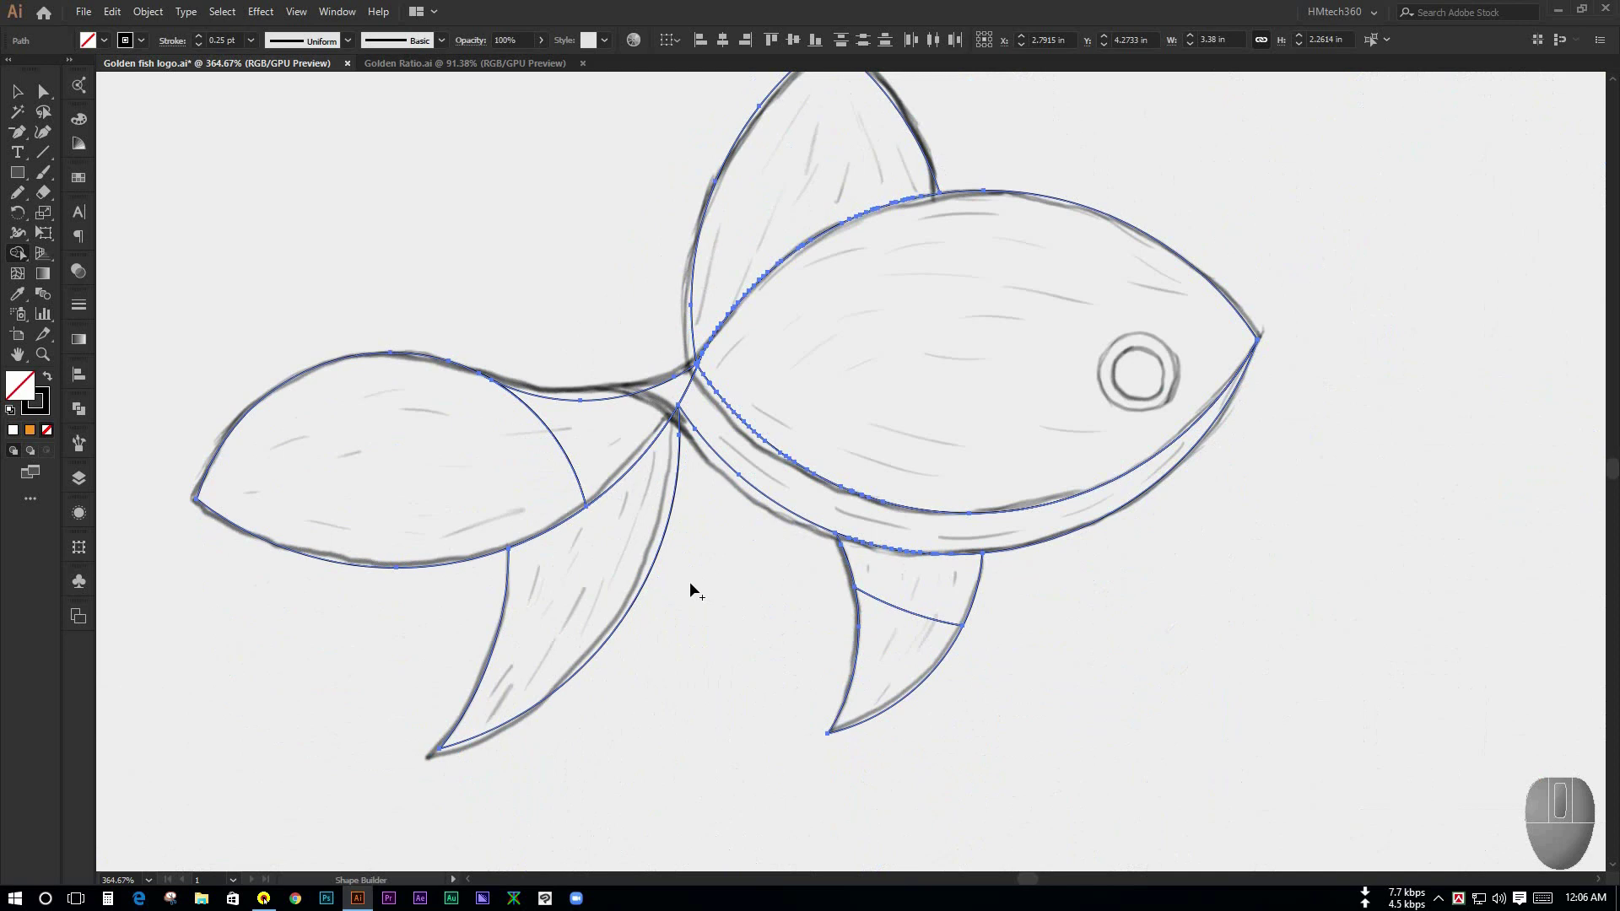
{"action": "left_click", "coordinate": [19, 100]}
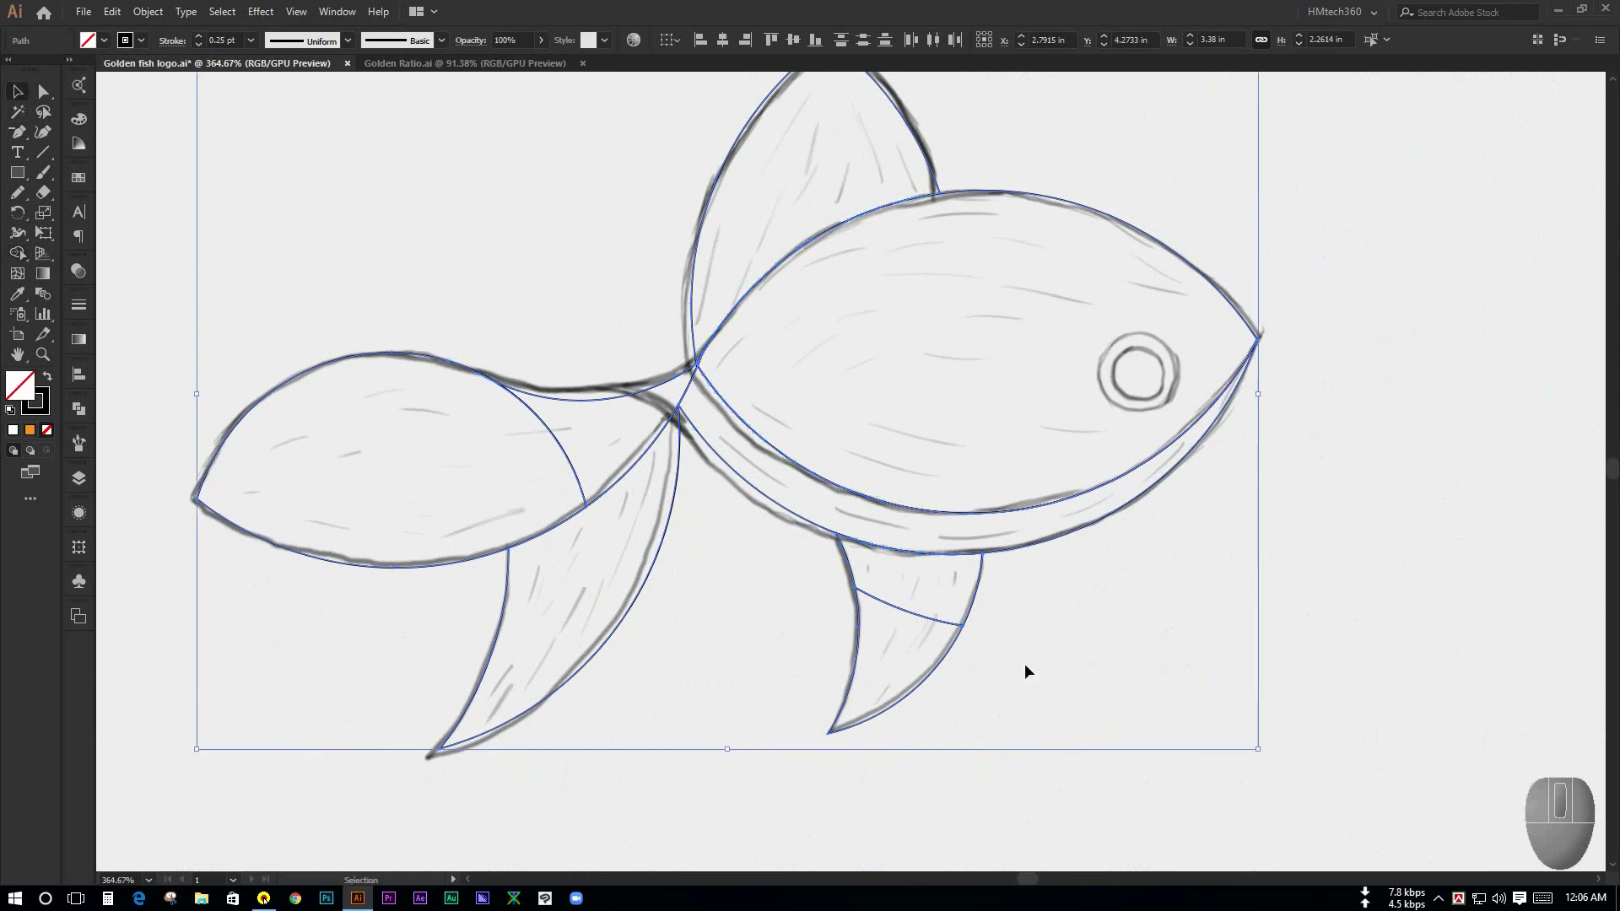
{"action": "left_click", "coordinate": [1025, 663]}
{"action": "left_click_drag", "start_coordinate": [1290, 758], "coordinate": [365, 305]}
{"action": "left_click", "coordinate": [20, 255]}
{"action": "left_click_drag", "start_coordinate": [895, 663], "coordinate": [913, 582]}
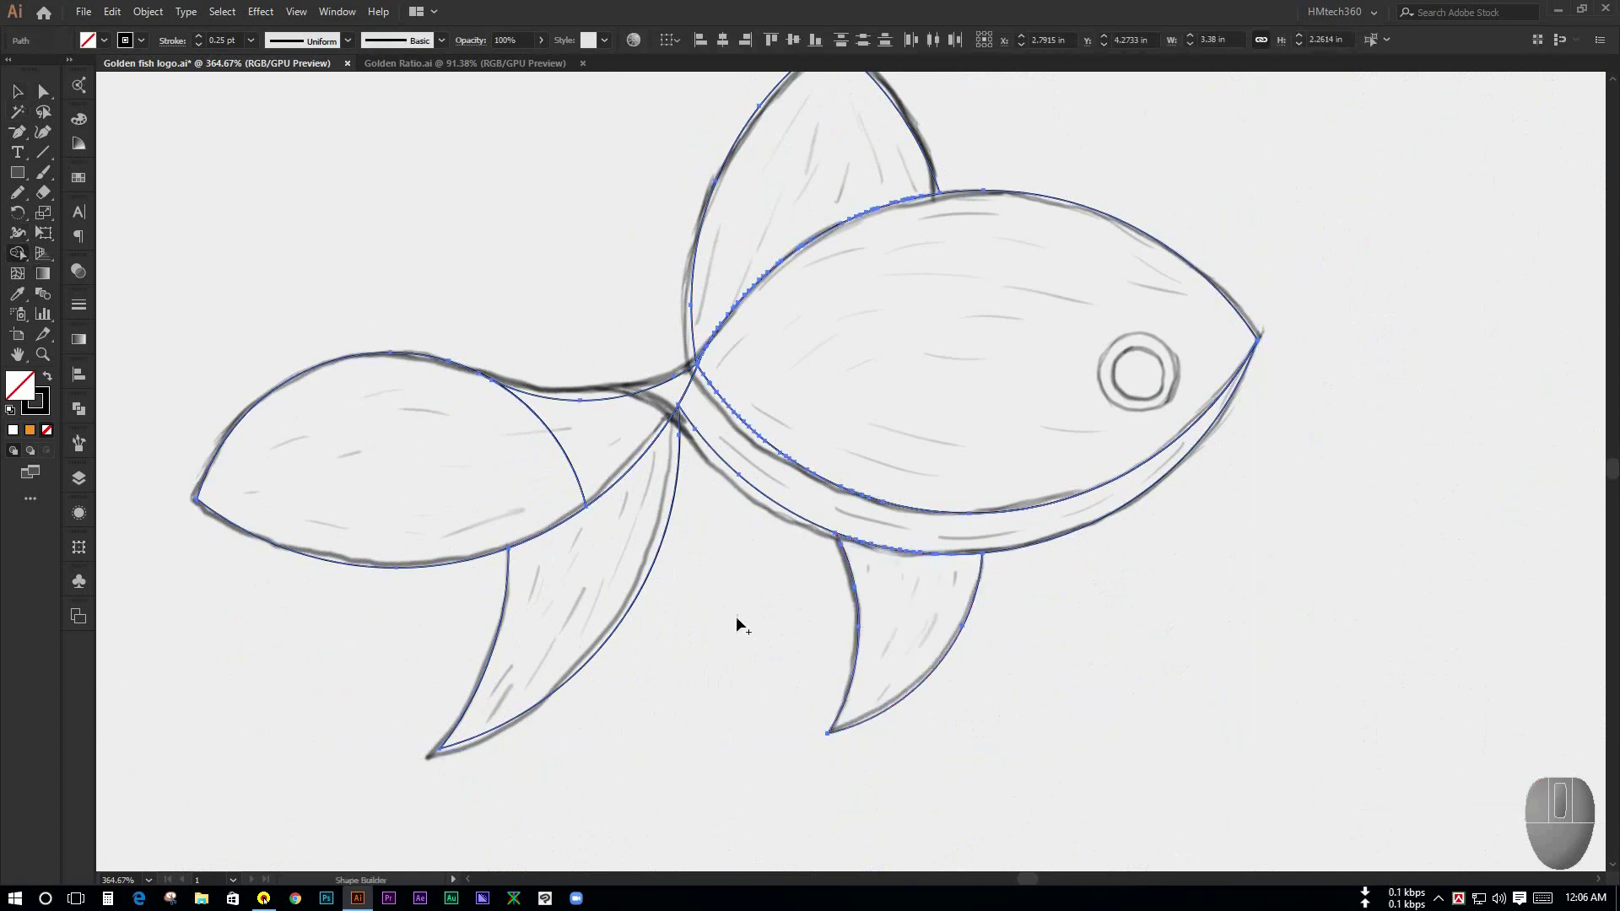
{"action": "left_click", "coordinate": [21, 98]}
{"action": "left_click", "coordinate": [742, 674]}
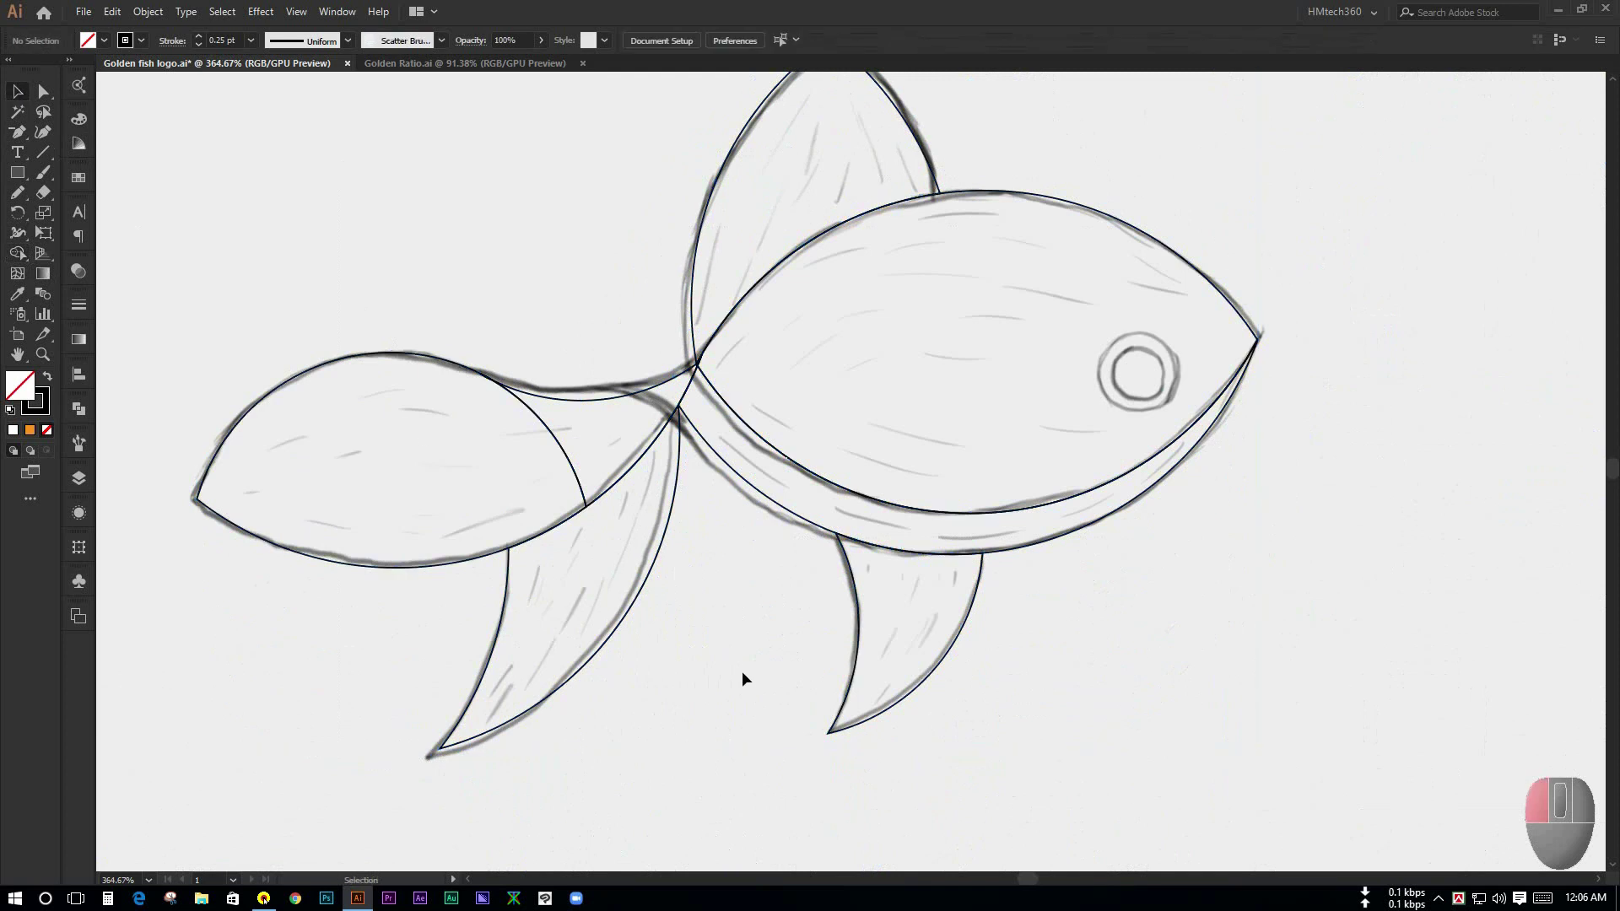
Step: Copy two of the small concentric golden ratio circles onto the sketched eye to form the eye and pupil
{"action": "left_click_drag", "start_coordinate": [766, 608], "coordinate": [734, 598]}
{"action": "left_click_drag", "start_coordinate": [1202, 532], "coordinate": [846, 655]}
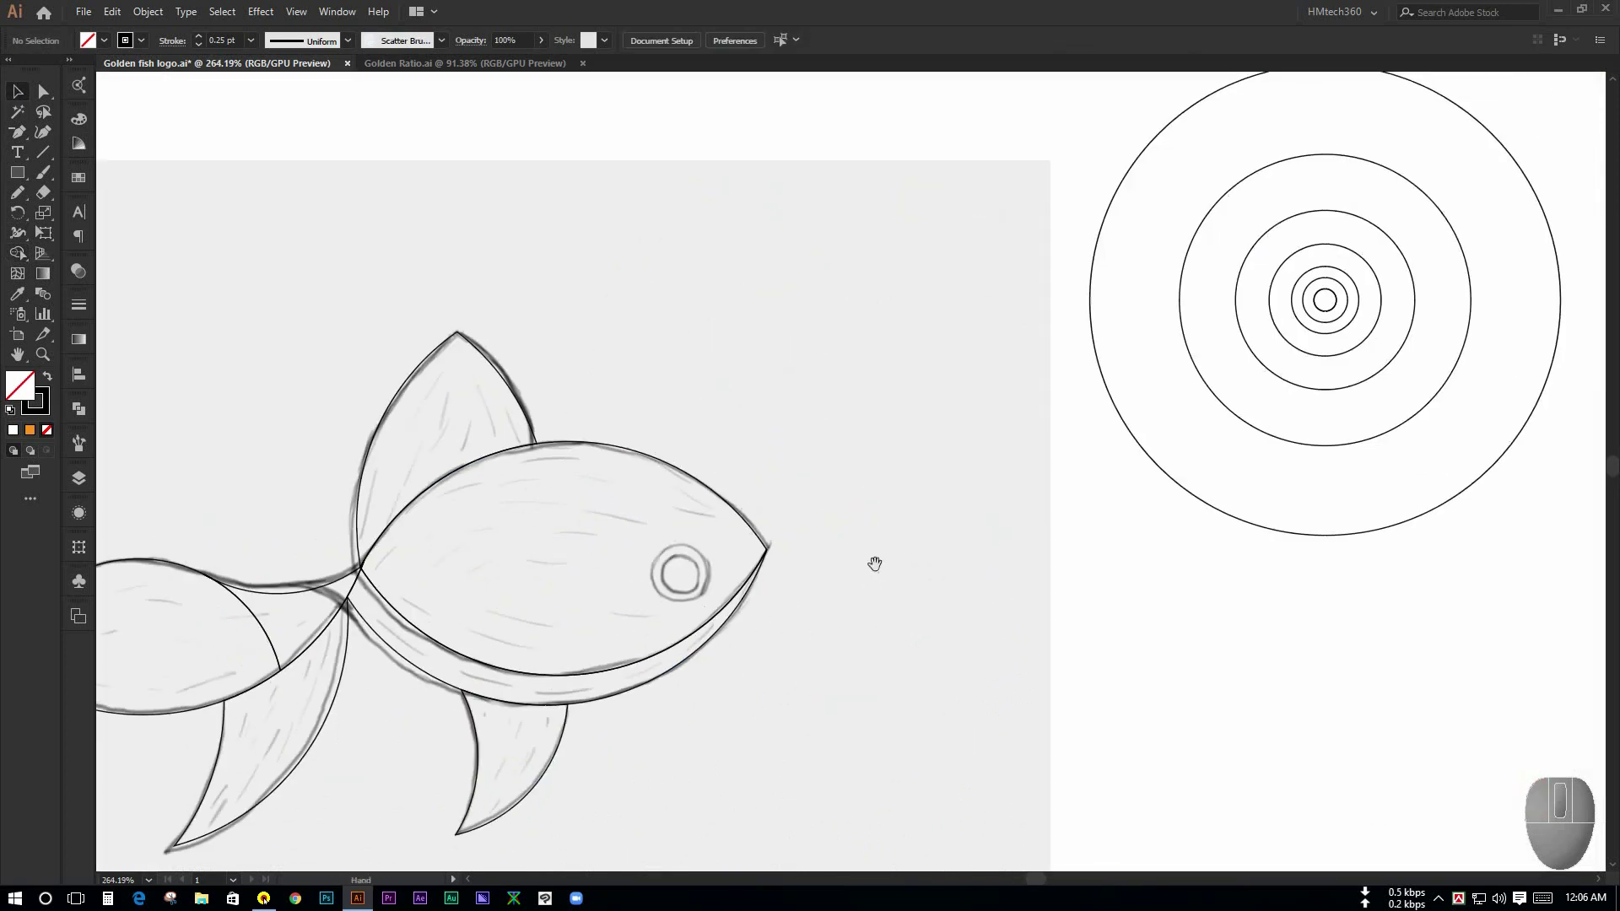
{"action": "left_click_drag", "start_coordinate": [875, 564], "coordinate": [878, 597]}
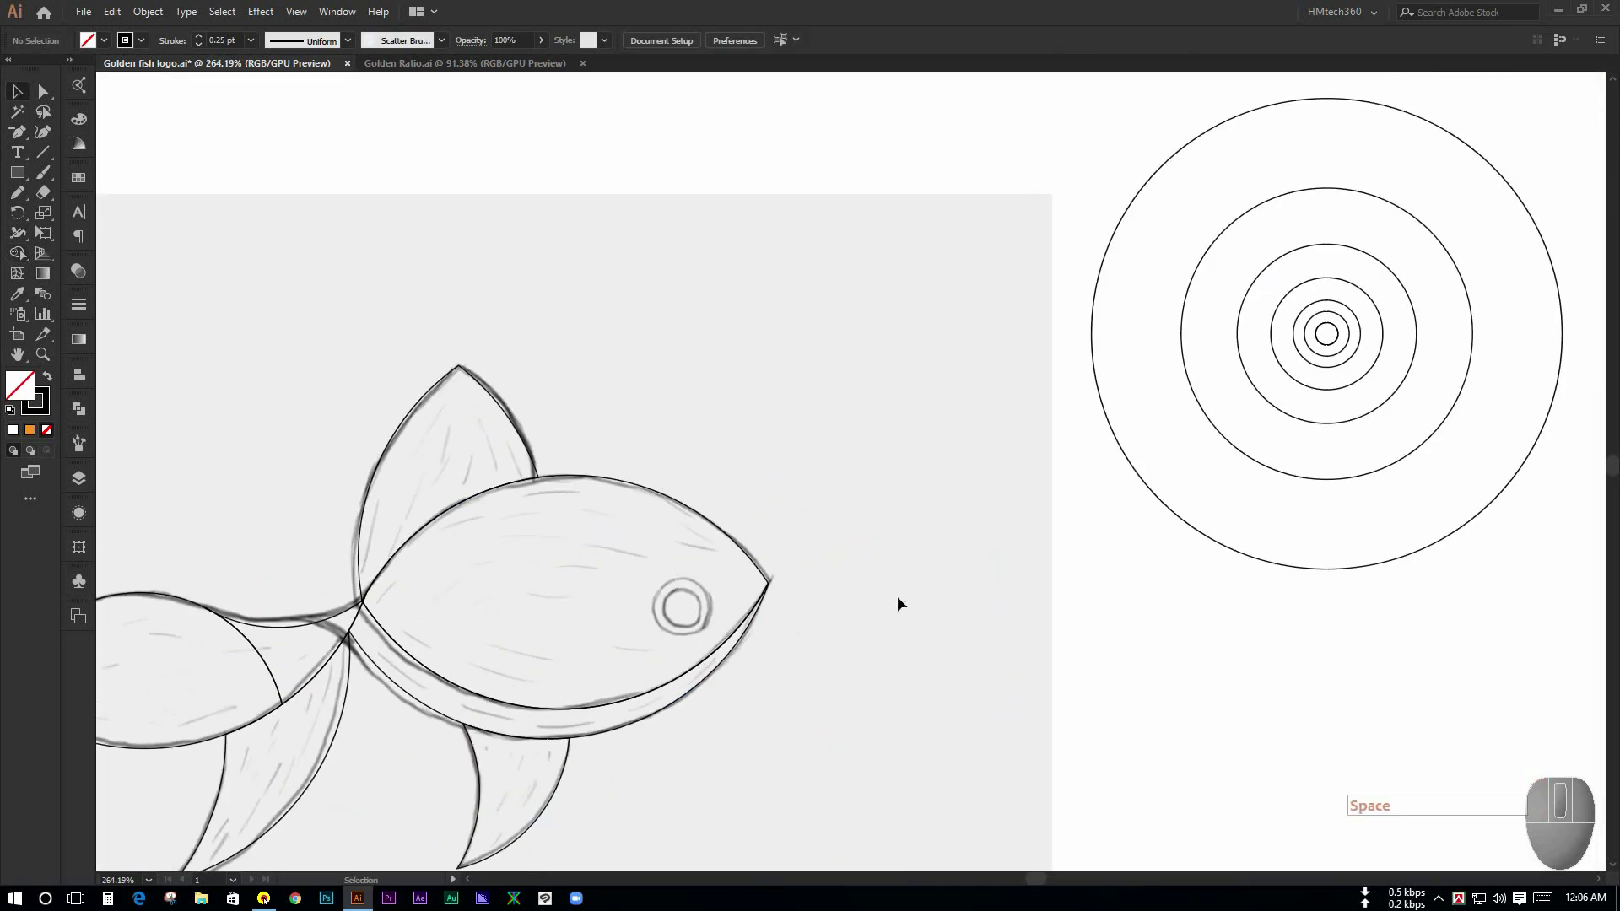
{"action": "left_click", "coordinate": [1334, 348]}
{"action": "left_click_drag", "start_coordinate": [1378, 388], "coordinate": [1403, 398]}
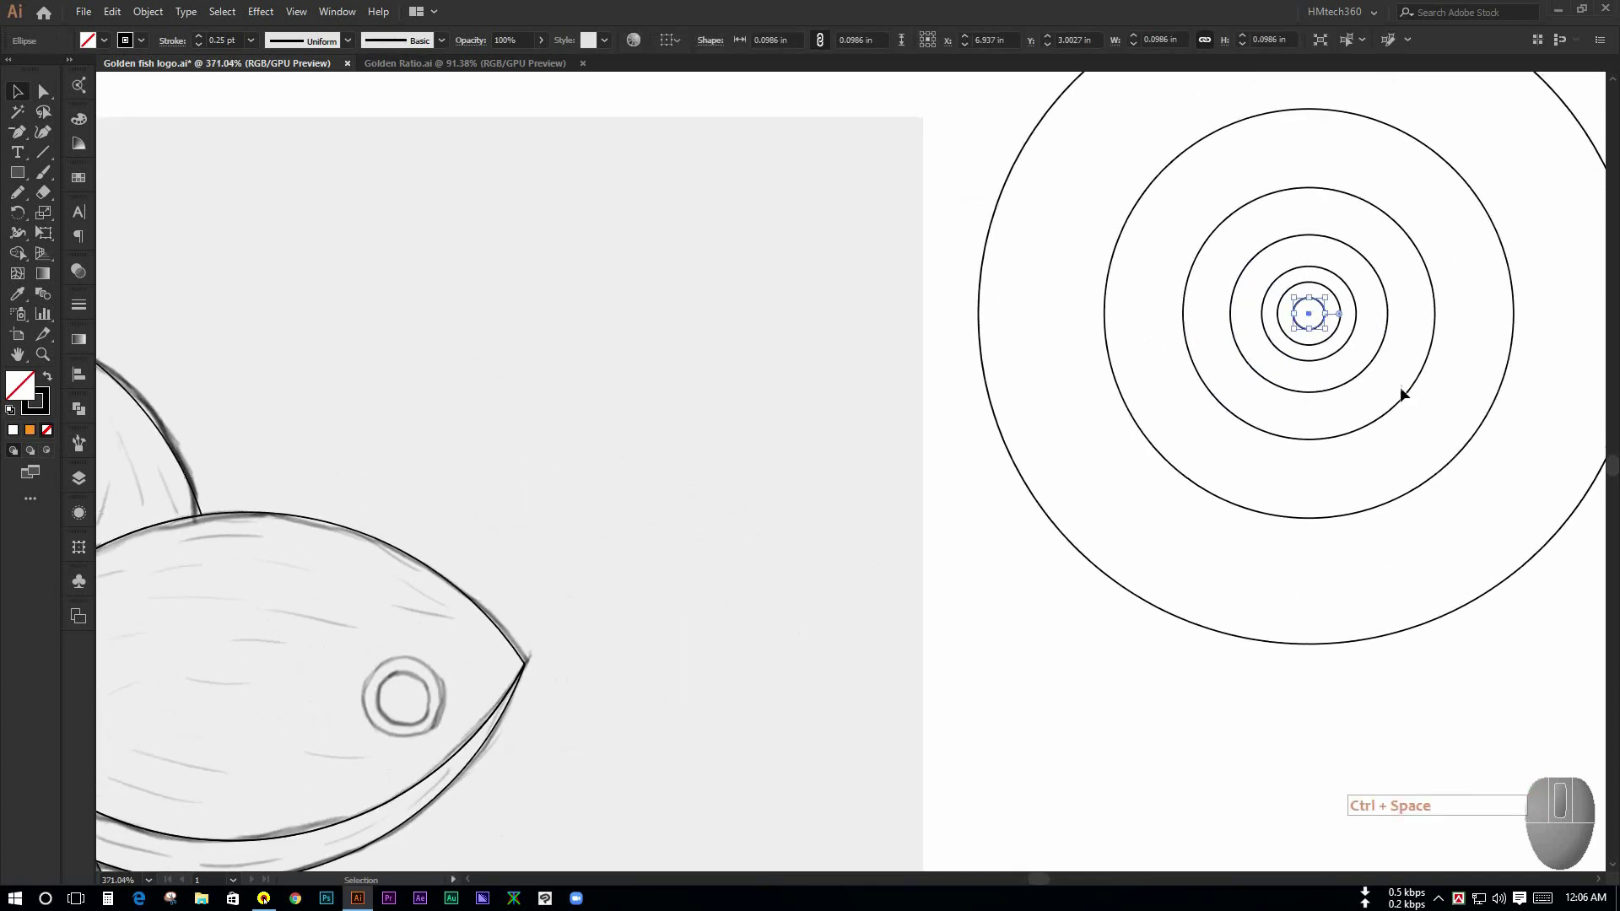
{"action": "left_click_drag", "start_coordinate": [1327, 351], "coordinate": [583, 646]}
{"action": "left_click", "coordinate": [836, 632]}
{"action": "left_click_drag", "start_coordinate": [768, 660], "coordinate": [934, 598]}
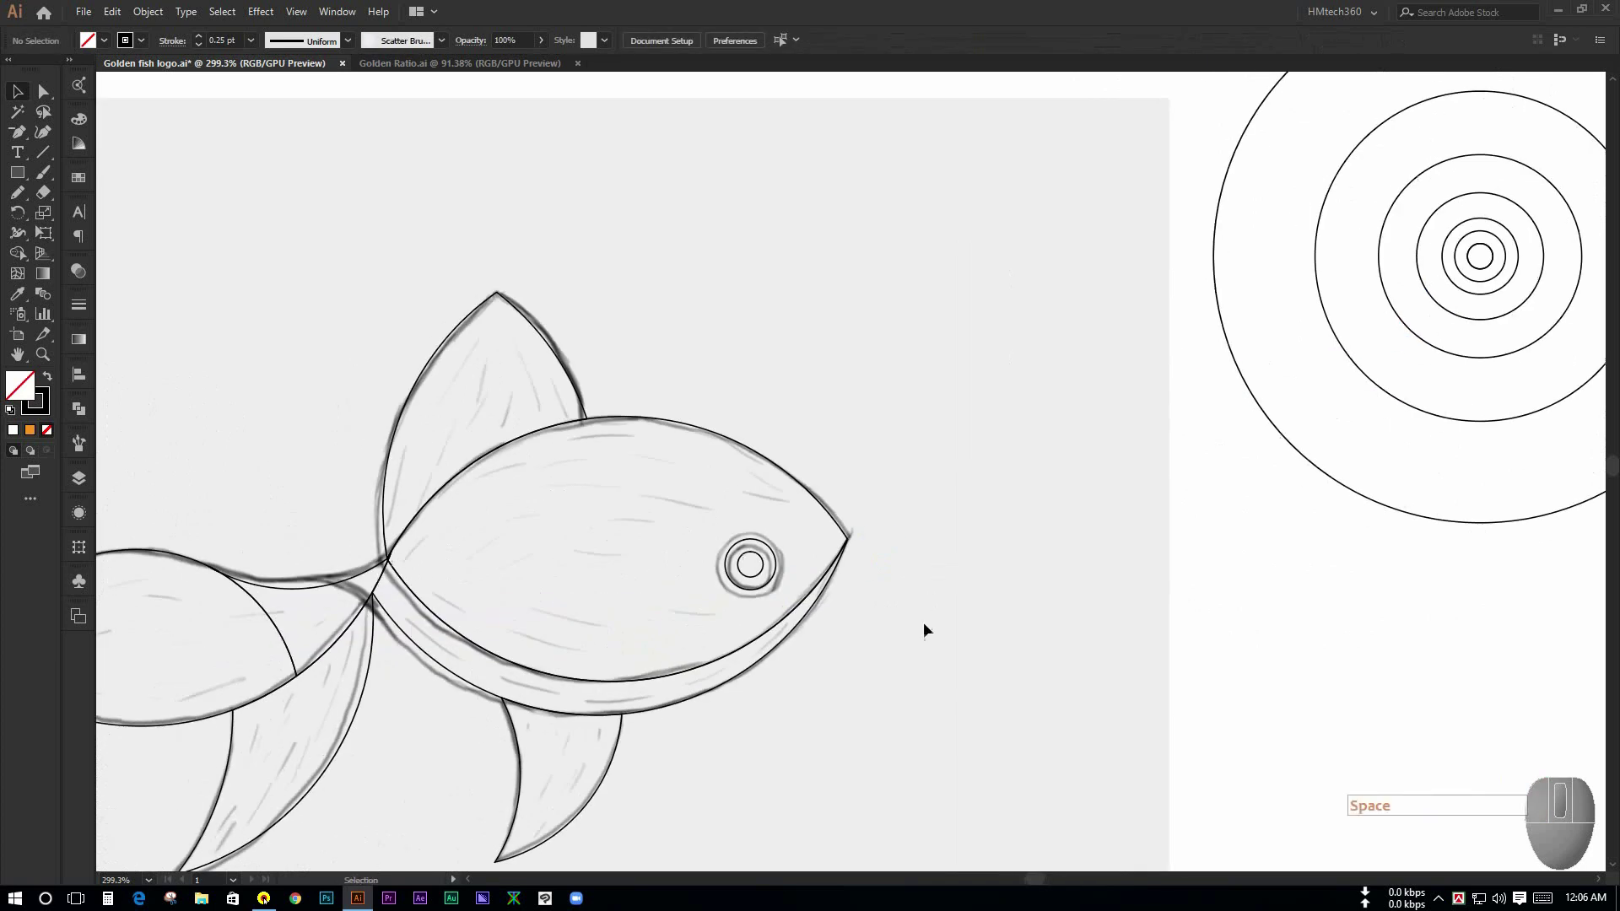
Step: Examine how the eye circles and the traced body, fins and tail outlines fit the sketch
{"action": "left_click_drag", "start_coordinate": [843, 623], "coordinate": [1085, 649]}
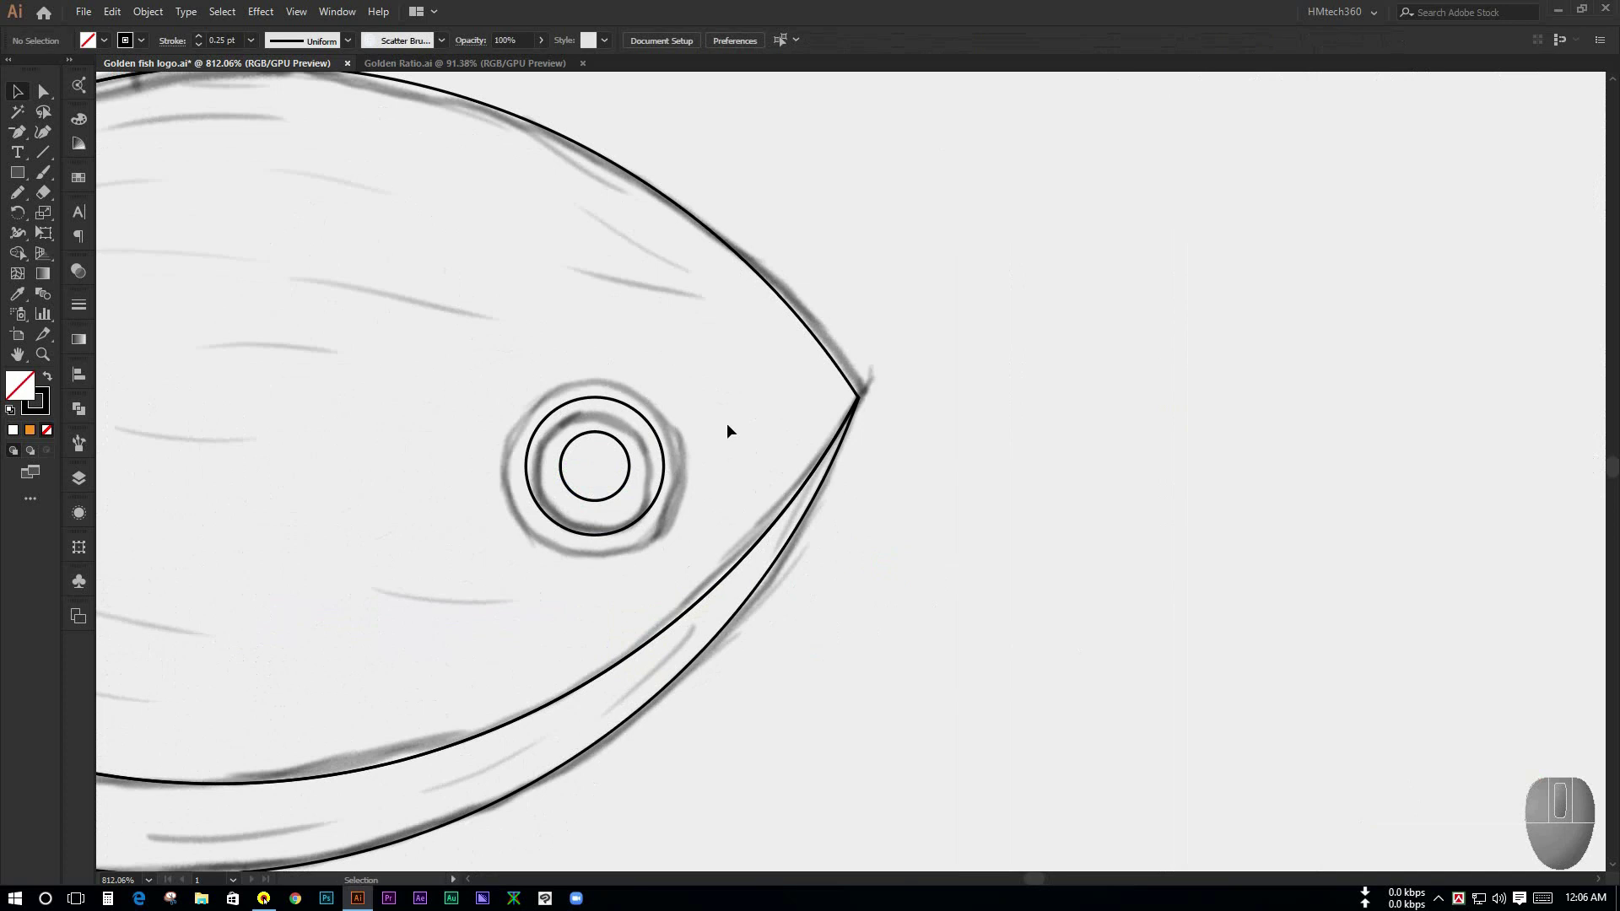
{"action": "left_click_drag", "start_coordinate": [734, 387], "coordinate": [498, 564]}
{"action": "left_click", "coordinate": [1004, 519]}
{"action": "left_click_drag", "start_coordinate": [622, 365], "coordinate": [594, 496]}
{"action": "left_click", "coordinate": [420, 519]}
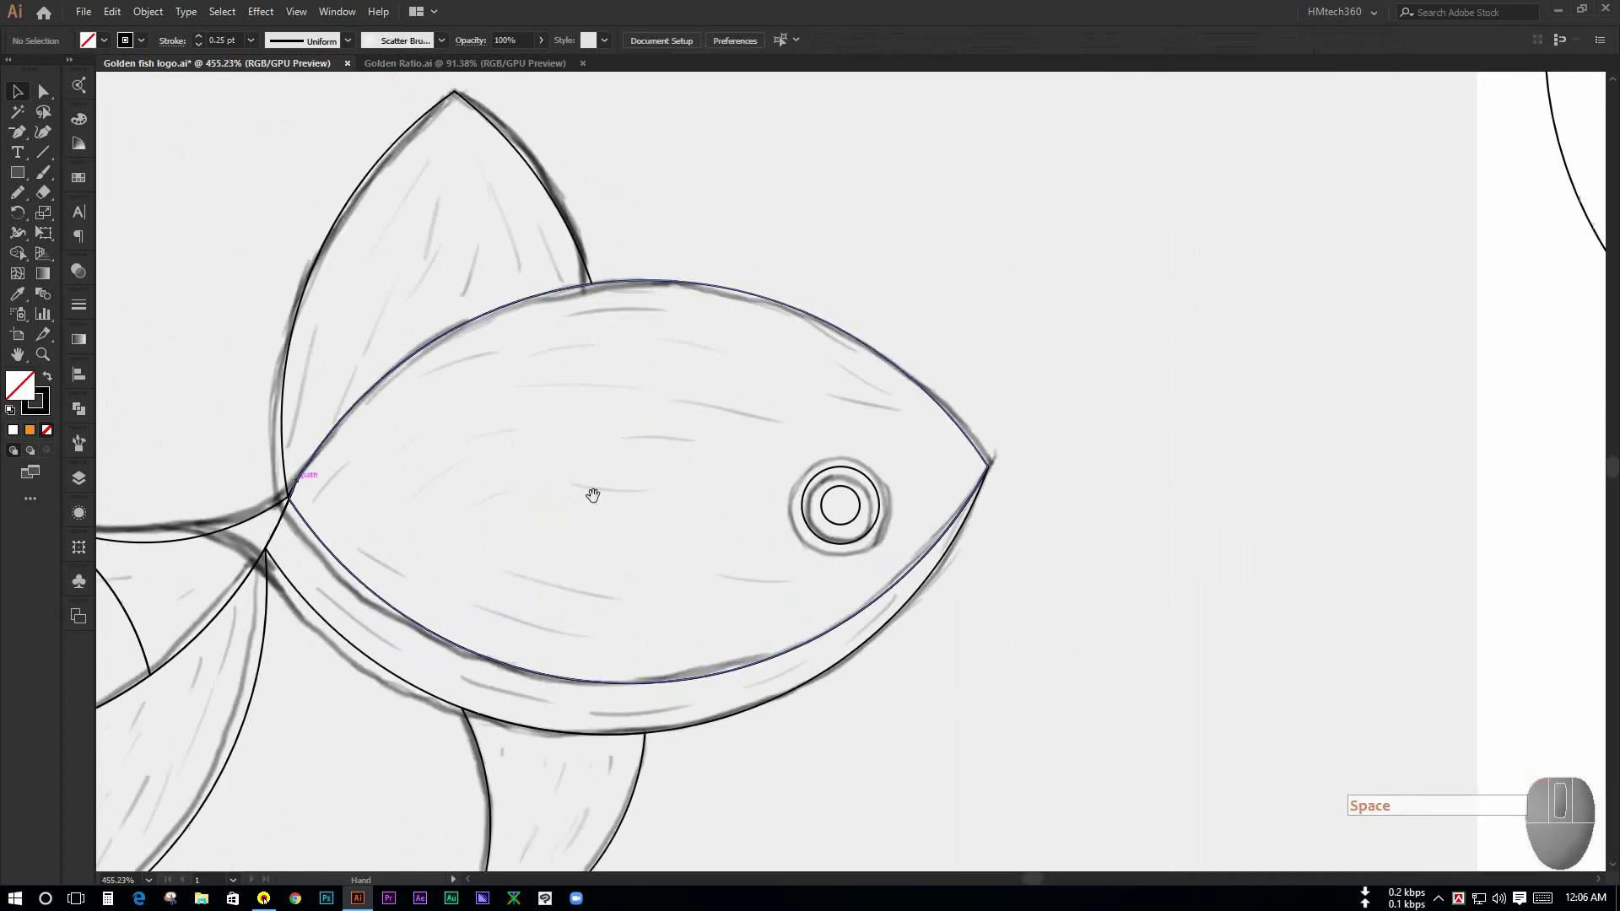
{"action": "left_click_drag", "start_coordinate": [740, 488], "coordinate": [605, 467]}
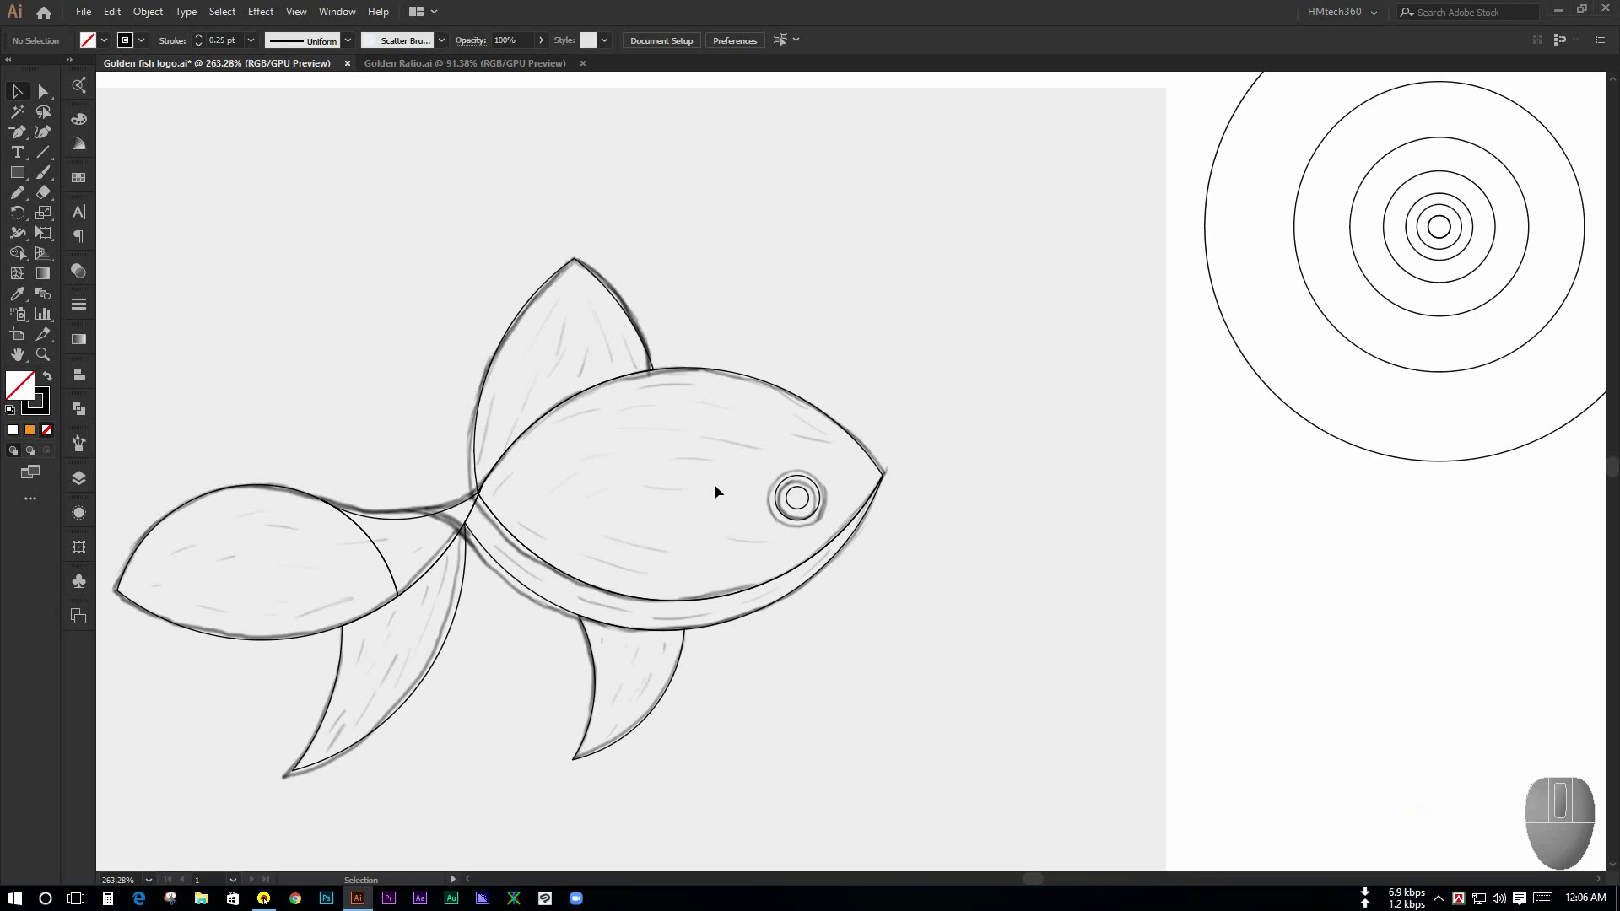
{"action": "left_click", "coordinate": [771, 458]}
{"action": "left_click", "coordinate": [834, 469]}
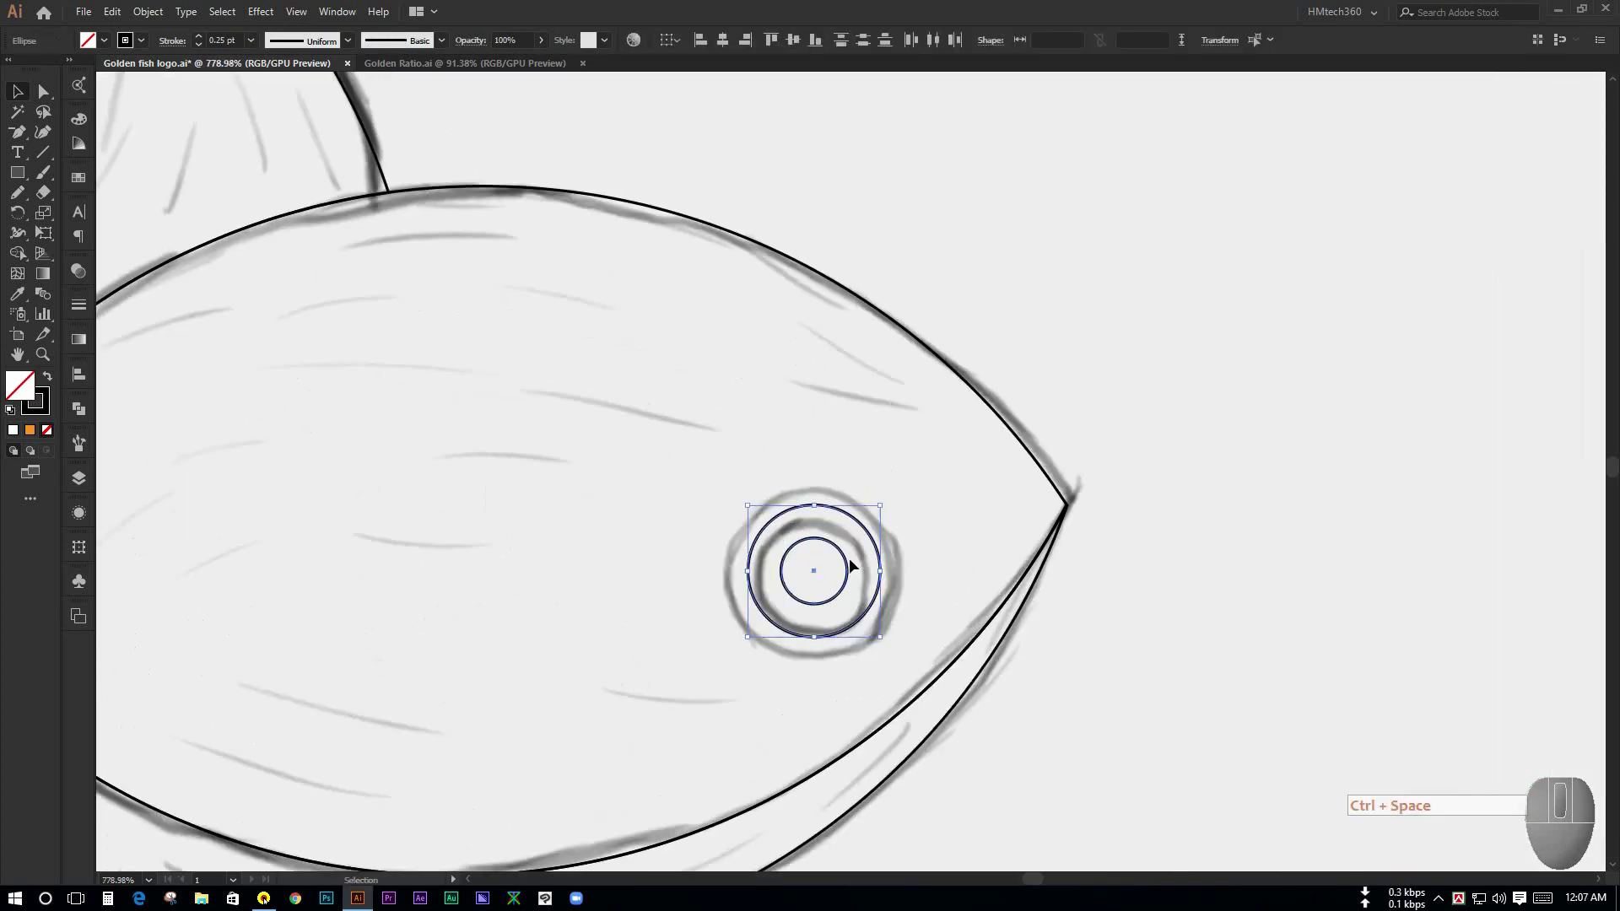
{"action": "left_click", "coordinate": [1166, 493]}
{"action": "left_click_drag", "start_coordinate": [1266, 448], "coordinate": [1033, 422]}
{"action": "left_click_drag", "start_coordinate": [966, 478], "coordinate": [821, 408]}
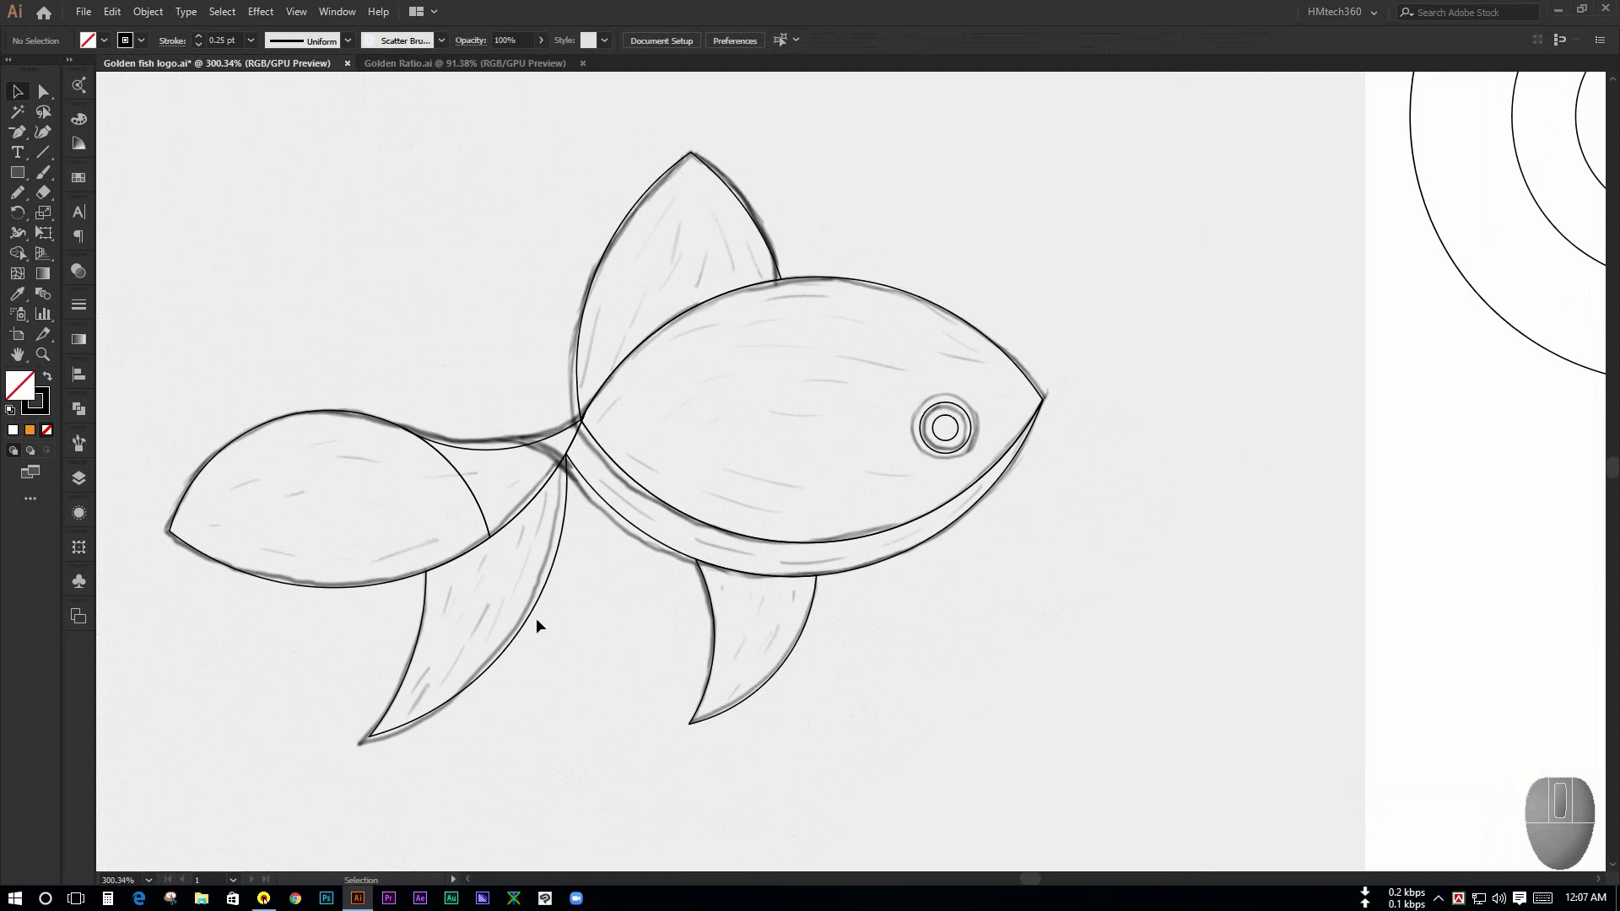
{"action": "left_click_drag", "start_coordinate": [605, 633], "coordinate": [566, 603]}
{"action": "mouse_move", "coordinate": [574, 593]}
{"action": "left_mouse_down"}
{"action": "mouse_move", "coordinate": [530, 571]}
{"action": "mouse_move", "coordinate": [586, 603]}
{"action": "left_mouse_up"}
{"action": "left_click_drag", "start_coordinate": [886, 574], "coordinate": [847, 568]}
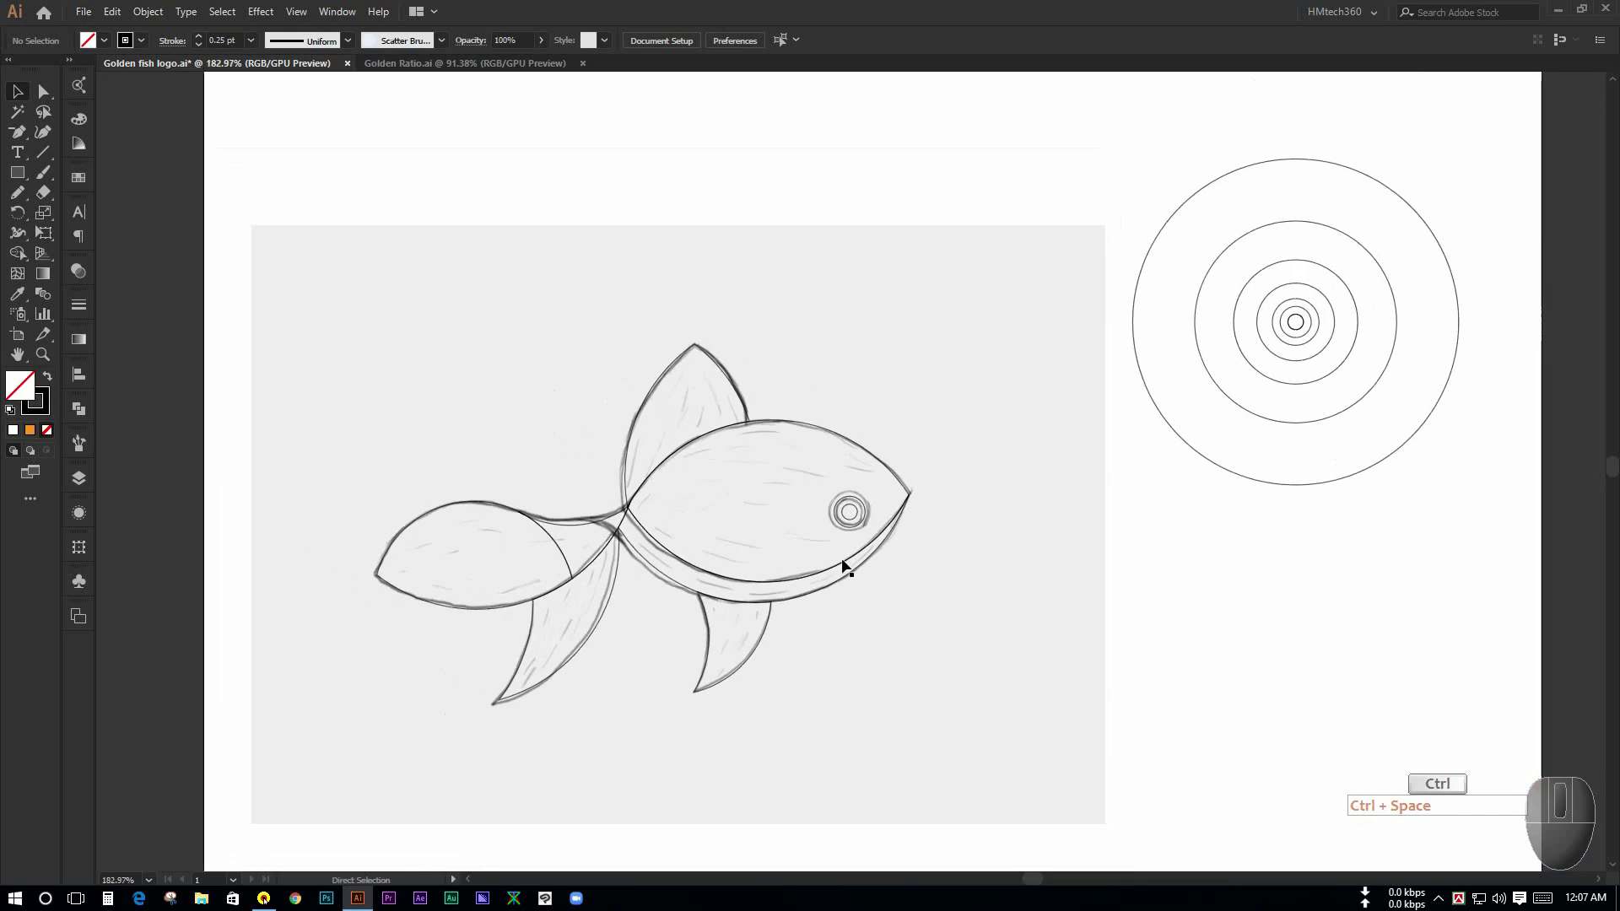
{"action": "left_click_drag", "start_coordinate": [1086, 532], "coordinate": [1028, 535]}
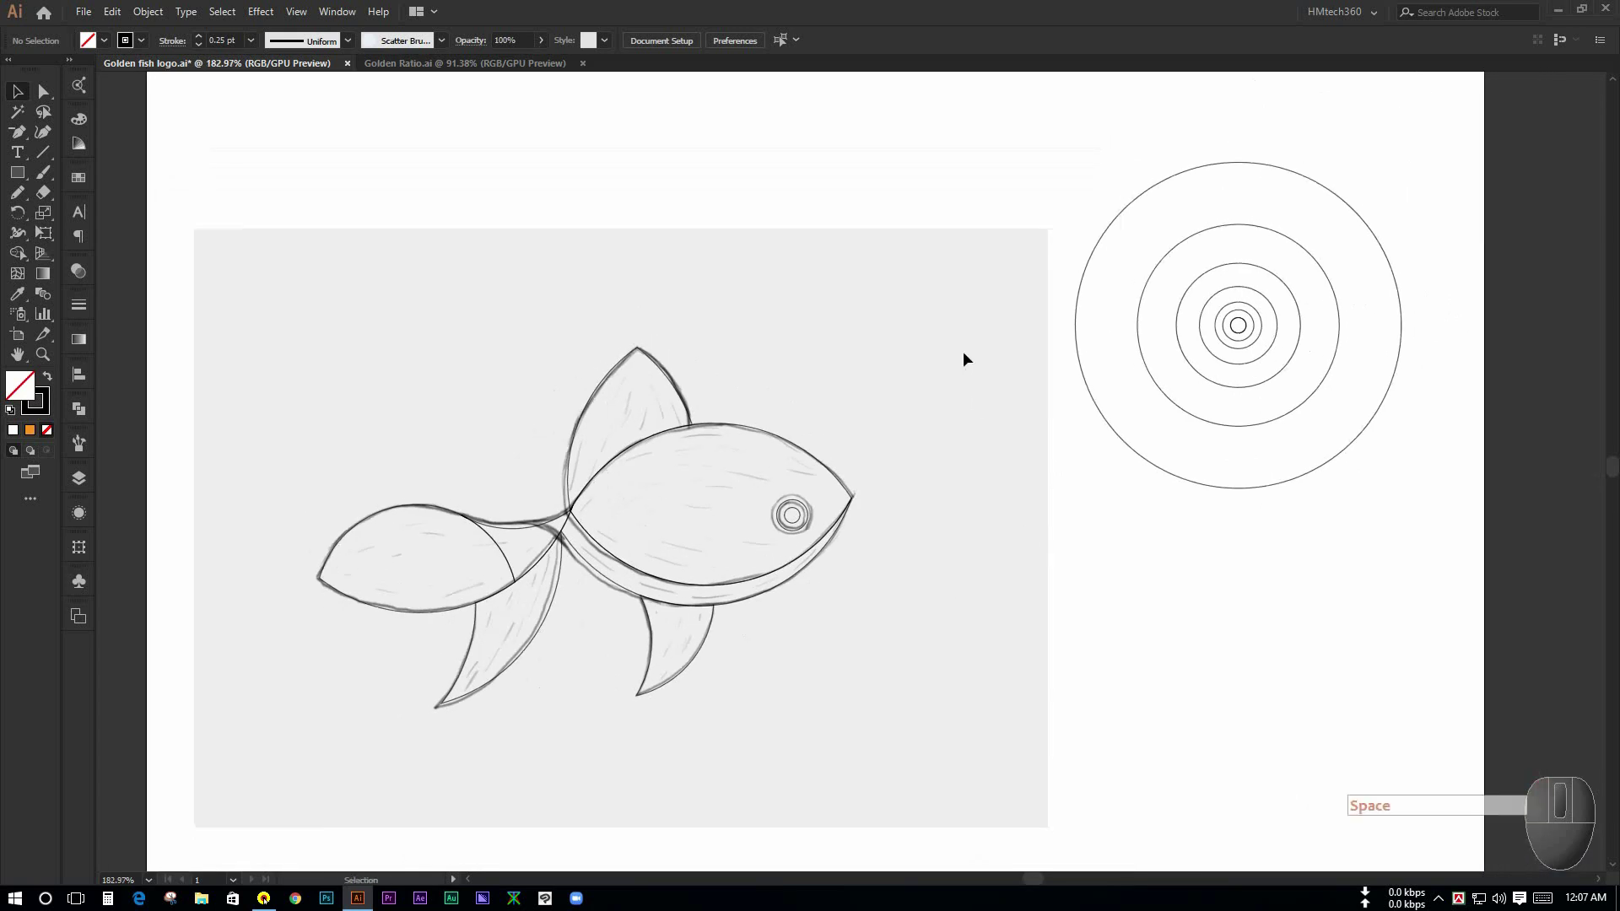
Step: Unlock the fish sketch image behind the traced outlines and delete it
{"action": "key", "text": "ctrl+alt+2"}
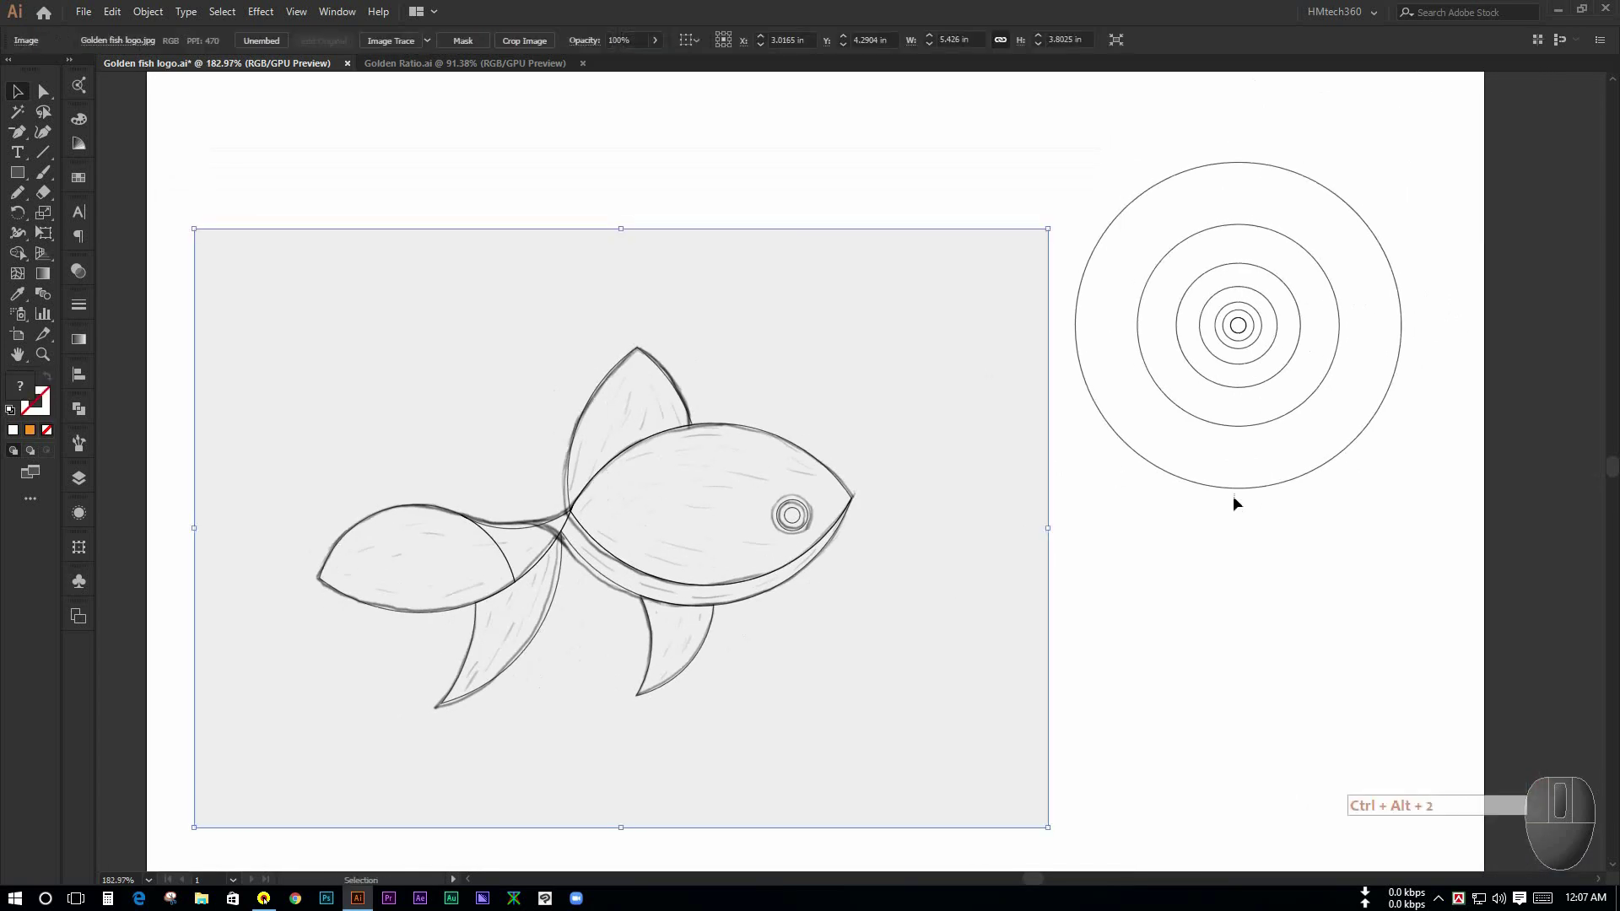
{"action": "left_click", "coordinate": [1233, 494]}
{"action": "left_click", "coordinate": [959, 471]}
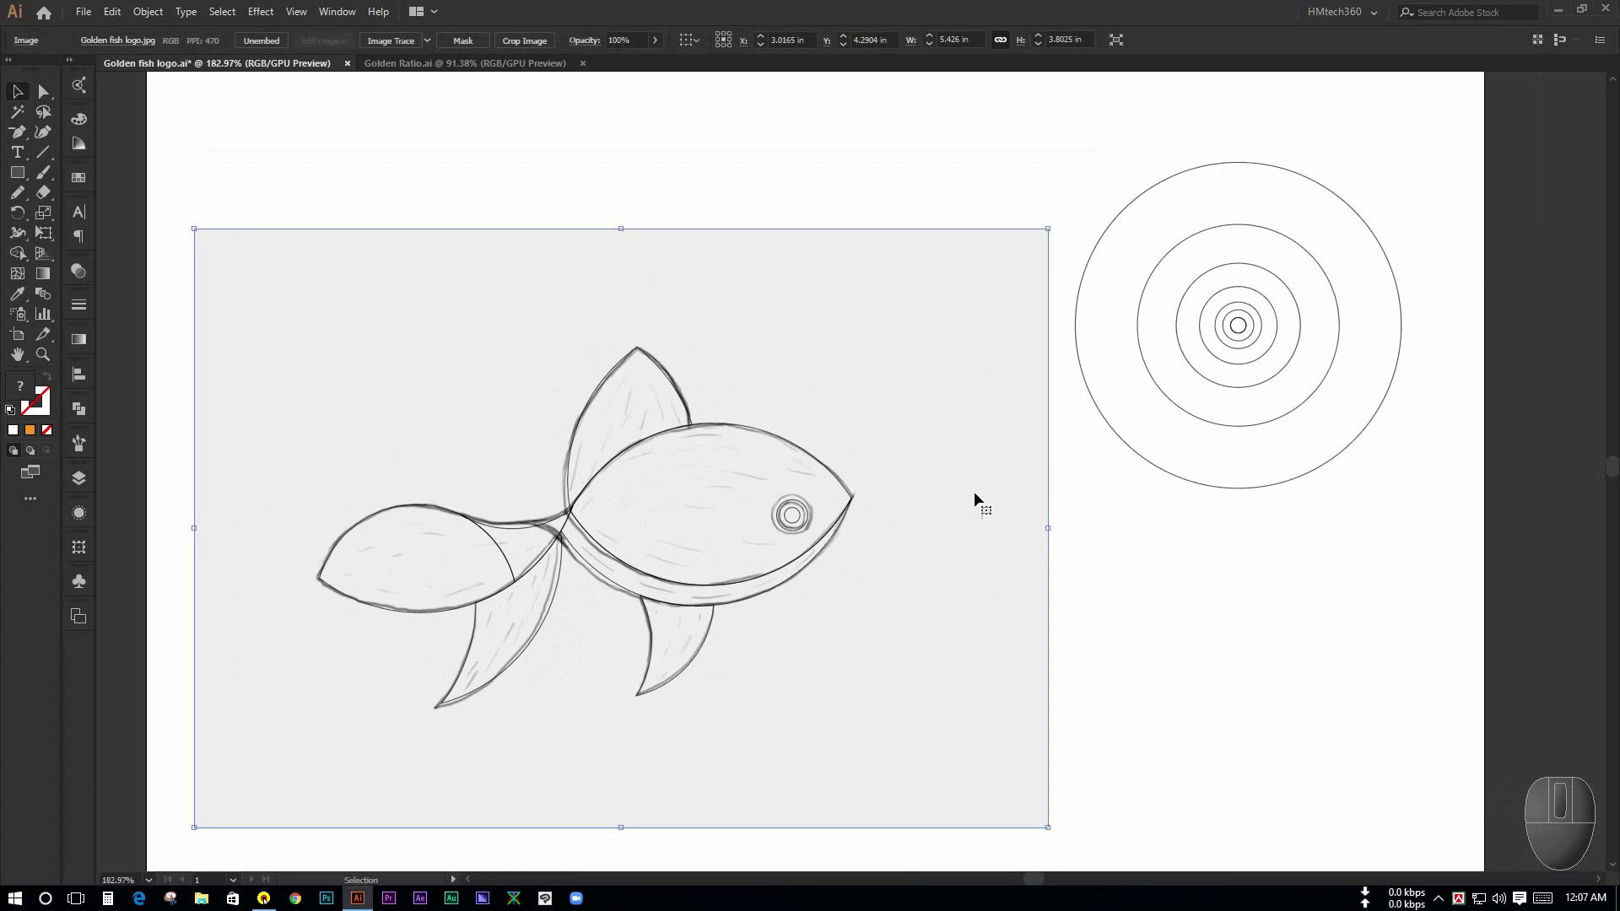
{"action": "left_click", "coordinate": [1092, 587]}
{"action": "left_click", "coordinate": [1003, 578]}
{"action": "left_click", "coordinate": [1153, 622]}
{"action": "left_click", "coordinate": [937, 569]}
{"action": "key", "text": "Delete"}
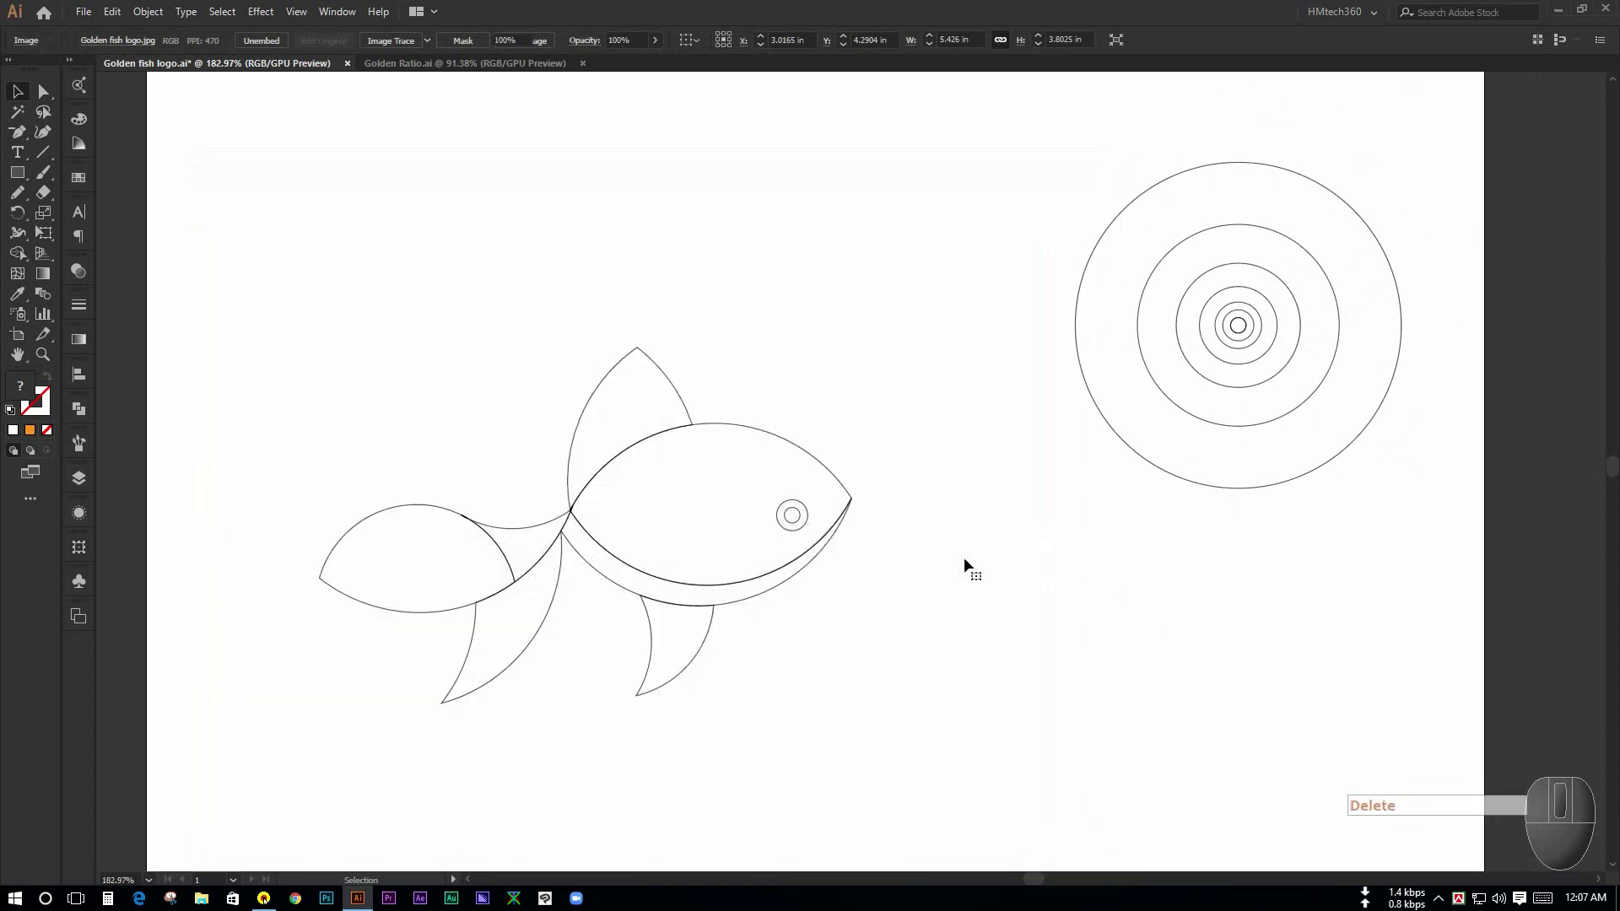
Step: Remove the stroke from all the fish shapes and give them an orange gradient fill
{"action": "left_click_drag", "start_coordinate": [970, 542], "coordinate": [953, 535]}
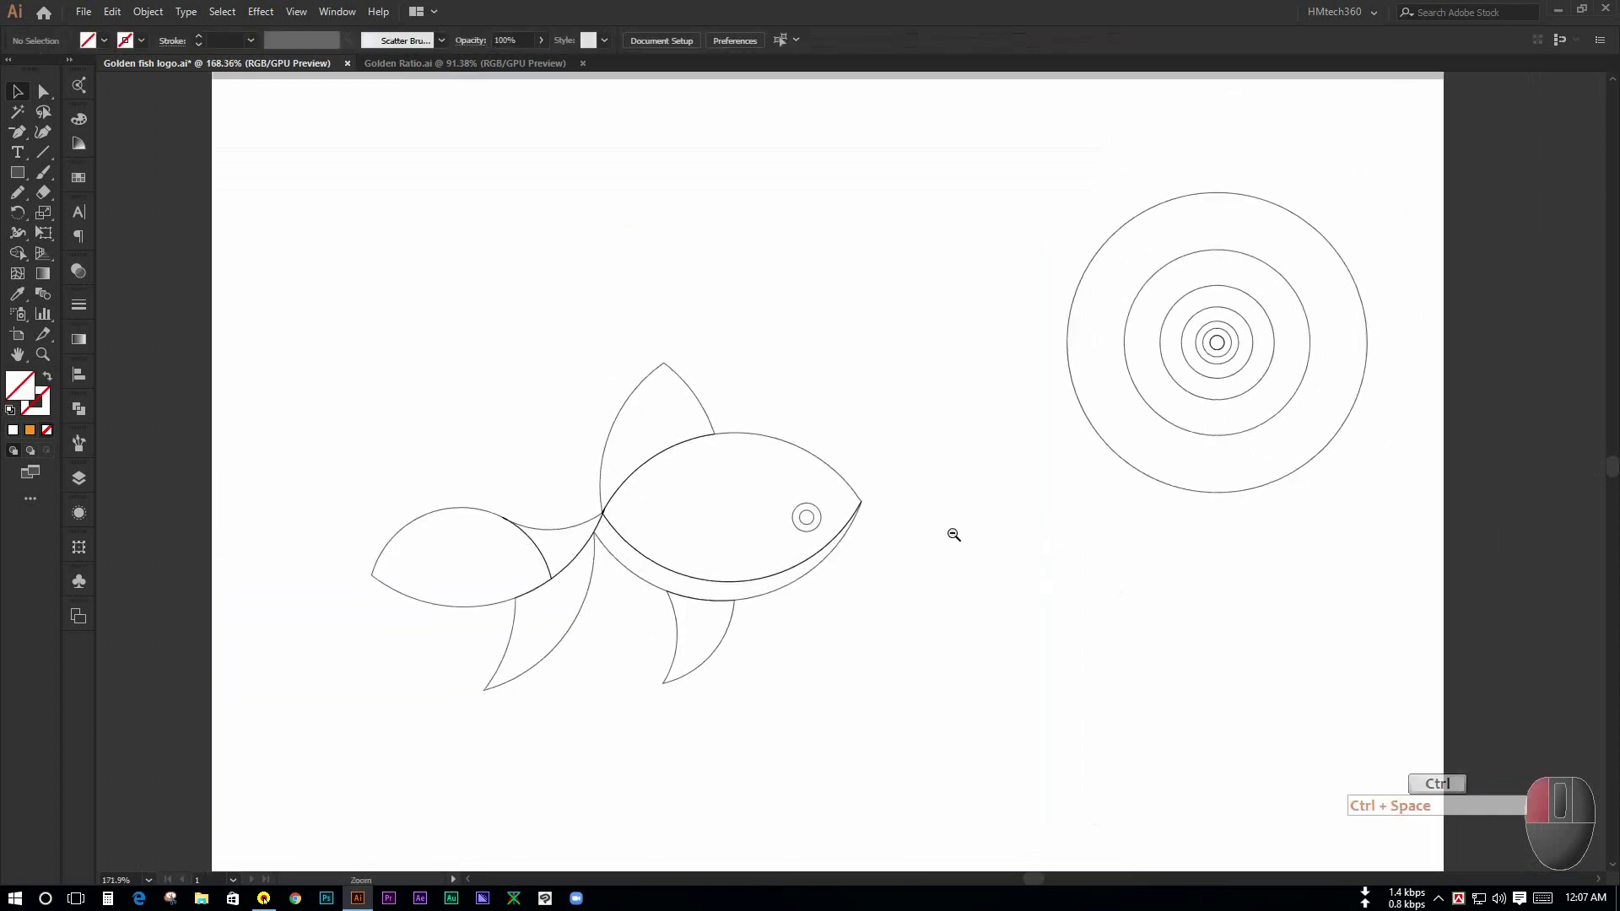
{"action": "left_click_drag", "start_coordinate": [862, 340], "coordinate": [739, 453]}
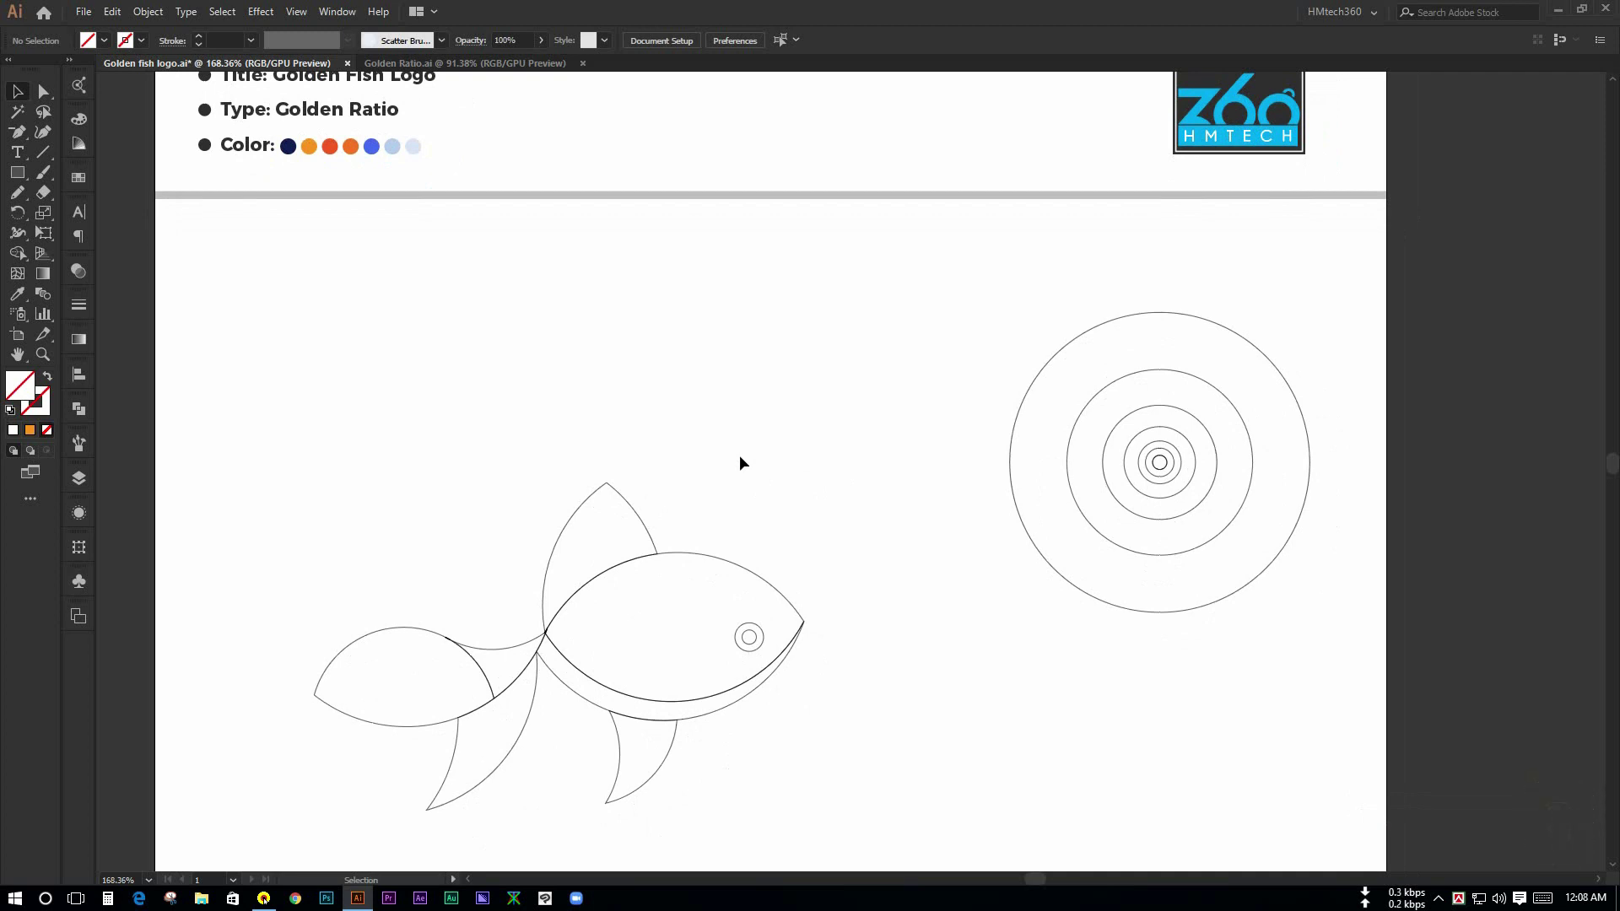
{"action": "key", "text": "space"}
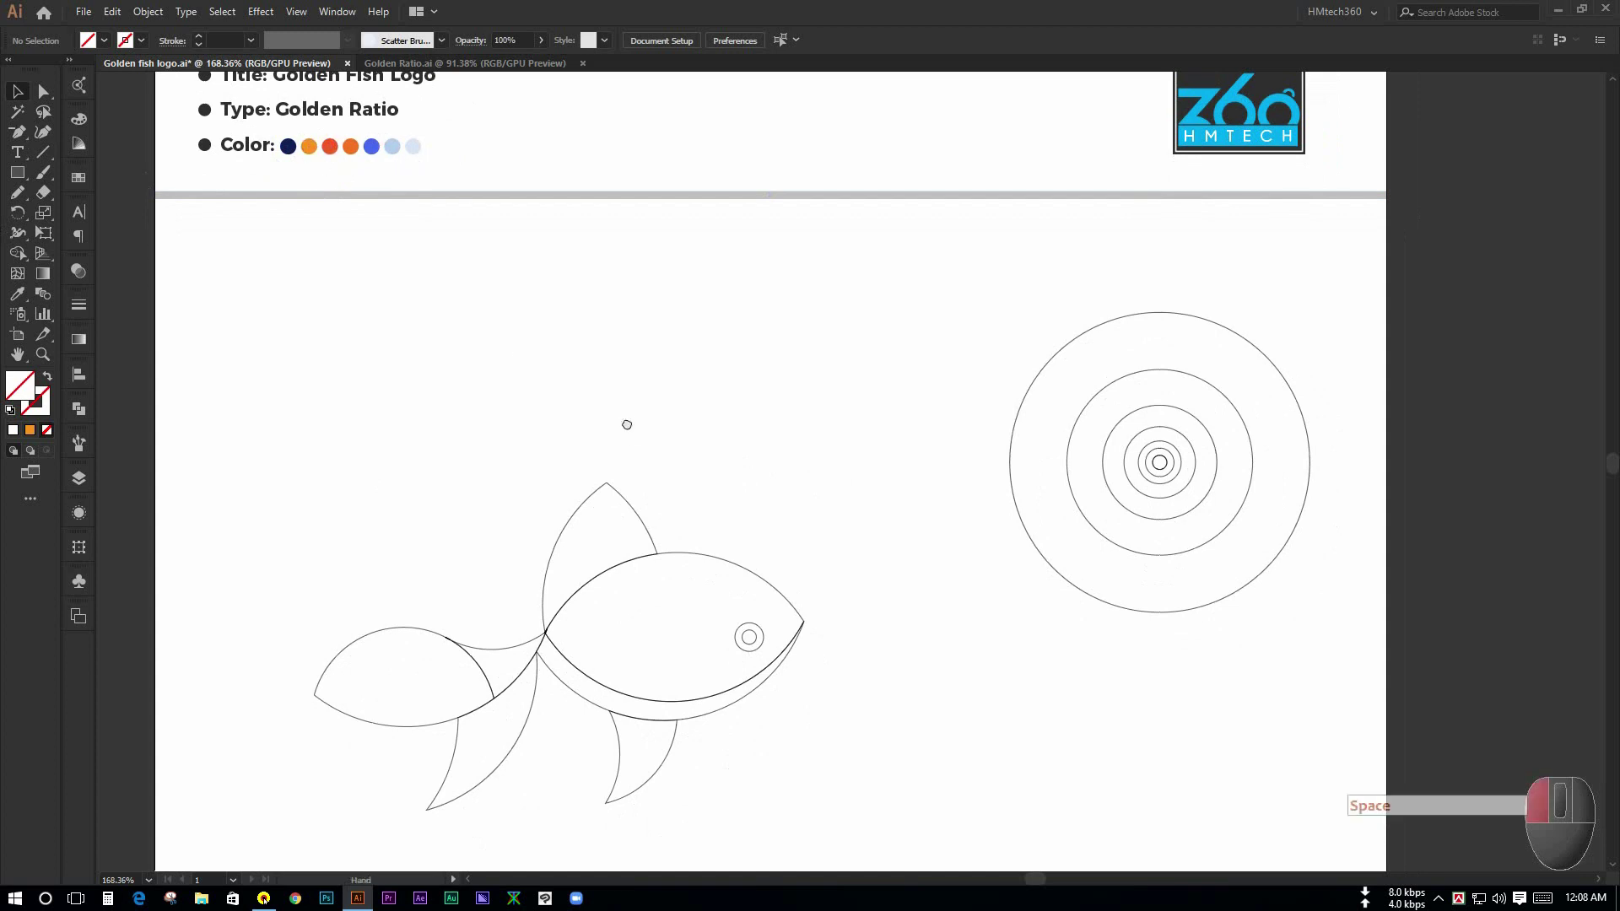
{"action": "left_click_drag", "start_coordinate": [512, 464], "coordinate": [655, 518]}
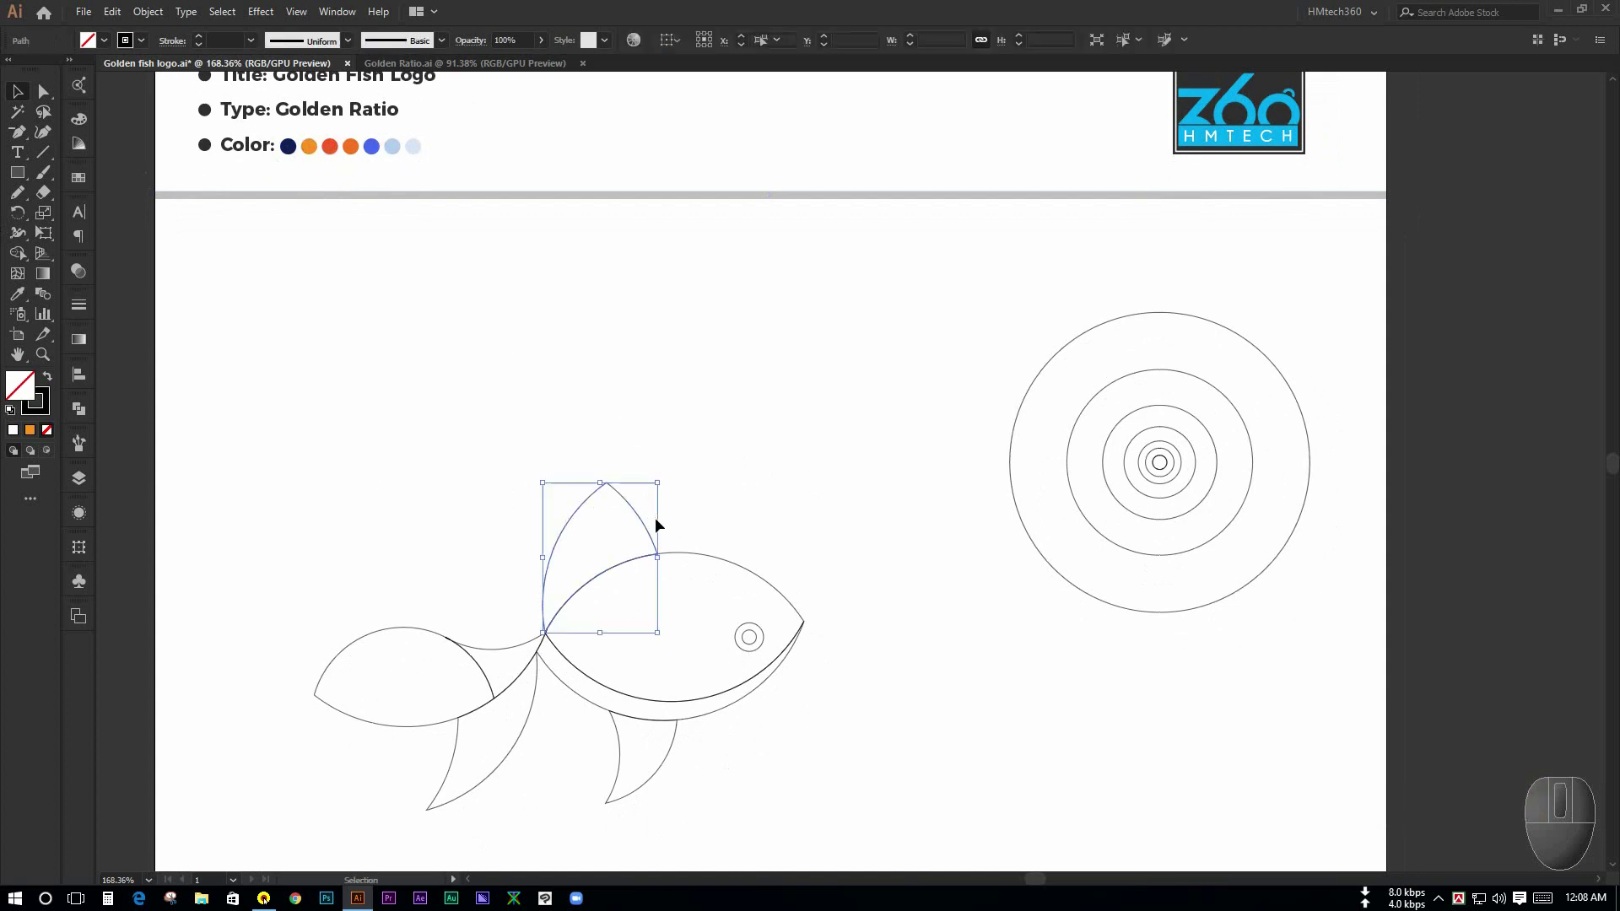
{"action": "left_click_drag", "start_coordinate": [226, 479], "coordinate": [957, 815]}
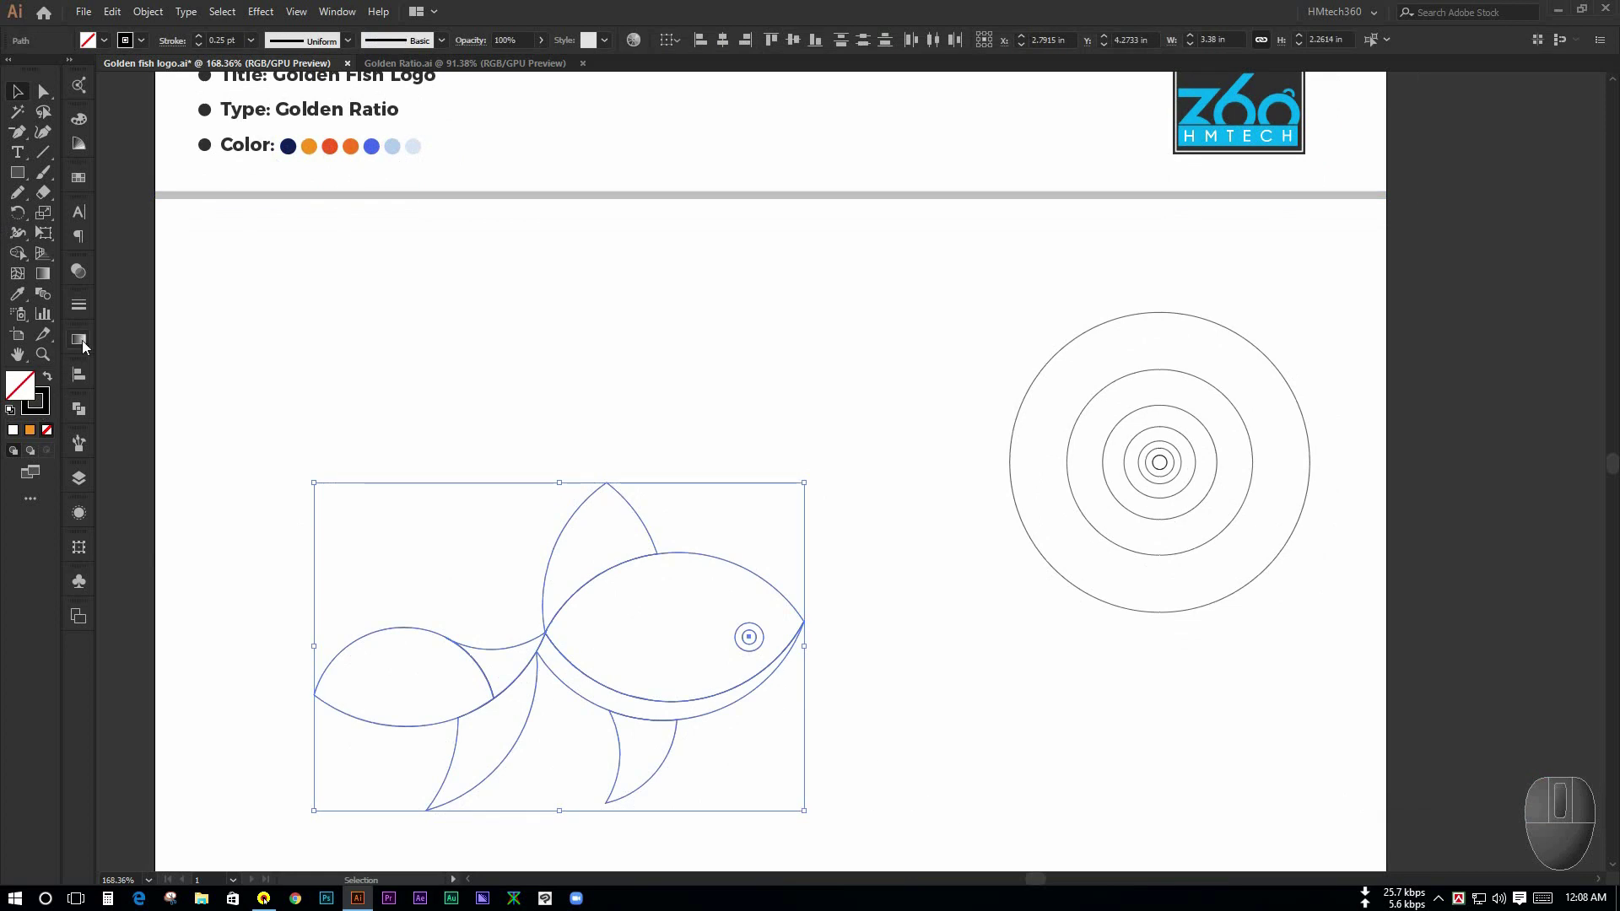
{"action": "left_click", "coordinate": [37, 410]}
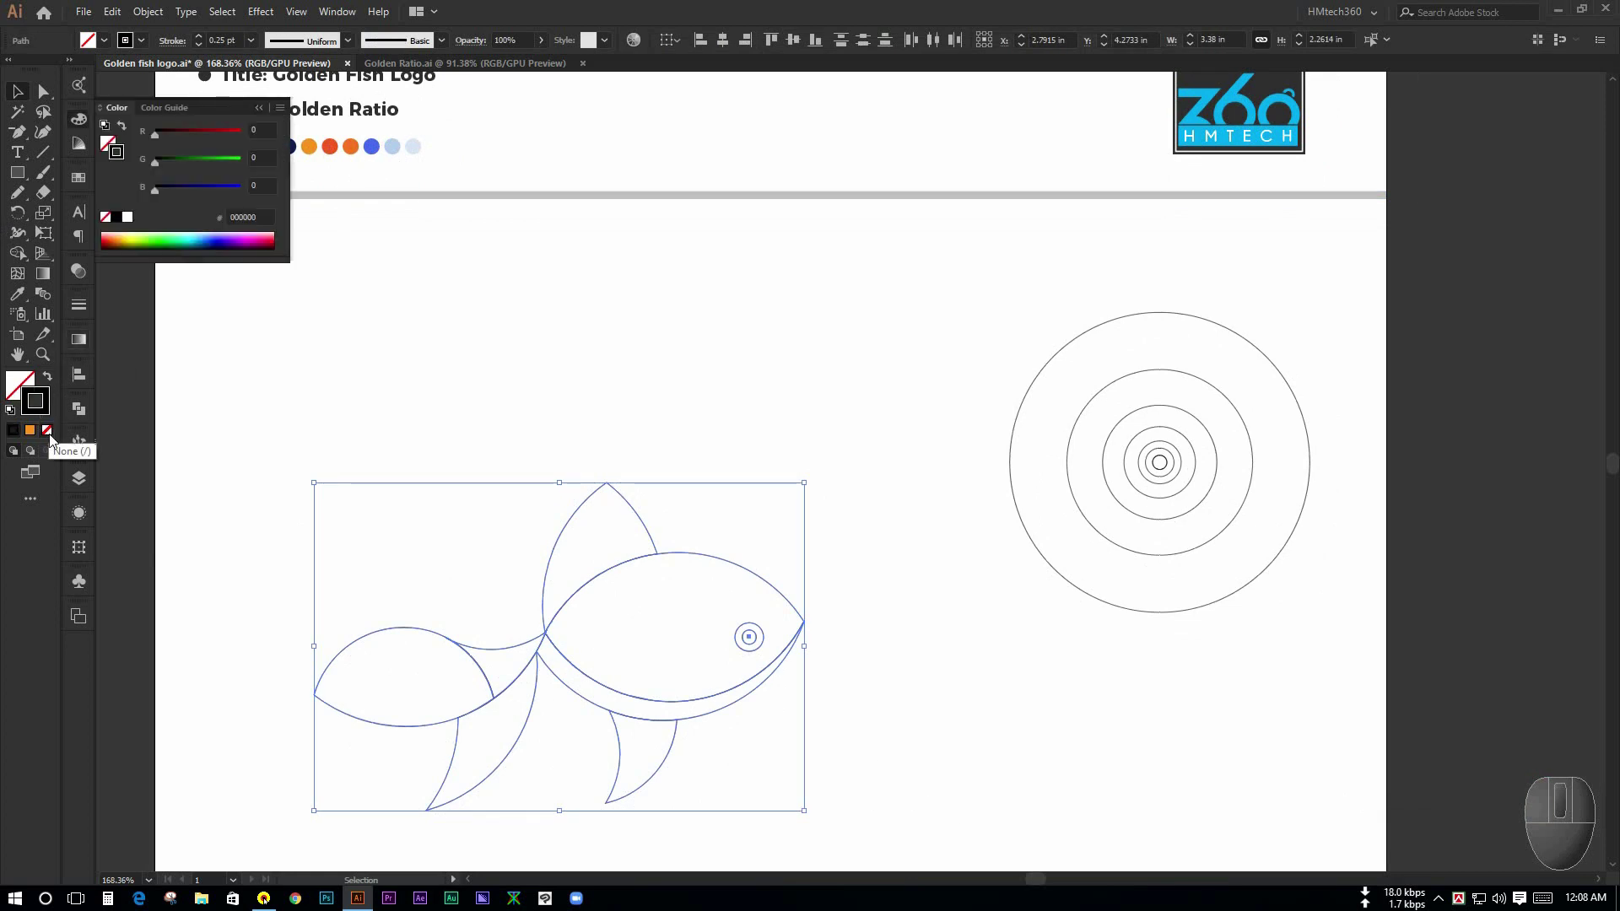
{"action": "left_click", "coordinate": [48, 431]}
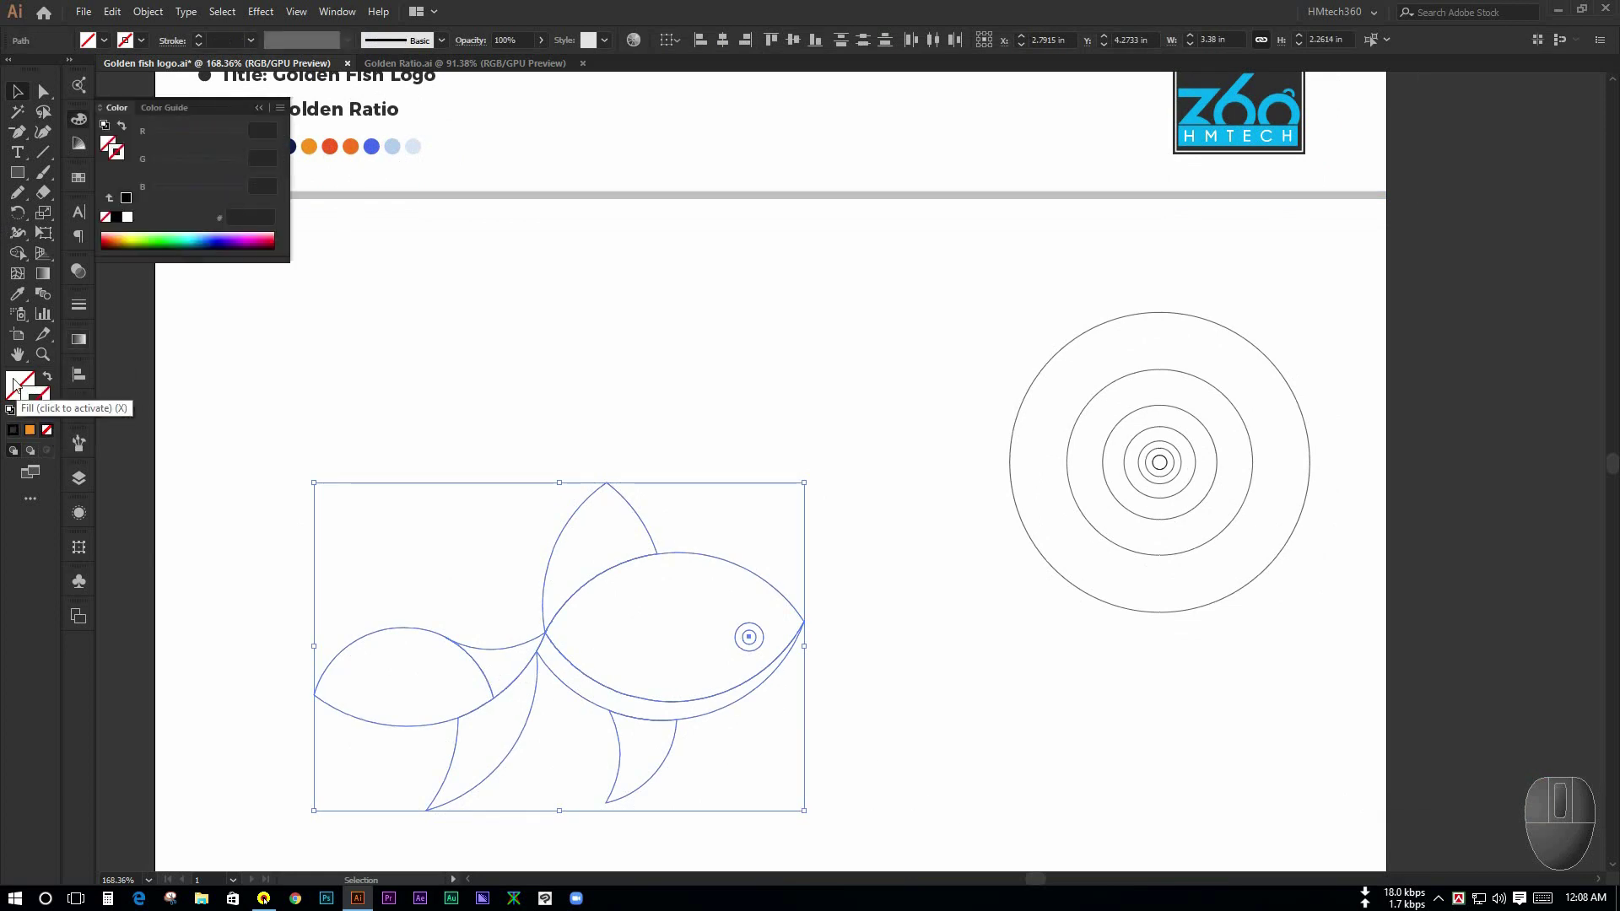
{"action": "left_click", "coordinate": [34, 431]}
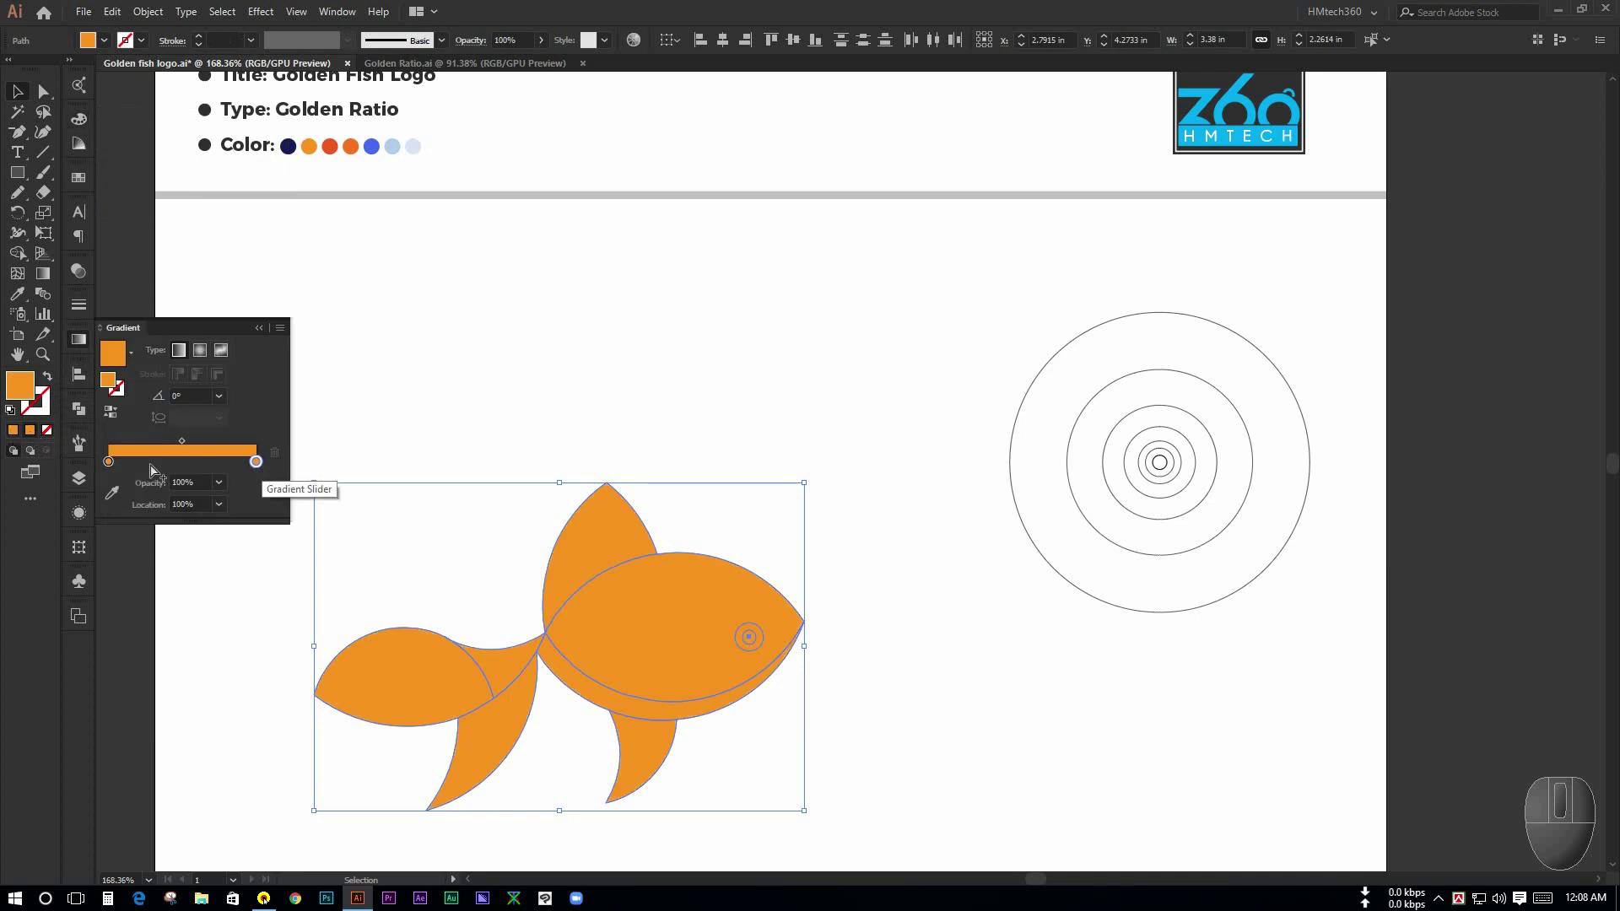
Step: Recolour the end stop of the fish's gradient with the red sampled from the third swatch of the header palette
{"action": "left_click", "coordinate": [110, 463]}
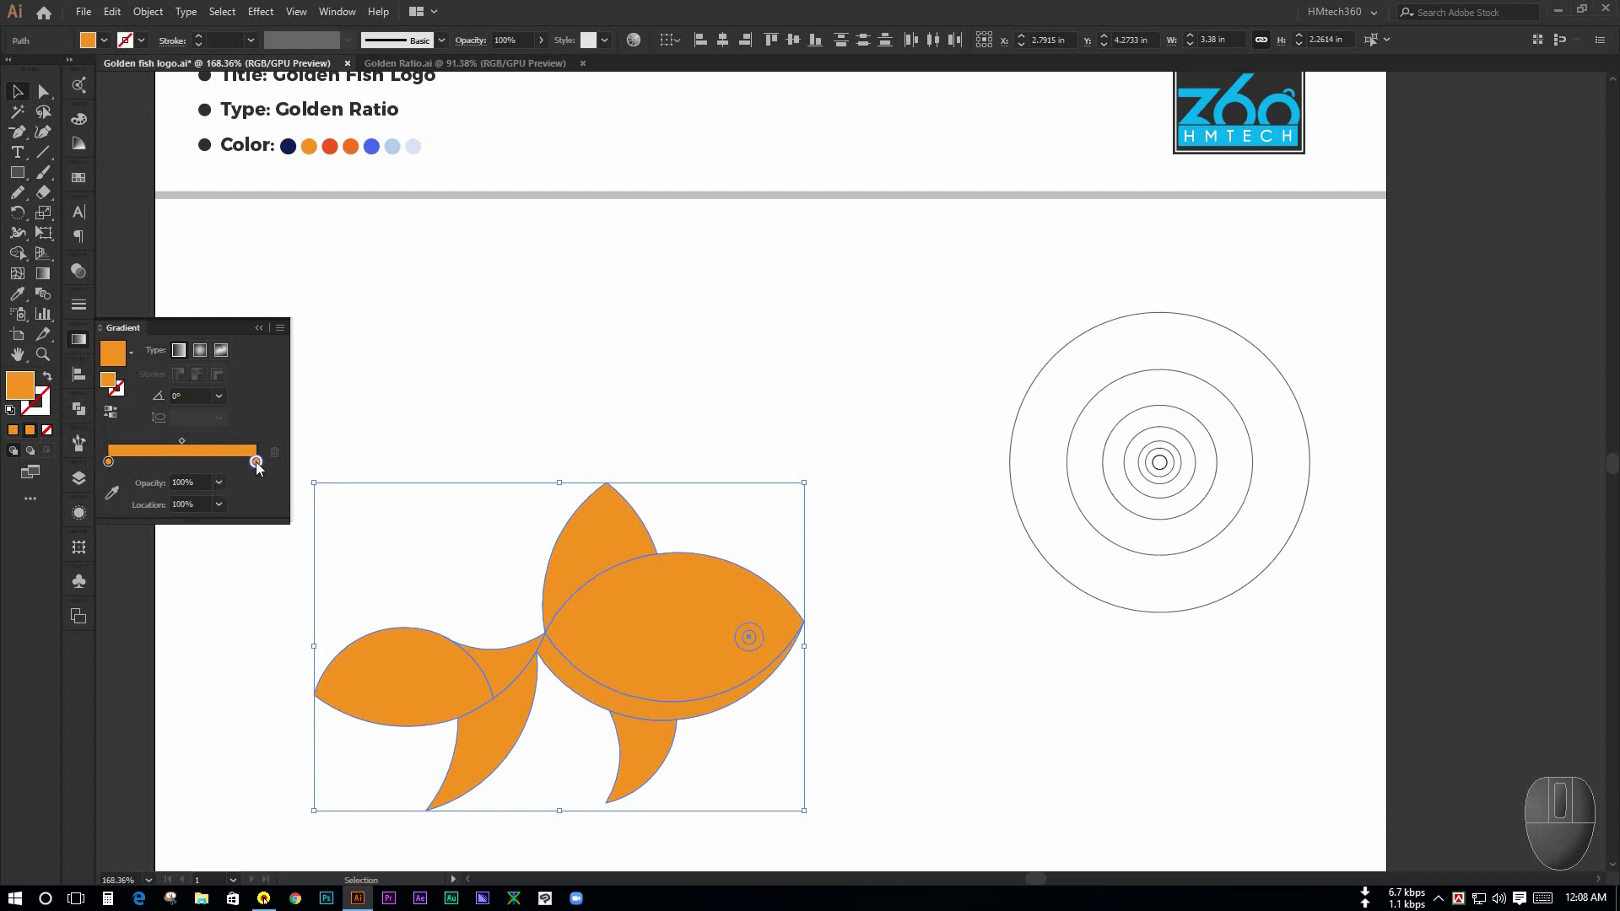
{"action": "key", "text": "i"}
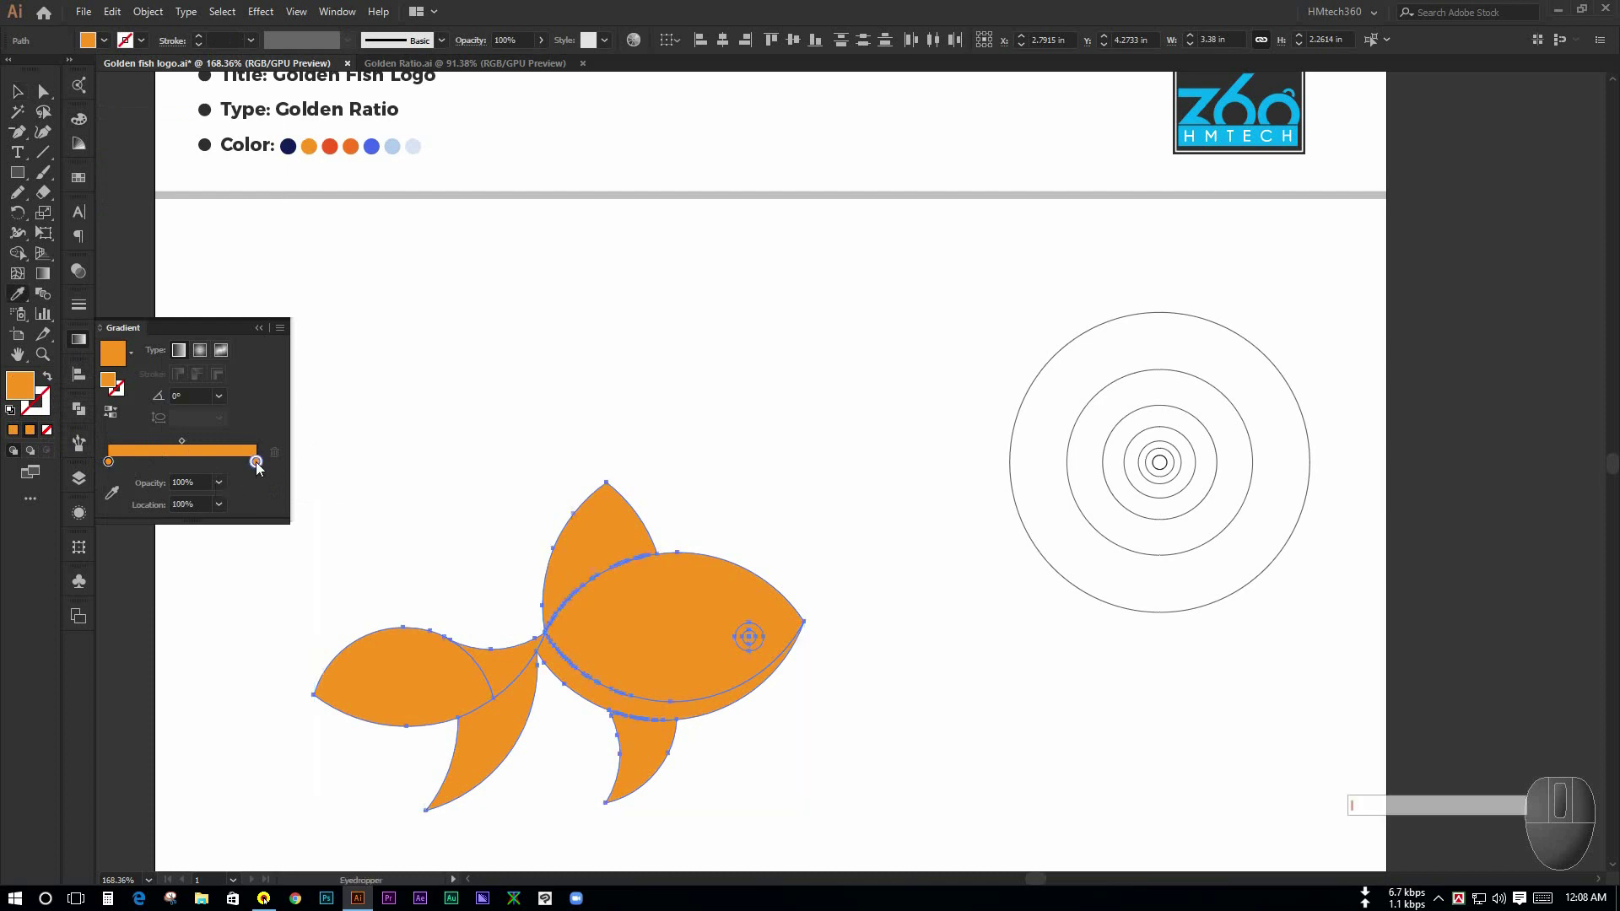
{"action": "left_click", "coordinate": [331, 147], "text": "shift"}
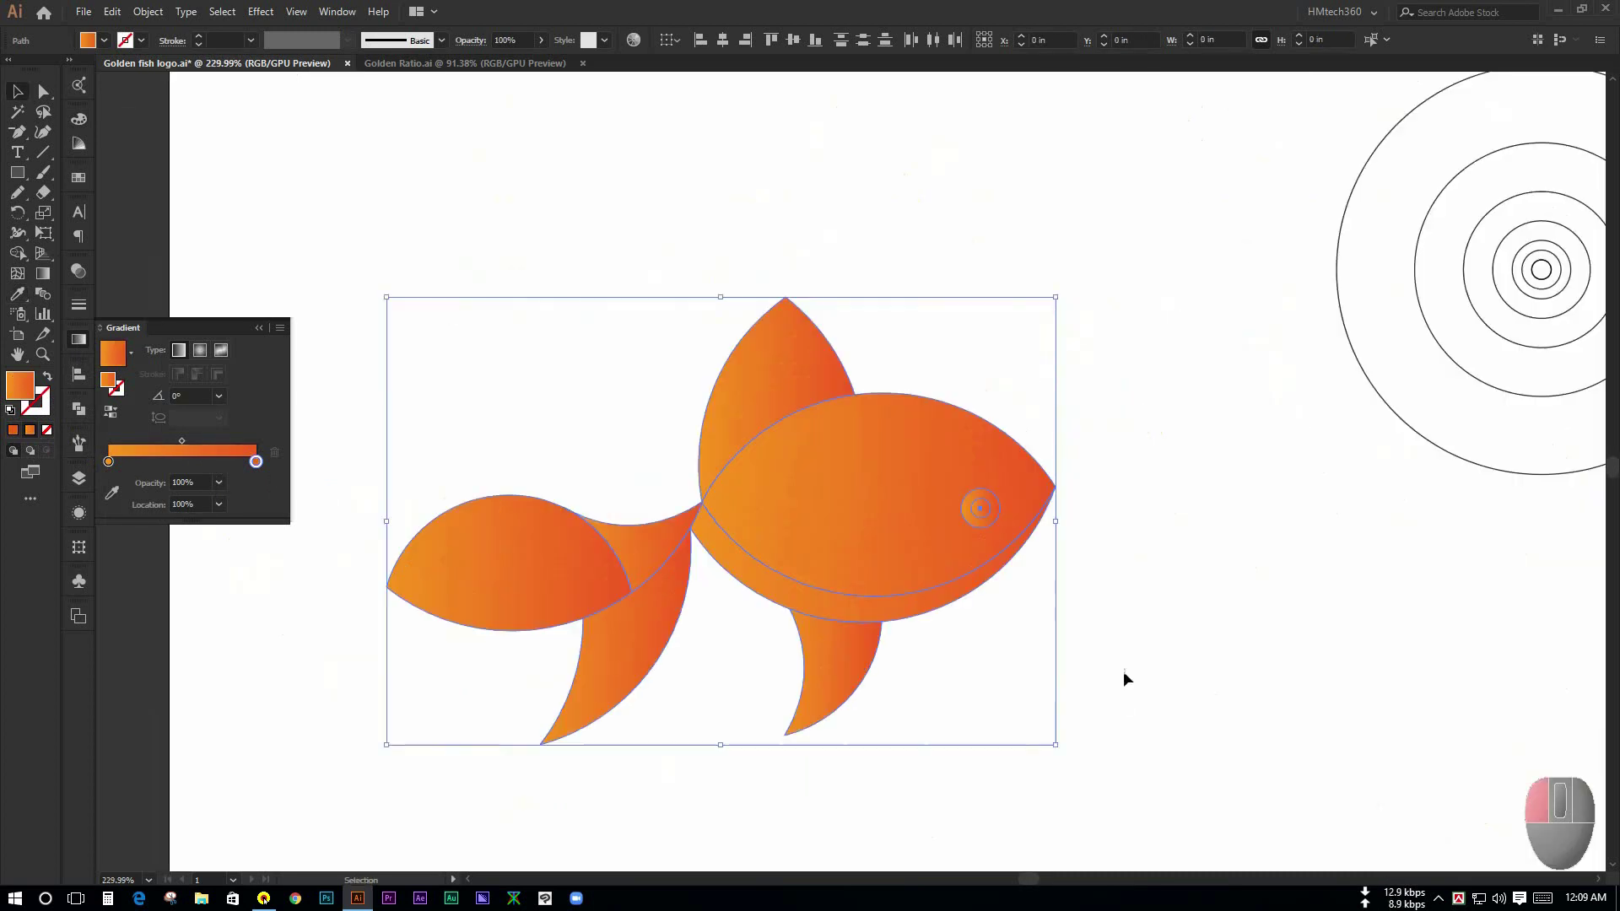
{"action": "left_click", "coordinate": [1122, 672]}
{"action": "left_click_drag", "start_coordinate": [1103, 626], "coordinate": [1125, 630]}
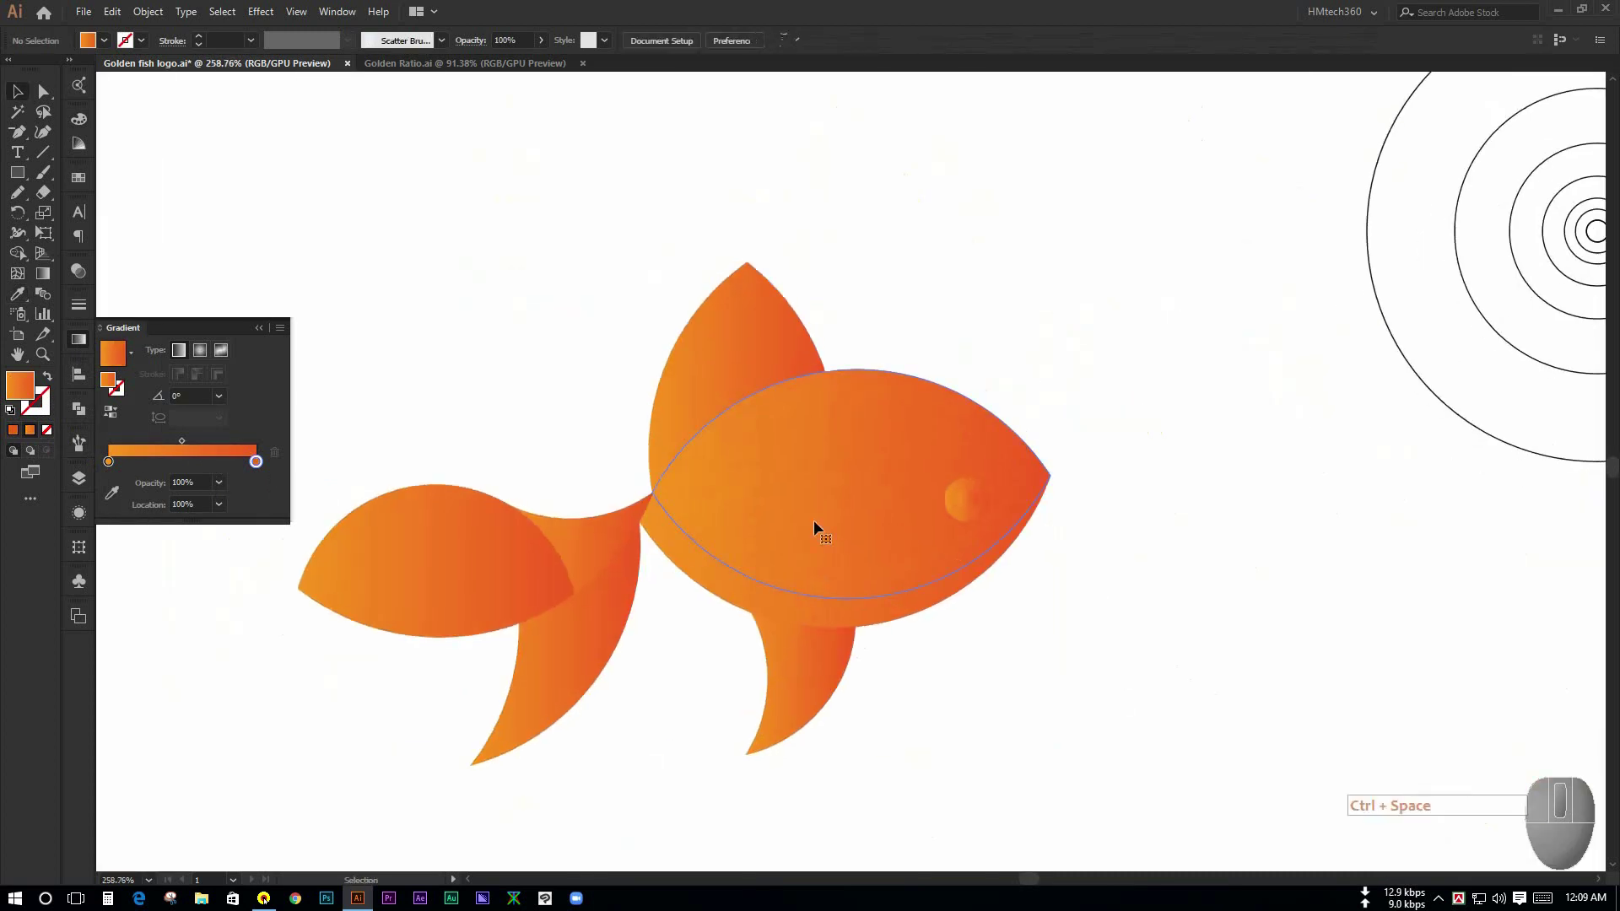
{"action": "left_click", "coordinate": [811, 518]}
{"action": "left_click_drag", "start_coordinate": [802, 496], "coordinate": [807, 561]}
{"action": "key", "text": "ctrl+z"}
{"action": "left_click", "coordinate": [1021, 609]}
Step: Redirect the main body's gradient diagonally, from orange near the dorsal fin to red toward the lower part of the head
{"action": "left_click_drag", "start_coordinate": [1096, 565], "coordinate": [1071, 592]}
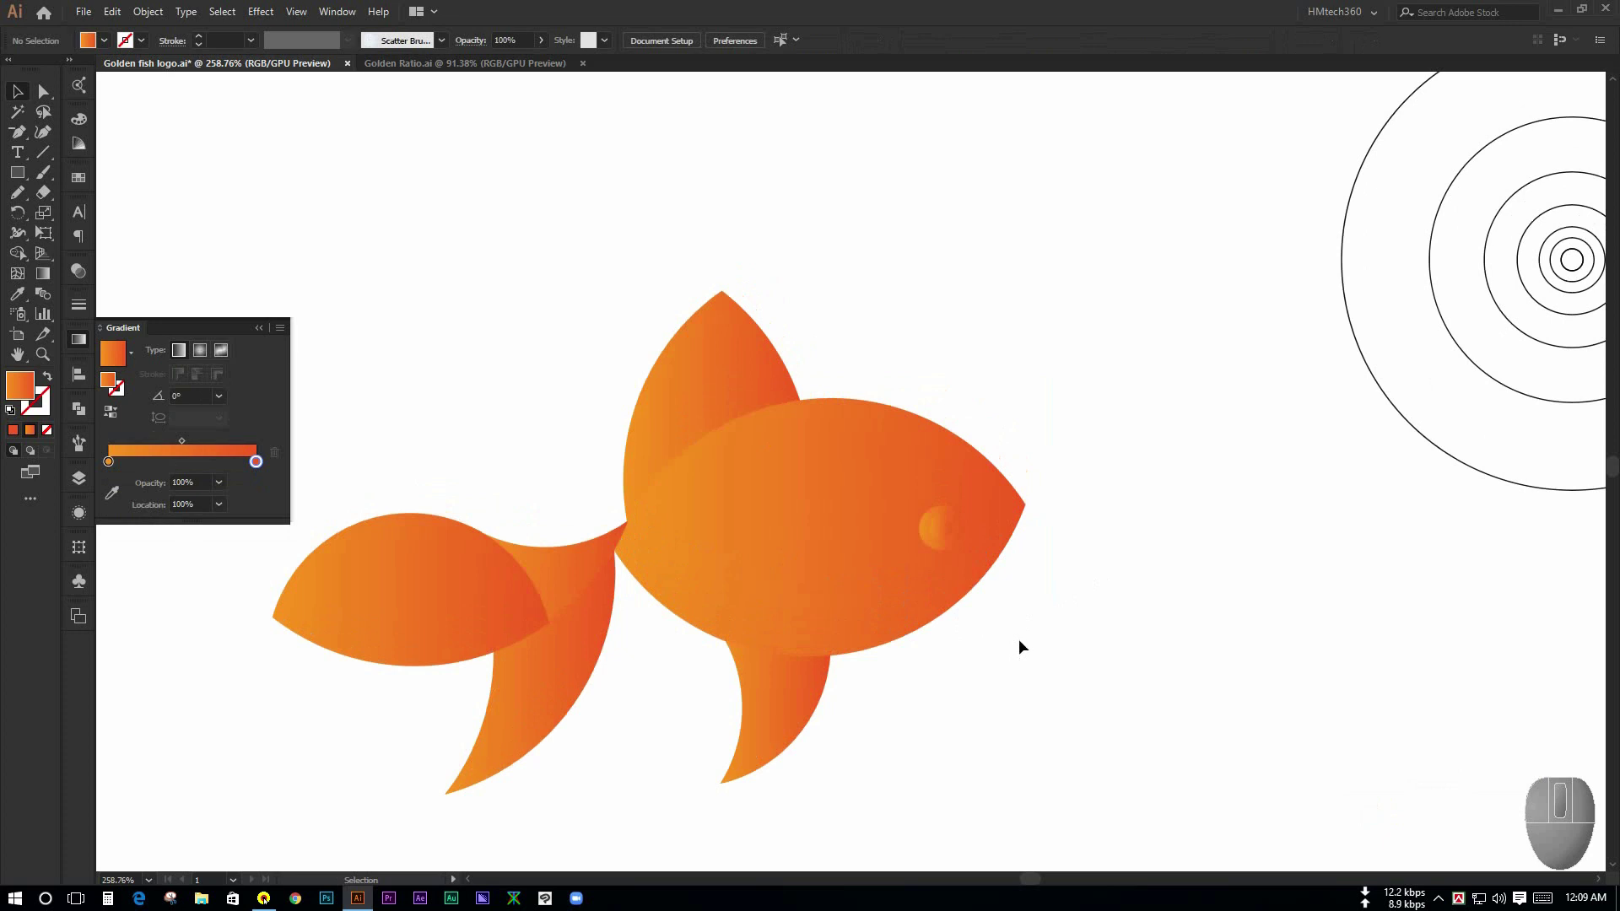
{"action": "scroll", "coordinate": [979, 515], "scroll_direction": "up", "scroll_amount": 1}
{"action": "left_click", "coordinate": [696, 669]}
{"action": "left_click", "coordinate": [42, 273]}
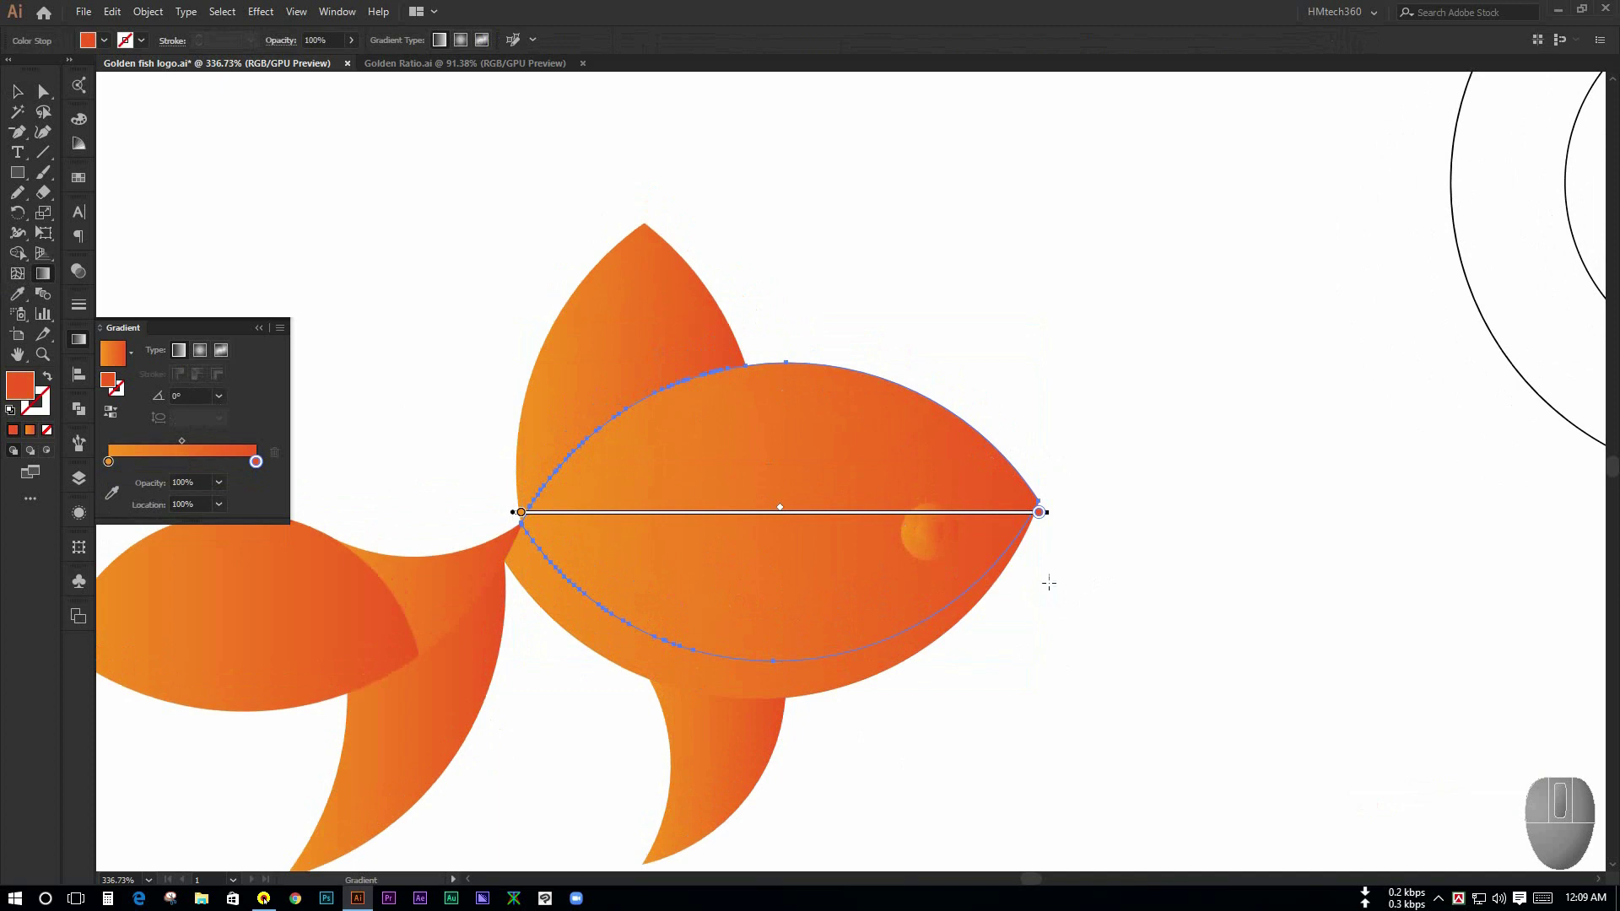
{"action": "left_click_drag", "start_coordinate": [1035, 575], "coordinate": [615, 449]}
{"action": "mouse_move", "coordinate": [446, 391]}
{"action": "left_mouse_down"}
{"action": "mouse_move", "coordinate": [1011, 553]}
{"action": "mouse_move", "coordinate": [928, 531]}
{"action": "left_mouse_up"}
{"action": "left_click", "coordinate": [16, 92]}
{"action": "left_click", "coordinate": [864, 729]}
{"action": "left_click", "coordinate": [847, 670]}
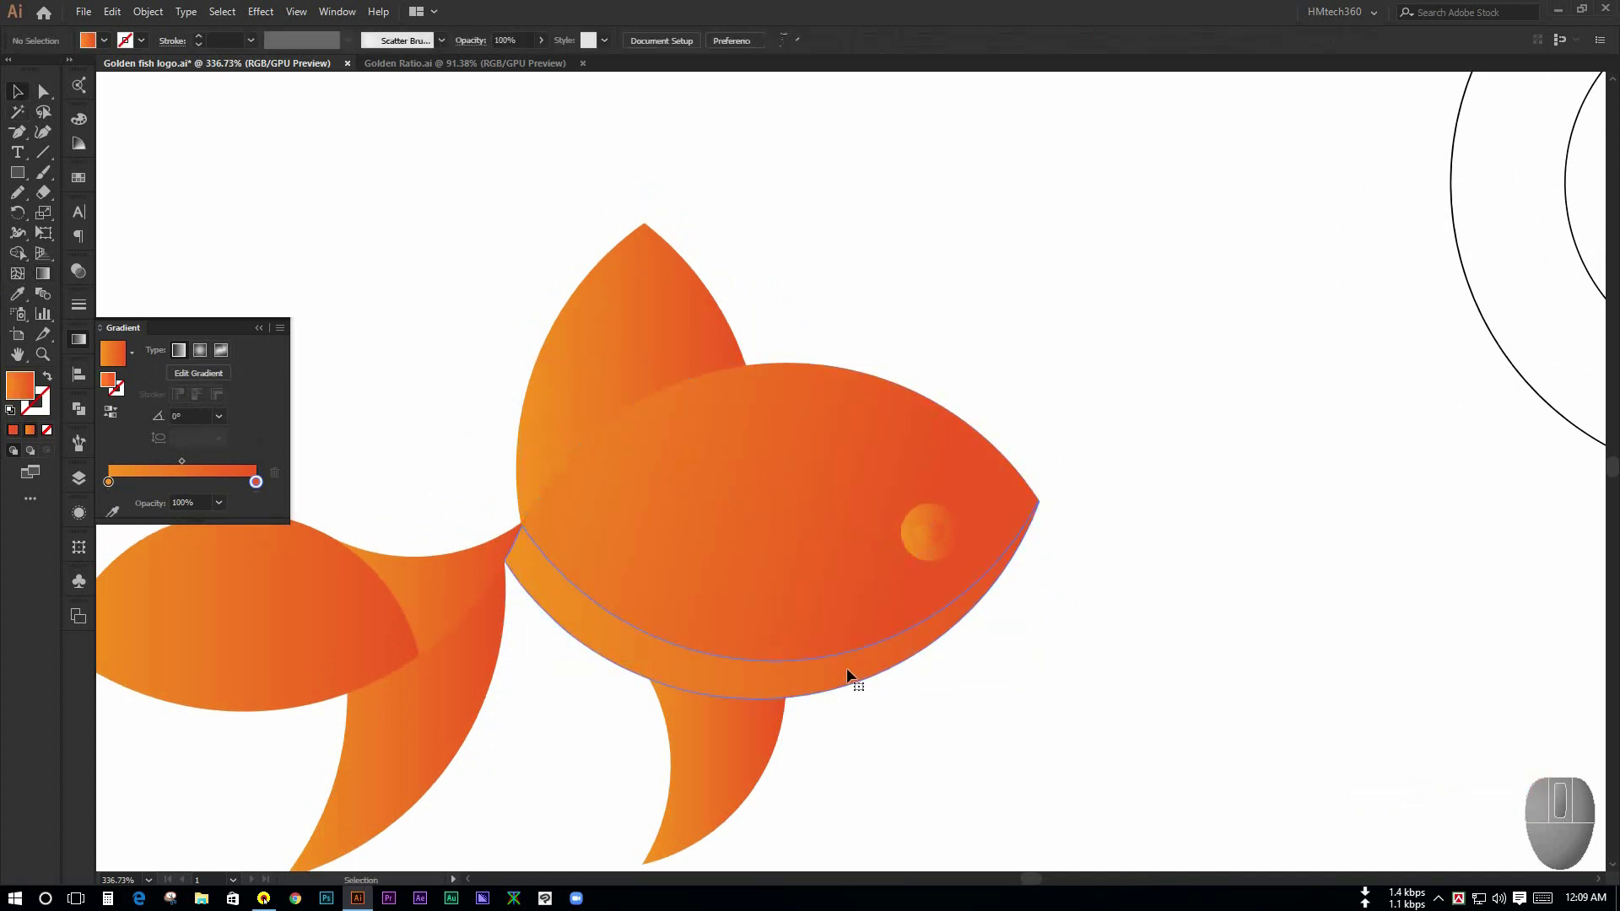
{"action": "left_click", "coordinate": [1047, 743]}
Step: Redirect the dorsal fin's gradient to run nearly vertically, with orange at the fin's base and red toward its tip
{"action": "key", "text": "space"}
{"action": "left_click_drag", "start_coordinate": [990, 745], "coordinate": [1066, 662]}
{"action": "left_click", "coordinate": [857, 705]}
{"action": "left_click", "coordinate": [768, 330]}
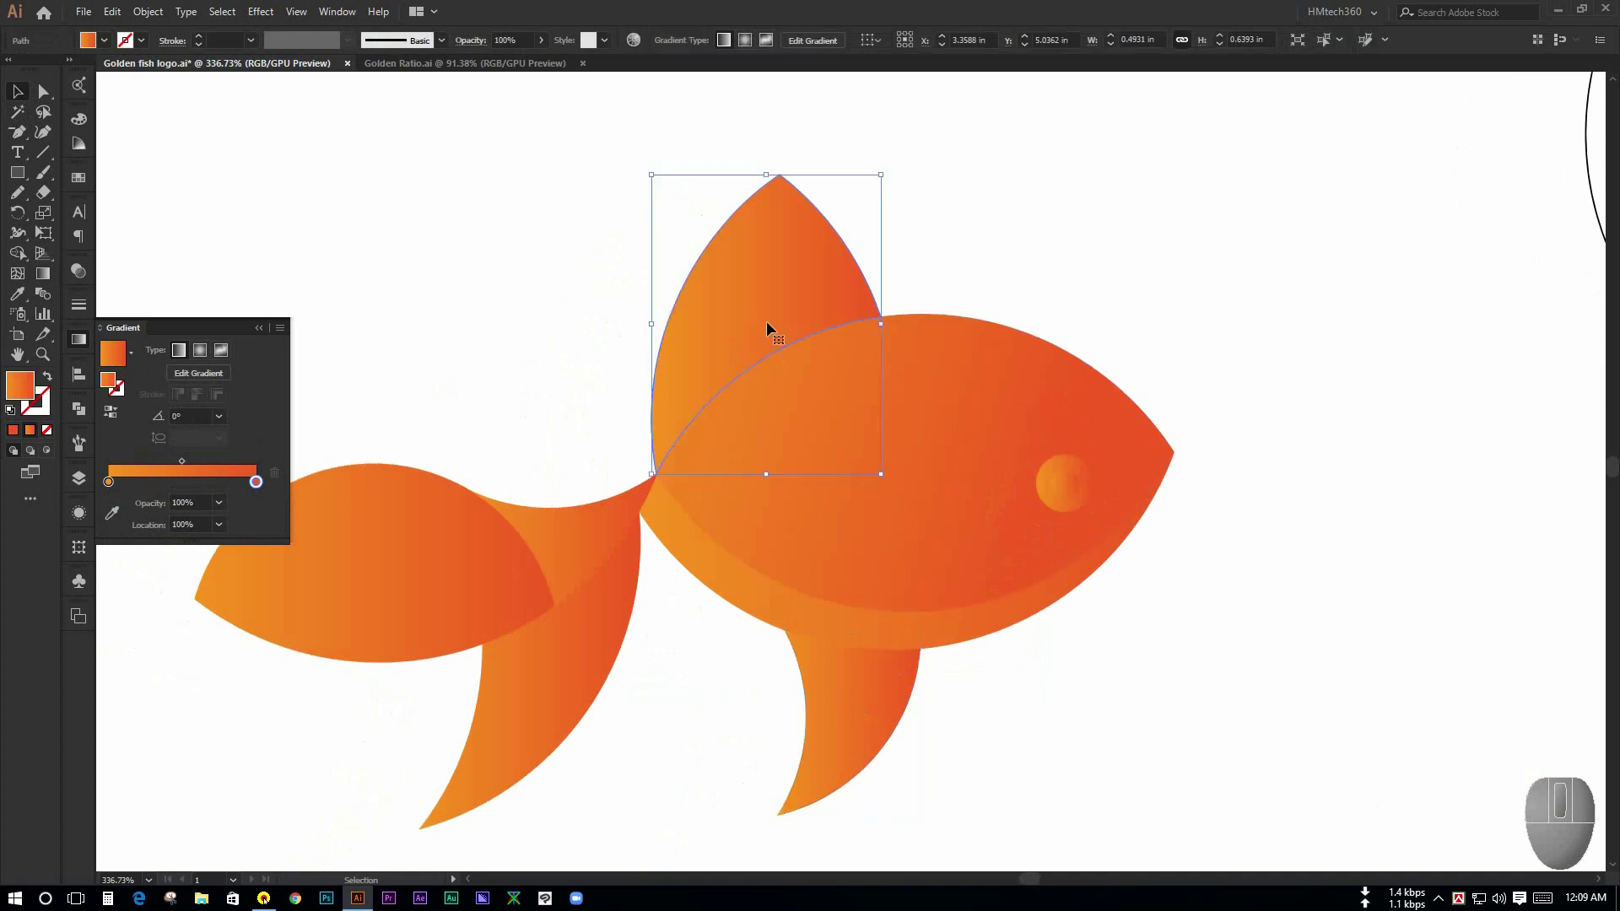
{"action": "left_click", "coordinate": [41, 272]}
{"action": "left_click_drag", "start_coordinate": [736, 285], "coordinate": [766, 434]}
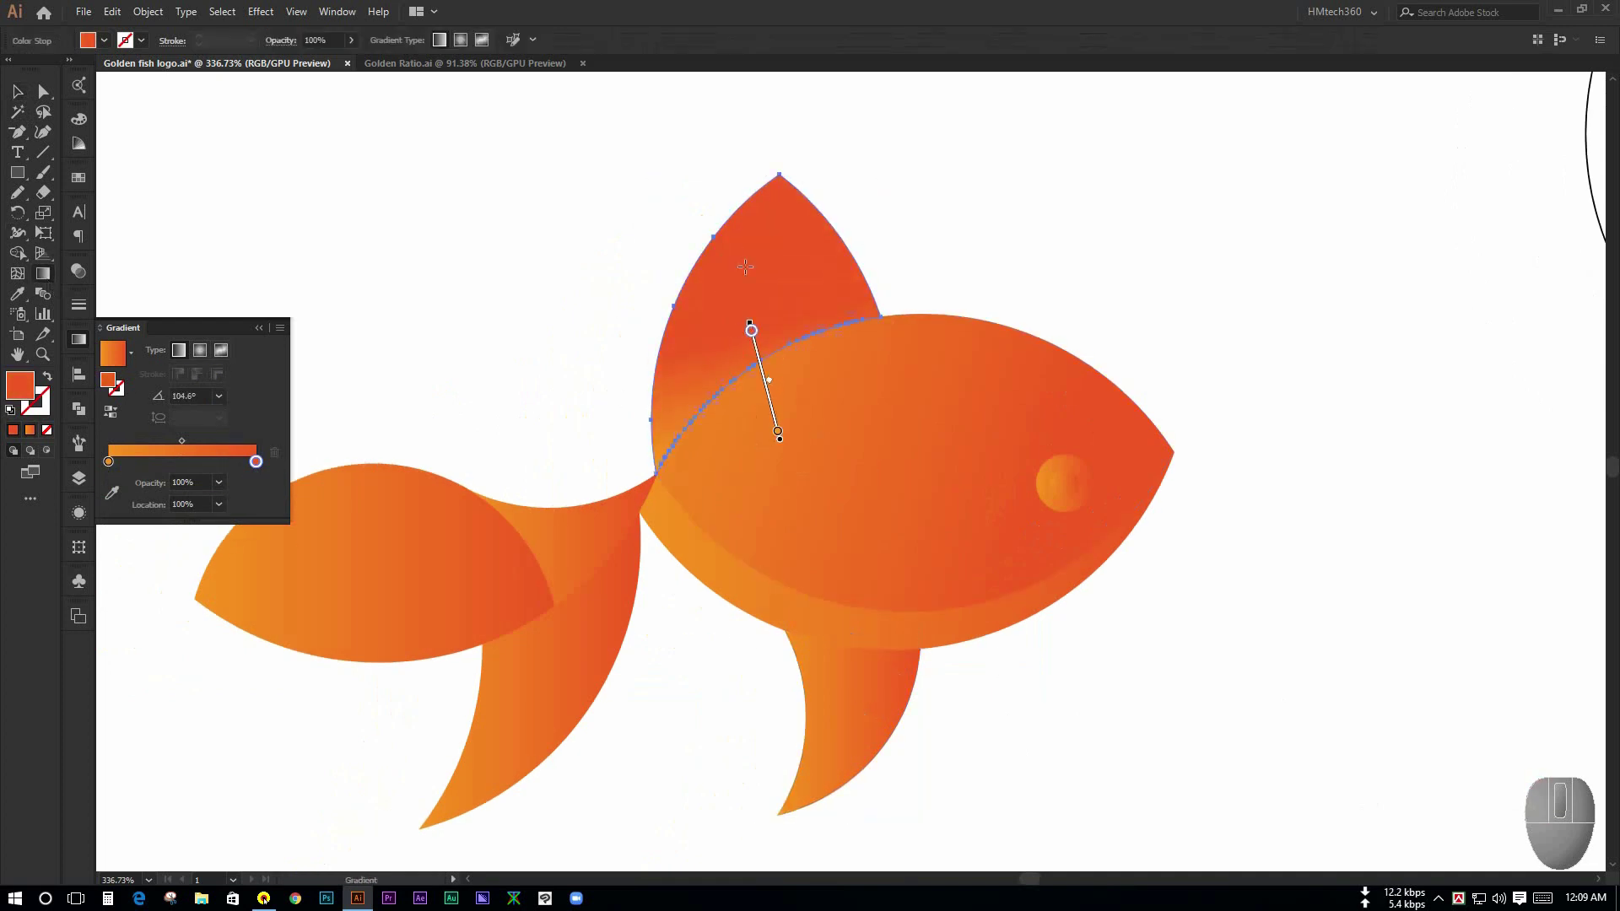
Step: Reverse the dorsal fin's gradient to about -68°, from orange at the fin's tip to red at its base
{"action": "left_click_drag", "start_coordinate": [717, 166], "coordinate": [810, 400]}
{"action": "left_click", "coordinate": [17, 93]}
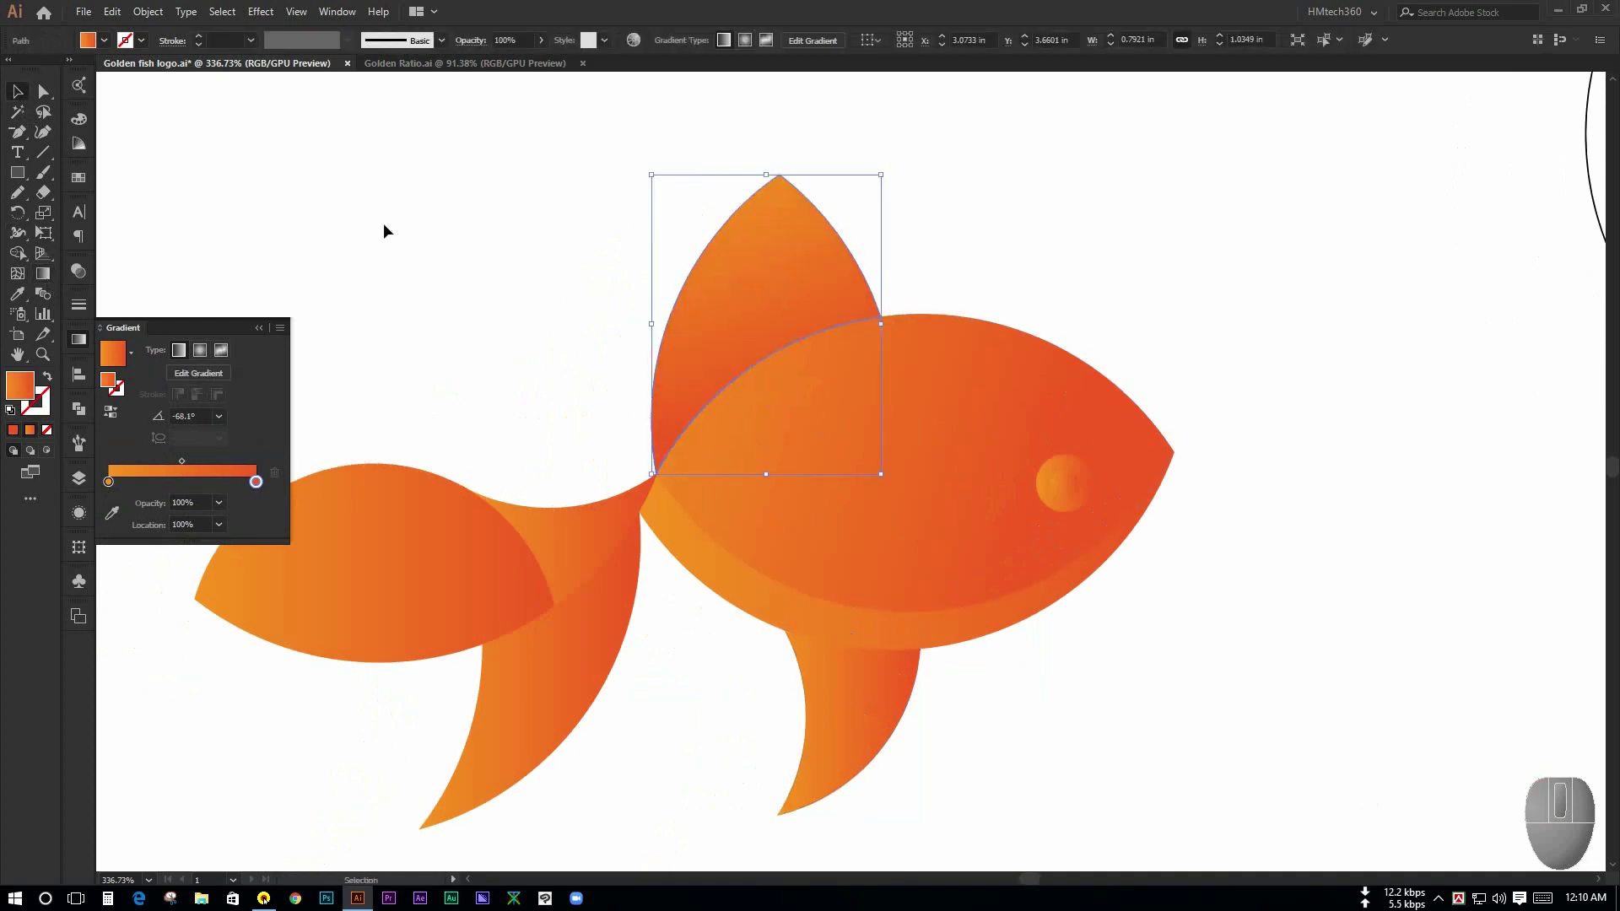
{"action": "left_click", "coordinate": [383, 231]}
Step: Redirect the belly fin's gradient to about 65°, from orange at the fin's lower tip to red where it meets the body
{"action": "left_click_drag", "start_coordinate": [668, 687], "coordinate": [722, 622]}
{"action": "left_click", "coordinate": [896, 664]}
{"action": "left_click", "coordinate": [43, 273]}
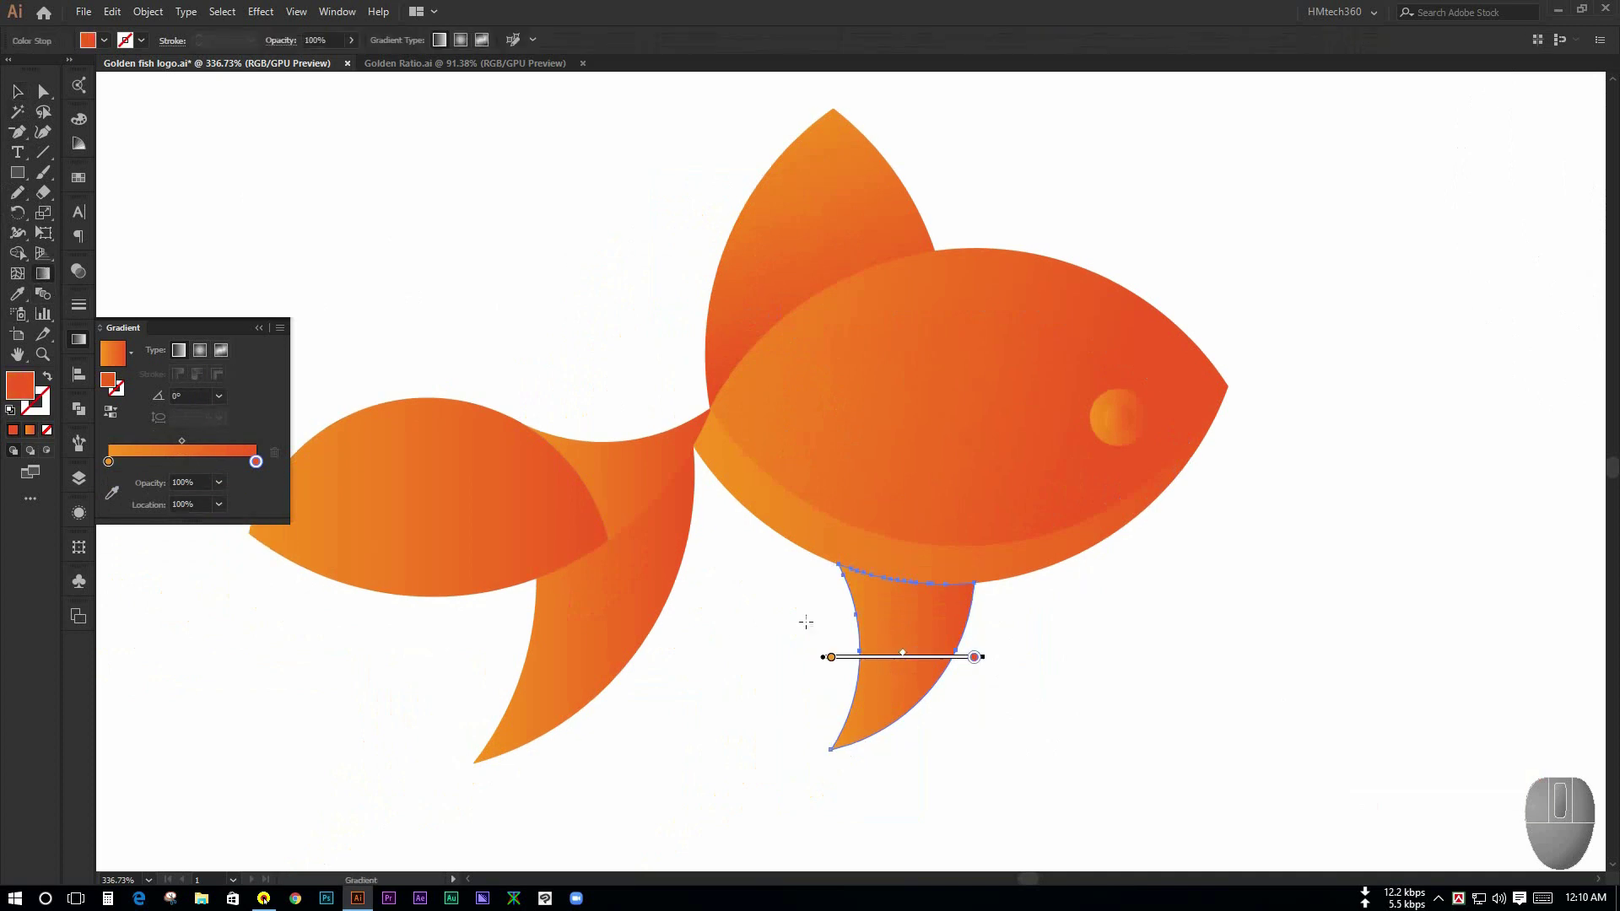
{"action": "left_click_drag", "start_coordinate": [905, 568], "coordinate": [887, 661]}
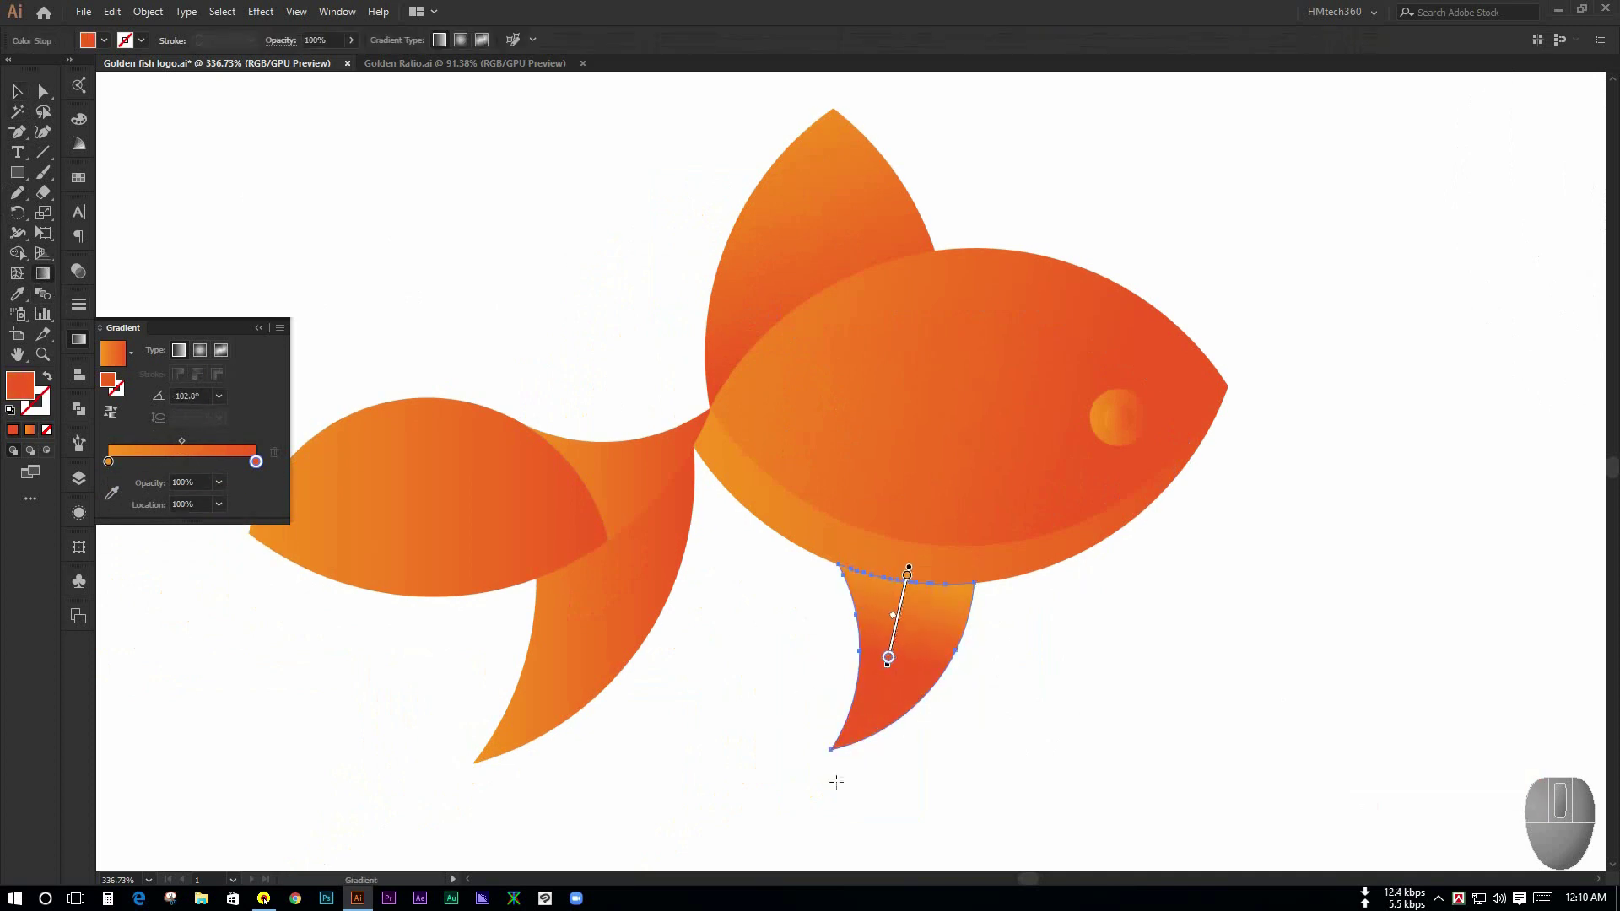
{"action": "left_click_drag", "start_coordinate": [835, 777], "coordinate": [947, 566]}
{"action": "left_click_drag", "start_coordinate": [964, 547], "coordinate": [919, 666]}
{"action": "left_click_drag", "start_coordinate": [867, 770], "coordinate": [962, 562]}
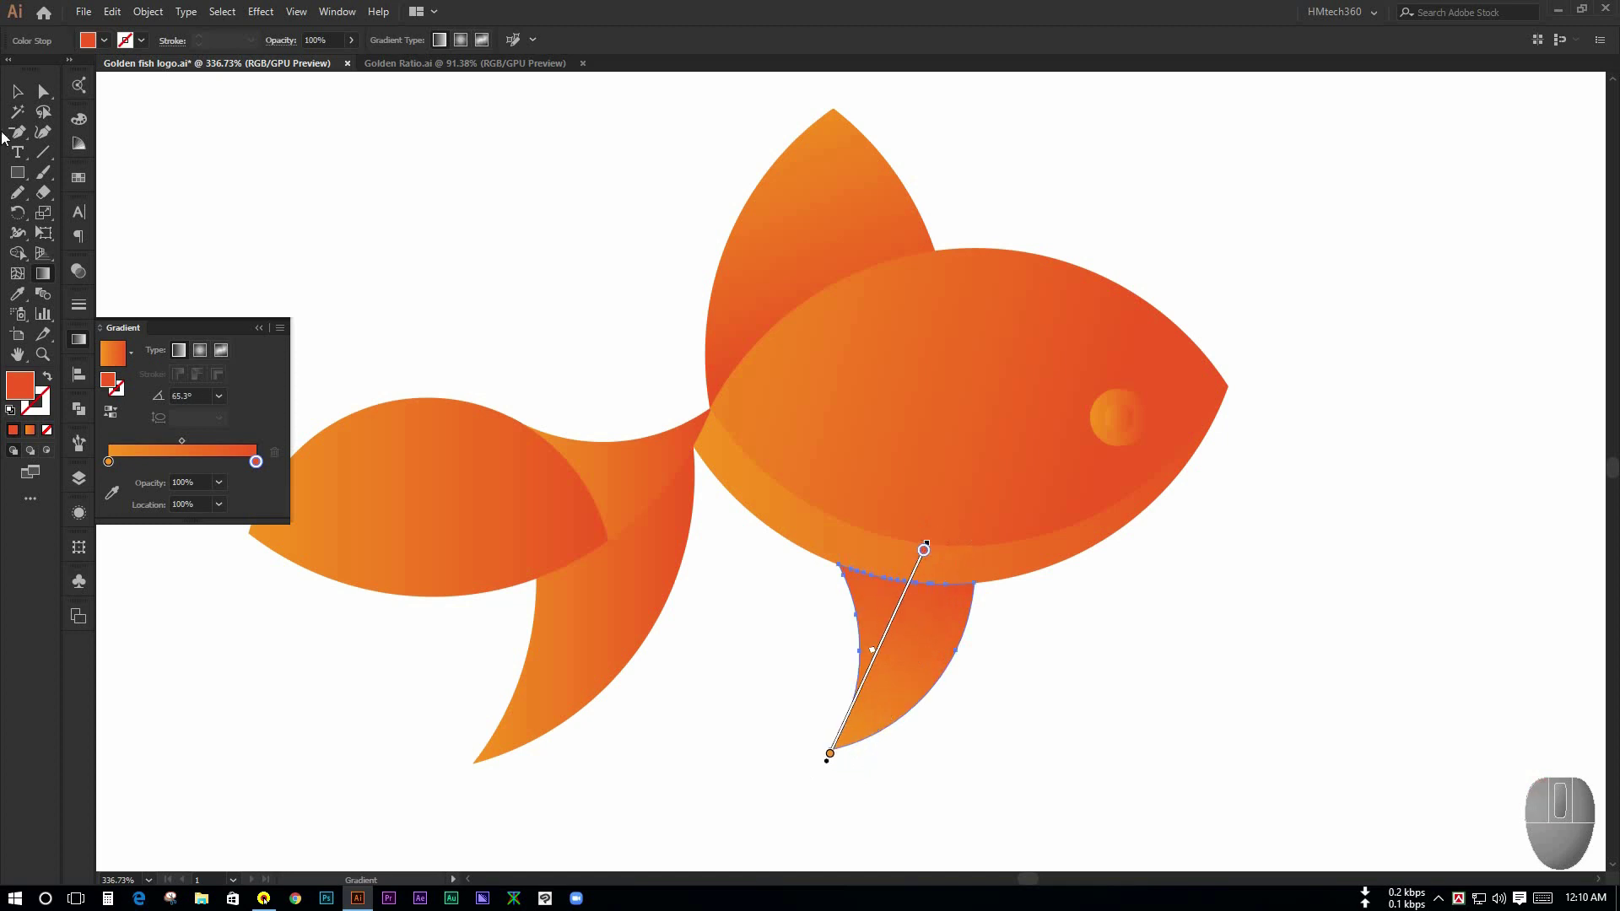
{"action": "left_click", "coordinate": [18, 92]}
{"action": "left_click", "coordinate": [733, 594]}
Step: Redirect the lower tail fin's gradient to about -112°, from orange near the body to red at the fin's pointed tip
{"action": "key", "text": "space"}
{"action": "left_click_drag", "start_coordinate": [735, 595], "coordinate": [858, 605]}
{"action": "left_click", "coordinate": [726, 478]}
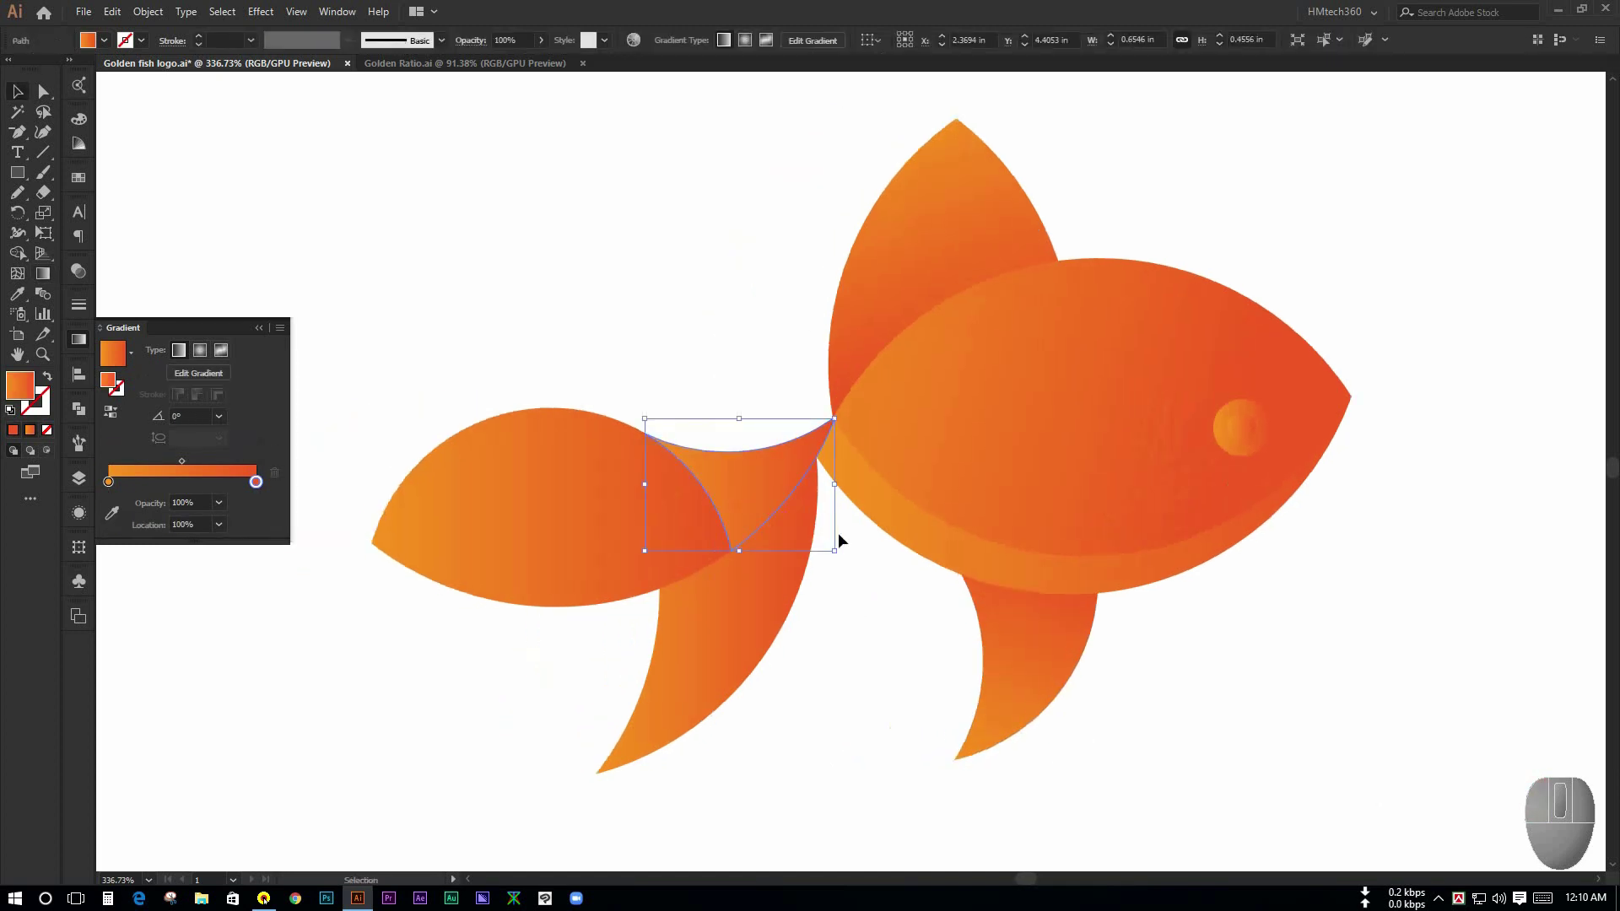
{"action": "left_click", "coordinate": [703, 656]}
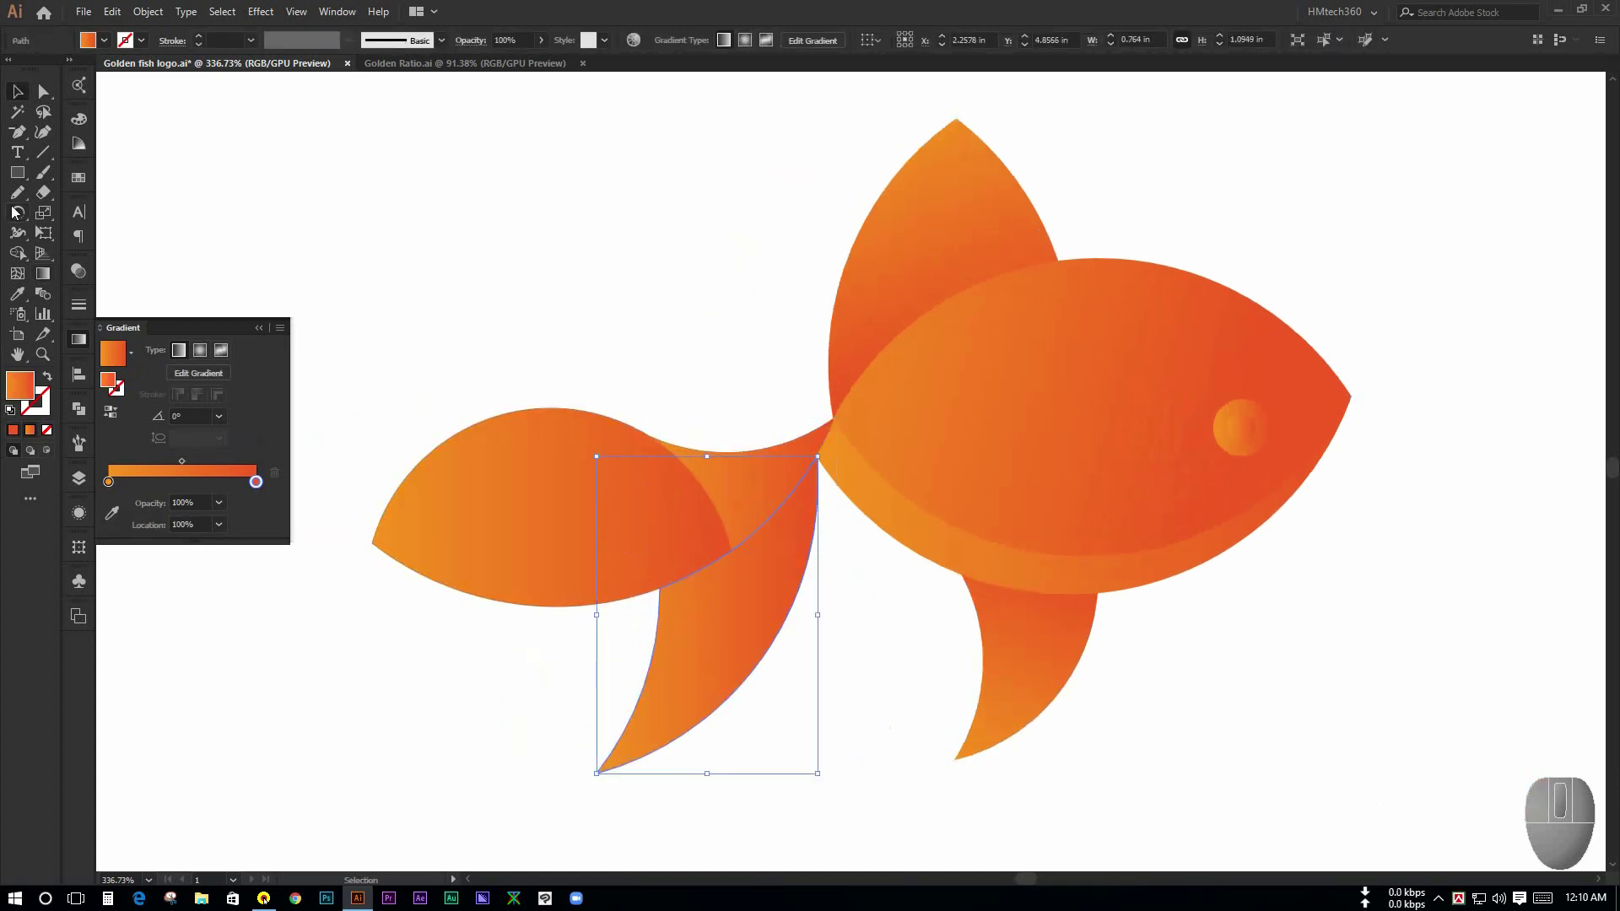
{"action": "key", "text": "g"}
{"action": "mouse_move", "coordinate": [583, 820]}
{"action": "left_mouse_down"}
{"action": "mouse_move", "coordinate": [785, 546]}
{"action": "mouse_move", "coordinate": [684, 760]}
{"action": "left_mouse_up"}
{"action": "left_click", "coordinate": [17, 91]}
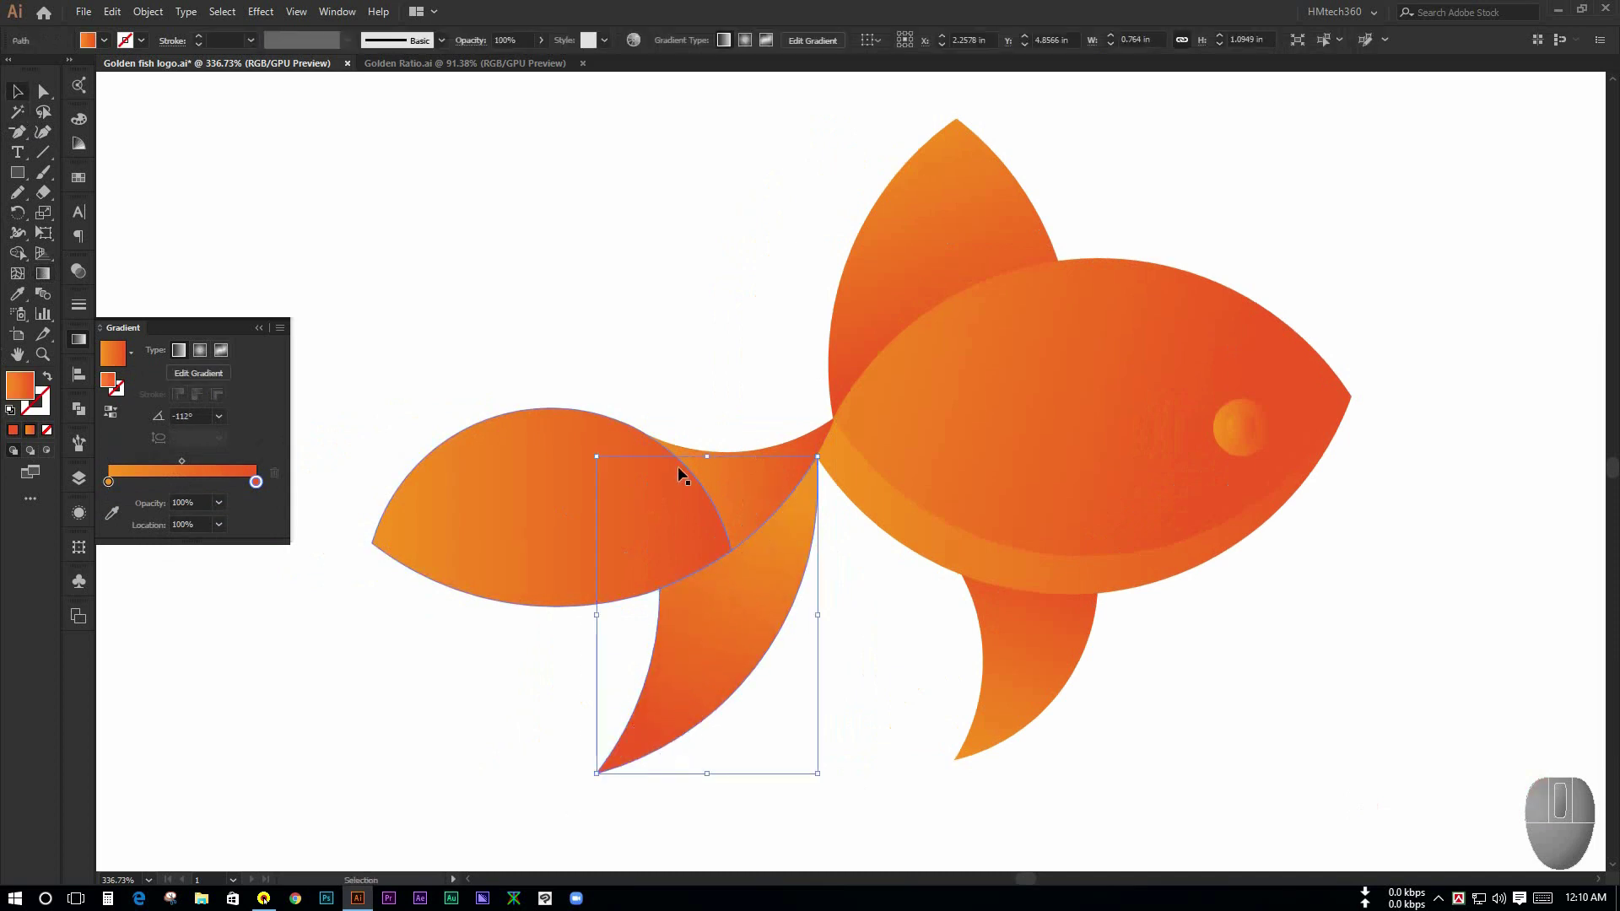
Step: Redirect the gradient of the piece joining tail and body to about -69°, from orange along its upper edge to red below
{"action": "left_click", "coordinate": [680, 470]}
{"action": "left_click", "coordinate": [43, 275]}
{"action": "left_click_drag", "start_coordinate": [727, 403], "coordinate": [787, 554]}
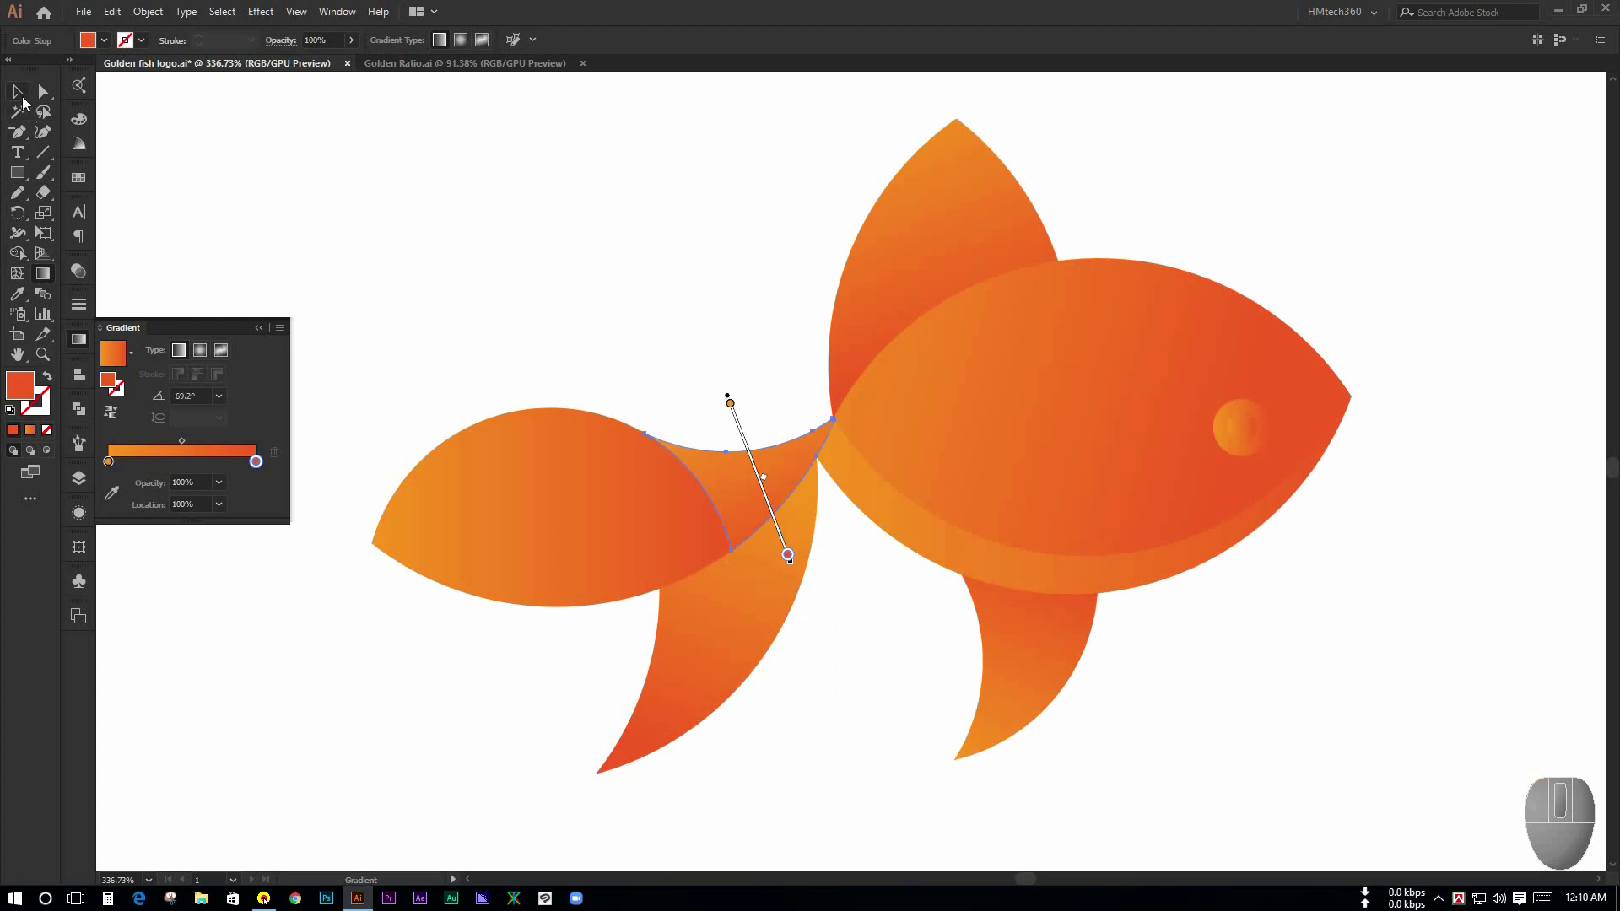
{"action": "left_click", "coordinate": [18, 93]}
{"action": "left_click", "coordinate": [650, 314]}
Step: Redirect the upper tail lobe's gradient on a slight upward slant, from orange at its outer tip to red toward the body
{"action": "left_click_drag", "start_coordinate": [651, 315], "coordinate": [723, 297]}
{"action": "left_click", "coordinate": [638, 449]}
{"action": "left_click", "coordinate": [43, 275]}
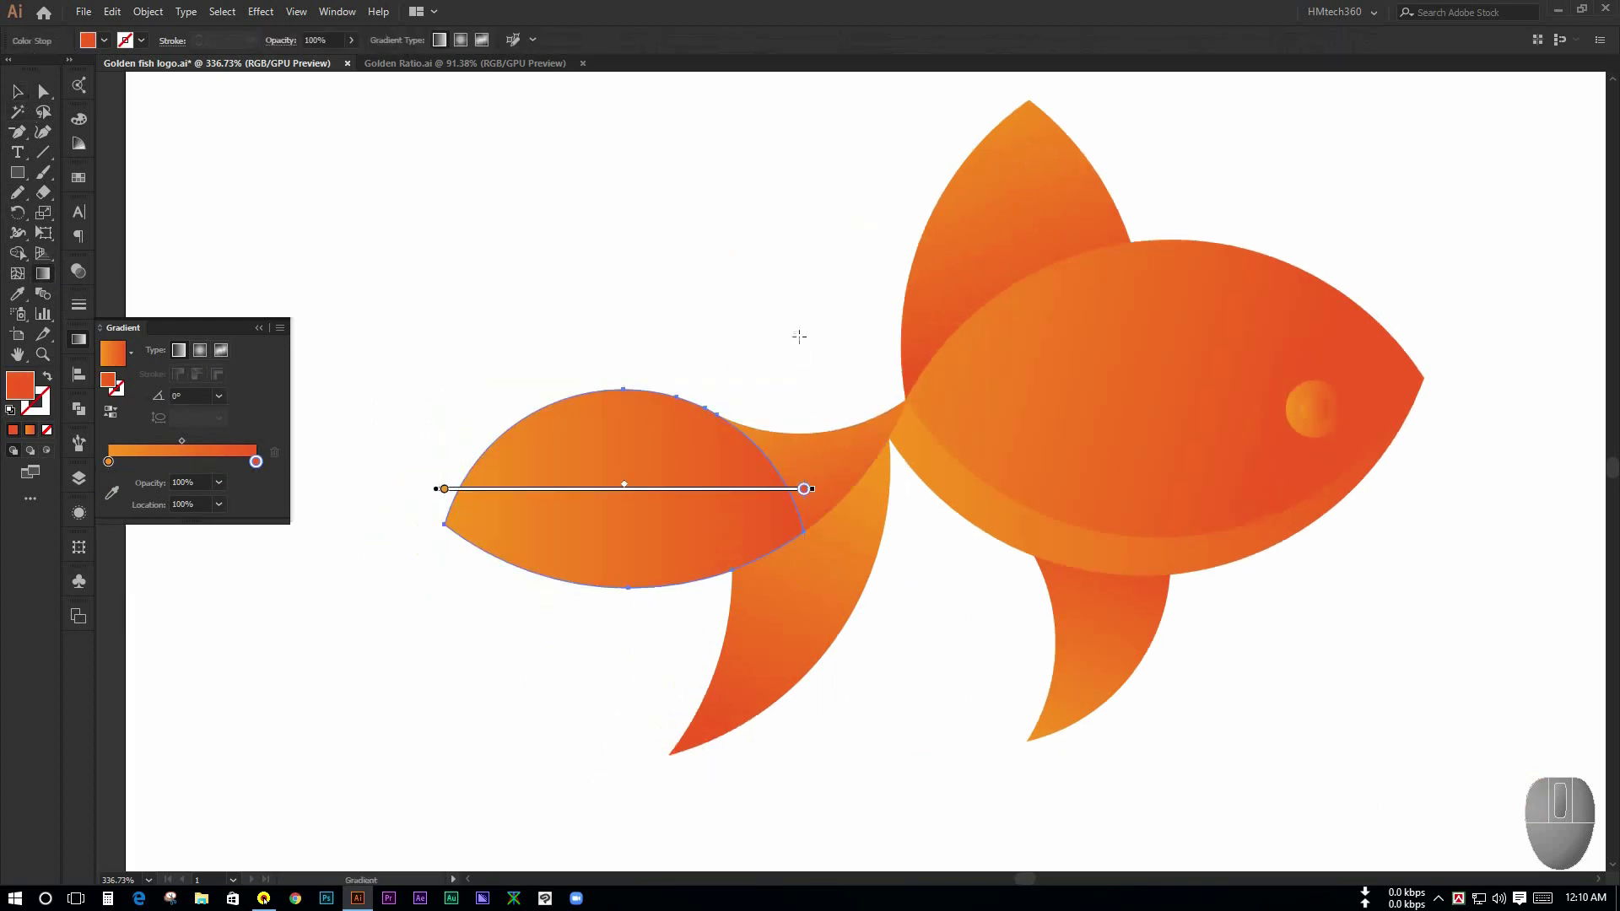
{"action": "left_click_drag", "start_coordinate": [762, 362], "coordinate": [622, 556]}
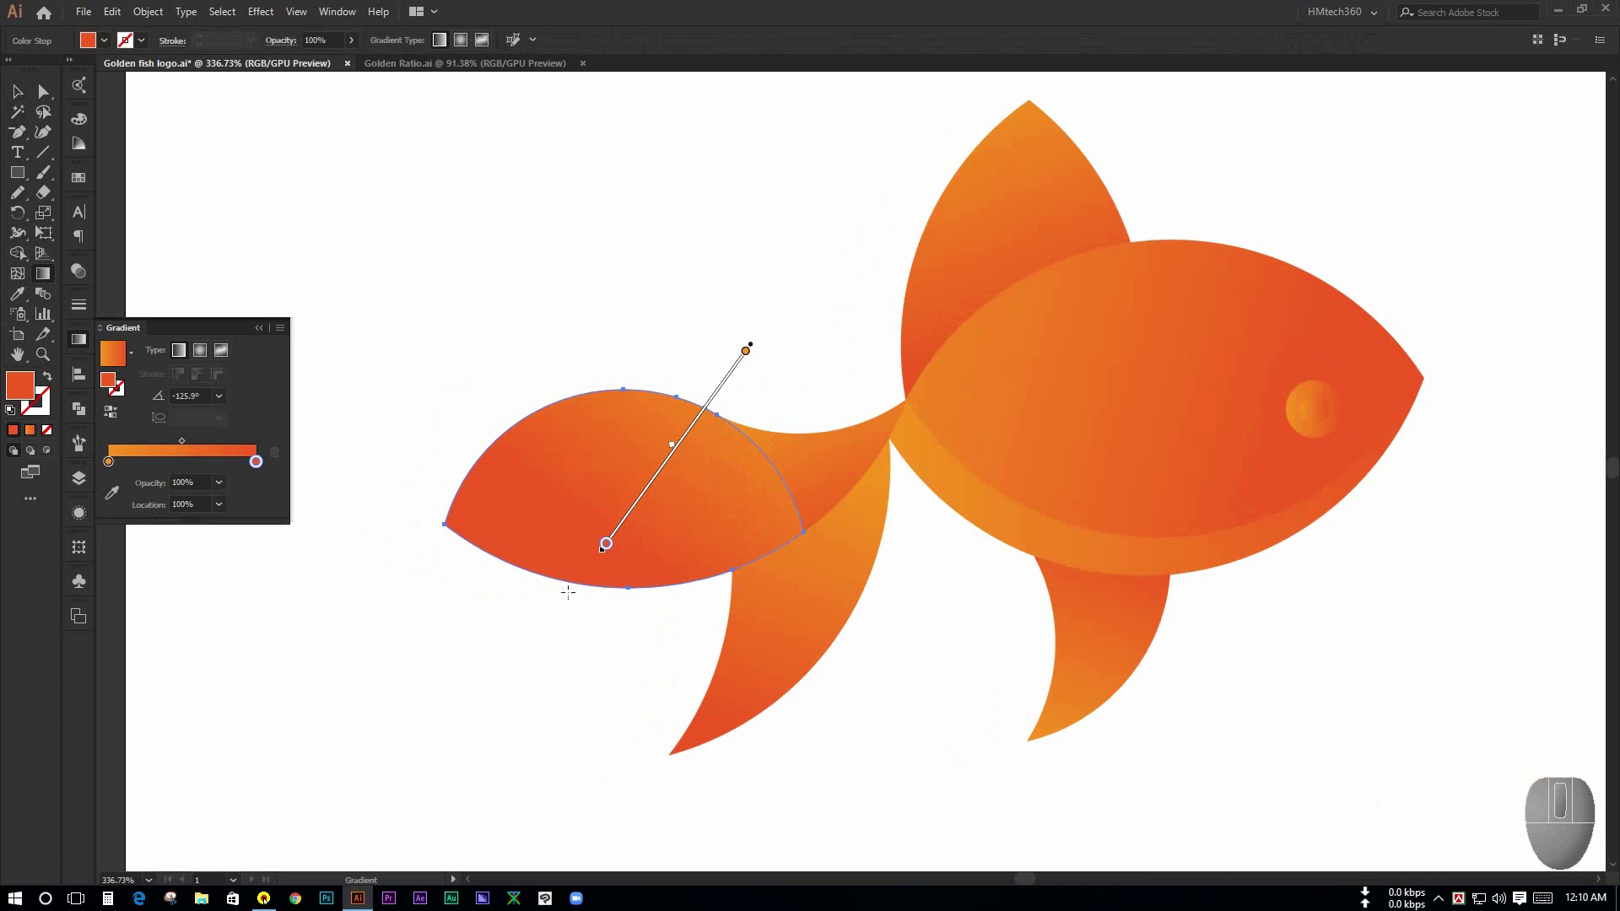
{"action": "left_click_drag", "start_coordinate": [399, 578], "coordinate": [868, 476]}
{"action": "left_click", "coordinate": [18, 91]}
{"action": "left_click", "coordinate": [909, 615]}
Step: Redirect the belly strip's gradient nearly vertically, from orange along its upper edge to red toward the belly fin
{"action": "key", "text": "space"}
{"action": "left_click_drag", "start_coordinate": [910, 614], "coordinate": [719, 630]}
{"action": "left_click", "coordinate": [921, 575]}
{"action": "key", "text": "g"}
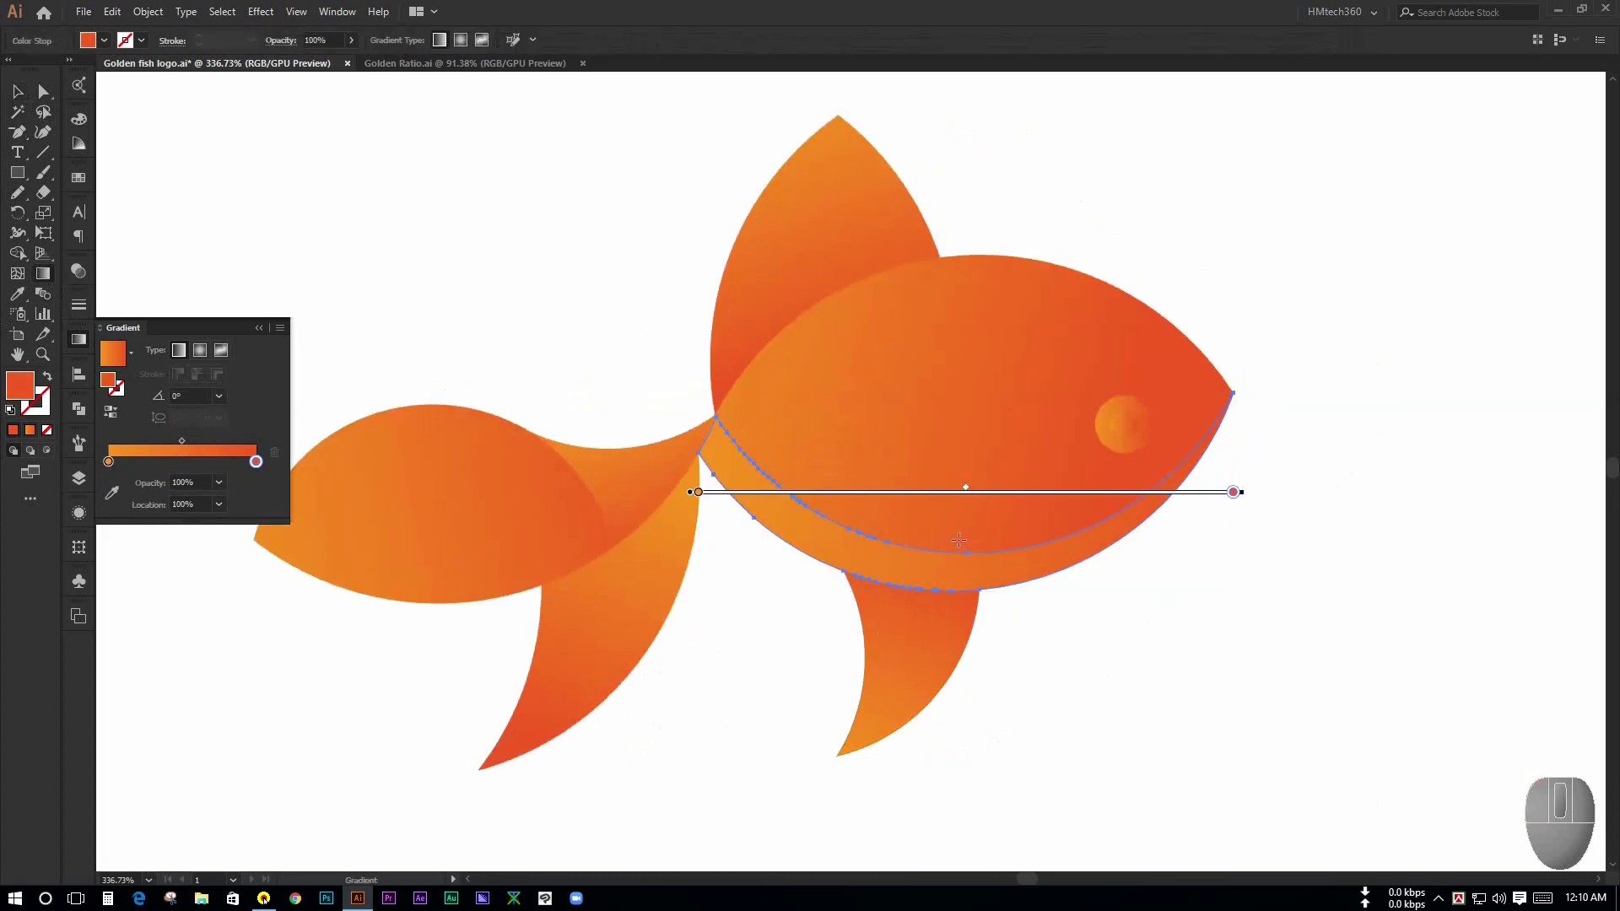
{"action": "left_click_drag", "start_coordinate": [959, 529], "coordinate": [955, 598]}
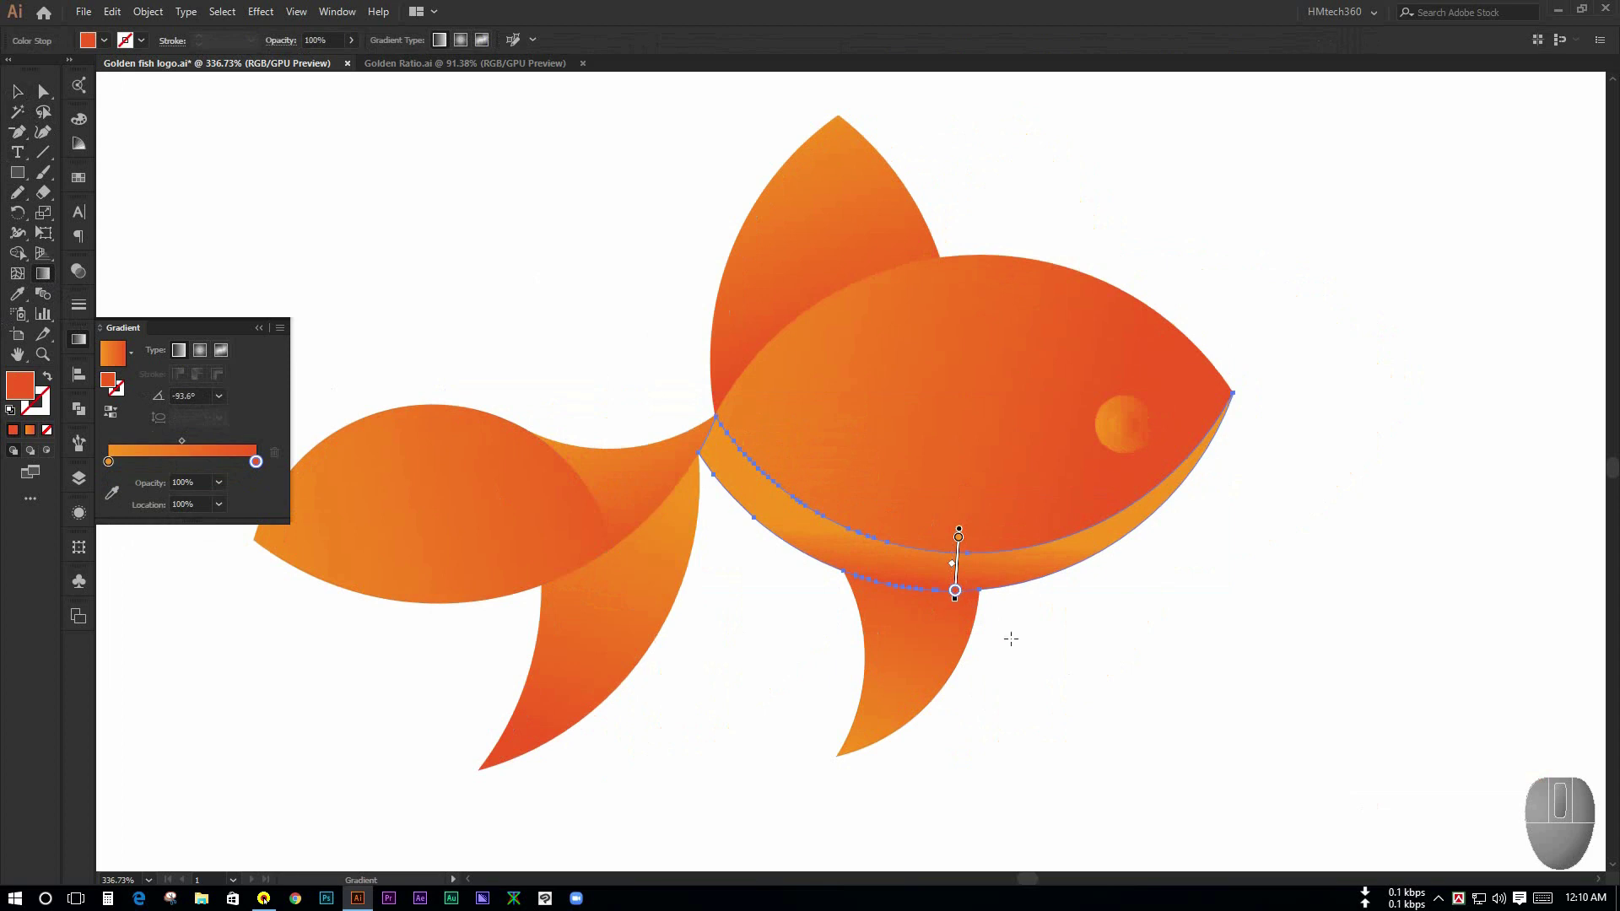
{"action": "left_click_drag", "start_coordinate": [1015, 543], "coordinate": [1015, 606]}
{"action": "left_click_drag", "start_coordinate": [993, 700], "coordinate": [953, 622]}
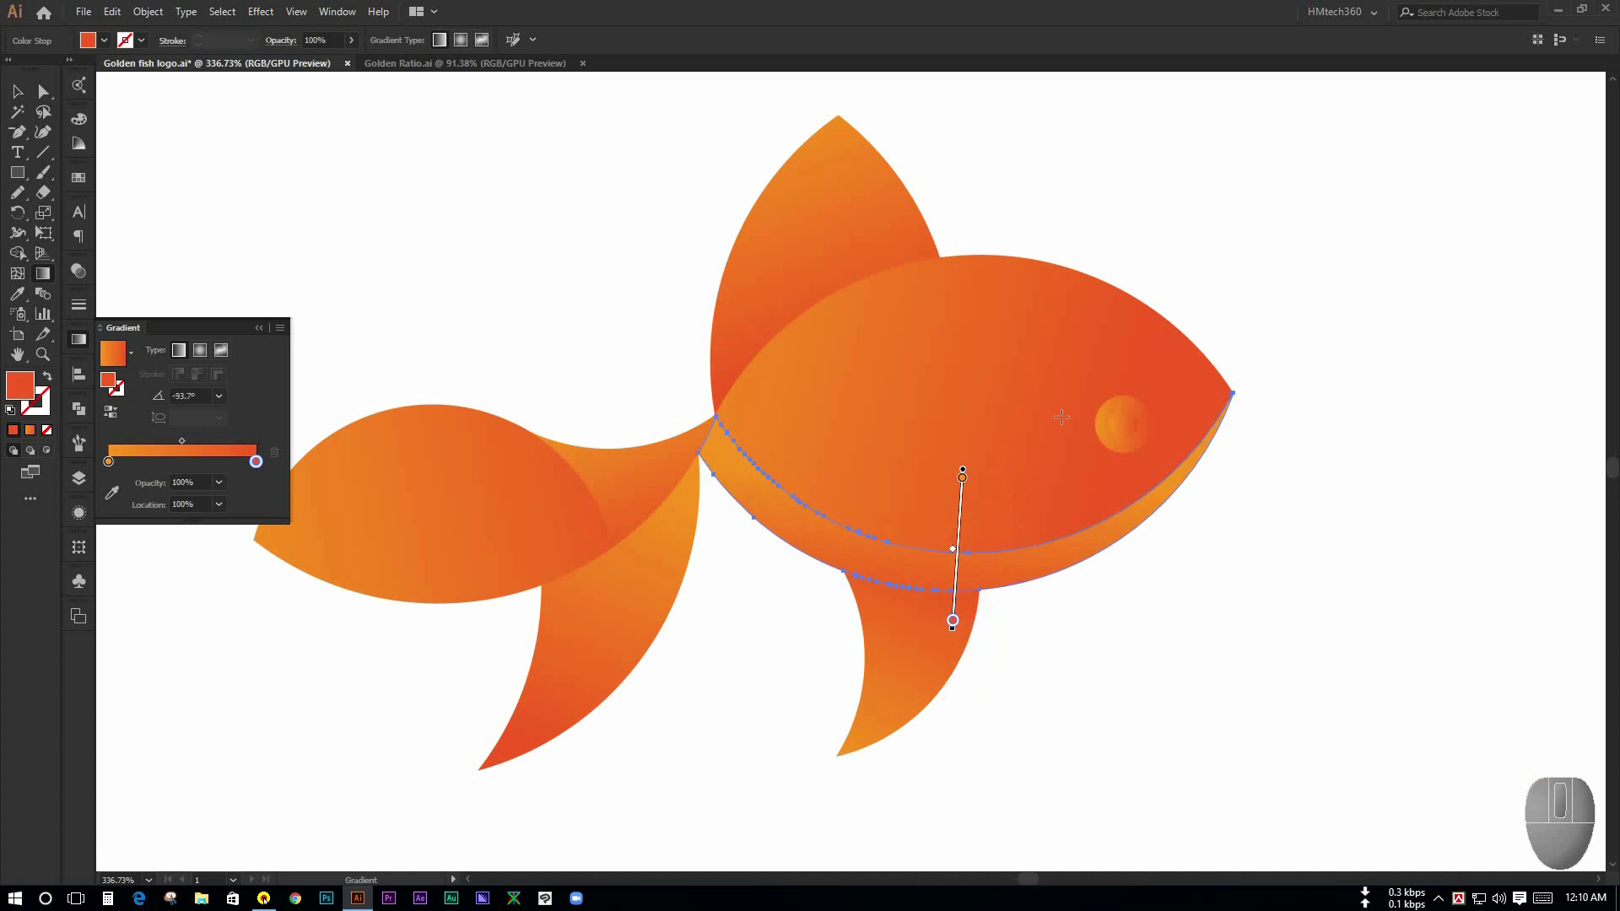
{"action": "left_click_drag", "start_coordinate": [1060, 415], "coordinate": [1161, 535]}
{"action": "left_click_drag", "start_coordinate": [955, 449], "coordinate": [984, 571]}
{"action": "left_click_drag", "start_coordinate": [950, 506], "coordinate": [957, 629]}
{"action": "left_click", "coordinate": [16, 93]}
Step: Redirect the tail connector's gradient to about -160°, from orange beside the body to red next to the upper tail lobe
{"action": "left_click", "coordinate": [688, 472]}
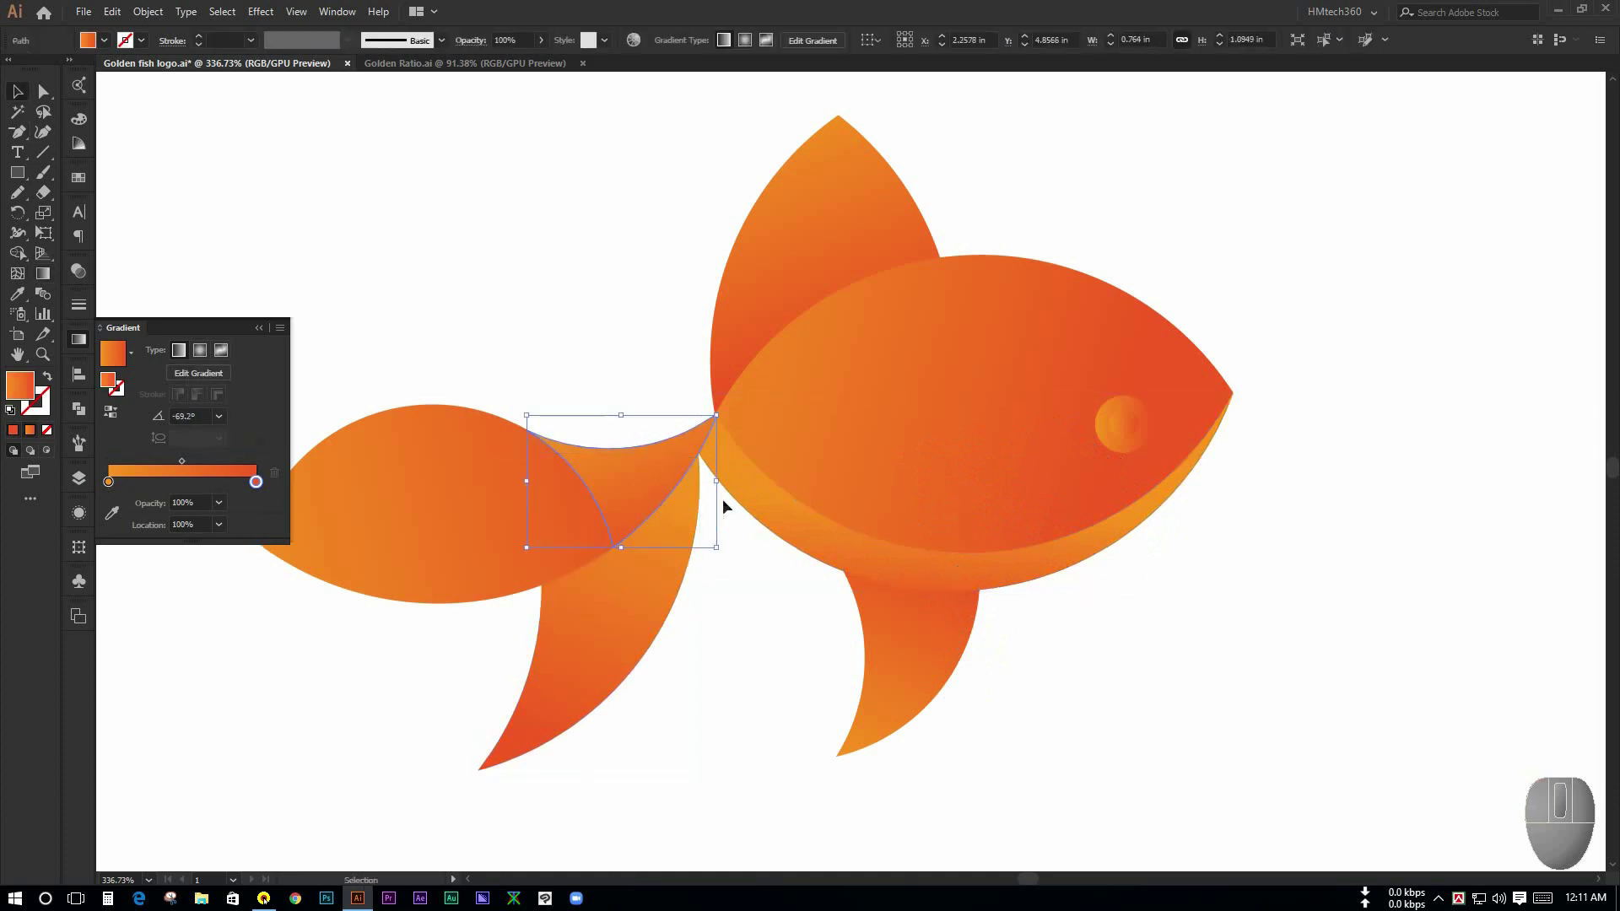
{"action": "left_click", "coordinate": [737, 527], "text": "ctrl+space"}
{"action": "left_click", "coordinate": [44, 273]}
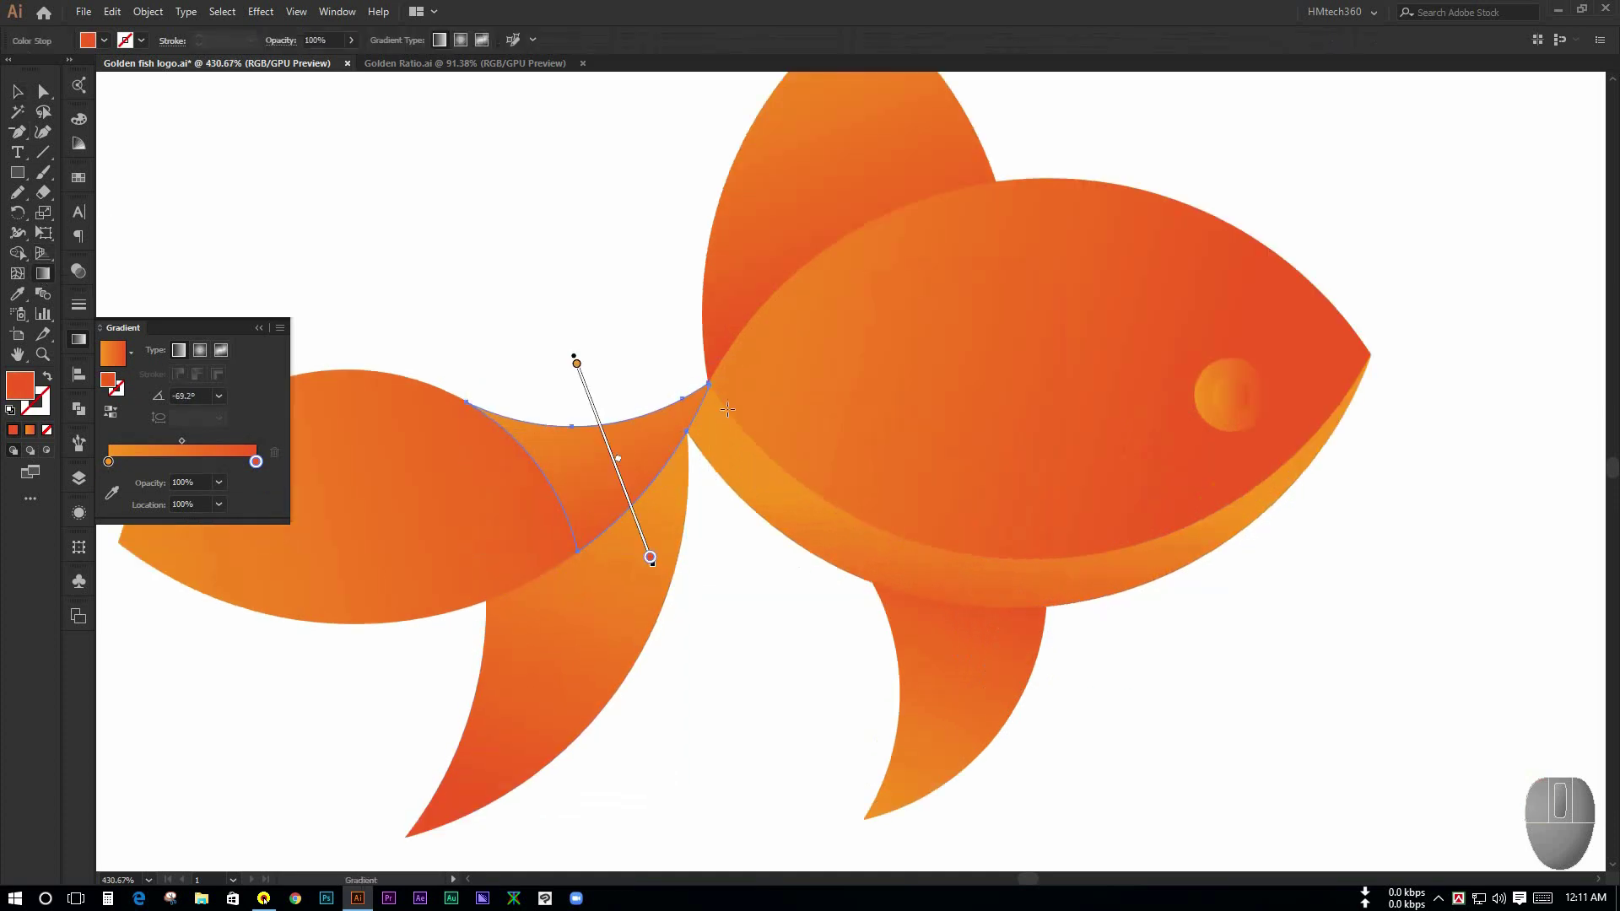
{"action": "left_click_drag", "start_coordinate": [722, 405], "coordinate": [521, 379]}
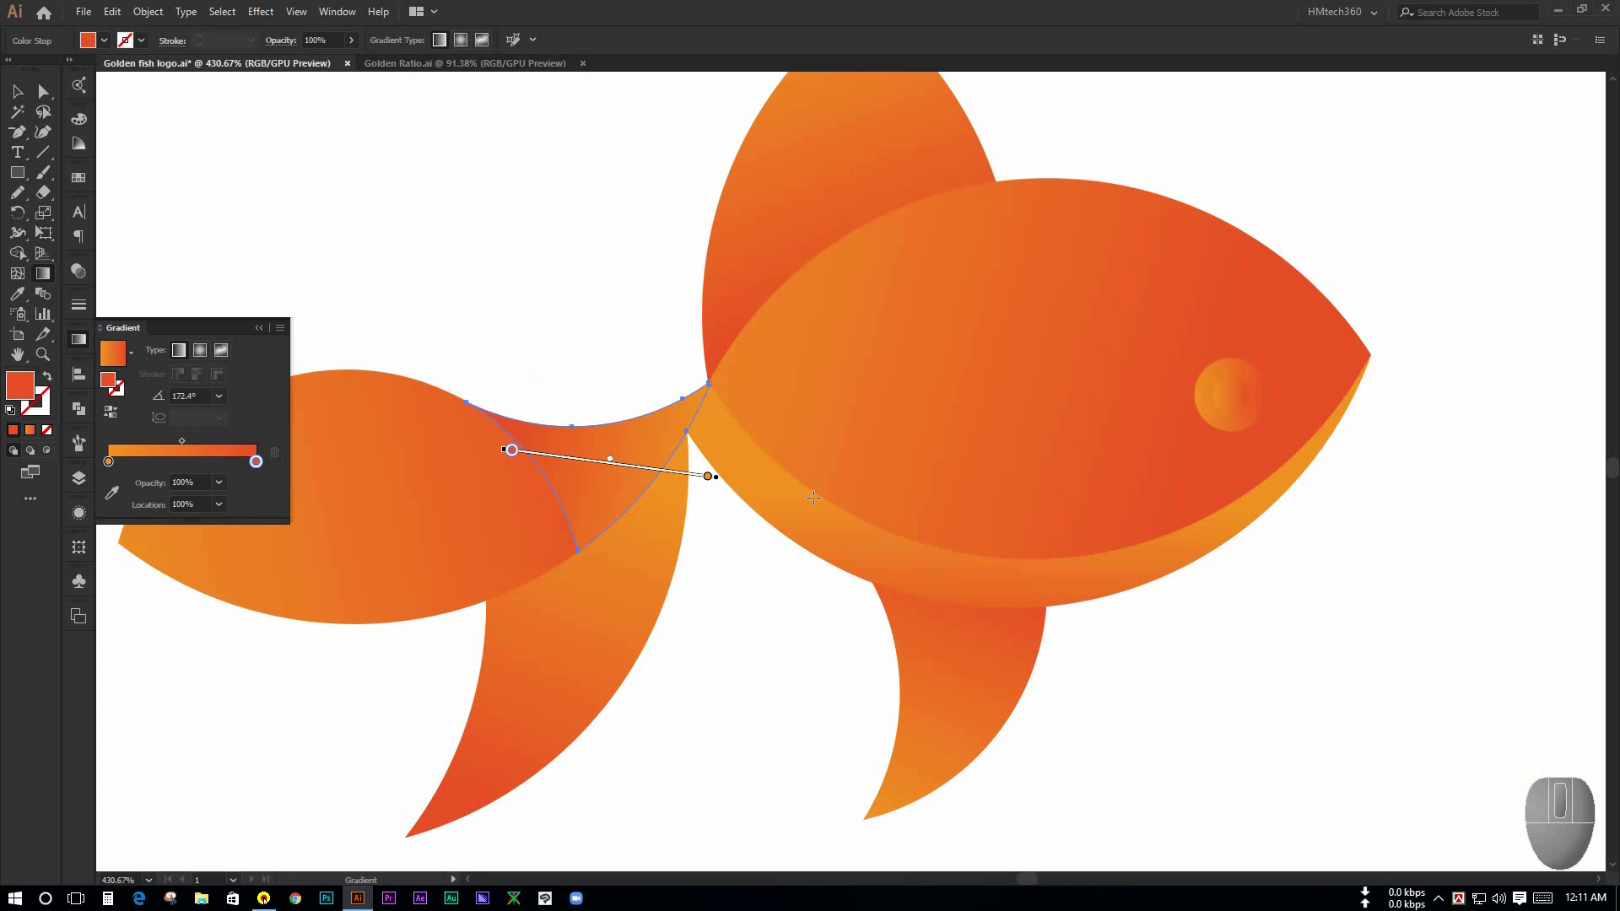
{"action": "left_click_drag", "start_coordinate": [812, 496], "coordinate": [437, 412]}
{"action": "left_click_drag", "start_coordinate": [777, 383], "coordinate": [535, 473]}
{"action": "key", "text": "space"}
{"action": "left_click_drag", "start_coordinate": [597, 388], "coordinate": [817, 362]}
{"action": "left_click", "coordinate": [24, 97]}
{"action": "left_click", "coordinate": [730, 280]}
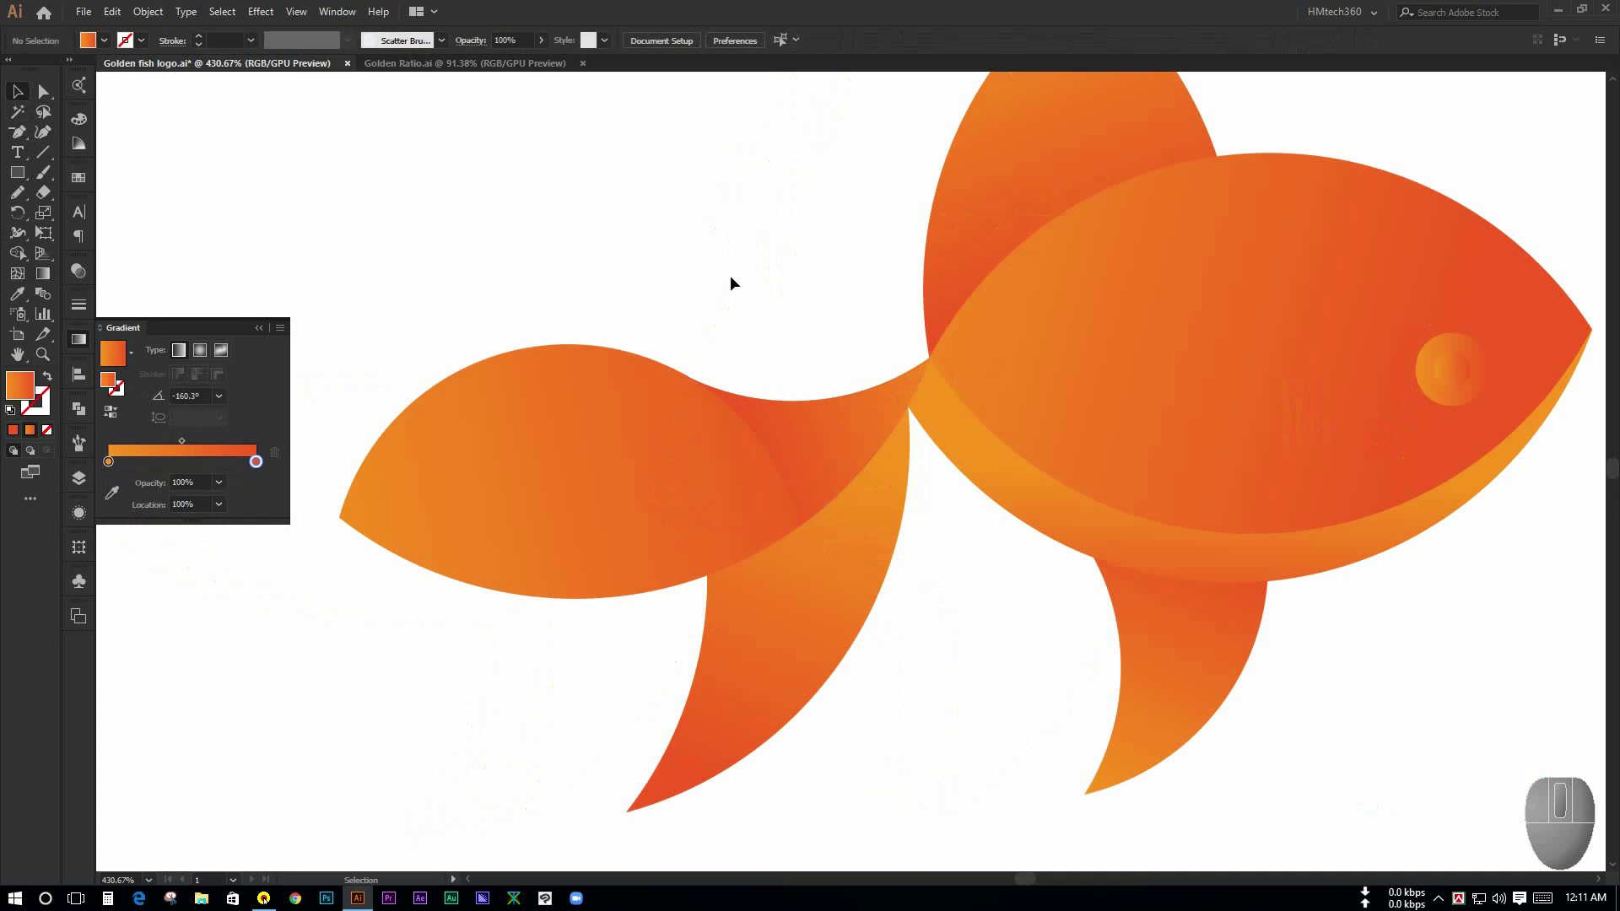
Step: Examine how the gradients work together across the whole fish
{"action": "key", "text": "ctrl+space"}
{"action": "left_click_drag", "start_coordinate": [738, 282], "coordinate": [560, 246]}
{"action": "key", "text": "space"}
{"action": "left_click_drag", "start_coordinate": [740, 240], "coordinate": [564, 358]}
{"action": "key", "text": "ctrl+space"}
{"action": "left_click", "coordinate": [583, 297]}
{"action": "key", "text": "space"}
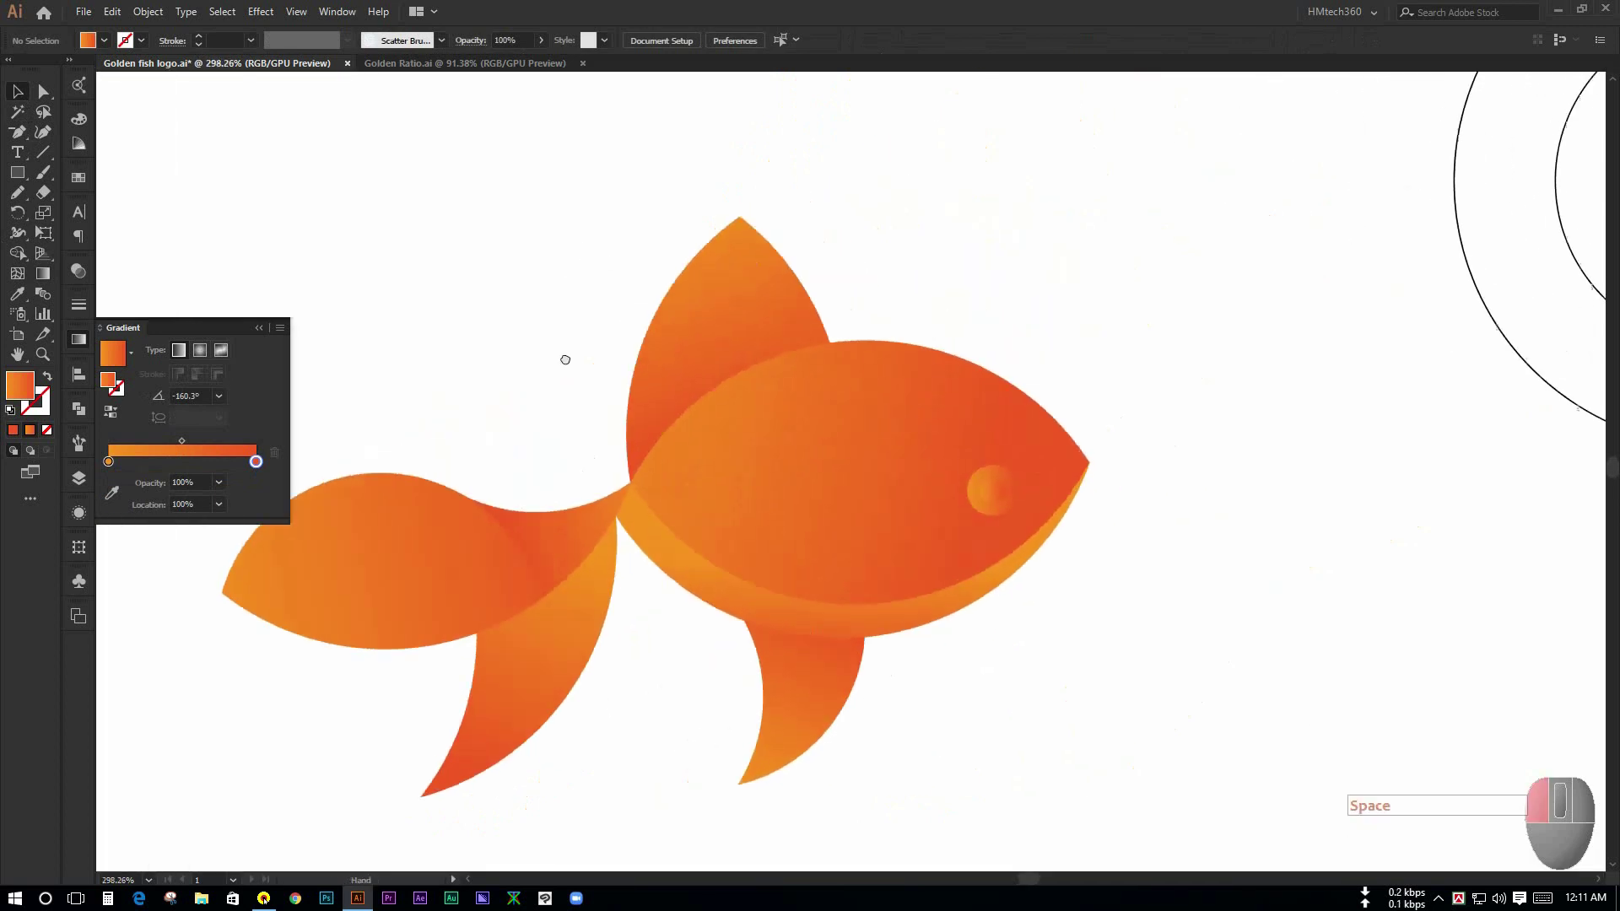
{"action": "left_click_drag", "start_coordinate": [1038, 644], "coordinate": [1096, 655]}
Step: Try several gradient directions on the main body and settle on about -16°, from orange near the tail to red at the head
{"action": "key", "text": "ctrl+space"}
{"action": "left_click", "coordinate": [1093, 651]}
{"action": "left_click", "coordinate": [972, 577]}
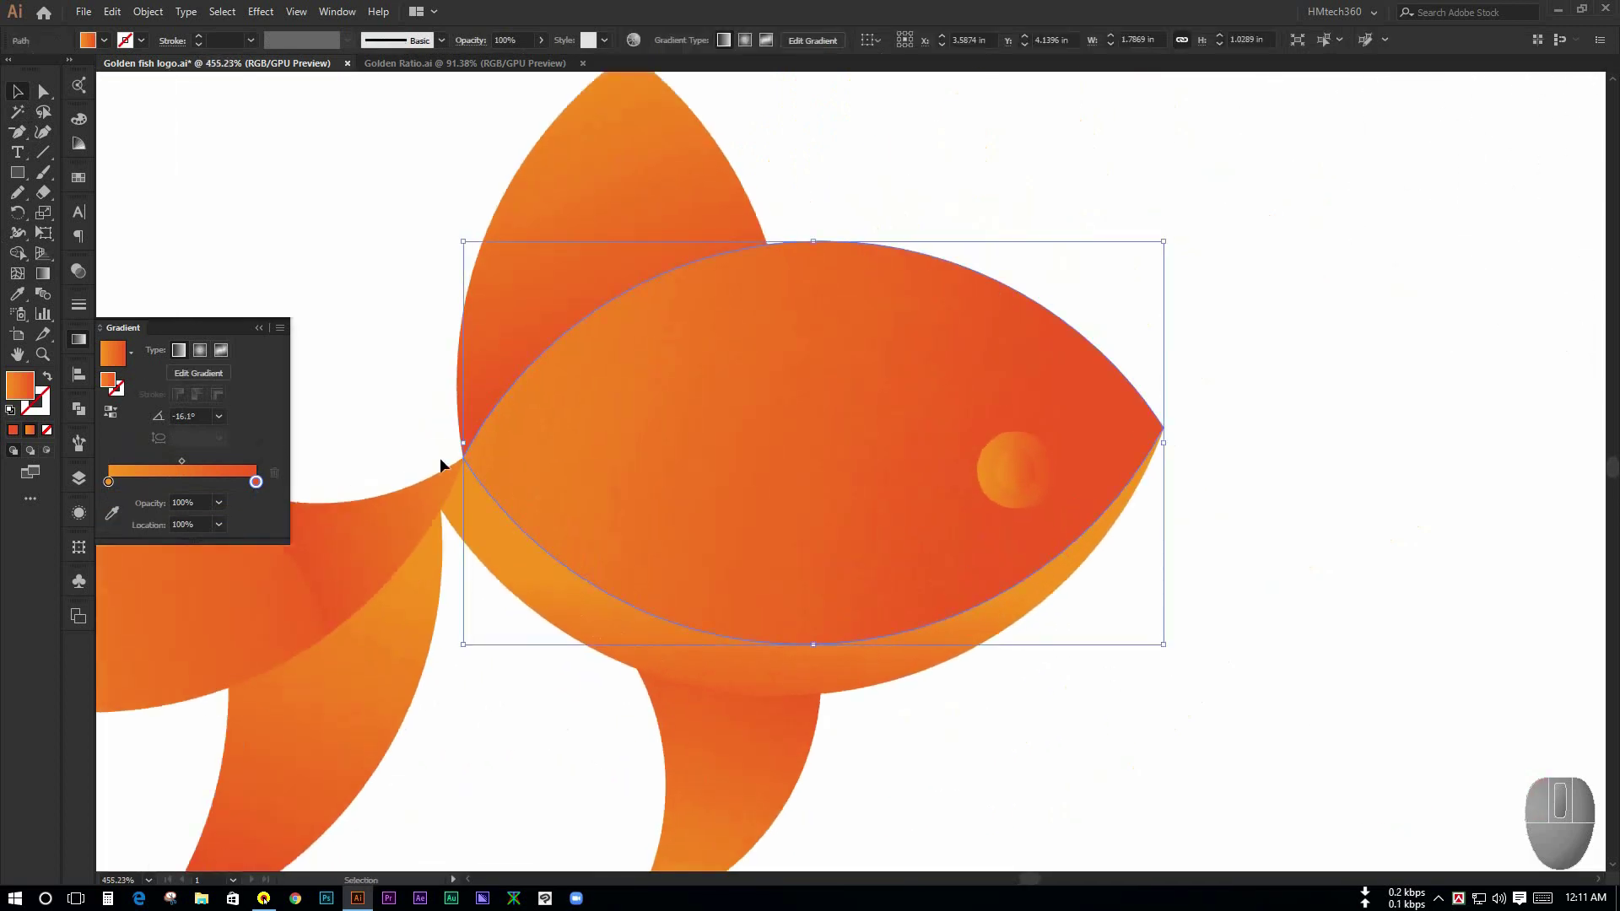
{"action": "left_click", "coordinate": [43, 273]}
{"action": "left_click_drag", "start_coordinate": [900, 245], "coordinate": [904, 456]}
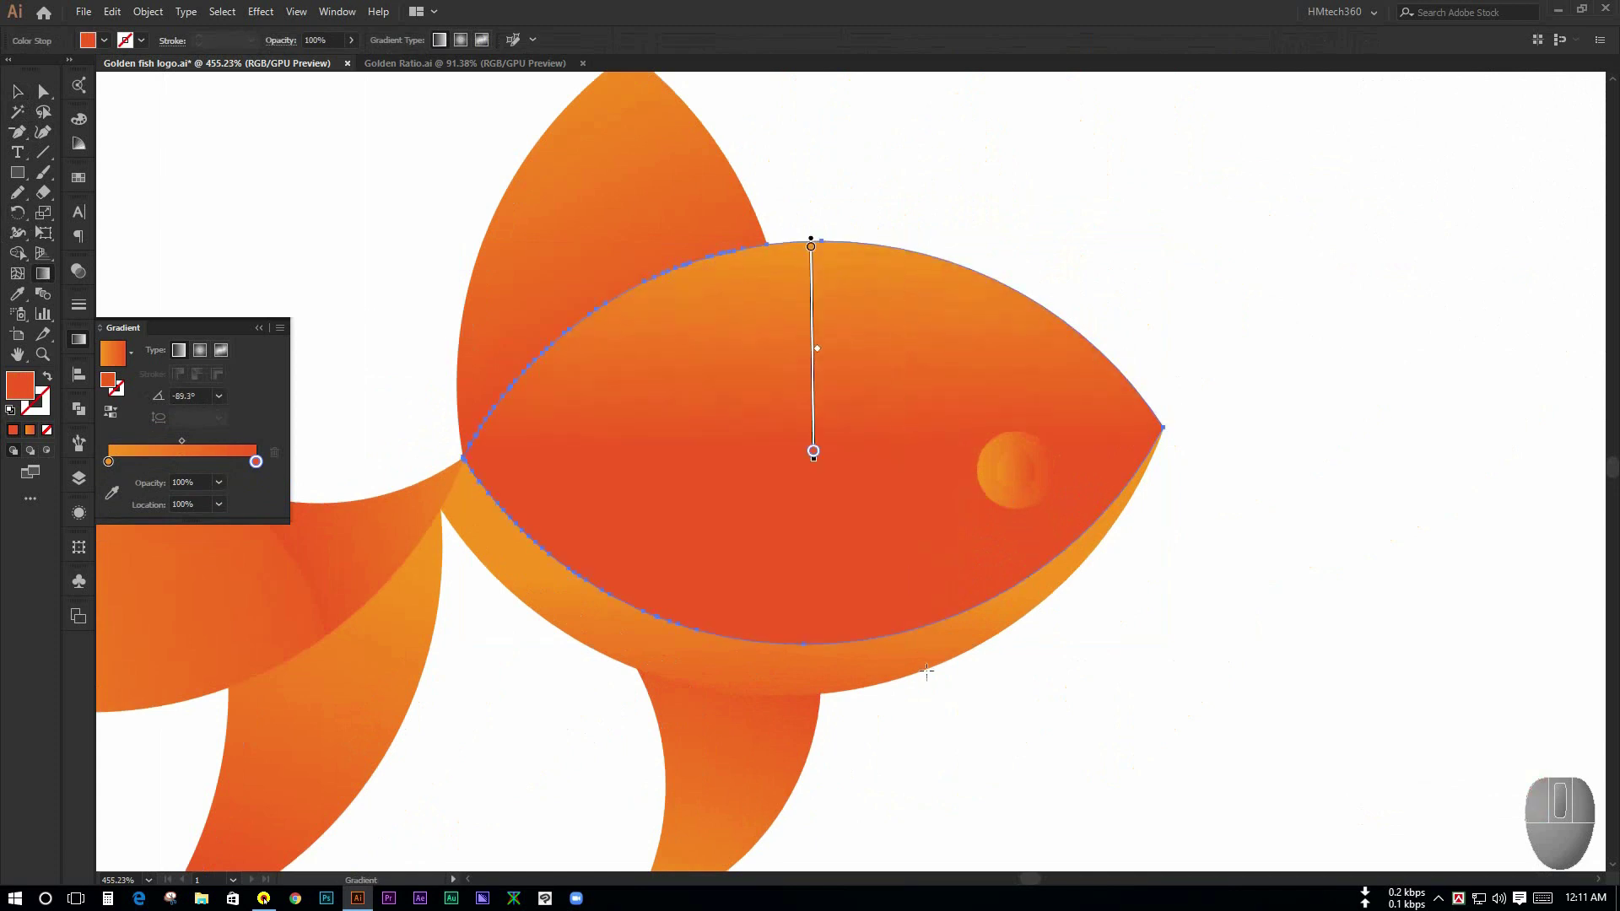
{"action": "left_click_drag", "start_coordinate": [950, 613], "coordinate": [835, 290]}
{"action": "left_click_drag", "start_coordinate": [1132, 583], "coordinate": [699, 358]}
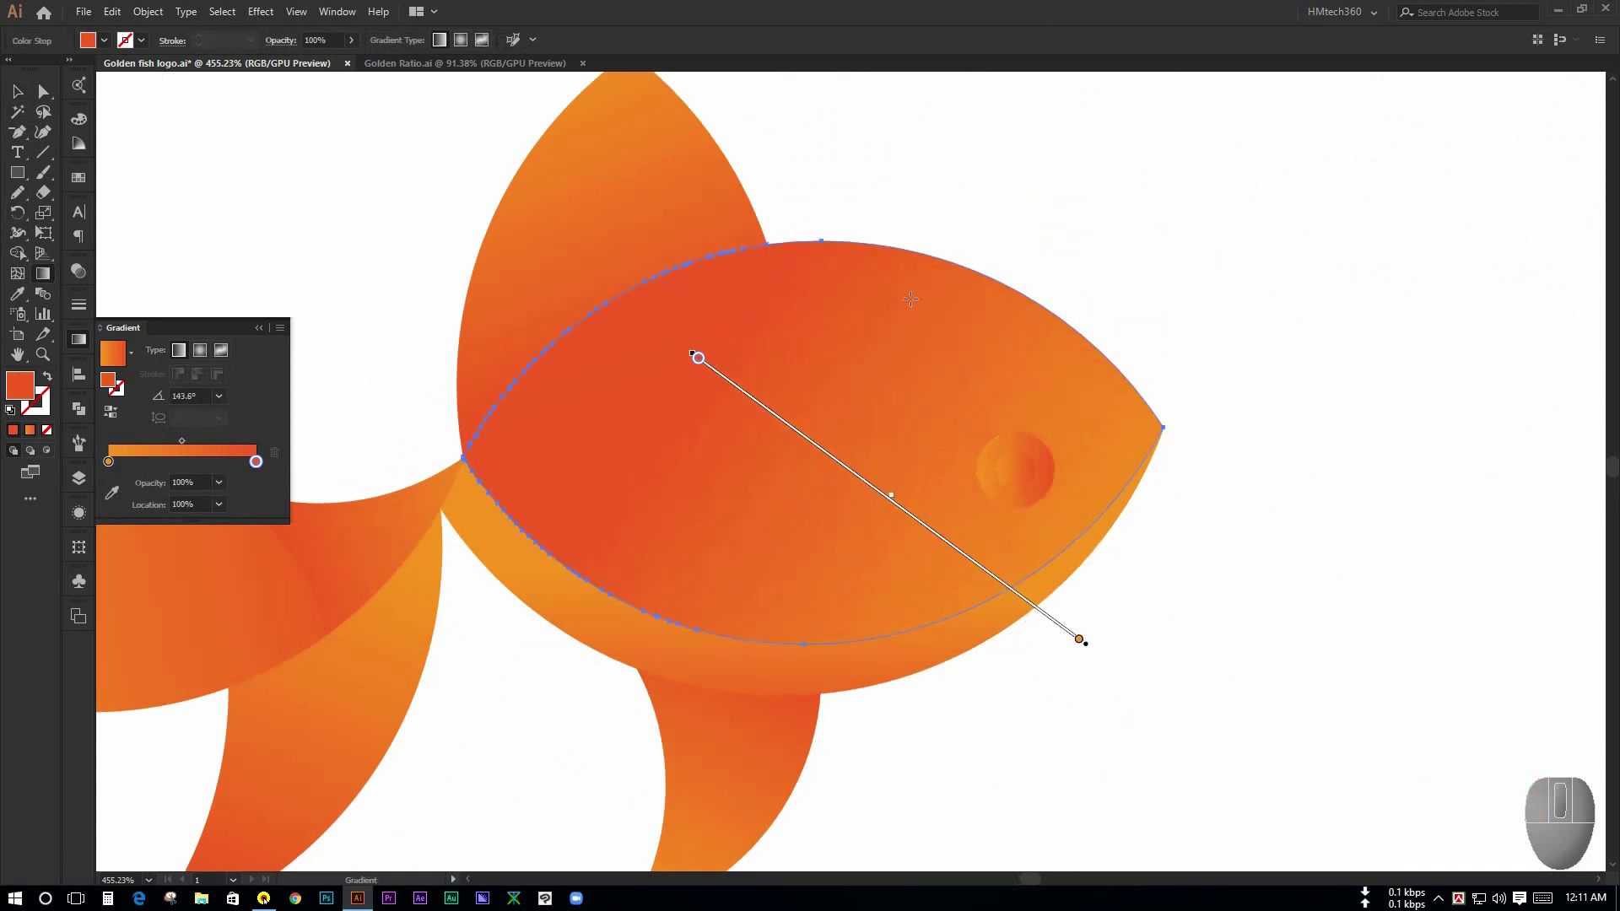
{"action": "left_click_drag", "start_coordinate": [474, 430], "coordinate": [1136, 456]}
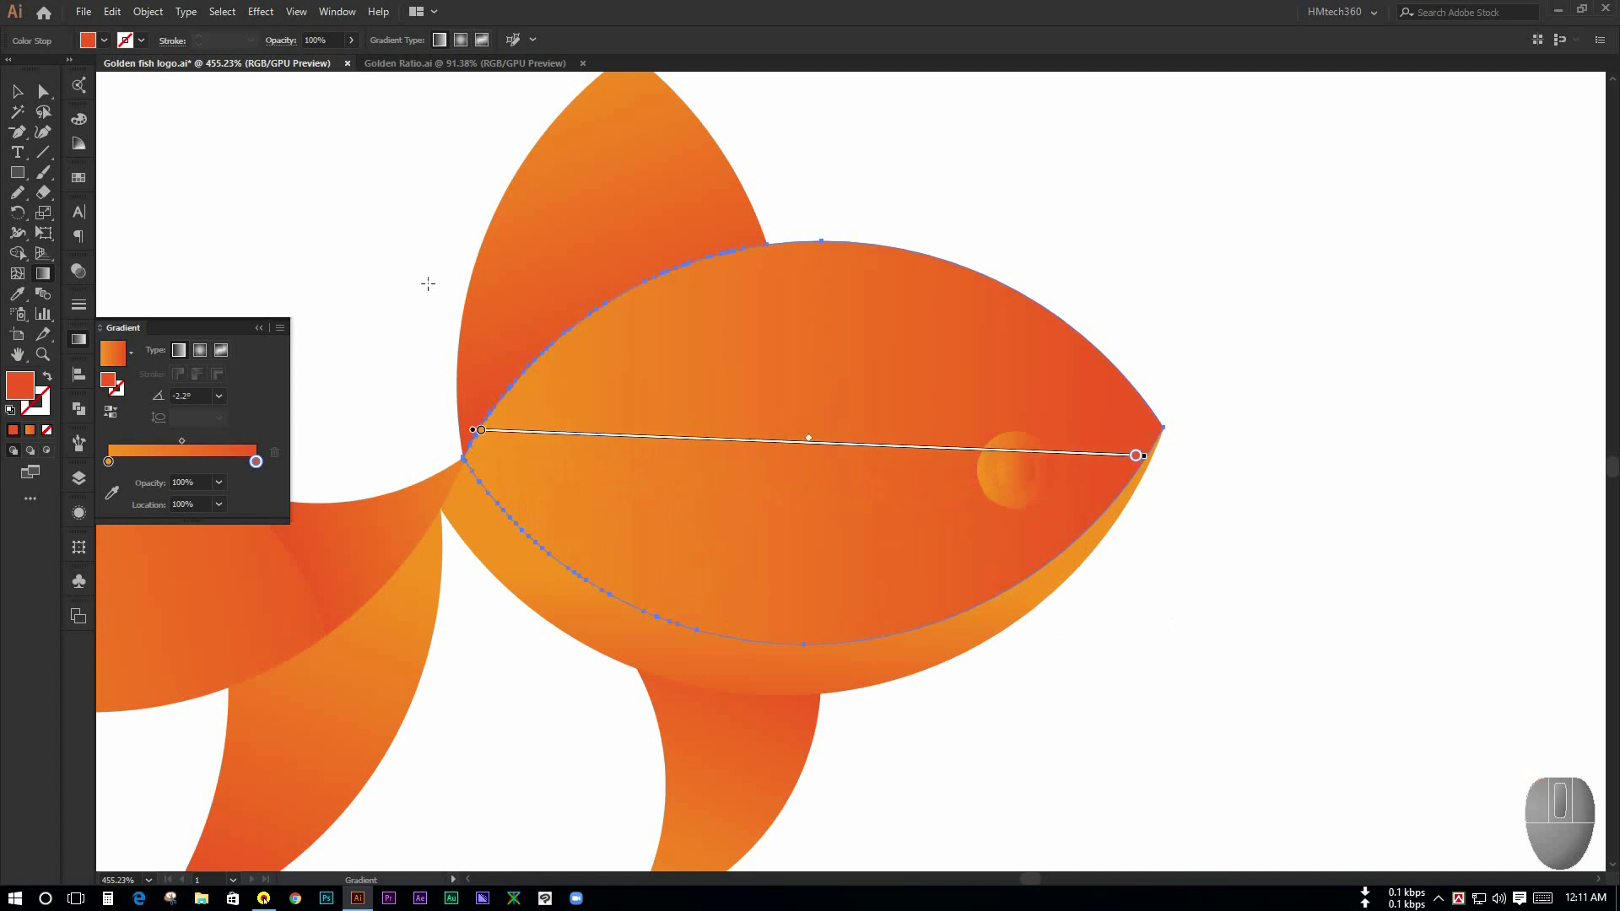
{"action": "left_click_drag", "start_coordinate": [428, 283], "coordinate": [1011, 455]}
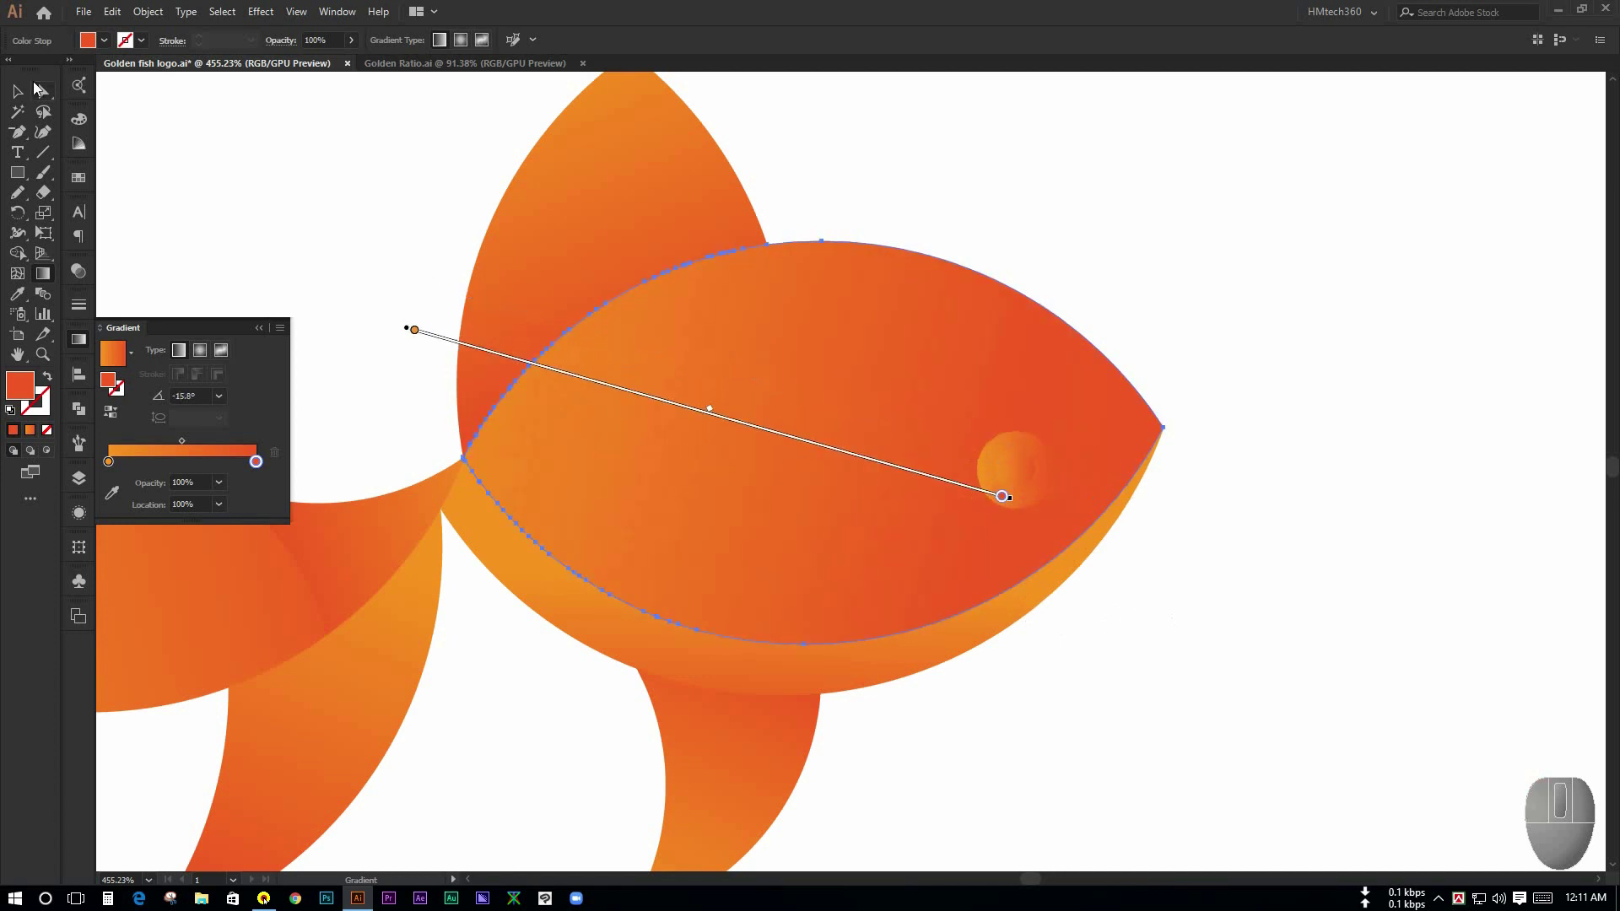
{"action": "left_click", "coordinate": [17, 91]}
Step: Redirect the dorsal fin's gradient to about 153°, from orange at its front edge beside the body to red along its rear edge
{"action": "left_click", "coordinate": [486, 248]}
{"action": "key", "text": "g"}
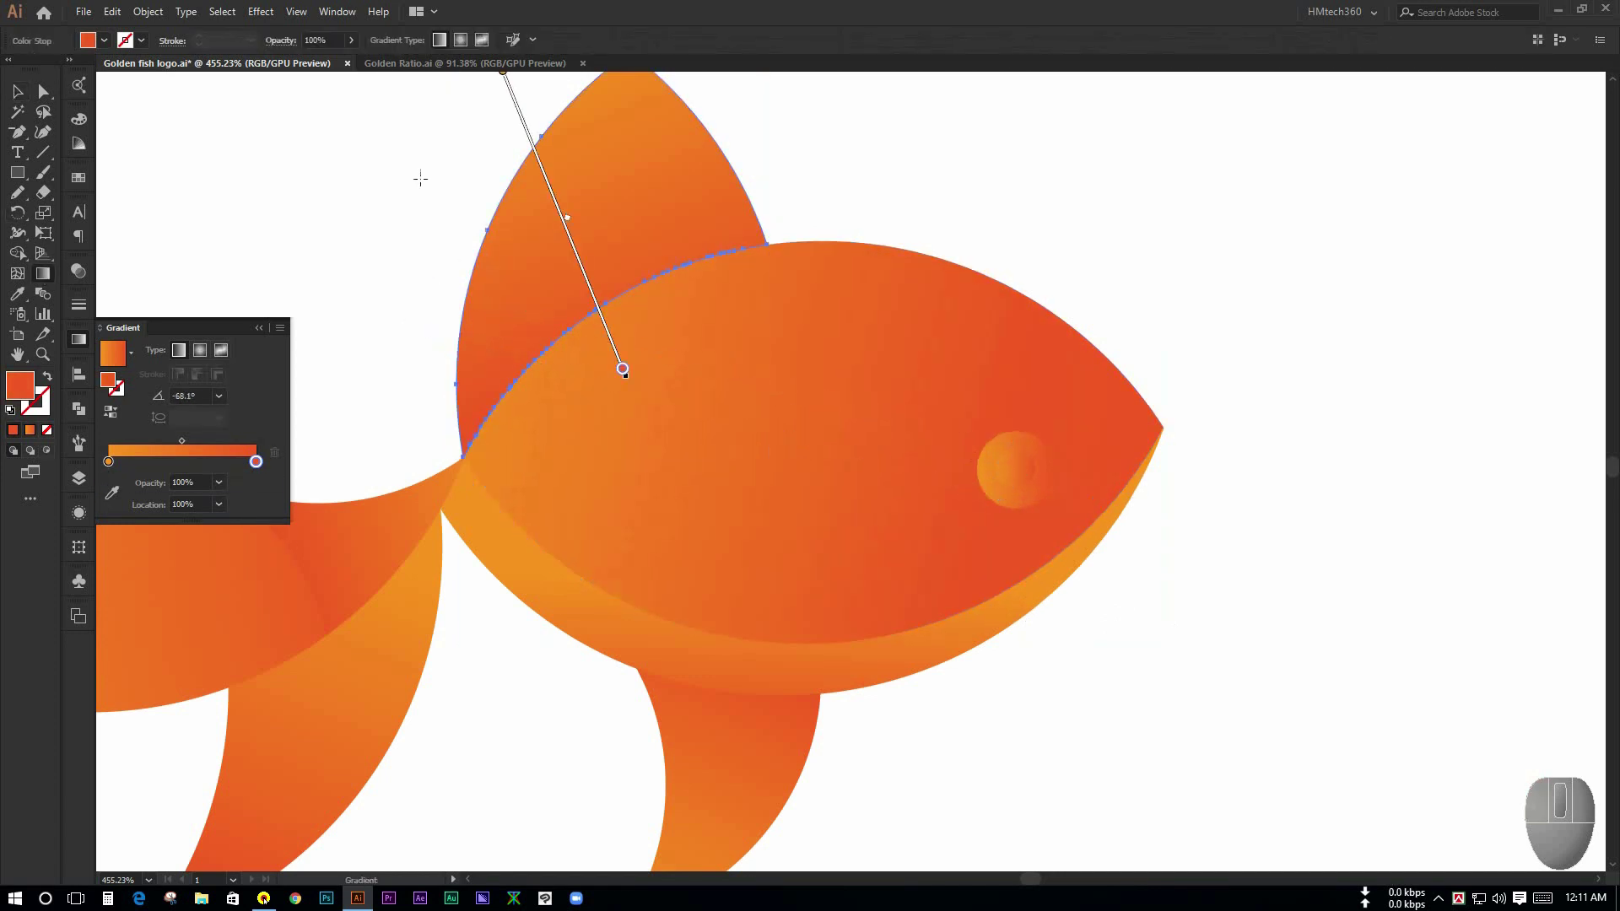
{"action": "left_click_drag", "start_coordinate": [420, 179], "coordinate": [625, 312]}
{"action": "left_click_drag", "start_coordinate": [702, 366], "coordinate": [426, 228]}
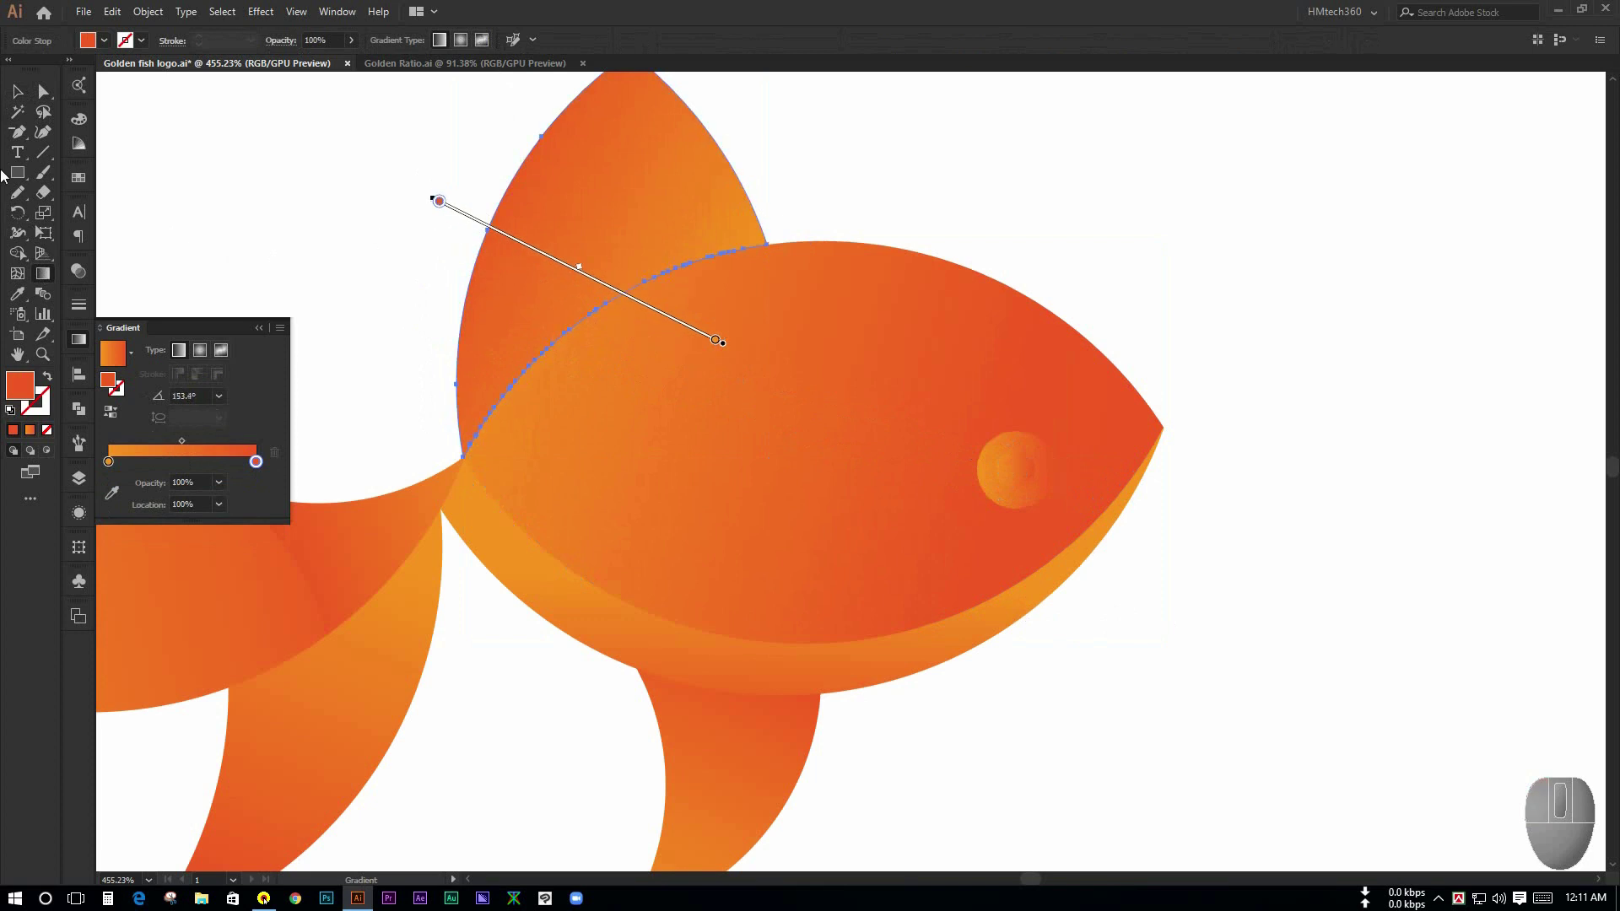
{"action": "left_click", "coordinate": [18, 95]}
{"action": "left_click", "coordinate": [188, 206]}
Step: Examine the recoloured fish as a whole and the area around its head
{"action": "key", "text": "ctrl+space"}
{"action": "left_click_drag", "start_coordinate": [1242, 650], "coordinate": [1041, 565]}
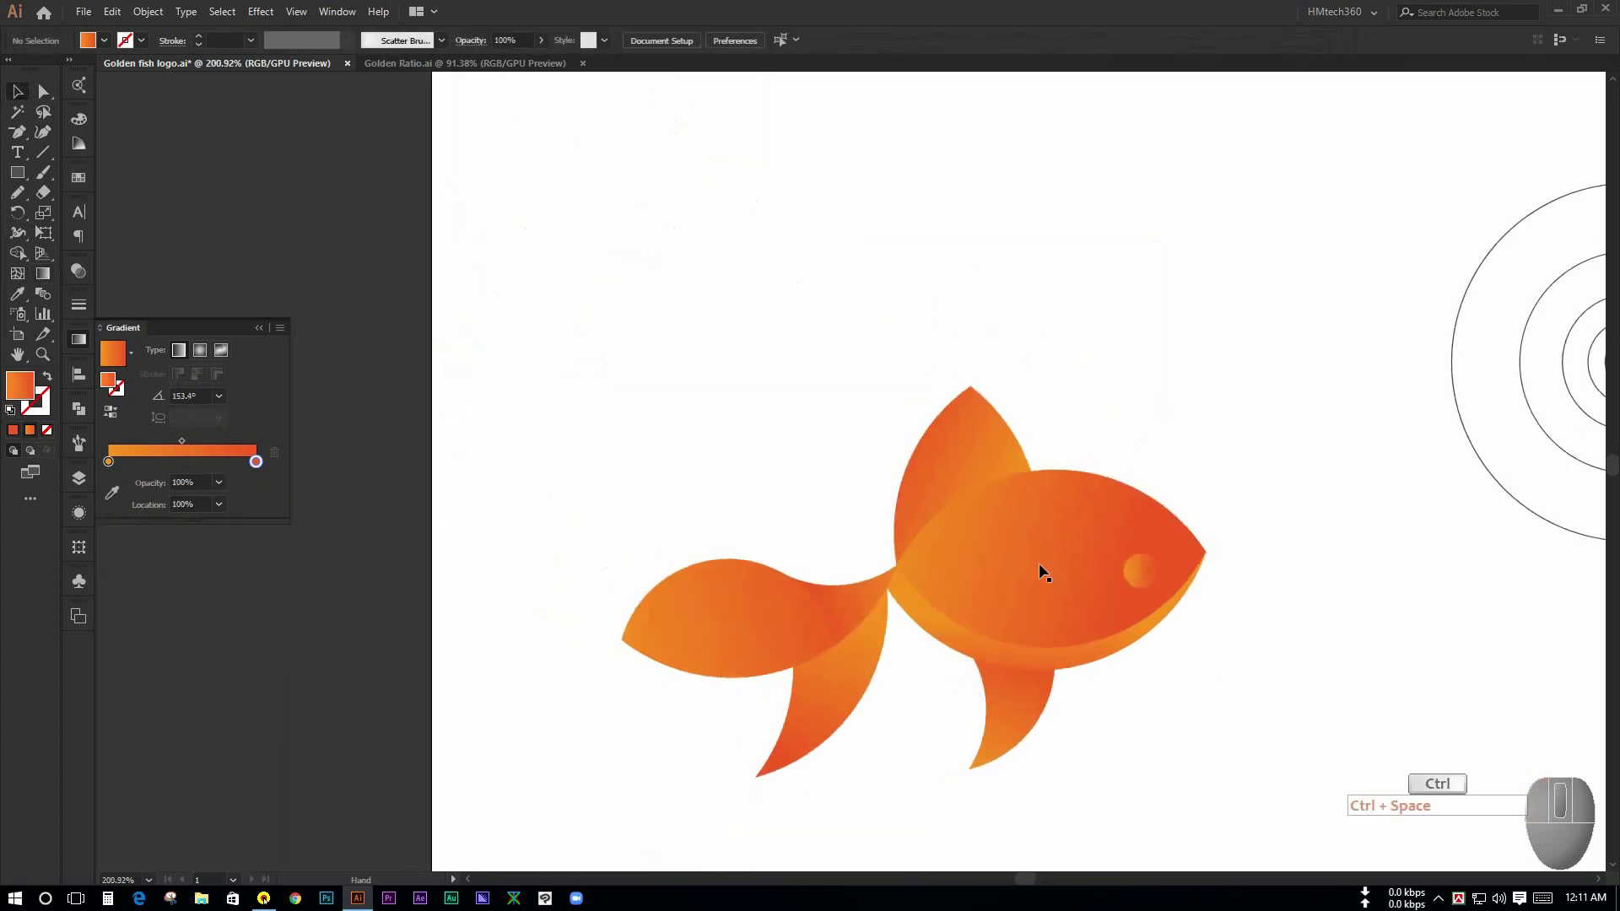
{"action": "key", "text": "space"}
{"action": "left_click_drag", "start_coordinate": [1252, 621], "coordinate": [1131, 675]}
{"action": "key", "text": "ctrl+space"}
{"action": "key", "text": "ctrl+space"}
{"action": "key", "text": "ctrl+space"}
{"action": "left_click_drag", "start_coordinate": [966, 545], "coordinate": [1005, 523]}
{"action": "key", "text": "space"}
{"action": "left_click_drag", "start_coordinate": [1016, 460], "coordinate": [1071, 554]}
Step: Fill the eye's outer circle with the pale blue sampled from the last swatch of the header palette
{"action": "key", "text": "ctrl+space"}
{"action": "left_click", "coordinate": [738, 523]}
{"action": "key", "text": "ctrl+space"}
{"action": "left_click", "coordinate": [721, 527]}
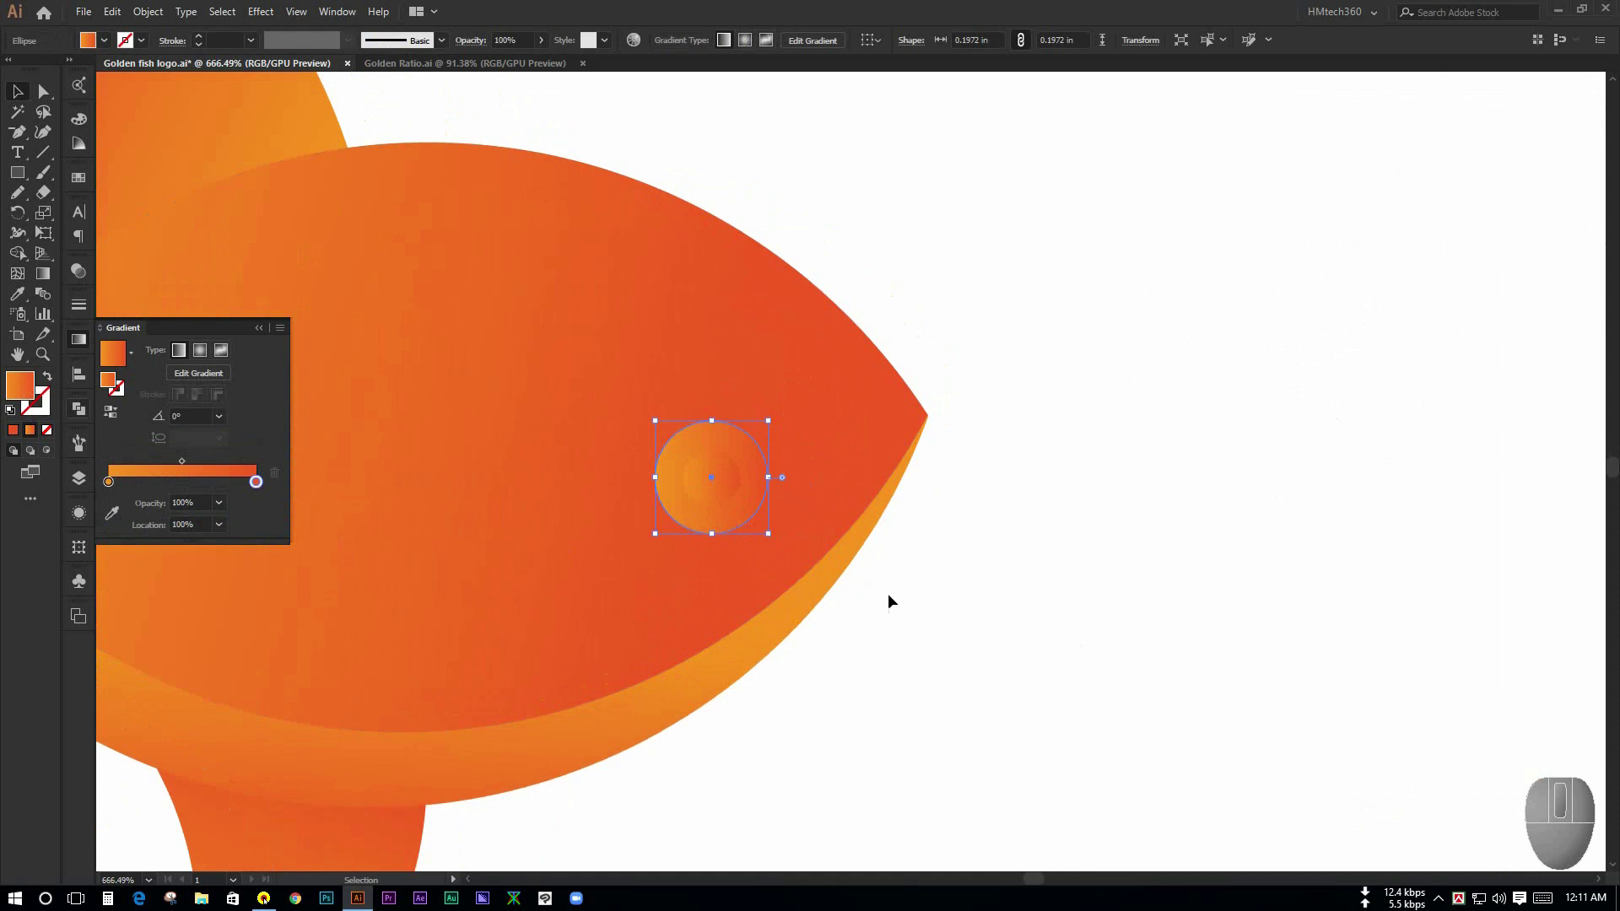
{"action": "key", "text": "ctrl+space"}
{"action": "left_click_drag", "start_coordinate": [888, 601], "coordinate": [734, 478]}
{"action": "key", "text": "space"}
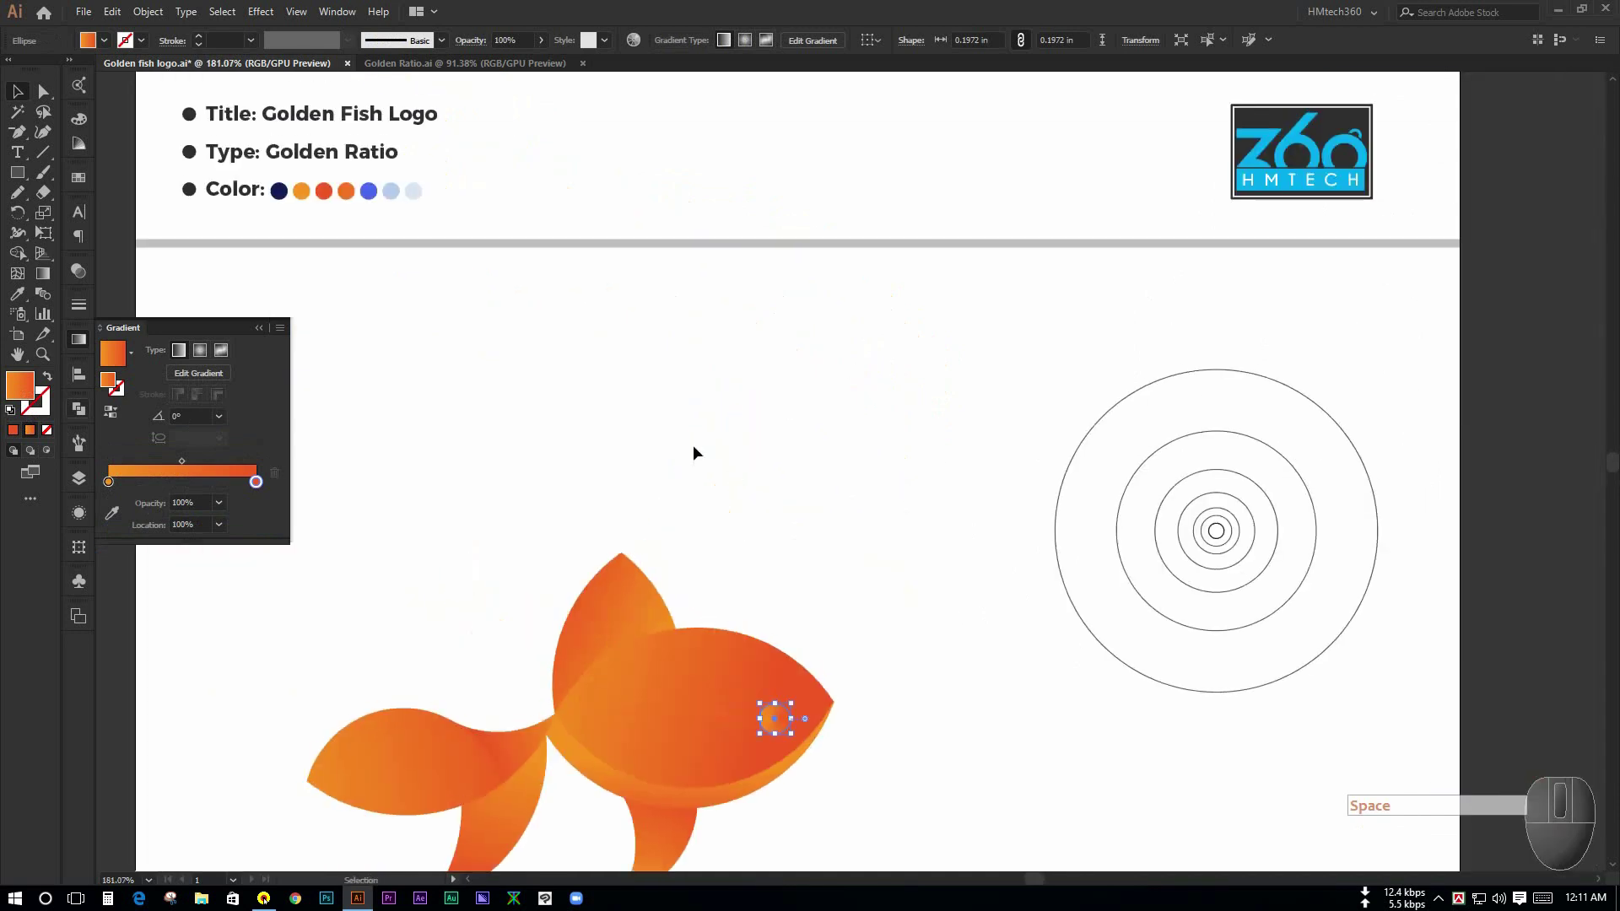
{"action": "key", "text": "i"}
{"action": "left_click", "coordinate": [413, 191]}
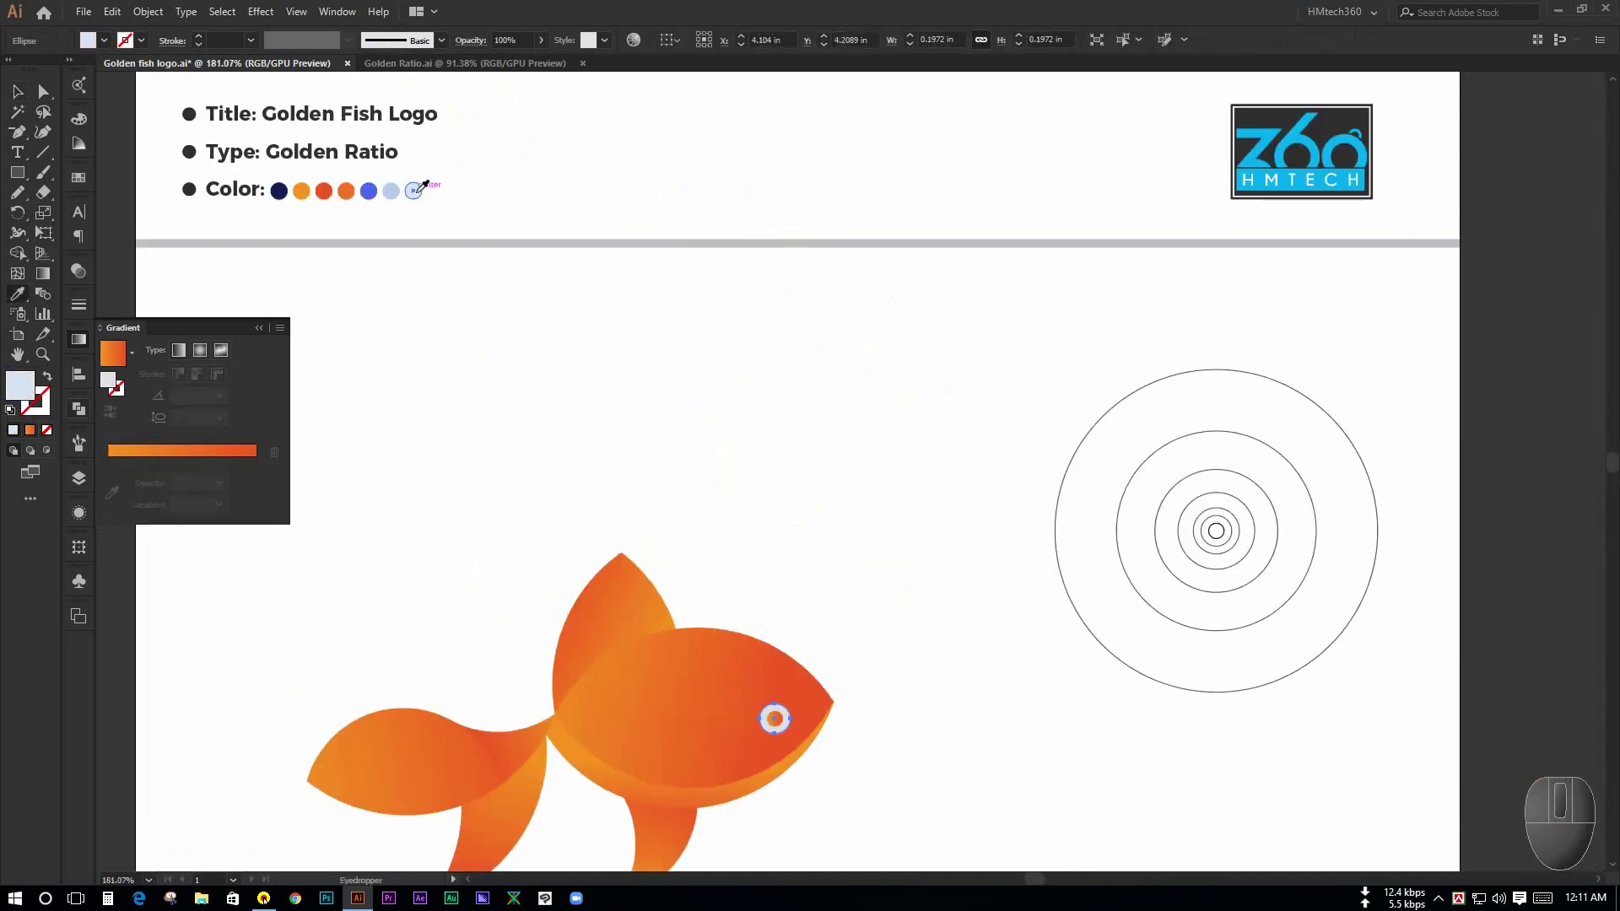
{"action": "left_click", "coordinate": [17, 92]}
{"action": "left_click", "coordinate": [989, 591]}
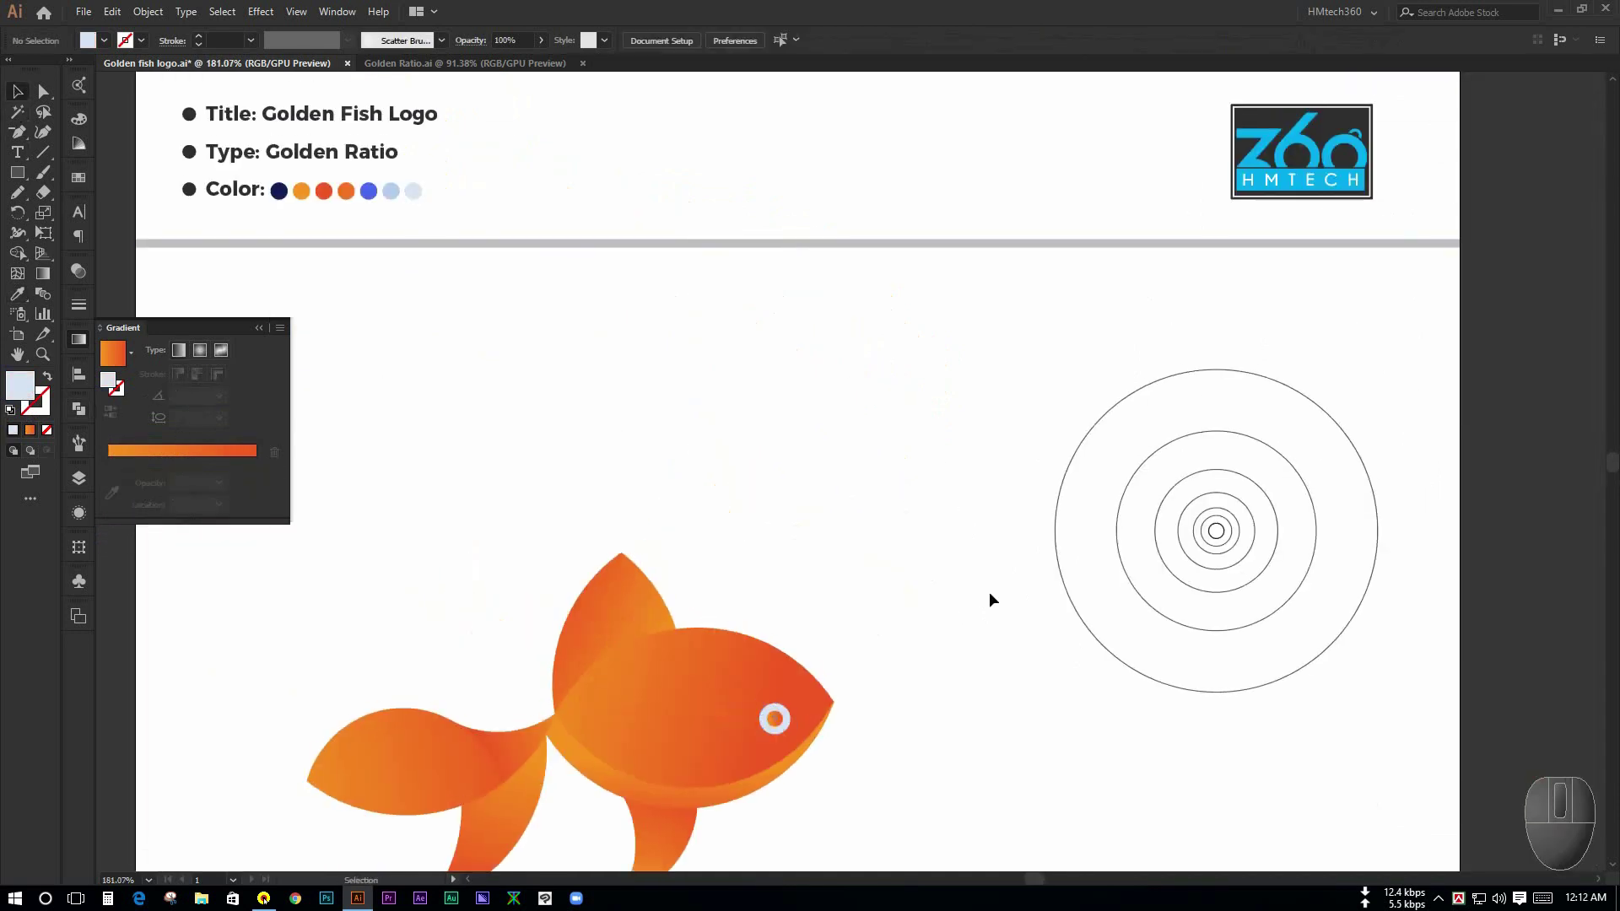
Step: Fill the eye's inner circle with the dark navy sampled from the first swatch of the header palette
{"action": "key", "text": "ctrl+space"}
{"action": "left_click", "coordinate": [812, 749]}
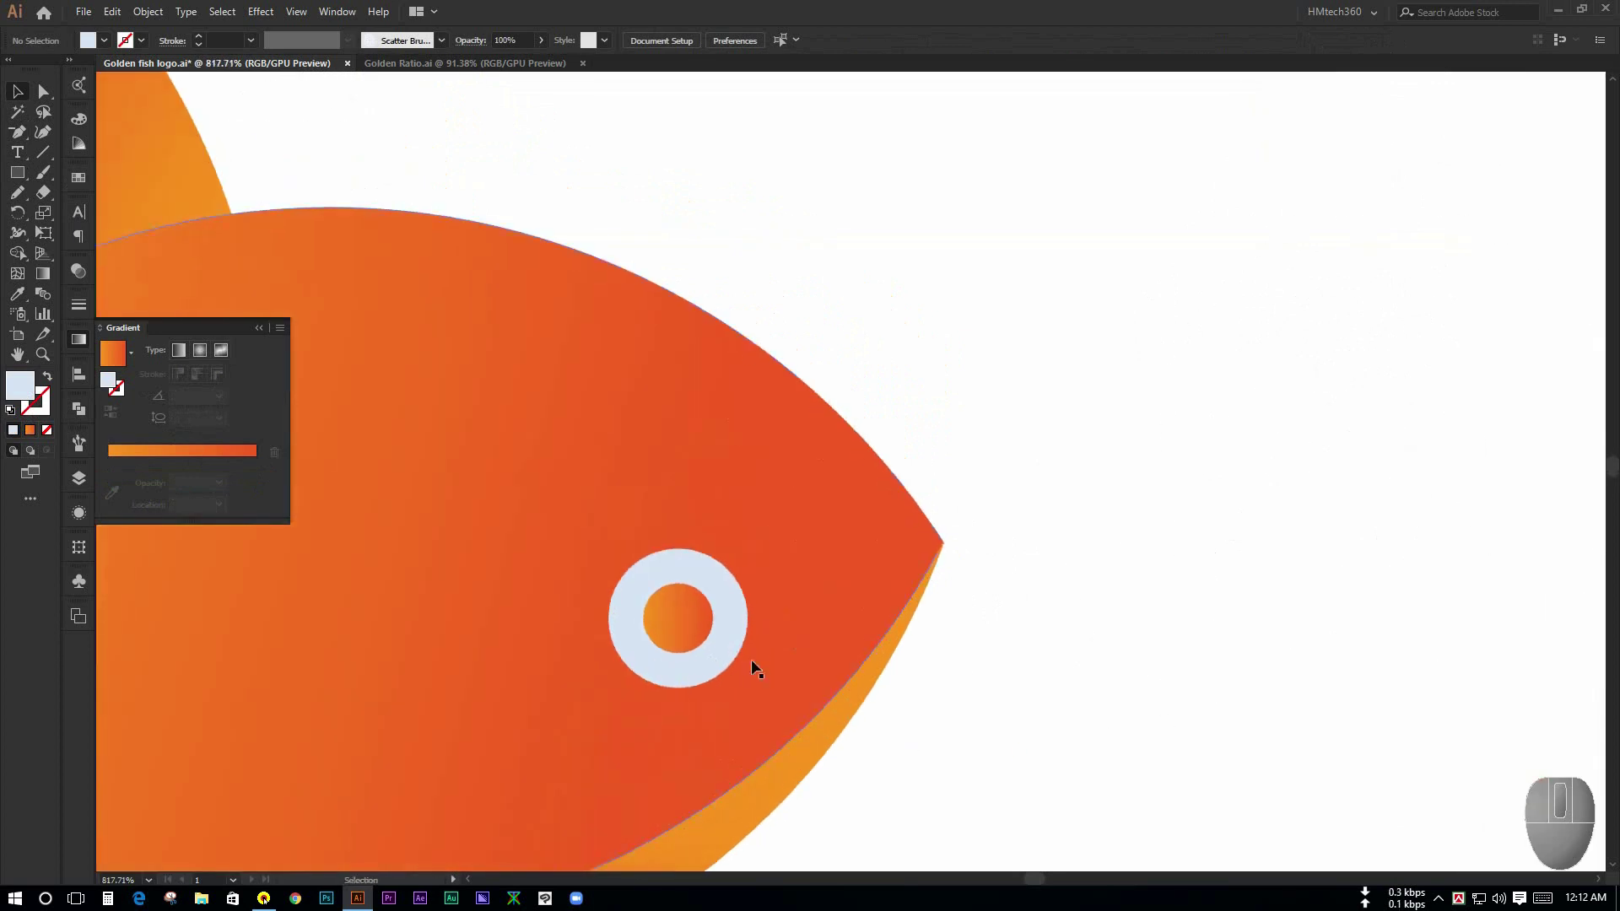
{"action": "left_click", "coordinate": [699, 618]}
{"action": "key", "text": "ctrl+space"}
{"action": "left_click_drag", "start_coordinate": [1131, 609], "coordinate": [881, 551]}
{"action": "key", "text": "space"}
{"action": "left_click_drag", "start_coordinate": [1060, 430], "coordinate": [973, 546]}
{"action": "key", "text": "ctrl+space"}
{"action": "key", "text": "space"}
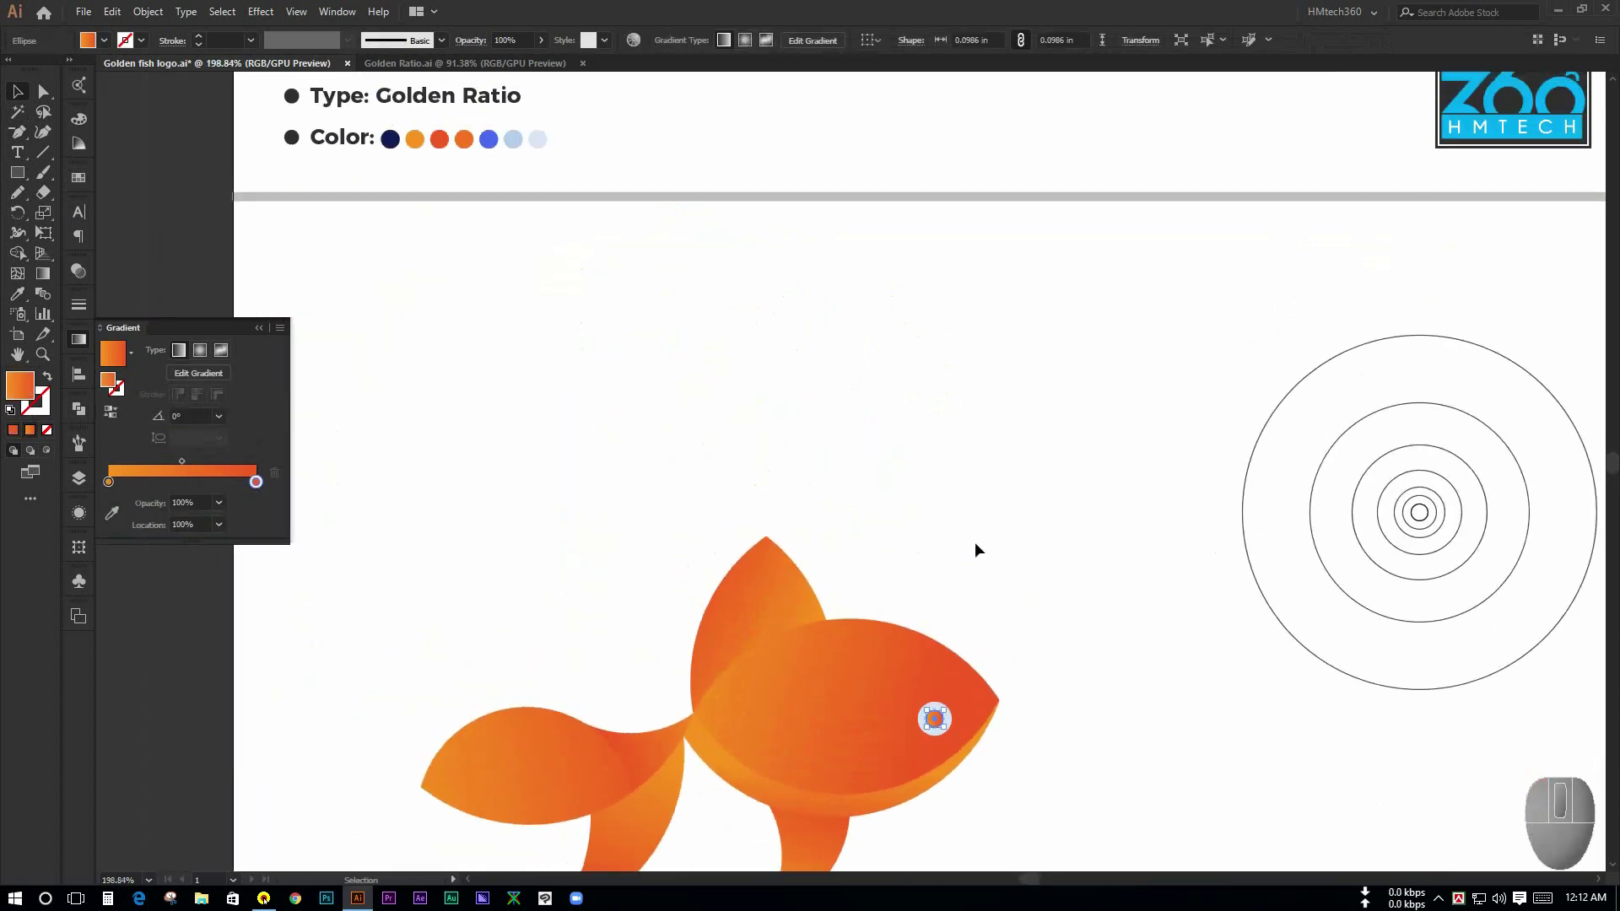
{"action": "key", "text": "i"}
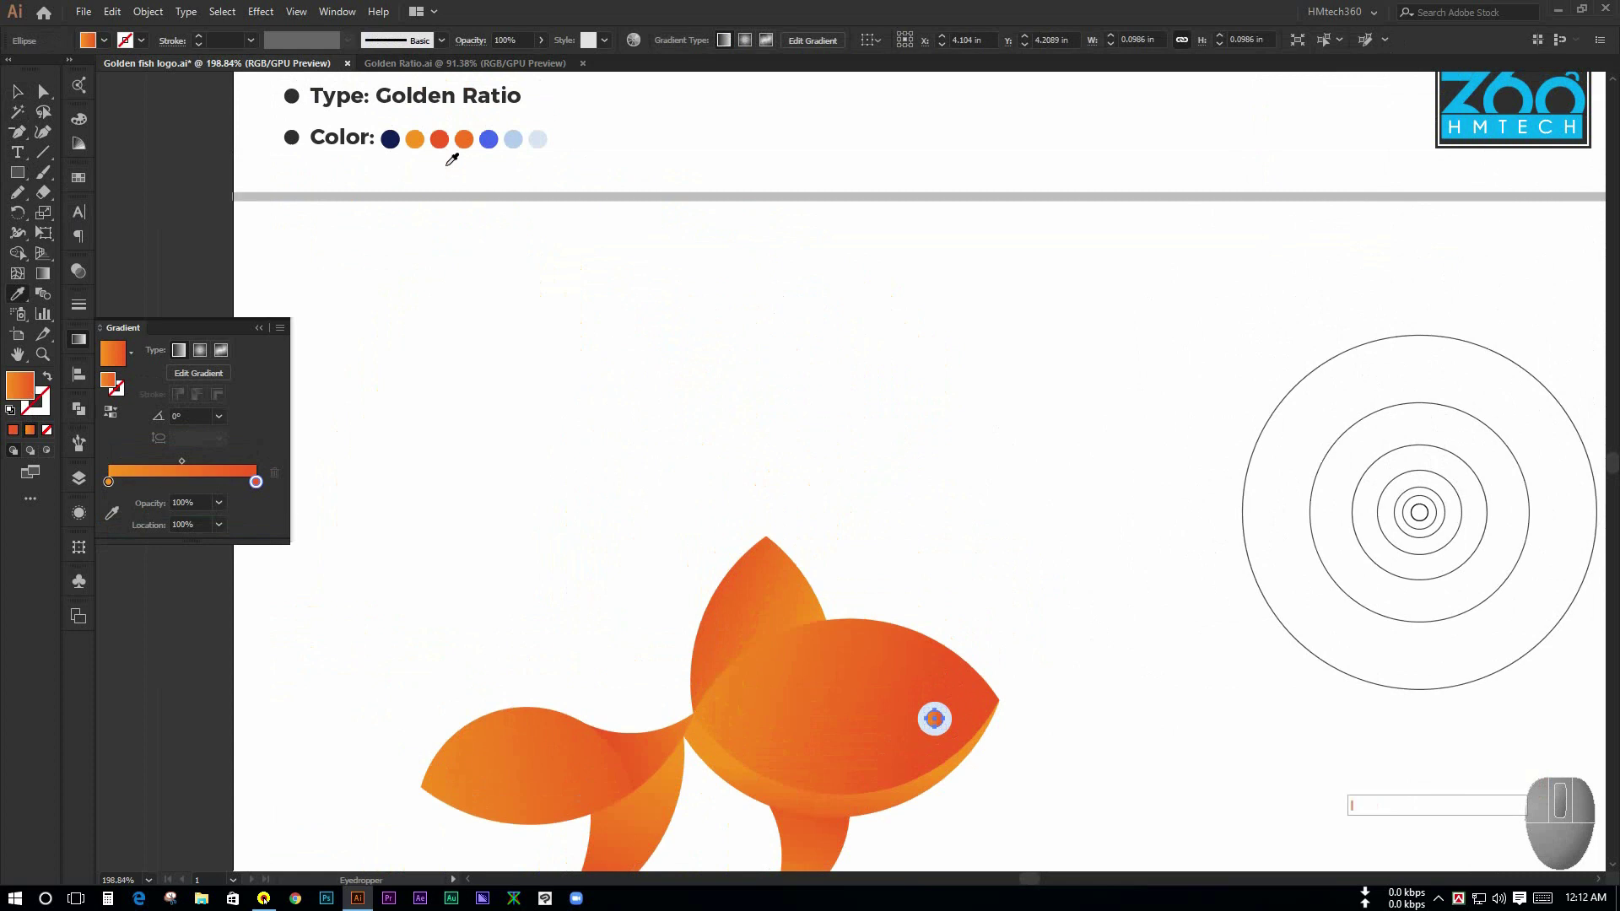
{"action": "left_click", "coordinate": [390, 139]}
{"action": "left_click", "coordinate": [18, 93]}
{"action": "left_click", "coordinate": [888, 405]}
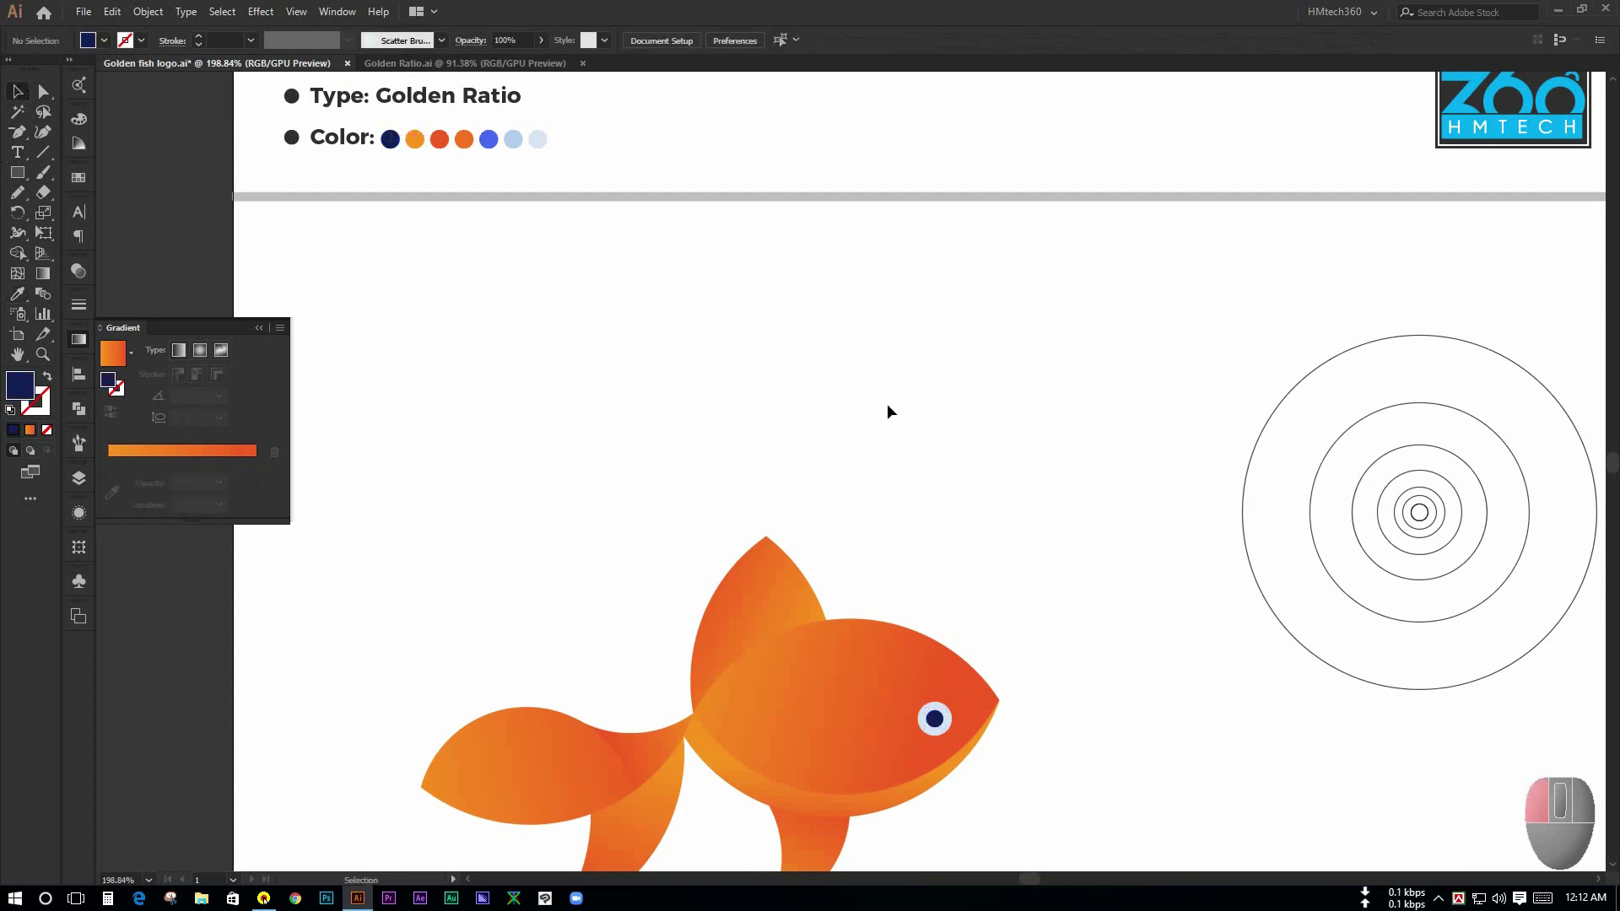
{"action": "key", "text": "space"}
{"action": "left_click_drag", "start_coordinate": [933, 448], "coordinate": [852, 379]}
{"action": "left_click_drag", "start_coordinate": [517, 399], "coordinate": [1079, 790]}
{"action": "left_click", "coordinate": [1072, 755]}
{"action": "key", "text": "space"}
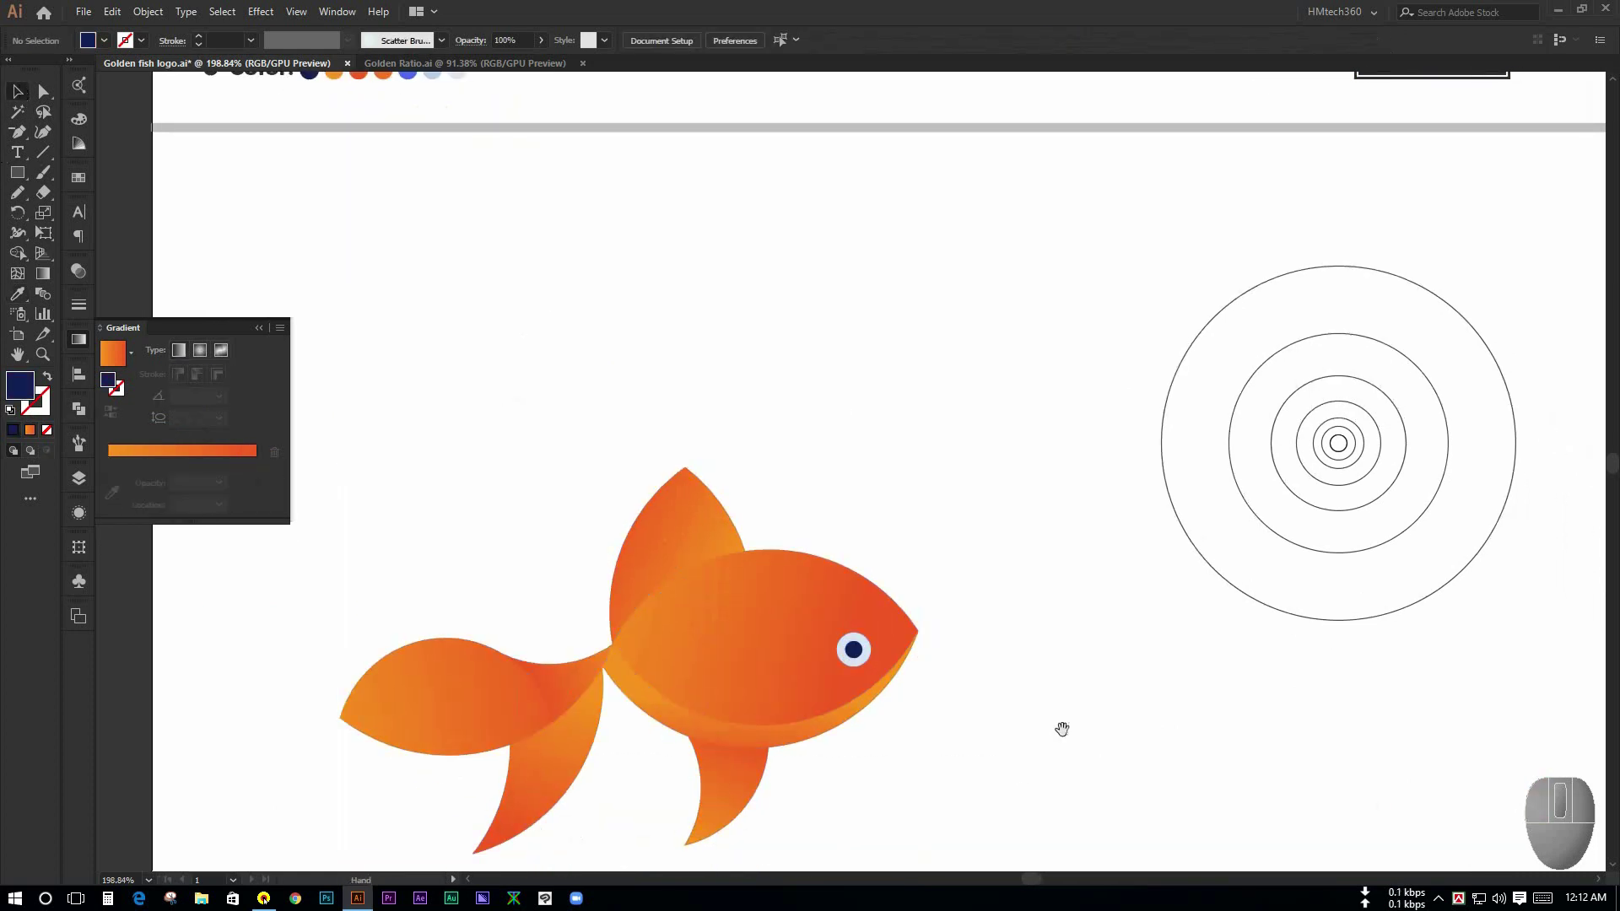
Step: Merge the strip along the fish's belly with the connecting piece at the tail's base using the Shape Builder
{"action": "left_click_drag", "start_coordinate": [1048, 717], "coordinate": [1067, 647]}
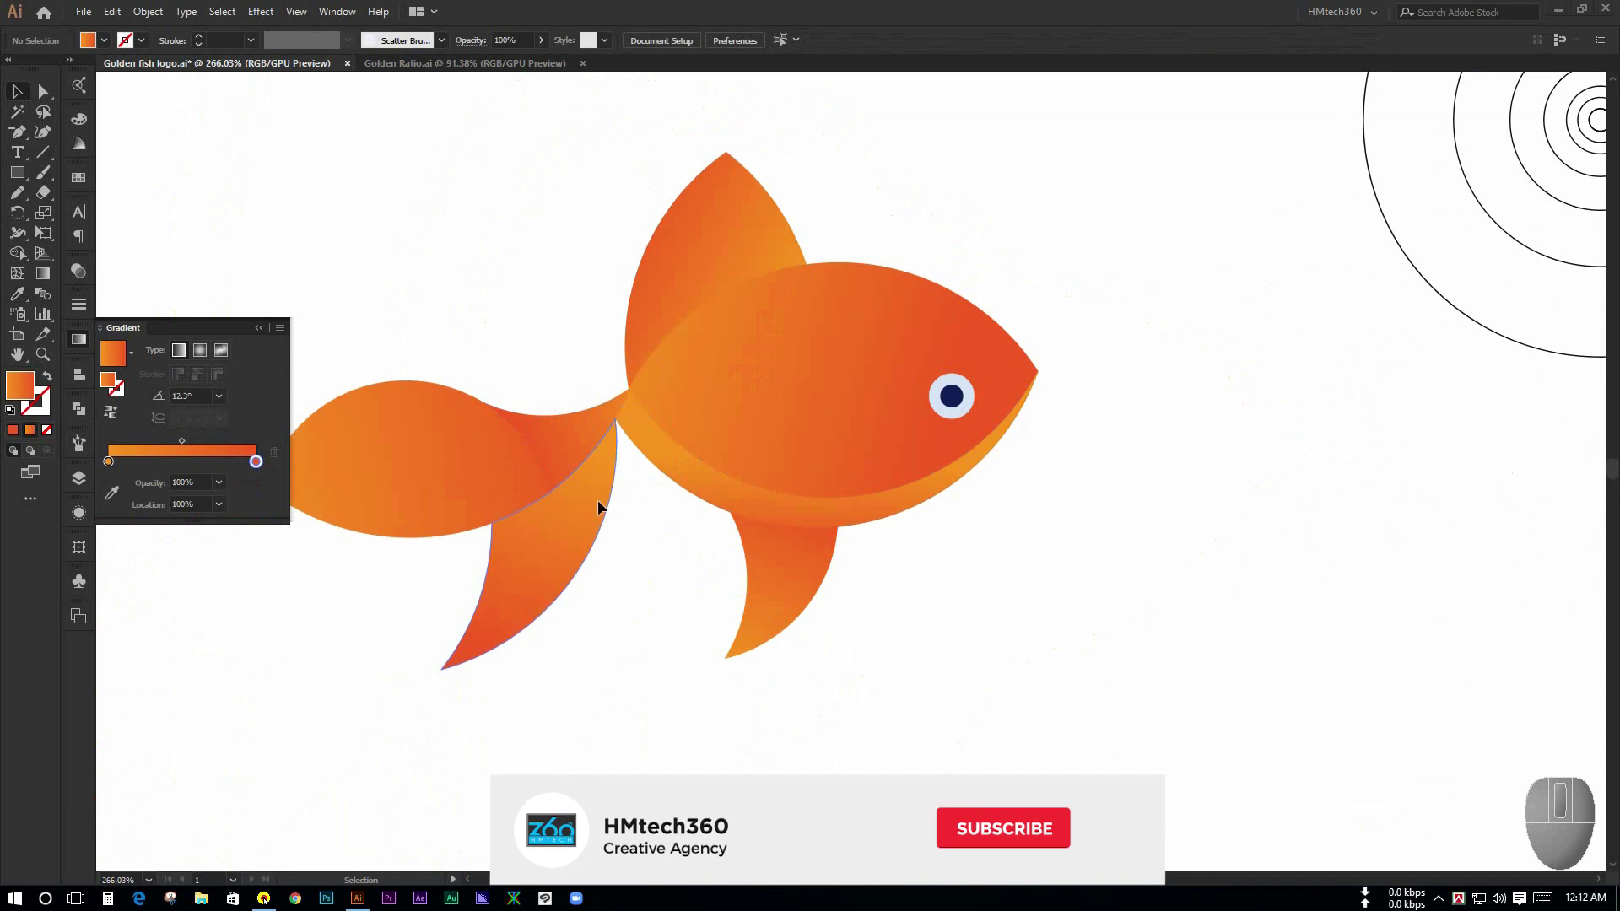
{"action": "left_click", "coordinate": [554, 432]}
{"action": "left_click", "coordinate": [670, 457], "text": "shift"}
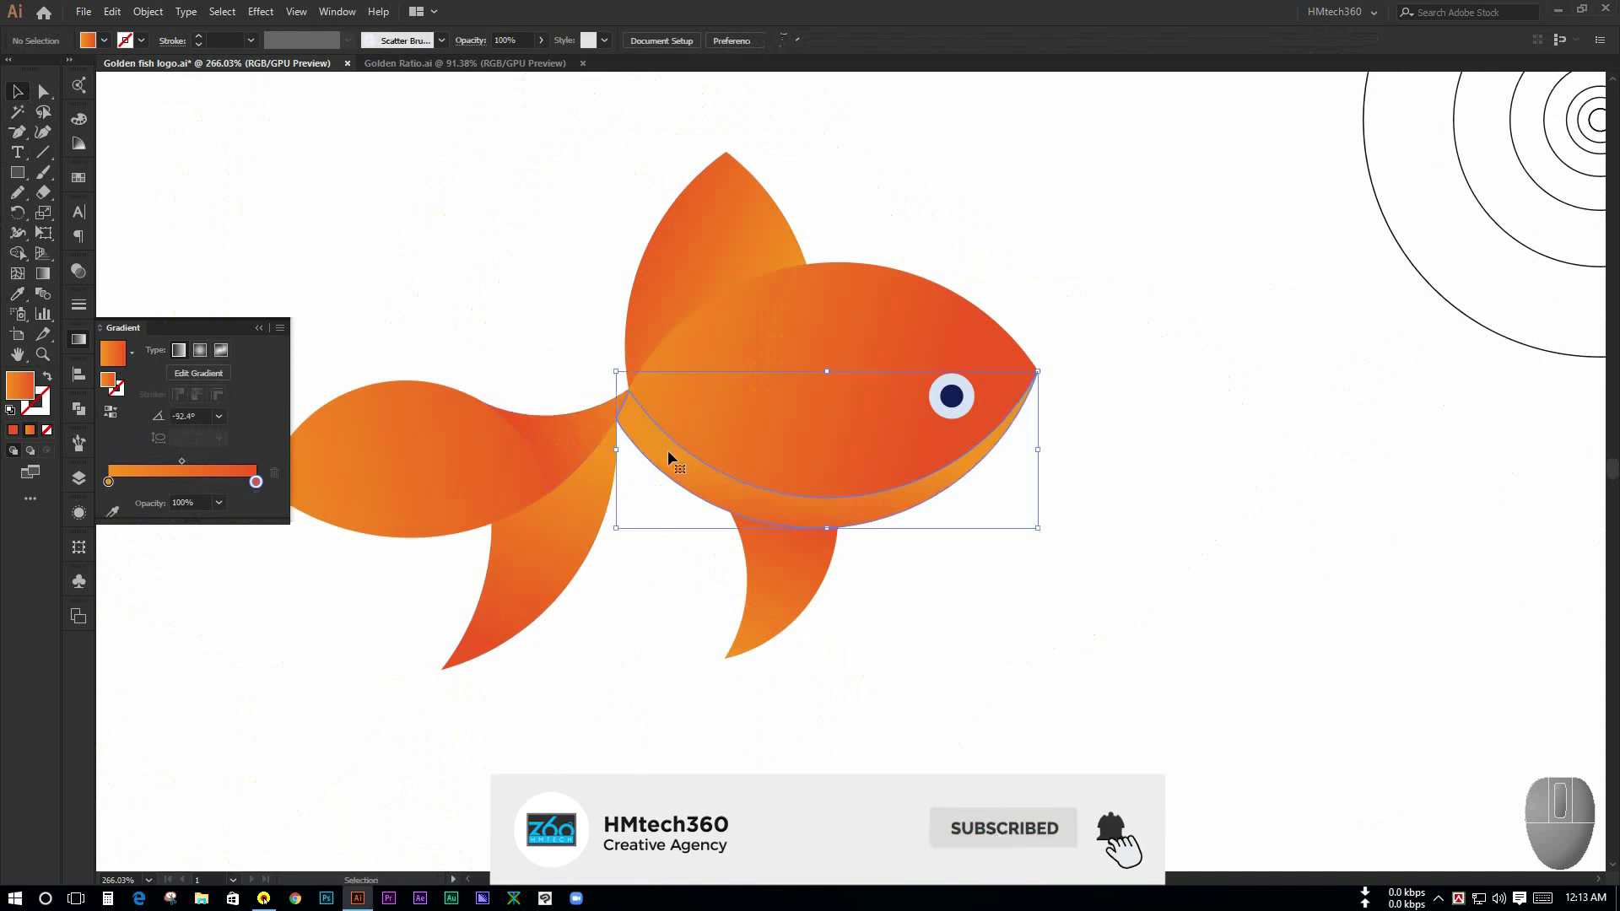
{"action": "left_click", "coordinate": [531, 444], "text": "shift"}
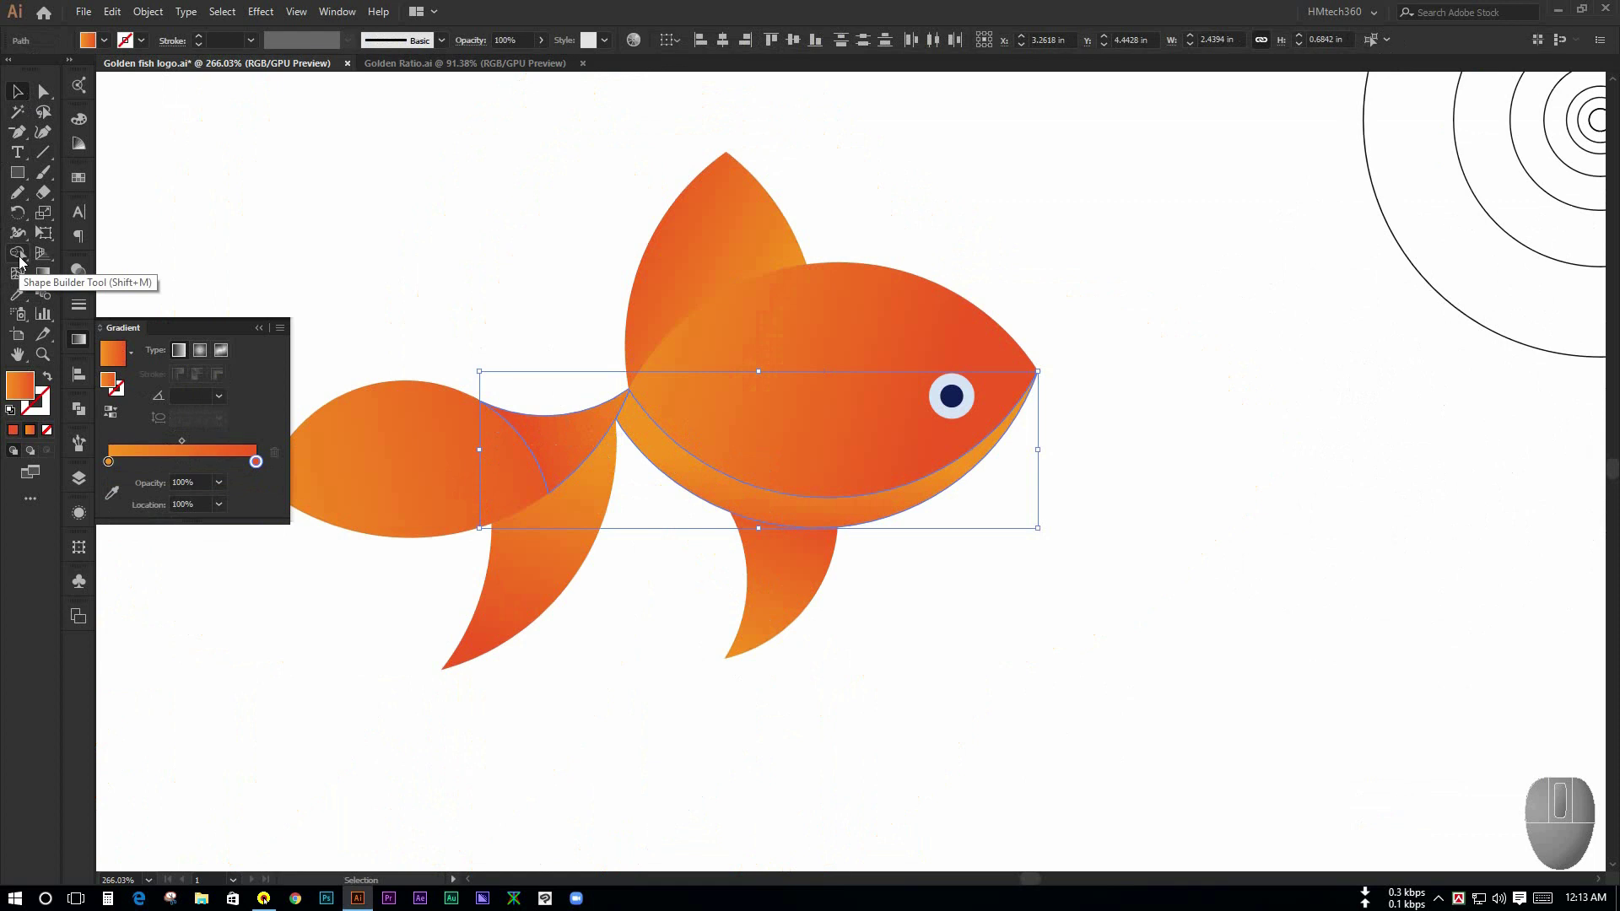
{"action": "left_click", "coordinate": [18, 255]}
{"action": "left_click_drag", "start_coordinate": [614, 419], "coordinate": [629, 426]}
{"action": "left_click", "coordinate": [17, 91]}
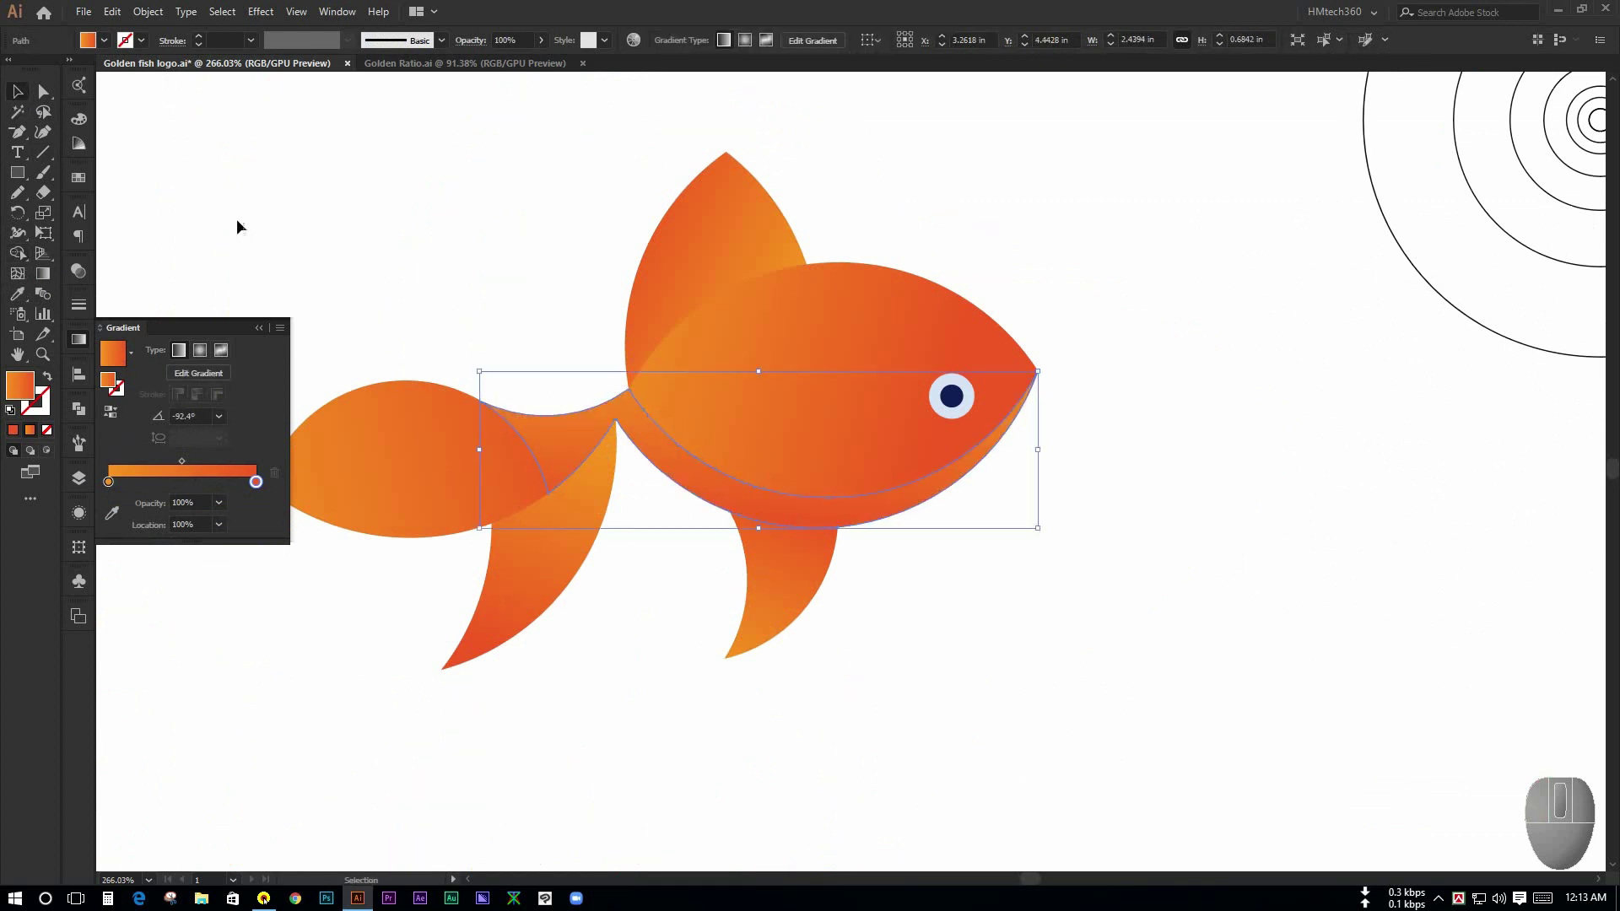
{"action": "left_click", "coordinate": [519, 313]}
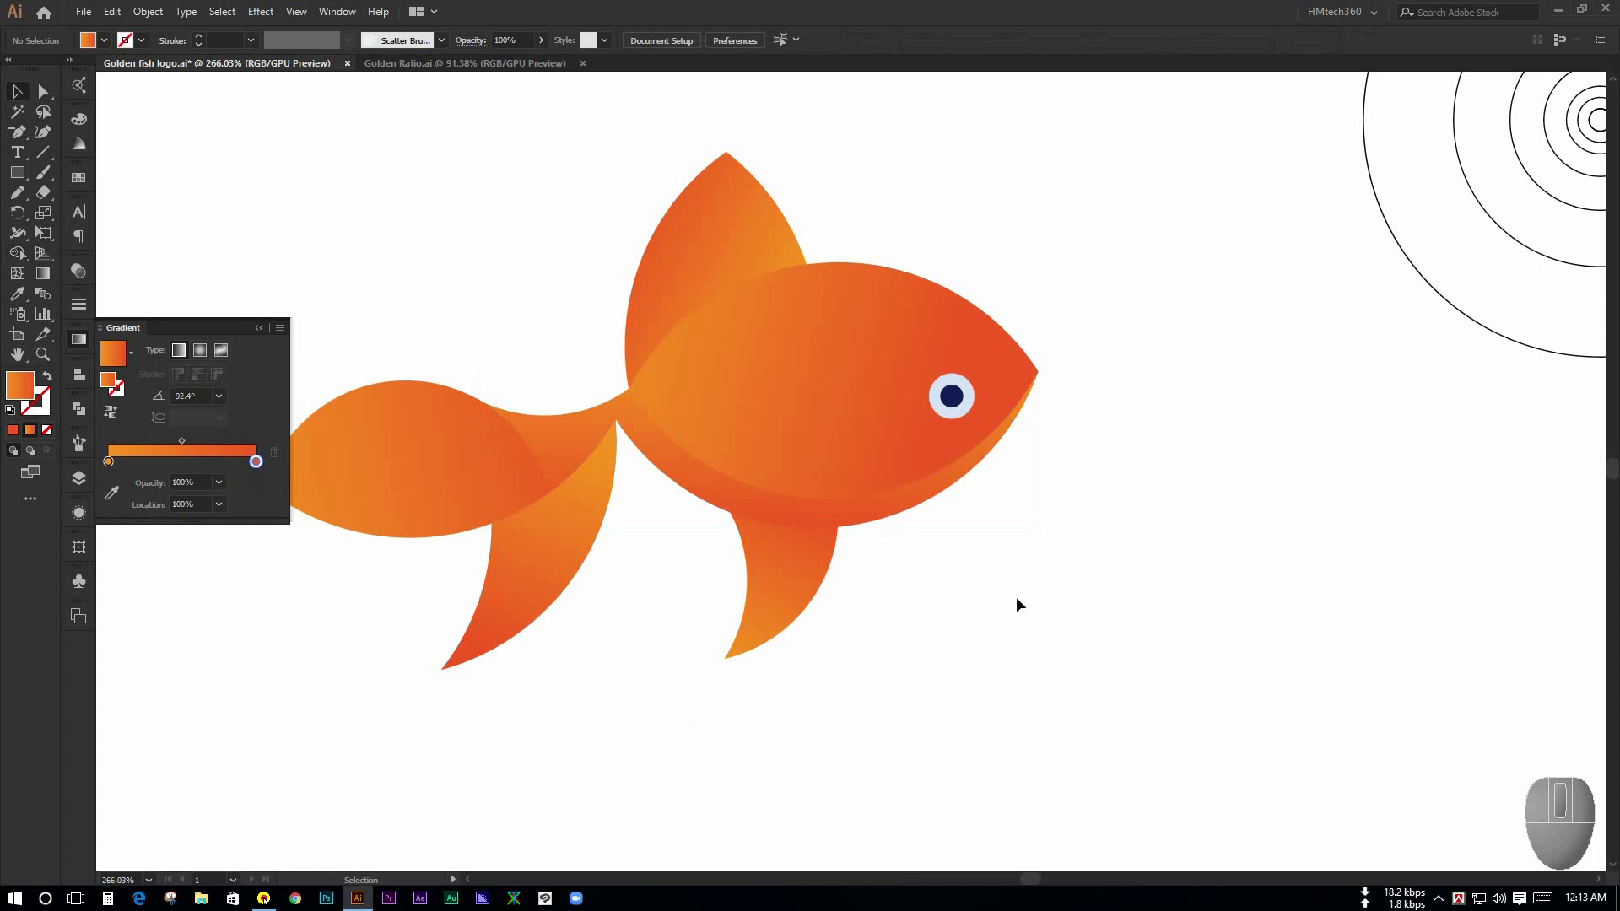
Step: Place a copy of the largest golden ratio circle over the tail so its edge crosses the lower tail fin
{"action": "left_click_drag", "start_coordinate": [665, 625], "coordinate": [750, 666]}
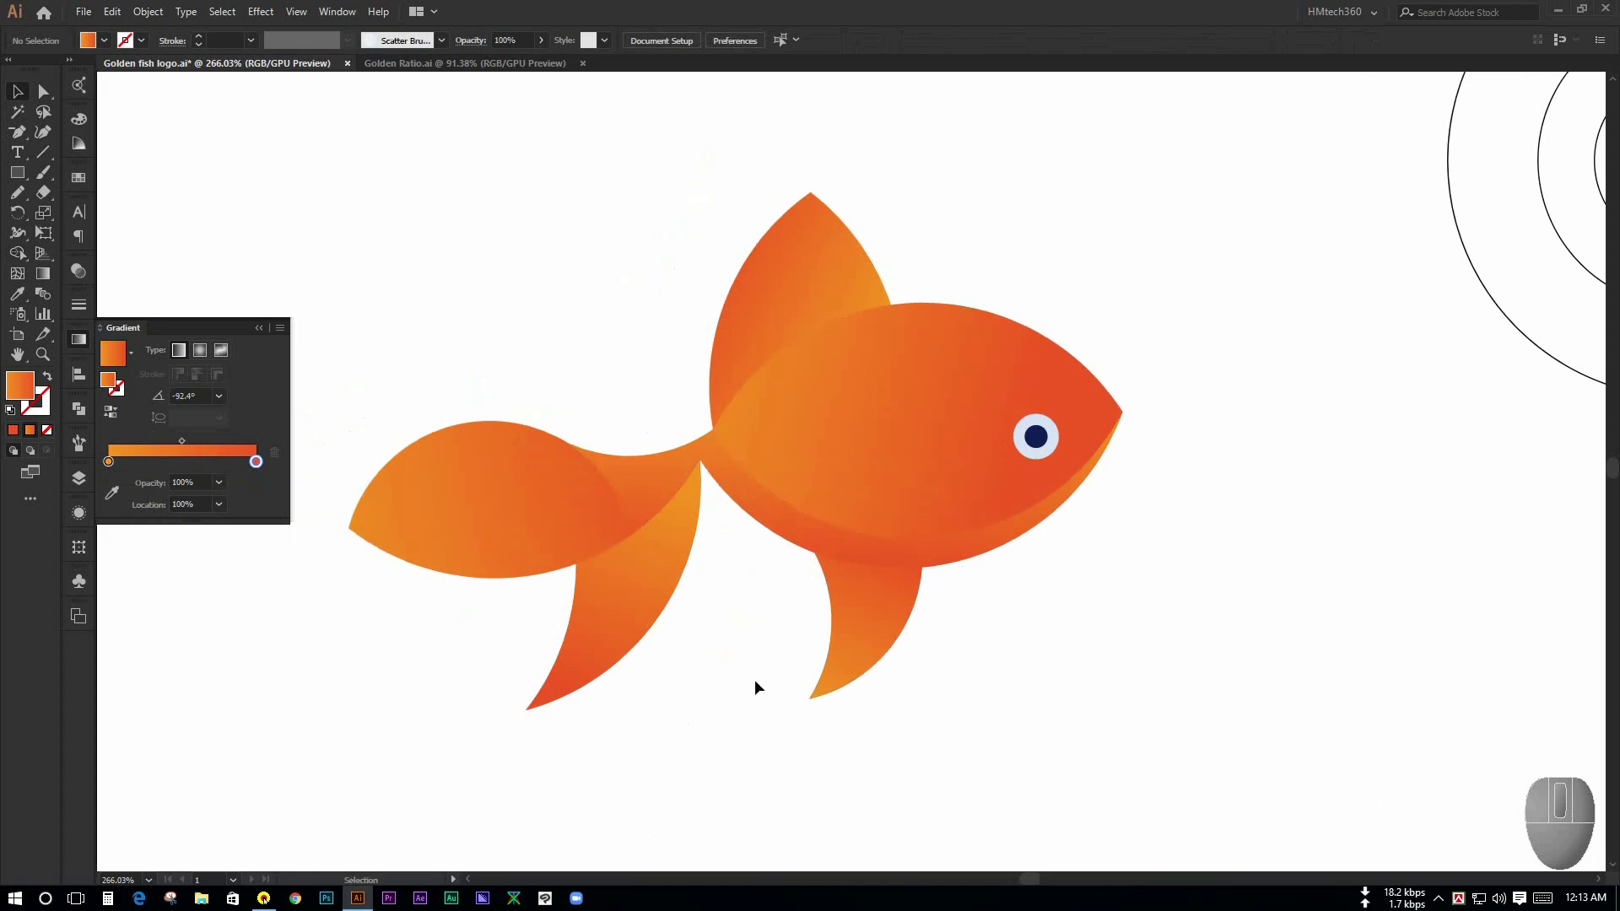
{"action": "left_click_drag", "start_coordinate": [1087, 591], "coordinate": [1070, 659]}
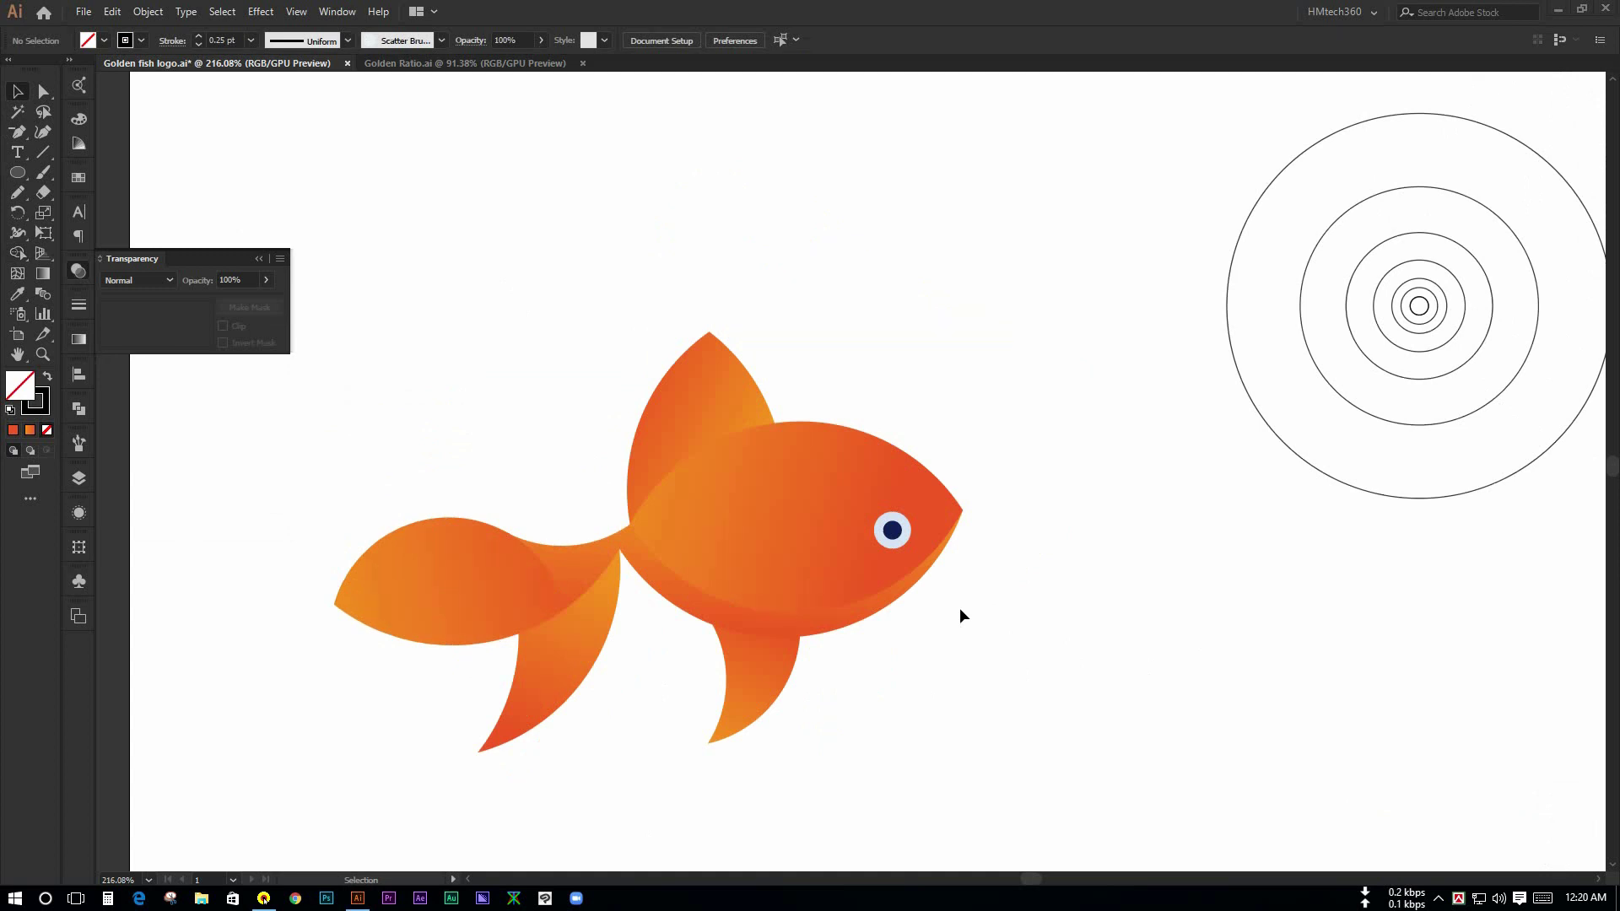
{"action": "left_click", "coordinate": [470, 370]}
{"action": "key", "text": "space"}
{"action": "left_click_drag", "start_coordinate": [1117, 476], "coordinate": [1009, 464]}
{"action": "key", "text": "space"}
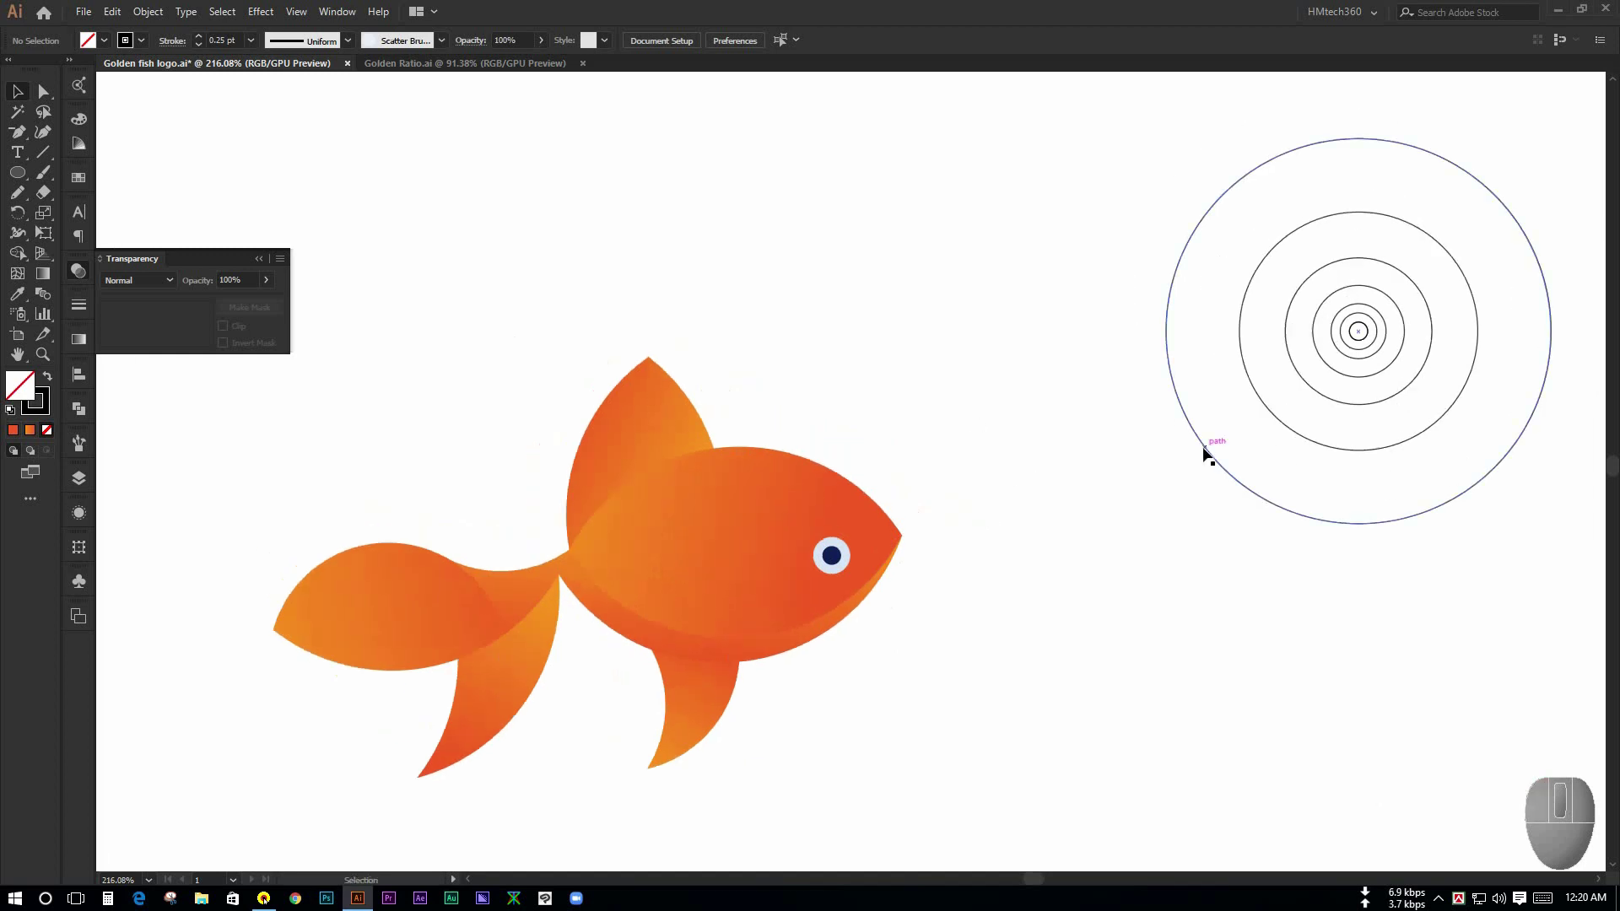
{"action": "left_click_drag", "start_coordinate": [1205, 453], "coordinate": [171, 736]}
Step: Nudge the copied circle up about 0.02 in so its edge meets the pointed tip of the lower tail fin
{"action": "key", "text": "ctrl+space"}
{"action": "left_click_drag", "start_coordinate": [602, 717], "coordinate": [821, 717]}
{"action": "key", "text": "space"}
{"action": "left_click_drag", "start_coordinate": [517, 719], "coordinate": [931, 484]}
{"action": "key", "text": "ctrl+space"}
{"action": "left_click_drag", "start_coordinate": [786, 684], "coordinate": [910, 701]}
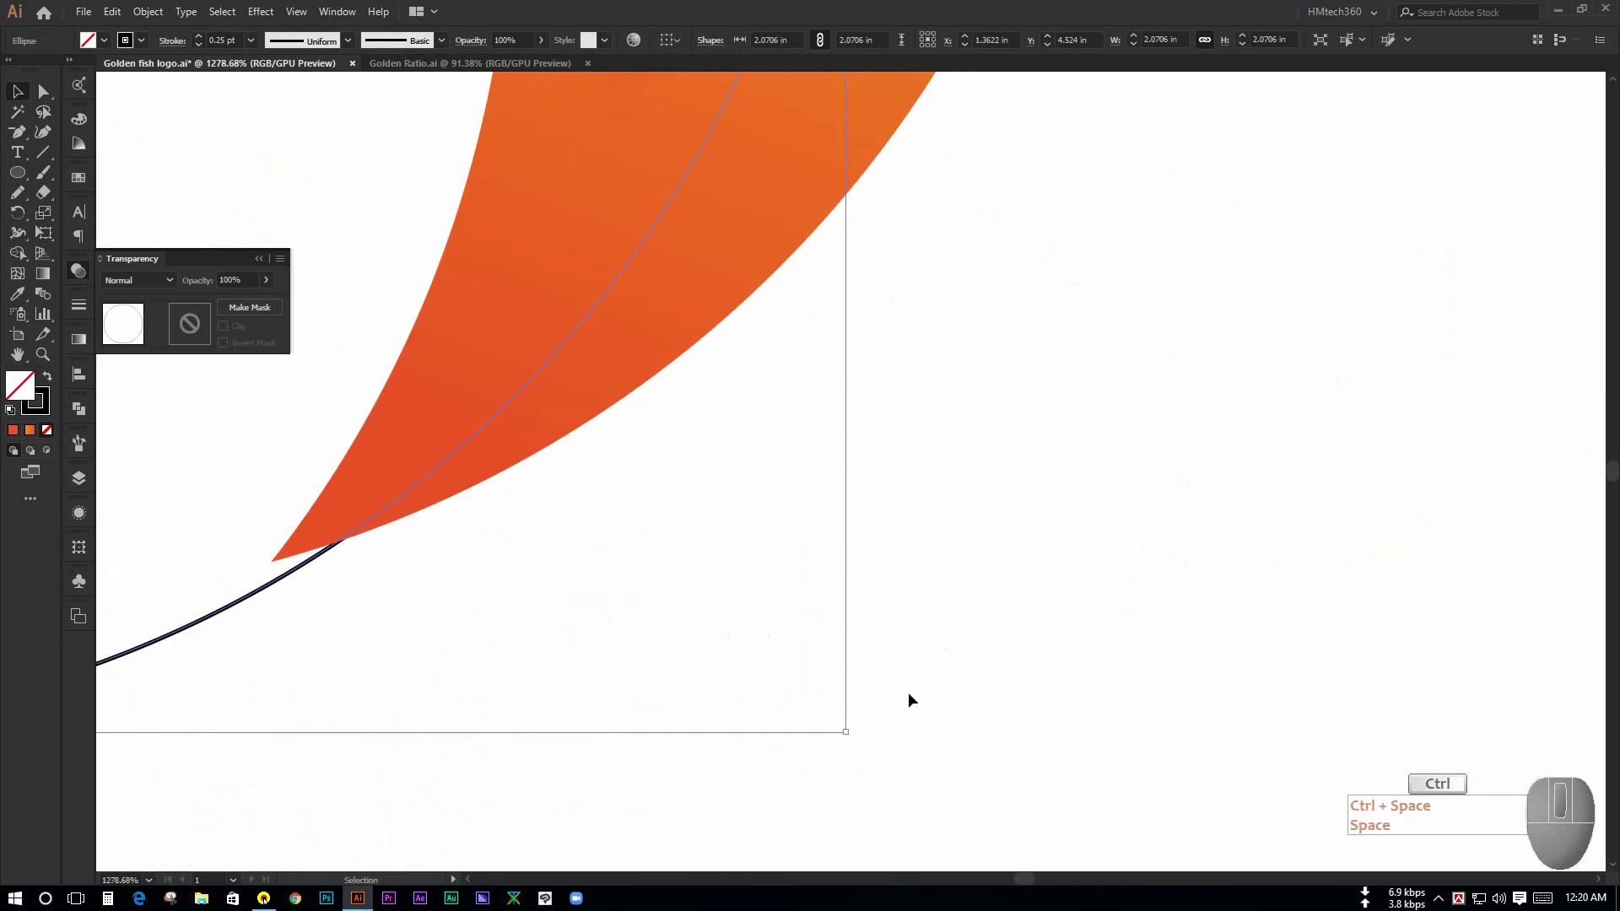
{"action": "left_click", "coordinate": [909, 693]}
{"action": "key", "text": "space"}
{"action": "left_click_drag", "start_coordinate": [388, 626], "coordinate": [592, 665]}
{"action": "left_click_drag", "start_coordinate": [442, 642], "coordinate": [439, 623]}
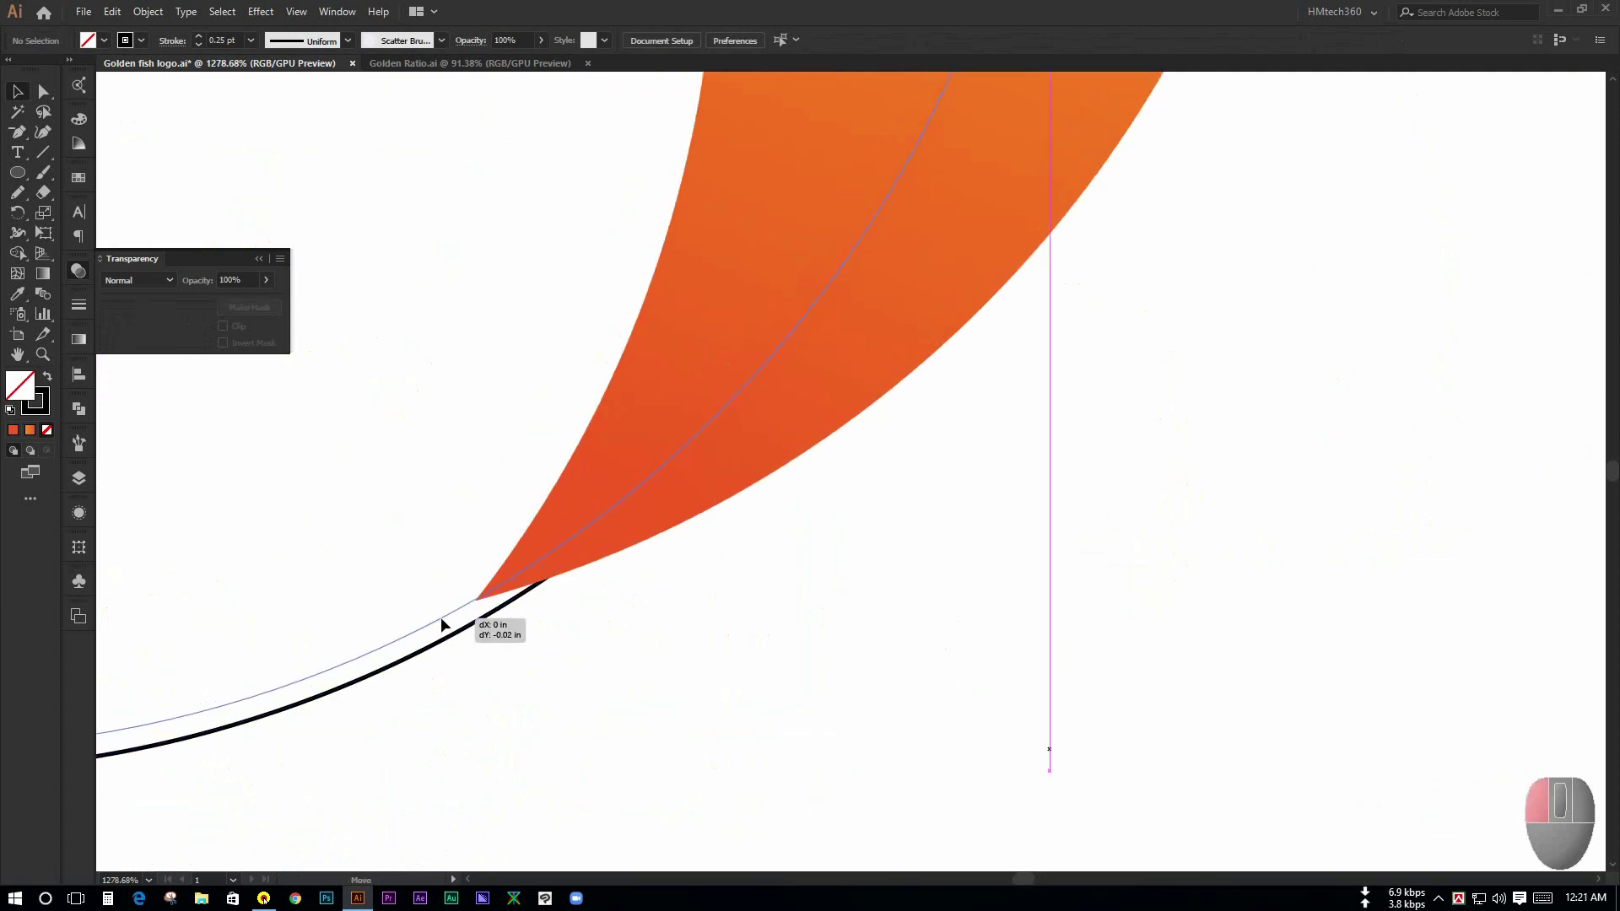
{"action": "left_click_drag", "start_coordinate": [444, 620], "coordinate": [444, 620]}
{"action": "left_click", "coordinate": [886, 640]}
Step: Trim away the part of the circle outside the lower tail fin with the Shape Builder, keeping the arc across the fin
{"action": "key", "text": "ctrl+space"}
{"action": "left_click_drag", "start_coordinate": [905, 634], "coordinate": [557, 591]}
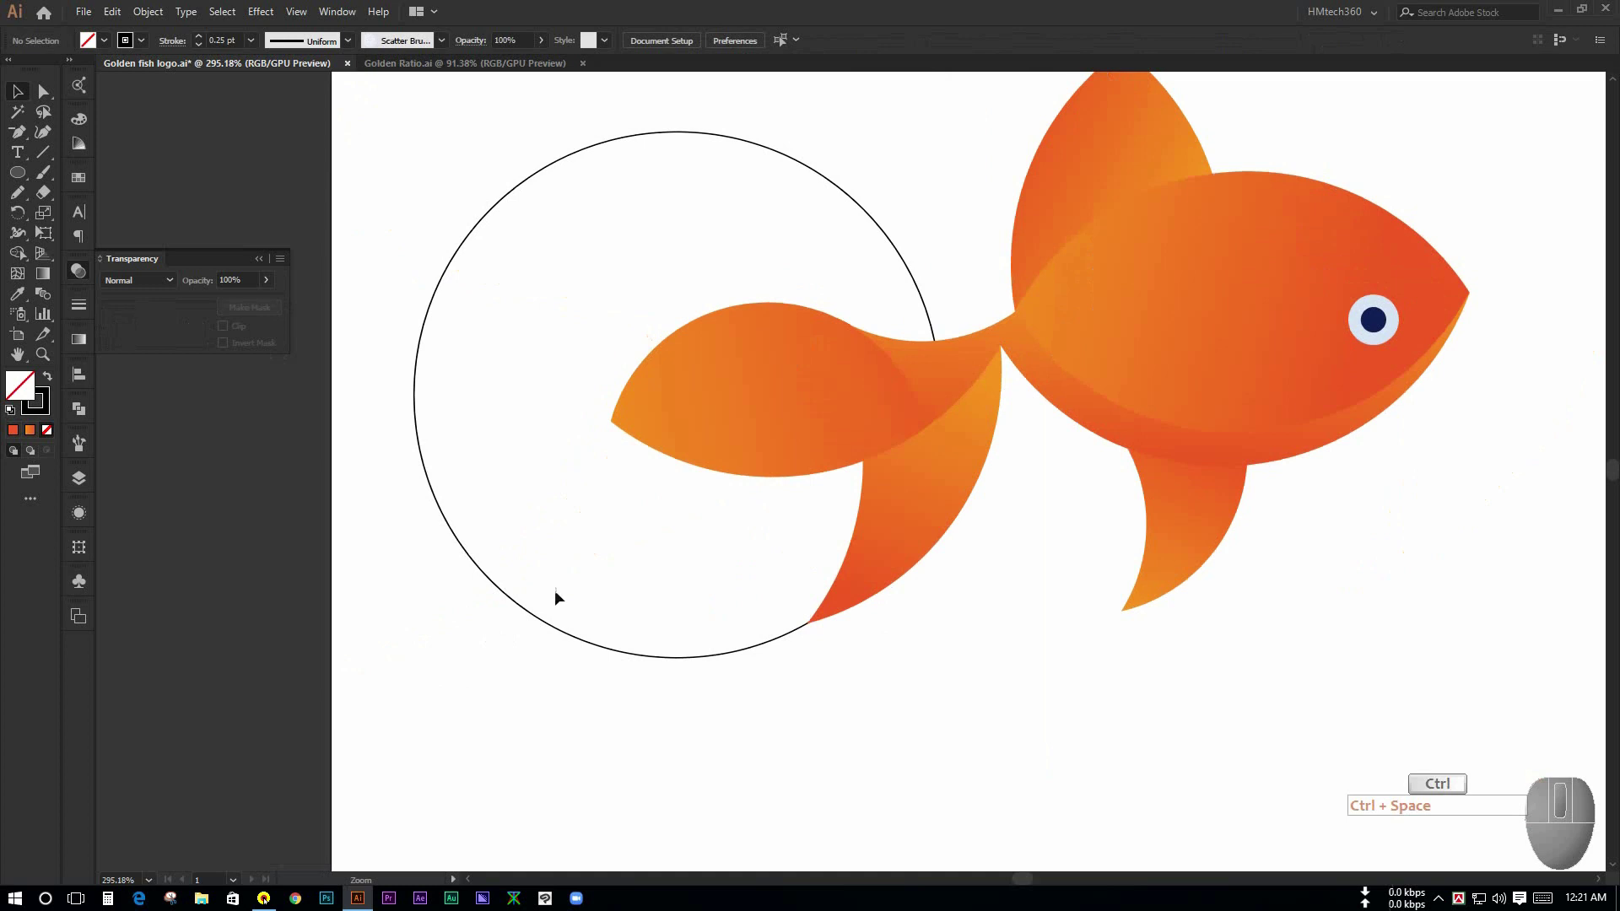
{"action": "key", "text": "space"}
{"action": "left_click_drag", "start_coordinate": [941, 667], "coordinate": [784, 678]}
{"action": "left_click", "coordinate": [540, 667]}
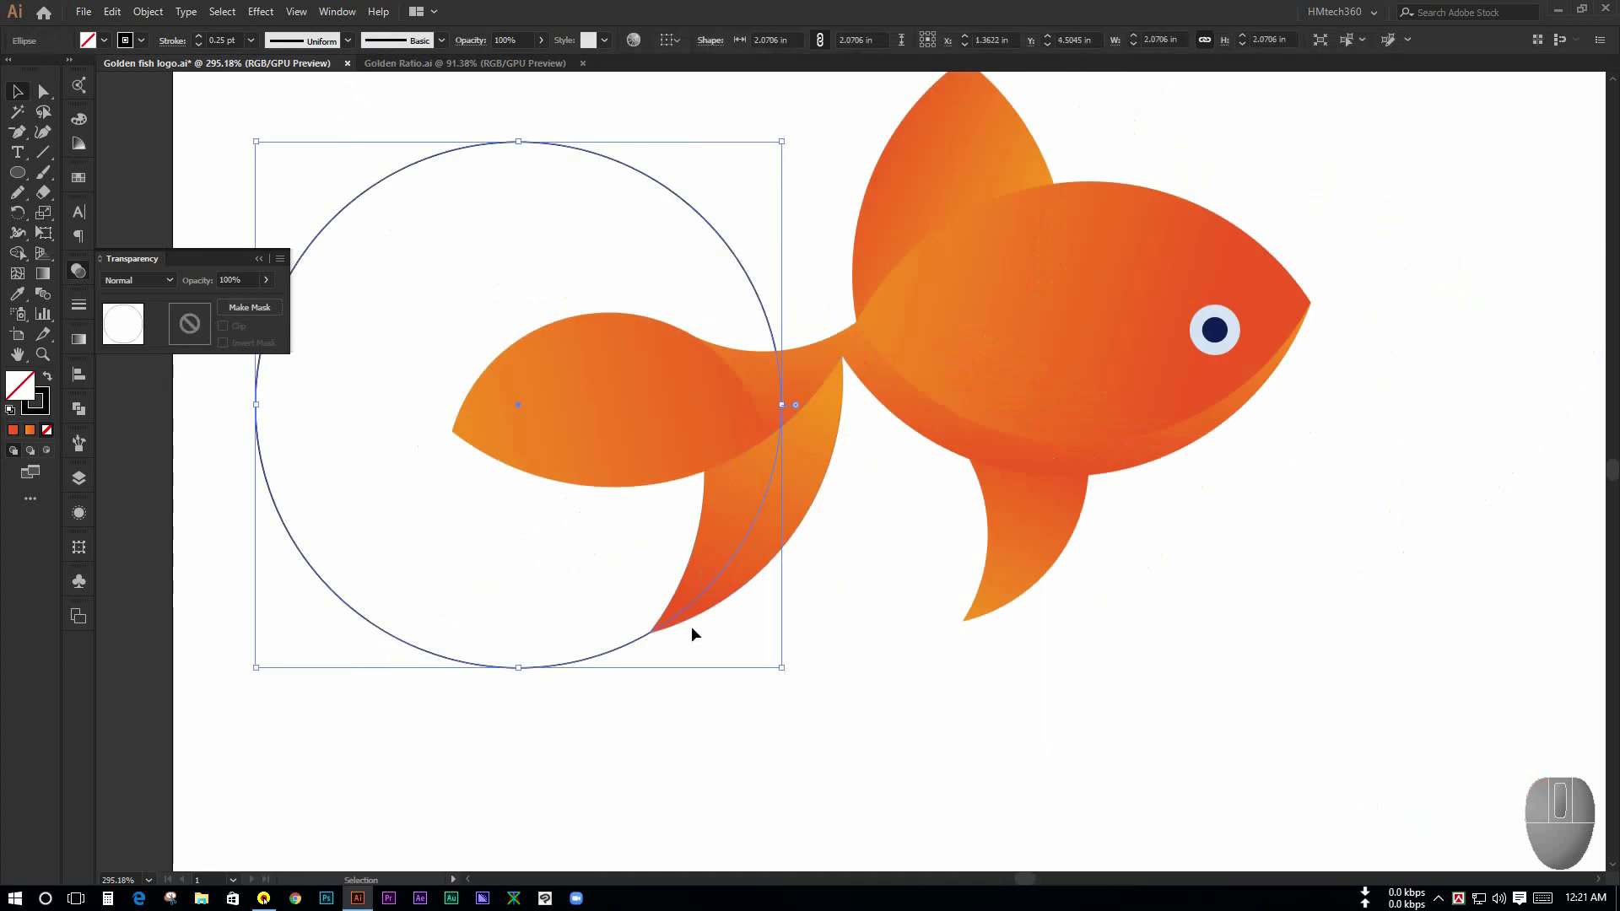
{"action": "left_click", "coordinate": [802, 476], "text": "shift"}
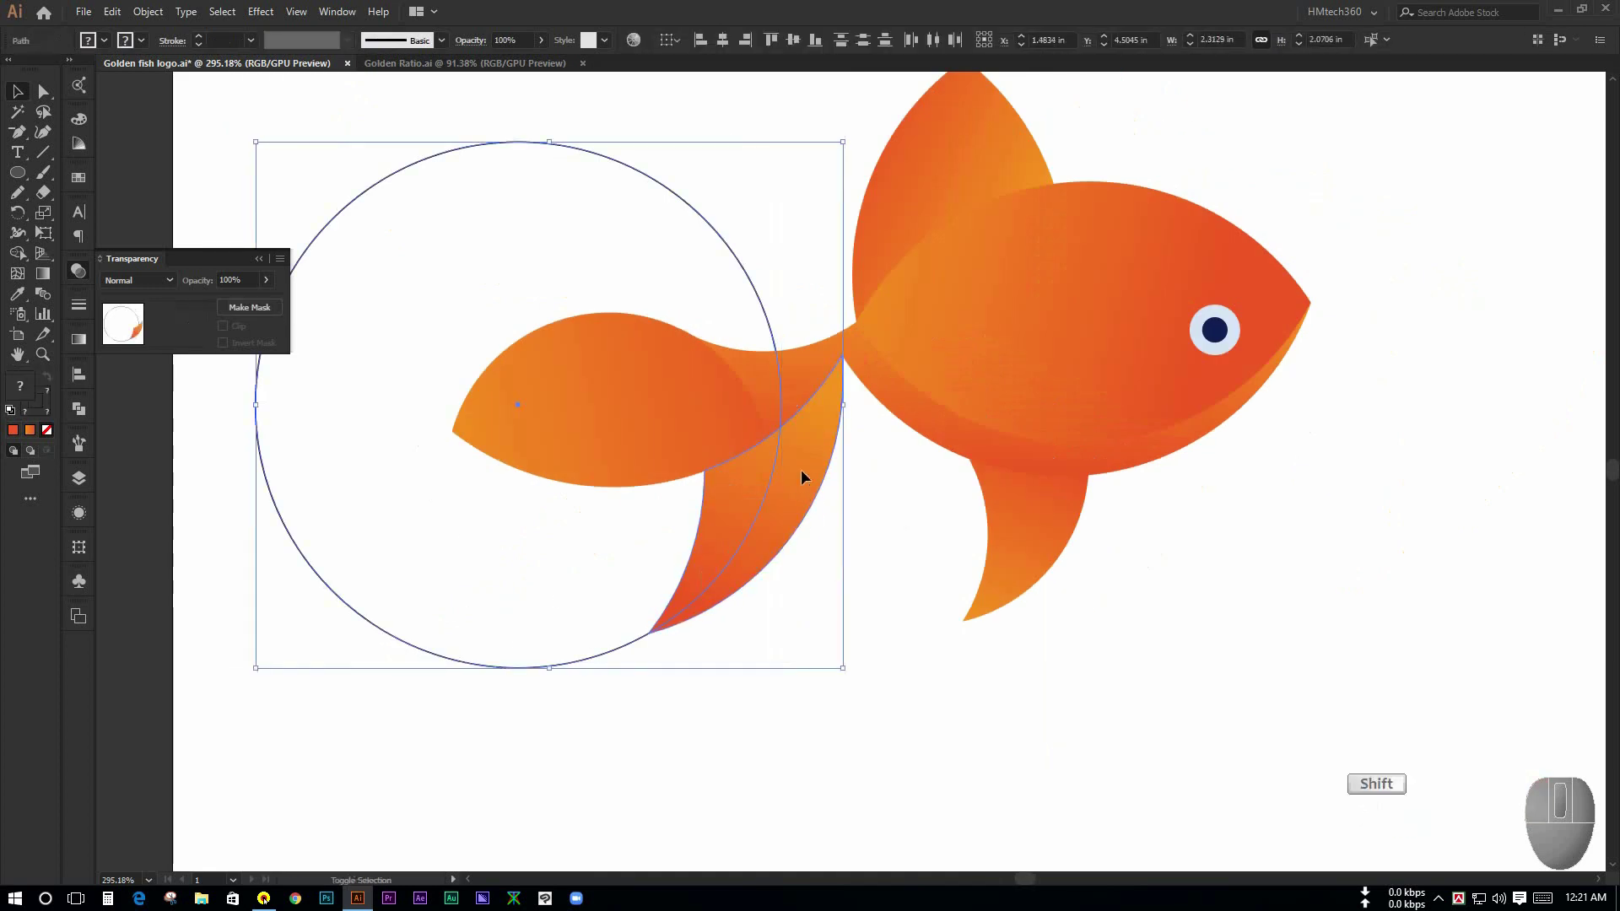
{"action": "left_click", "coordinate": [29, 253]}
{"action": "left_click", "coordinate": [403, 178], "text": "alt"}
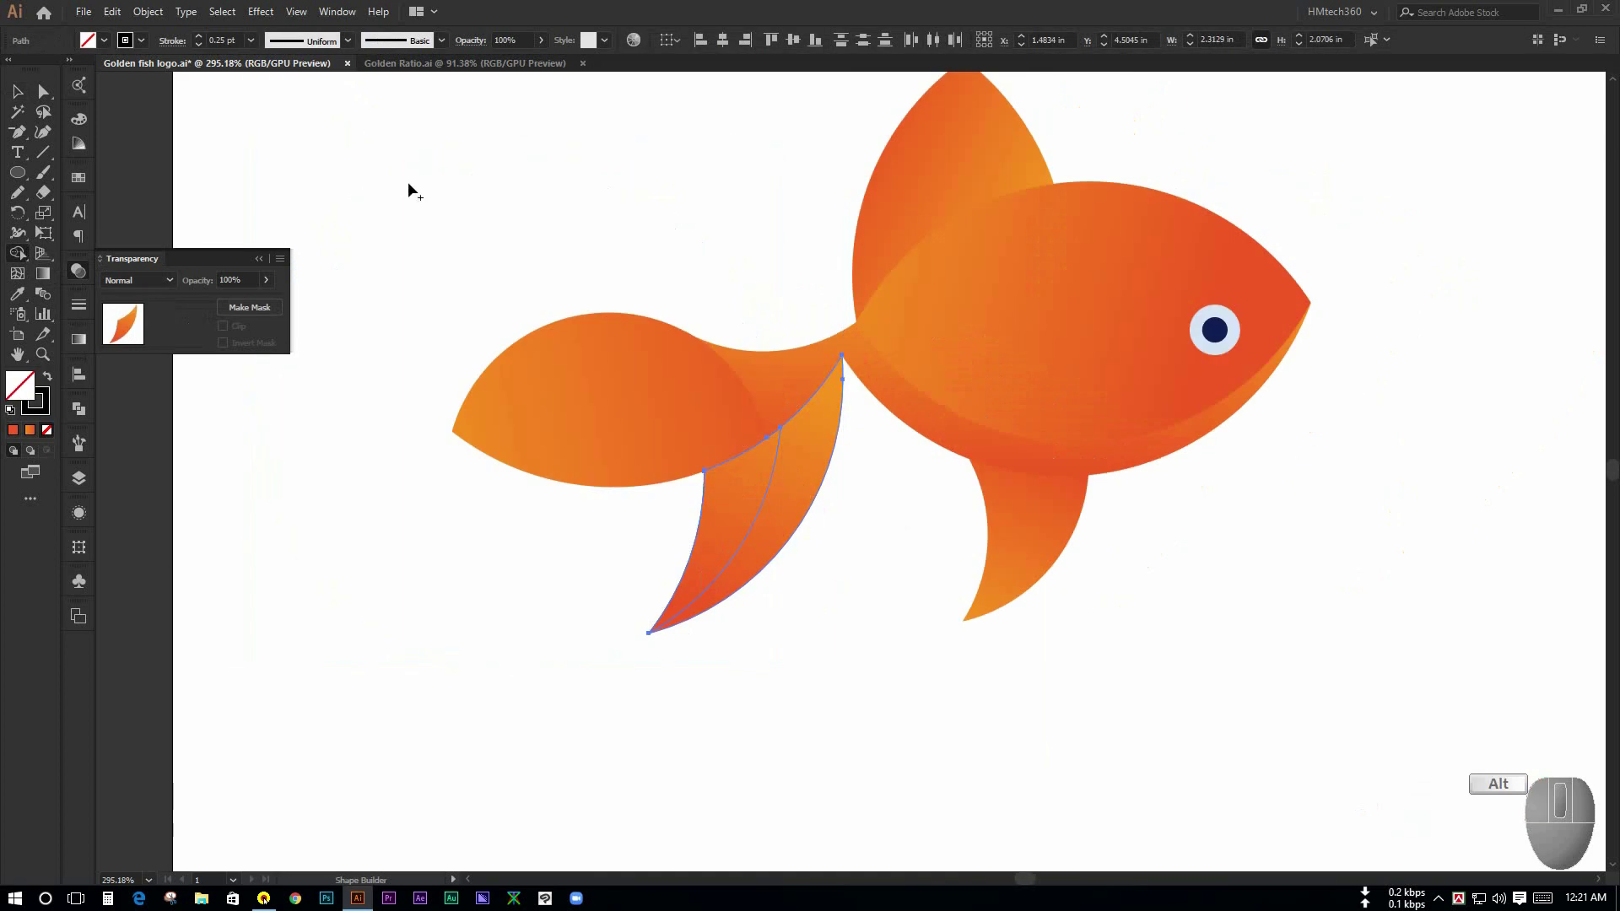
{"action": "left_click", "coordinate": [15, 91]}
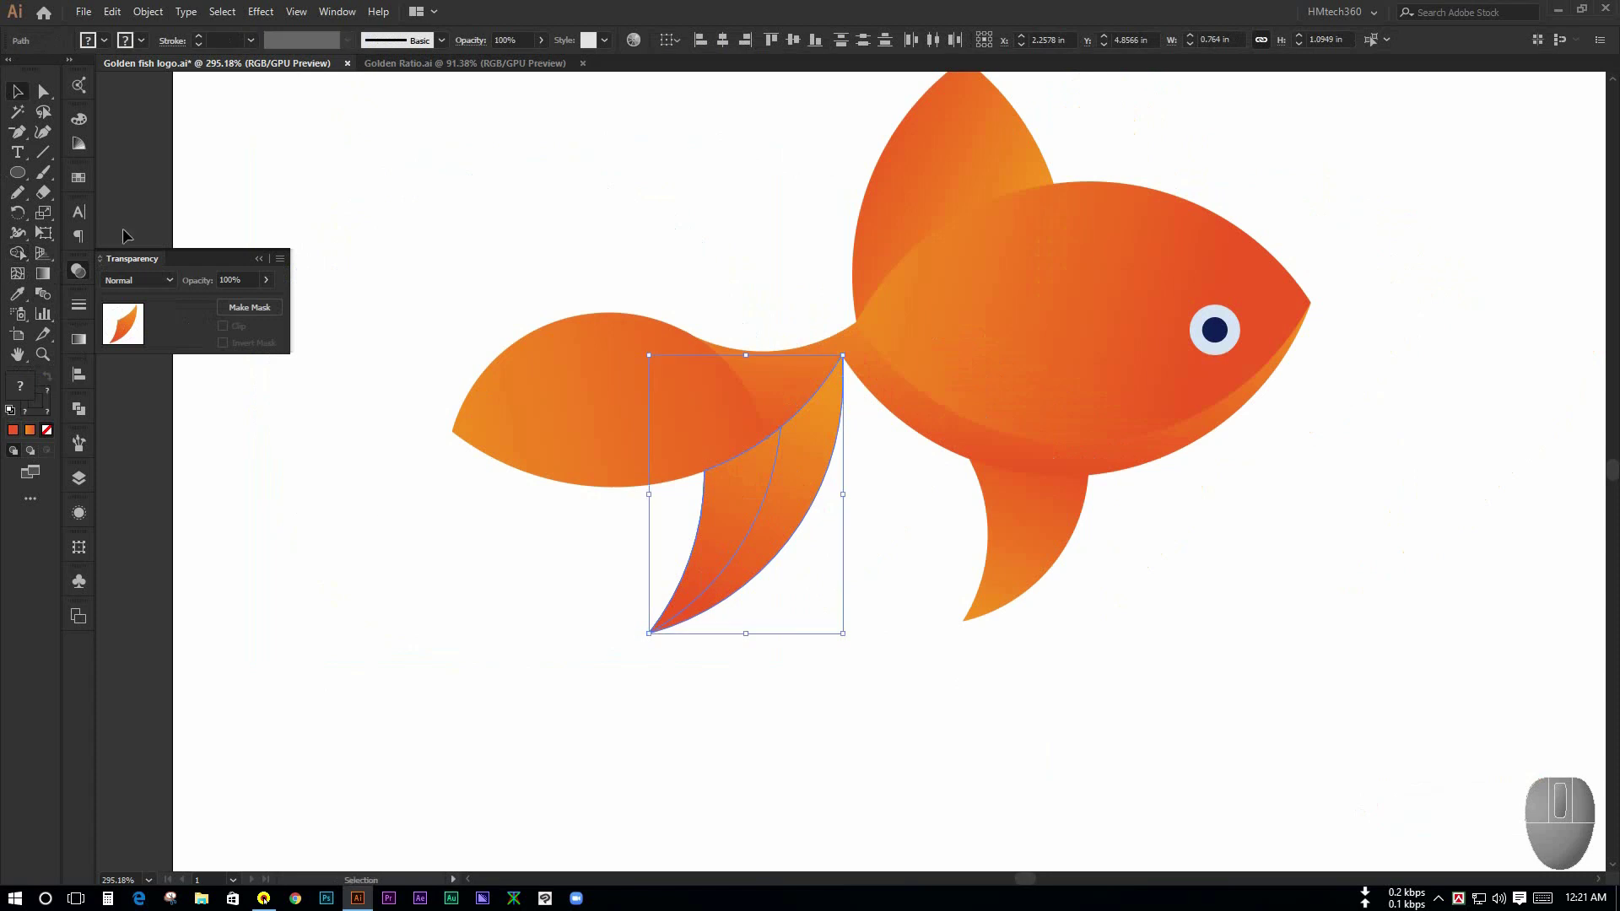
Step: Lock the gradient-filled base shape of the lower tail fin
{"action": "key", "text": "ctrl+space"}
{"action": "left_click", "coordinate": [872, 581]}
{"action": "left_click", "coordinate": [697, 499]}
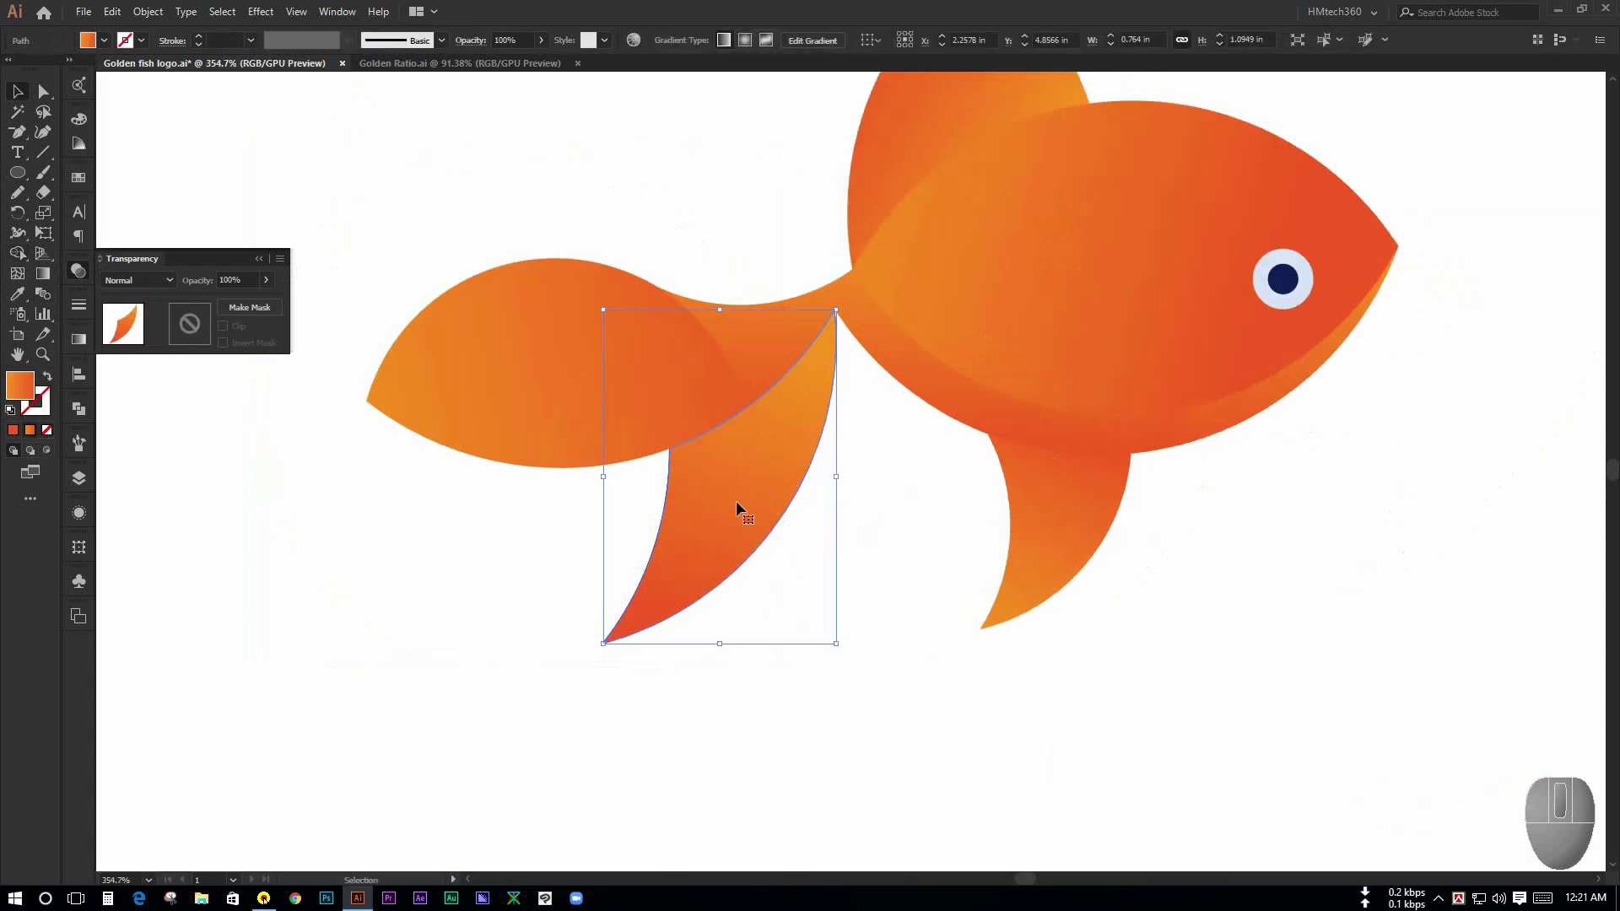
{"action": "key", "text": "ctrl+2"}
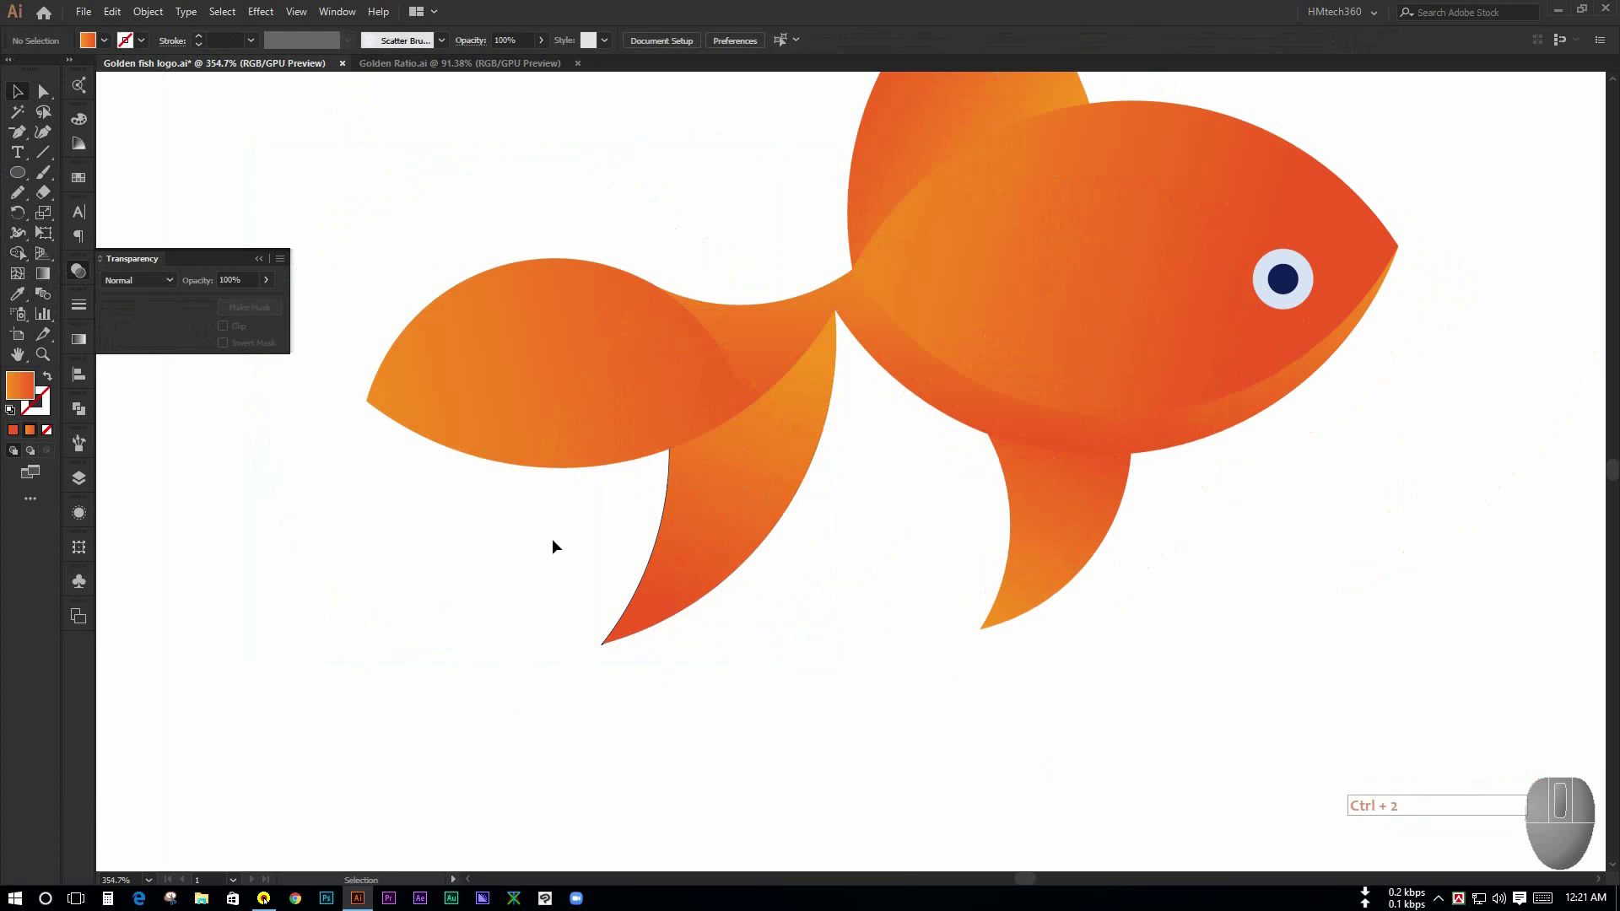
Step: Fill the circle remnant inside the lower tail fin with the upper tail lobe's orange-red gradient and bring it to the front
{"action": "left_click_drag", "start_coordinate": [552, 540], "coordinate": [814, 676]}
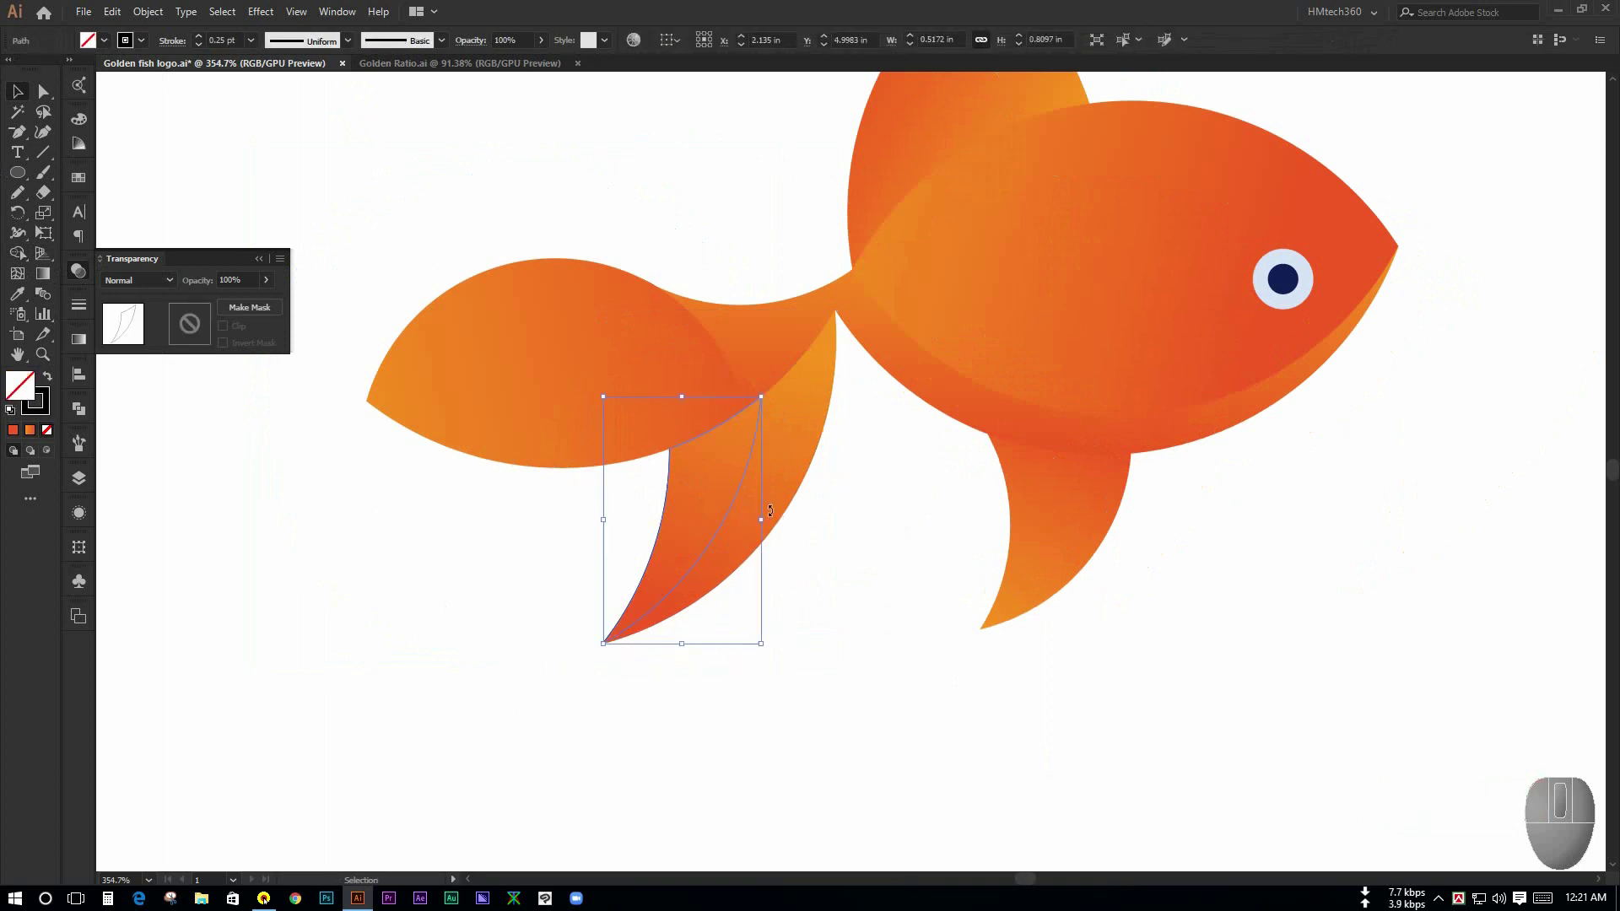
{"action": "key", "text": "i"}
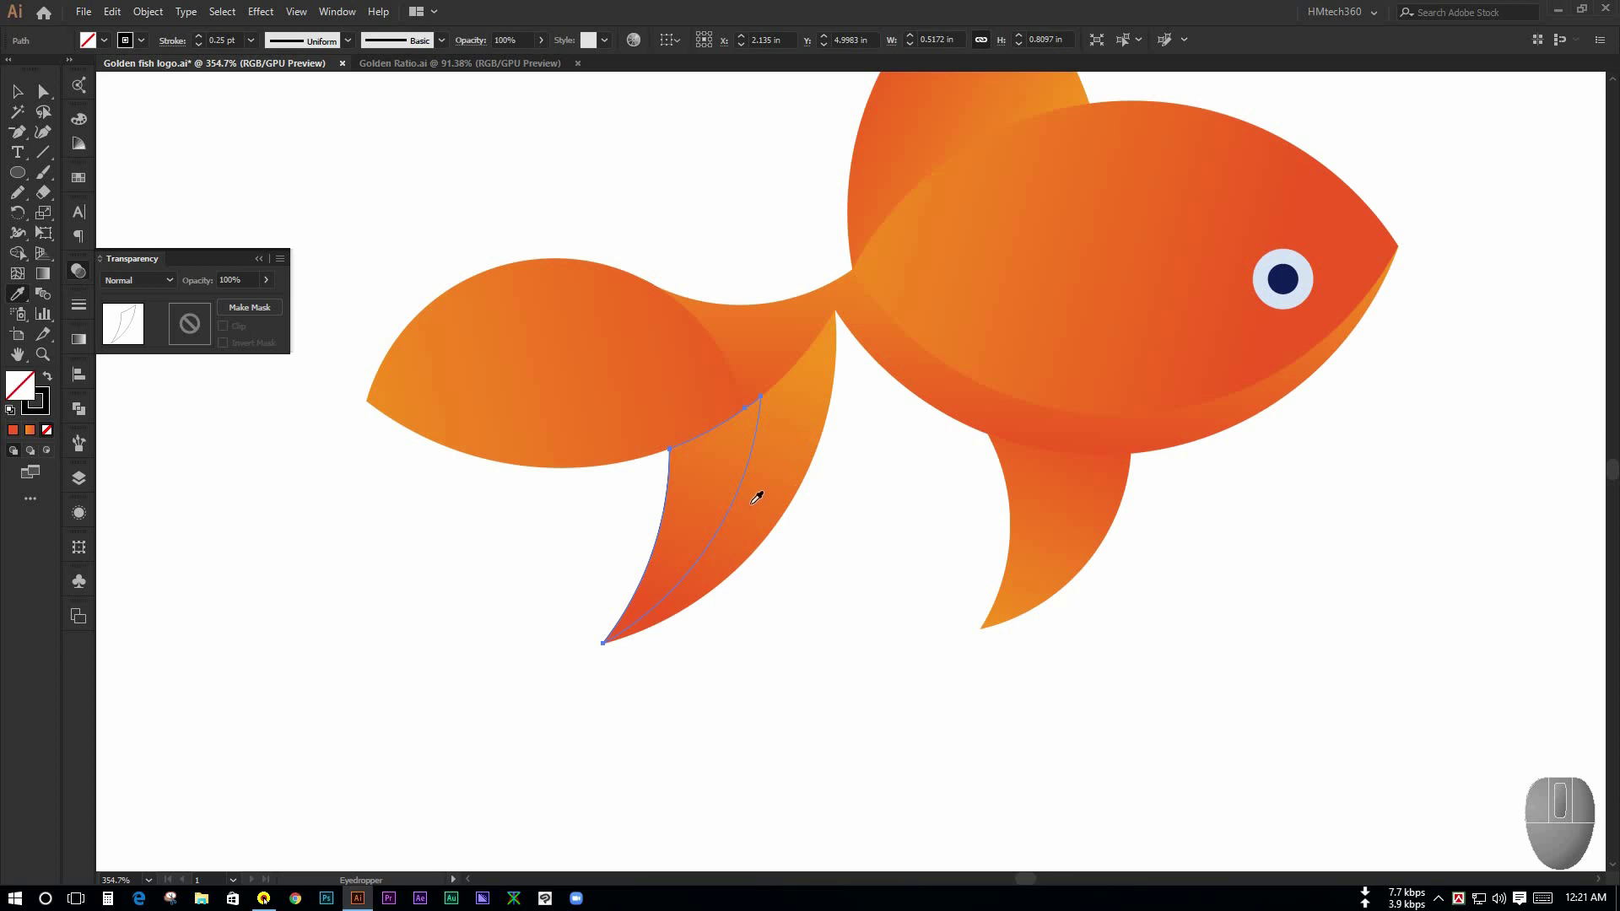
{"action": "left_click", "coordinate": [582, 345]}
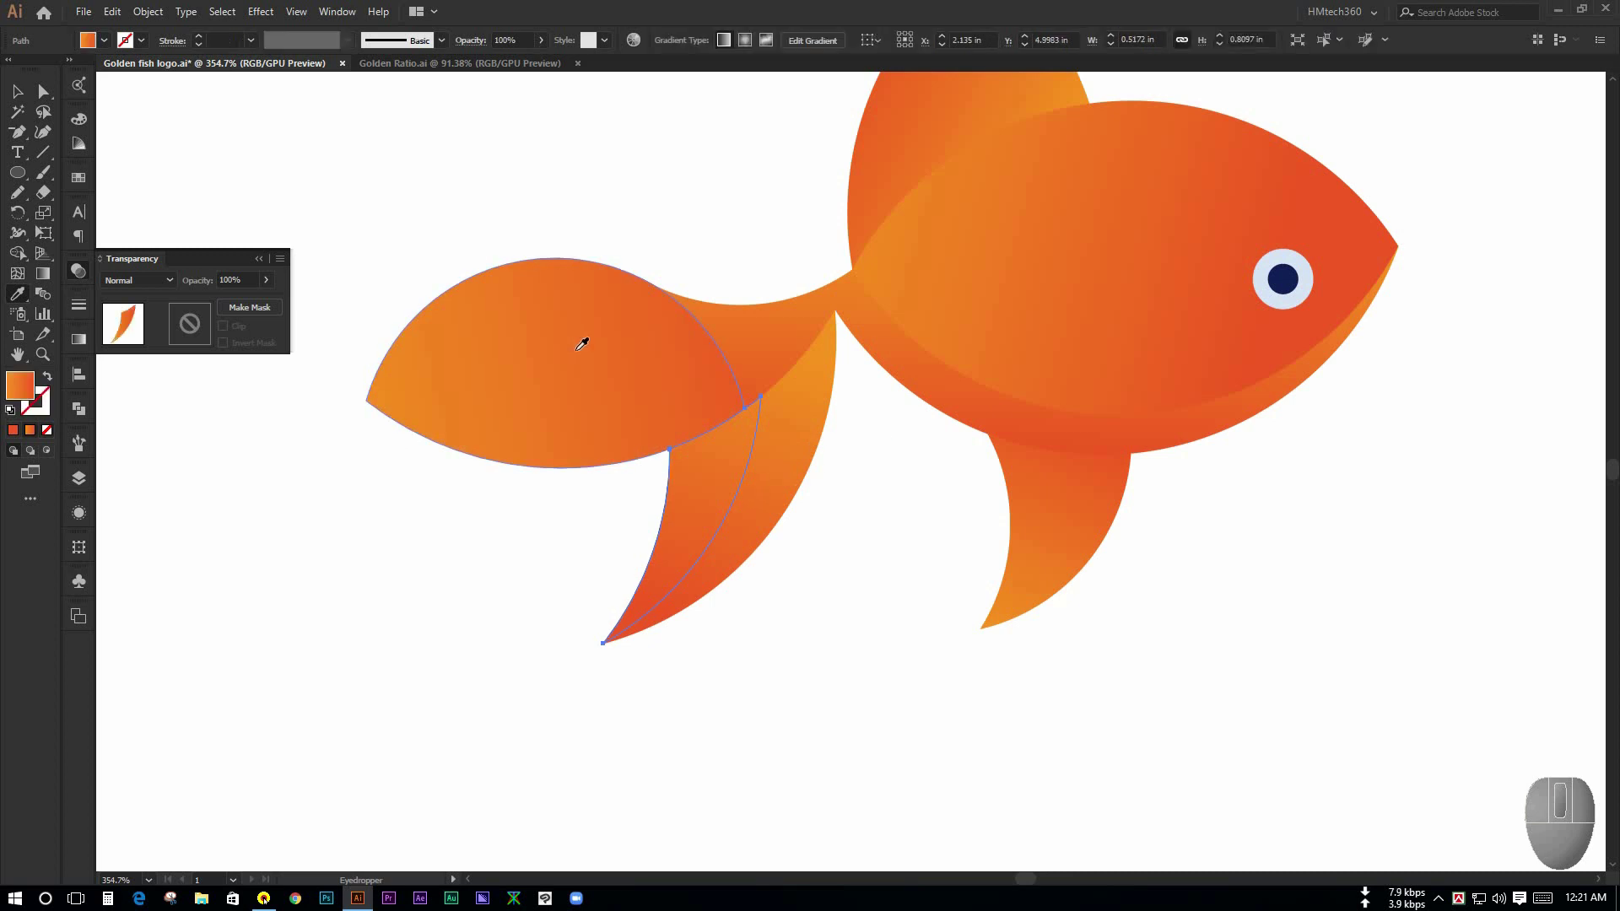
{"action": "key", "text": "ctrl+shift+bracketright"}
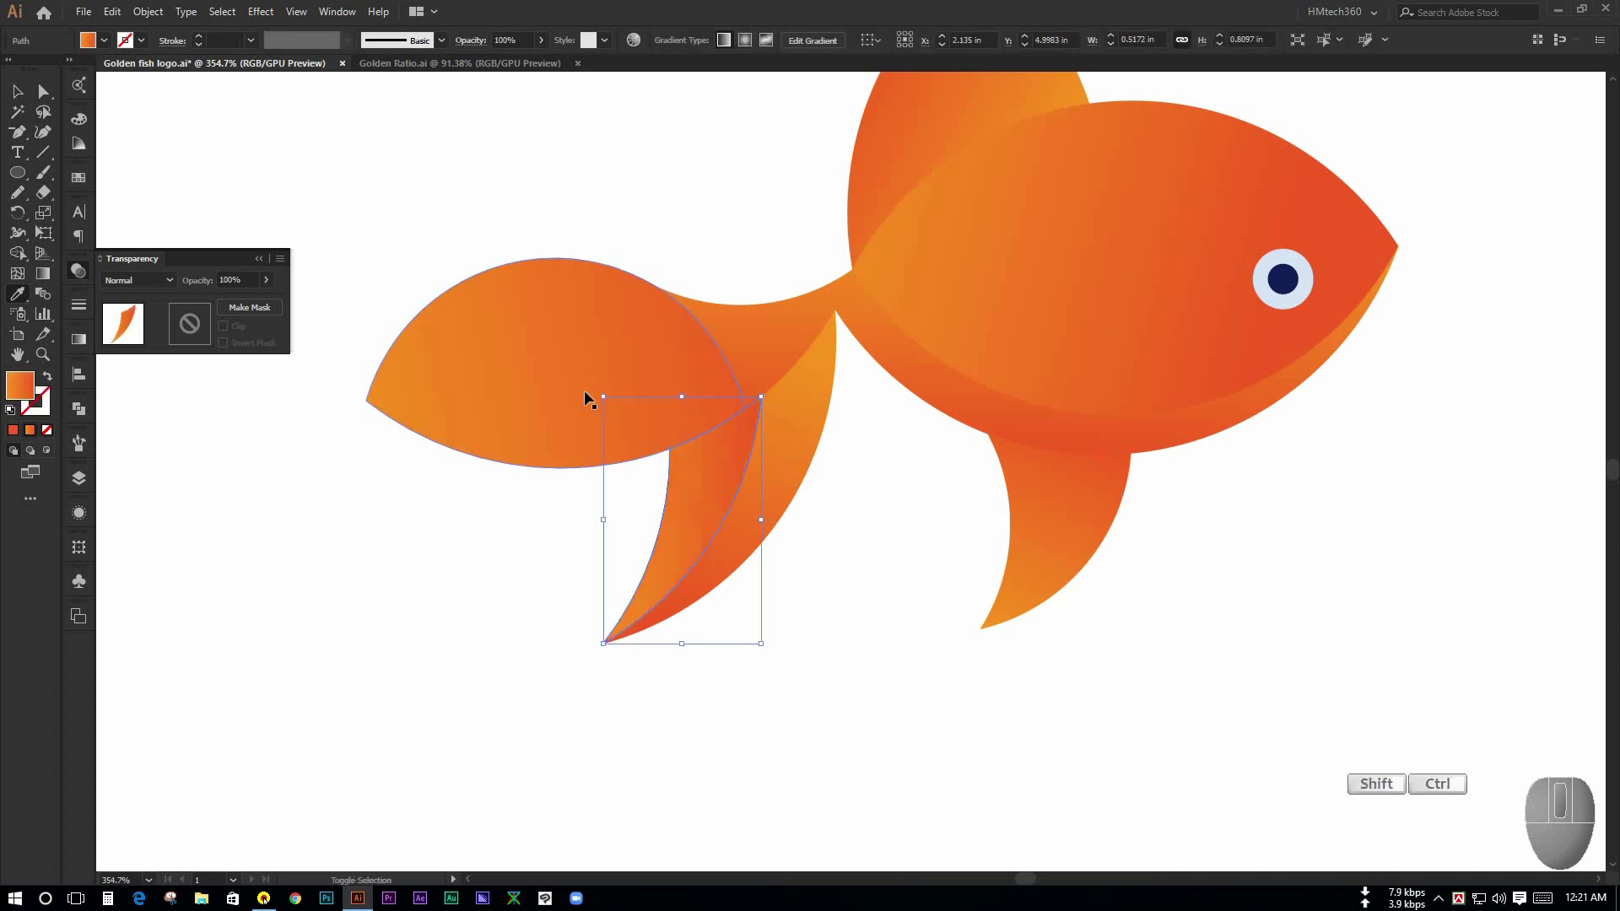
{"action": "left_click", "coordinate": [17, 95]}
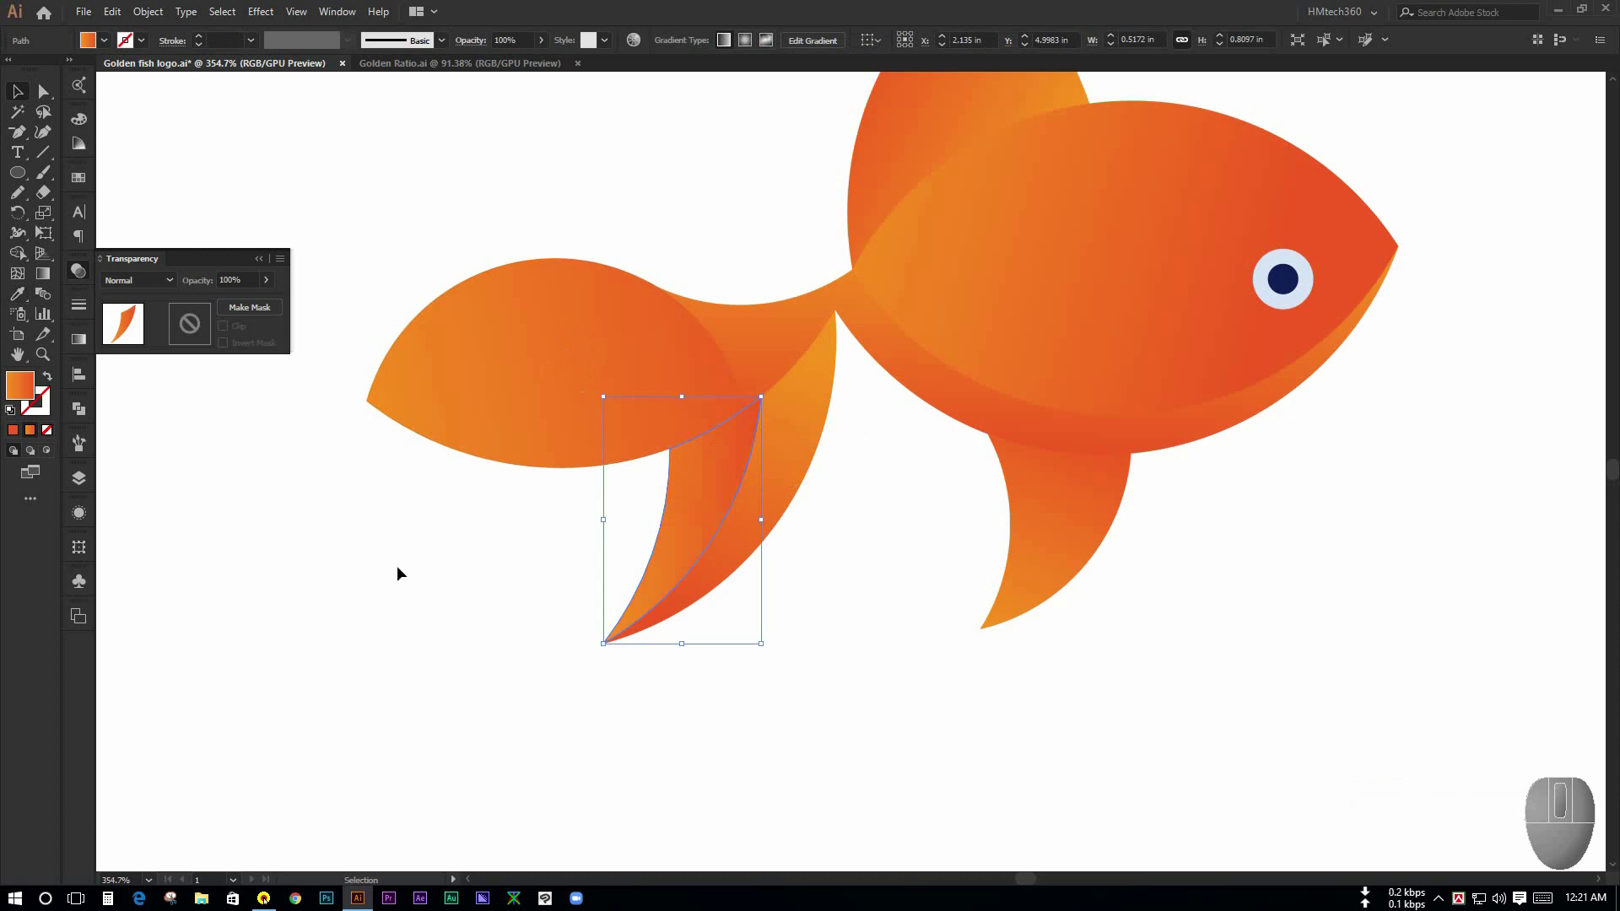
{"action": "left_click", "coordinate": [397, 572]}
Step: Recolour the red end stop of the tail fin overlay's gradient with the pale blue of the last header swatch
{"action": "left_click_drag", "start_coordinate": [908, 535], "coordinate": [646, 579]}
{"action": "left_click", "coordinate": [642, 601]}
{"action": "left_click", "coordinate": [78, 339]}
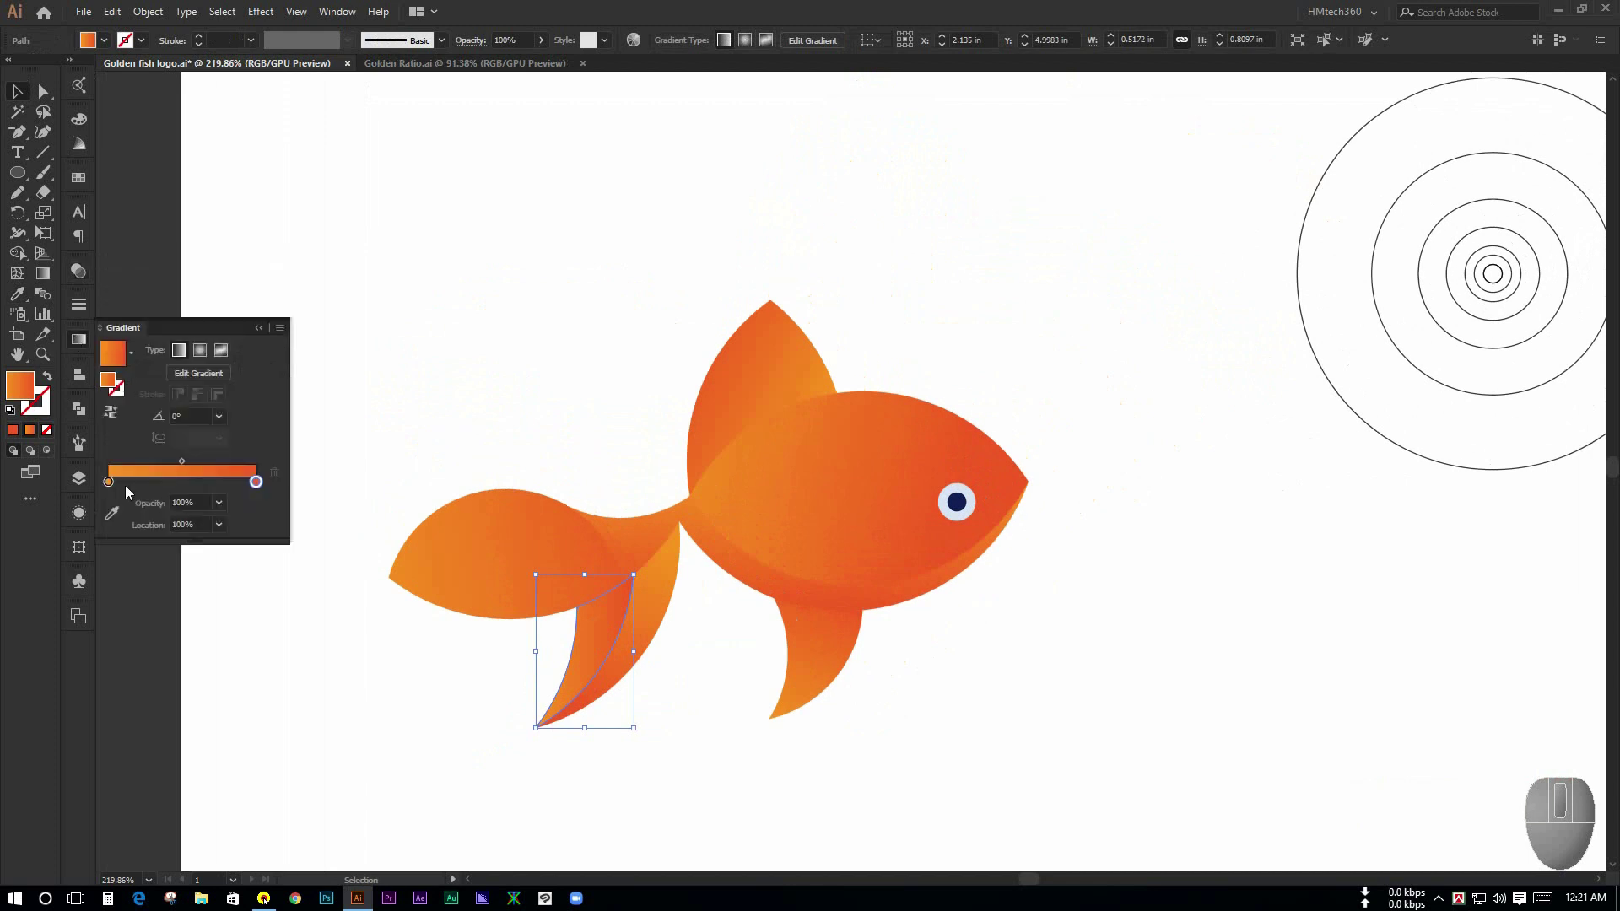
{"action": "left_click_drag", "start_coordinate": [646, 431], "coordinate": [385, 518]}
{"action": "left_click", "coordinate": [256, 482]}
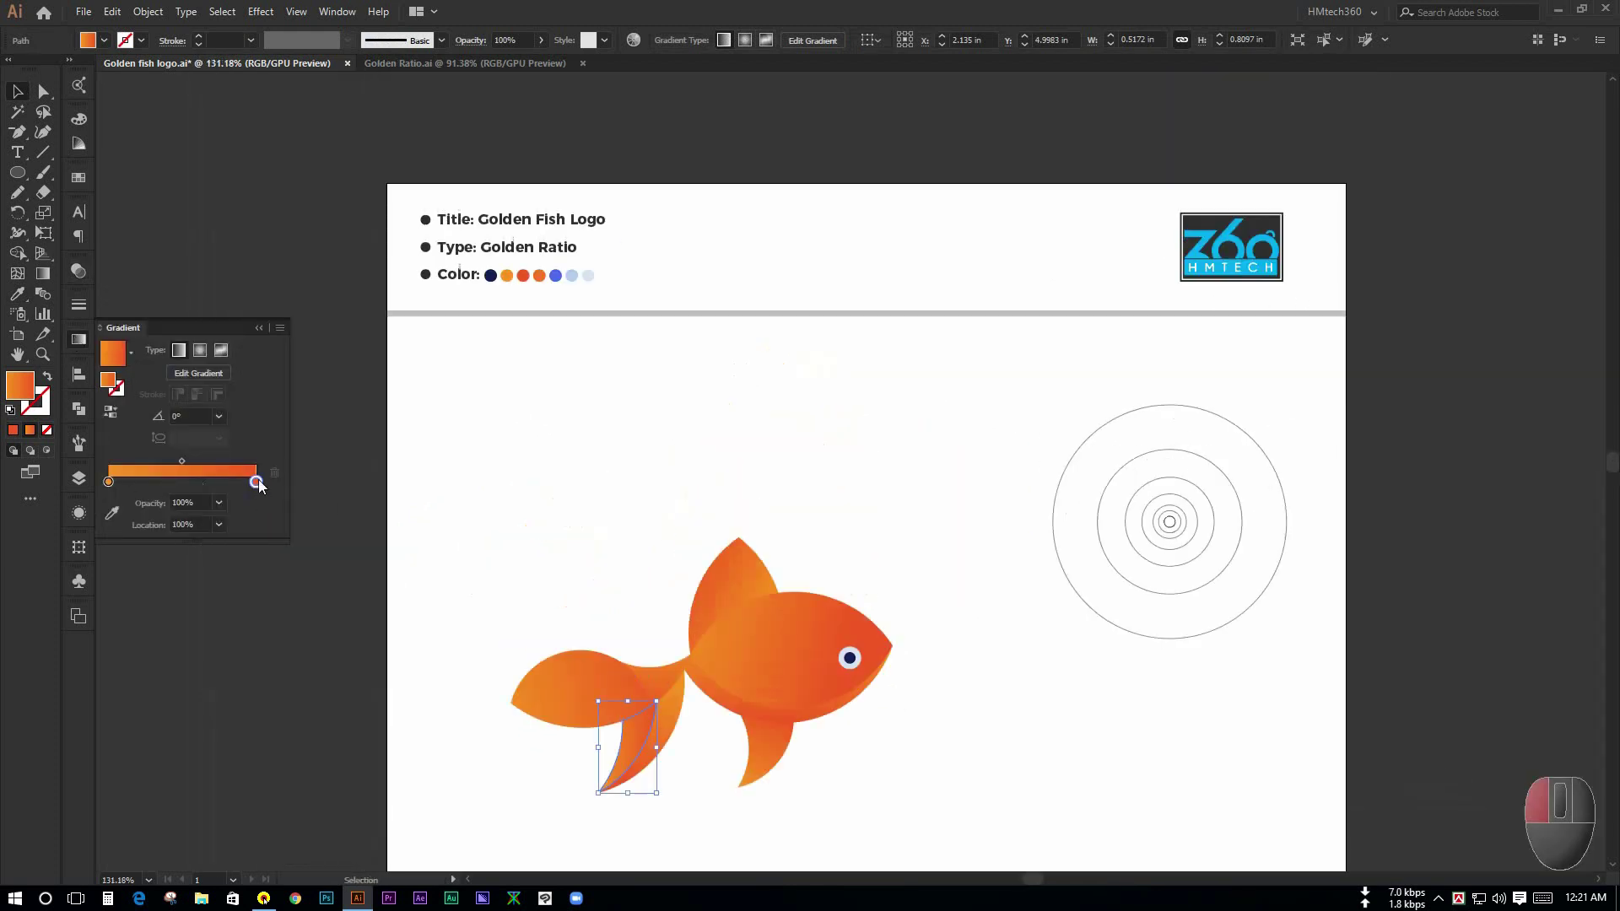
{"action": "key", "text": "i"}
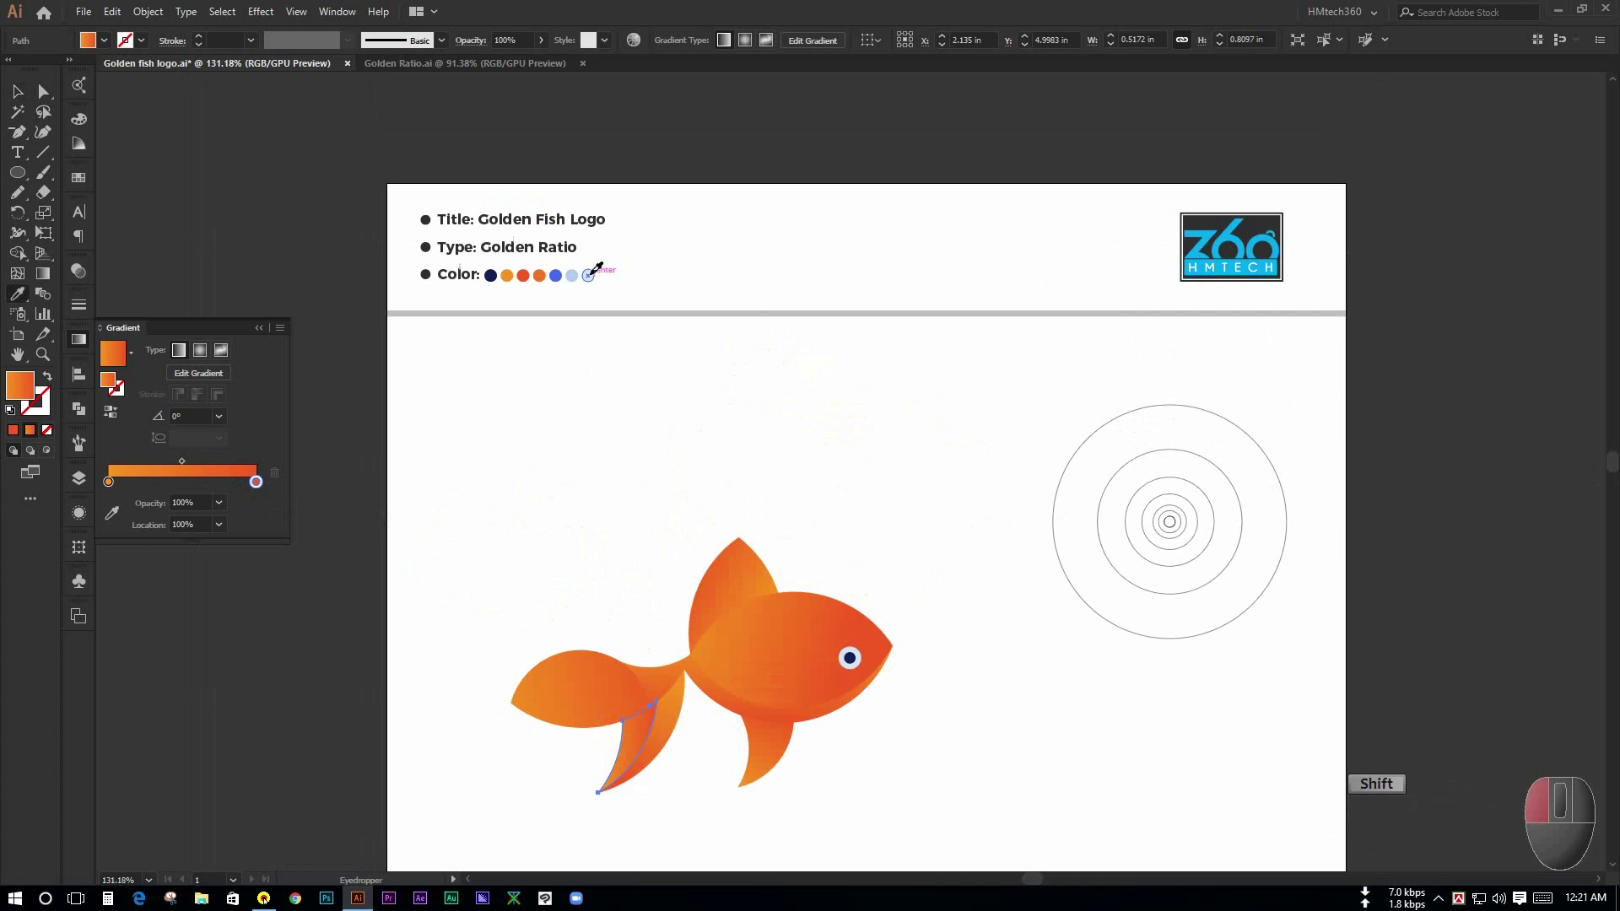
{"action": "left_click", "coordinate": [588, 276], "text": "shift"}
{"action": "left_click_drag", "start_coordinate": [607, 737], "coordinate": [828, 687]}
{"action": "left_click", "coordinate": [20, 95]}
{"action": "left_click", "coordinate": [532, 642]}
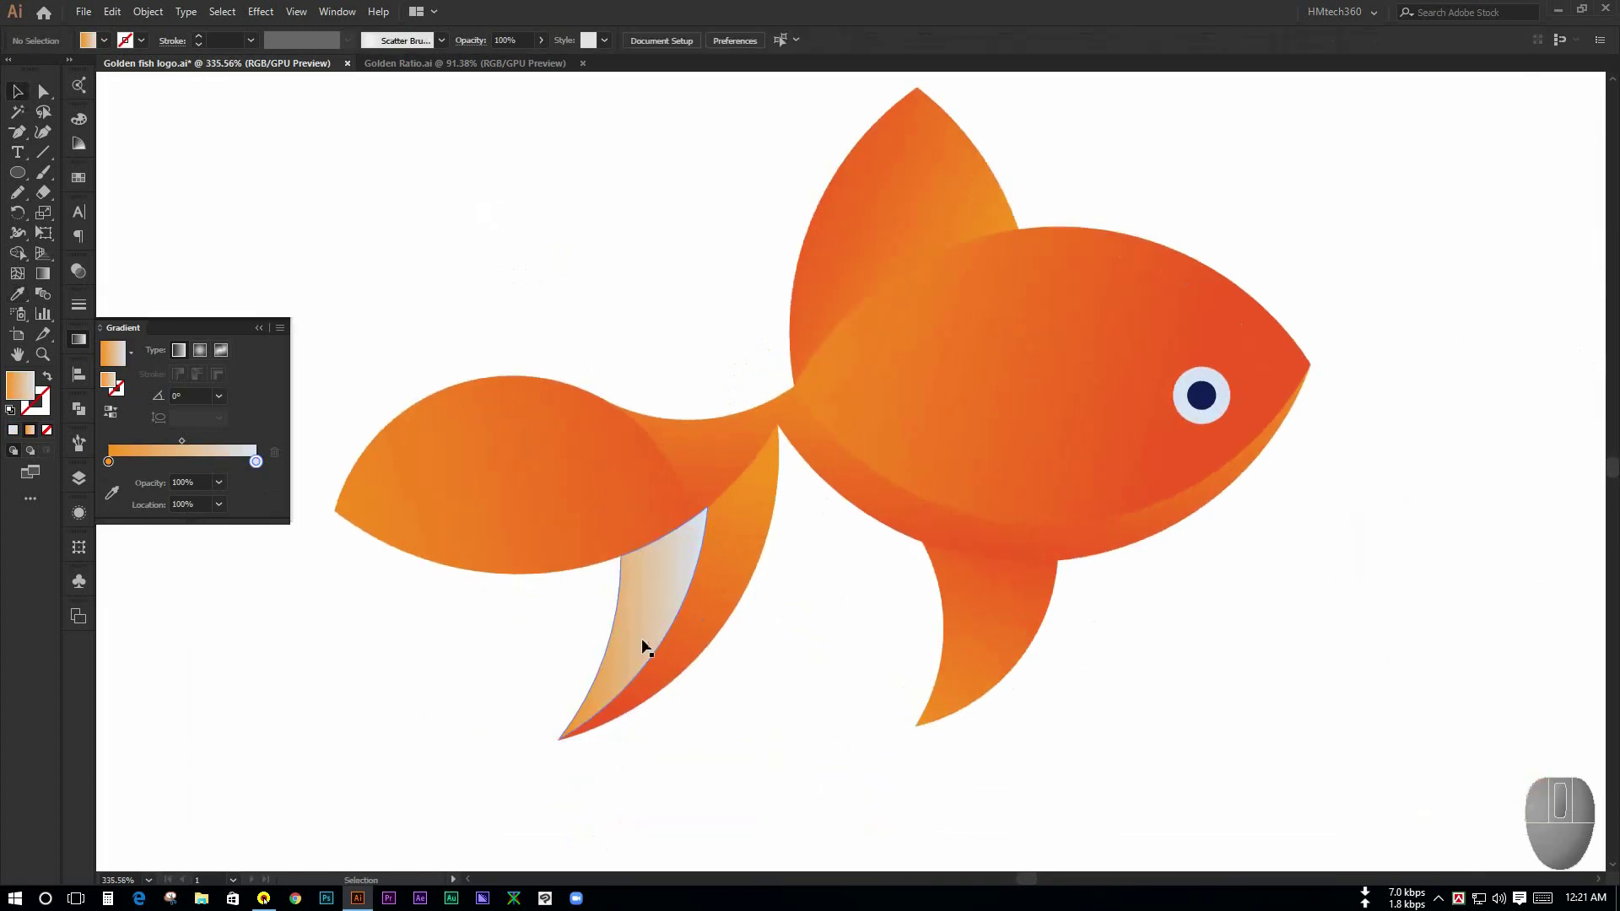
Step: Set the tail fin overlay's blend mode to Screen and its opacity to 20%
{"action": "left_click", "coordinate": [636, 613]}
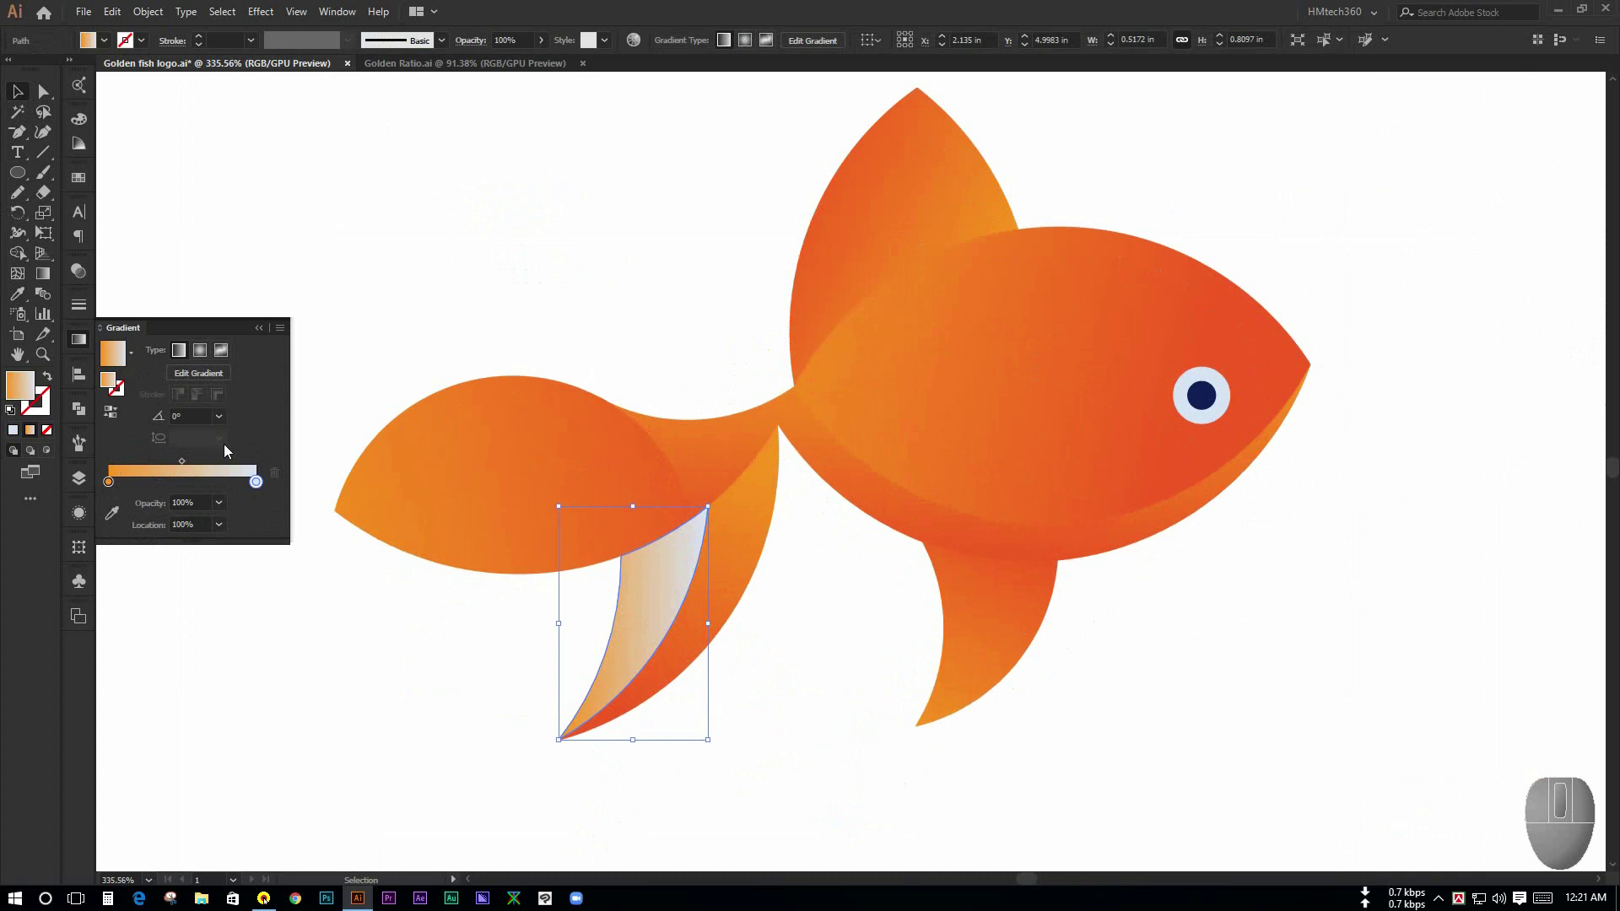
{"action": "left_click", "coordinate": [79, 271]}
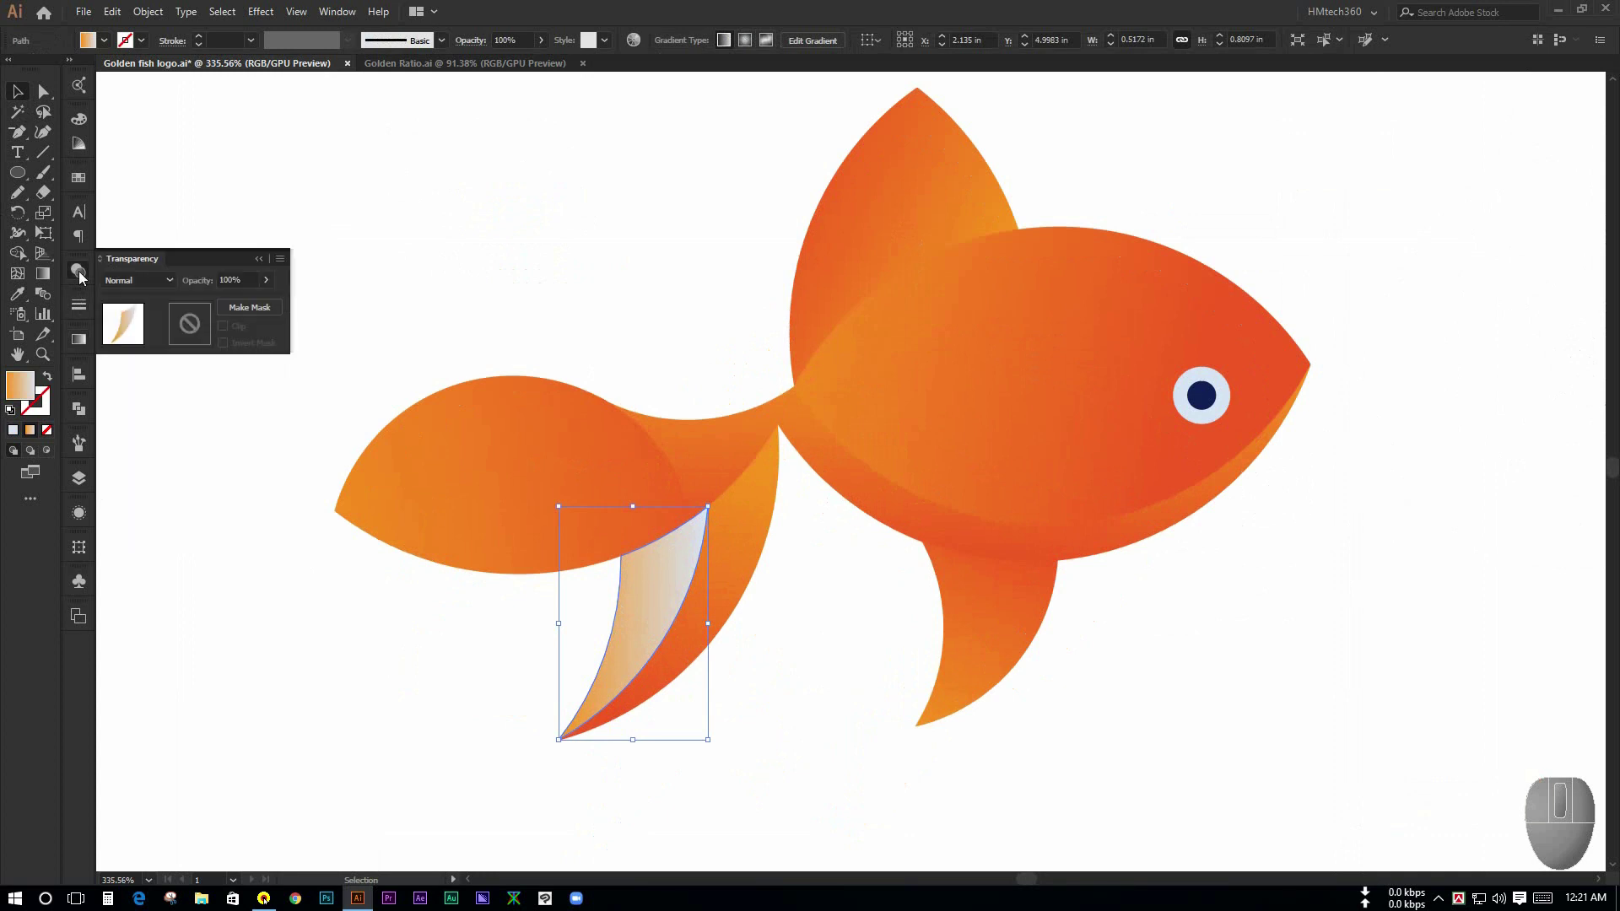
{"action": "left_click", "coordinate": [140, 282]}
{"action": "left_click", "coordinate": [147, 400]}
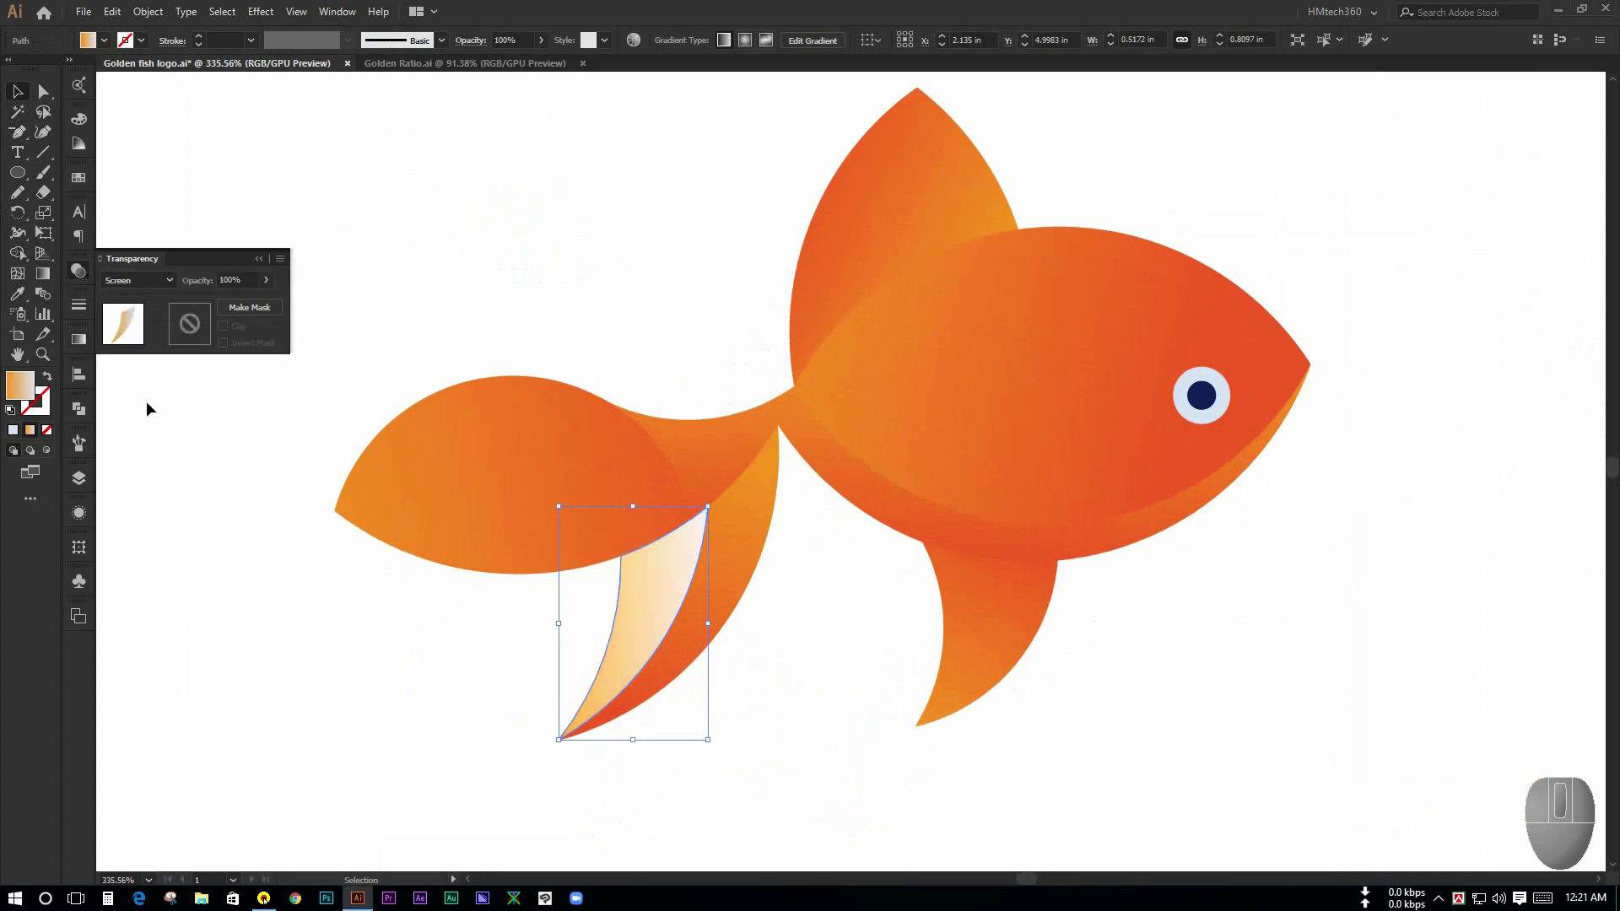
{"action": "left_click", "coordinate": [247, 280]}
{"action": "type", "text": "20"}
{"action": "key", "text": "Return"}
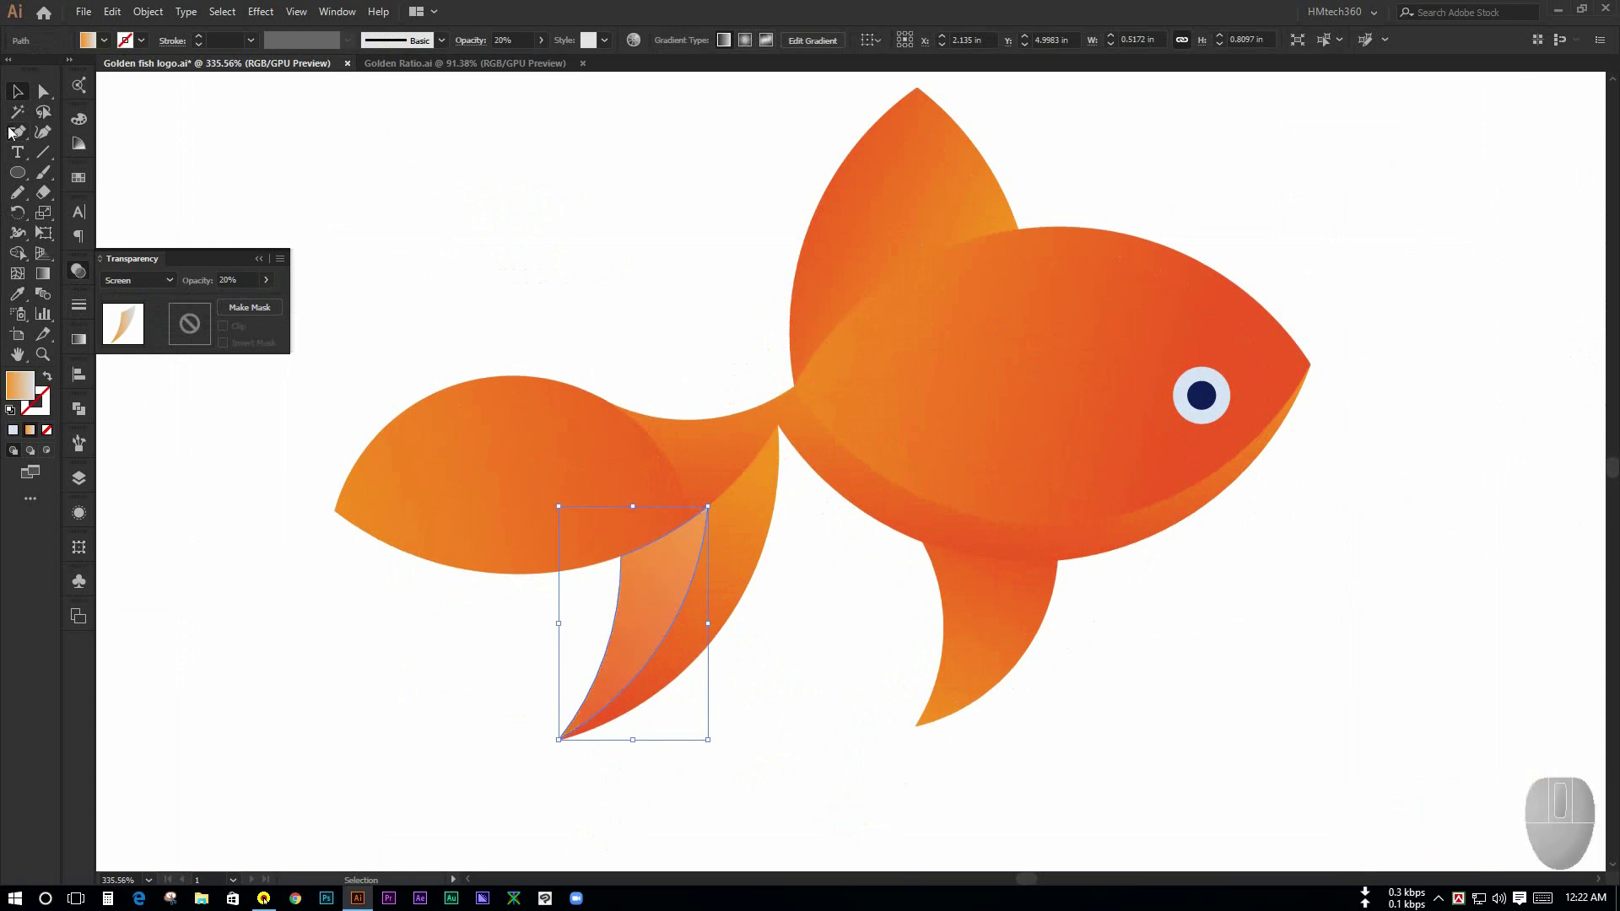
{"action": "left_click", "coordinate": [492, 218]}
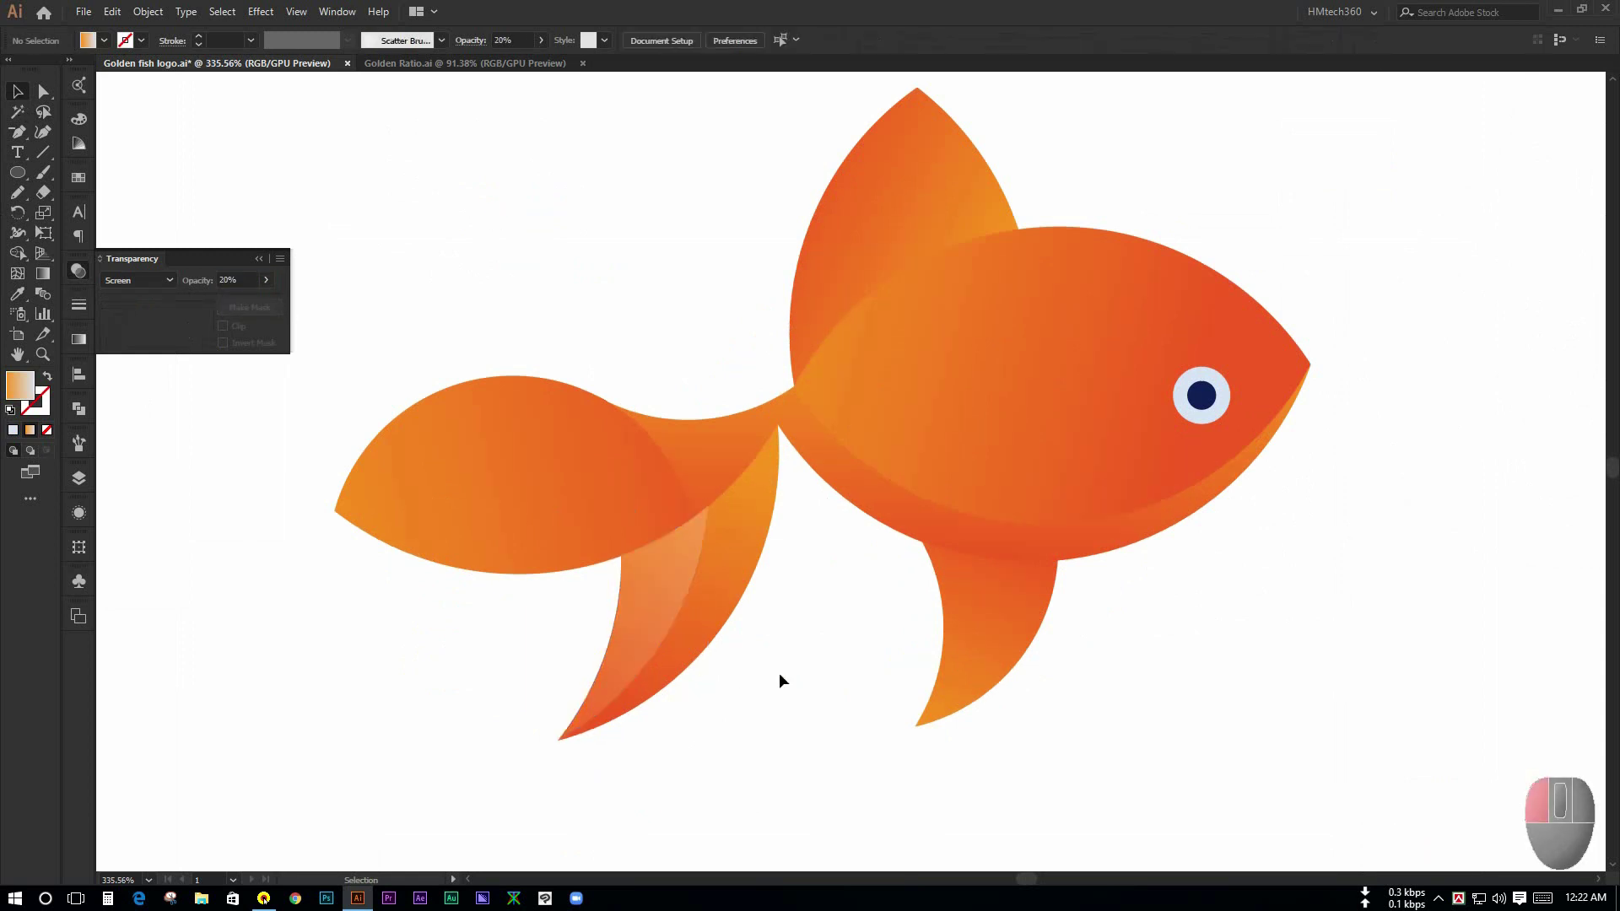
Step: Make the orange start stop of the lower tail fin overlay's gradient fully transparent with 0% opacity
{"action": "key", "text": "ctrl+space"}
{"action": "left_click_drag", "start_coordinate": [785, 679], "coordinate": [842, 740]}
{"action": "key", "text": "ctrl+space"}
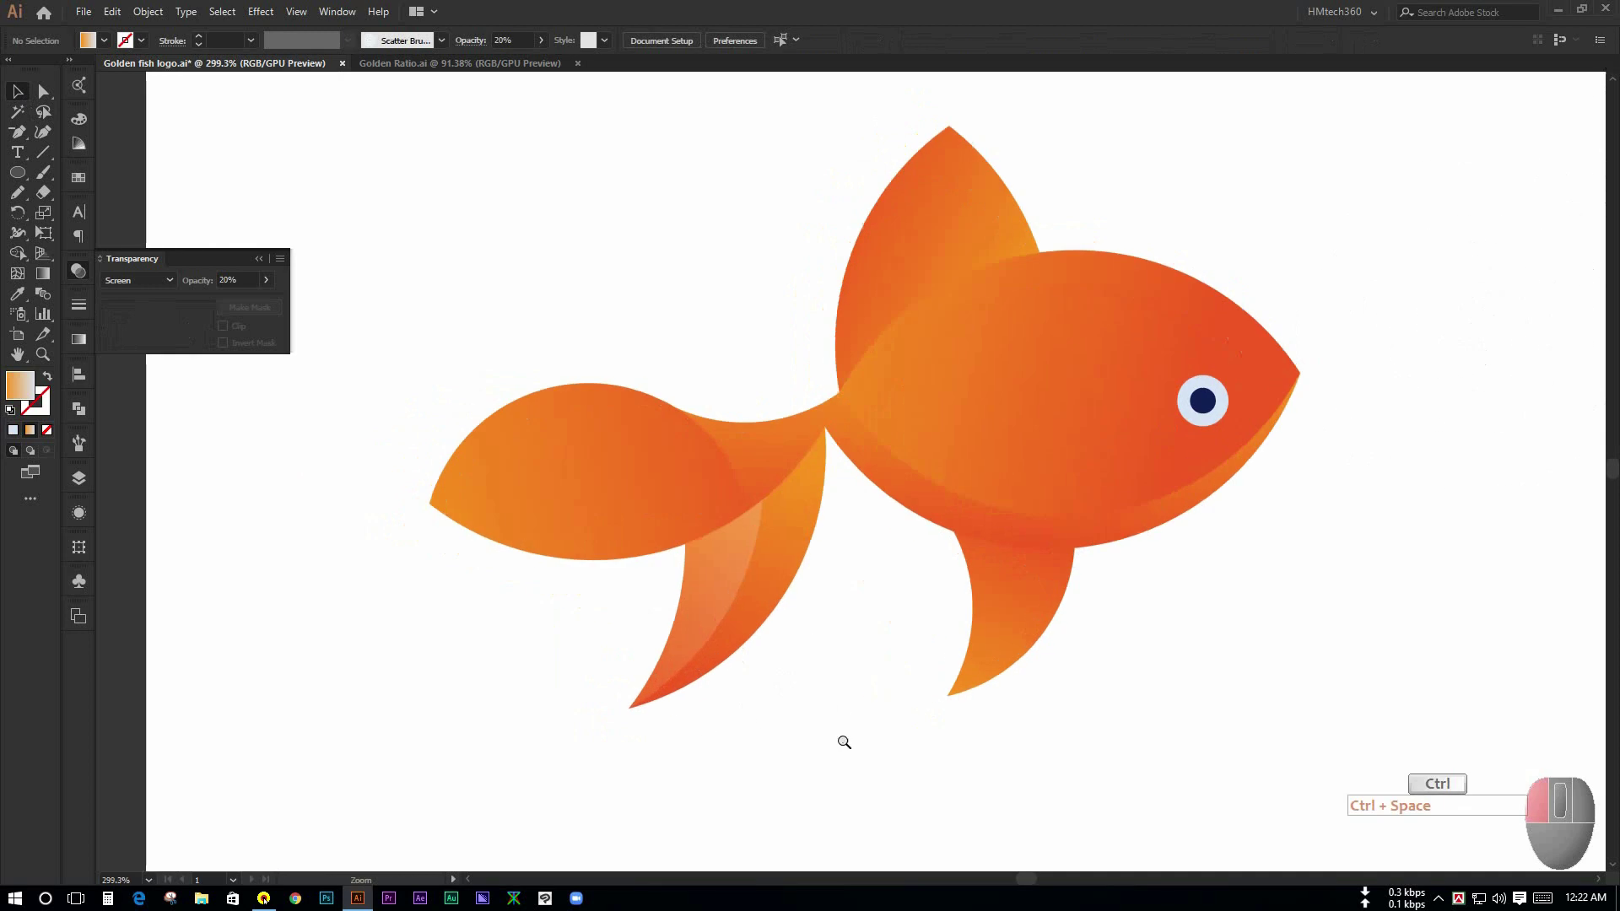
{"action": "left_click", "coordinate": [719, 597]}
{"action": "key", "text": "ctrl+space"}
{"action": "left_click_drag", "start_coordinate": [836, 601], "coordinate": [806, 622]}
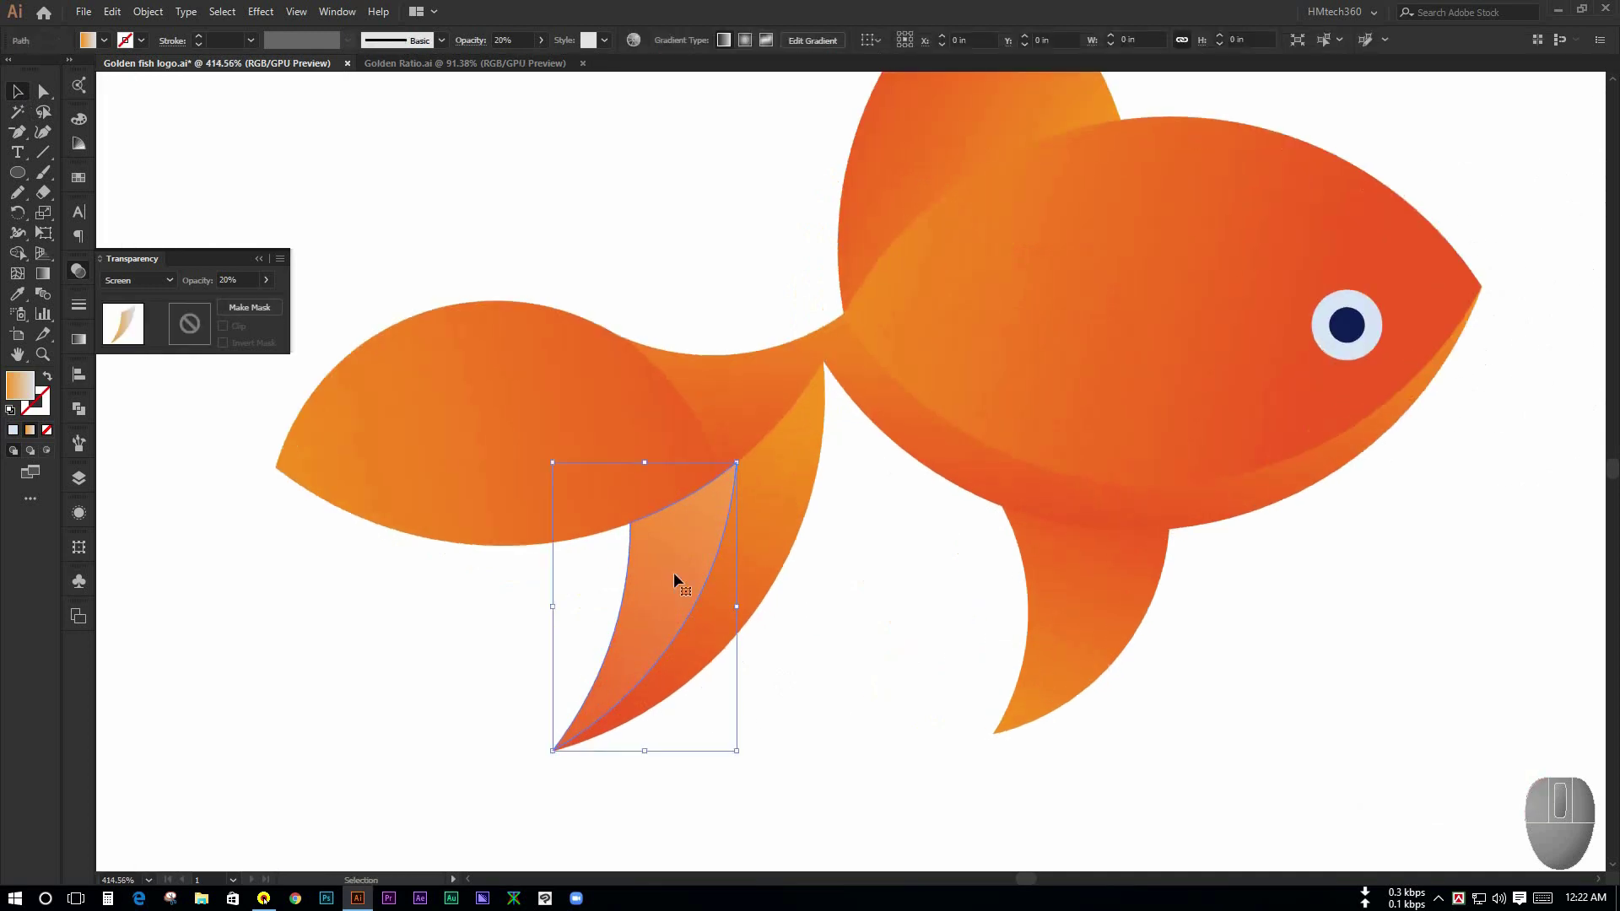
{"action": "left_click", "coordinate": [80, 341]}
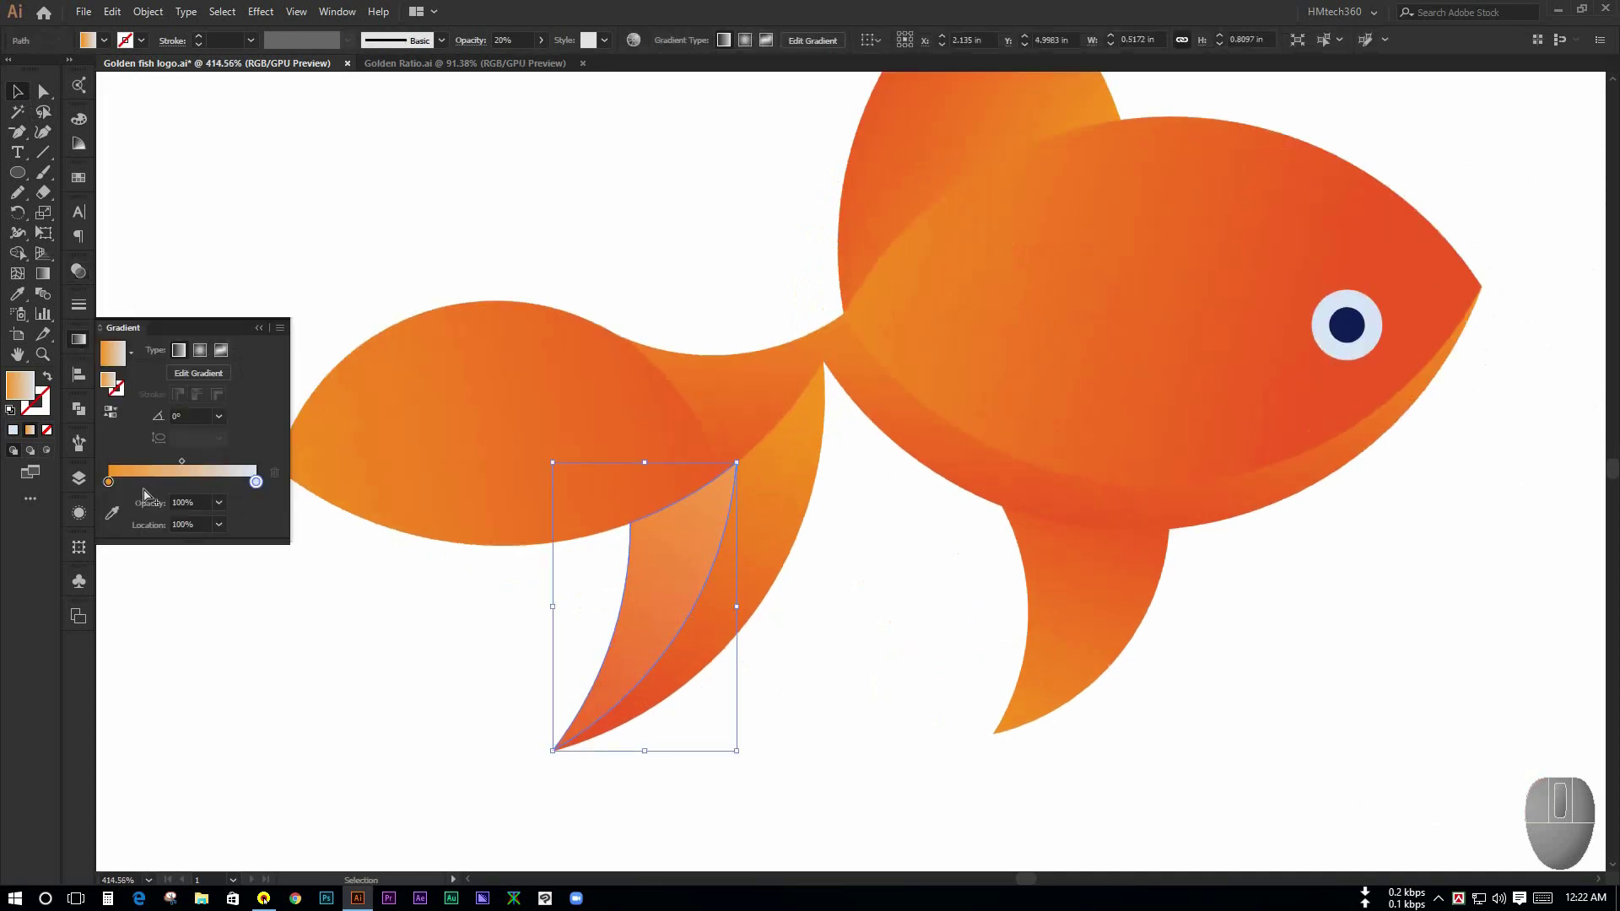
{"action": "left_click", "coordinate": [108, 483]}
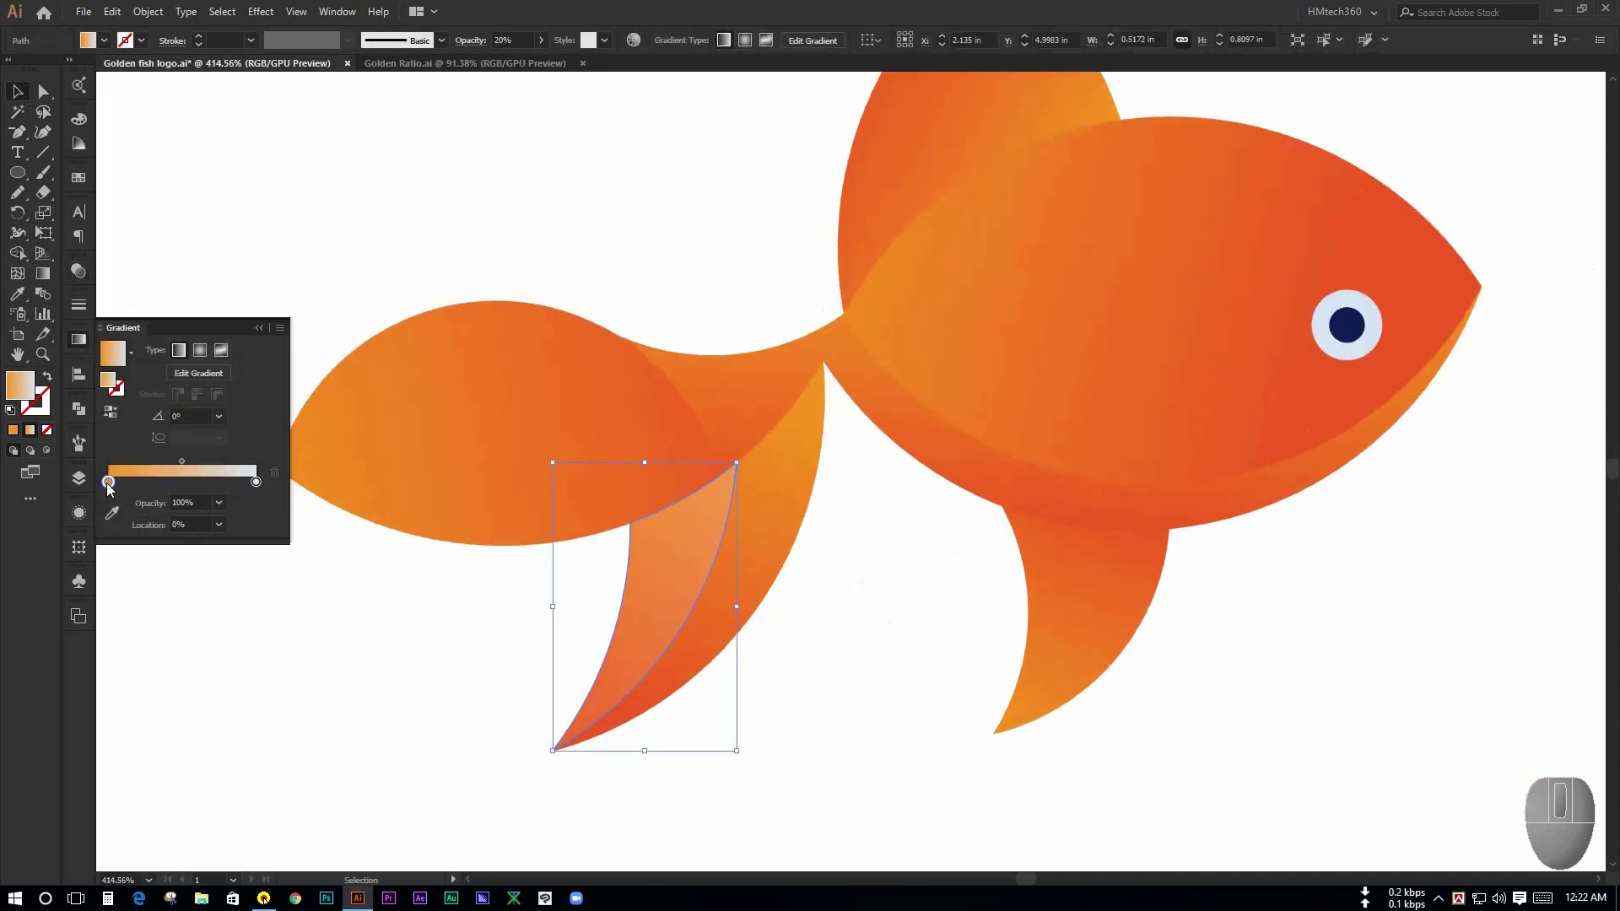
{"action": "left_click", "coordinate": [218, 505]}
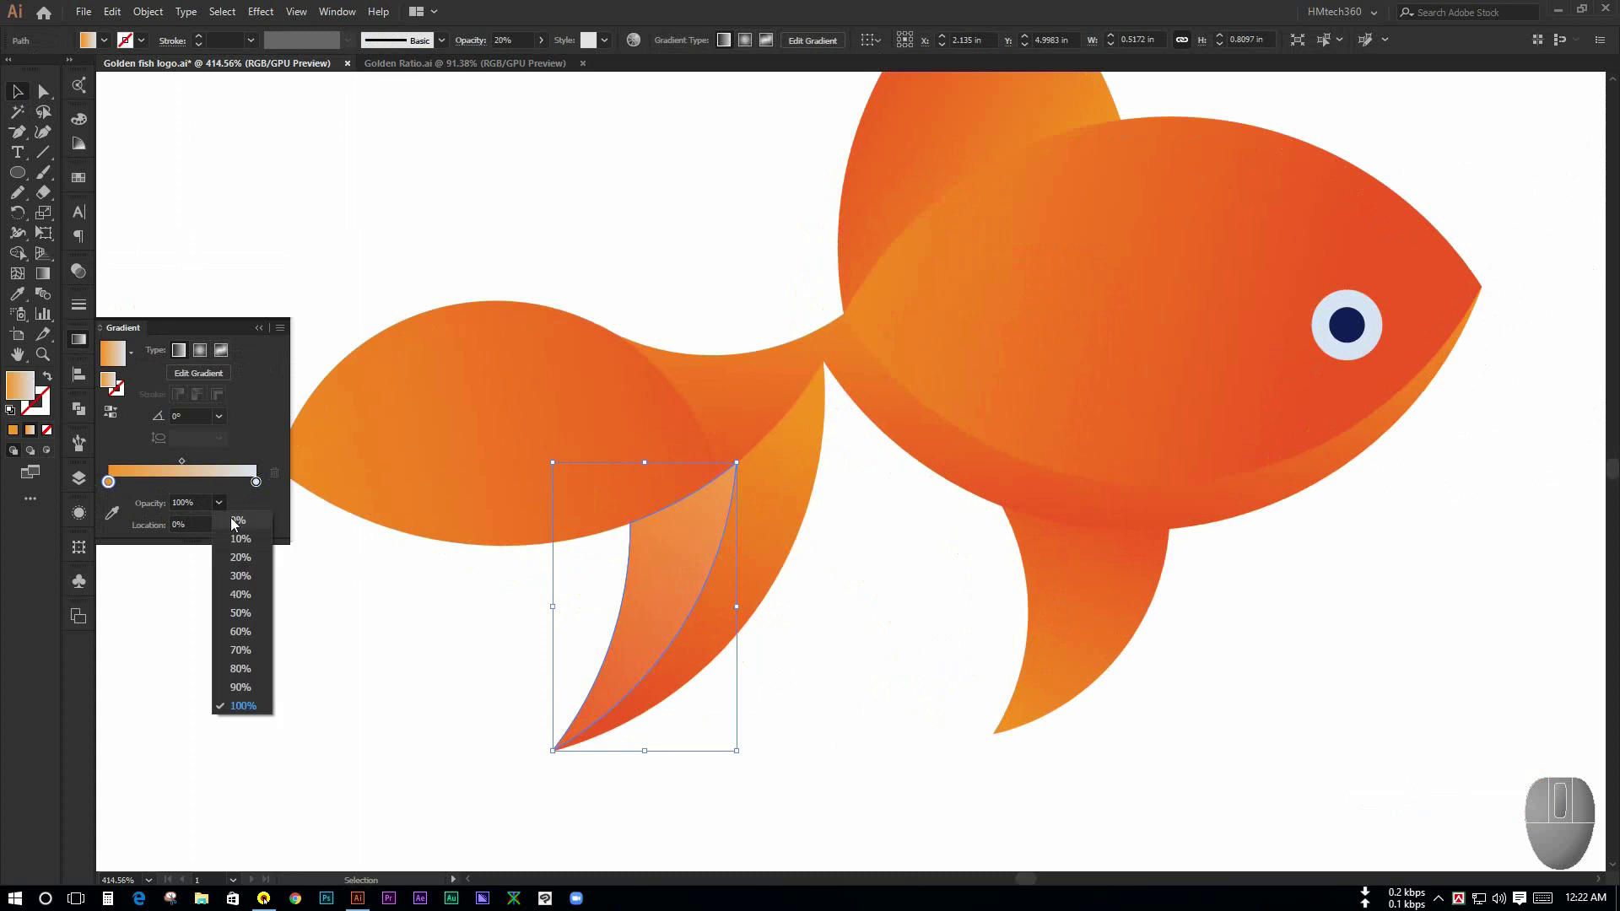
{"action": "left_click", "coordinate": [236, 521]}
{"action": "left_click", "coordinate": [385, 665]}
{"action": "key", "text": "ctrl+space"}
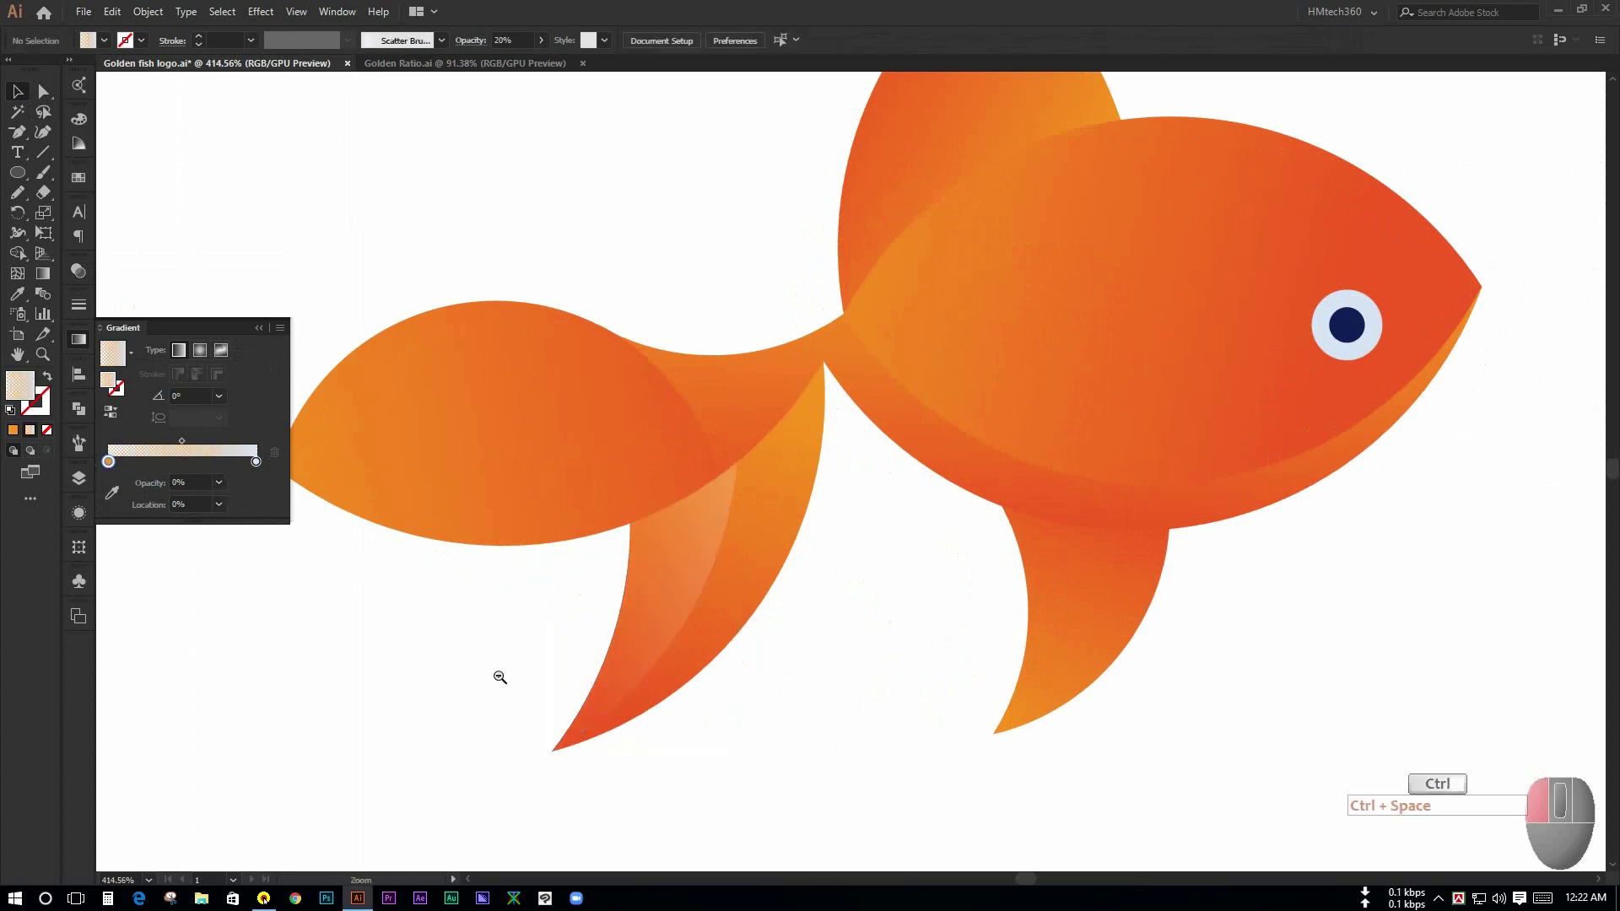
{"action": "left_click", "coordinate": [499, 677], "text": "ctrl+alt"}
{"action": "key", "text": "ctrl+space"}
{"action": "left_click", "coordinate": [469, 676], "text": "ctrl+alt"}
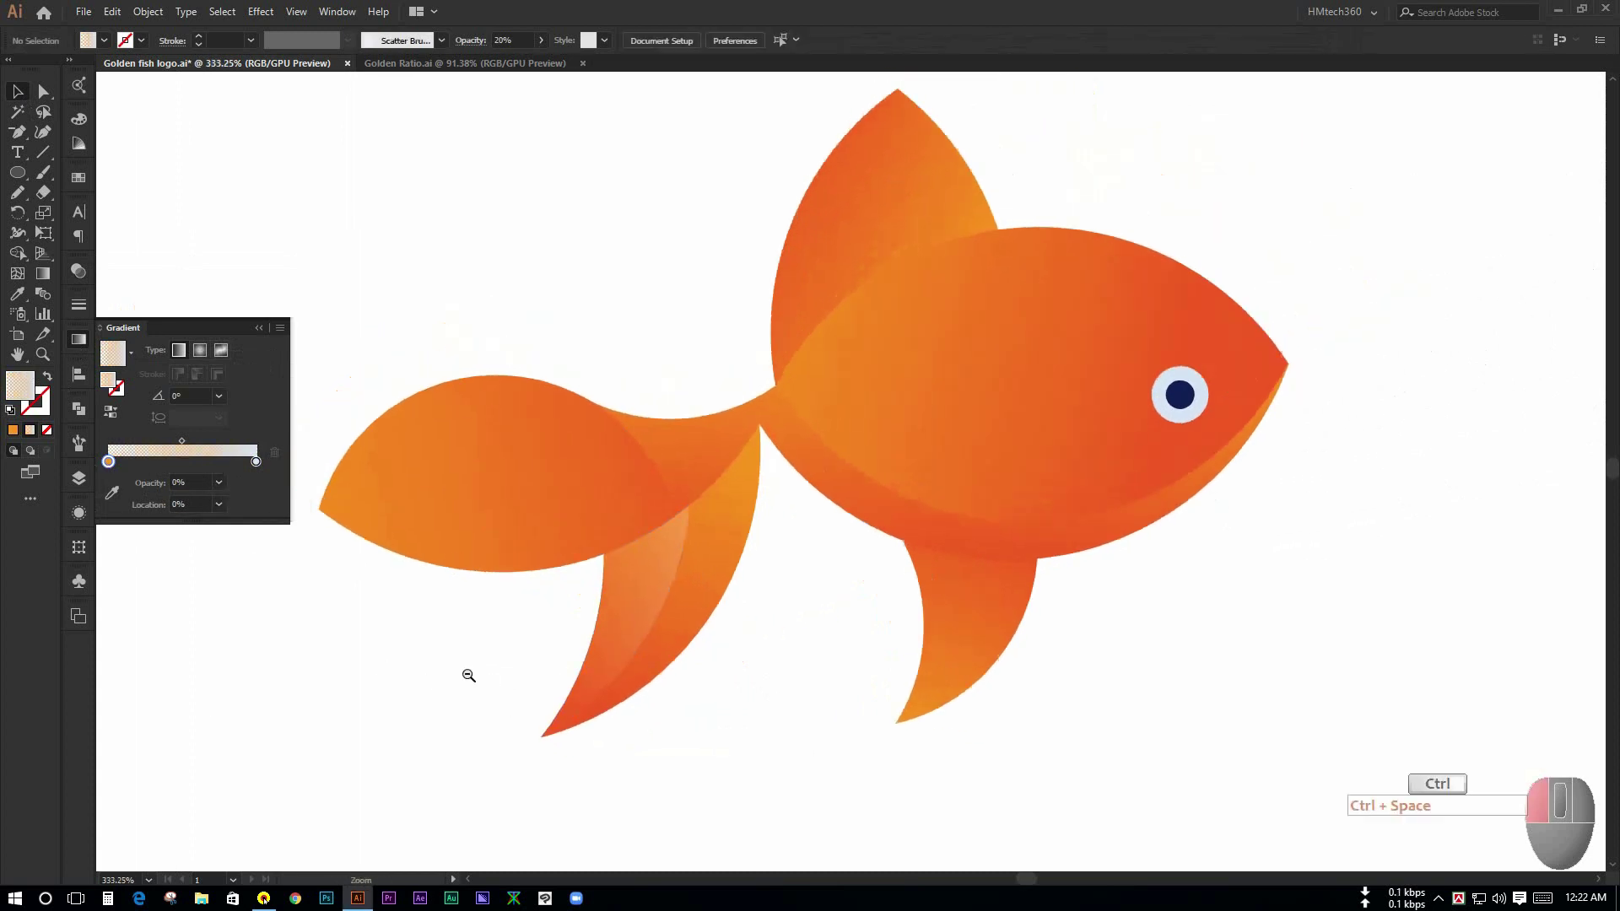
Step: Place a copy of the largest golden ratio circle over the upper tail lobe, its edge passing through the lobe's pointed tip
{"action": "key", "text": "ctrl+space"}
{"action": "left_click_drag", "start_coordinate": [470, 636], "coordinate": [337, 596]}
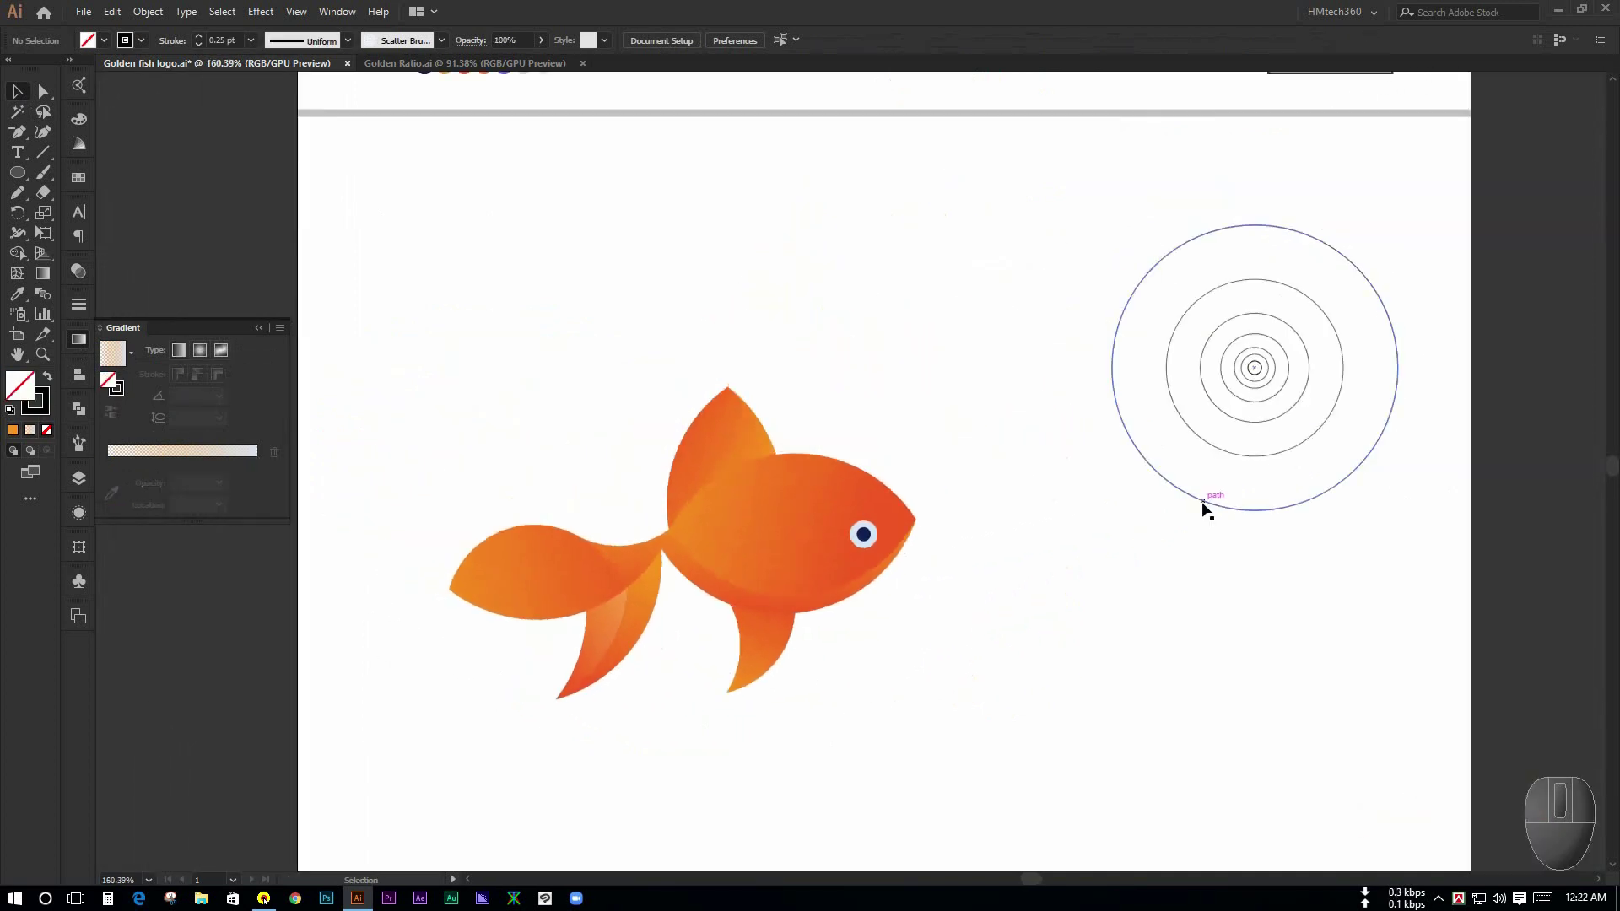
{"action": "left_click_drag", "start_coordinate": [1209, 505], "coordinate": [427, 587]}
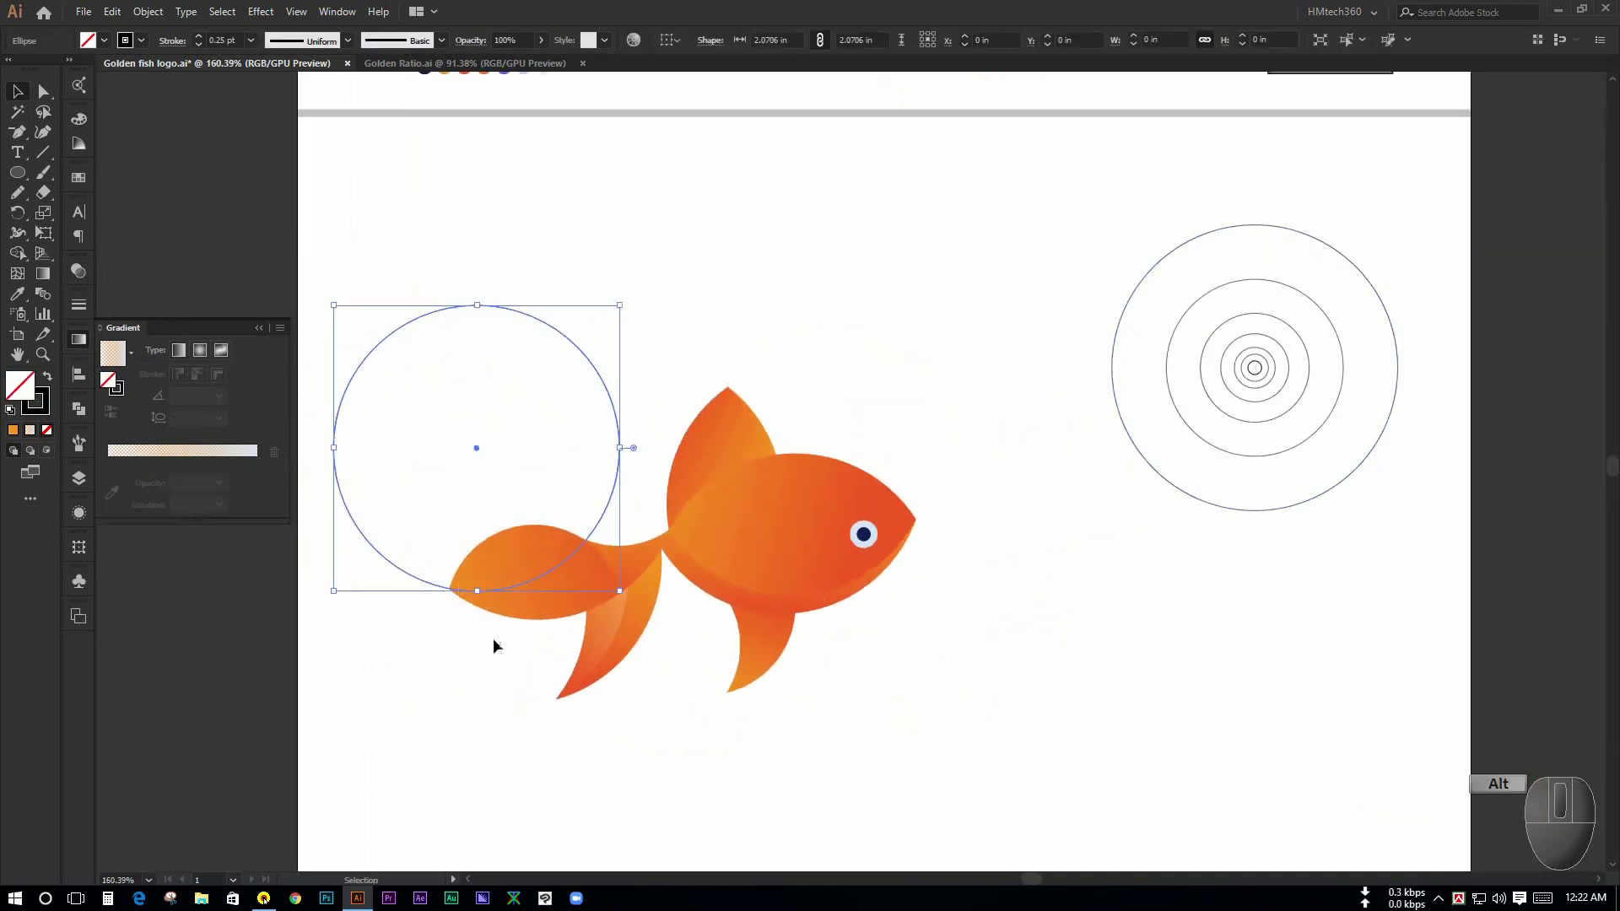
{"action": "key", "text": "ctrl+space"}
{"action": "left_click_drag", "start_coordinate": [492, 644], "coordinate": [933, 748]}
{"action": "left_click", "coordinate": [503, 652]}
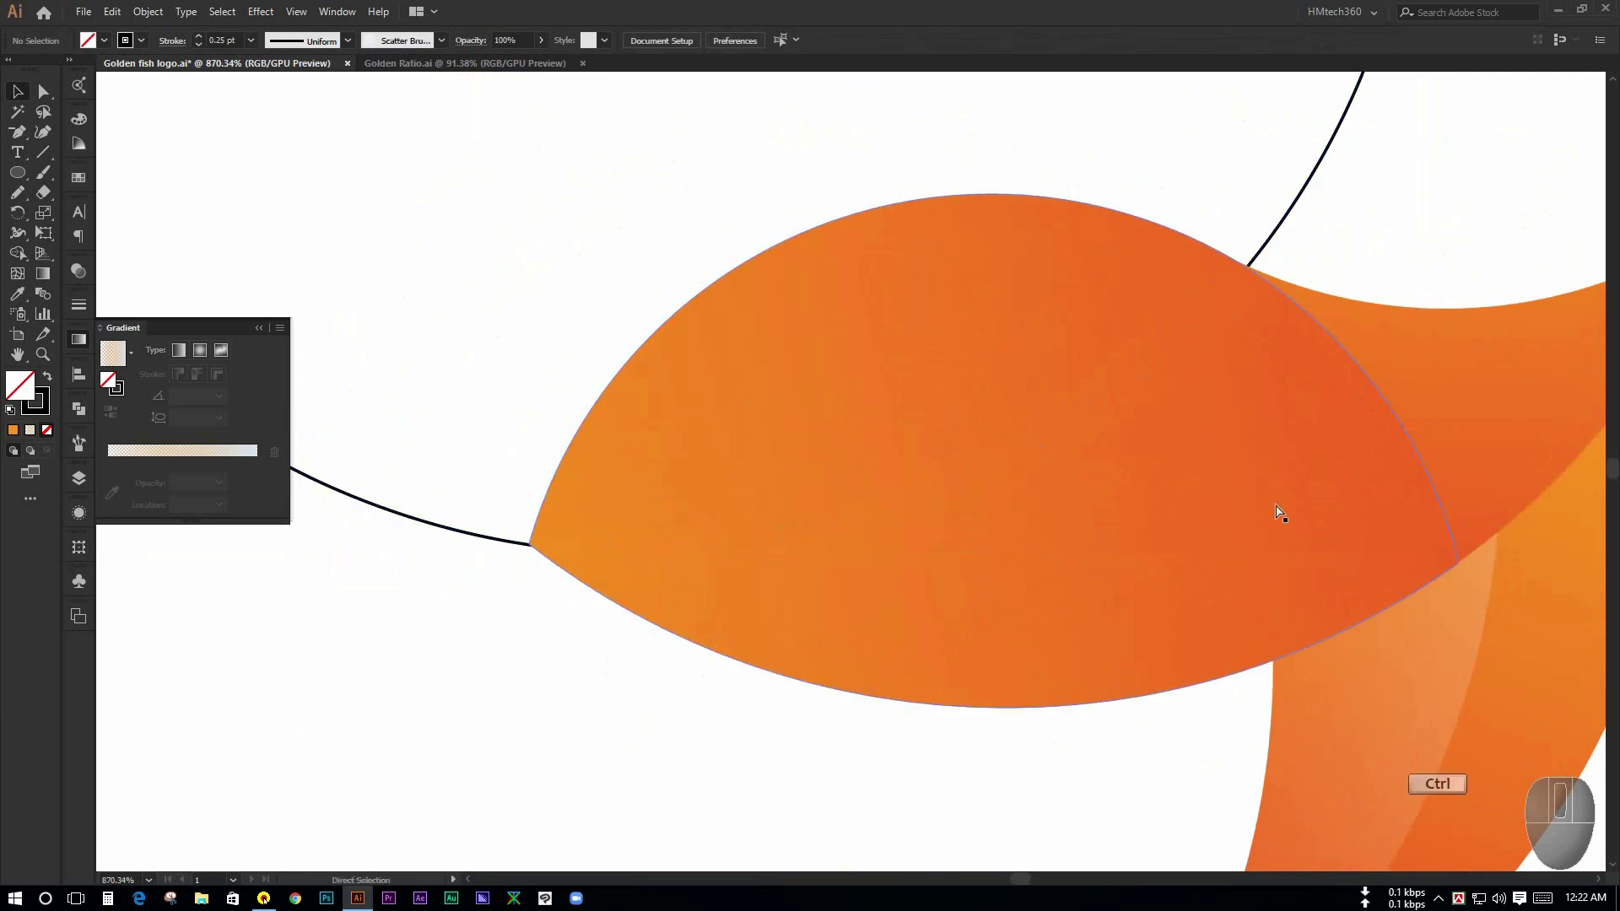
{"action": "key", "text": "ctrl+space"}
{"action": "left_click_drag", "start_coordinate": [1339, 292], "coordinate": [1172, 319]}
{"action": "key", "text": "space"}
{"action": "left_click_drag", "start_coordinate": [972, 563], "coordinate": [750, 709]}
{"action": "key", "text": "space"}
{"action": "left_click_drag", "start_coordinate": [690, 613], "coordinate": [498, 557]}
{"action": "key", "text": "ctrl+space"}
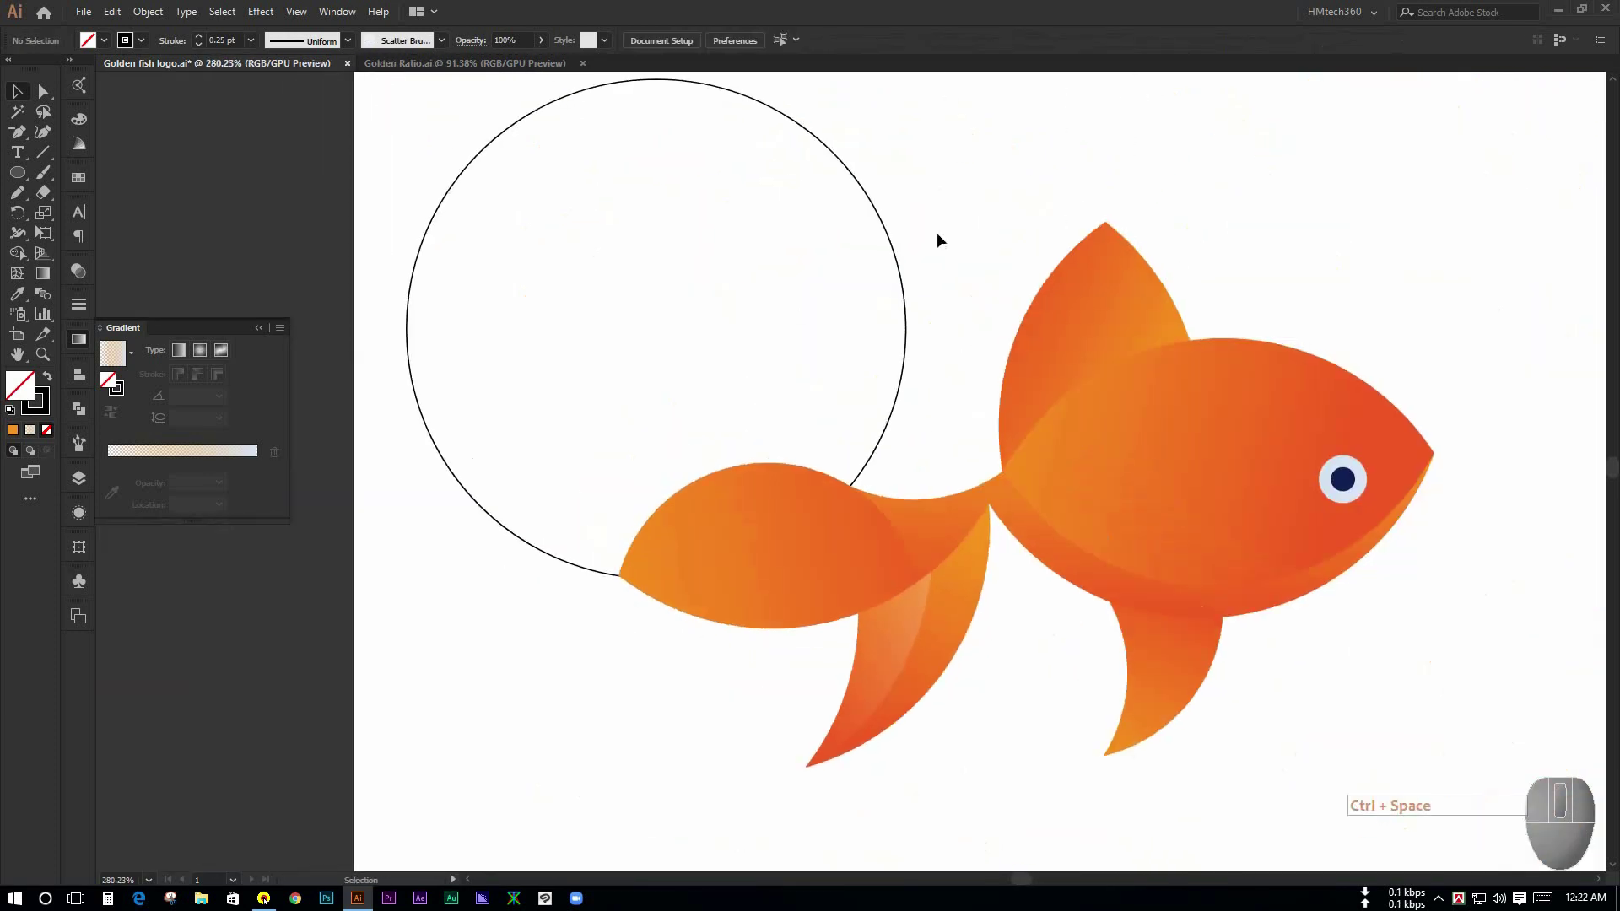
Step: Remove the part of the copied circle outside the upper tail lobe with the Shape Builder tool
{"action": "left_click_drag", "start_coordinate": [936, 237], "coordinate": [709, 414]}
{"action": "left_click", "coordinate": [733, 524], "text": "shift"}
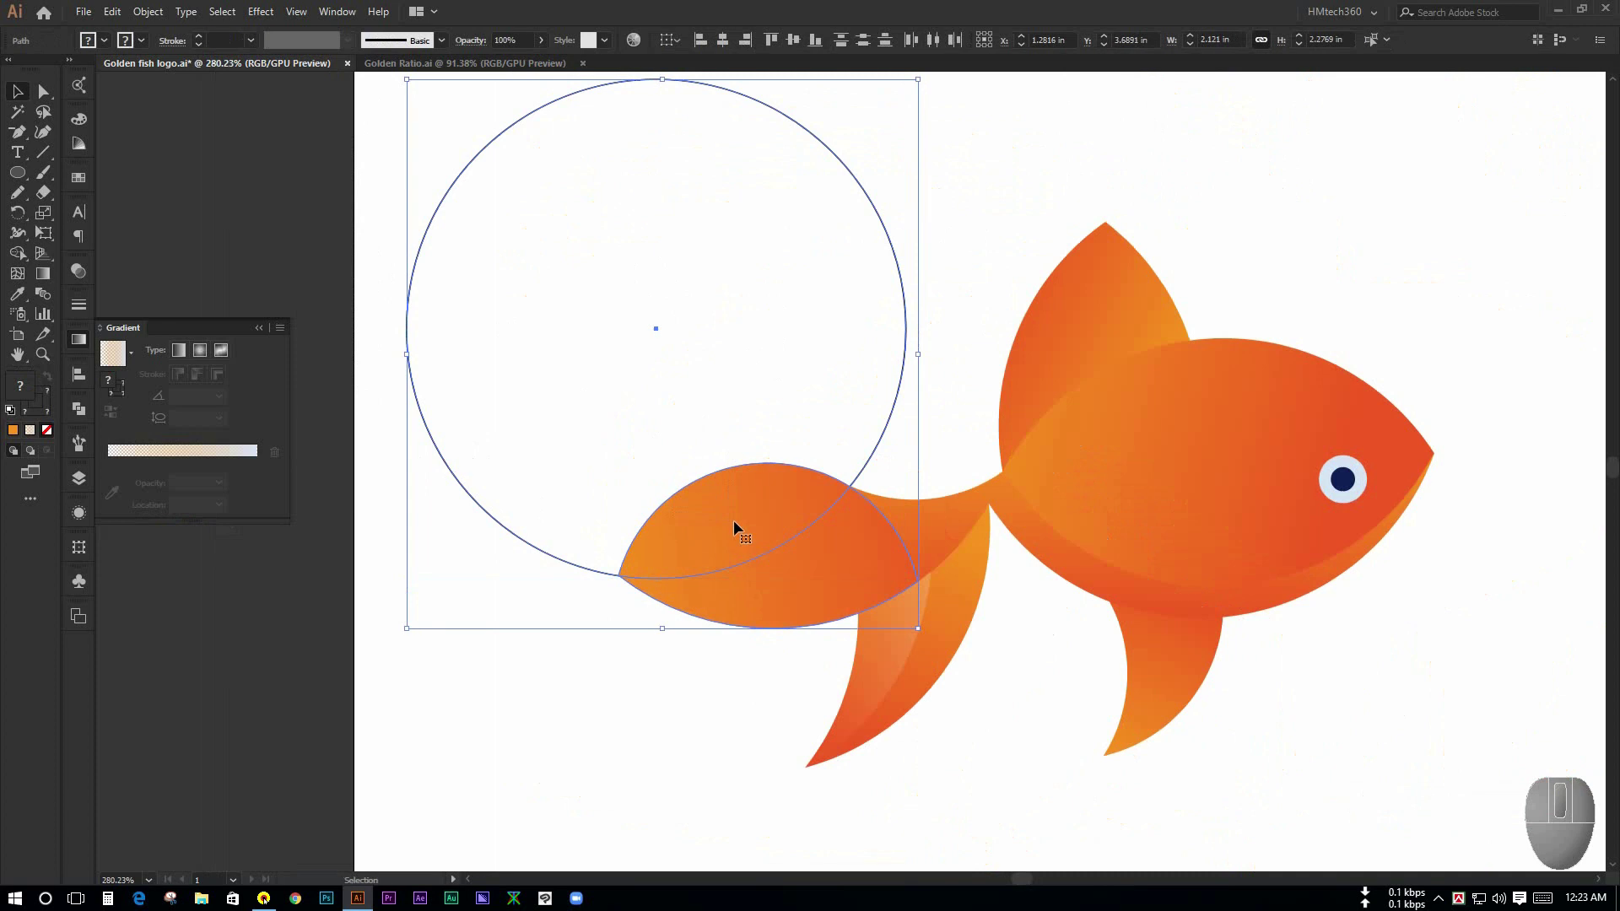
{"action": "left_click", "coordinate": [18, 253]}
{"action": "left_click", "coordinate": [576, 261], "text": "alt"}
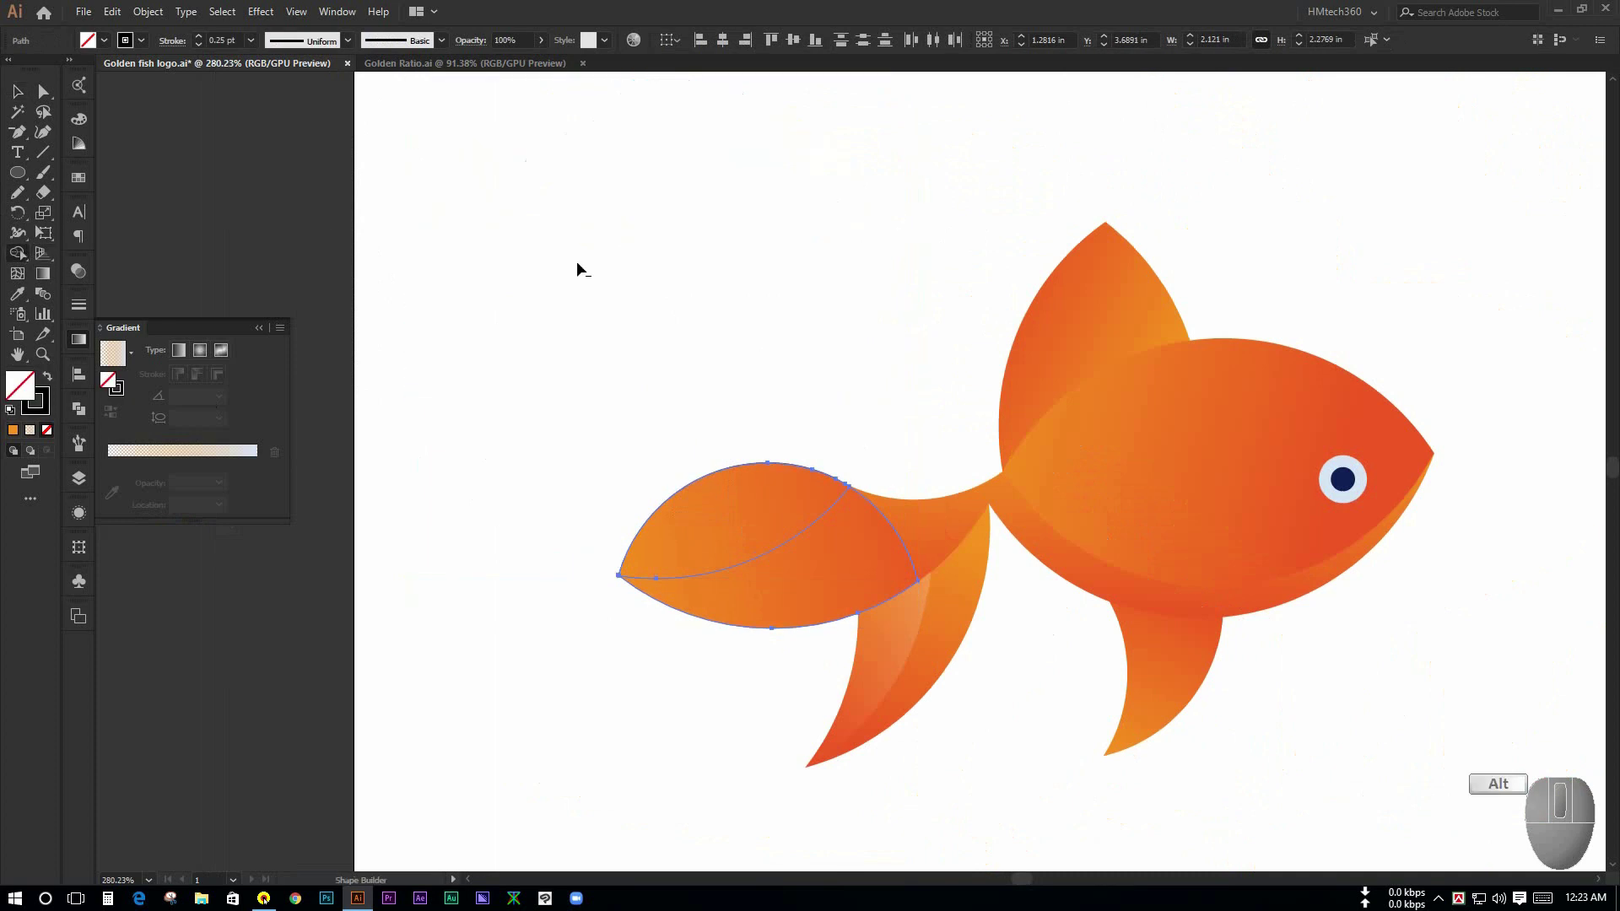
{"action": "left_click", "coordinate": [16, 94]}
Step: Lock the gradient-filled base shape of the upper tail lobe
{"action": "left_click", "coordinate": [540, 397]}
{"action": "left_click", "coordinate": [834, 598]}
{"action": "key", "text": "ctrl+2"}
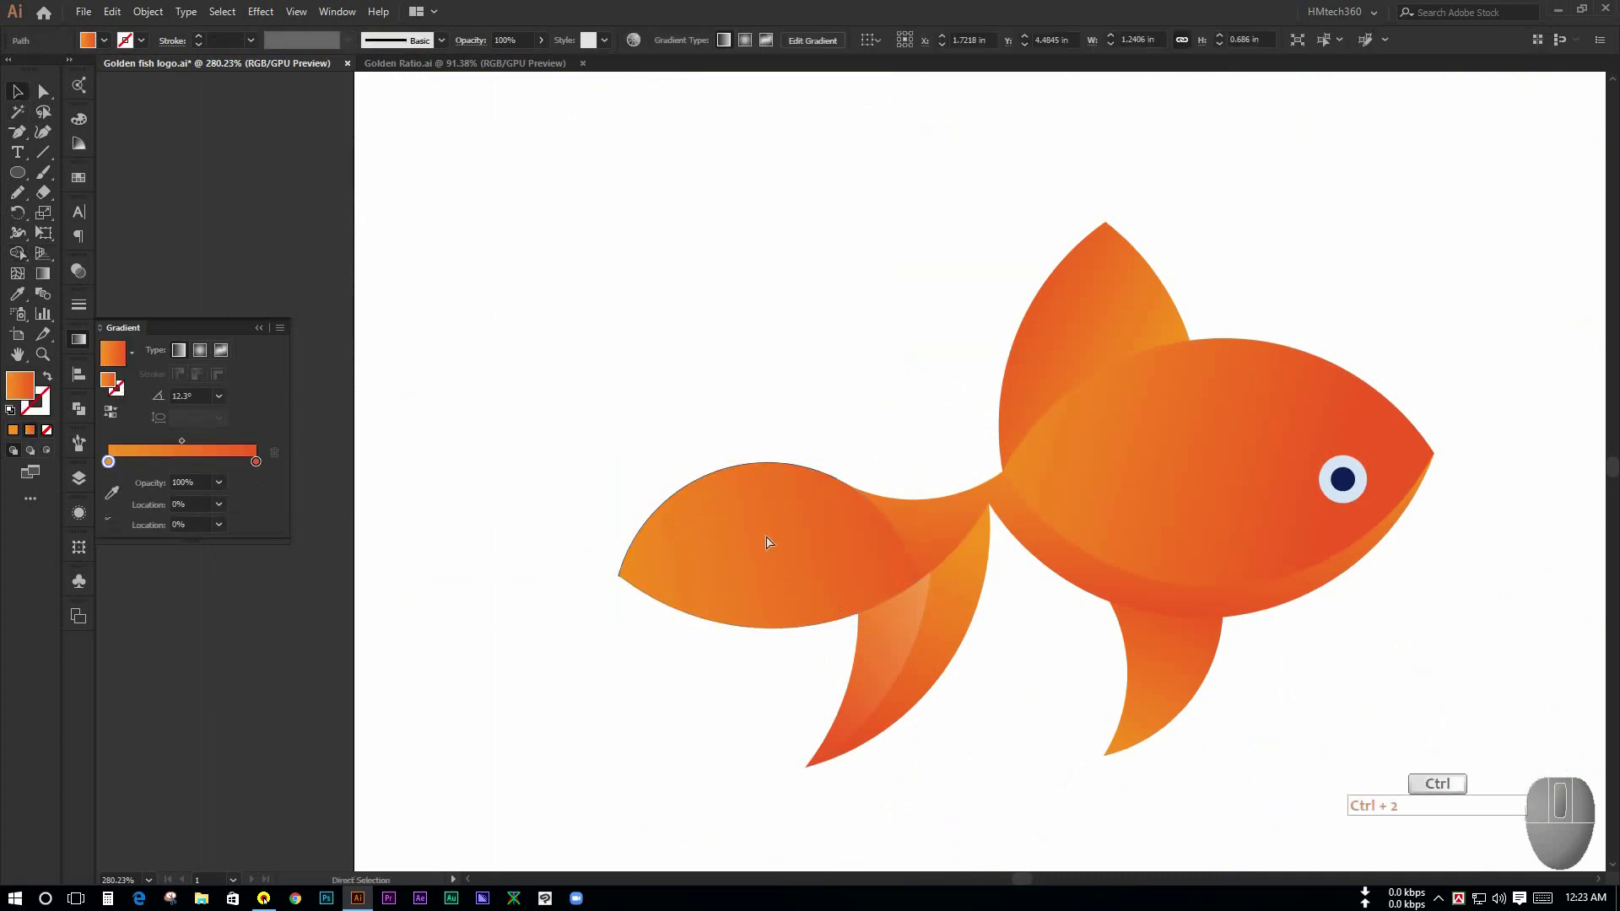
Step: Give the circle remnant in the upper tail lobe the lower fin overlay's semi-transparent gradient and bring it to the front
{"action": "left_click", "coordinate": [766, 555]}
{"action": "key", "text": "i"}
{"action": "left_click", "coordinate": [879, 656]}
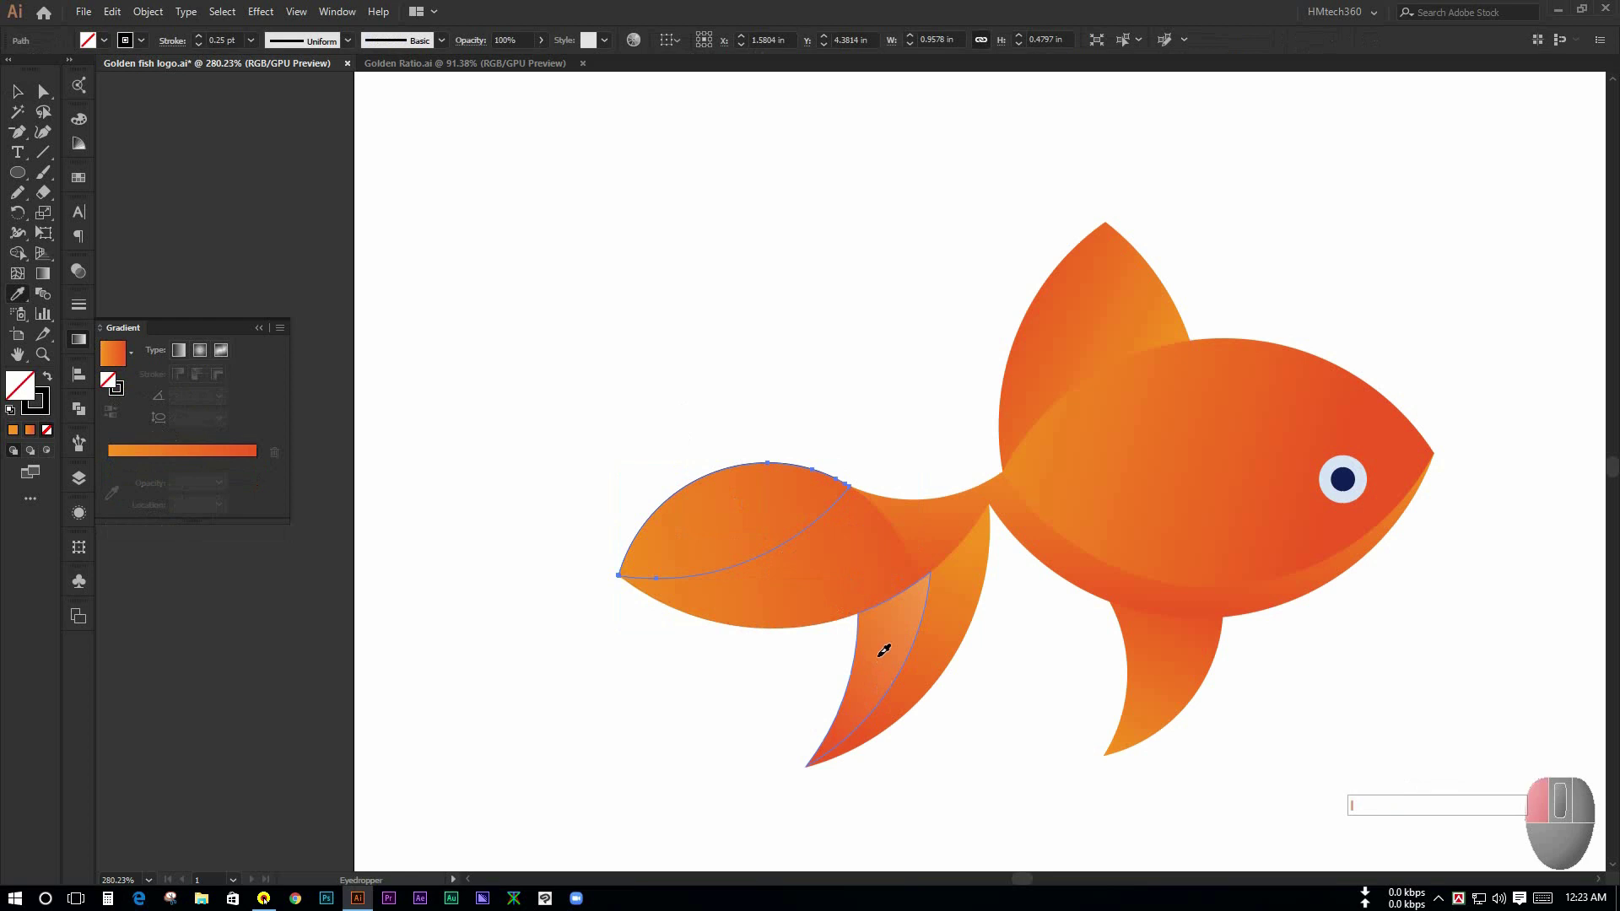
{"action": "key", "text": "ctrl+shift+bracketright"}
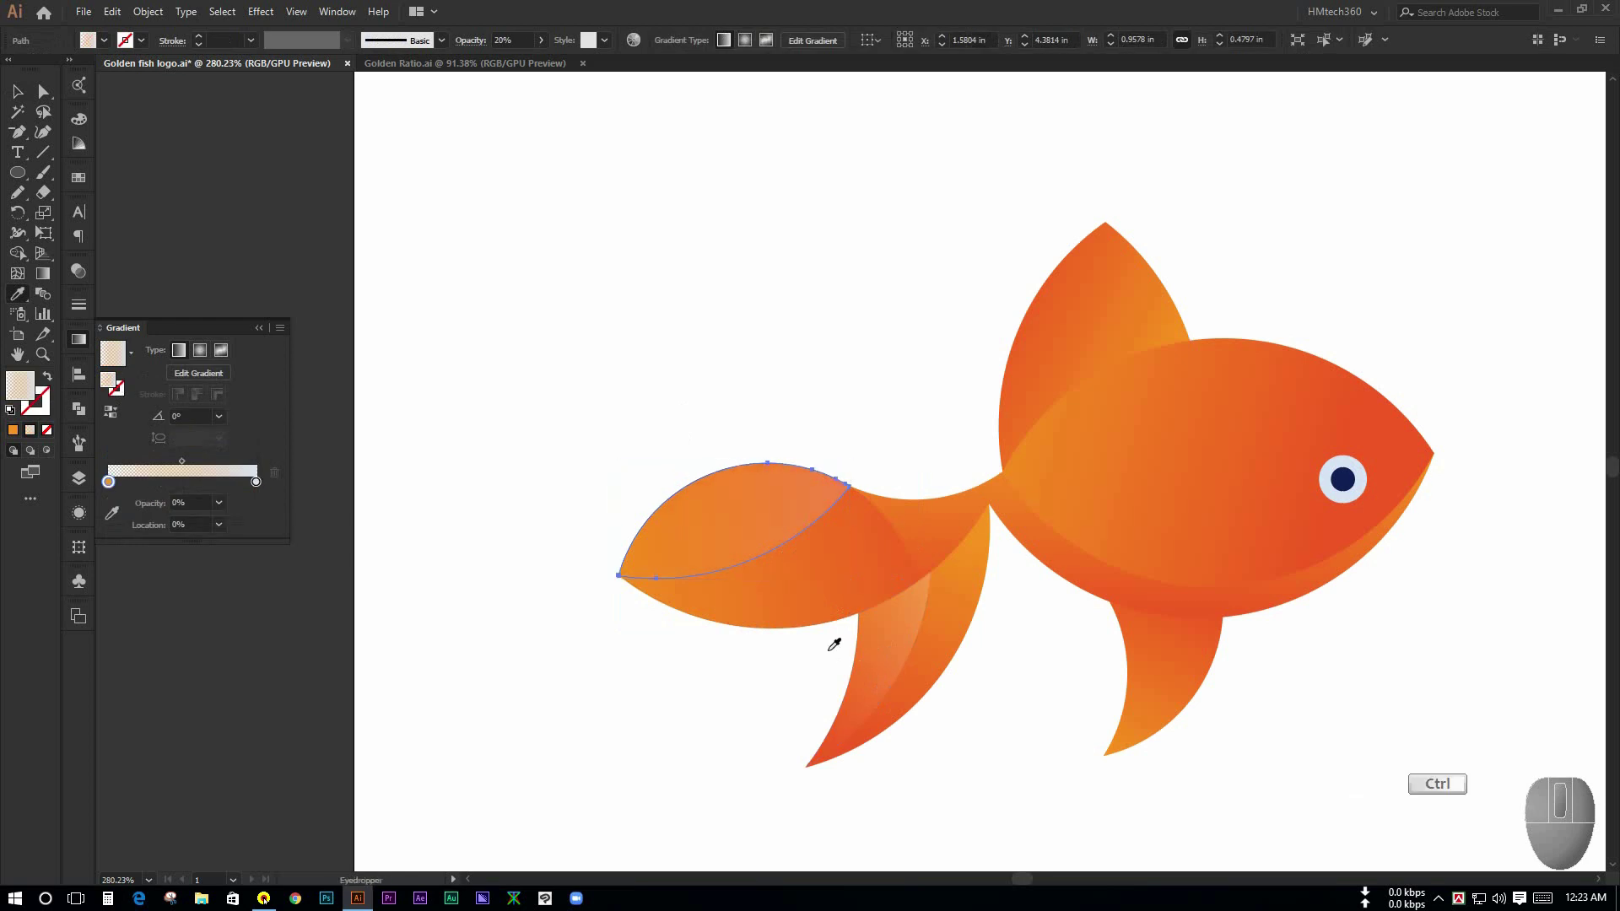
{"action": "left_click", "coordinate": [20, 95]}
{"action": "left_click", "coordinate": [960, 334]}
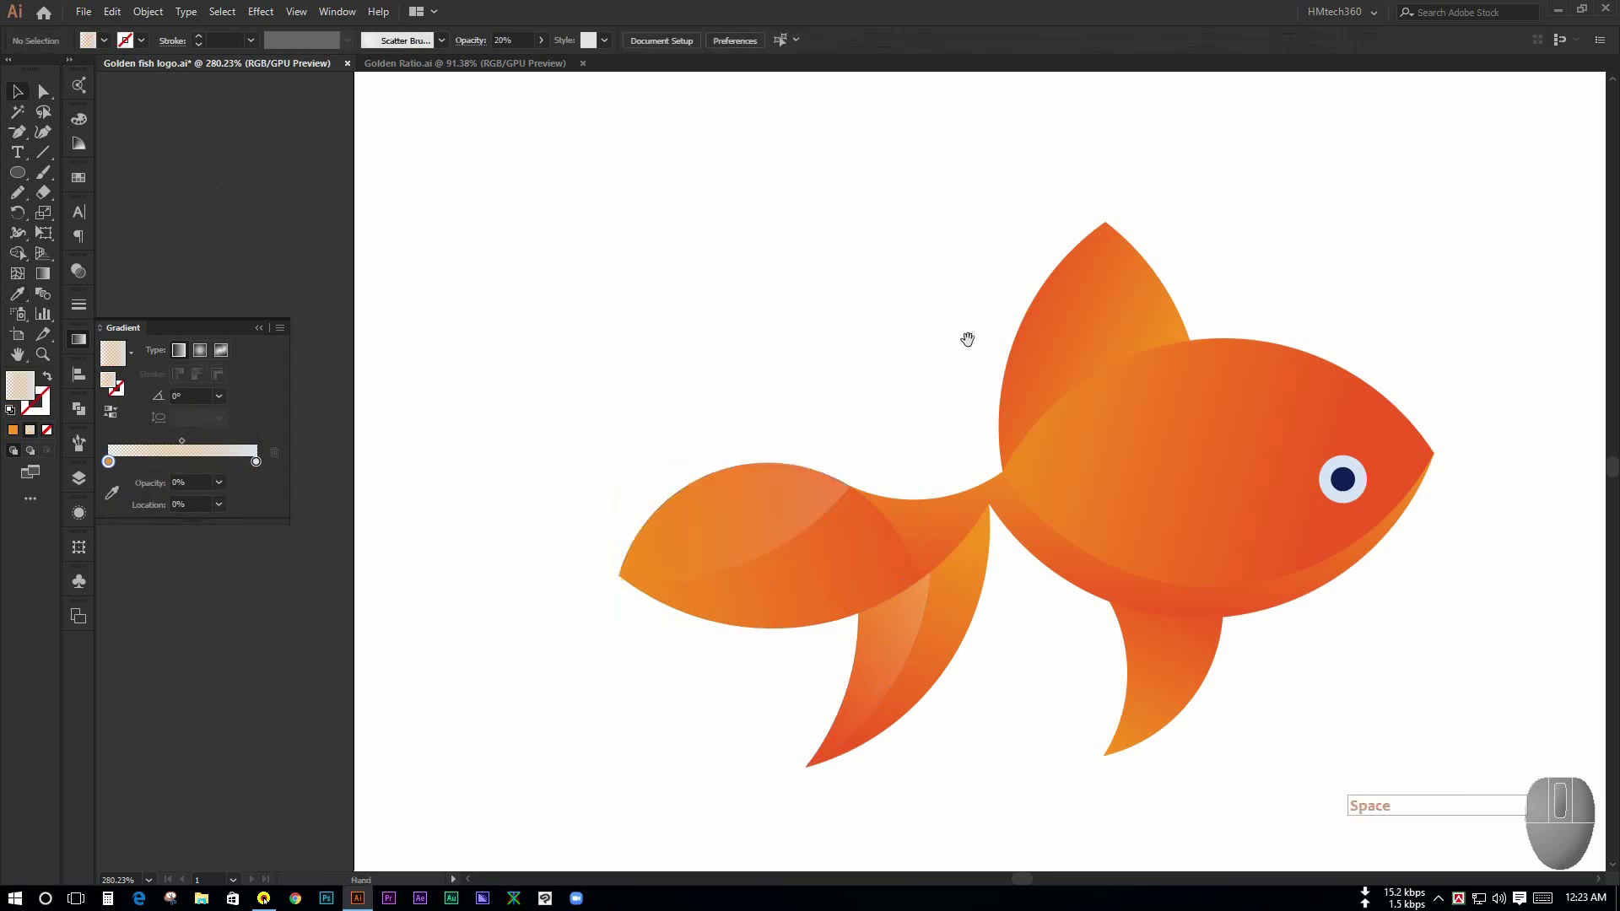
Step: Redirect the upper tail lobe highlight's gradient diagonally at about 128°, with its pale end towards the lobe's upper outer edge
{"action": "left_click_drag", "start_coordinate": [950, 330], "coordinate": [822, 295]}
{"action": "left_click_drag", "start_coordinate": [582, 690], "coordinate": [680, 655]}
{"action": "left_click", "coordinate": [655, 358]}
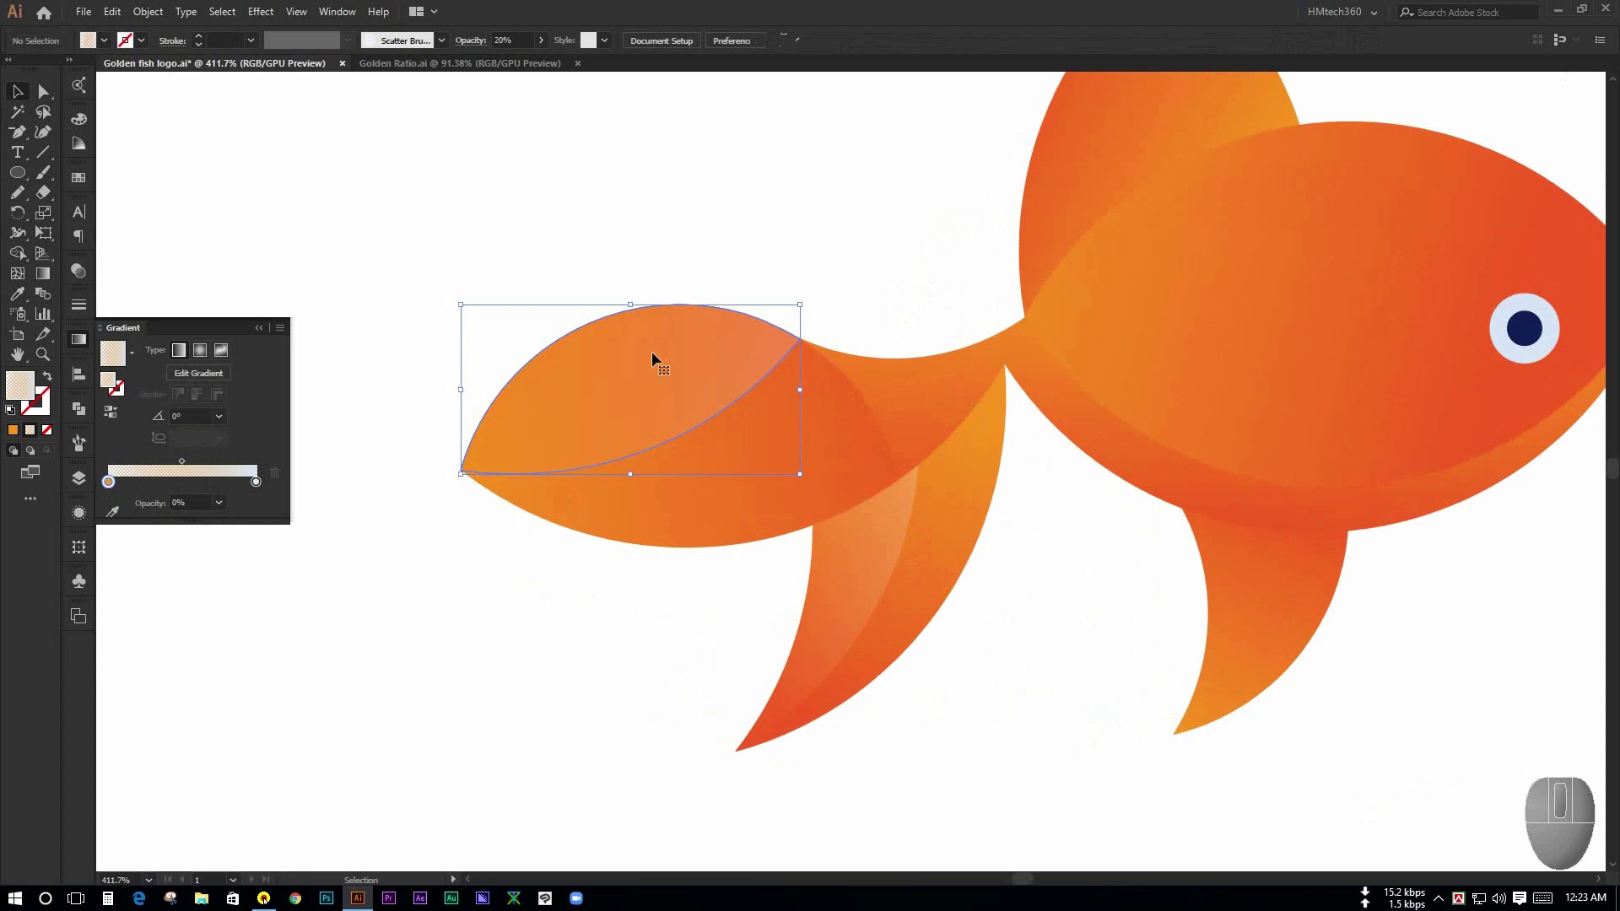
{"action": "left_click_drag", "start_coordinate": [748, 481], "coordinate": [788, 547]}
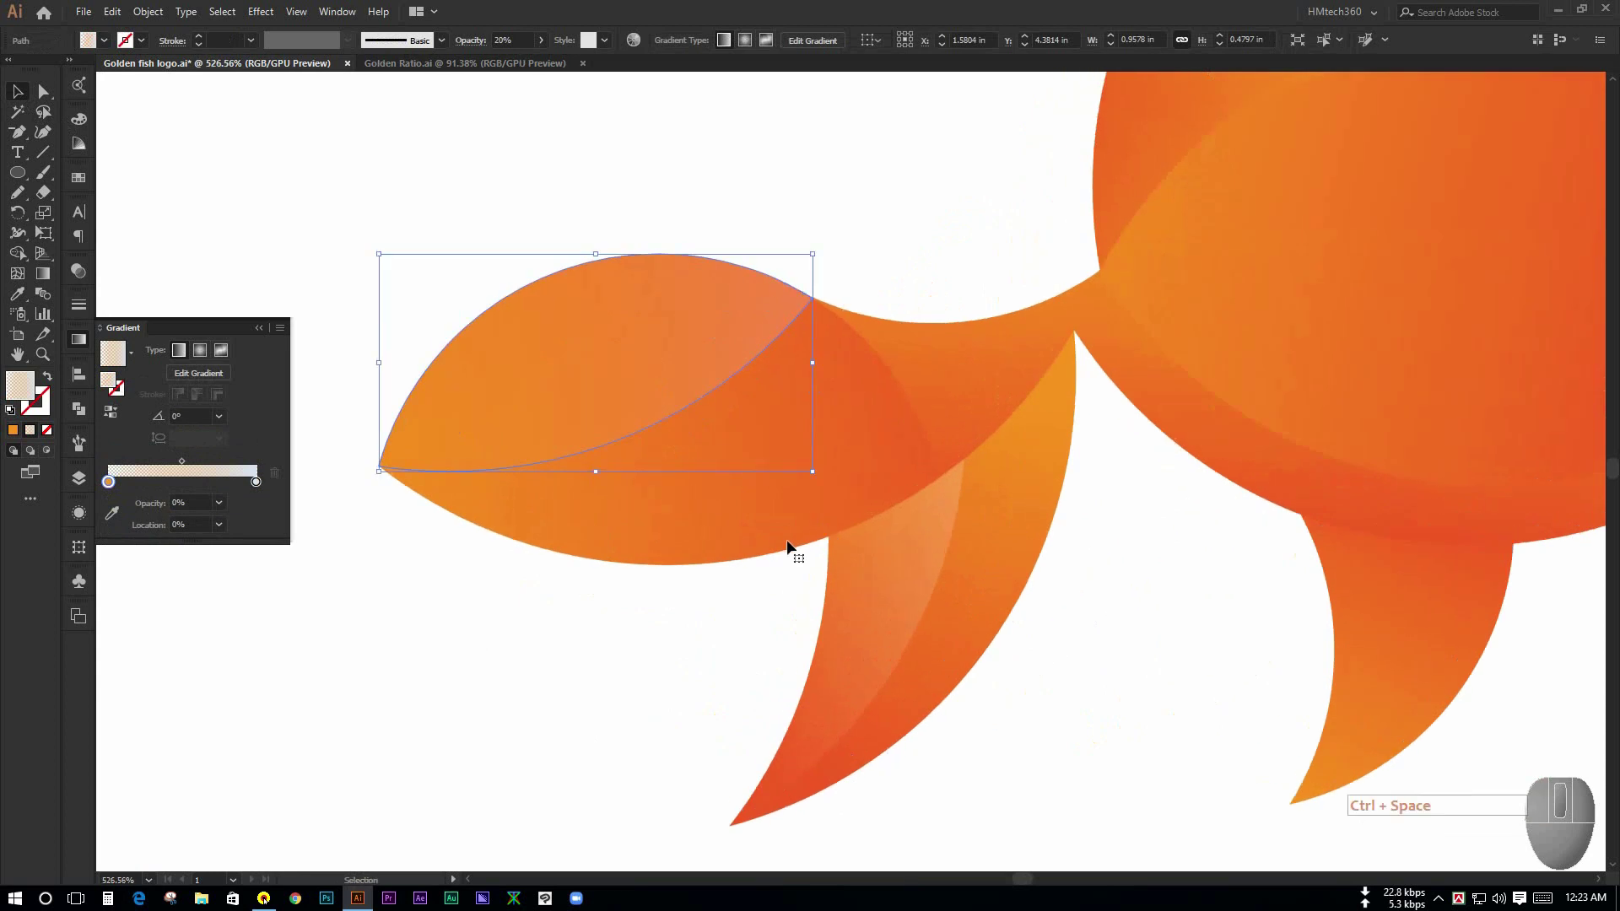
{"action": "left_click", "coordinate": [43, 282]}
{"action": "left_click", "coordinate": [663, 236], "text": "ctrl"}
{"action": "left_click_drag", "start_coordinate": [604, 271], "coordinate": [648, 431]}
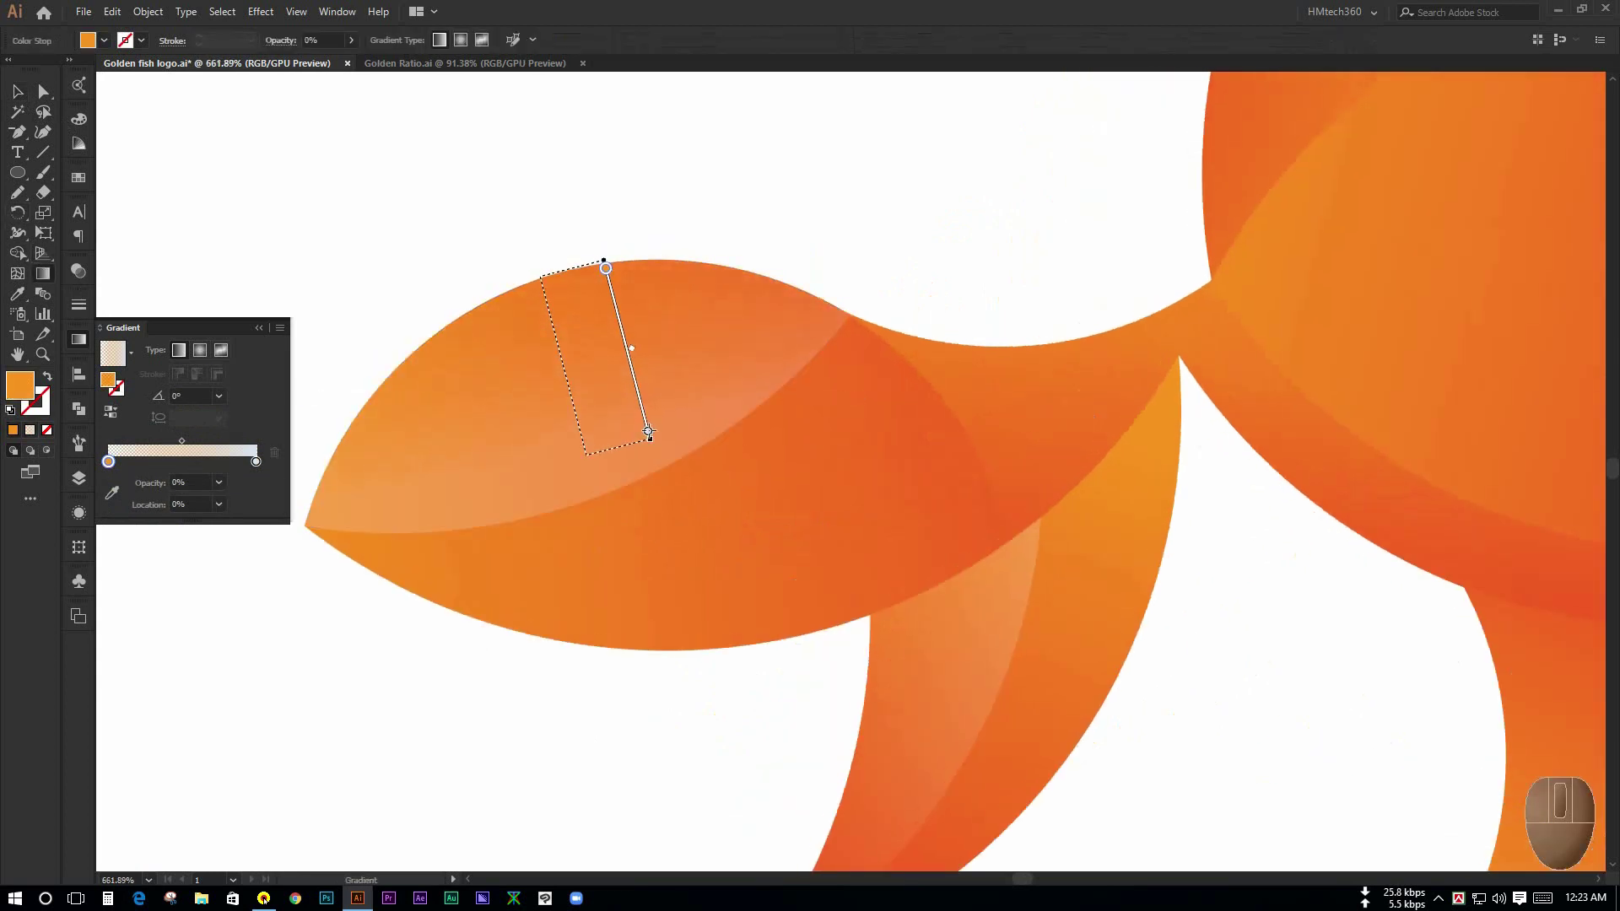
{"action": "left_click_drag", "start_coordinate": [717, 568], "coordinate": [571, 253]}
{"action": "left_click_drag", "start_coordinate": [655, 596], "coordinate": [499, 245]}
{"action": "left_click_drag", "start_coordinate": [719, 465], "coordinate": [551, 213]}
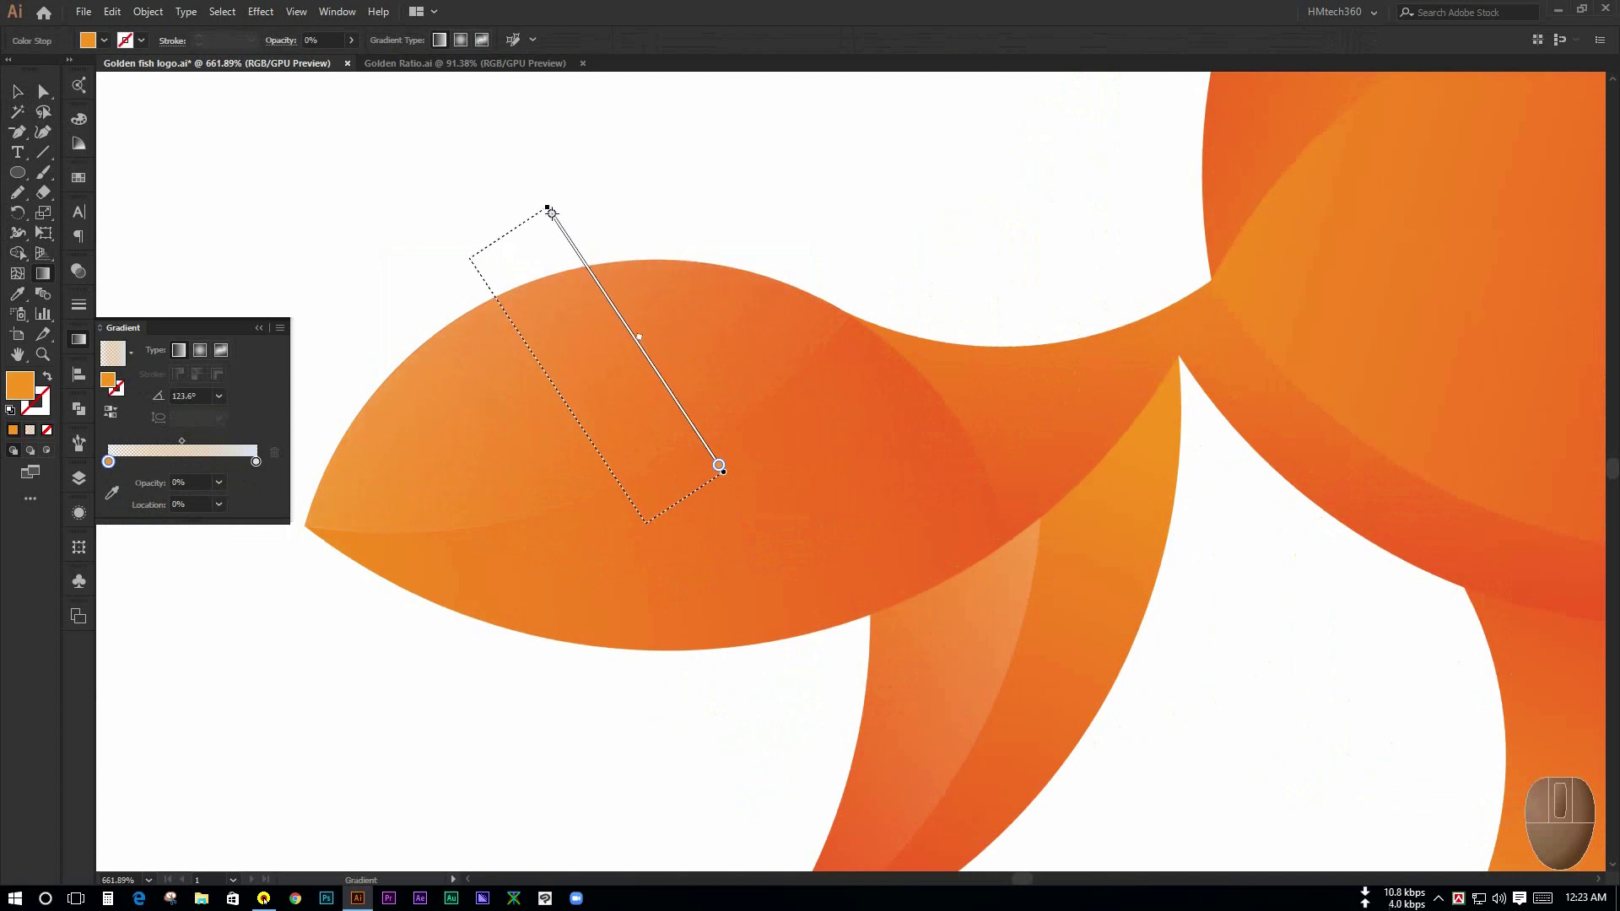
{"action": "left_click_drag", "start_coordinate": [686, 567], "coordinate": [470, 553]}
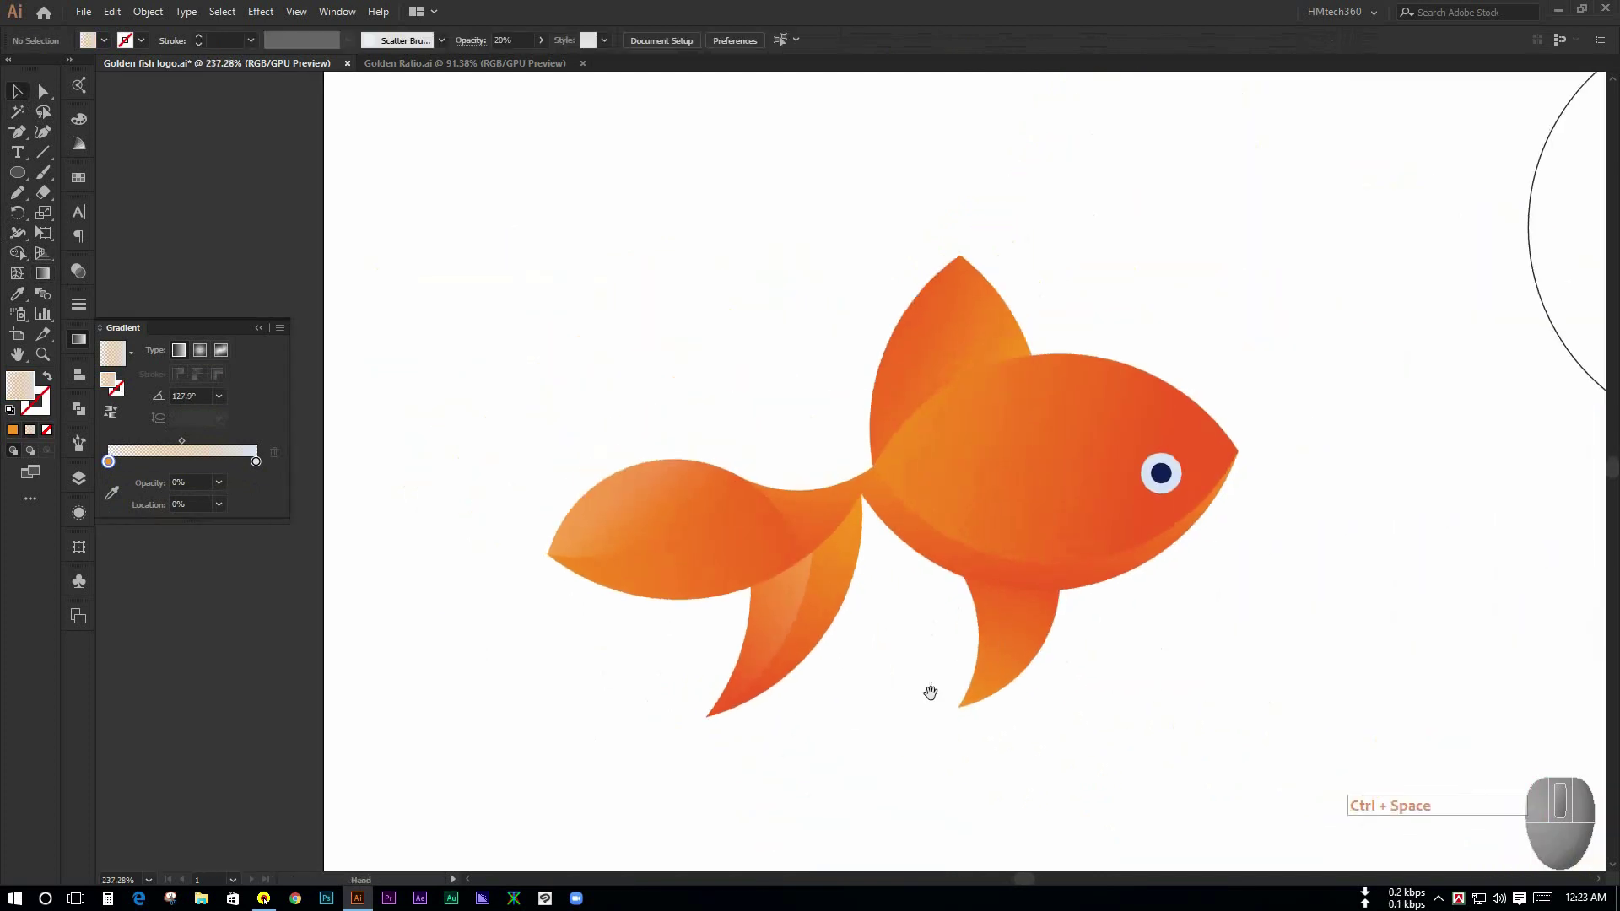
Step: Place a copy of the largest golden ratio circle over the dorsal fin, its edge passing exactly through the fin's tip
{"action": "left_click_drag", "start_coordinate": [924, 666], "coordinate": [640, 724]}
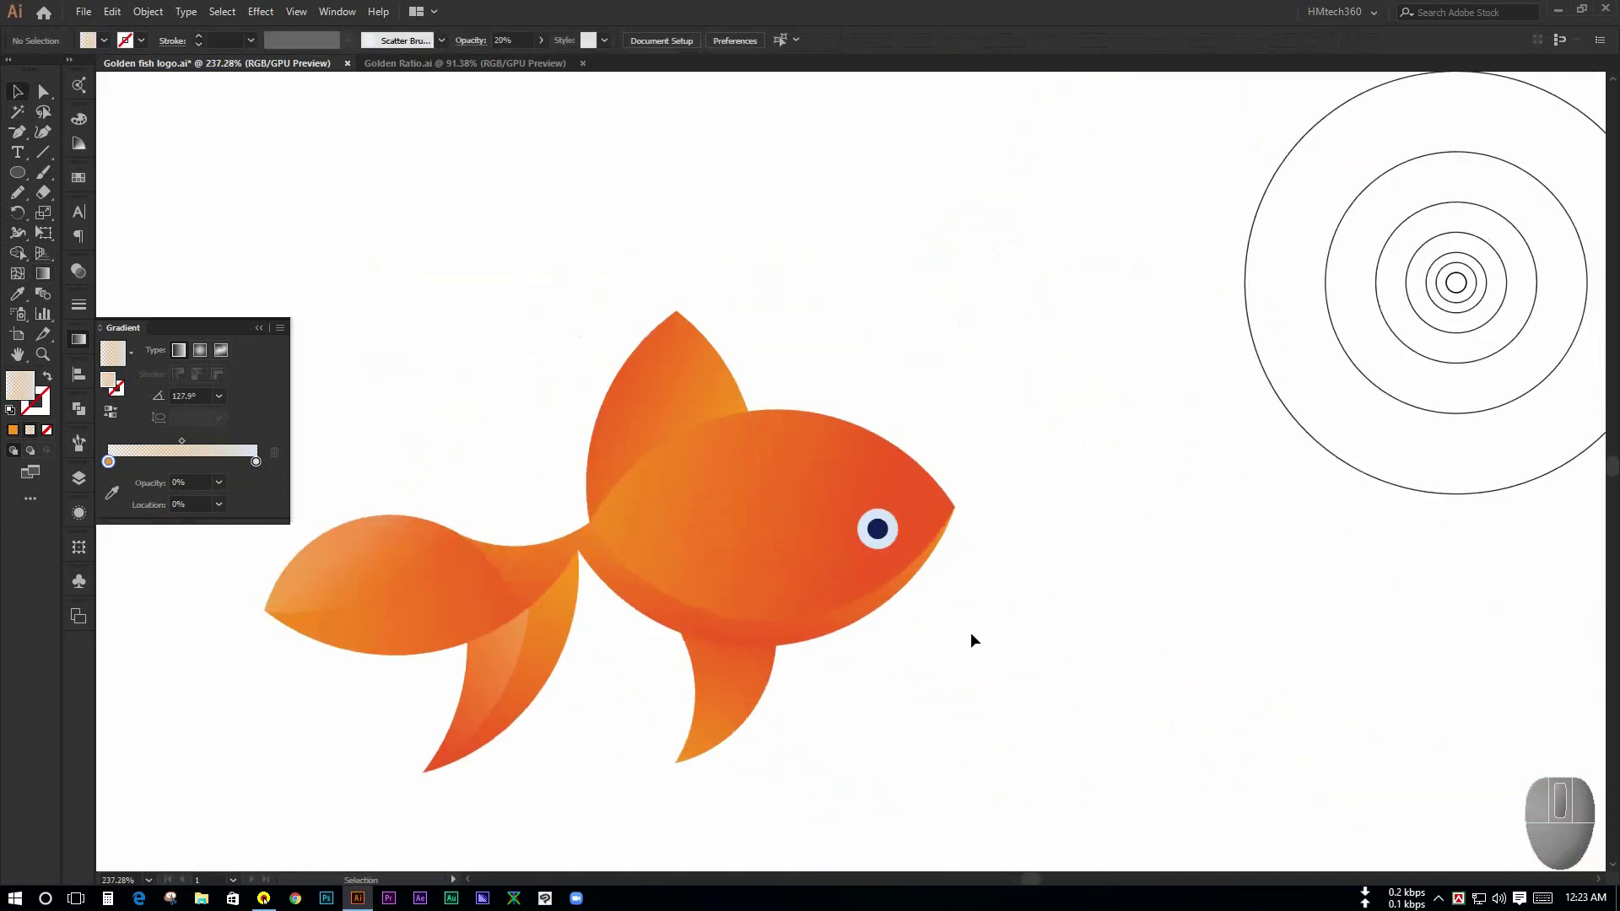
{"action": "left_click", "coordinate": [975, 641], "text": "ctrl"}
{"action": "left_click", "coordinate": [565, 272]}
{"action": "left_click_drag", "start_coordinate": [877, 224], "coordinate": [853, 346]}
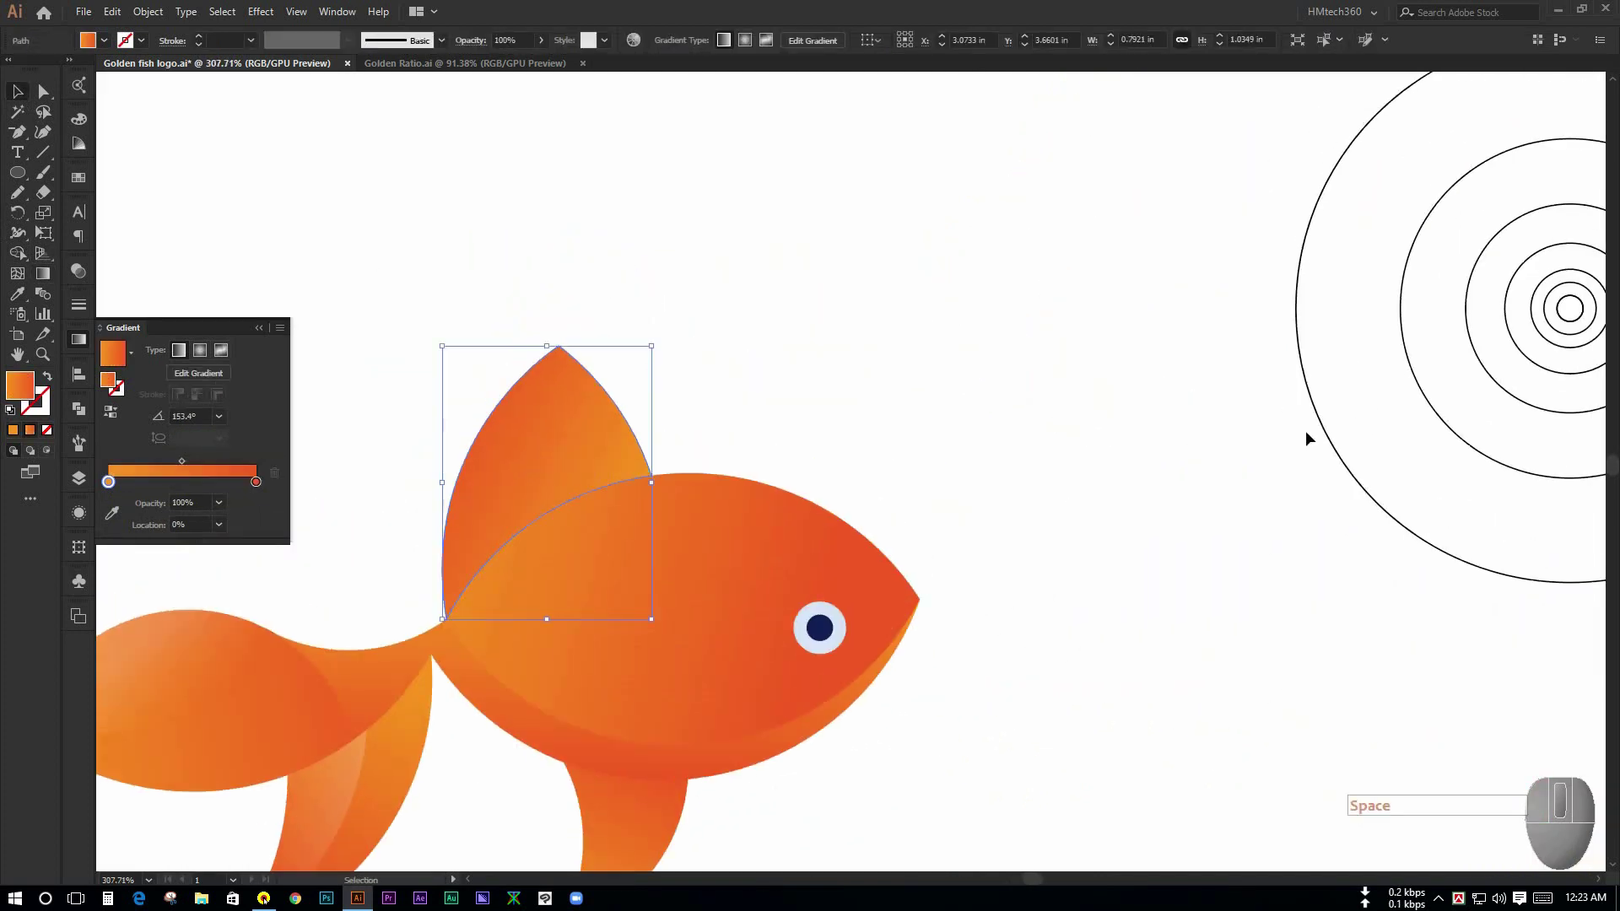
{"action": "left_click_drag", "start_coordinate": [1305, 433], "coordinate": [578, 594]}
{"action": "left_click_drag", "start_coordinate": [642, 328], "coordinate": [1106, 520]}
{"action": "left_click_drag", "start_coordinate": [519, 359], "coordinate": [1190, 496]}
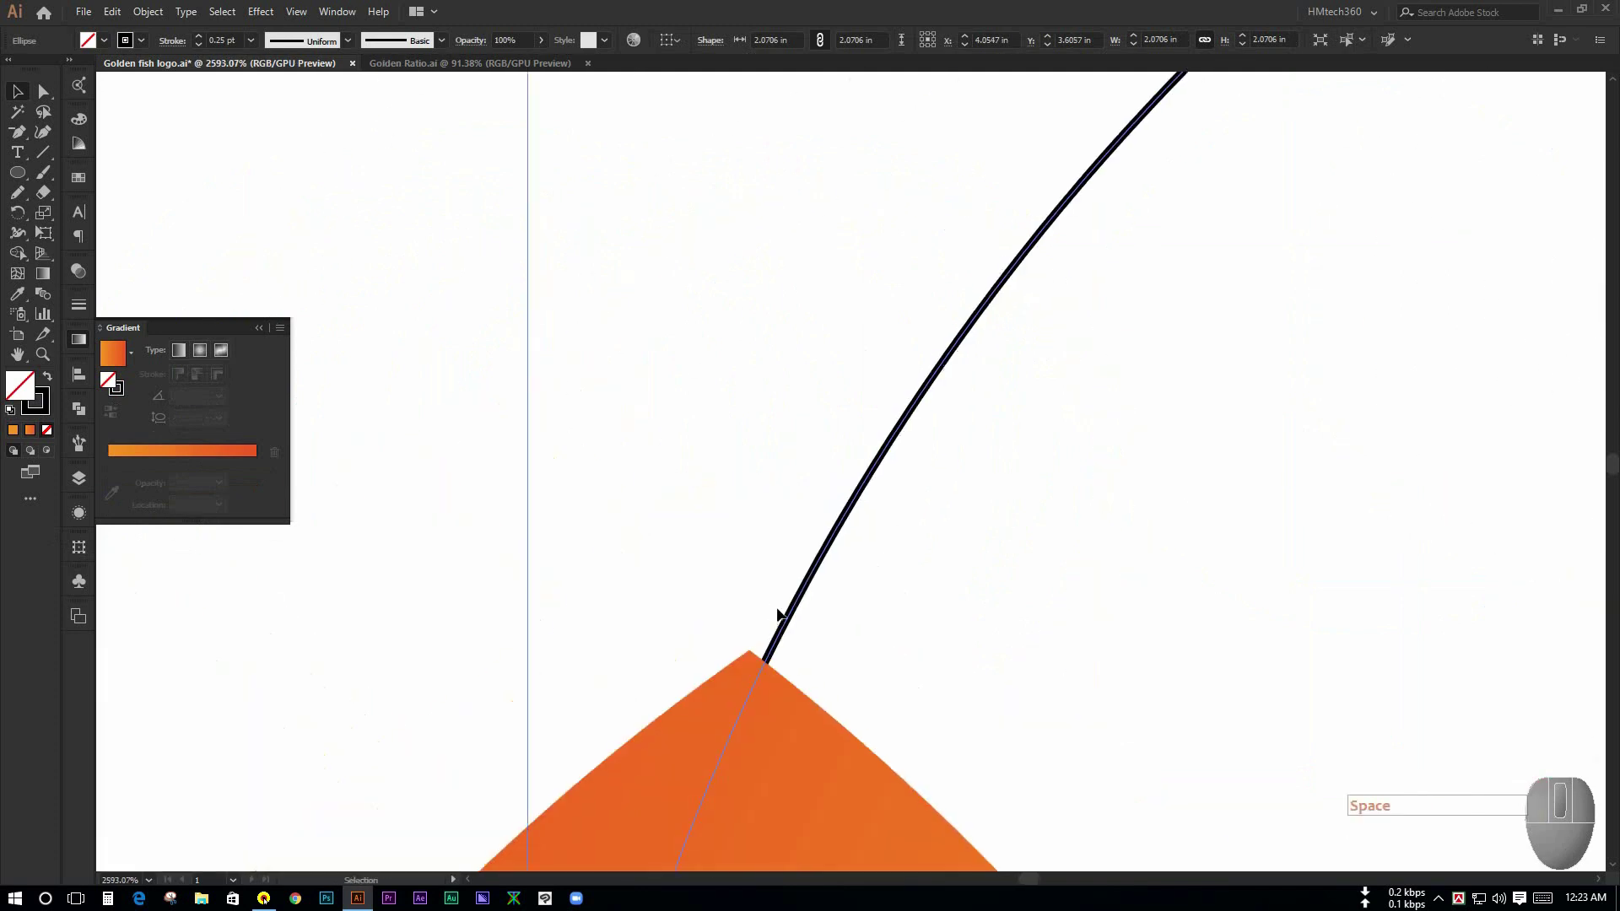
{"action": "left_click_drag", "start_coordinate": [778, 616], "coordinate": [770, 616]}
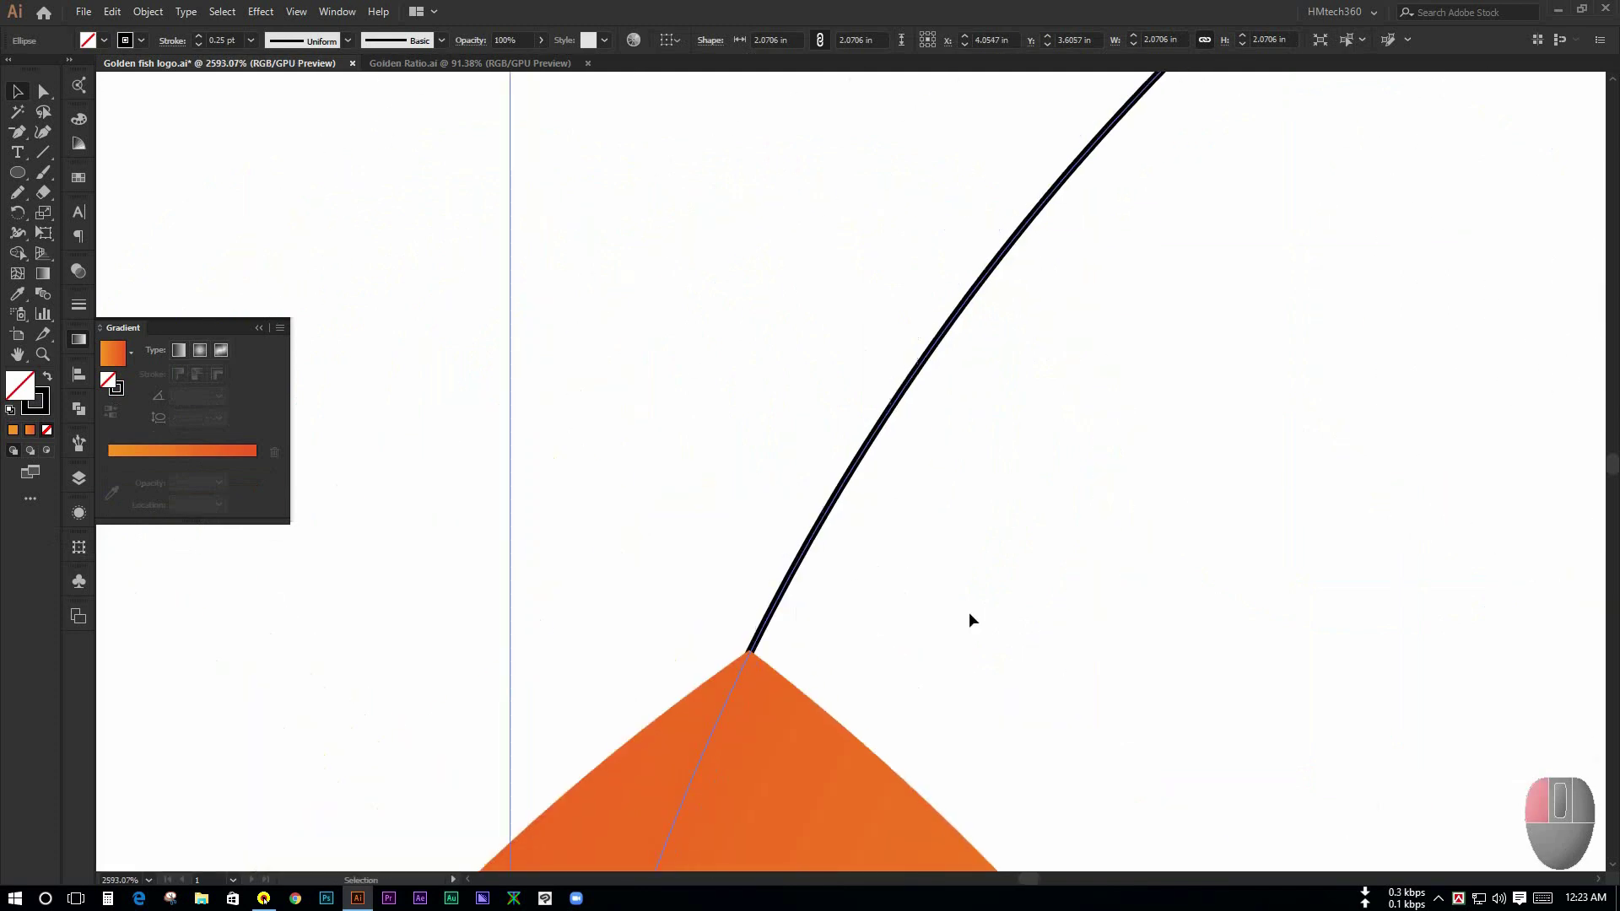
{"action": "left_click", "coordinate": [970, 613]}
{"action": "left_click_drag", "start_coordinate": [1099, 609], "coordinate": [665, 422]}
{"action": "left_click_drag", "start_coordinate": [1106, 547], "coordinate": [551, 241]}
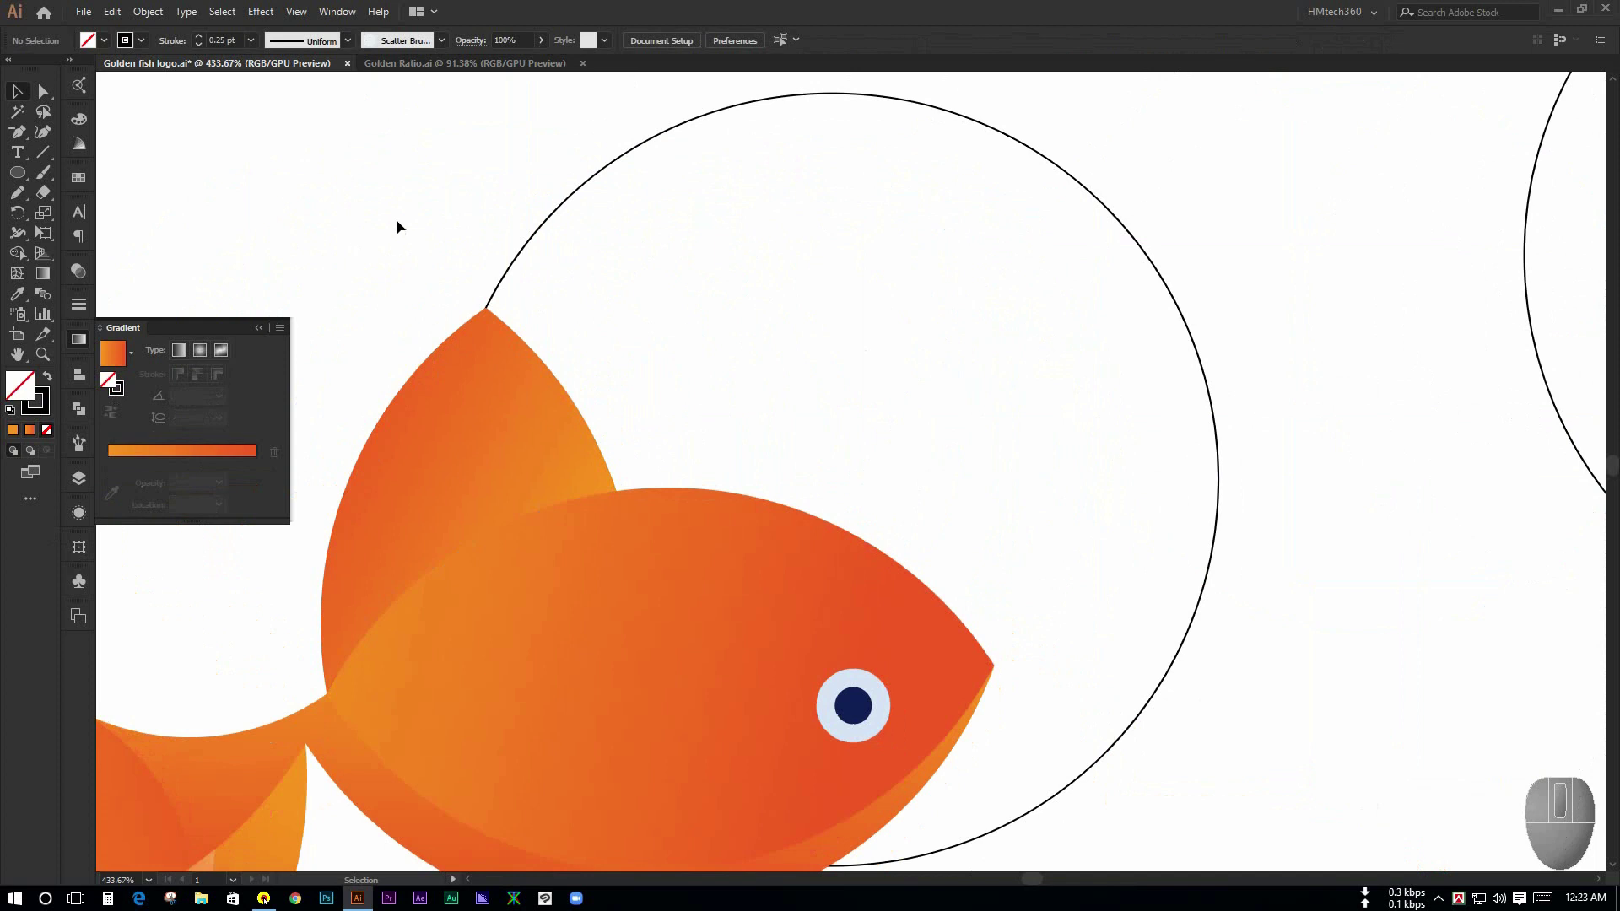
Step: Remove the part of the copied circle outside the dorsal fin with the Shape Builder tool
{"action": "left_click_drag", "start_coordinate": [396, 226], "coordinate": [636, 400]}
{"action": "left_click", "coordinate": [17, 253]}
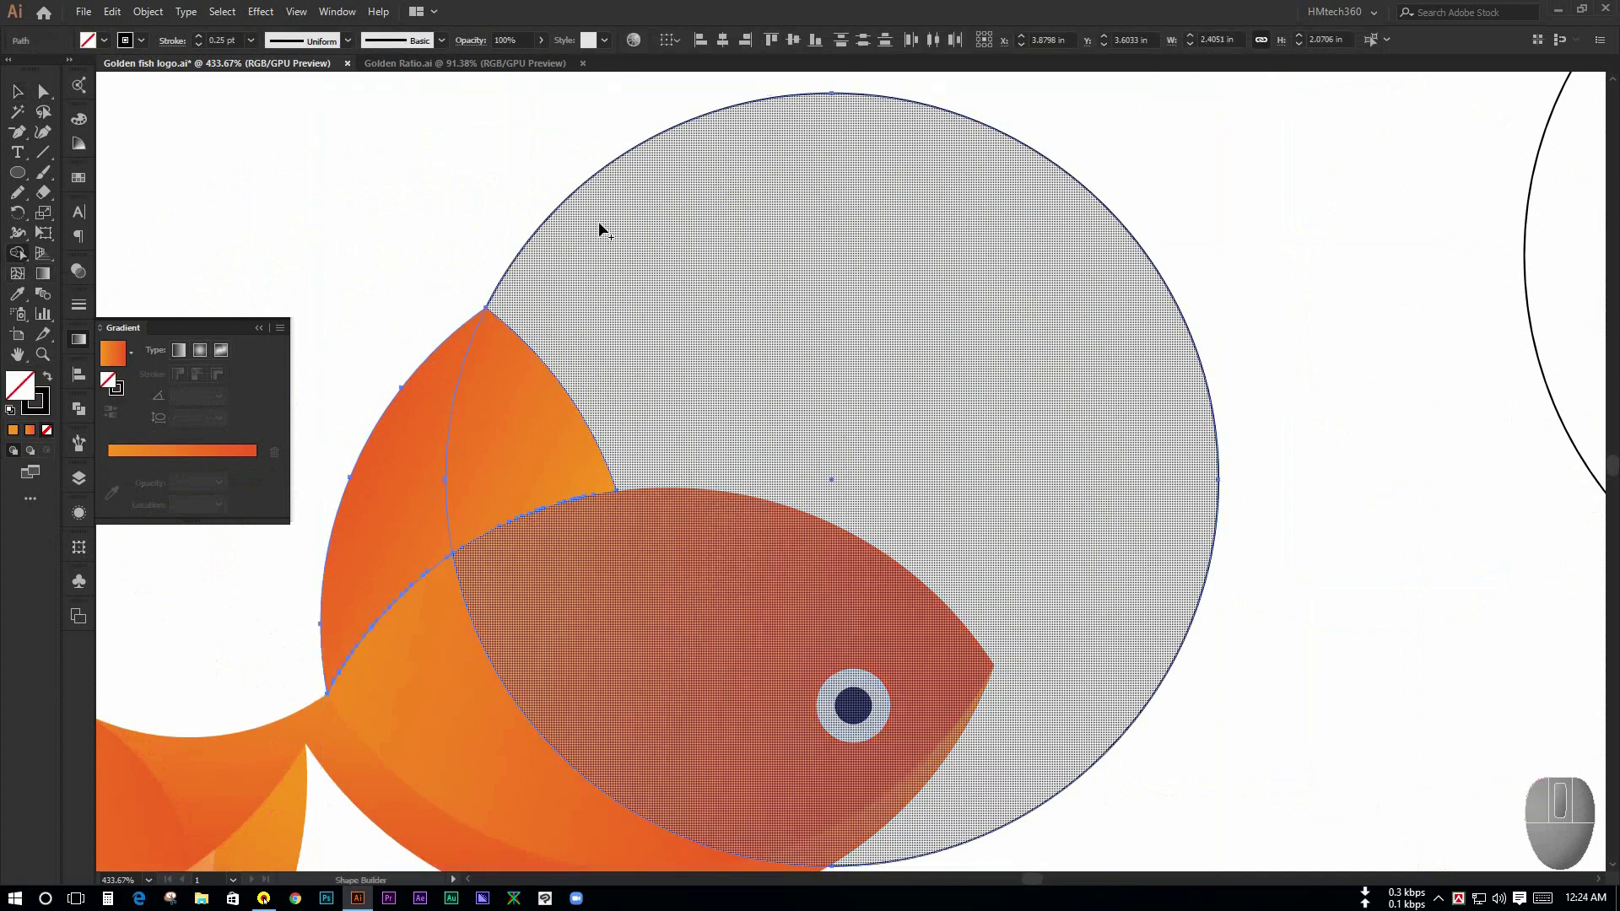
{"action": "left_click", "coordinate": [600, 228], "text": "alt"}
{"action": "left_click", "coordinate": [16, 93]}
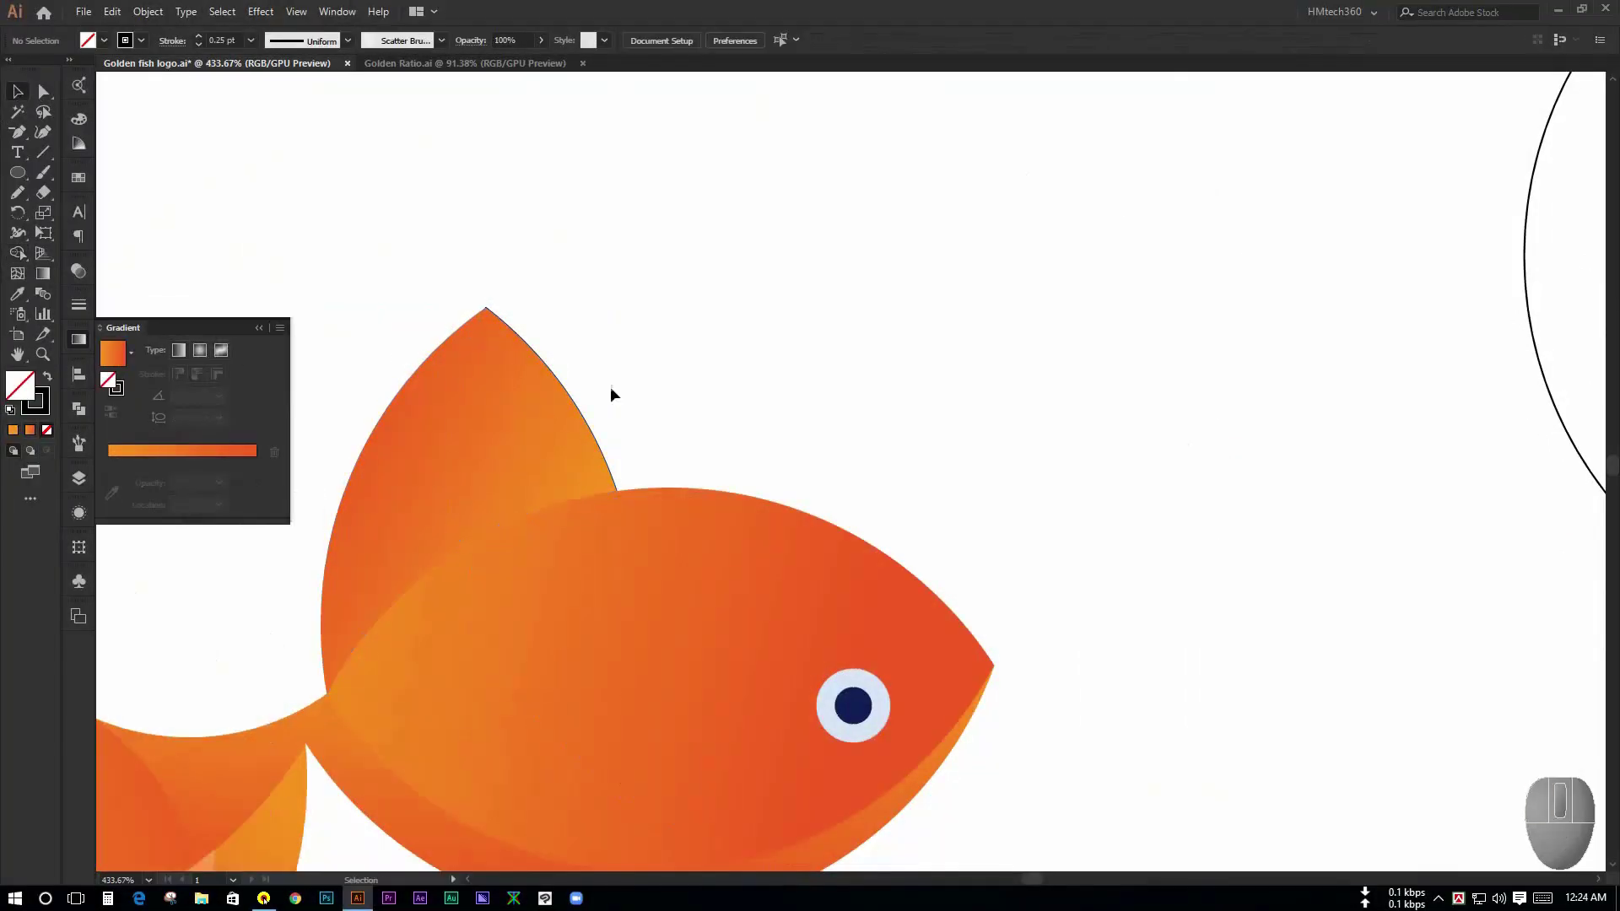
Step: Lock the gradient-filled base shape of the dorsal fin and select the circle remnant over it
{"action": "left_click", "coordinate": [530, 413]}
{"action": "key", "text": "ctrl+2"}
{"action": "key", "text": "ctrl+alt+2"}
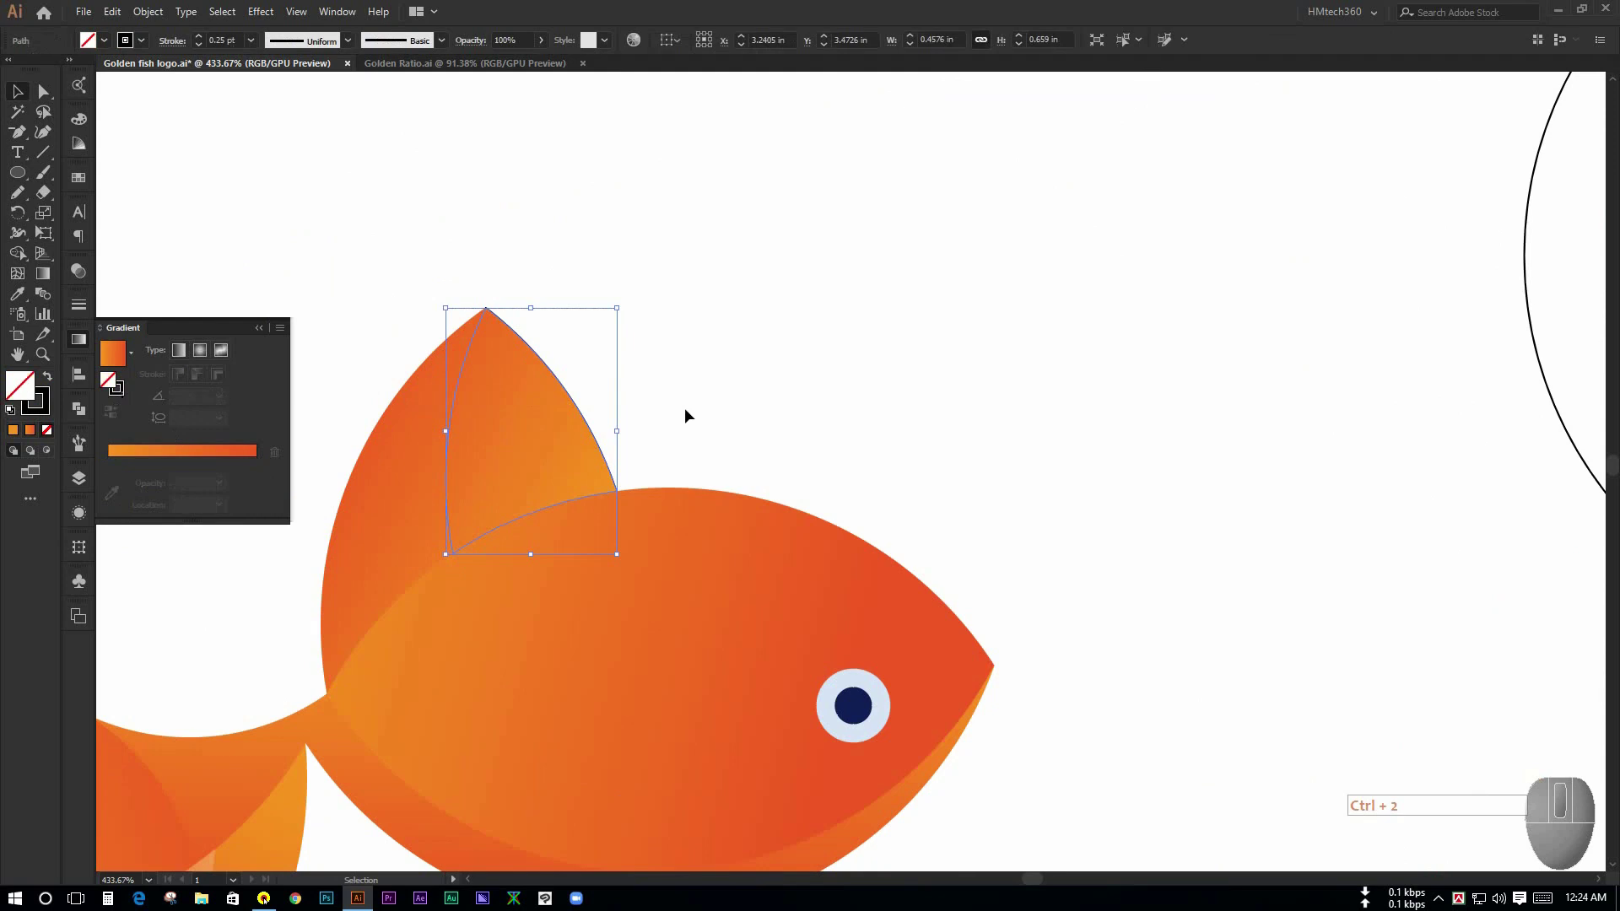
Step: Apply the upper tail lobe highlight's semi-transparent gradient to the circle remnant in the dorsal fin
{"action": "key", "text": "i"}
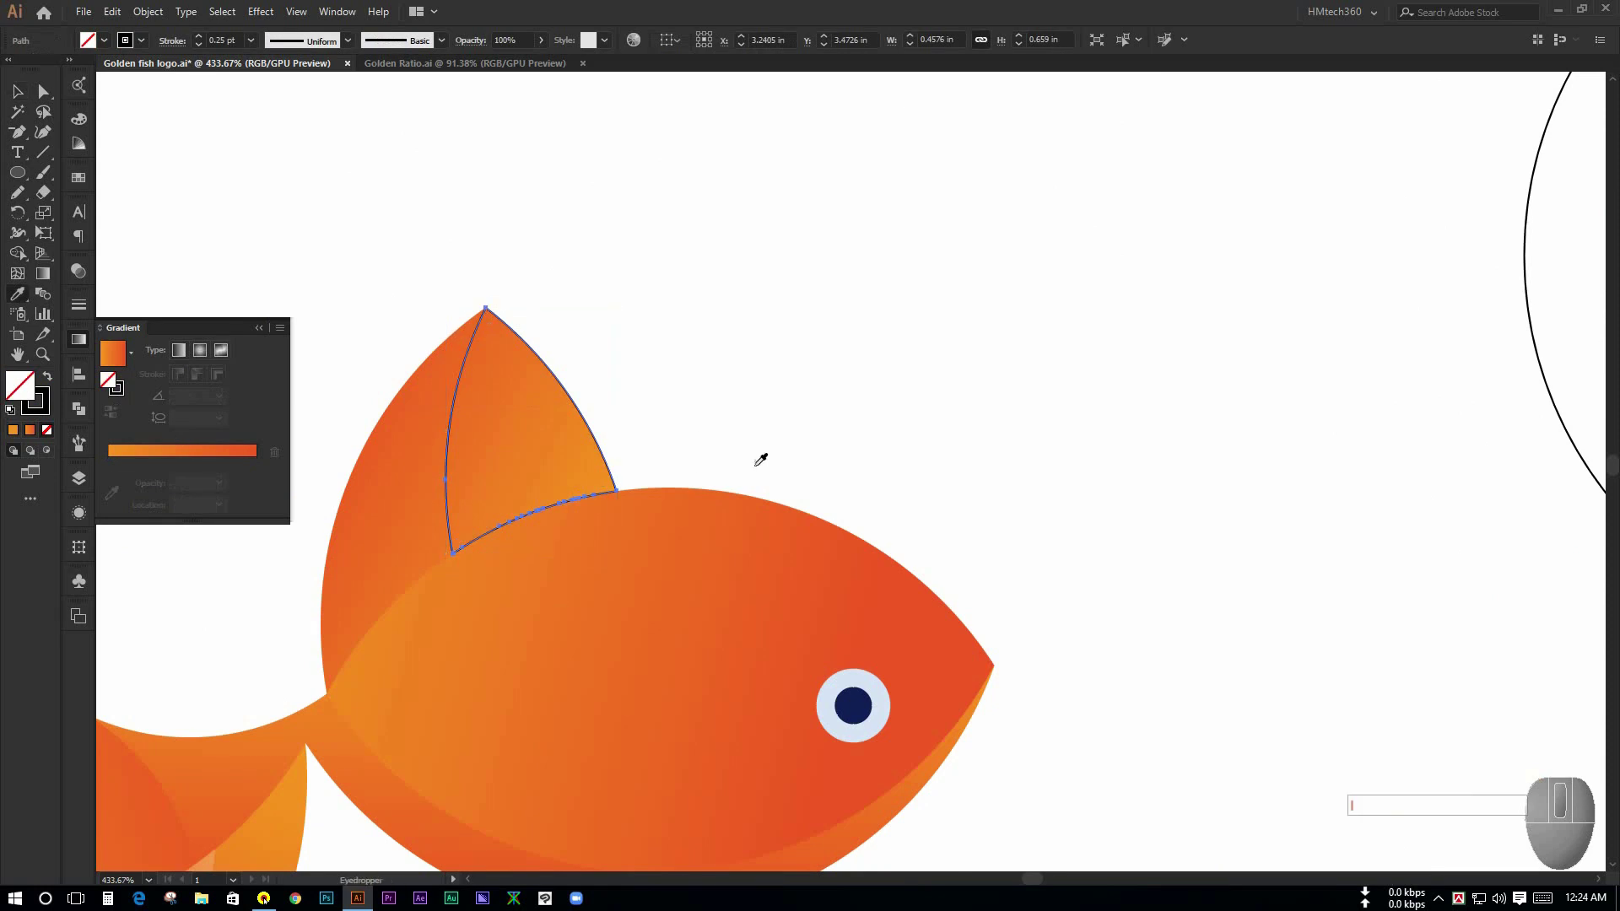
{"action": "left_click", "coordinate": [946, 444], "text": "ctrl+alt"}
{"action": "left_click", "coordinate": [247, 634]}
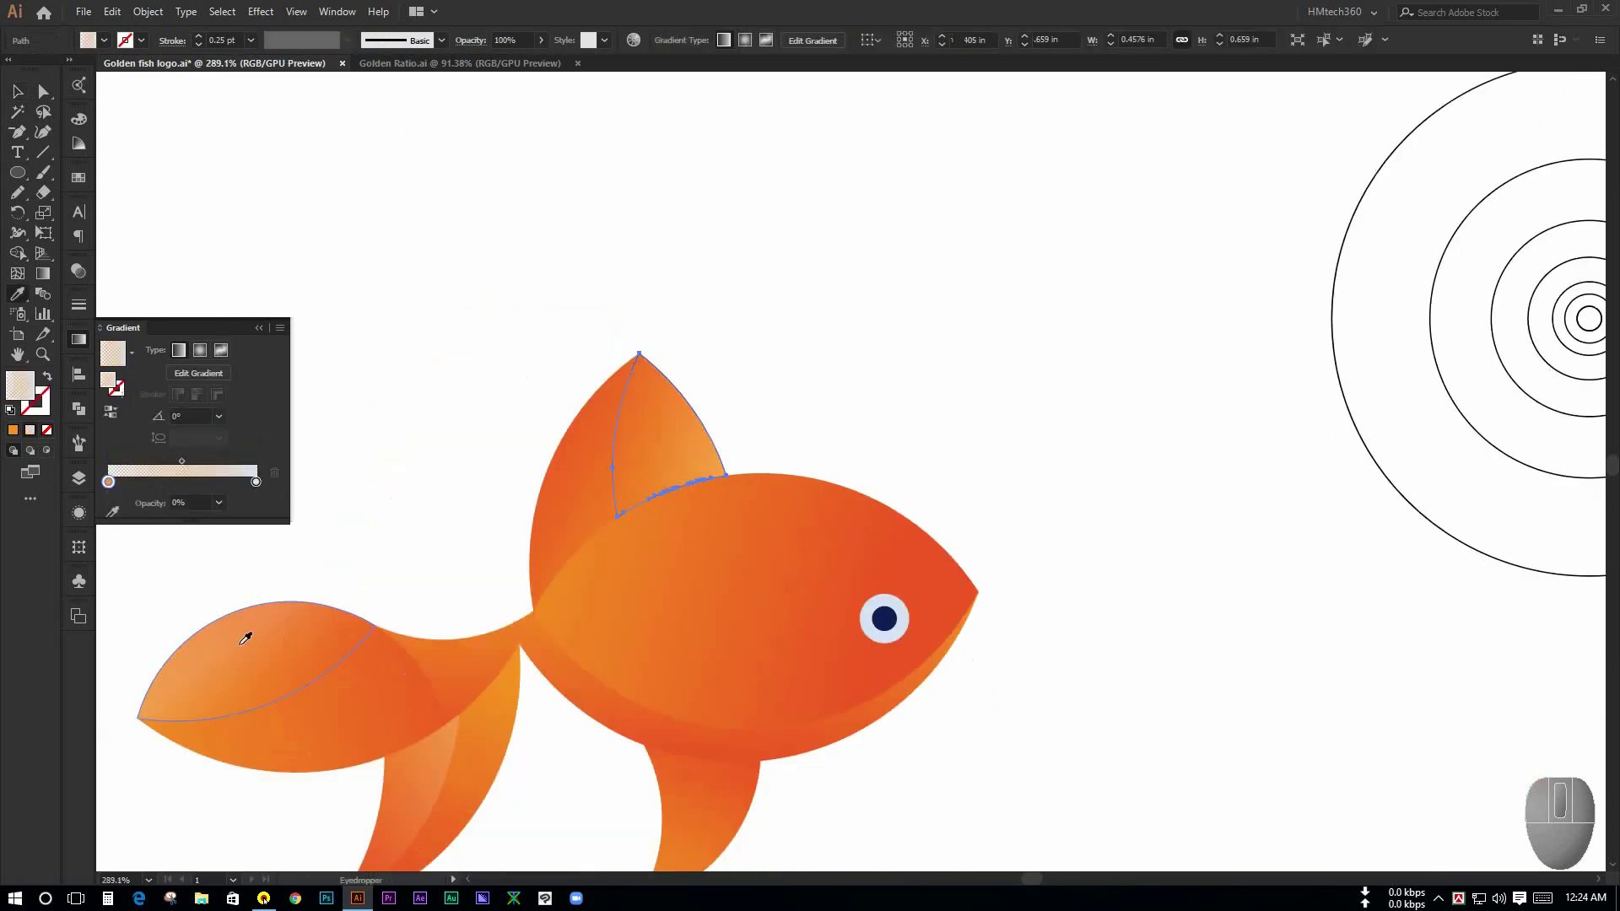
{"action": "left_click", "coordinate": [758, 448], "text": "ctrl"}
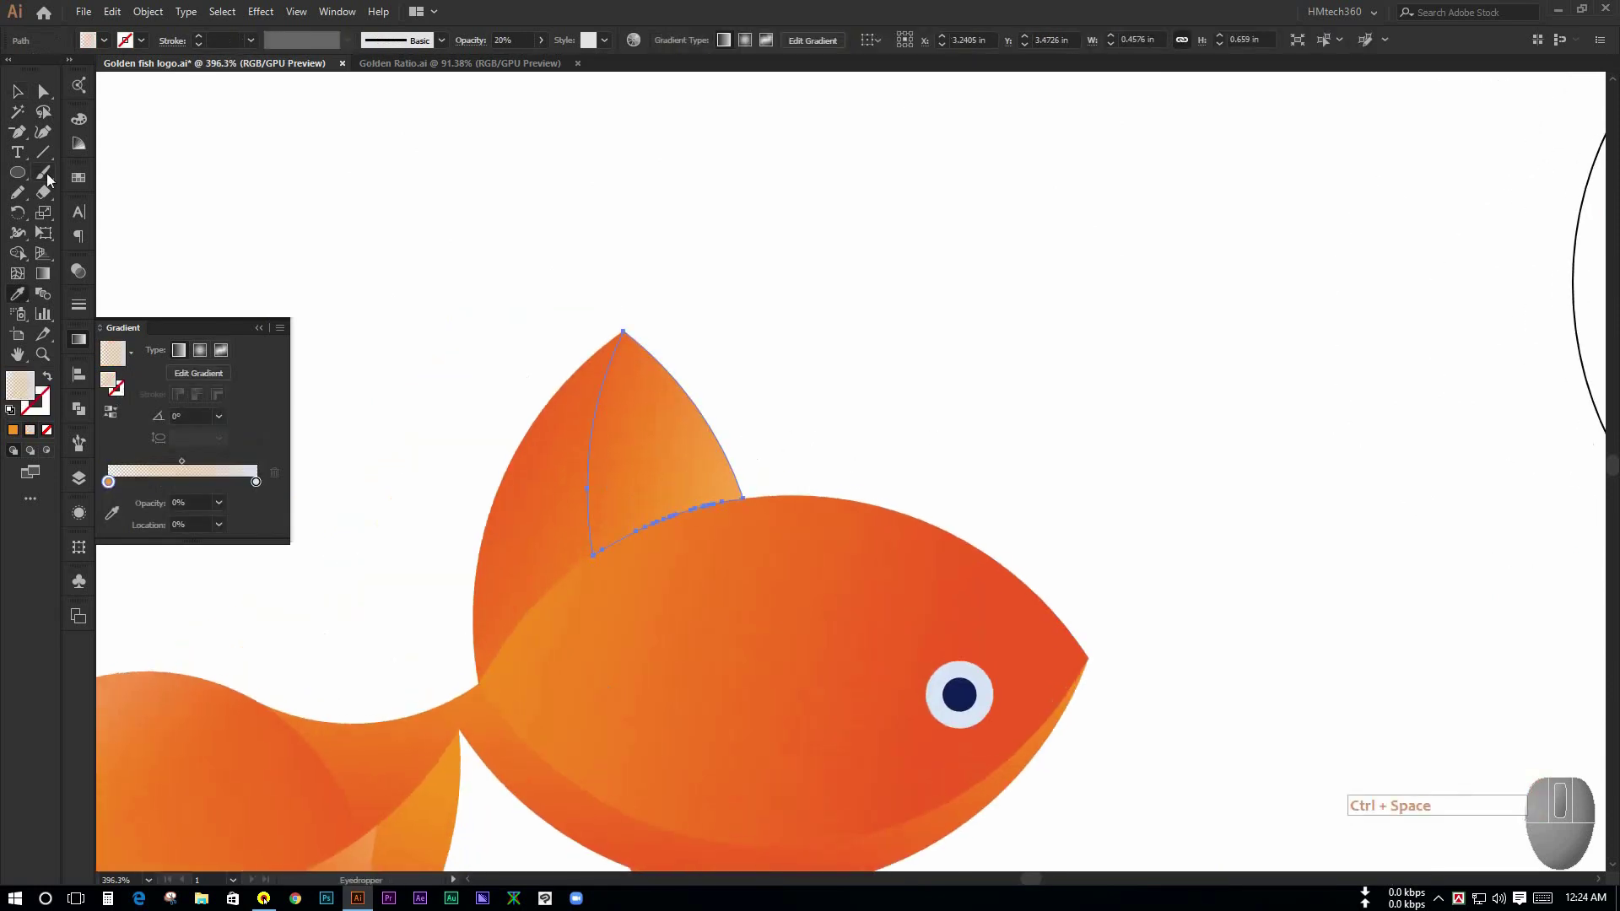
{"action": "left_click", "coordinate": [17, 90]}
{"action": "left_click", "coordinate": [1078, 351]}
{"action": "left_click", "coordinate": [1087, 349], "text": "ctrl+alt"}
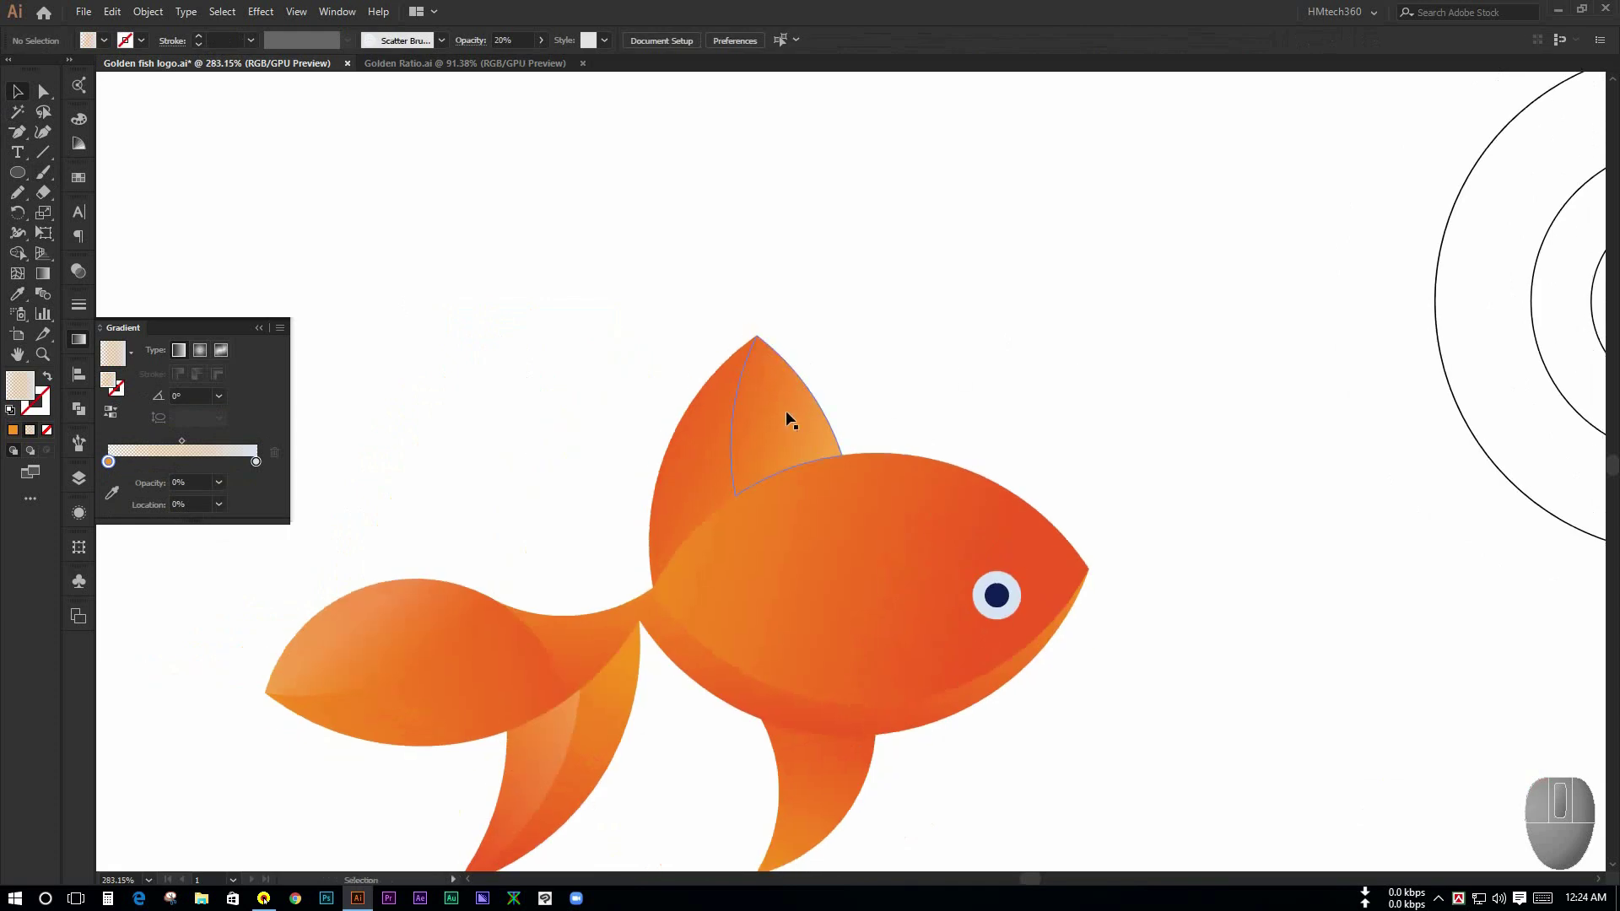
Step: Redirect the dorsal fin highlight's gradient to about 104.5° so its pale end lies at the fin's tip
{"action": "left_click_drag", "start_coordinate": [810, 423], "coordinate": [1094, 422]}
{"action": "left_click", "coordinate": [708, 523]}
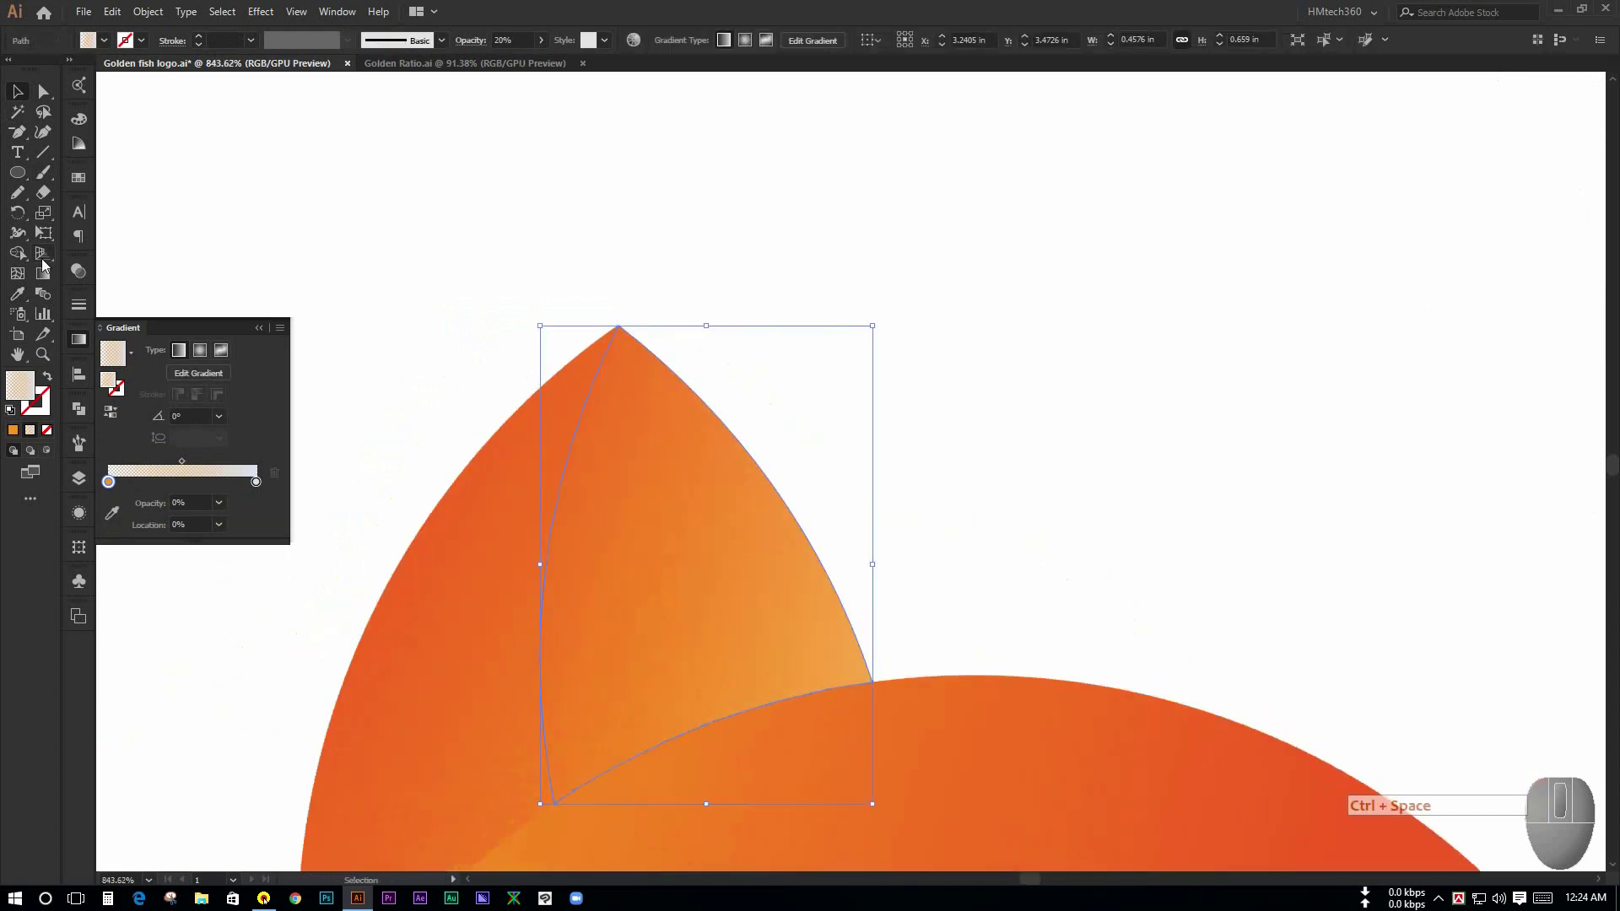
{"action": "left_click", "coordinate": [42, 274]}
{"action": "left_click_drag", "start_coordinate": [824, 462], "coordinate": [643, 557]}
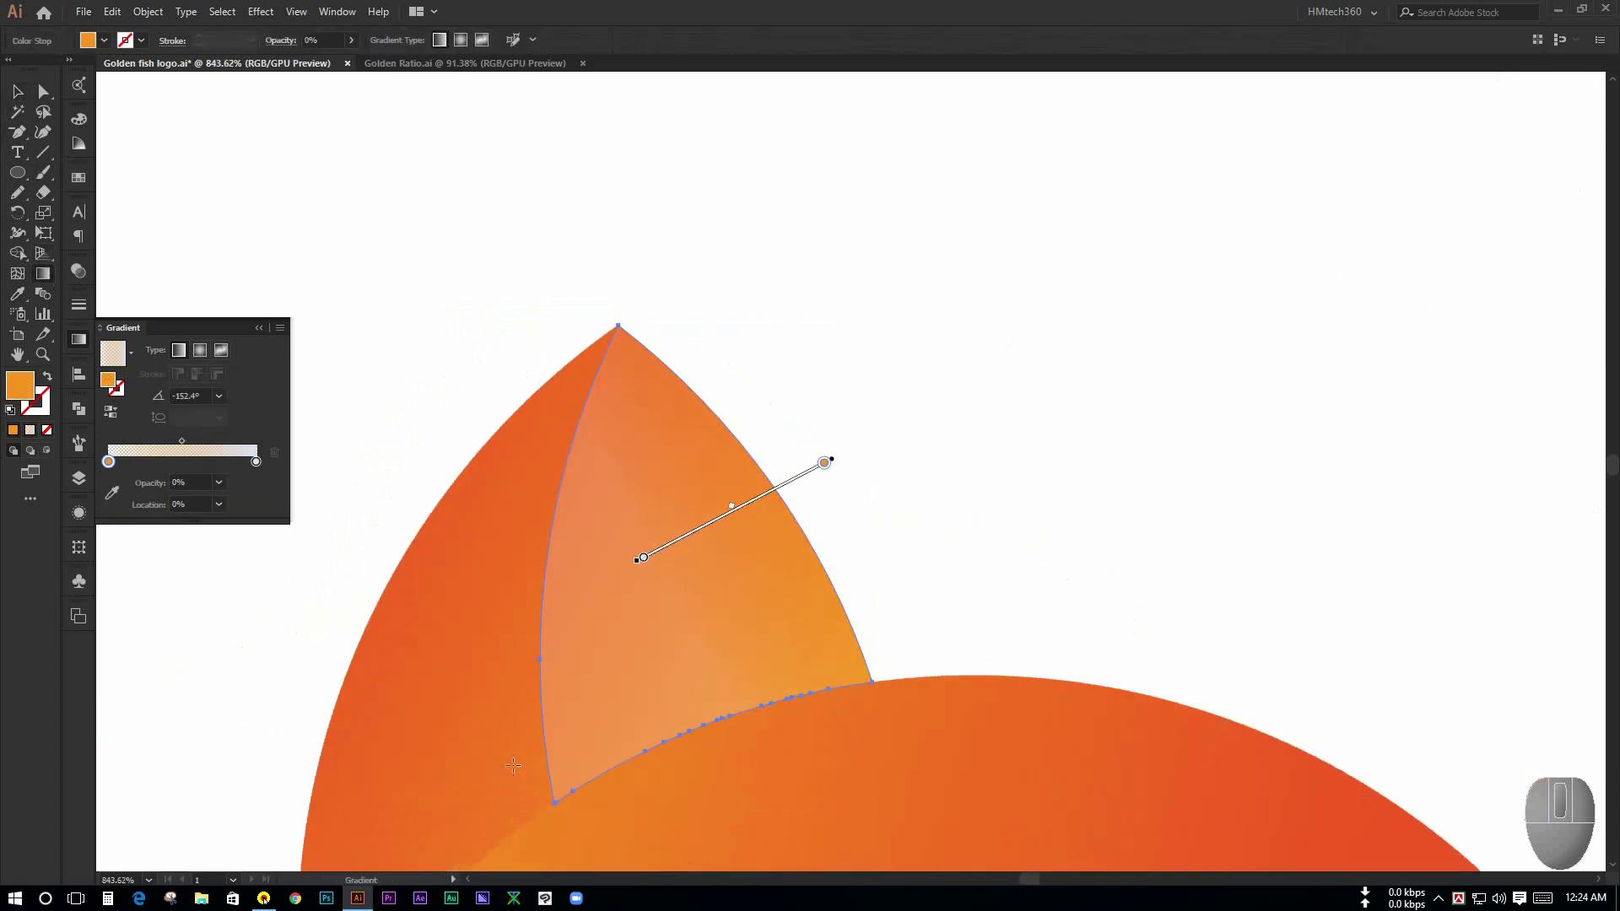
{"action": "left_click_drag", "start_coordinate": [509, 780], "coordinate": [802, 524]}
{"action": "mouse_move", "coordinate": [760, 344]}
{"action": "left_mouse_down"}
{"action": "mouse_move", "coordinate": [626, 777]}
{"action": "mouse_move", "coordinate": [703, 310]}
{"action": "left_mouse_up"}
{"action": "left_click_drag", "start_coordinate": [1134, 472], "coordinate": [979, 371]}
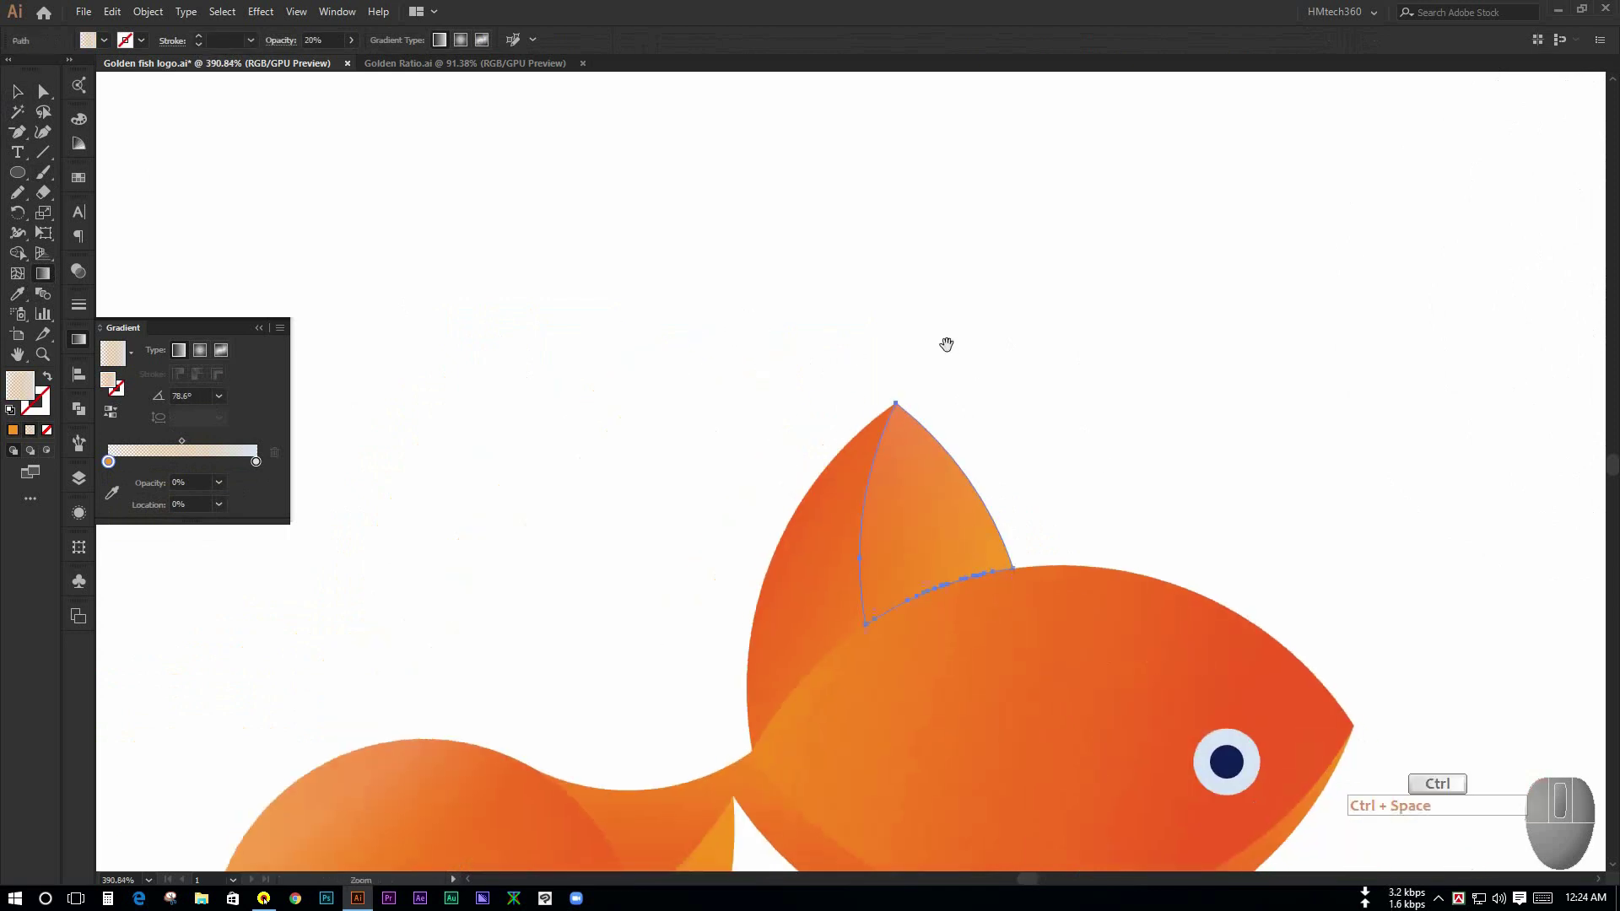
{"action": "mouse_move", "coordinate": [980, 600]}
{"action": "left_mouse_down"}
{"action": "mouse_move", "coordinate": [922, 412]}
{"action": "mouse_move", "coordinate": [937, 437]}
{"action": "left_mouse_up"}
{"action": "left_click", "coordinate": [17, 92]}
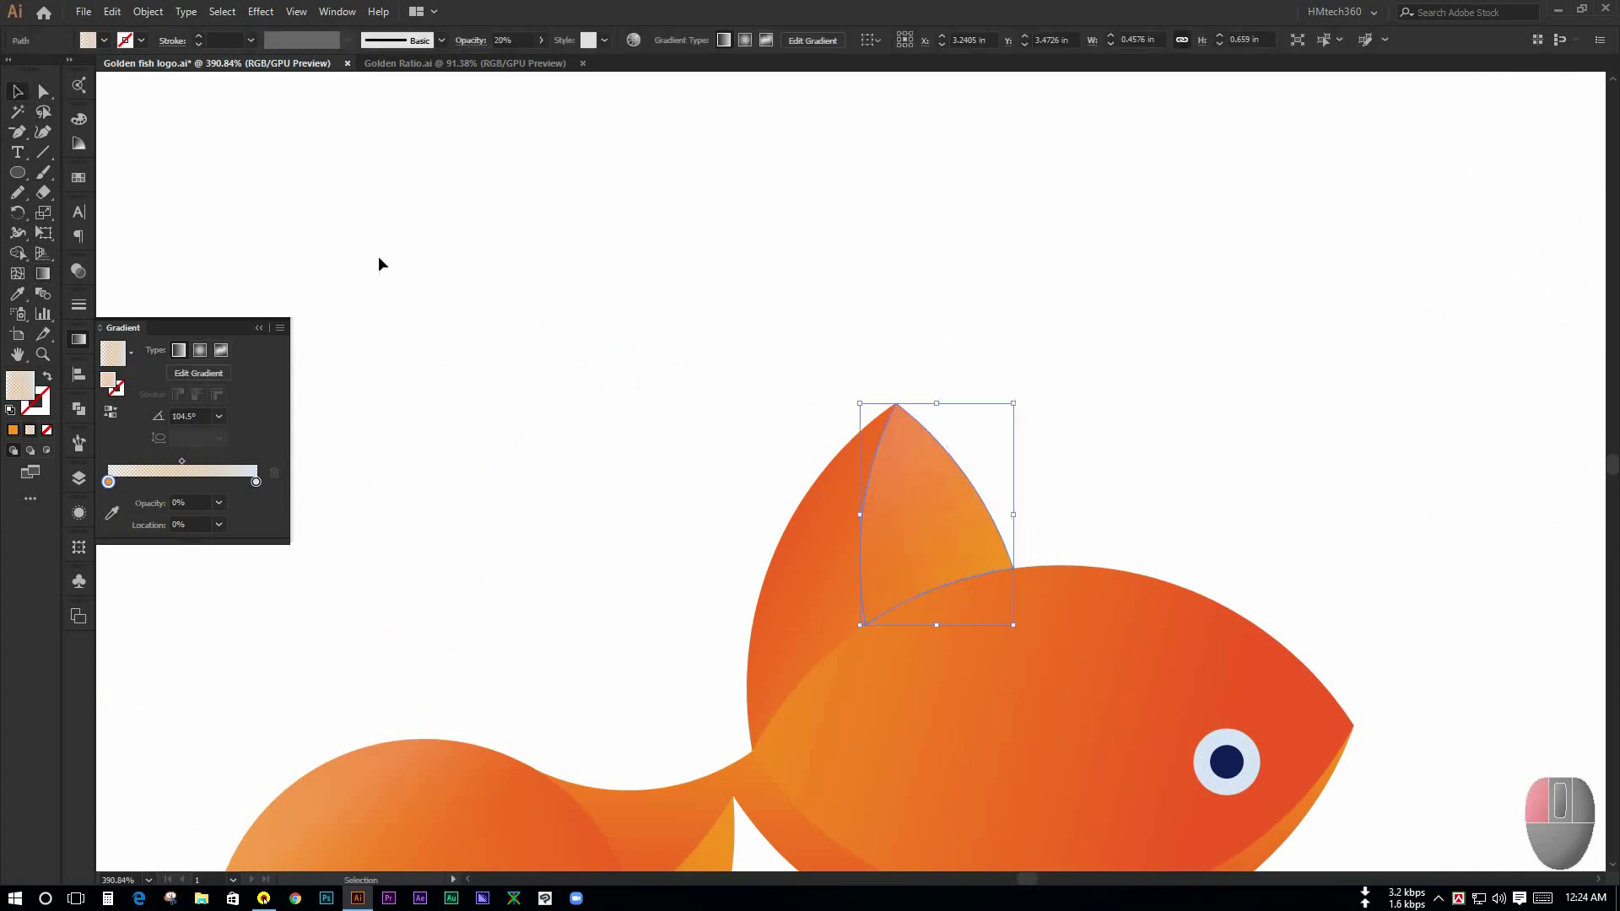
{"action": "left_click", "coordinate": [380, 261]}
{"action": "left_click_drag", "start_coordinate": [943, 351], "coordinate": [777, 283]}
{"action": "left_click_drag", "start_coordinate": [1151, 365], "coordinate": [902, 296]}
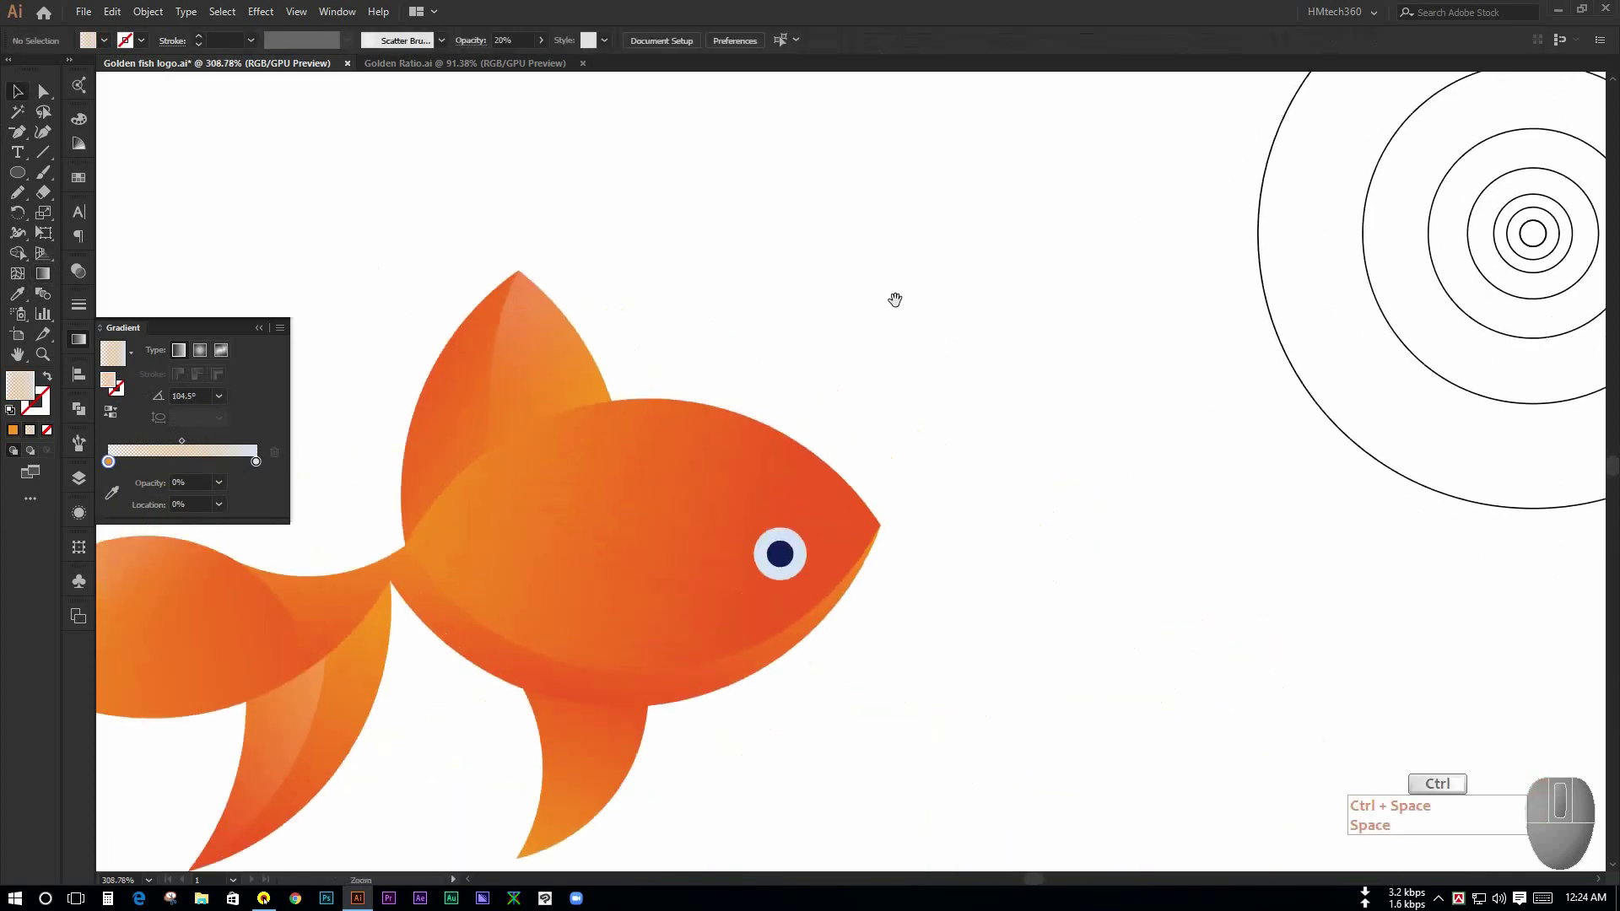
{"action": "left_click_drag", "start_coordinate": [929, 470], "coordinate": [1021, 389]}
{"action": "left_click_drag", "start_coordinate": [876, 644], "coordinate": [846, 672]}
{"action": "key", "text": "ctrl+z"}
{"action": "left_click", "coordinate": [964, 643]}
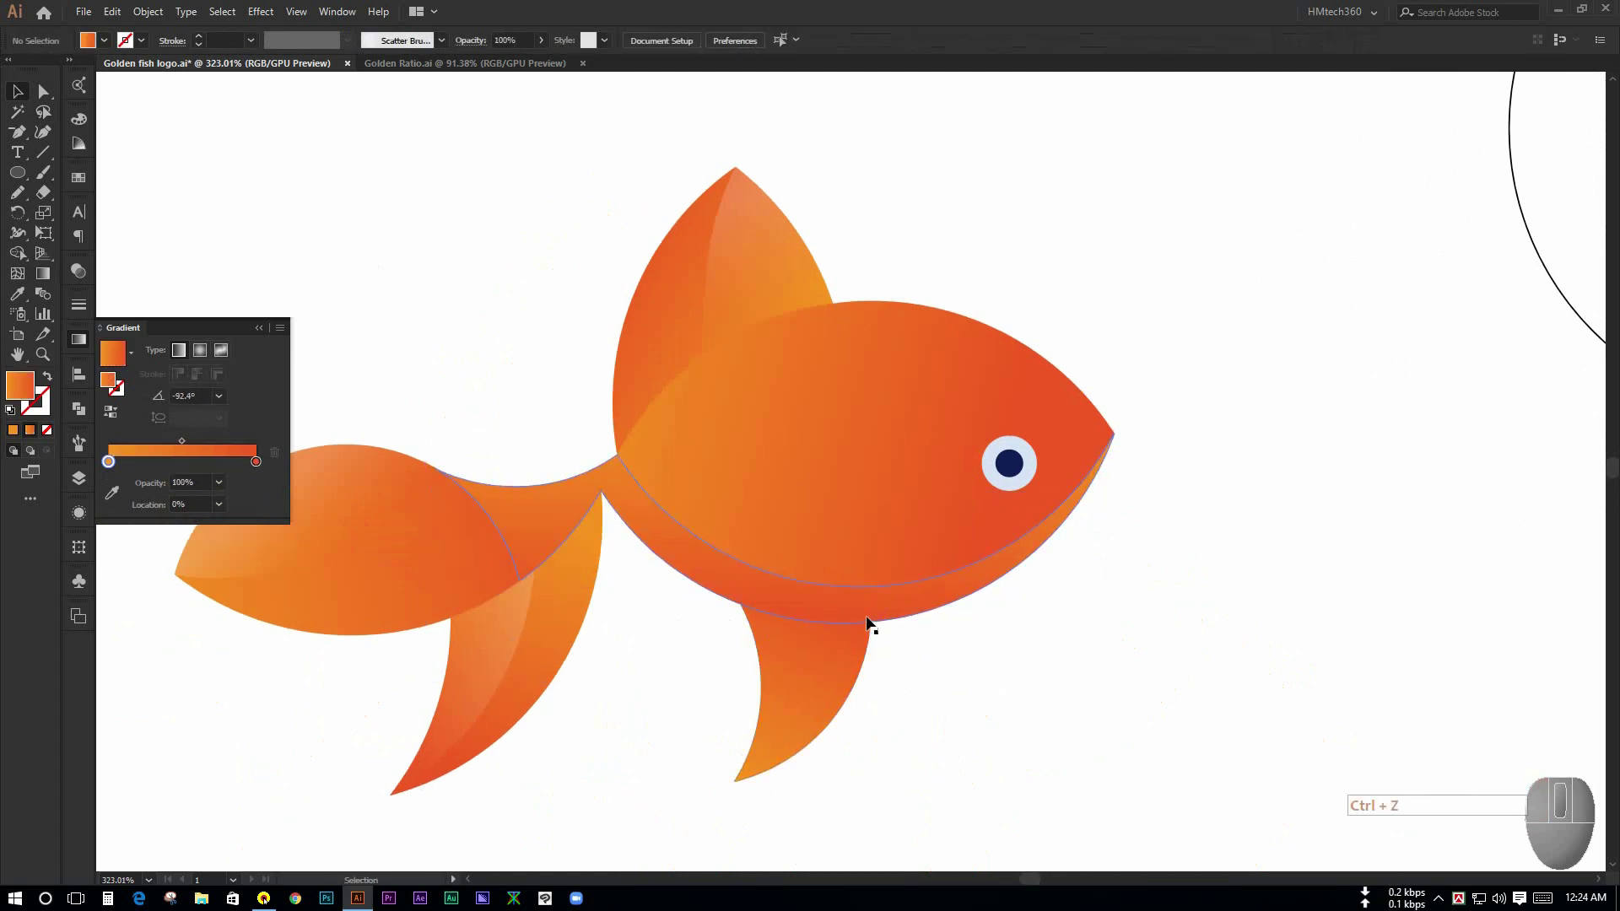
{"action": "left_click", "coordinate": [869, 614]}
{"action": "left_click", "coordinate": [990, 677]}
{"action": "left_click_drag", "start_coordinate": [1012, 692], "coordinate": [859, 631]}
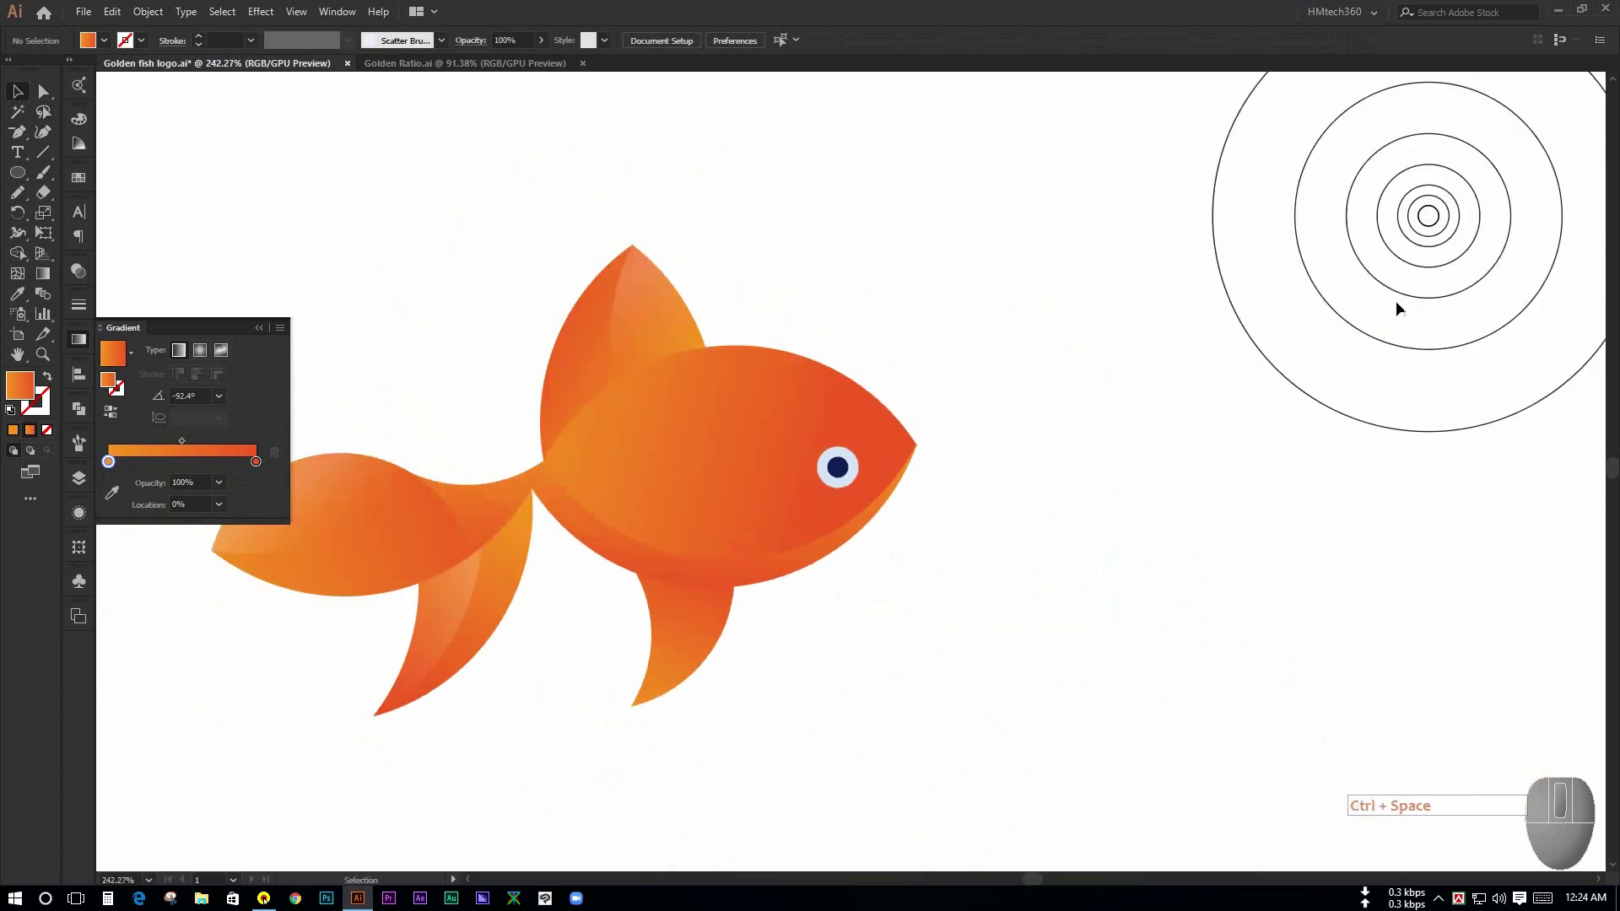
Step: Place a copy of the second-largest golden ratio circle over the lower belly fin, its edge passing exactly through the fin's tip
{"action": "left_click_drag", "start_coordinate": [1391, 348], "coordinate": [520, 725]}
{"action": "left_click_drag", "start_coordinate": [812, 643], "coordinate": [1078, 650]}
{"action": "left_click_drag", "start_coordinate": [688, 708], "coordinate": [1078, 460]}
{"action": "left_click_drag", "start_coordinate": [716, 676], "coordinate": [1008, 688]}
{"action": "left_click_drag", "start_coordinate": [504, 424], "coordinate": [488, 413]}
Step: Remove the part of the copied circle outside the belly fin with the Shape Builder tool
{"action": "left_click", "coordinate": [926, 500], "text": "ctrl"}
{"action": "left_click_drag", "start_coordinate": [927, 499], "coordinate": [650, 392]}
{"action": "left_click_drag", "start_coordinate": [746, 304], "coordinate": [1122, 496]}
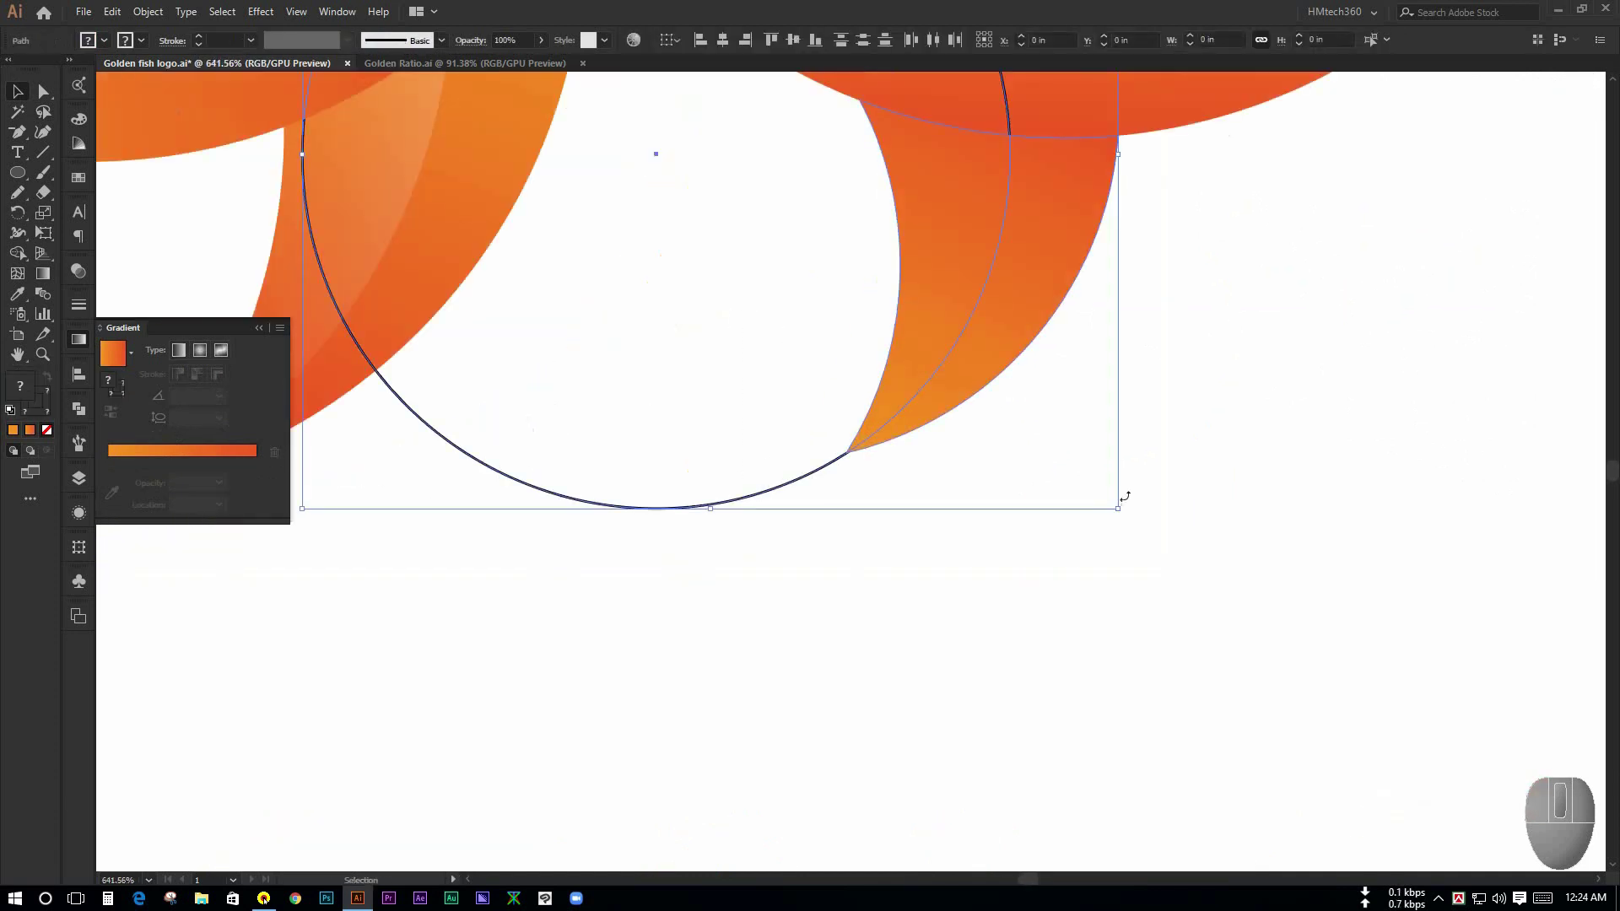
{"action": "left_click", "coordinate": [17, 256]}
{"action": "left_click", "coordinate": [507, 405], "text": "alt"}
{"action": "left_click_drag", "start_coordinate": [822, 387], "coordinate": [790, 589]}
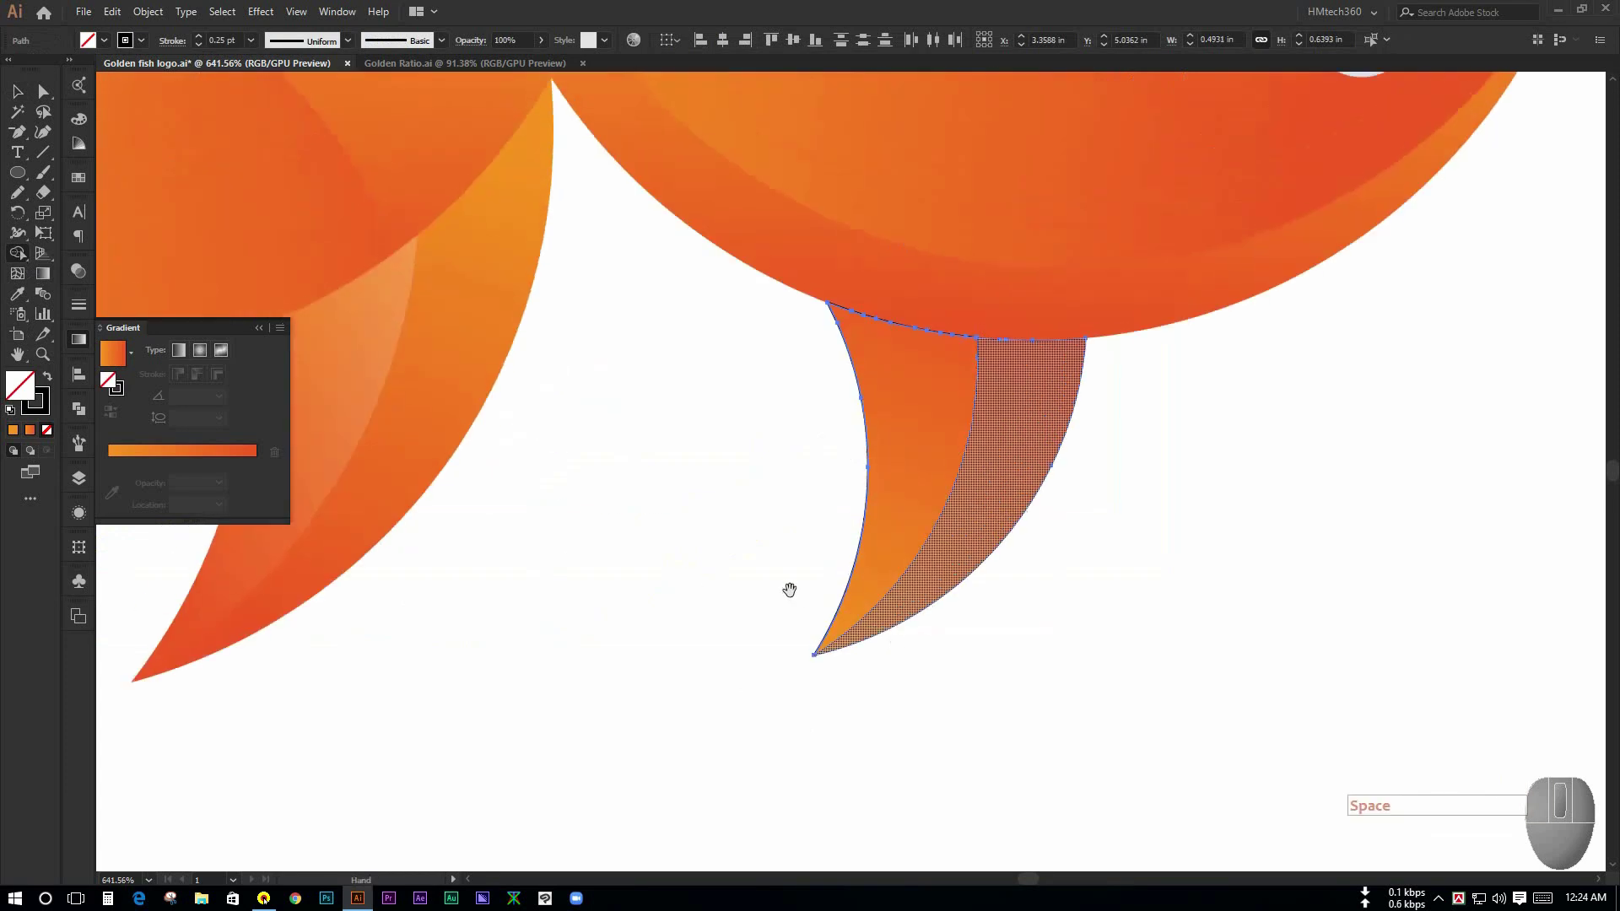
Step: Lock the gradient-filled base shape of the belly fin and select the circle remnant over it
{"action": "left_click", "coordinate": [21, 95]}
{"action": "left_click", "coordinate": [764, 468]}
{"action": "left_click", "coordinate": [919, 427]}
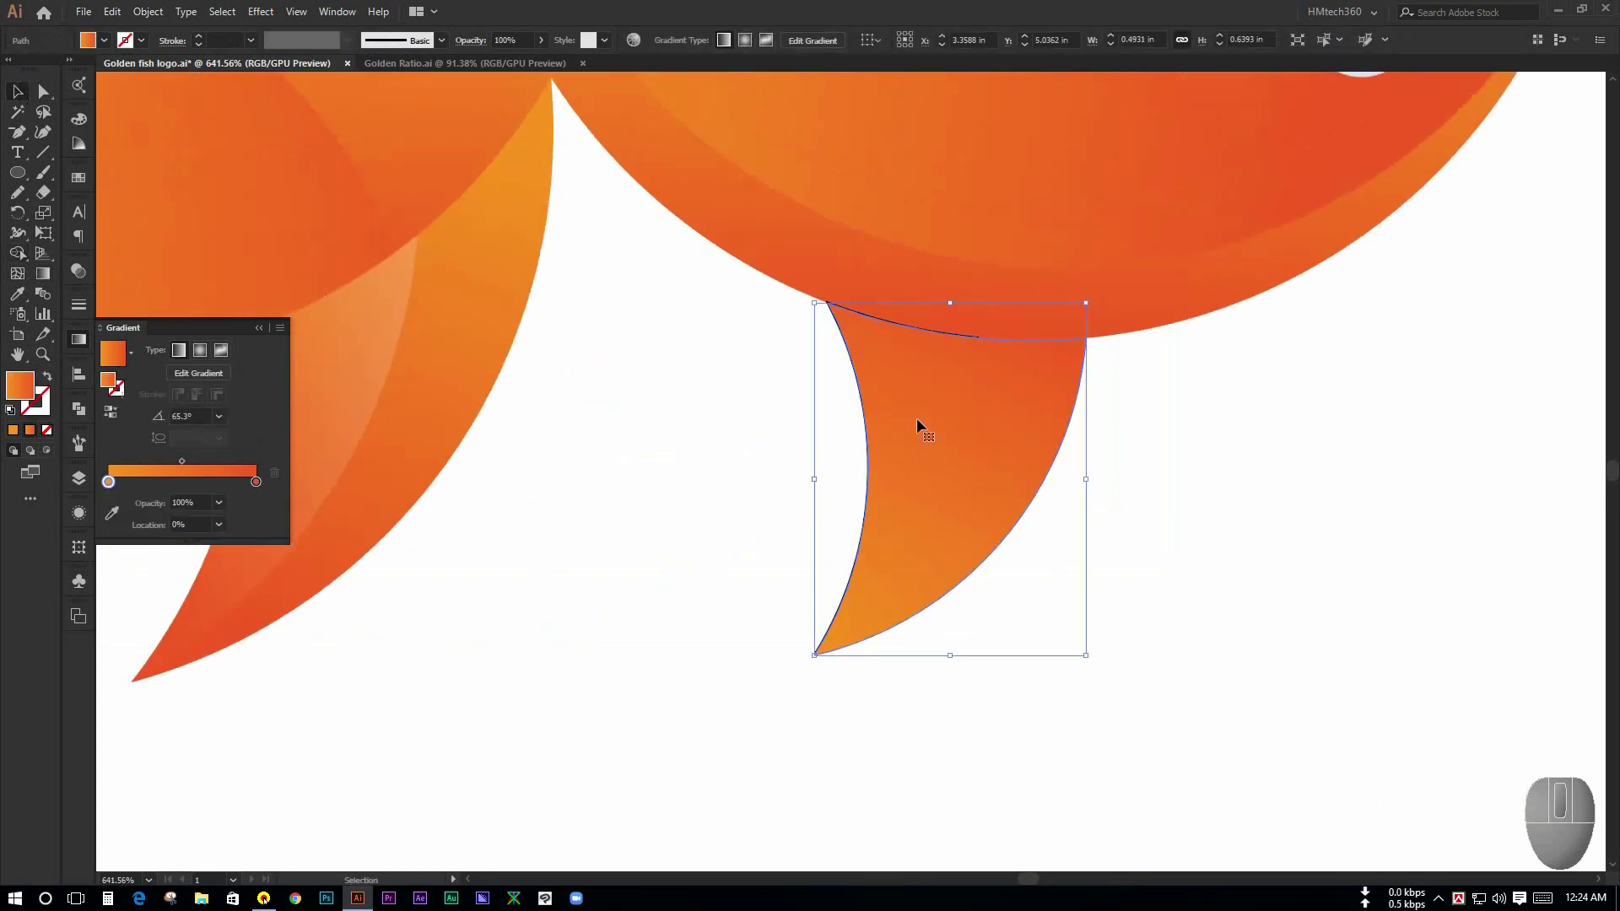
{"action": "key", "text": "ctrl+2"}
{"action": "left_click", "coordinate": [971, 475]}
Step: Apply the lower tail lobe highlight's semi-transparent gradient to the circle remnant in the belly fin
{"action": "key", "text": "i"}
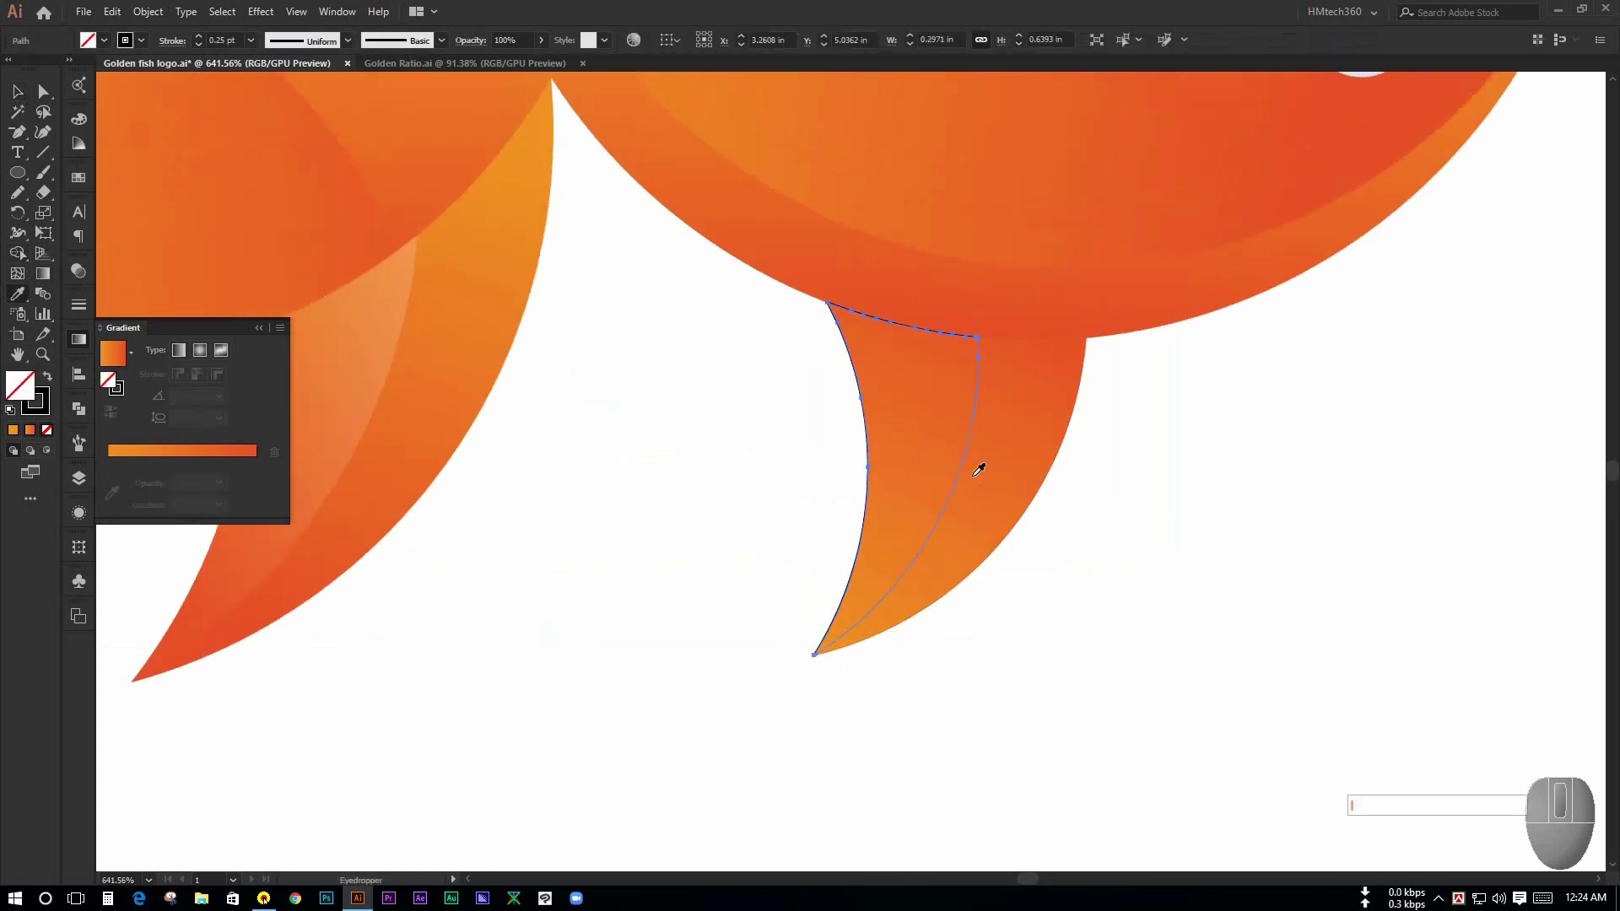
{"action": "left_click", "coordinate": [340, 366]}
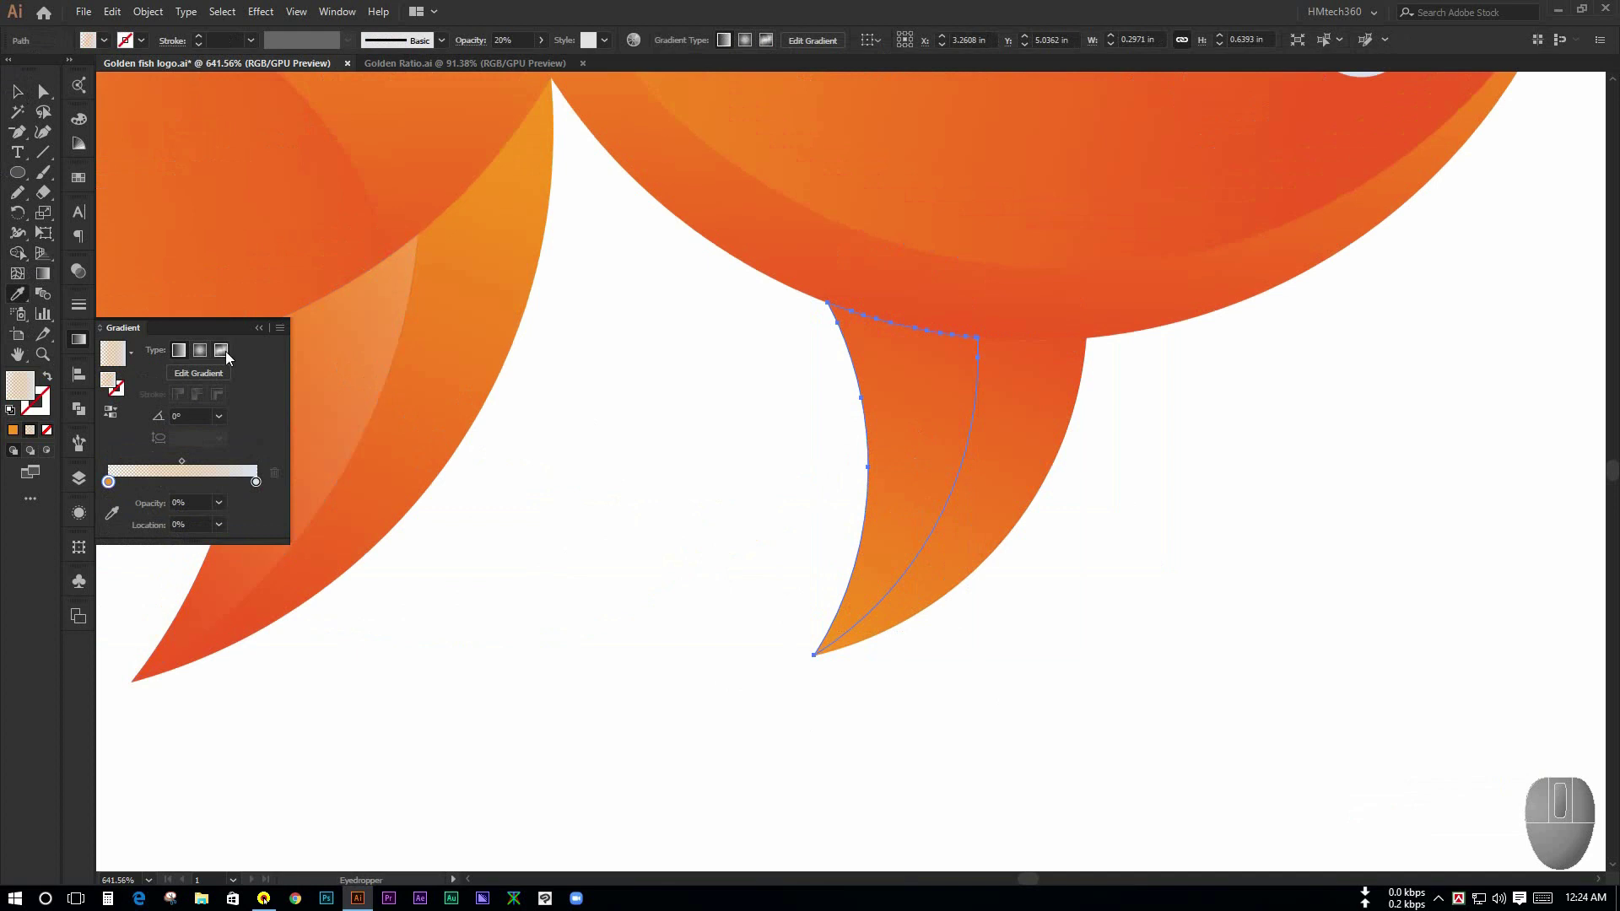
{"action": "left_click", "coordinate": [17, 91]}
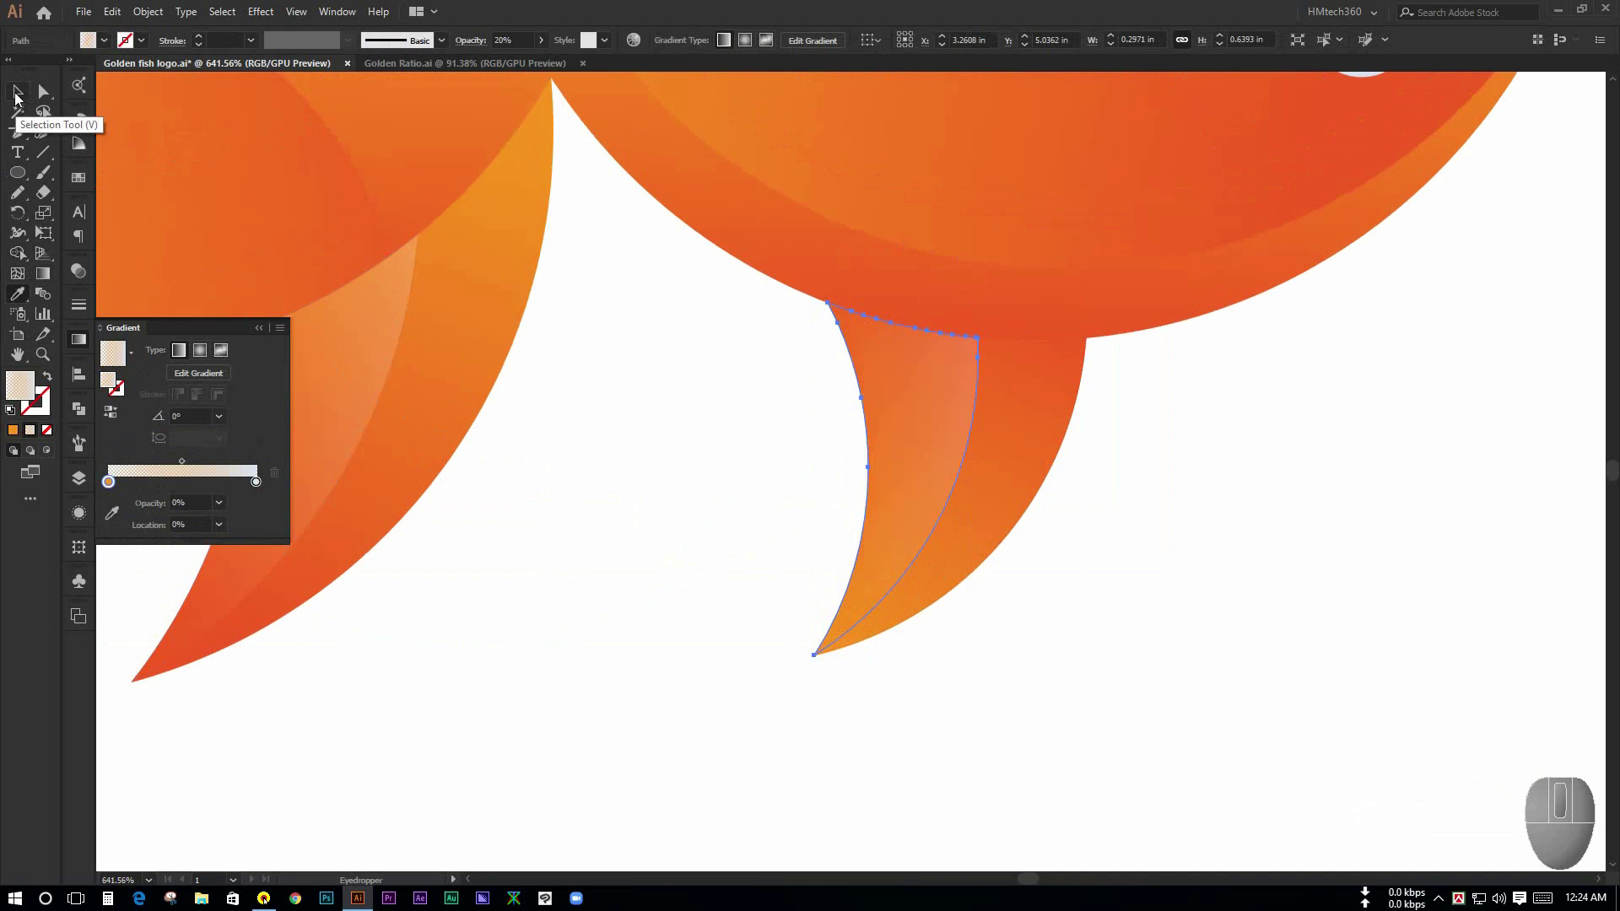
{"action": "left_click", "coordinate": [719, 616]}
Step: Redirect the belly fin highlight's gradient to run from the body down to the fin's tip, with the pale end at the tip
{"action": "left_click_drag", "start_coordinate": [1125, 631], "coordinate": [962, 614]}
{"action": "left_click_drag", "start_coordinate": [1218, 612], "coordinate": [1058, 647]}
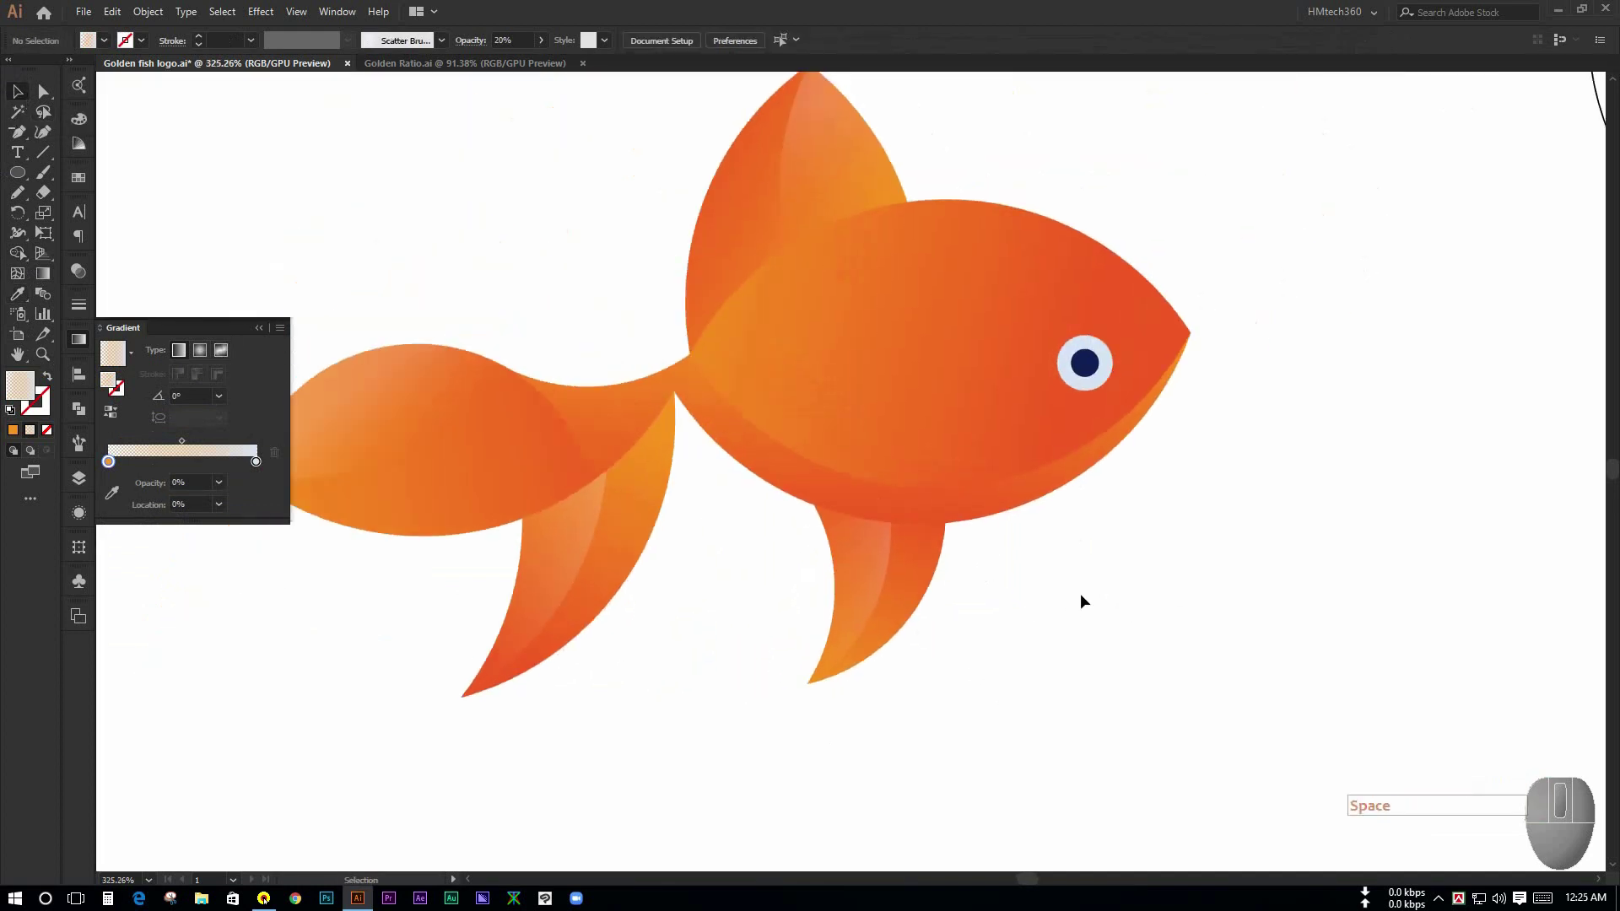
{"action": "left_click_drag", "start_coordinate": [1123, 582], "coordinate": [891, 570]}
{"action": "left_click_drag", "start_coordinate": [885, 589], "coordinate": [1097, 608]}
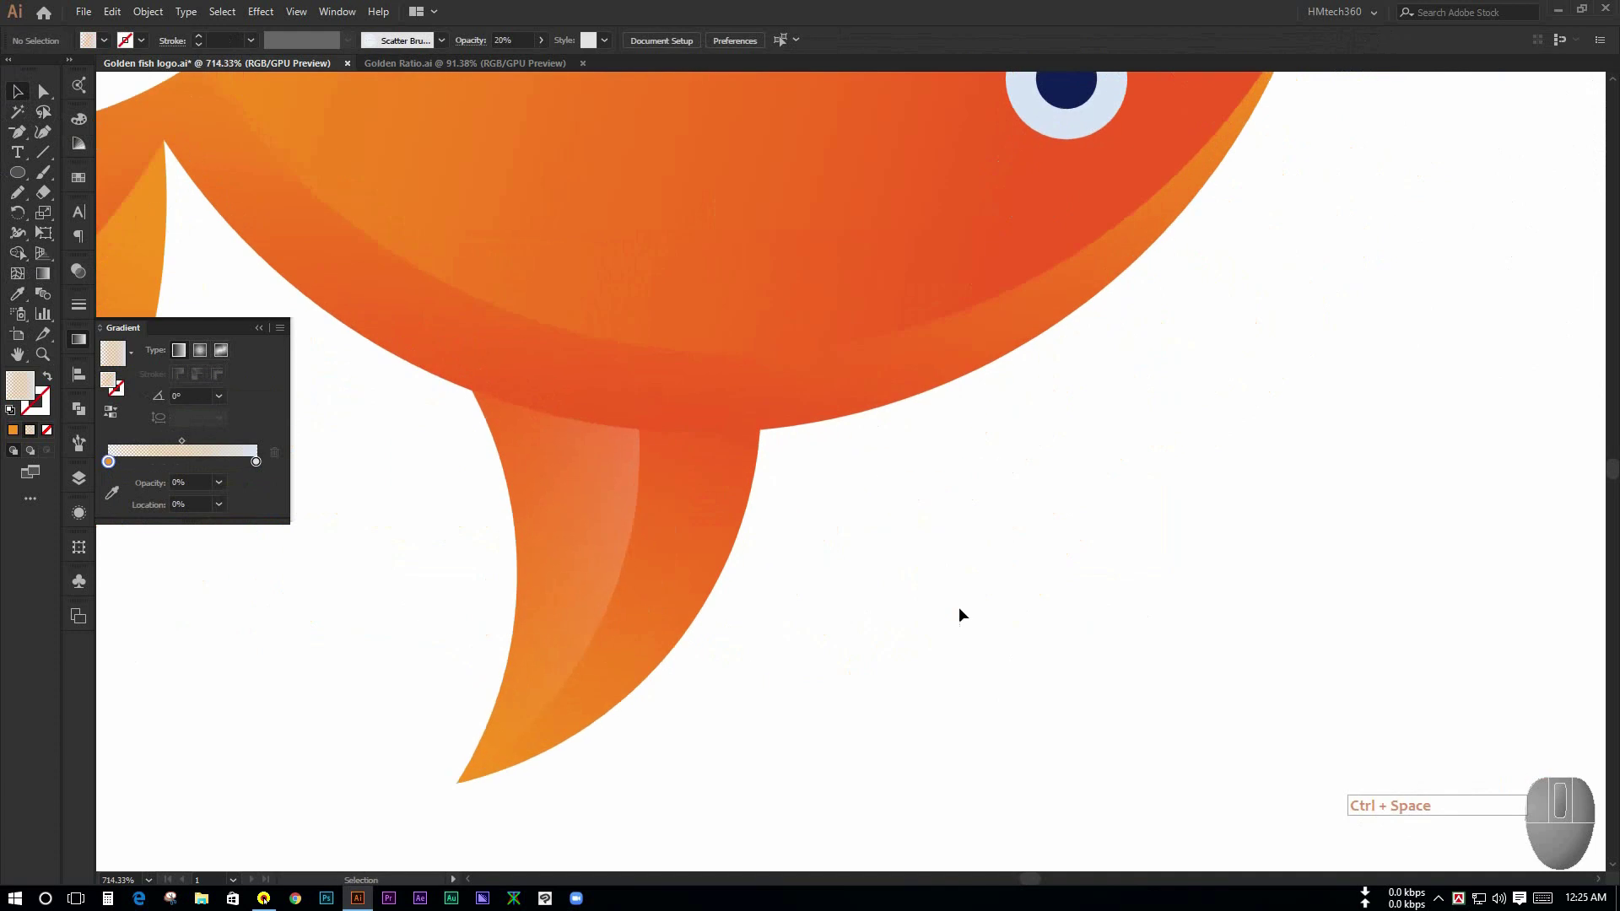
{"action": "left_click", "coordinate": [573, 540]}
{"action": "left_click", "coordinate": [43, 273]}
{"action": "left_click_drag", "start_coordinate": [646, 467], "coordinate": [785, 359]}
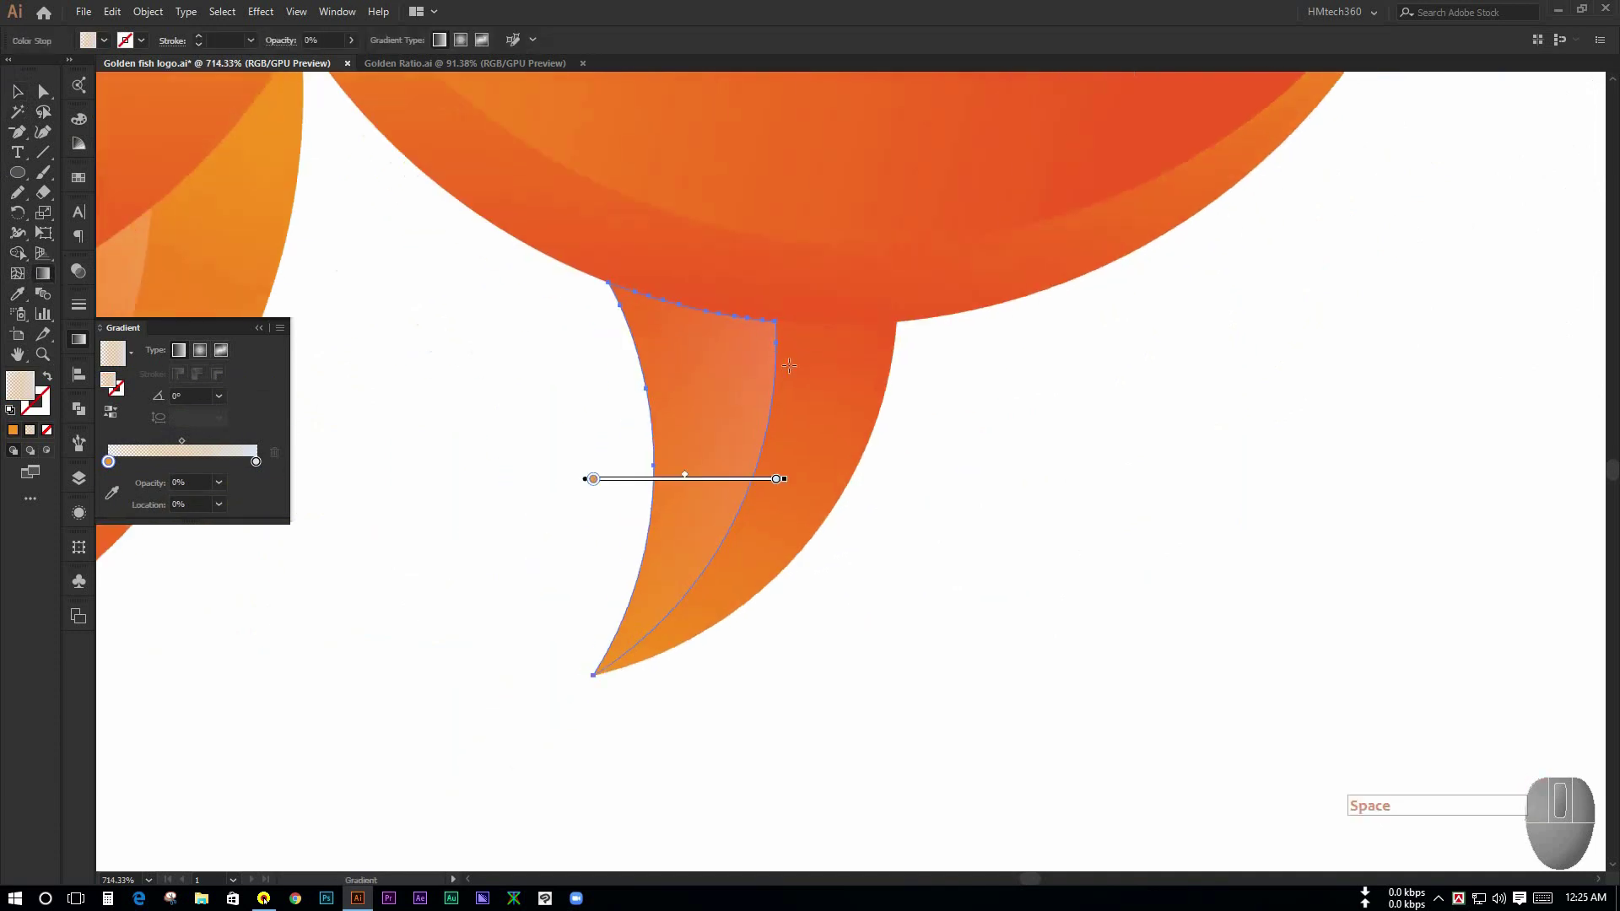
{"action": "mouse_move", "coordinate": [759, 305]}
{"action": "left_mouse_down"}
{"action": "mouse_move", "coordinate": [755, 482]}
{"action": "mouse_move", "coordinate": [709, 675]}
{"action": "left_mouse_up"}
{"action": "left_click", "coordinate": [18, 91]}
{"action": "left_click", "coordinate": [508, 395]}
{"action": "left_click_drag", "start_coordinate": [1227, 532], "coordinate": [650, 489]}
{"action": "left_click", "coordinate": [712, 667]}
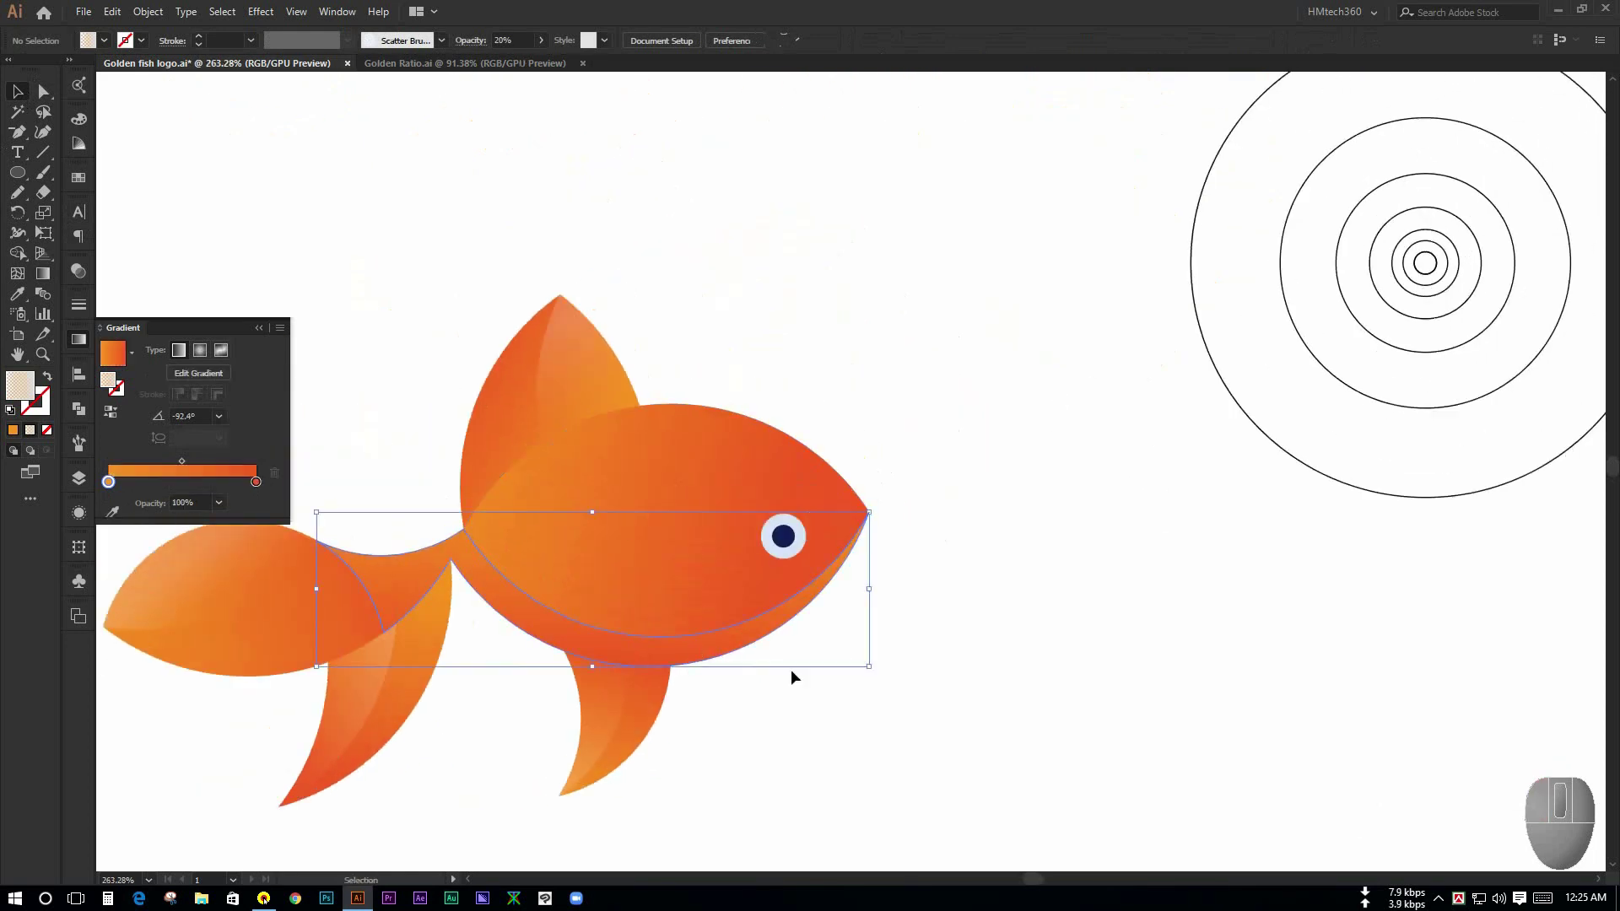
{"action": "left_click_drag", "start_coordinate": [758, 715], "coordinate": [966, 651]}
{"action": "left_click_drag", "start_coordinate": [835, 564], "coordinate": [830, 666]}
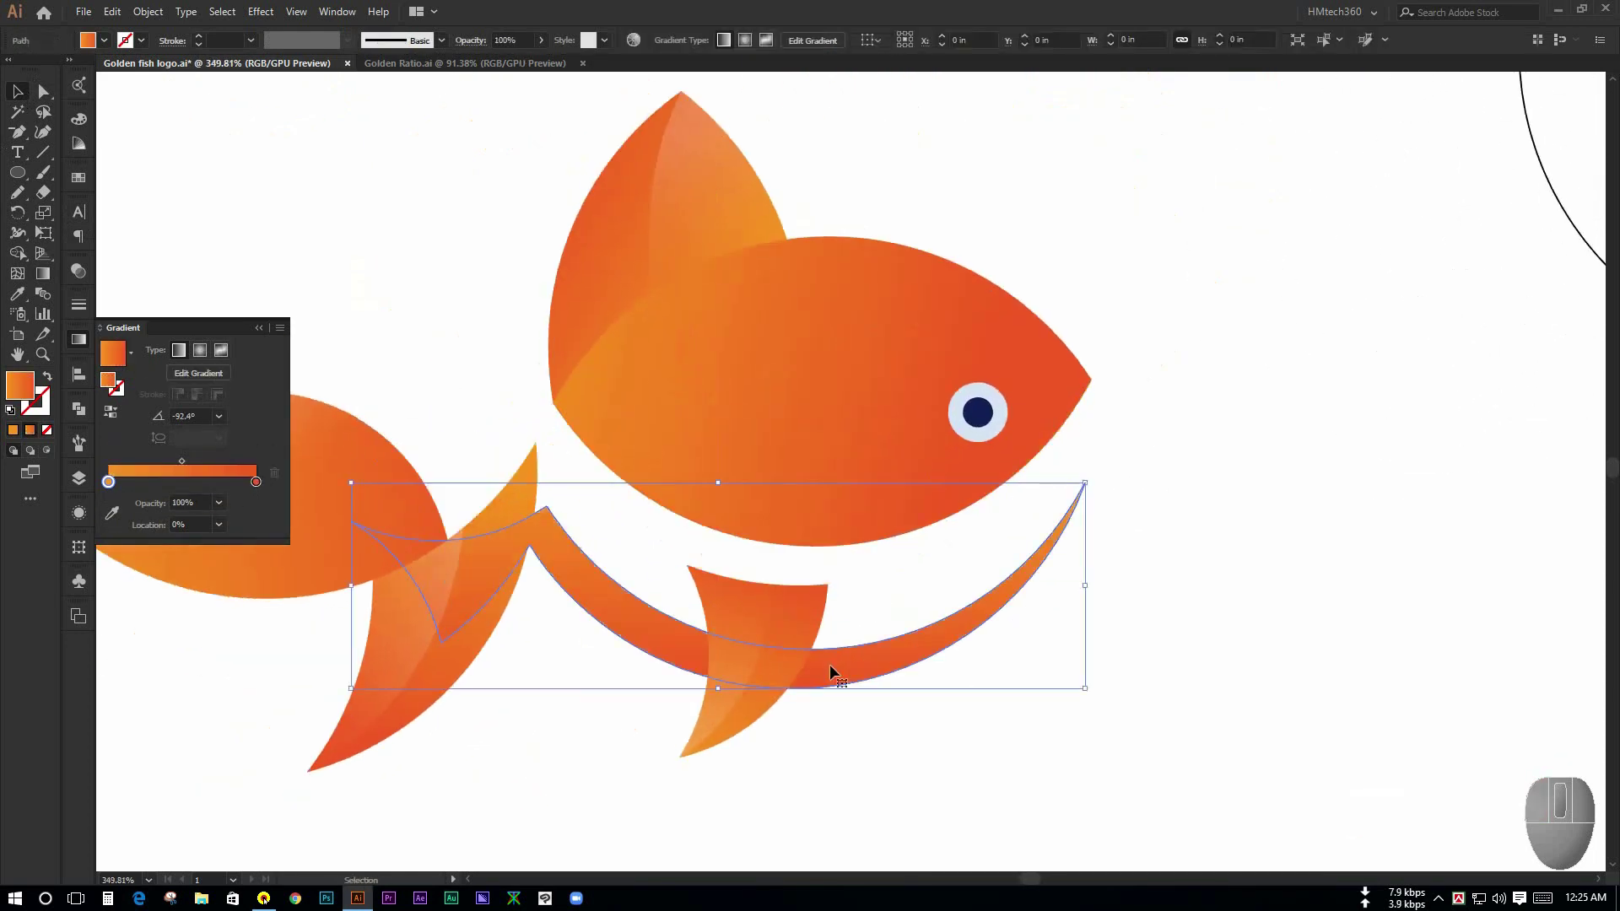
{"action": "key", "text": "ctrl+z"}
Step: Duplicate the curved belly and tail-joint shape in place and apply the belly fin highlight's semi-transparent gradient to the copy
{"action": "left_click", "coordinate": [854, 557]}
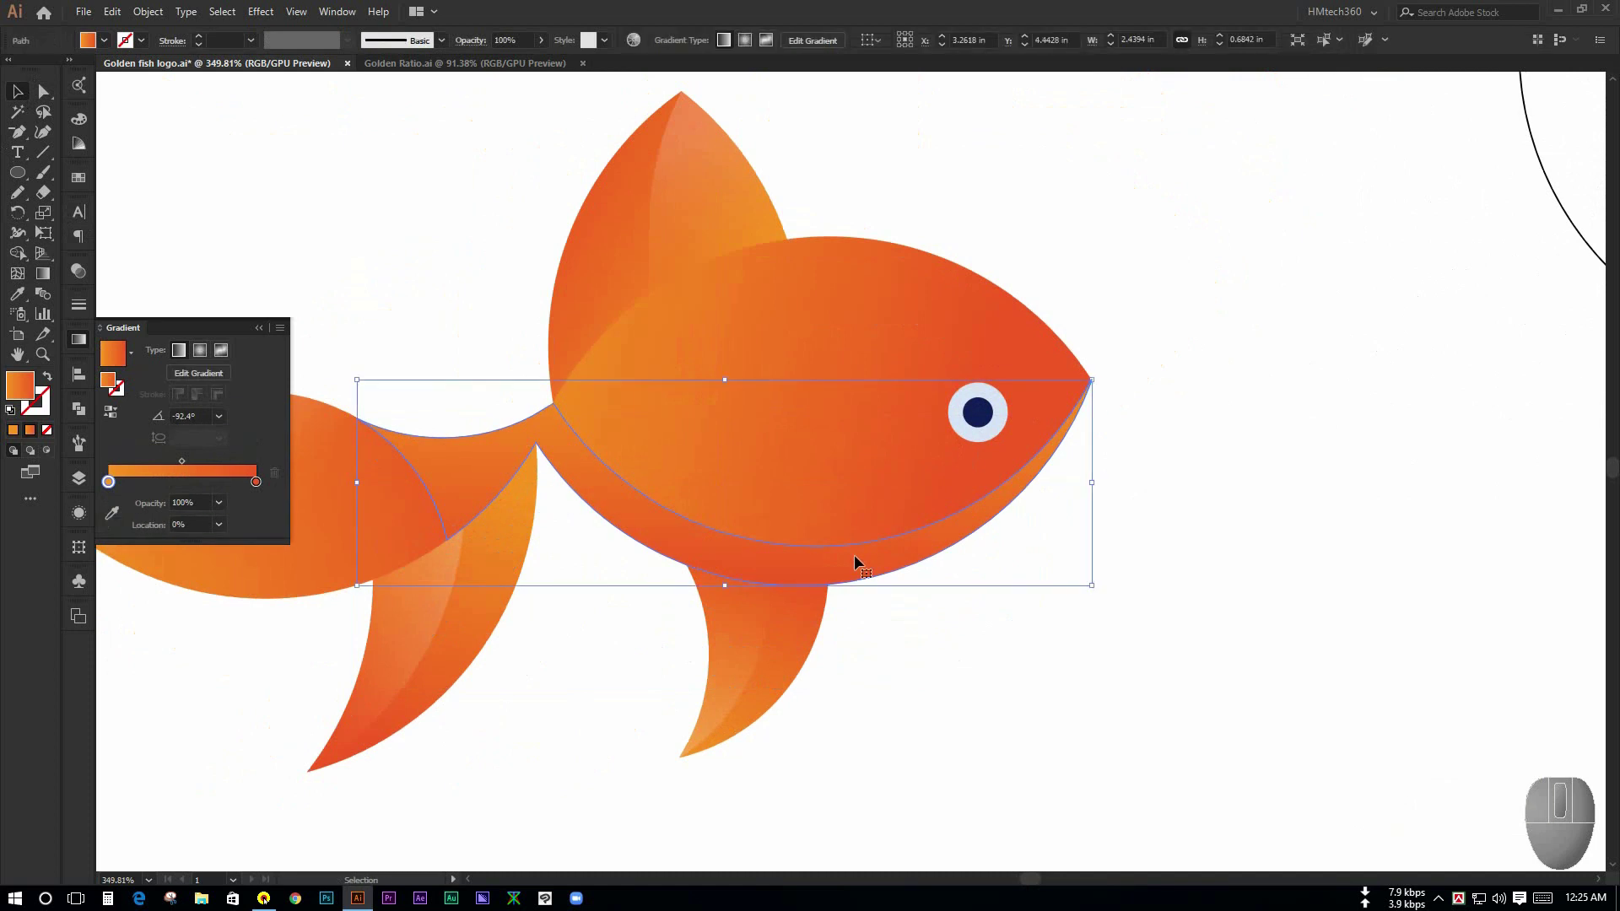
{"action": "key", "text": "ctrl"}
{"action": "key", "text": "ctrl+c"}
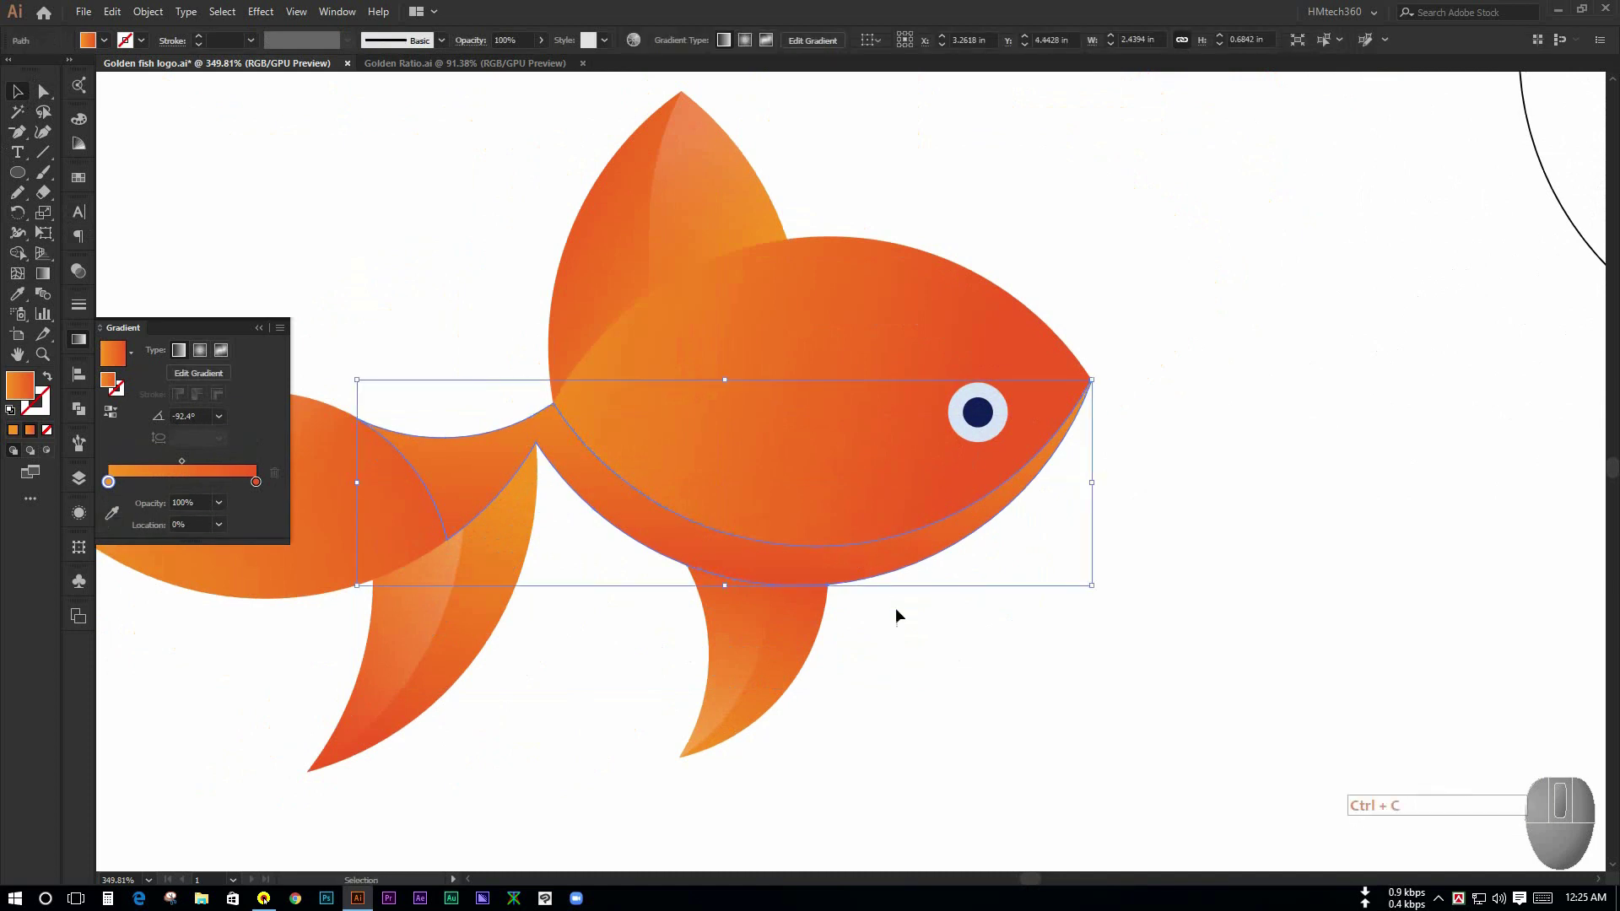
{"action": "key", "text": "ctrl+f"}
{"action": "key", "text": "i"}
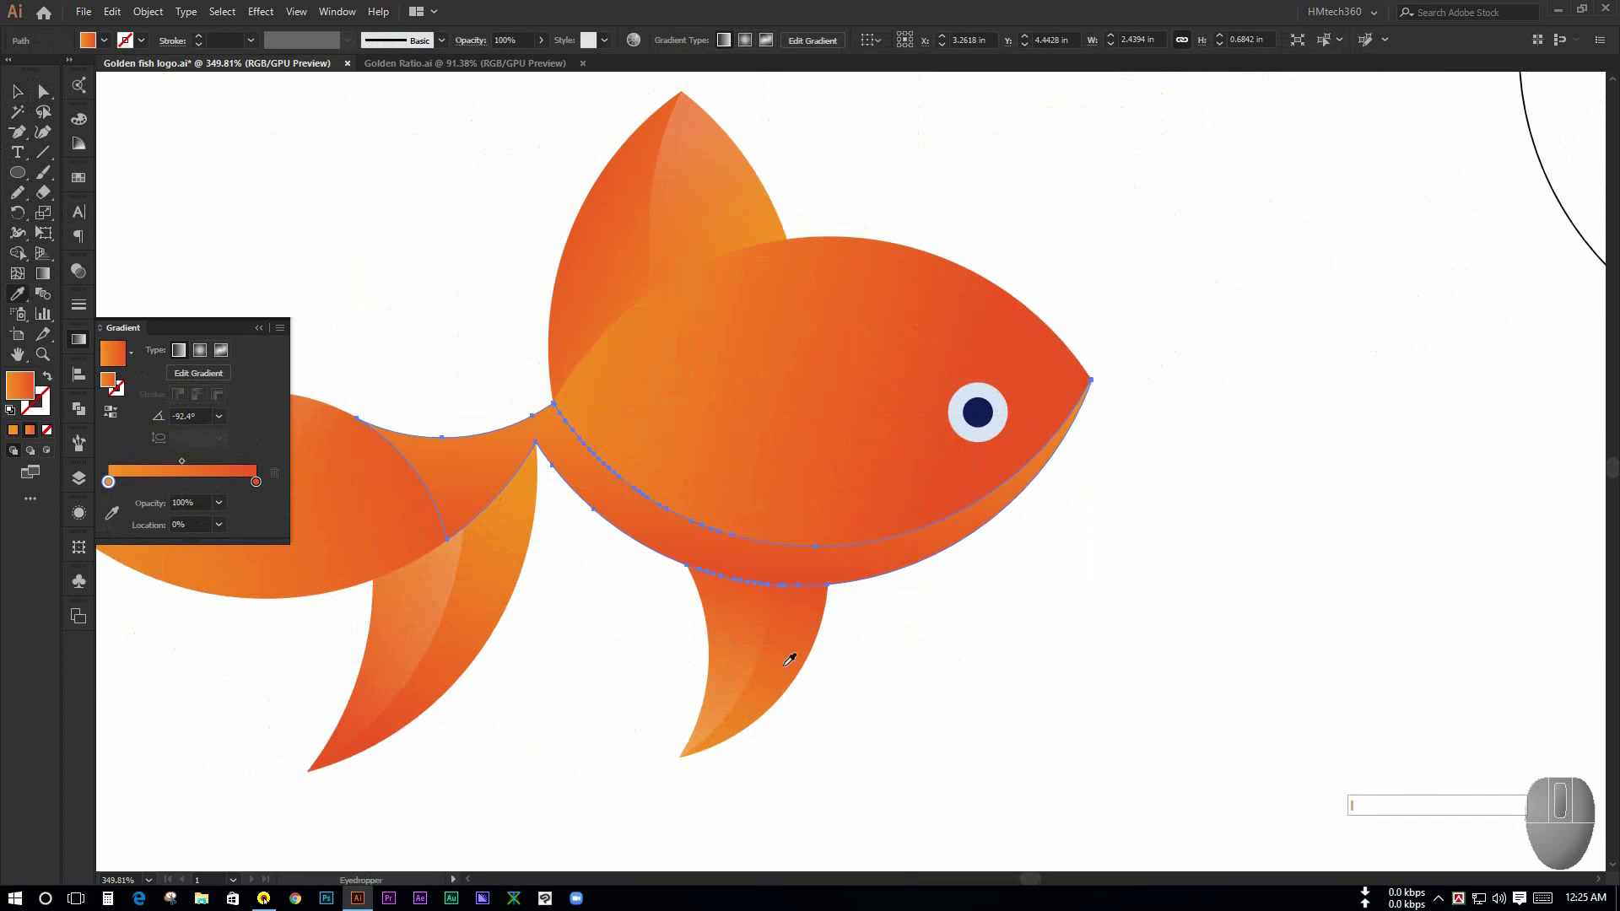
{"action": "left_click", "coordinate": [737, 645]}
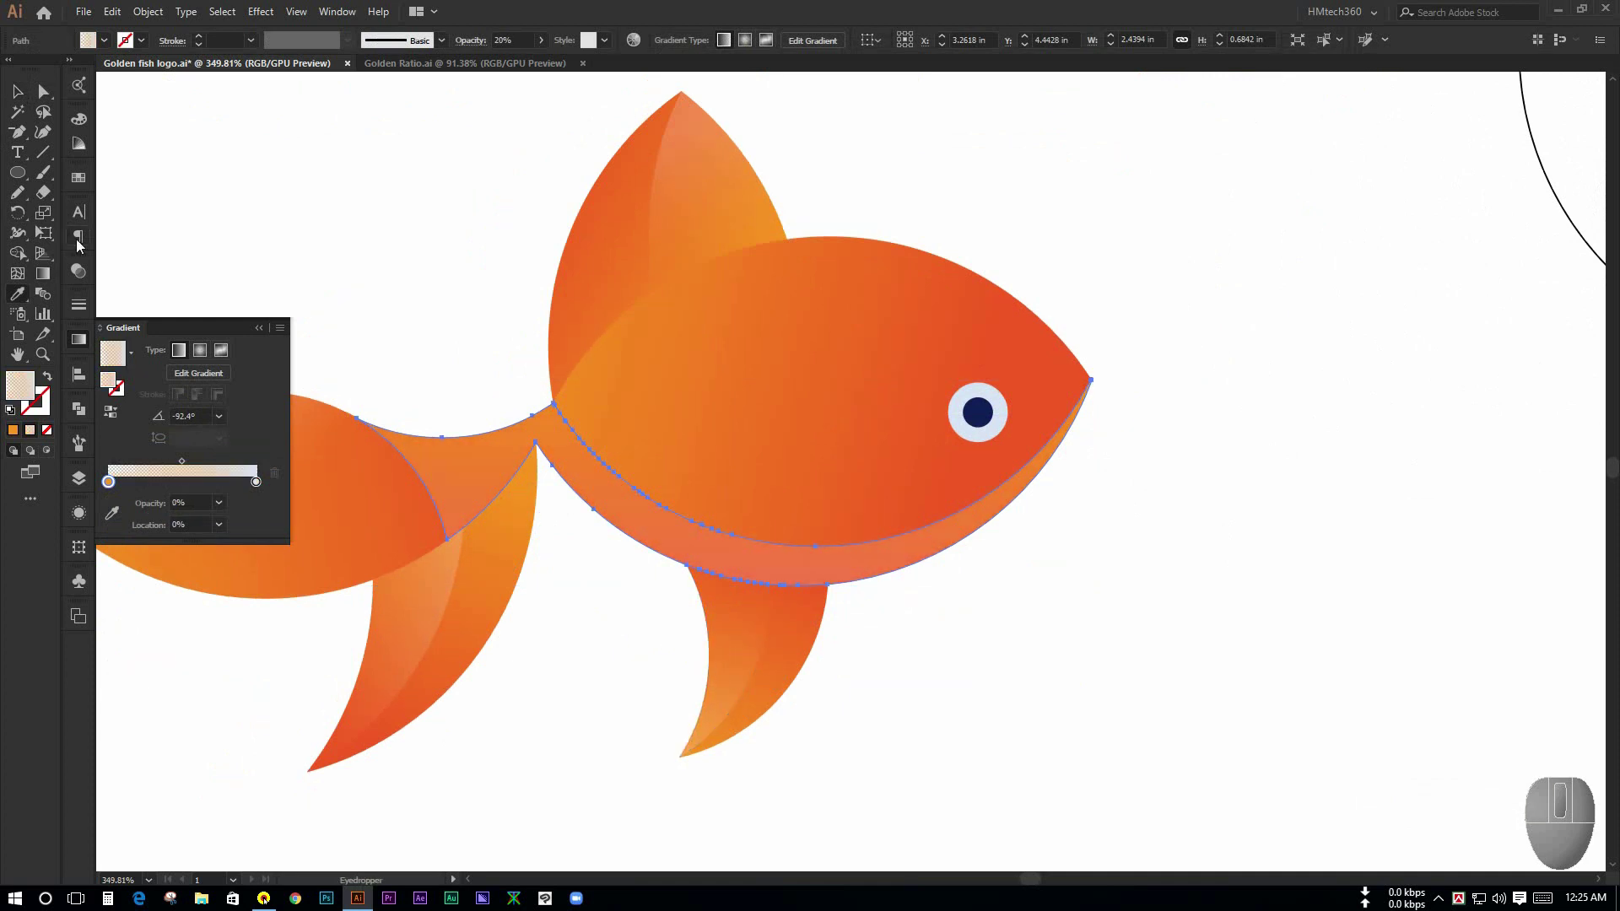
Step: Redirect the belly copy's gradient to about 4.2° across the body, with its pale end towards the mouth
{"action": "key", "text": "g"}
{"action": "left_click_drag", "start_coordinate": [1132, 379], "coordinate": [896, 501]}
{"action": "left_click_drag", "start_coordinate": [598, 527], "coordinate": [1014, 497]}
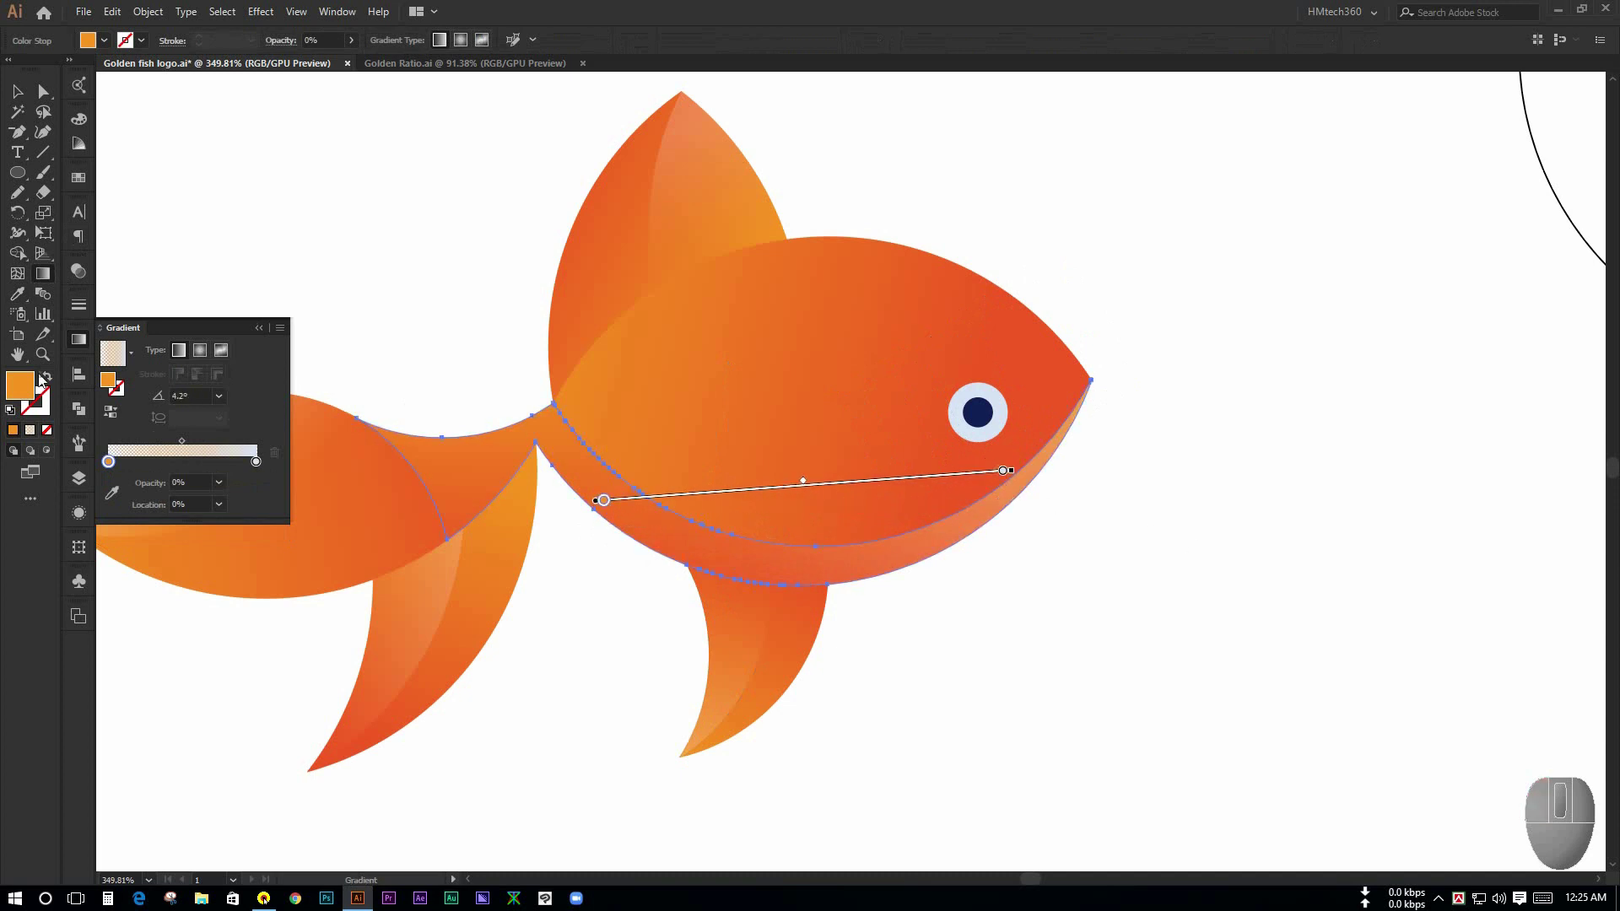
{"action": "left_click", "coordinate": [18, 100]}
{"action": "left_click", "coordinate": [1114, 542]}
{"action": "left_click_drag", "start_coordinate": [1114, 543], "coordinate": [1078, 575]}
Step: Place a copy of the largest golden ratio circle over the lower part of the body, its arc crossing just inside the body's upper edge
{"action": "left_click", "coordinate": [676, 445]}
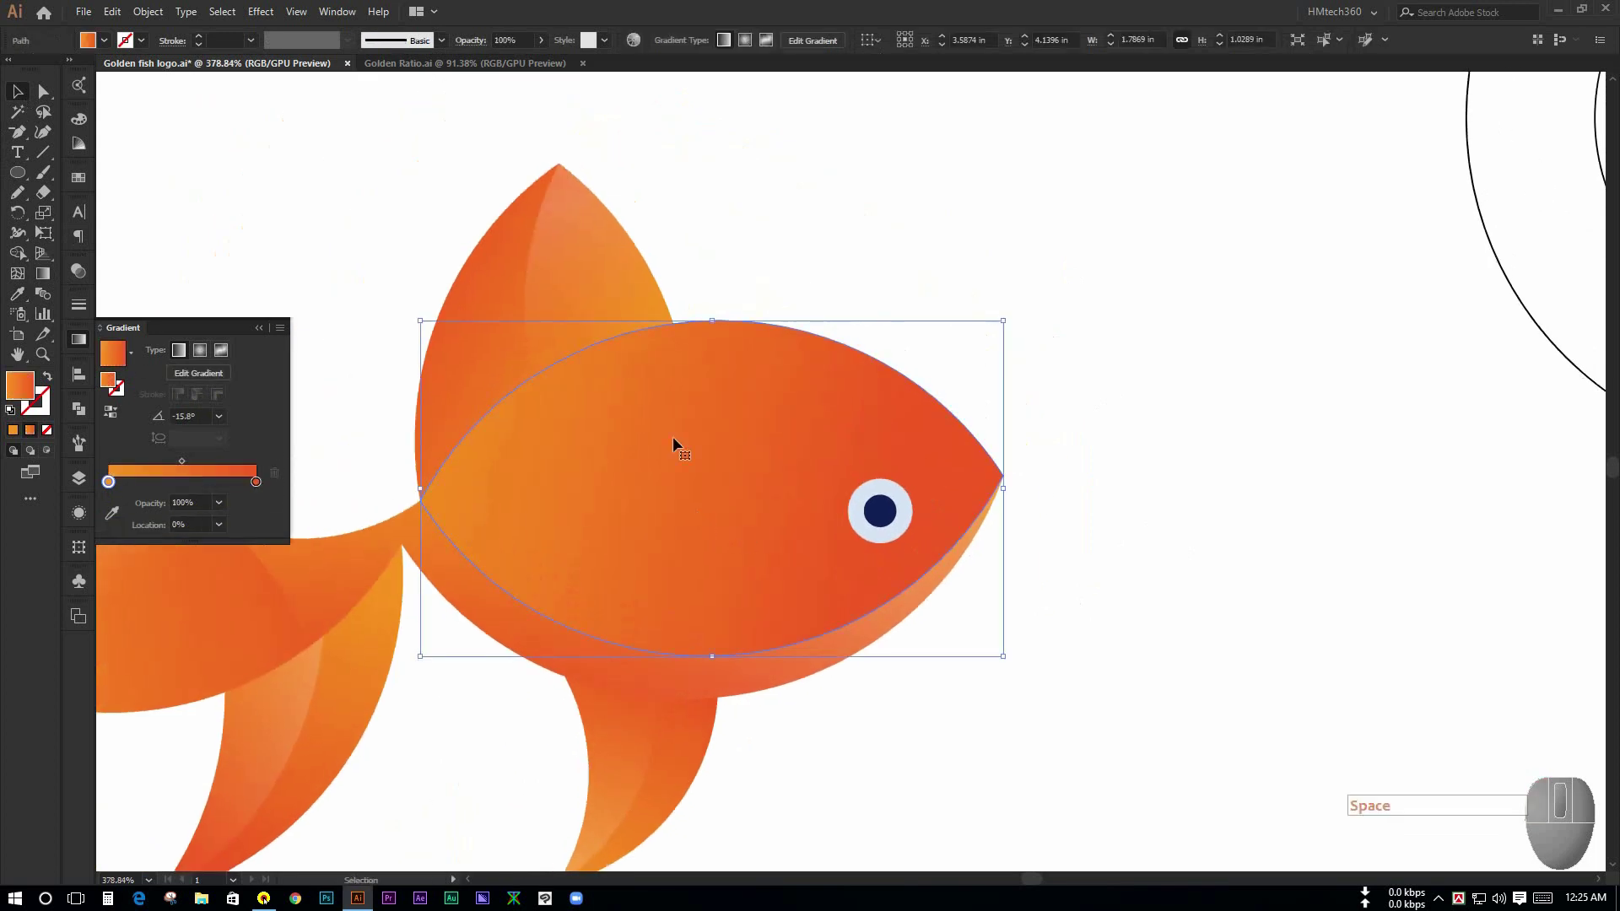
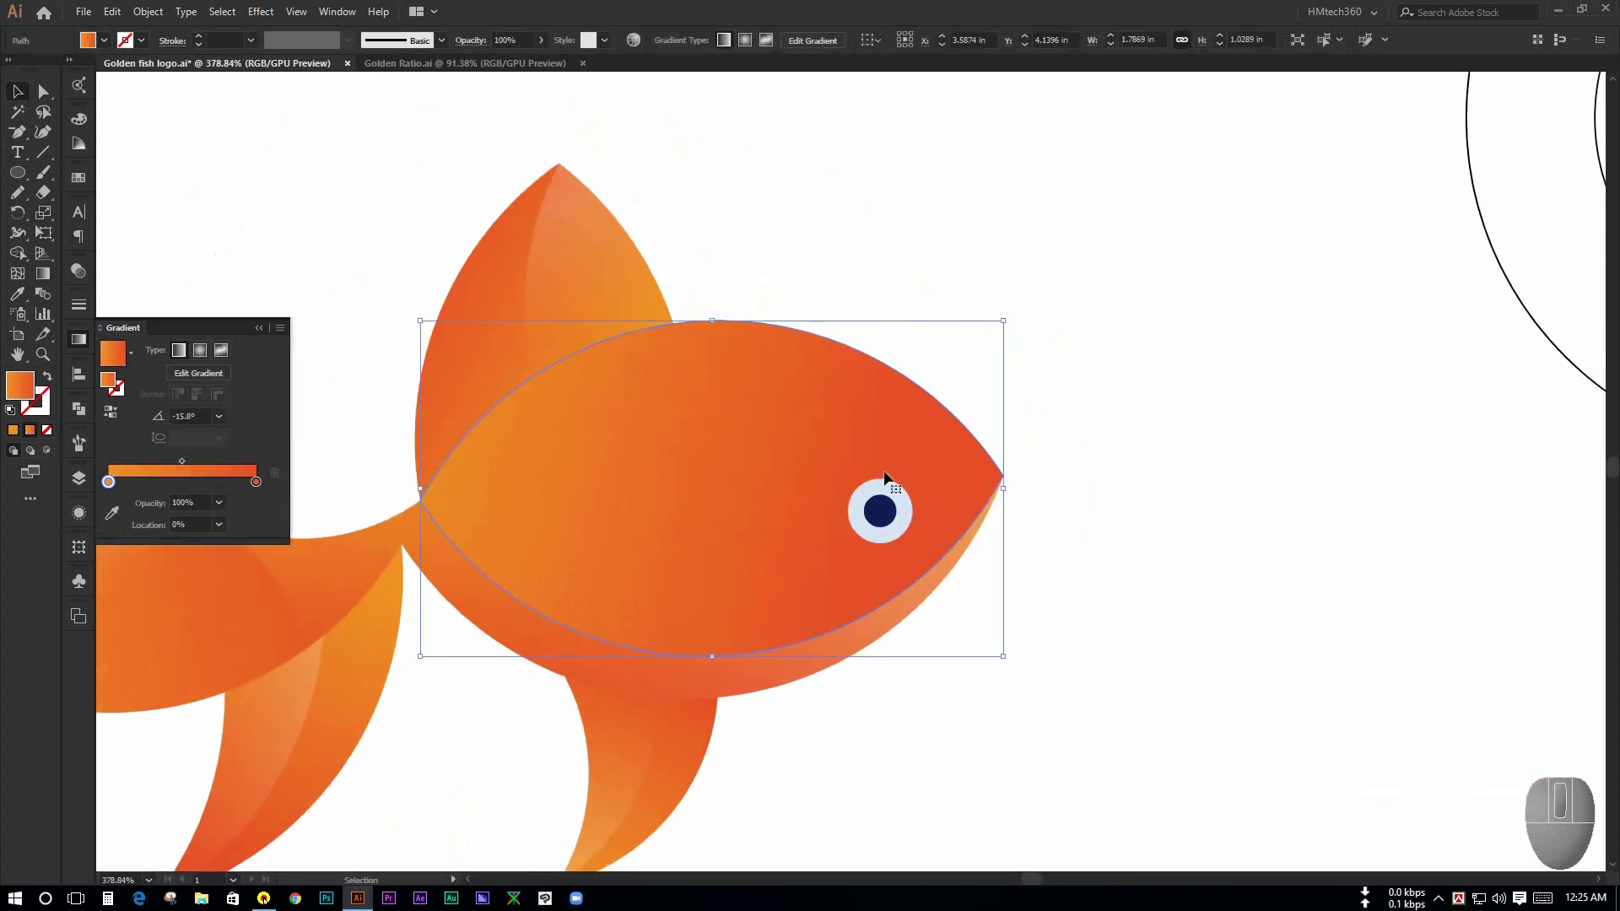
{"action": "left_click_drag", "start_coordinate": [1108, 535], "coordinate": [1005, 498]}
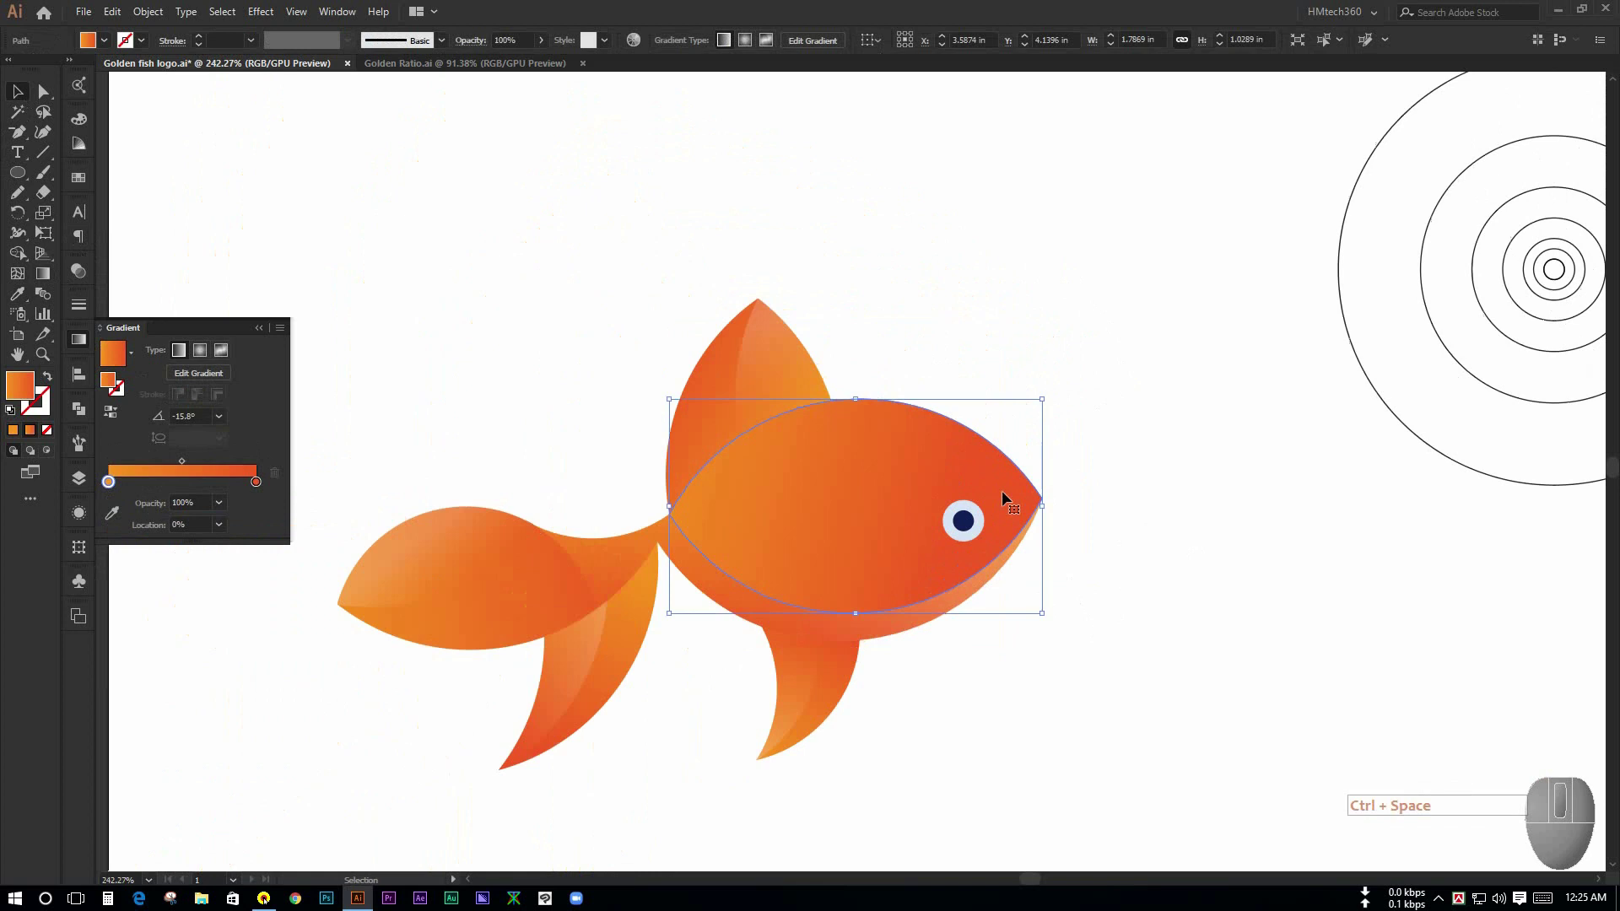
{"action": "left_click_drag", "start_coordinate": [1120, 372], "coordinate": [945, 454]}
{"action": "left_click", "coordinate": [946, 454]}
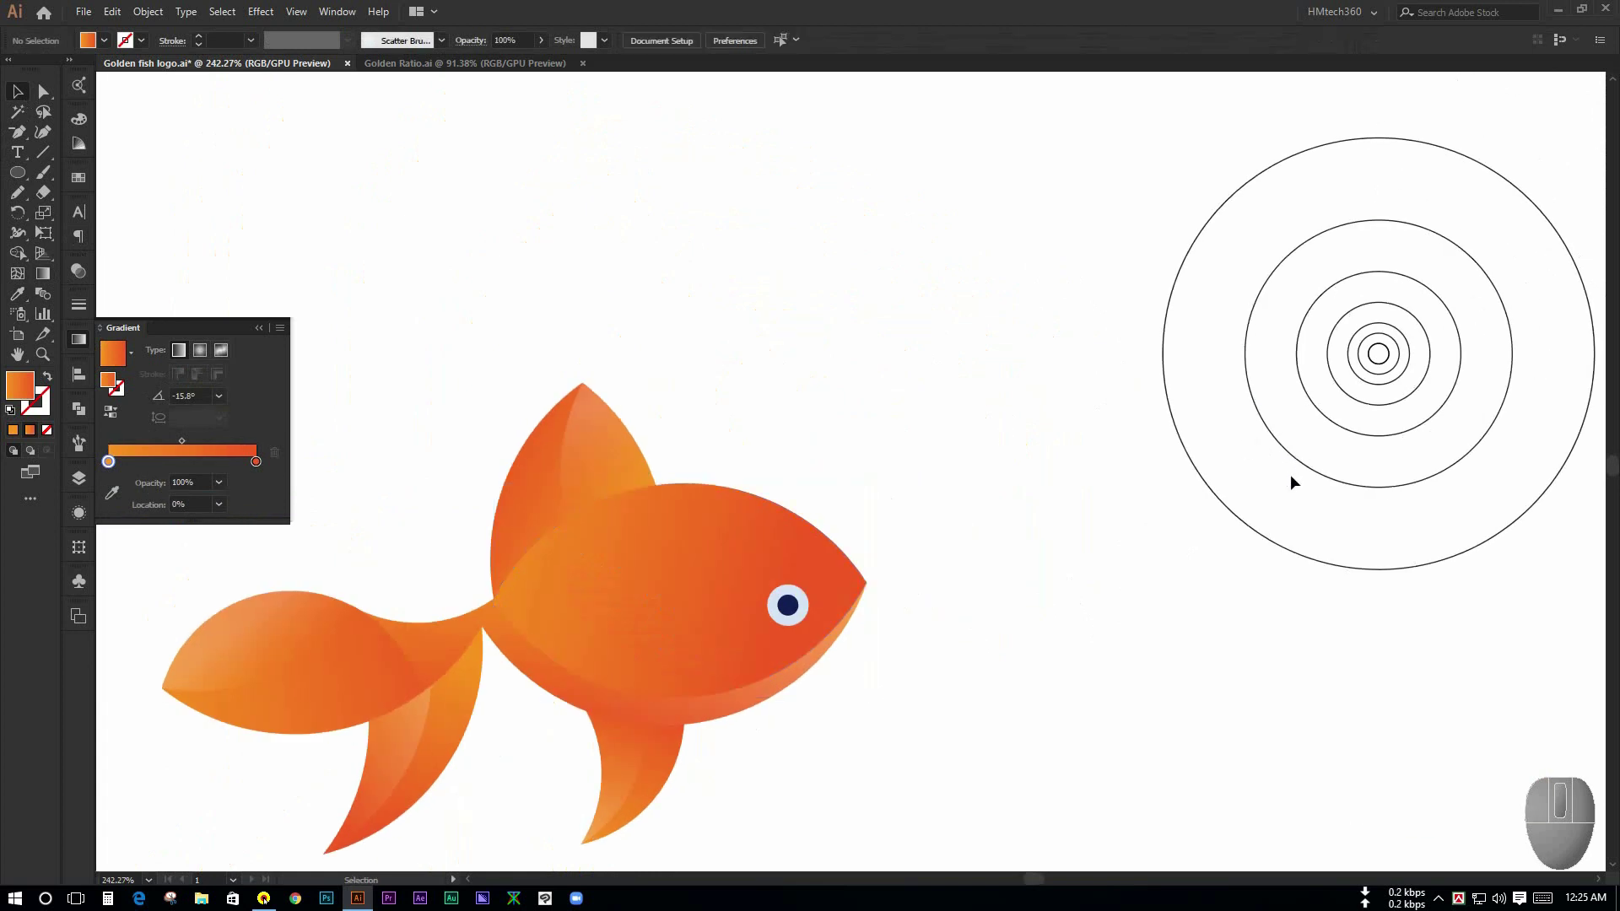
{"action": "left_click_drag", "start_coordinate": [1216, 546], "coordinate": [437, 829]}
{"action": "left_click", "coordinate": [1174, 461]}
{"action": "key", "text": "ctrl+space"}
{"action": "left_click_drag", "start_coordinate": [587, 376], "coordinate": [887, 420]}
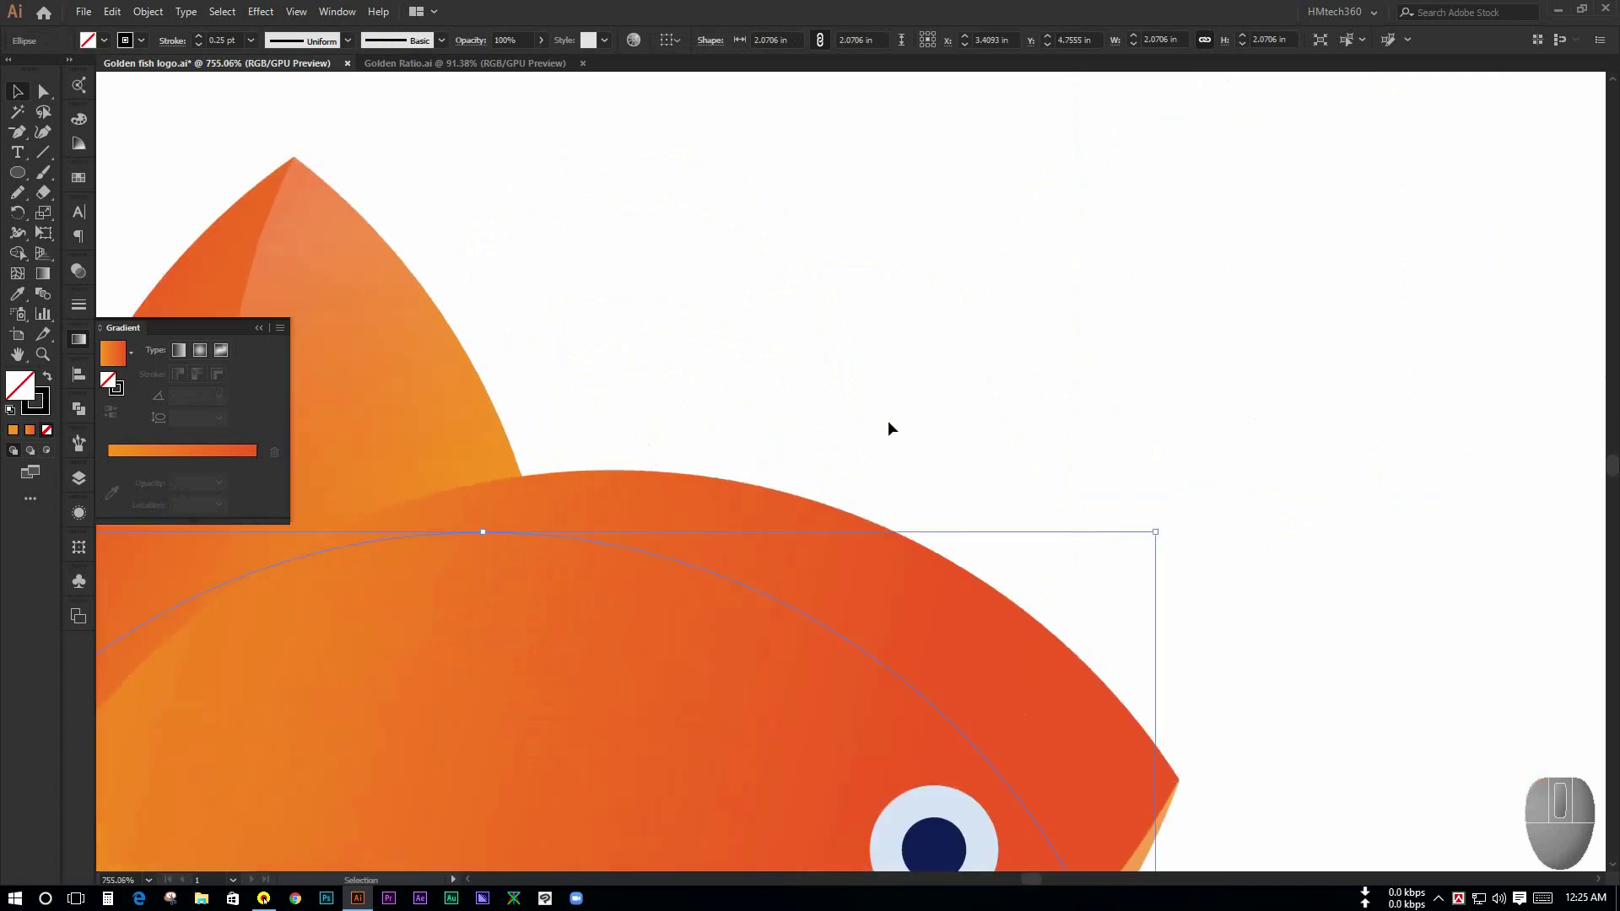
{"action": "key", "text": "ctrl+space"}
{"action": "left_click_drag", "start_coordinate": [1040, 450], "coordinate": [817, 351]}
{"action": "key", "text": "space"}
{"action": "left_click_drag", "start_coordinate": [1122, 424], "coordinate": [919, 286]}
{"action": "left_click", "coordinate": [942, 383]}
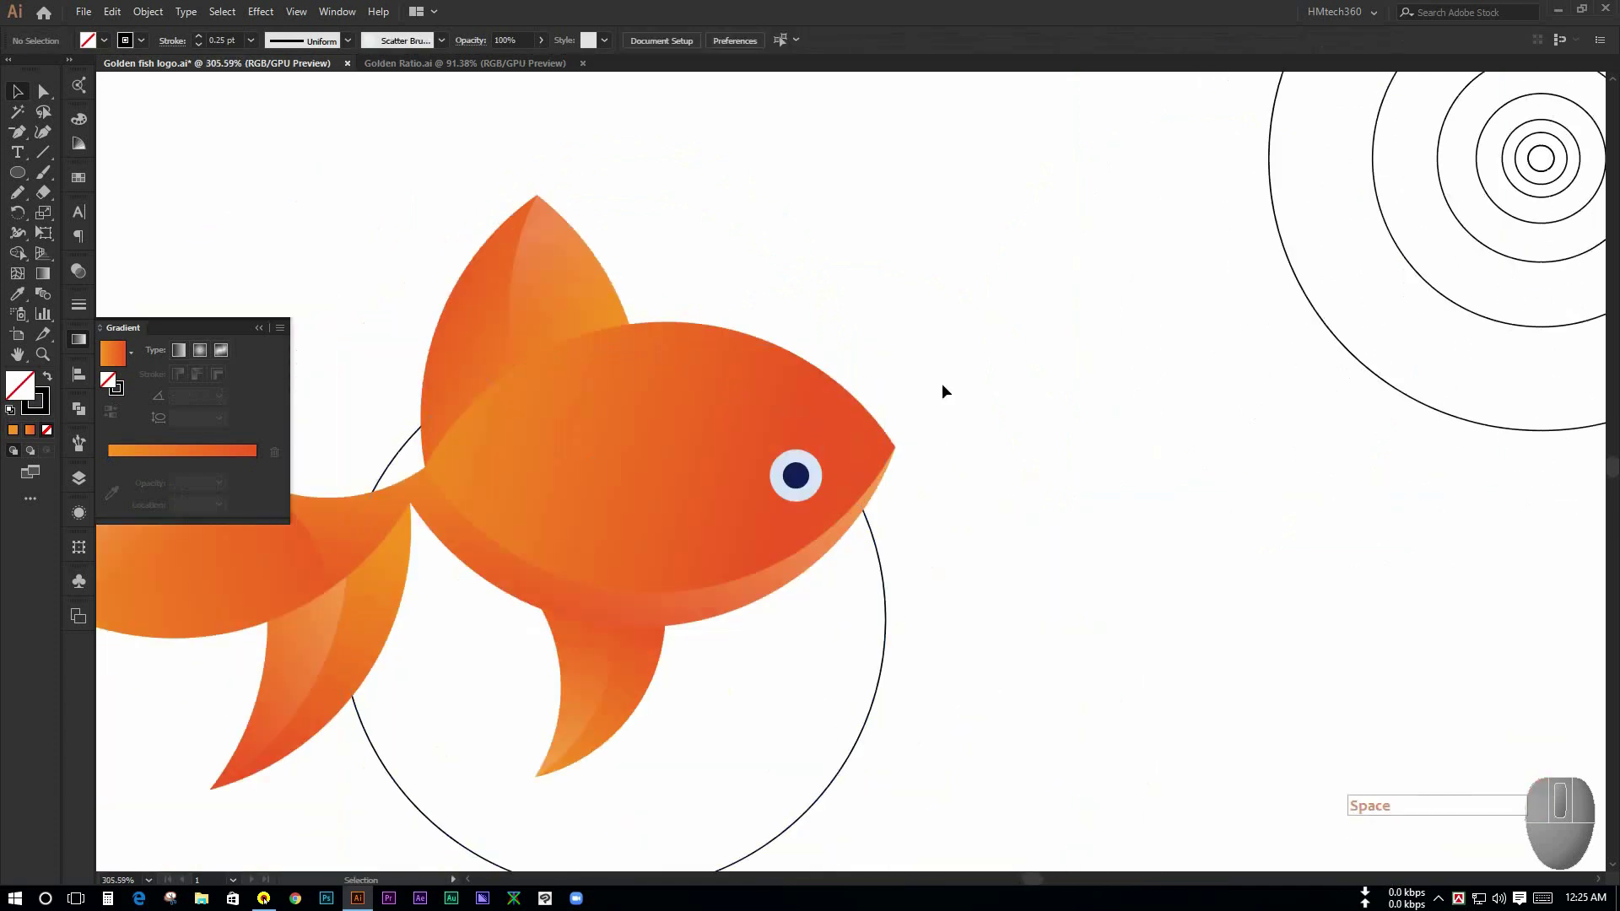
{"action": "key", "text": "ctrl+space"}
{"action": "left_click_drag", "start_coordinate": [942, 383], "coordinate": [908, 535]}
{"action": "left_click", "coordinate": [873, 590]}
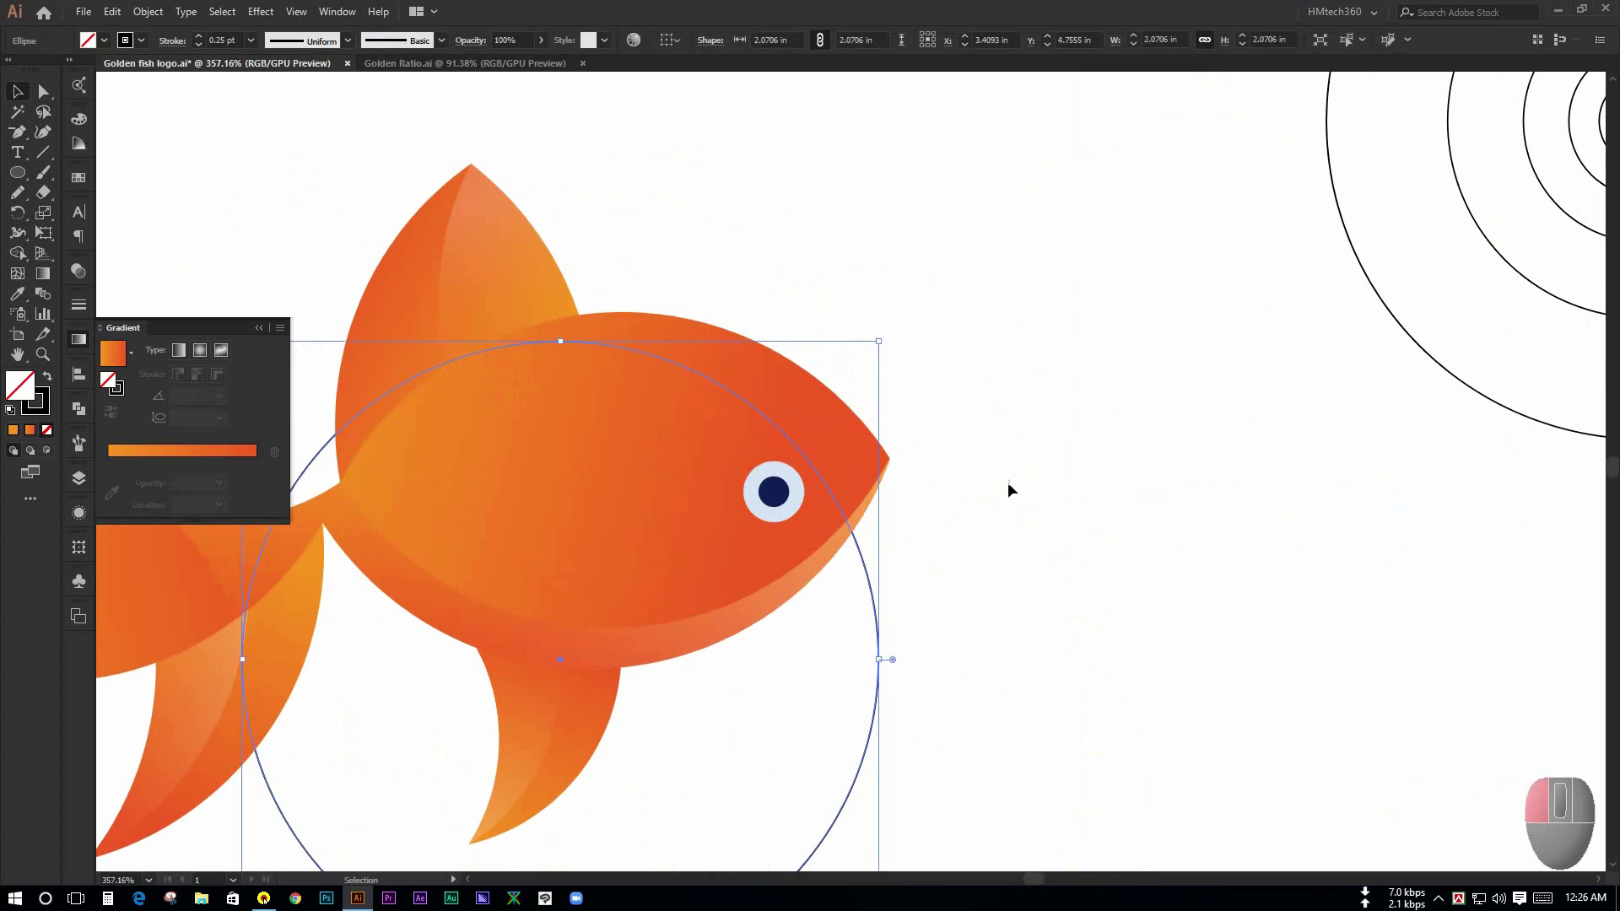
{"action": "left_click_drag", "start_coordinate": [805, 386], "coordinate": [979, 299]}
{"action": "key", "text": "ctrl+z"}
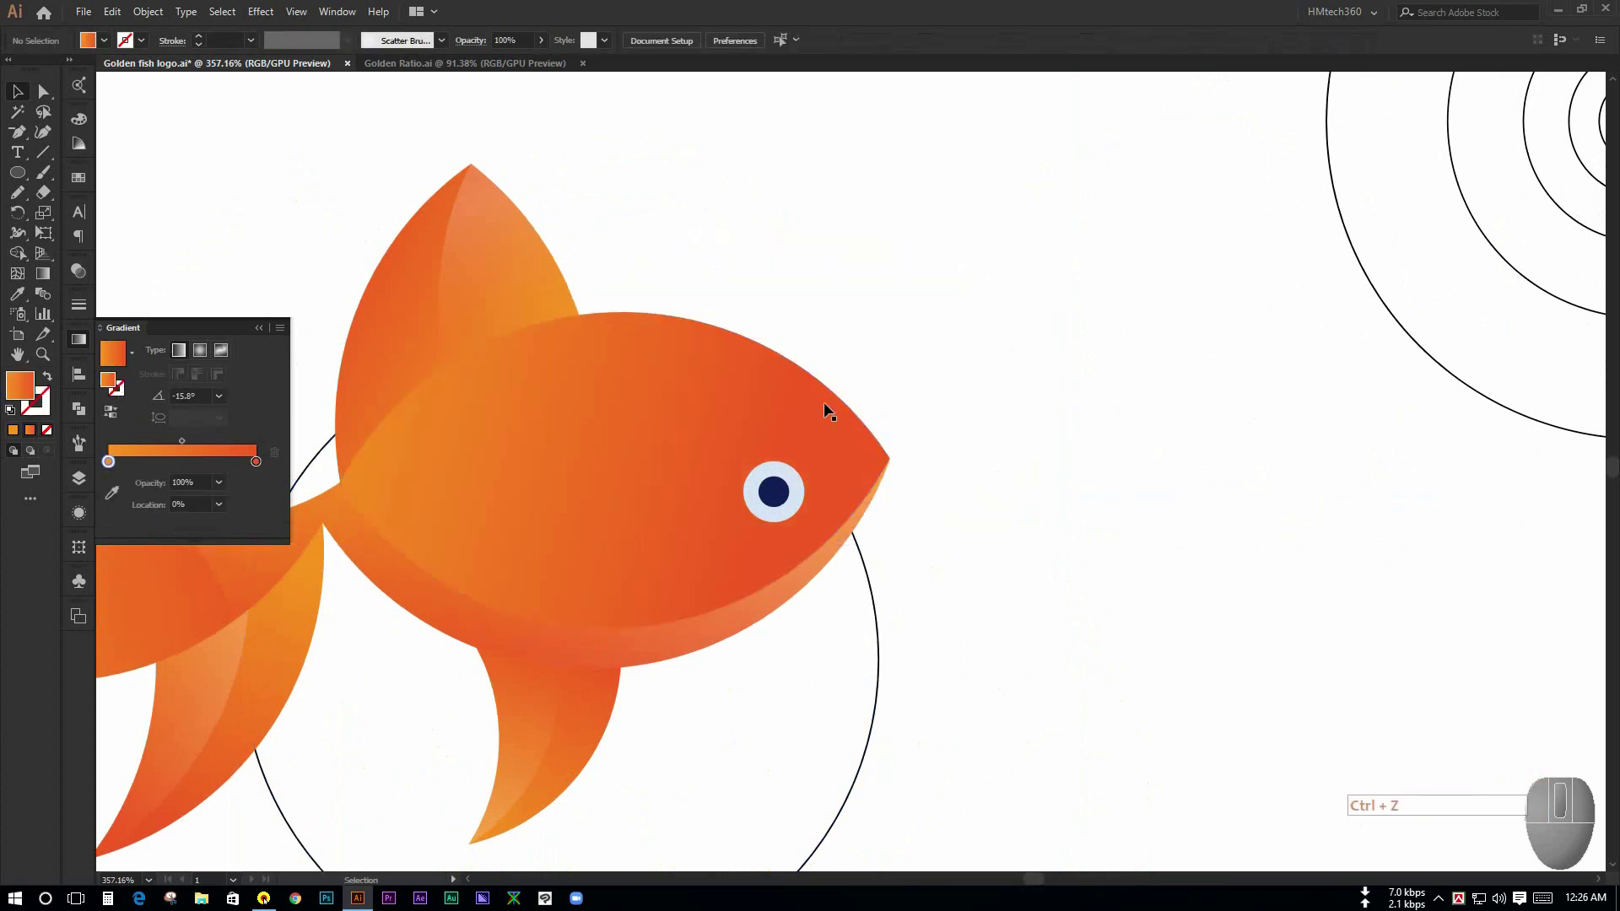
Step: Copy the main body shape and select the body together with the large circle overlapping it
{"action": "left_click", "coordinate": [808, 418]}
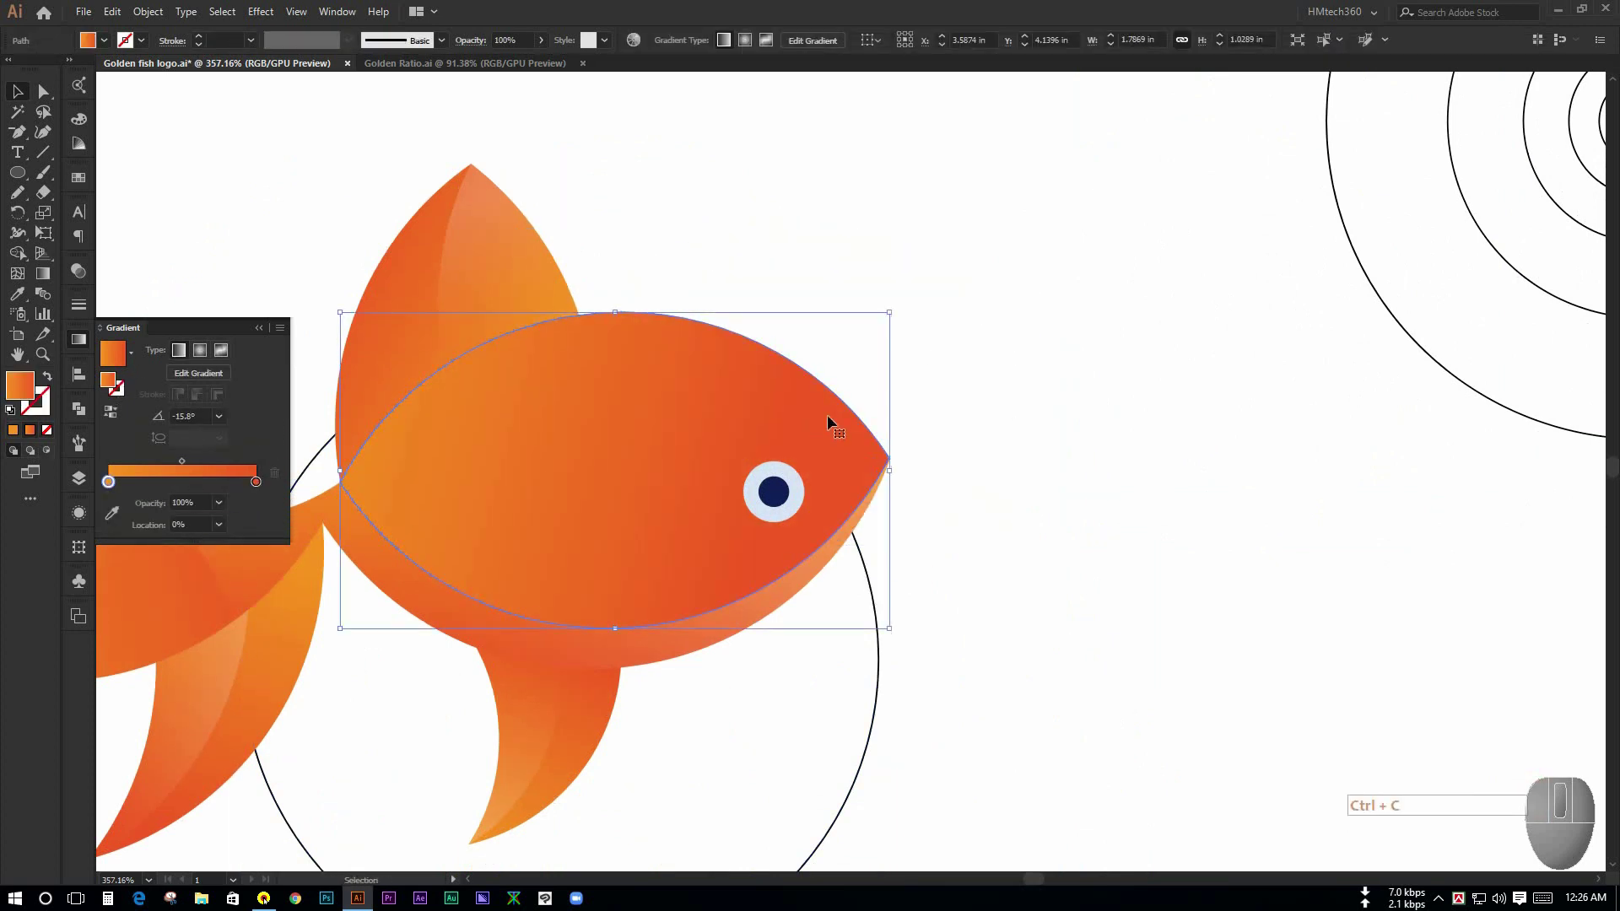
{"action": "left_click", "coordinate": [1000, 372]}
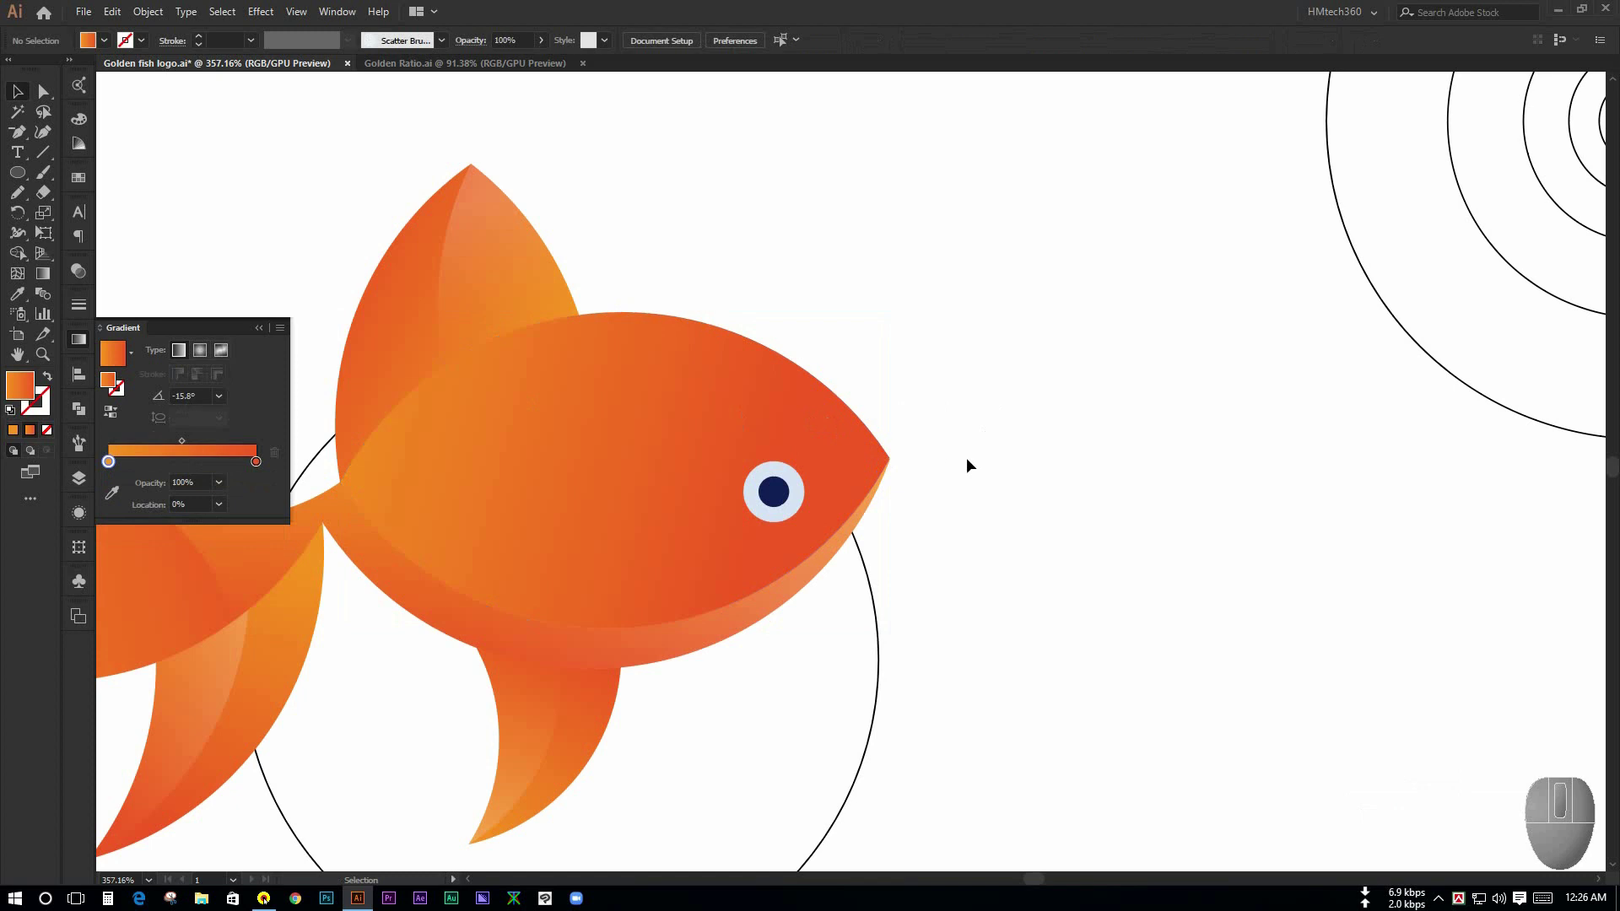
{"action": "left_click", "coordinate": [878, 615]}
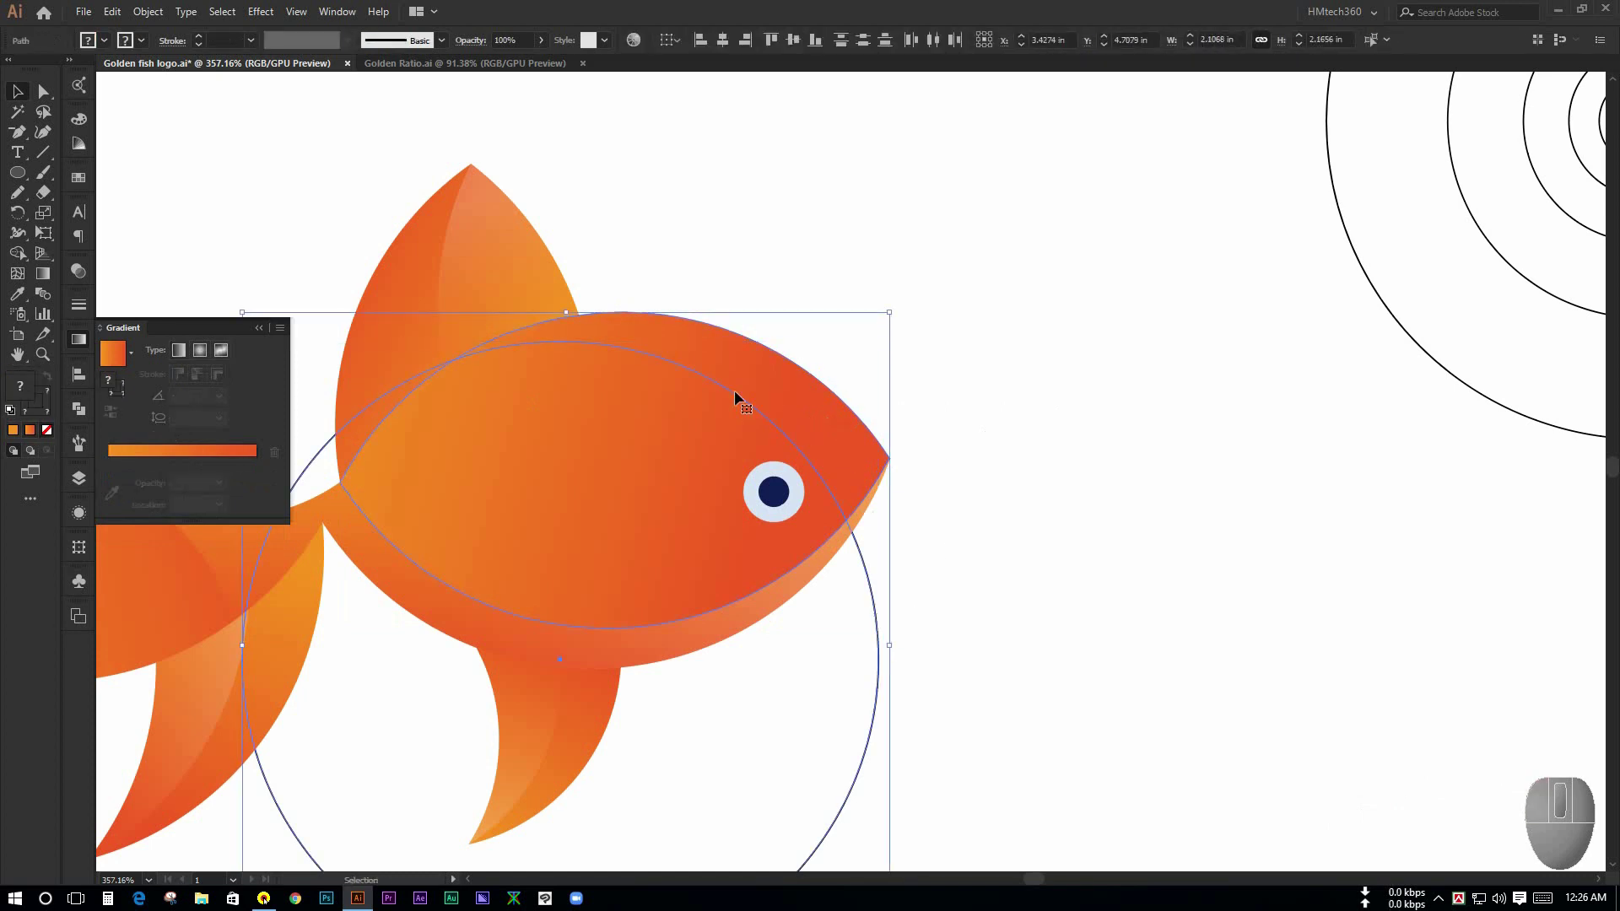
{"action": "key", "text": "space"}
{"action": "left_click_drag", "start_coordinate": [698, 412], "coordinate": [770, 352]}
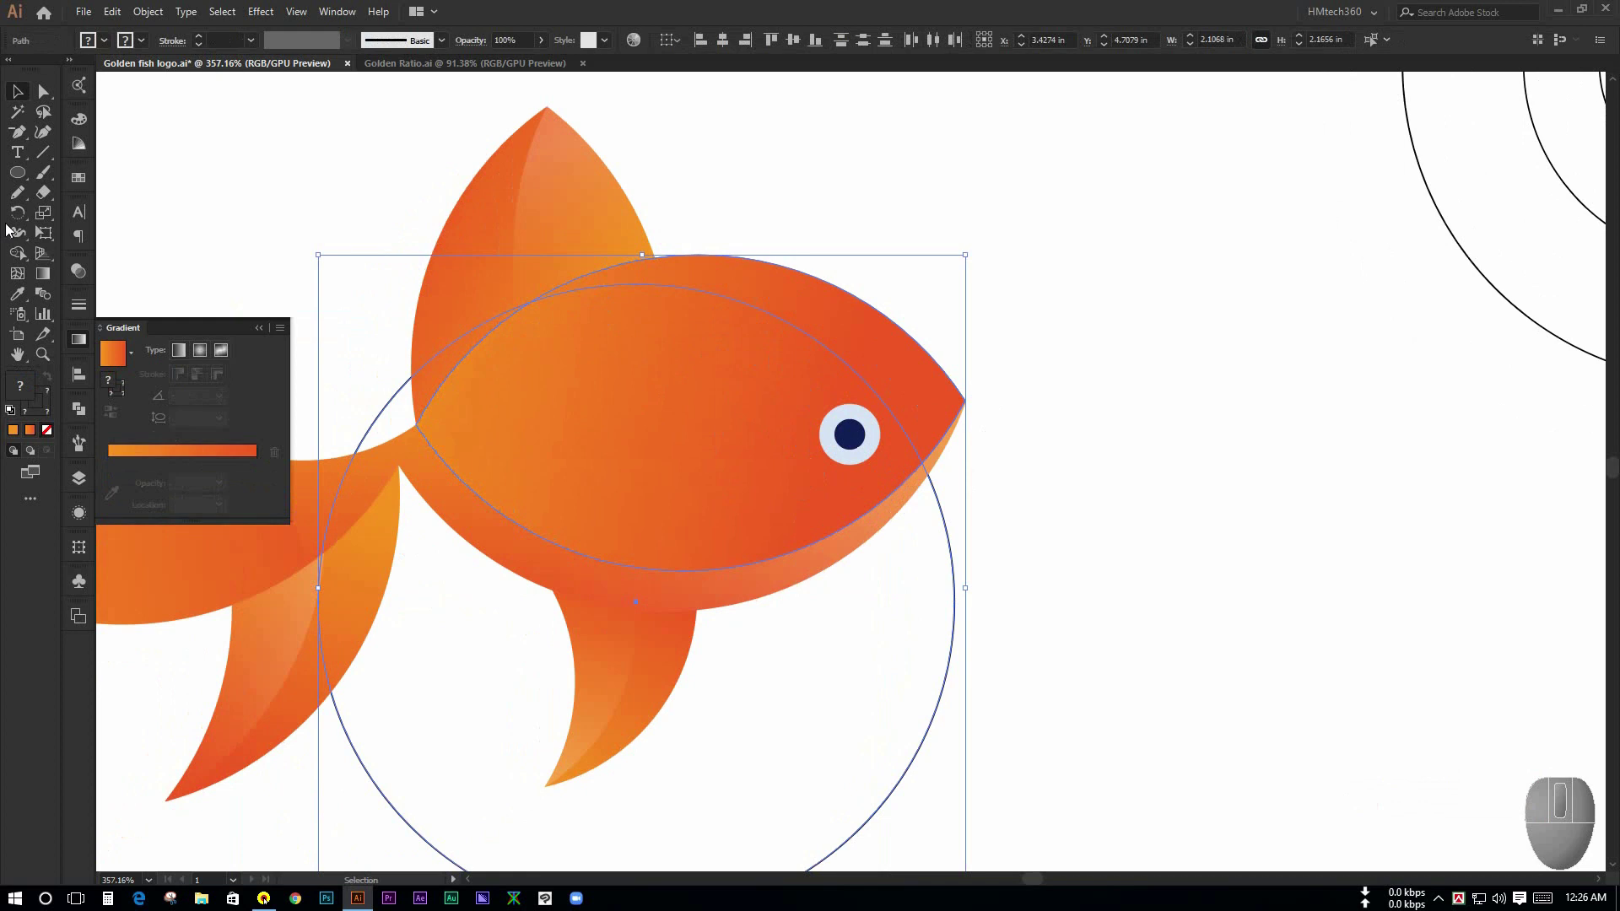
Step: Remove the circle and its overlap with the body using Shape Builder, keeping only the body's crescent along the back
{"action": "left_click", "coordinate": [16, 253]}
{"action": "left_click_drag", "start_coordinate": [397, 322], "coordinate": [462, 367]}
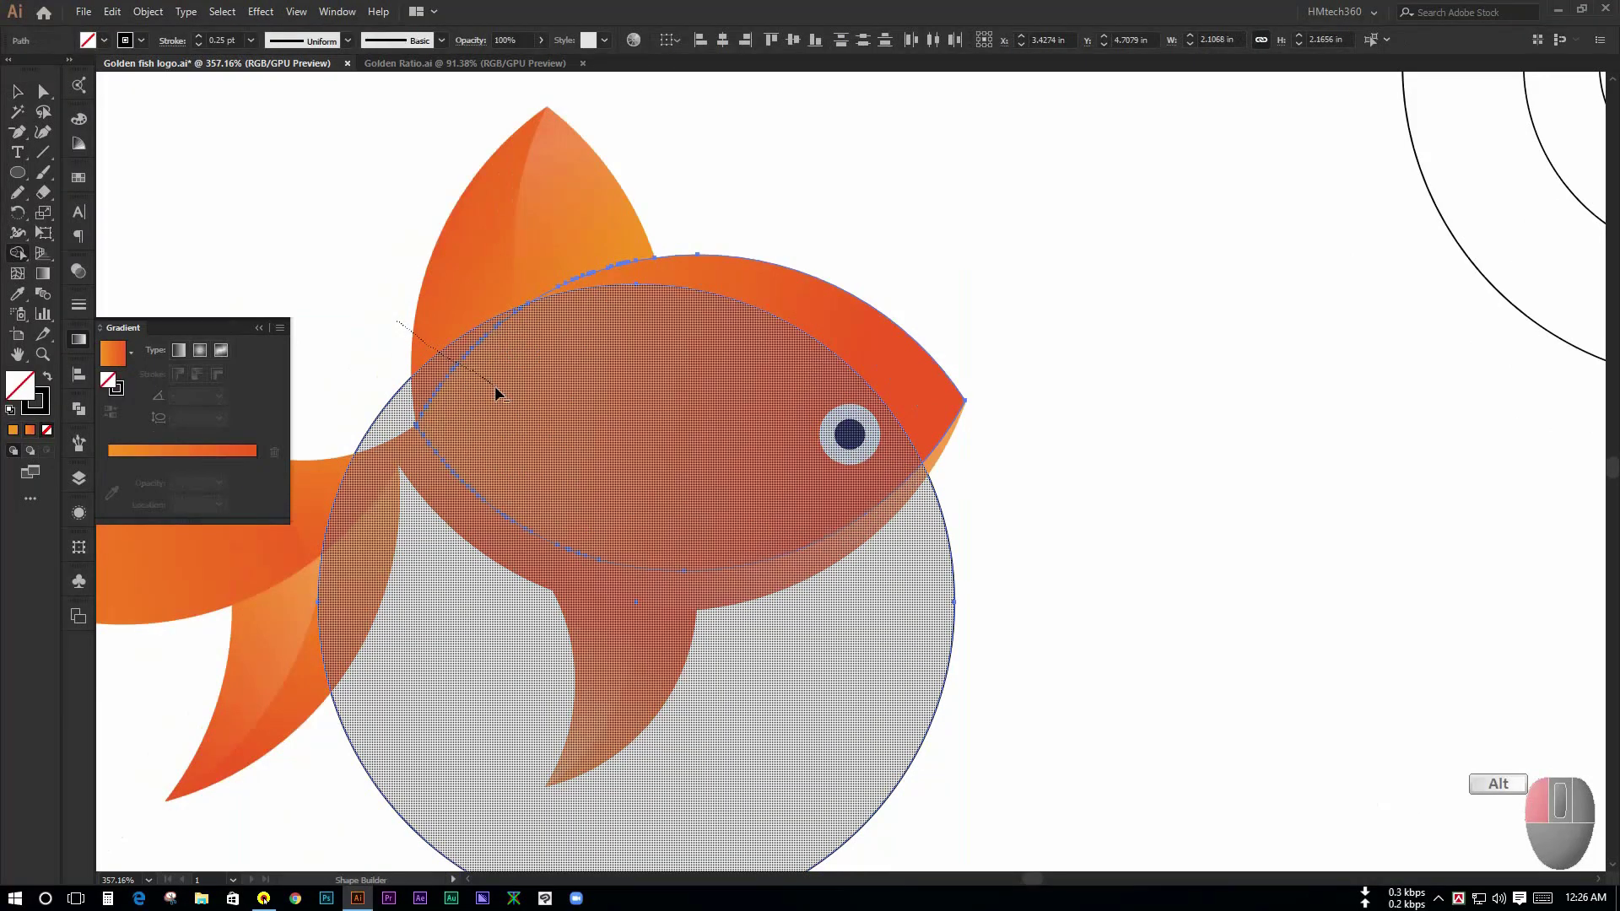
{"action": "left_click_drag", "start_coordinate": [498, 393], "coordinate": [498, 394]}
{"action": "key", "text": "v"}
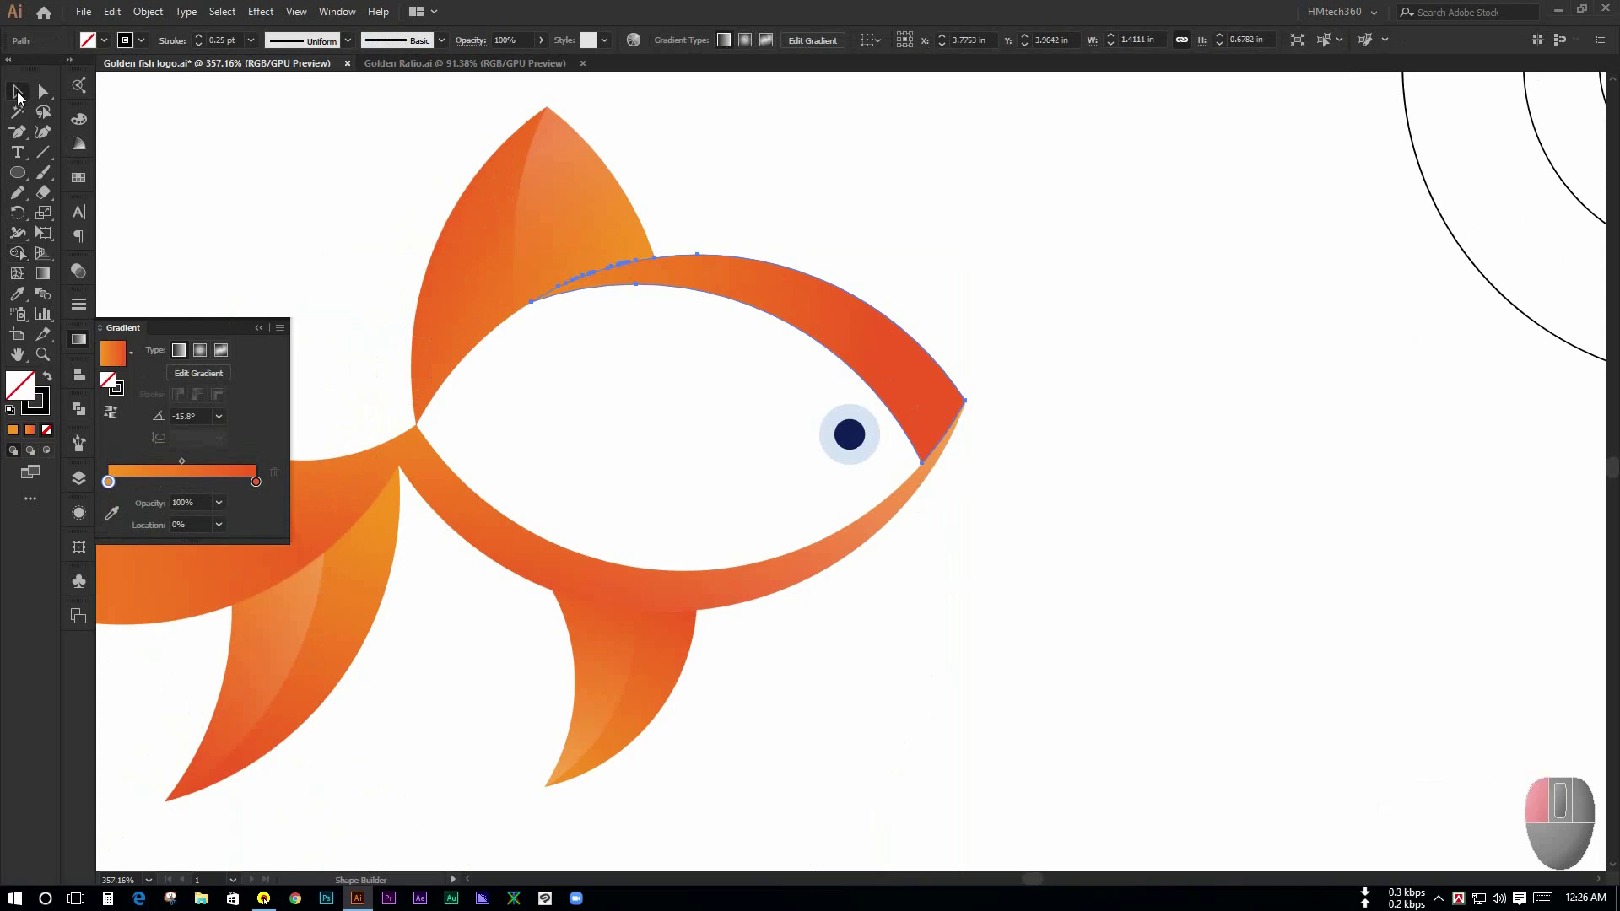
{"action": "left_click", "coordinate": [1006, 228]}
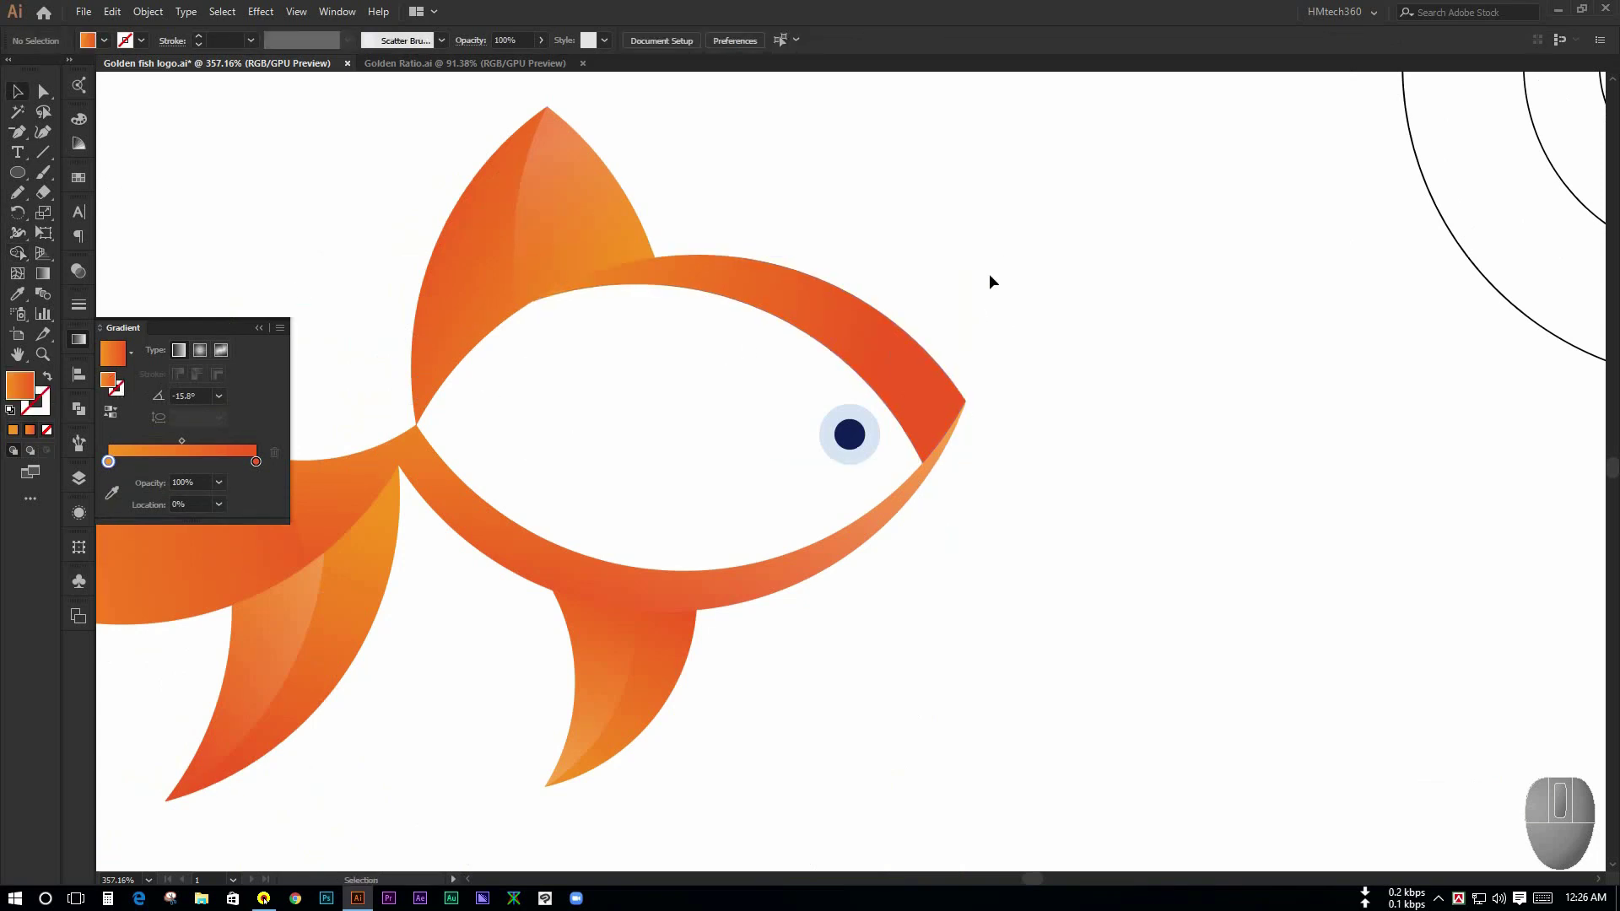
Step: Paste the copied main body shape in place behind the crescent along the back
{"action": "key", "text": "ctrl"}
{"action": "key", "text": "ctrl+b"}
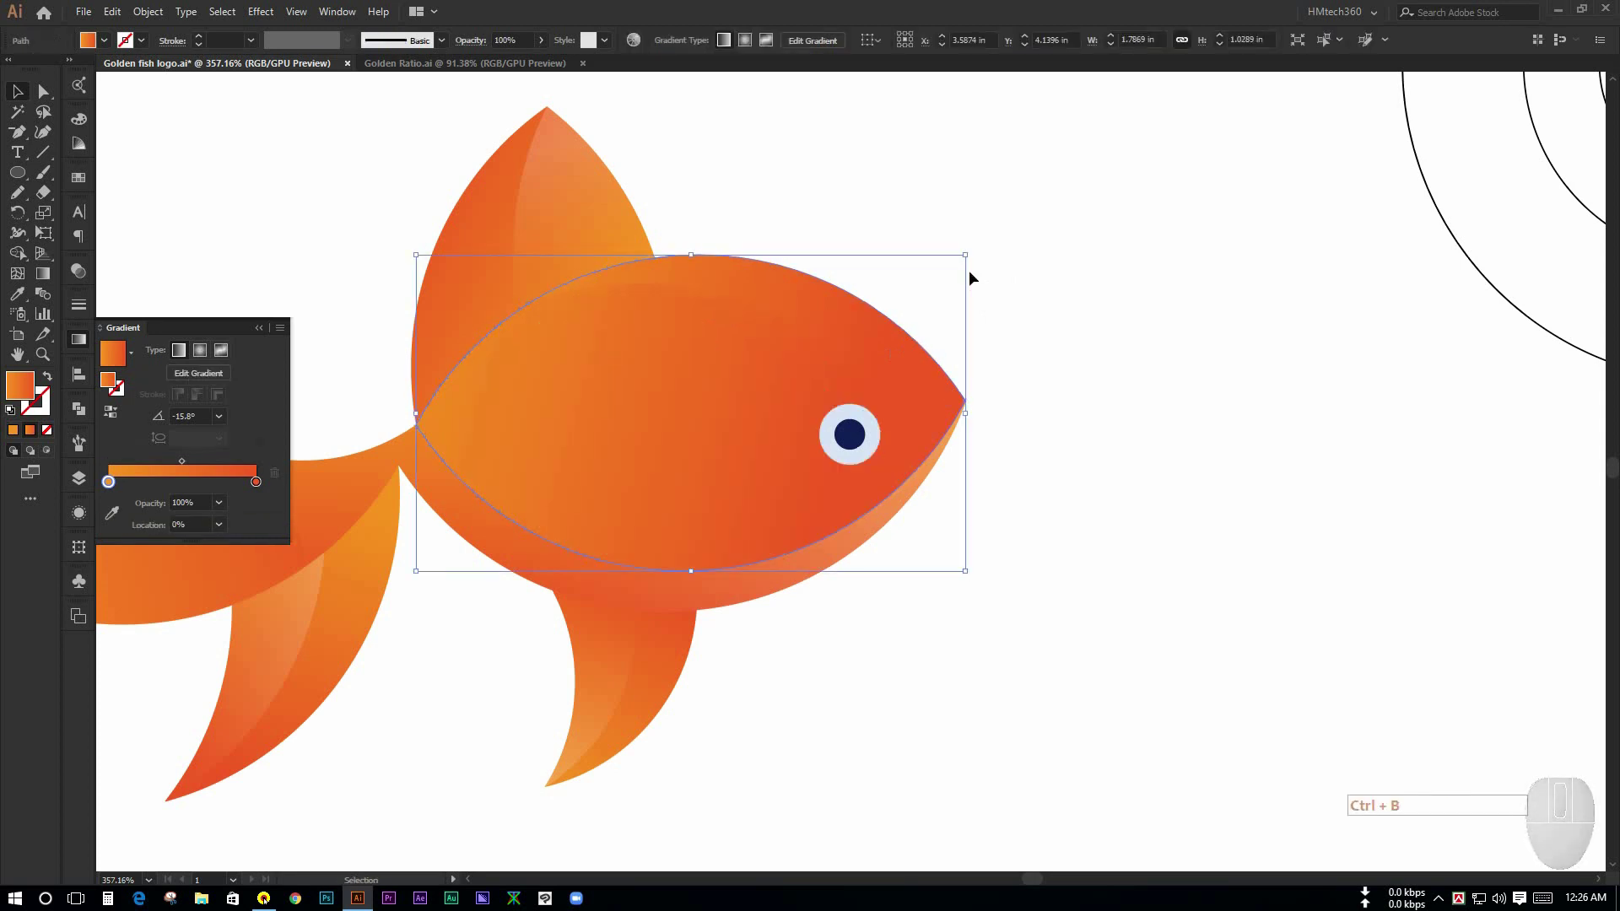
{"action": "left_click", "coordinate": [970, 272]}
{"action": "left_click_drag", "start_coordinate": [943, 260], "coordinate": [938, 288]}
{"action": "left_click", "coordinate": [883, 294], "text": "ctrl"}
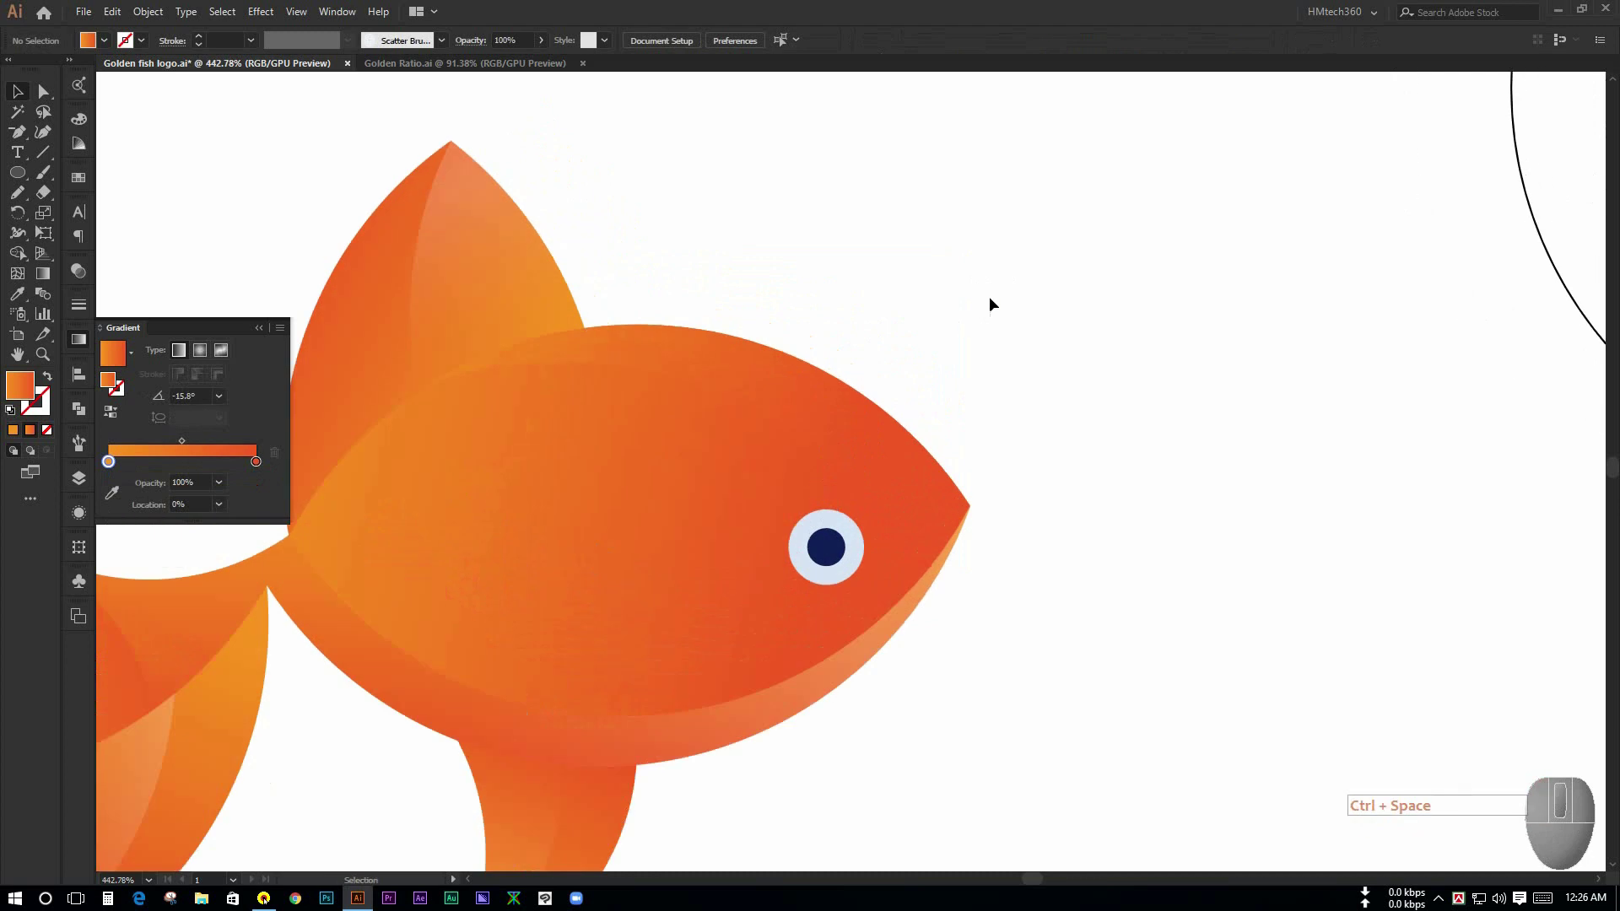
{"action": "left_click", "coordinate": [631, 353]}
{"action": "left_click", "coordinate": [1096, 340]}
{"action": "left_click", "coordinate": [1121, 340], "text": "ctrl+alt"}
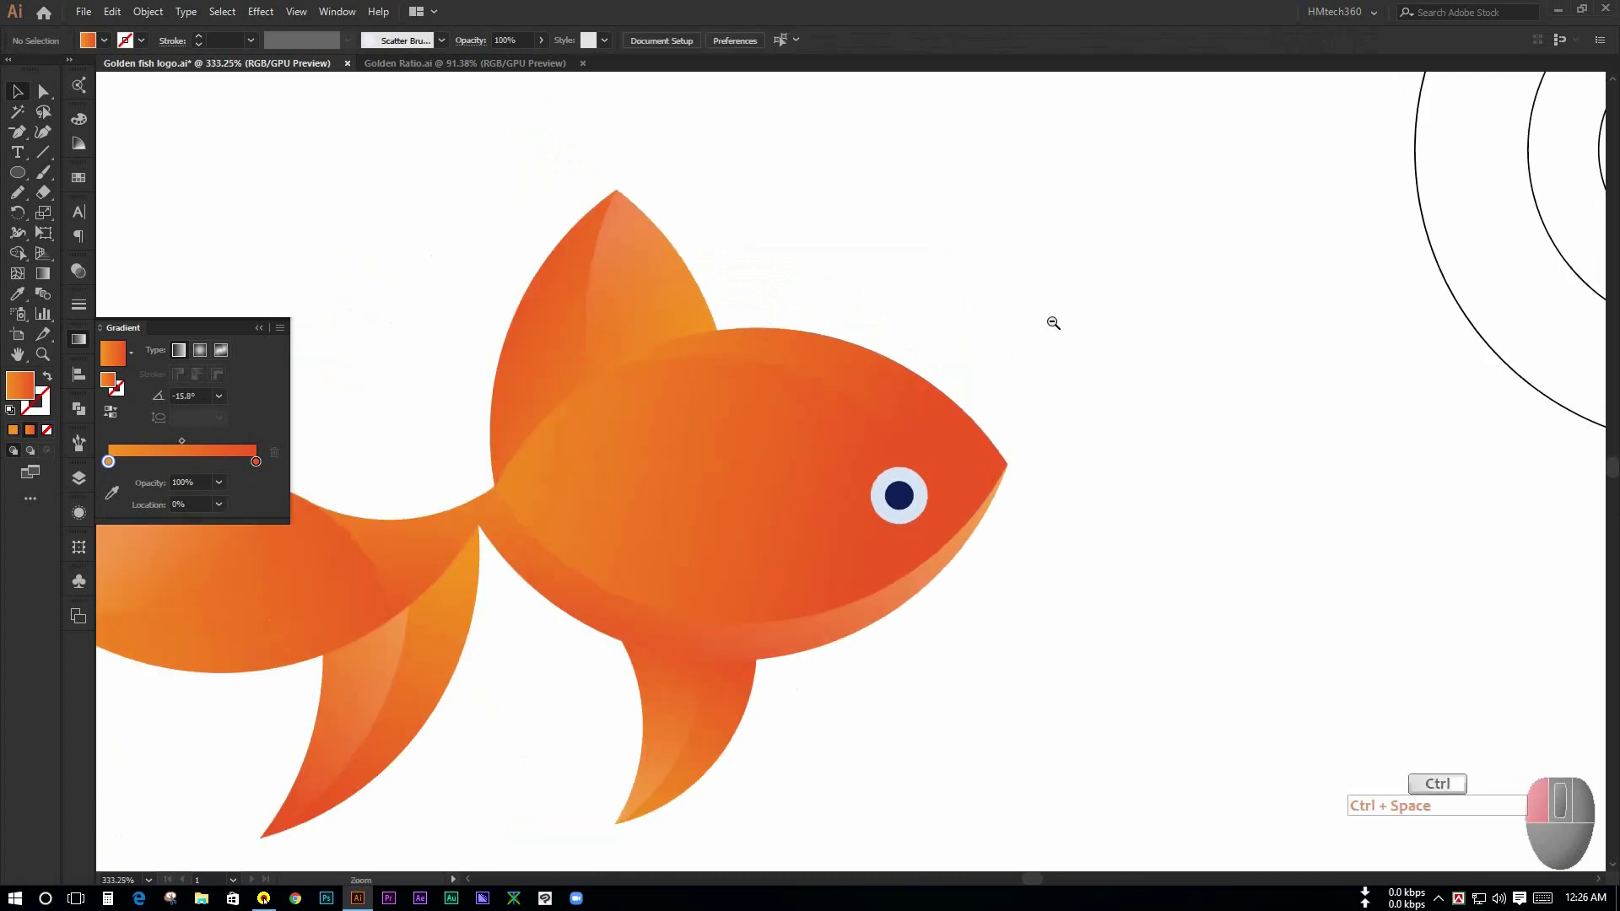
Step: Draw a circle about 0.03 in wide on the pupil's upper edge and apply the top fin highlight's semi-transparent gradient
{"action": "left_click_drag", "start_coordinate": [1054, 323], "coordinate": [1015, 371]}
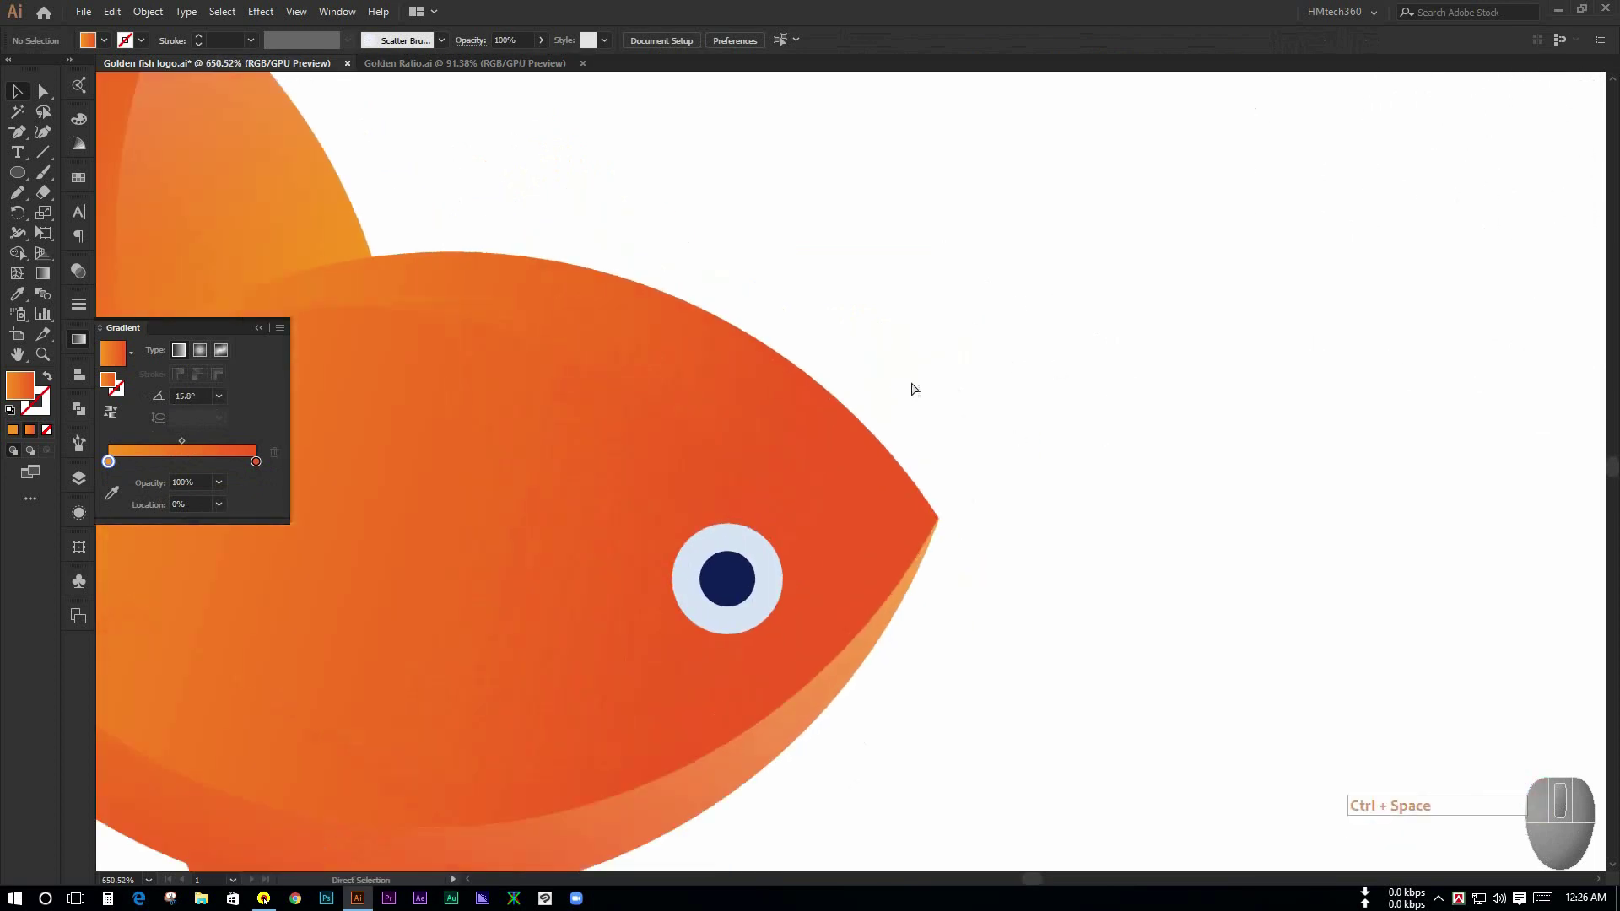
{"action": "left_click_drag", "start_coordinate": [911, 387], "coordinate": [1081, 303]}
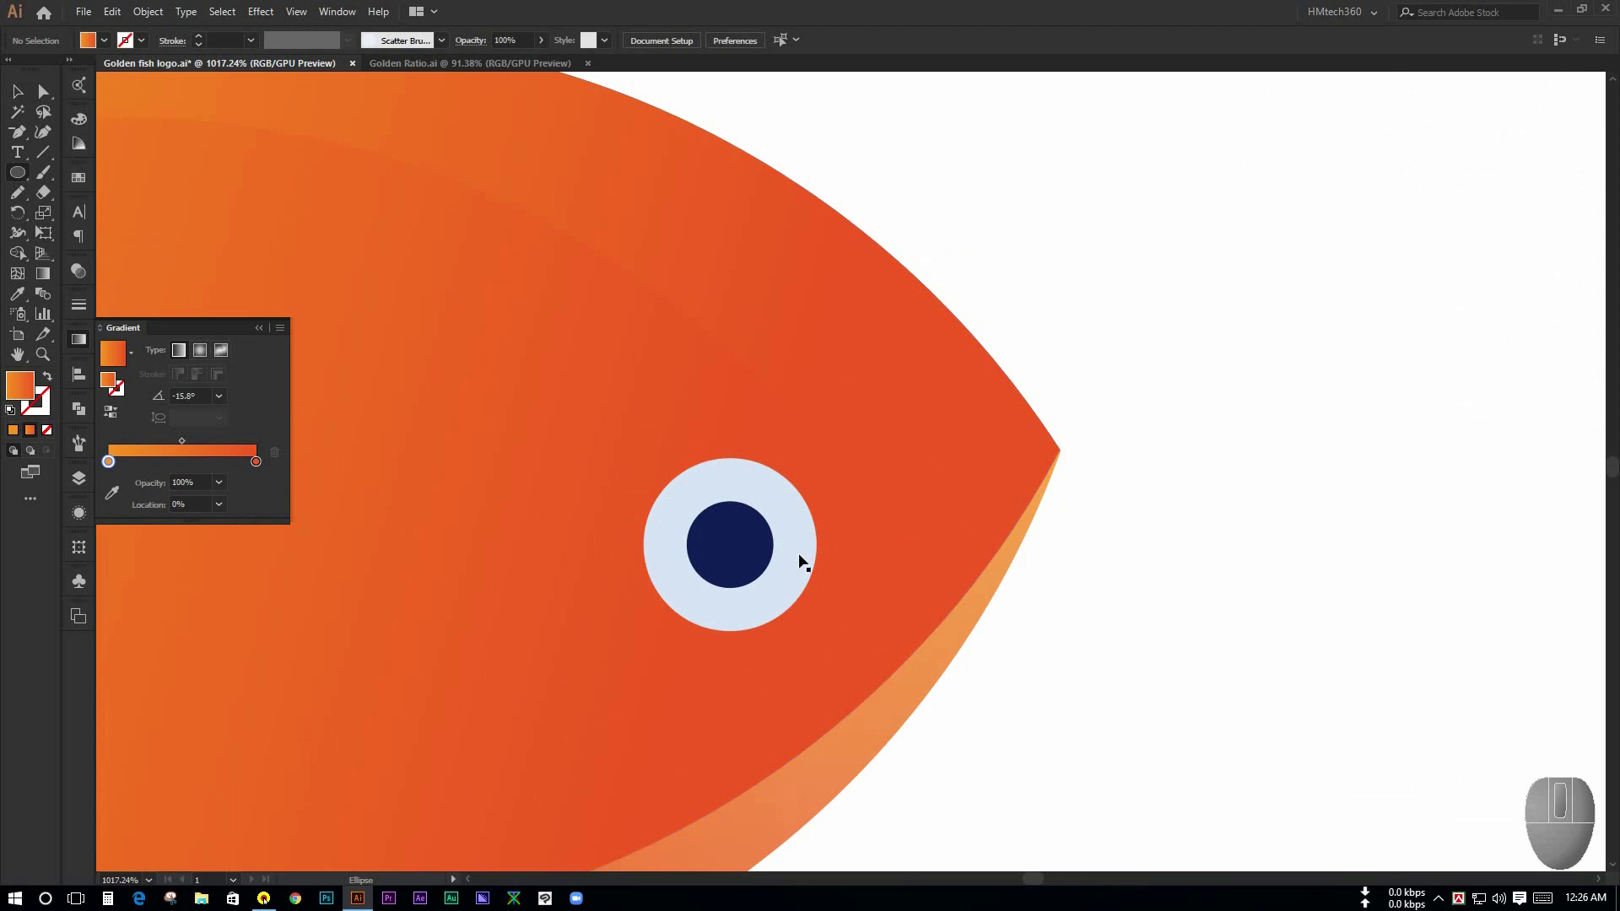
{"action": "mouse_move", "coordinate": [778, 537]}
{"action": "left_mouse_down"}
{"action": "mouse_move", "coordinate": [812, 523]}
{"action": "mouse_move", "coordinate": [750, 523]}
{"action": "left_mouse_up"}
{"action": "left_click_drag", "start_coordinate": [1225, 579], "coordinate": [1004, 521]}
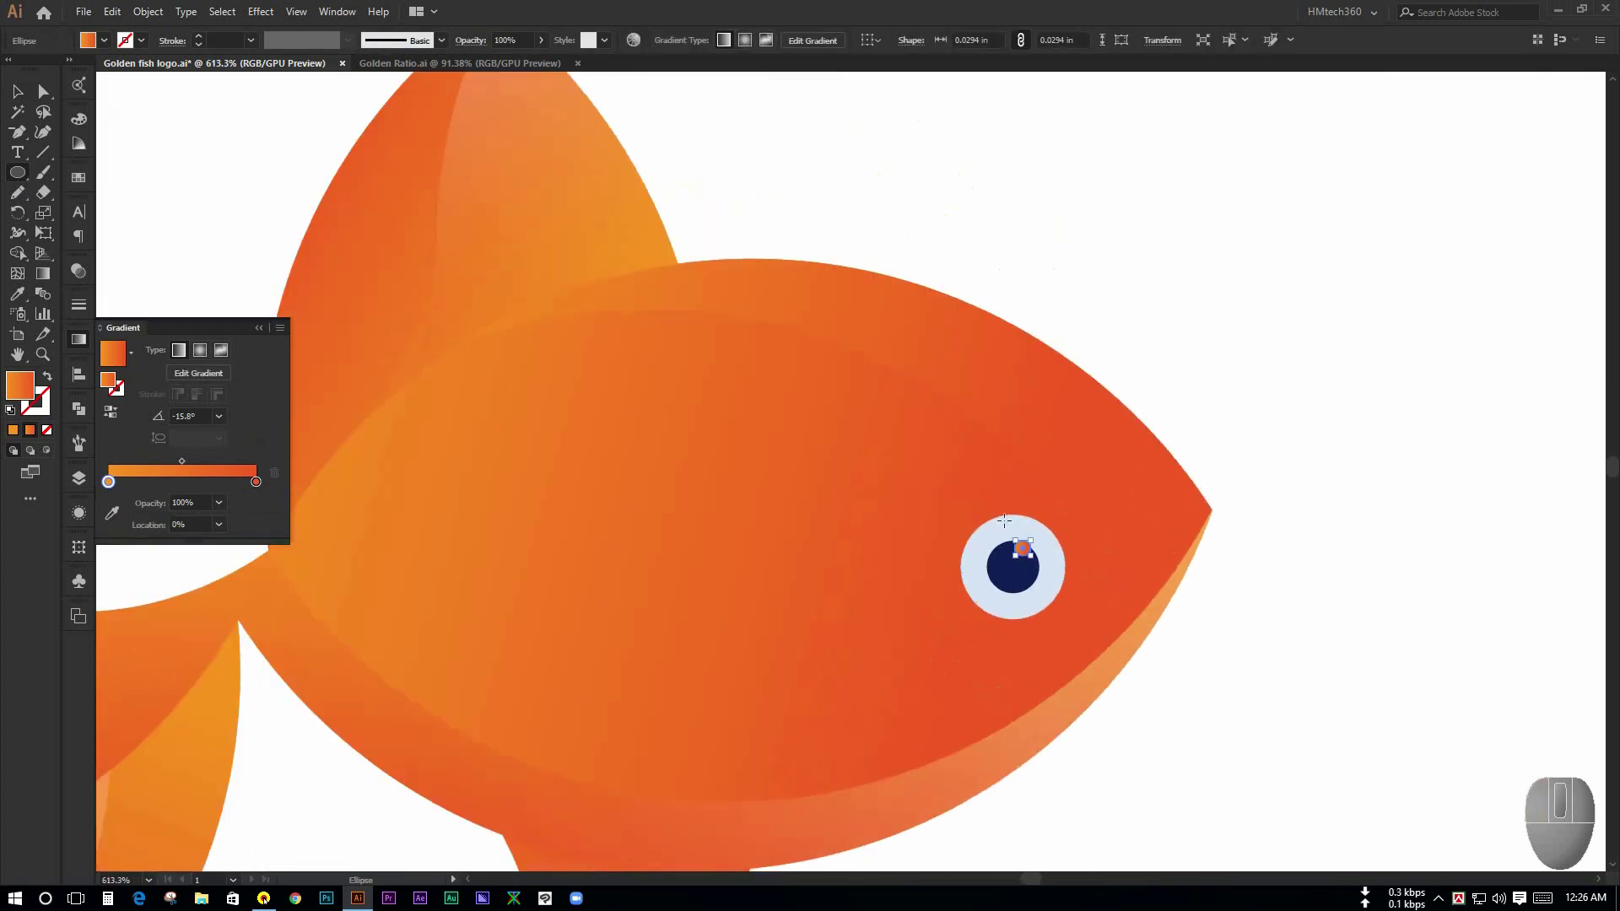
{"action": "key", "text": "i"}
{"action": "left_click", "coordinate": [501, 197]}
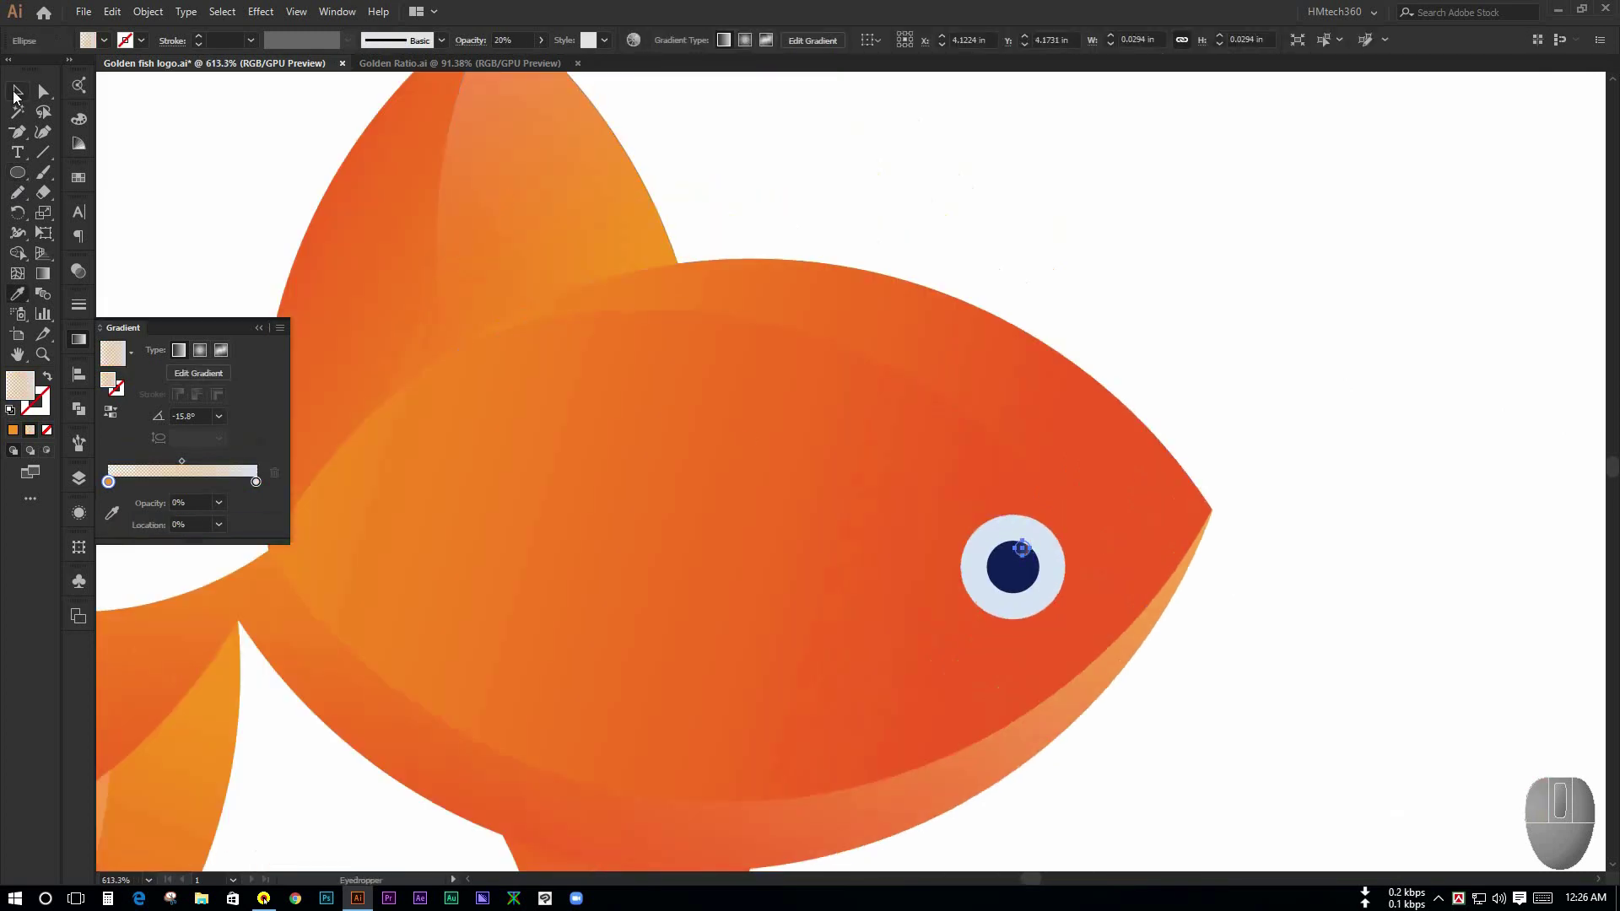
{"action": "key", "text": "v"}
{"action": "left_click", "coordinate": [1291, 342]}
Step: Nudge the small highlight circle downwards so it sits just inside the pupil's upper edge
{"action": "left_click_drag", "start_coordinate": [1255, 374], "coordinate": [1313, 346]}
{"action": "left_click_drag", "start_coordinate": [709, 609], "coordinate": [734, 621]}
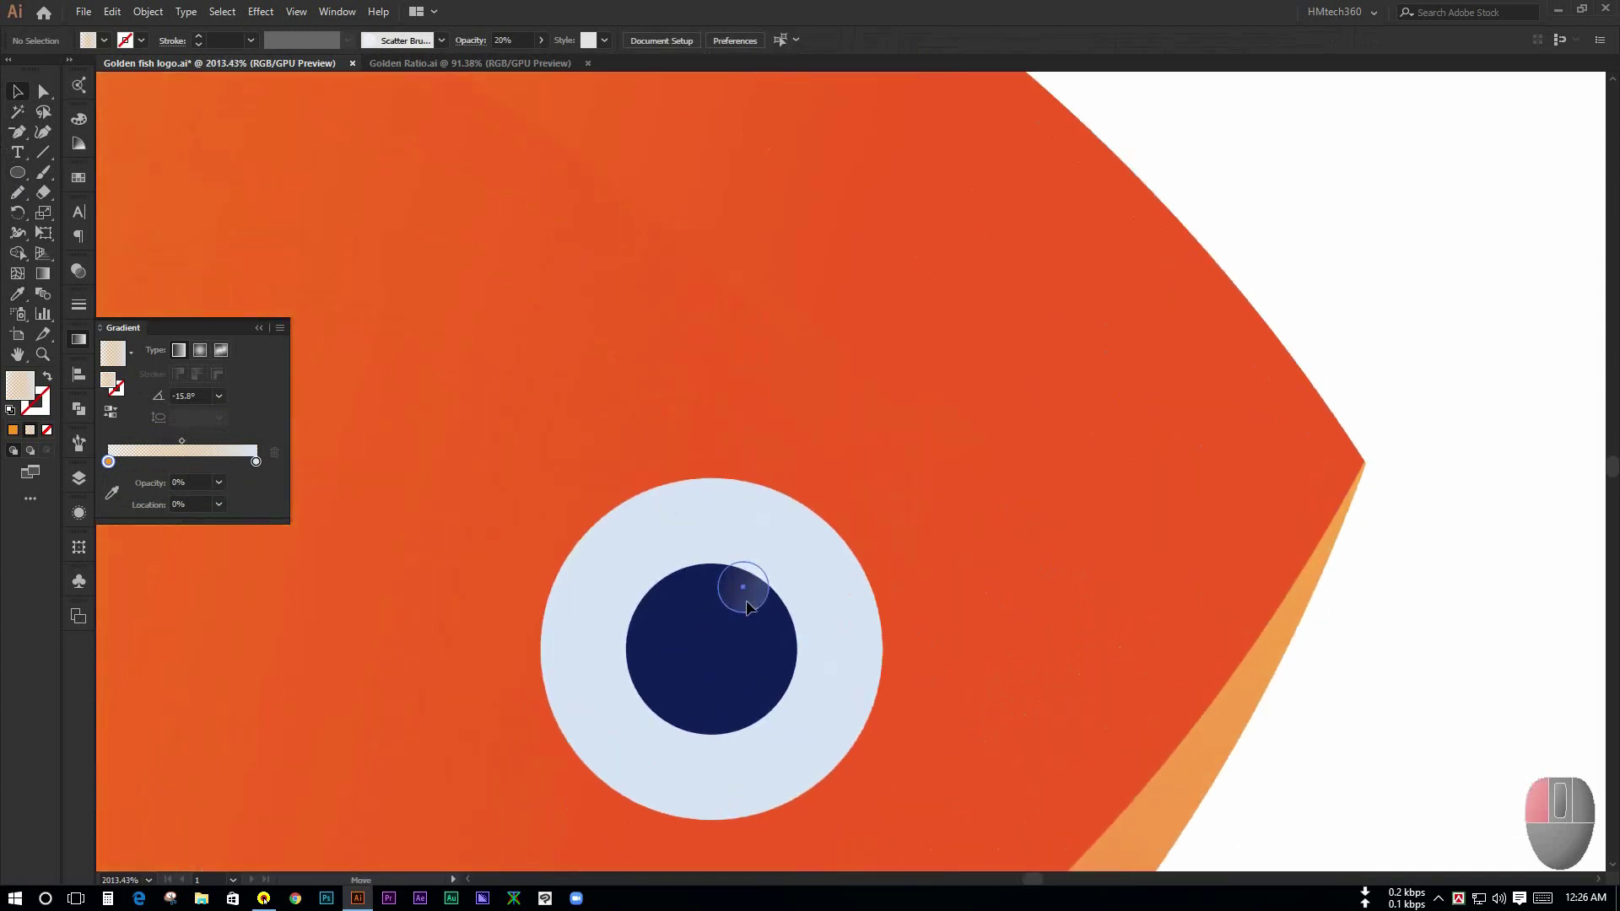
{"action": "left_click", "coordinate": [743, 591]}
{"action": "left_click", "coordinate": [1384, 347]}
{"action": "left_click_drag", "start_coordinate": [1393, 332], "coordinate": [1122, 307]}
{"action": "left_click_drag", "start_coordinate": [1431, 567], "coordinate": [1226, 564]}
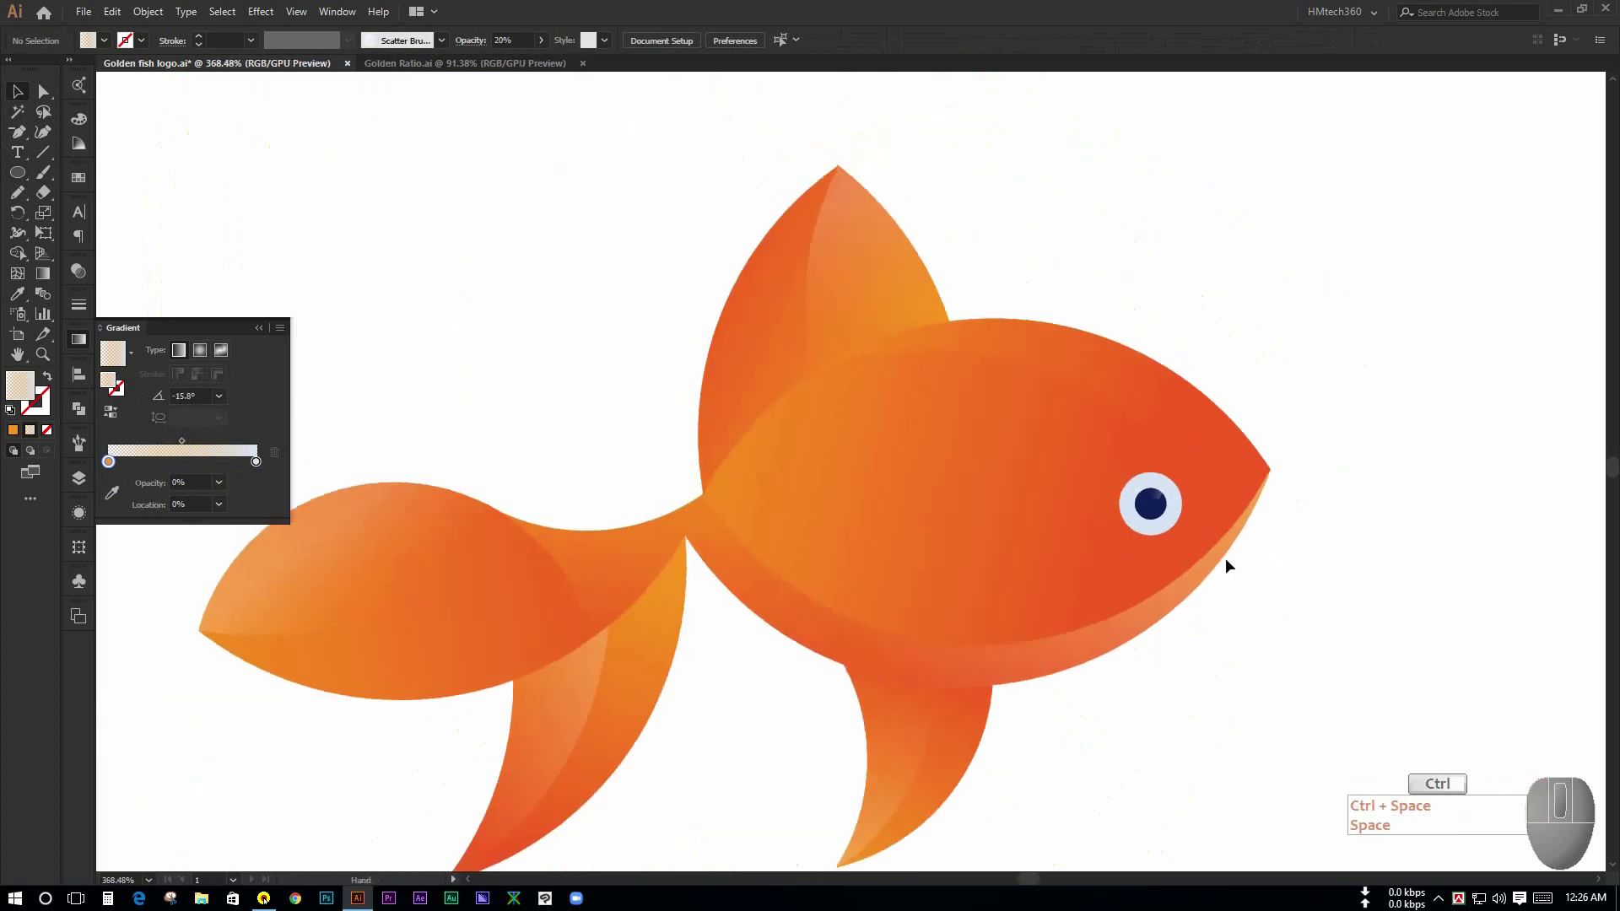
{"action": "left_click_drag", "start_coordinate": [1363, 586], "coordinate": [1240, 579]}
Step: Redirect the upper tail highlight's gradient to about 26.3°, with its pale end towards the body
{"action": "left_click_drag", "start_coordinate": [429, 717], "coordinate": [528, 731]}
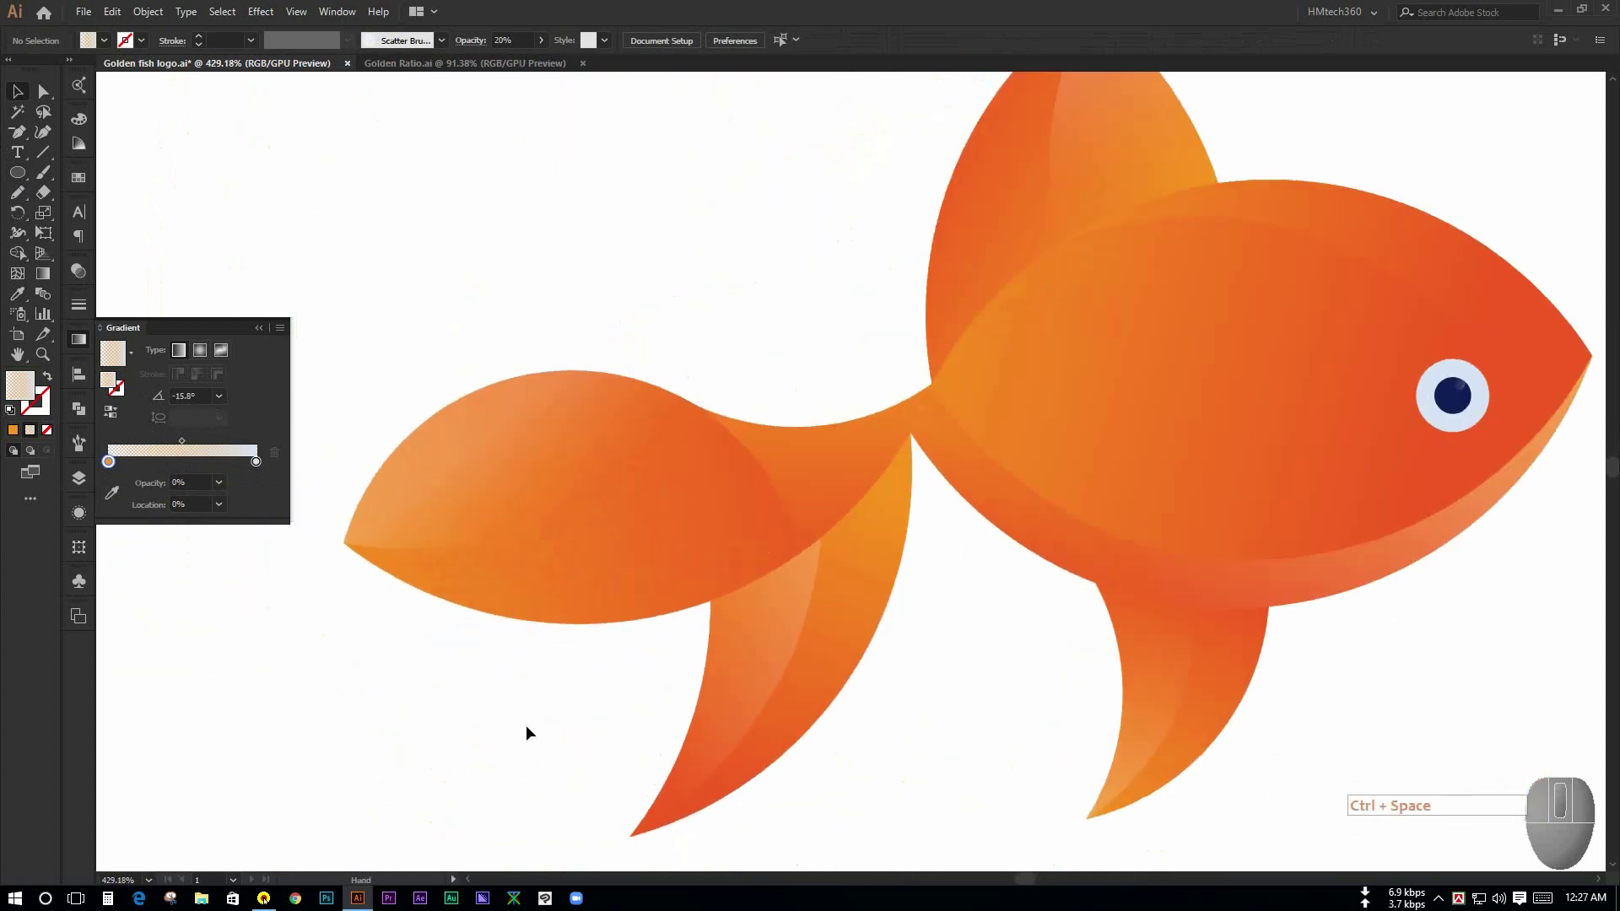
{"action": "left_click", "coordinate": [537, 491]}
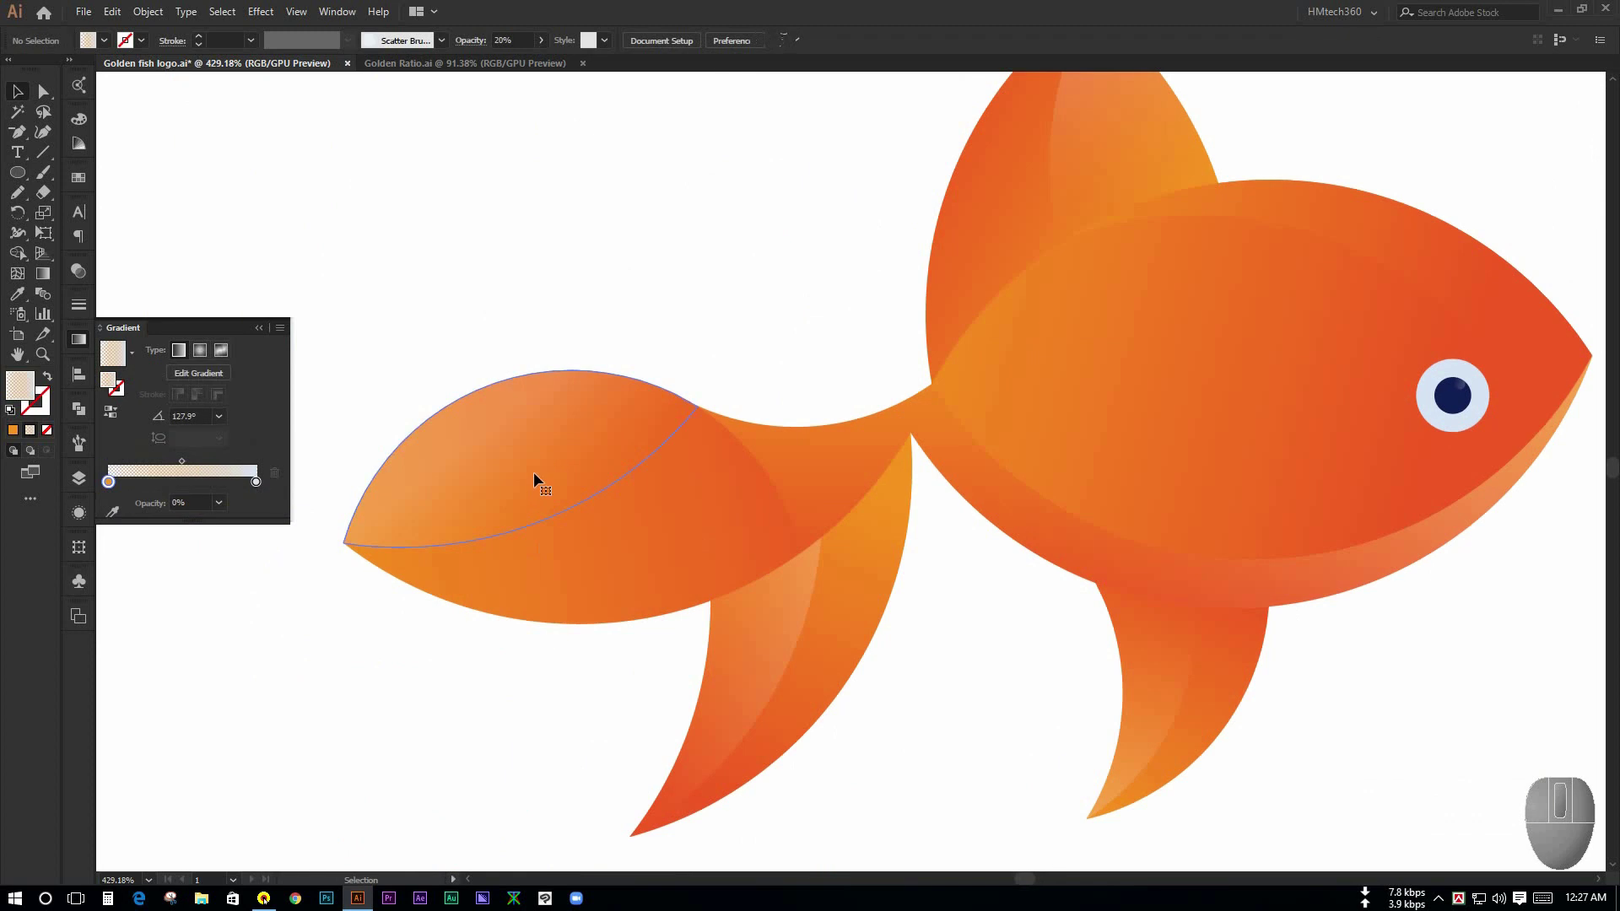
{"action": "left_click", "coordinate": [37, 272]}
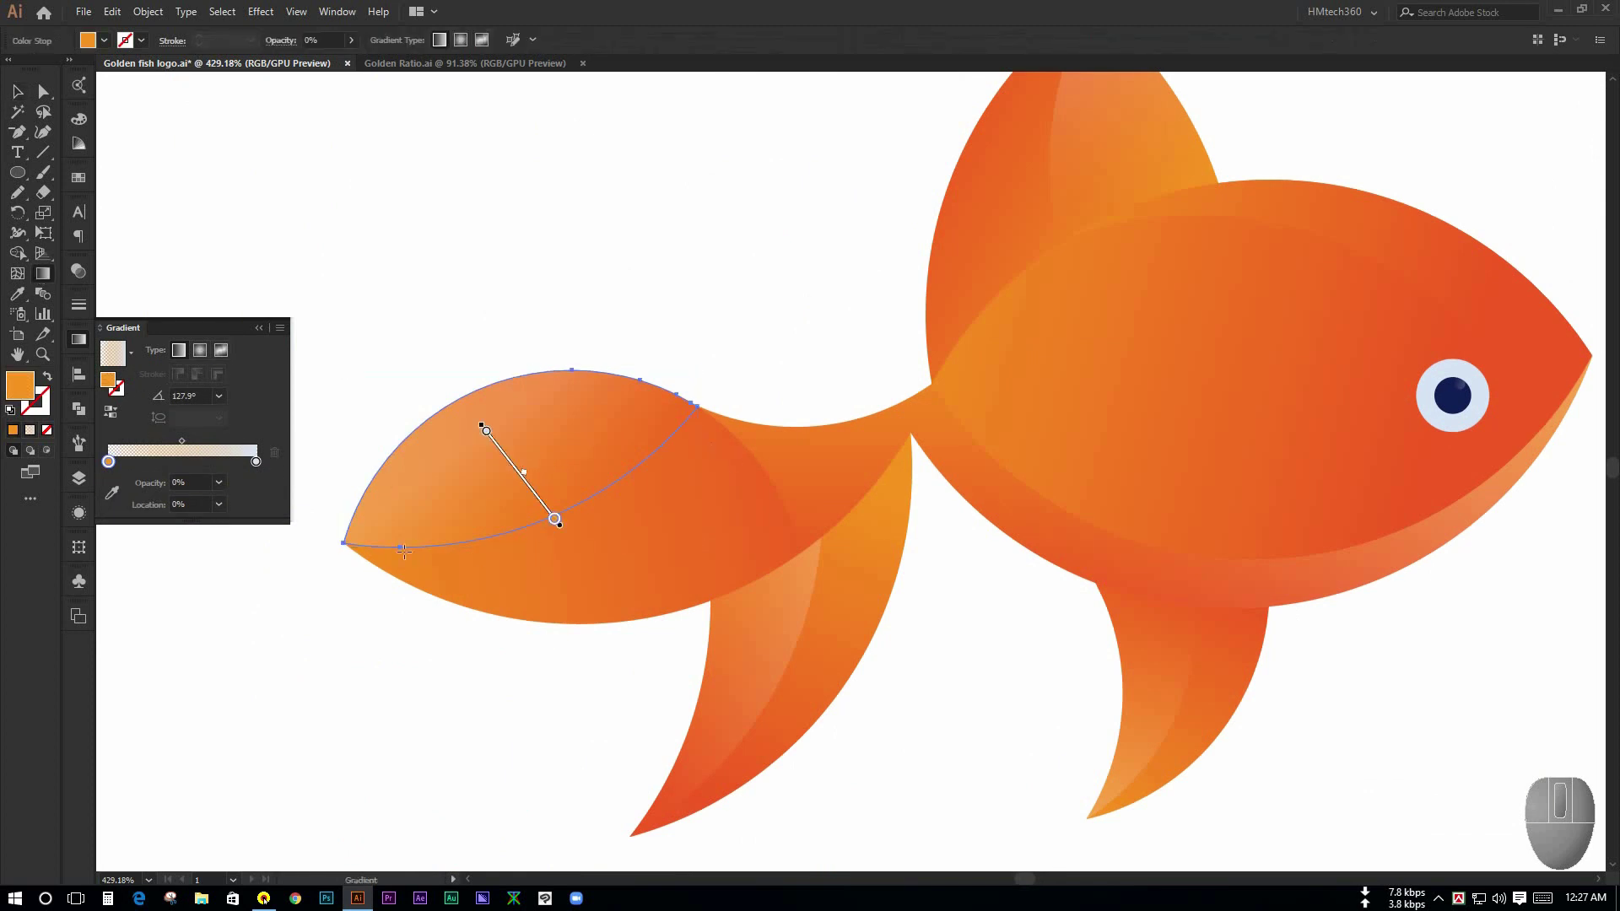
{"action": "mouse_move", "coordinate": [384, 518]}
{"action": "left_mouse_down"}
{"action": "mouse_move", "coordinate": [684, 390]}
{"action": "mouse_move", "coordinate": [658, 384]}
{"action": "left_mouse_up"}
{"action": "left_click", "coordinate": [17, 93]}
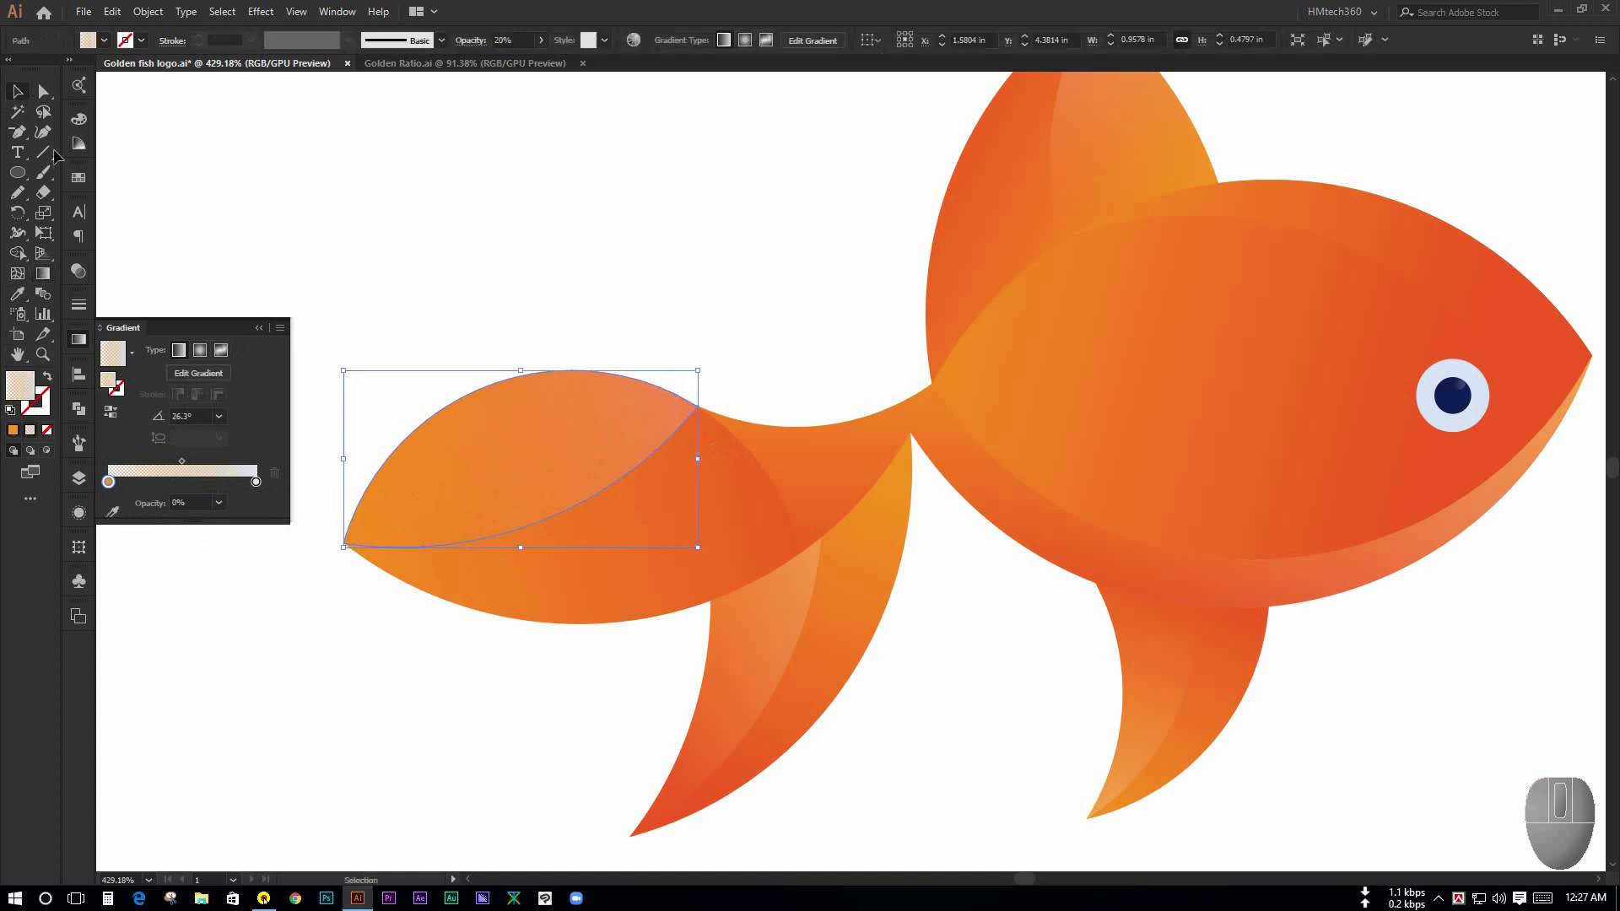
{"action": "left_click", "coordinate": [378, 661]}
{"action": "key", "text": "ctrl+space"}
{"action": "left_click_drag", "start_coordinate": [475, 665], "coordinate": [307, 609]}
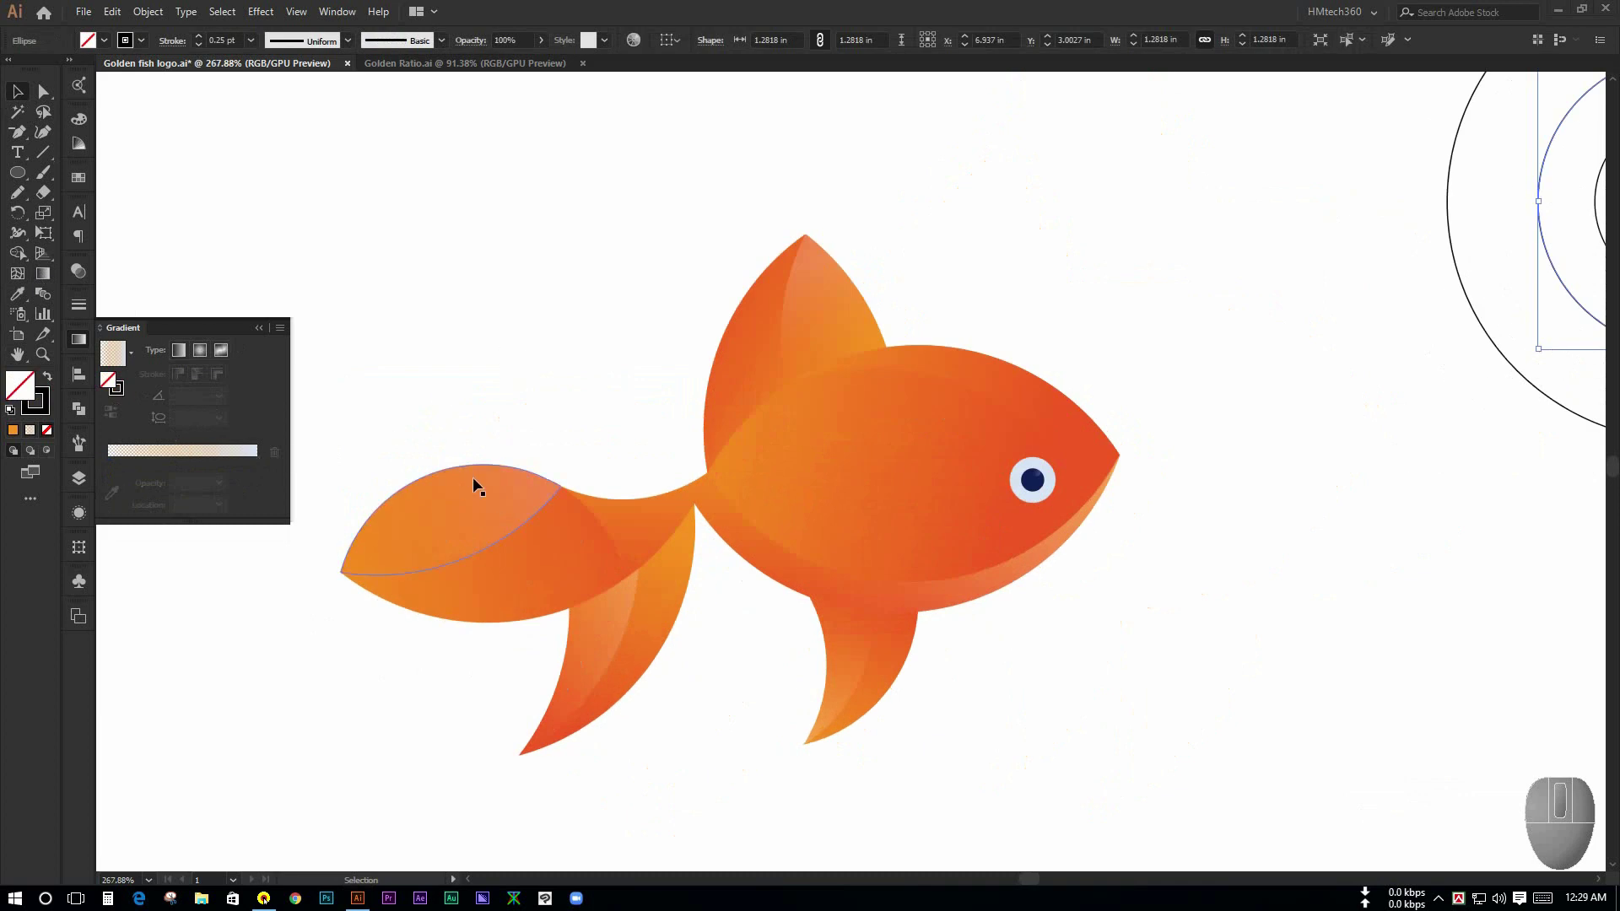
Step: Place a copy of the 1.2818 in golden ratio circle above the tail joint, between the tail and the top fin
{"action": "left_click", "coordinate": [942, 336]}
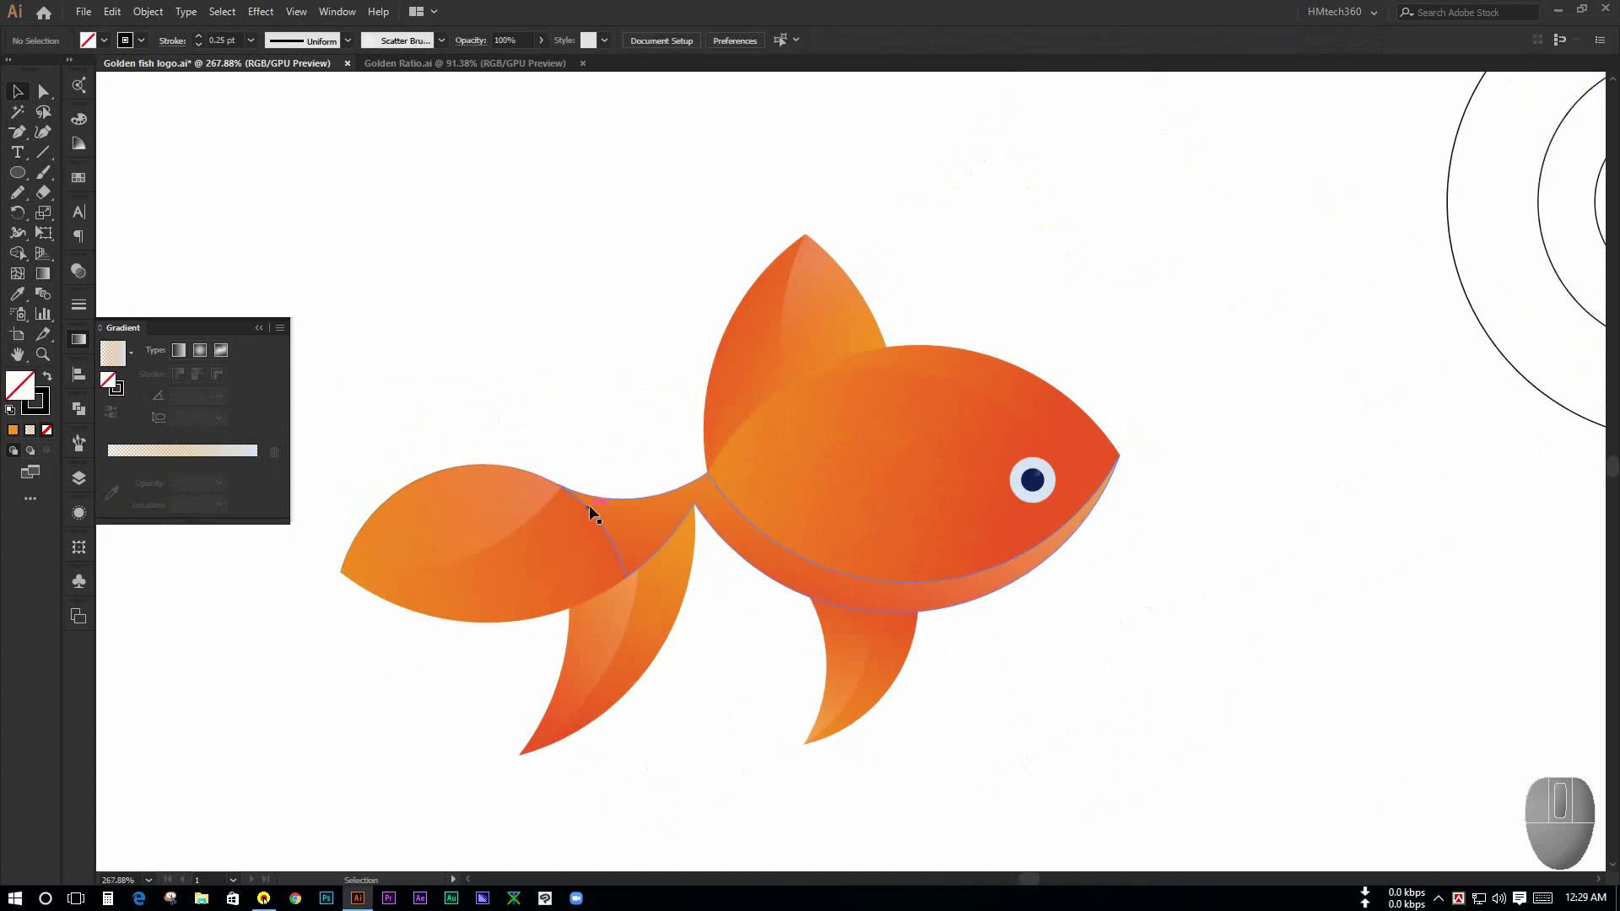
{"action": "left_click_drag", "start_coordinate": [599, 347], "coordinate": [547, 345]}
{"action": "left_click_drag", "start_coordinate": [709, 236], "coordinate": [685, 300]}
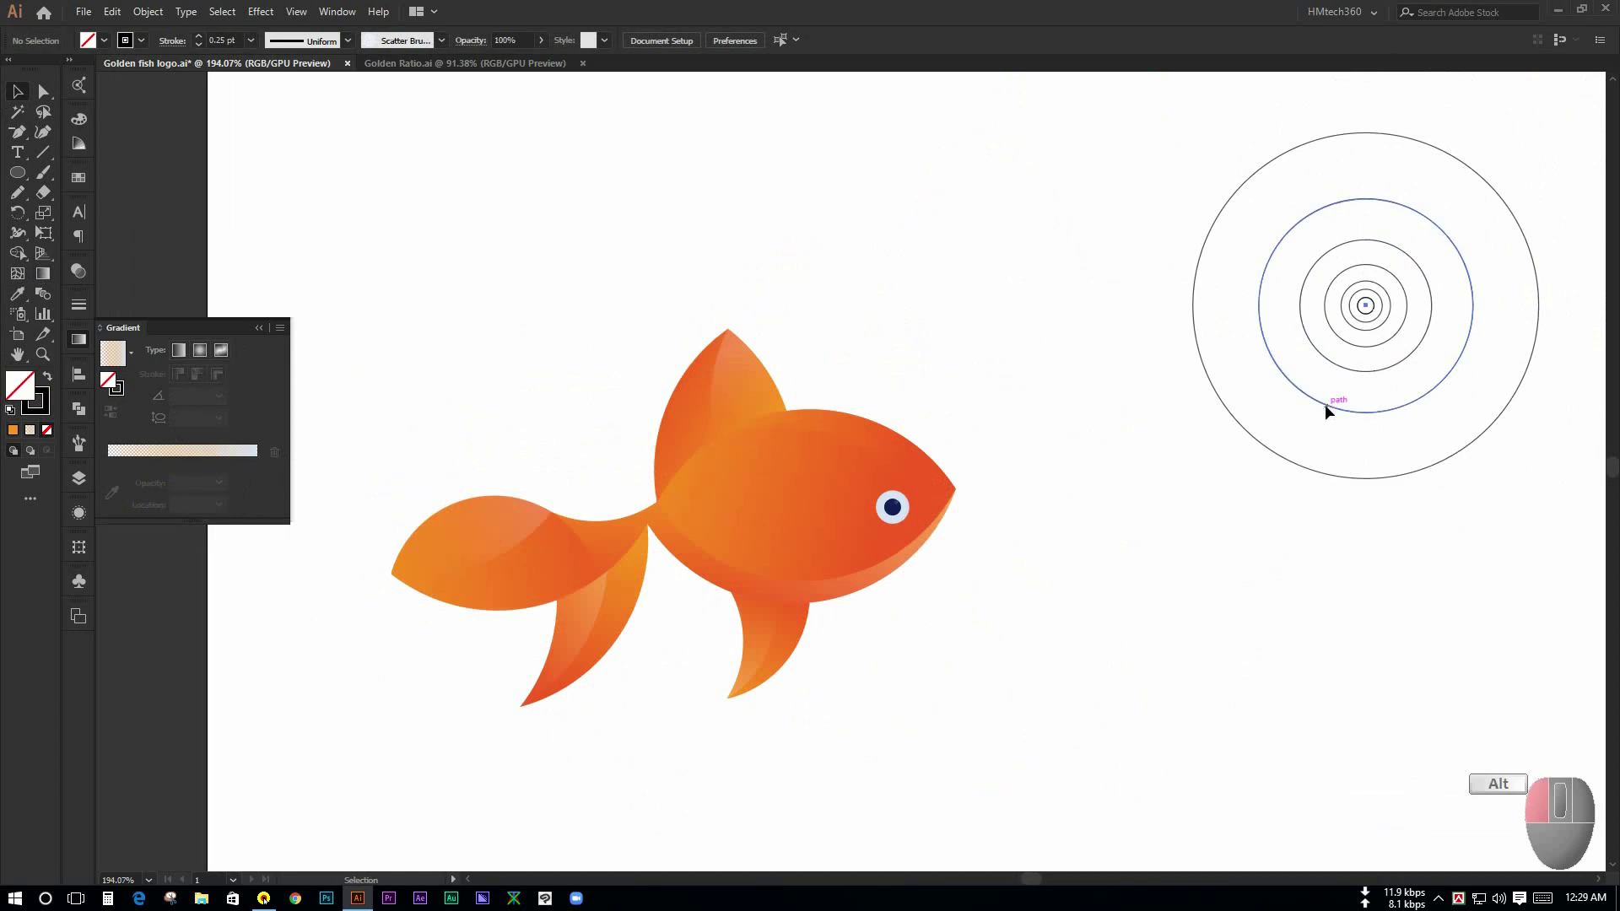
{"action": "left_click_drag", "start_coordinate": [1326, 403], "coordinate": [555, 522]}
{"action": "left_click_drag", "start_coordinate": [560, 476], "coordinate": [888, 491]}
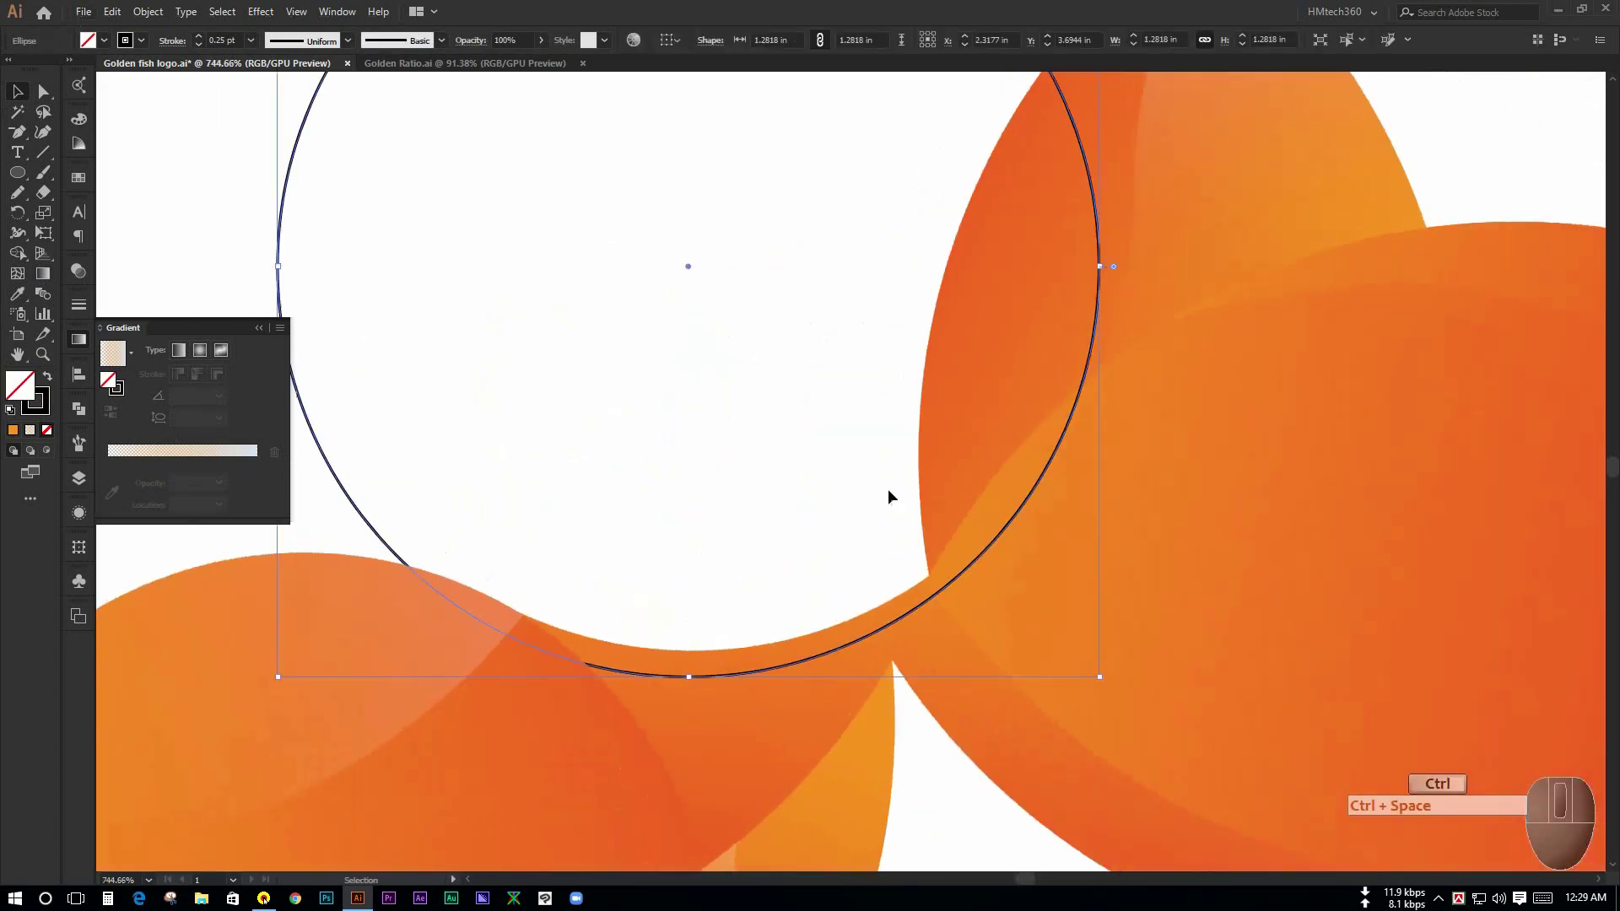
{"action": "left_click_drag", "start_coordinate": [781, 467], "coordinate": [699, 367]}
{"action": "left_click", "coordinate": [737, 310]}
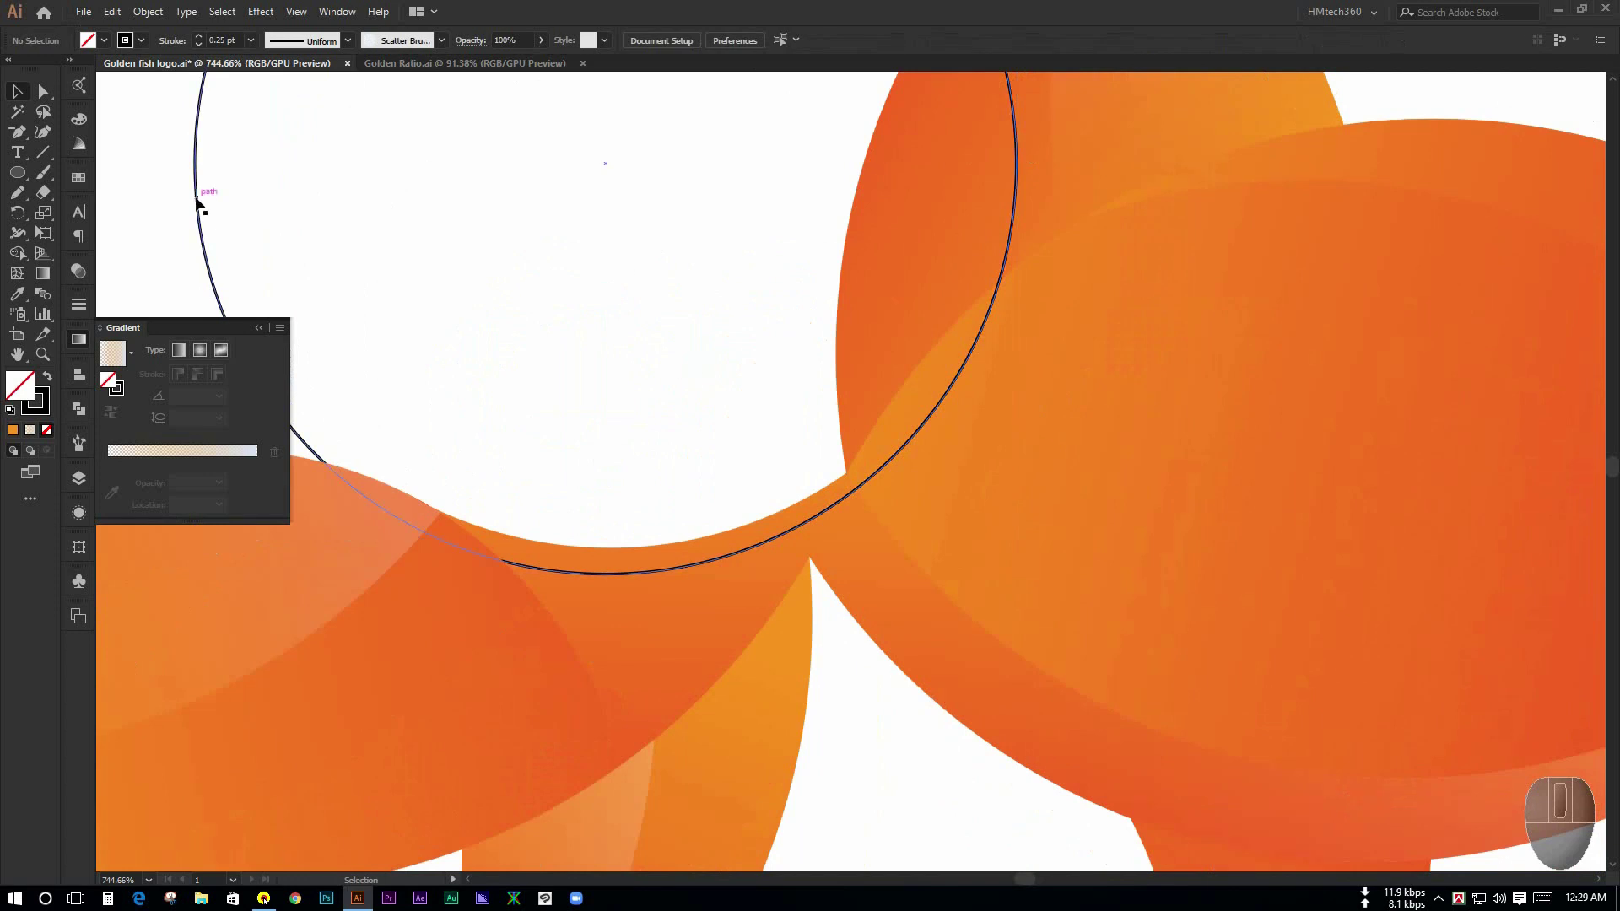
Step: Reposition the circle copy so its arc runs from the body's rear tip down across the tail joint
{"action": "left_click_drag", "start_coordinate": [199, 206], "coordinate": [214, 311]}
{"action": "left_click_drag", "start_coordinate": [354, 239], "coordinate": [721, 223]}
{"action": "left_click_drag", "start_coordinate": [573, 286], "coordinate": [437, 315]}
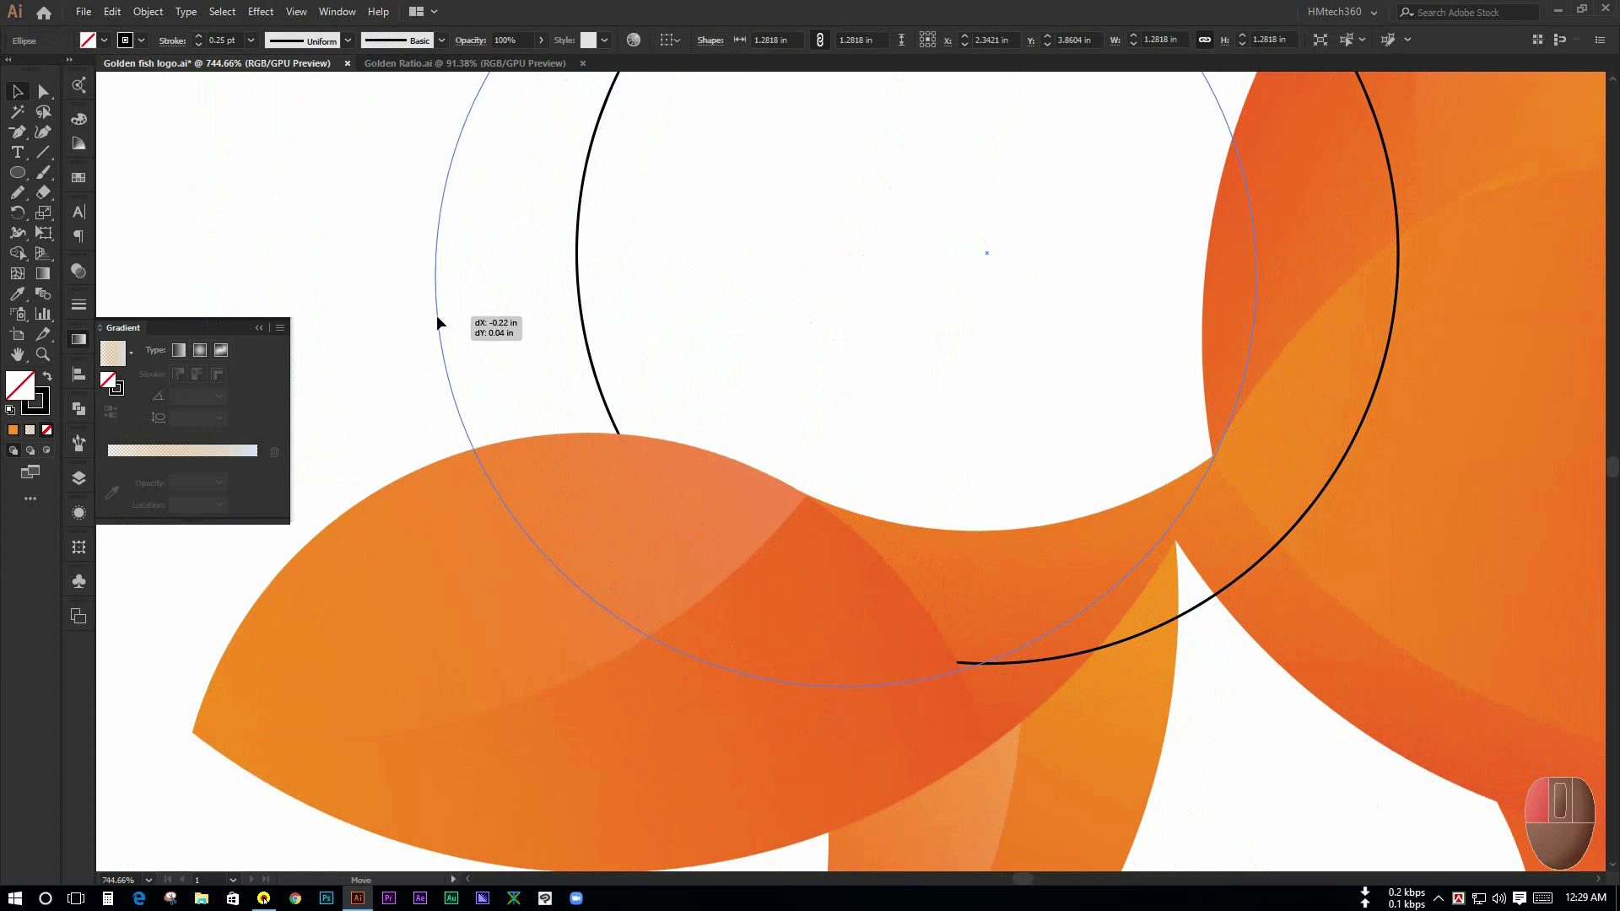
{"action": "left_click_drag", "start_coordinate": [437, 316], "coordinate": [437, 315]}
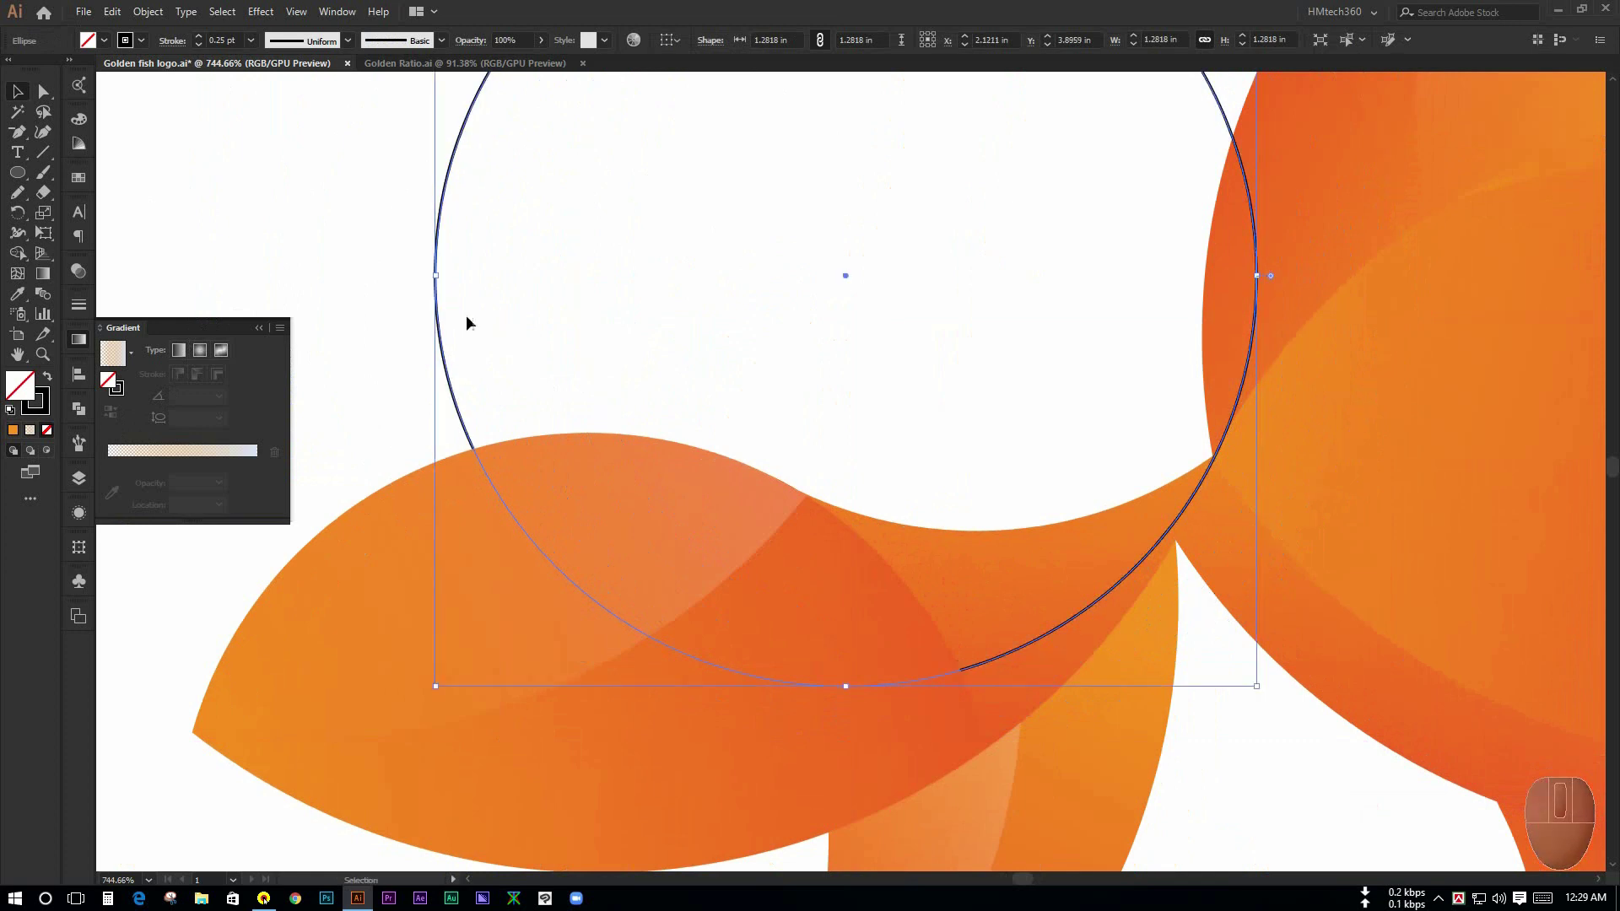
{"action": "left_click_drag", "start_coordinate": [859, 323], "coordinate": [704, 362]}
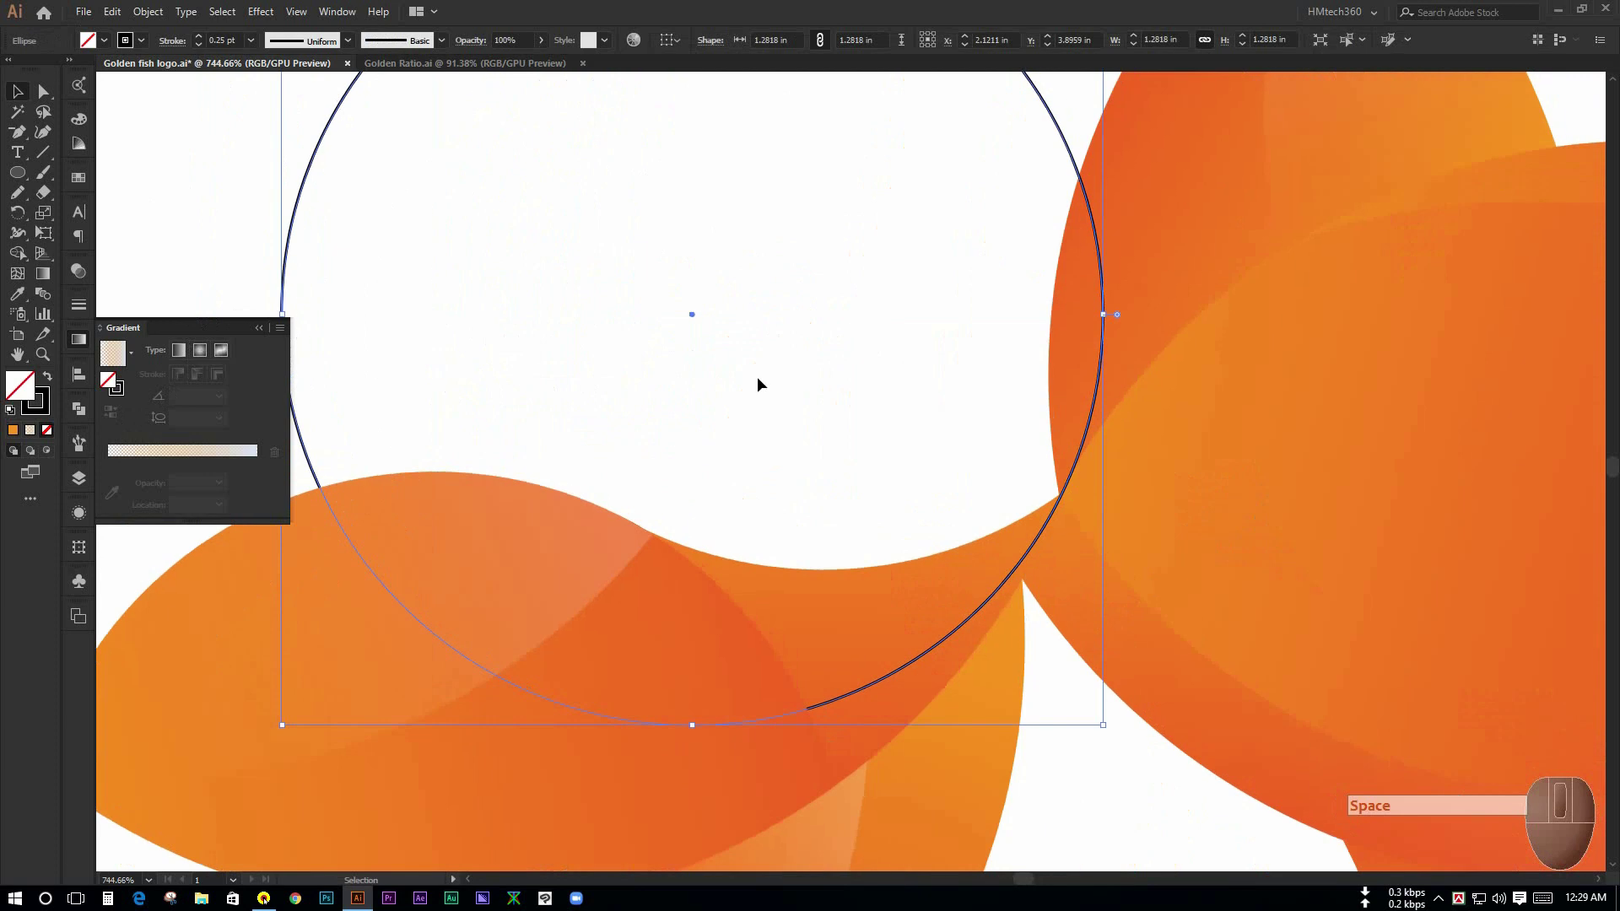
{"action": "left_click_drag", "start_coordinate": [295, 215], "coordinate": [345, 133]}
{"action": "left_click", "coordinate": [549, 186]}
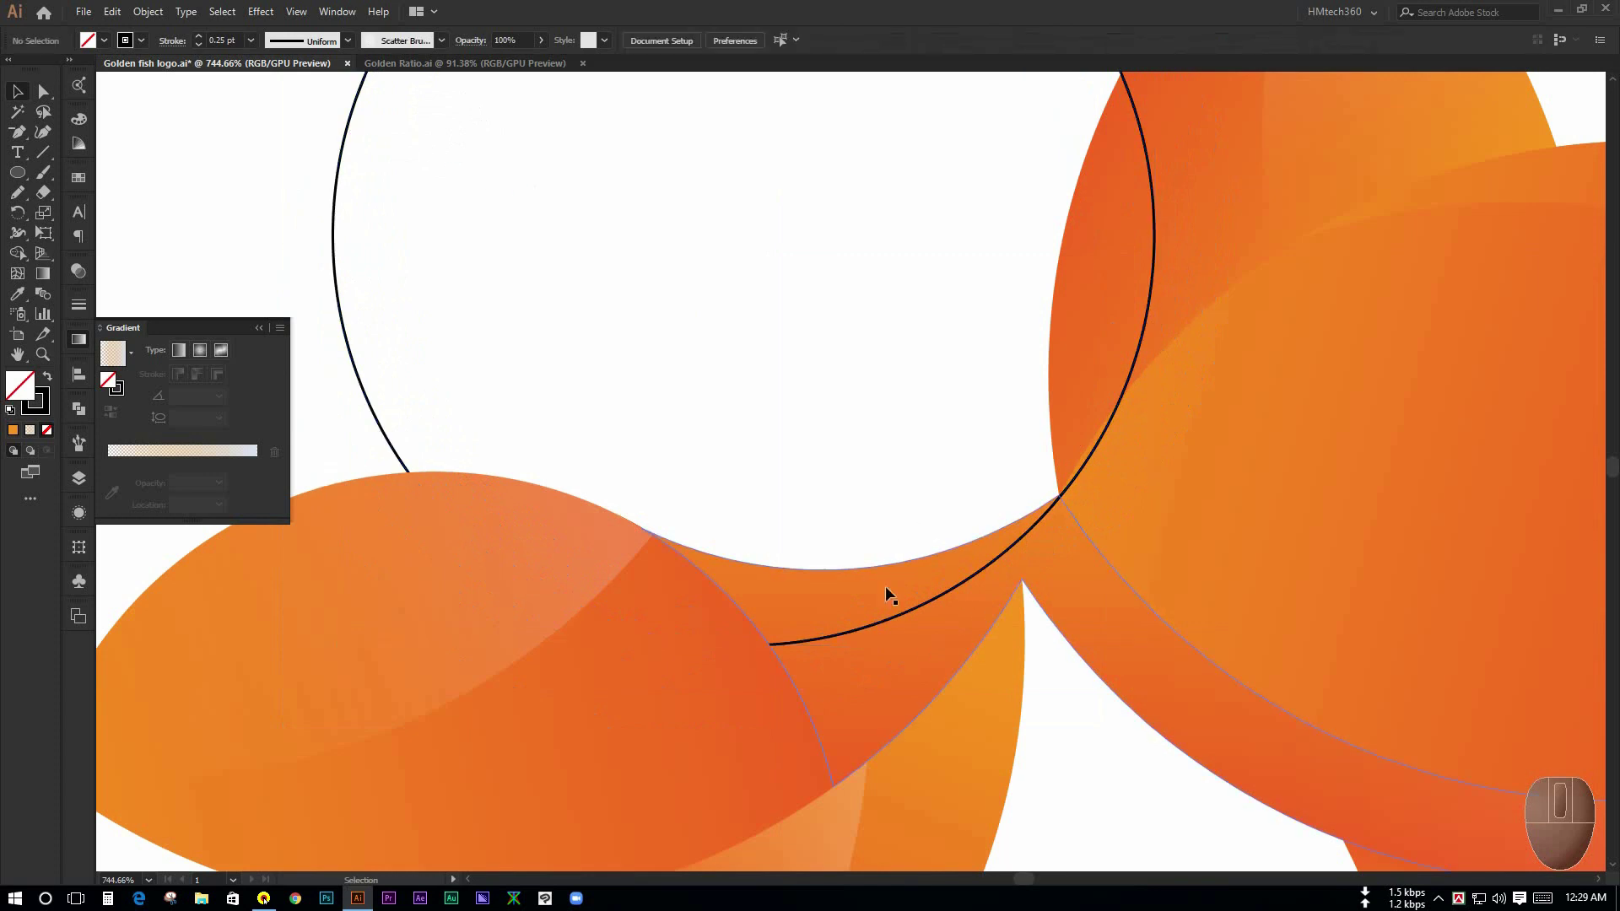
Step: Trim the circle against the belly and tail-joint shape with Shape Builder, leaving a crescent along the joint's upper edge
{"action": "left_click", "coordinate": [873, 626]}
{"action": "left_click", "coordinate": [265, 255]}
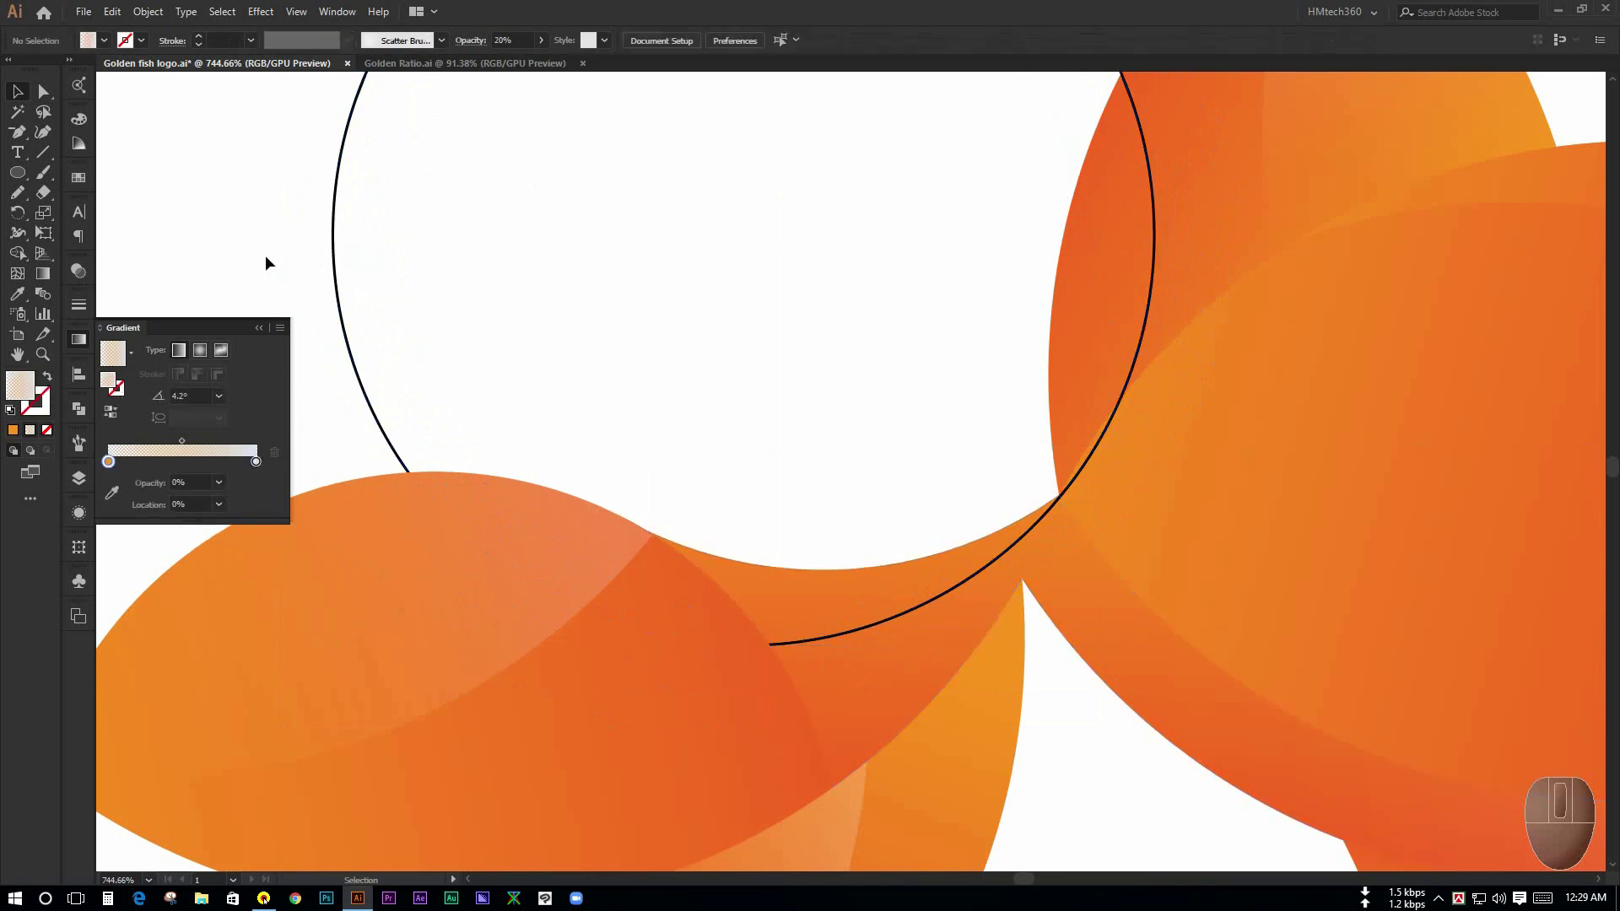
{"action": "left_click", "coordinate": [336, 282]}
{"action": "left_click", "coordinate": [849, 683], "text": "shift"}
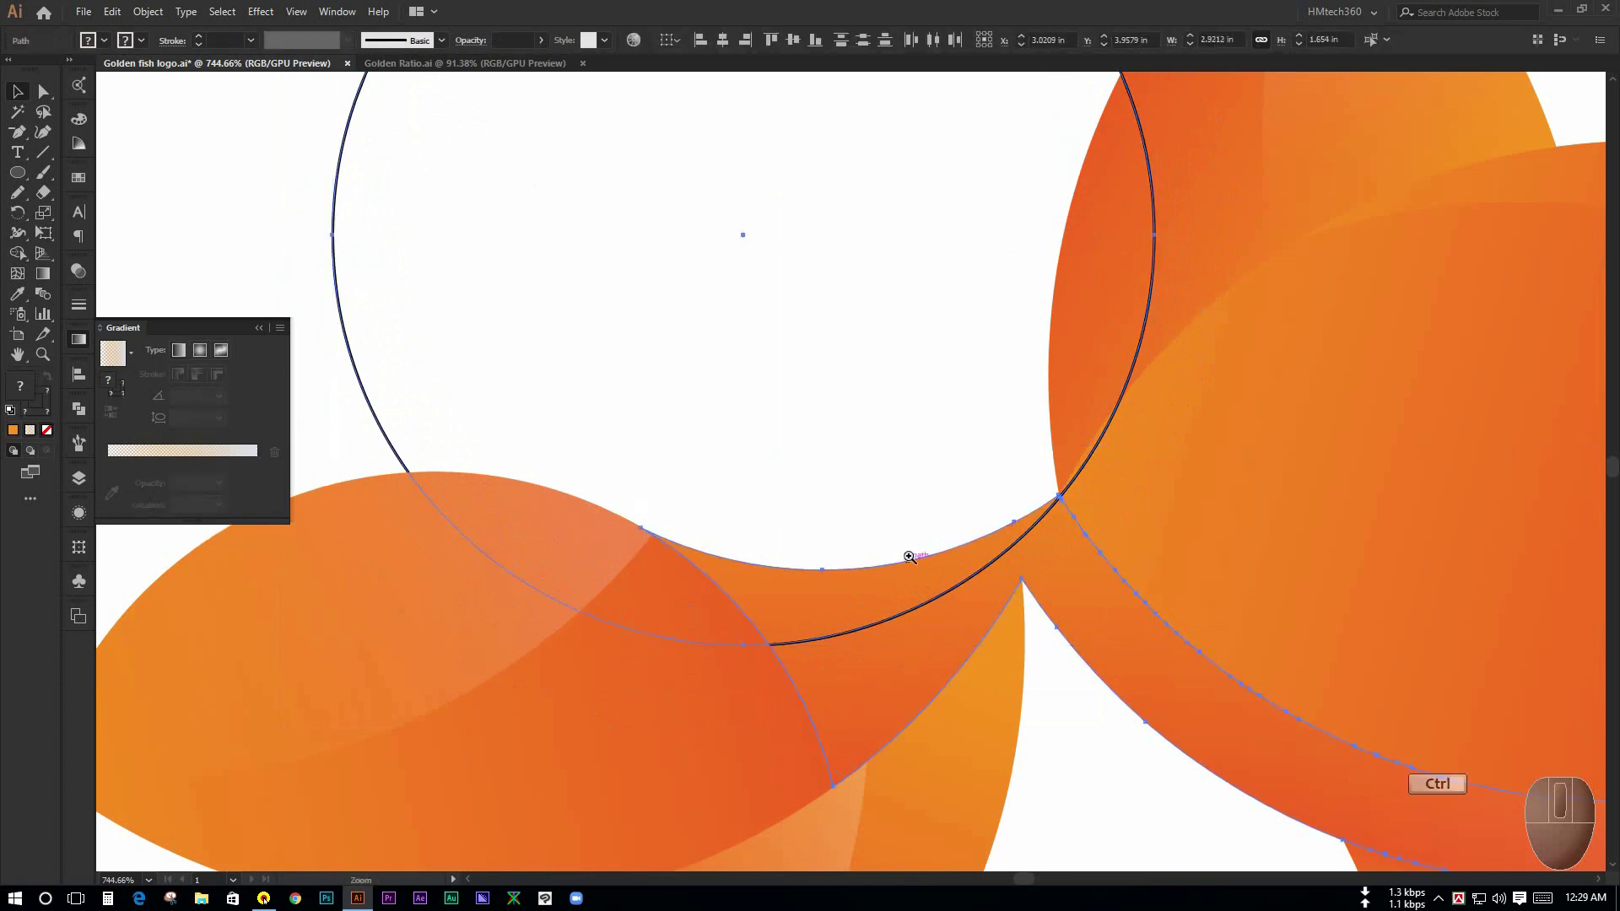
{"action": "mouse_move", "coordinate": [907, 540]}
{"action": "left_mouse_down"}
{"action": "mouse_move", "coordinate": [660, 445]}
{"action": "mouse_move", "coordinate": [897, 535]}
{"action": "left_mouse_up"}
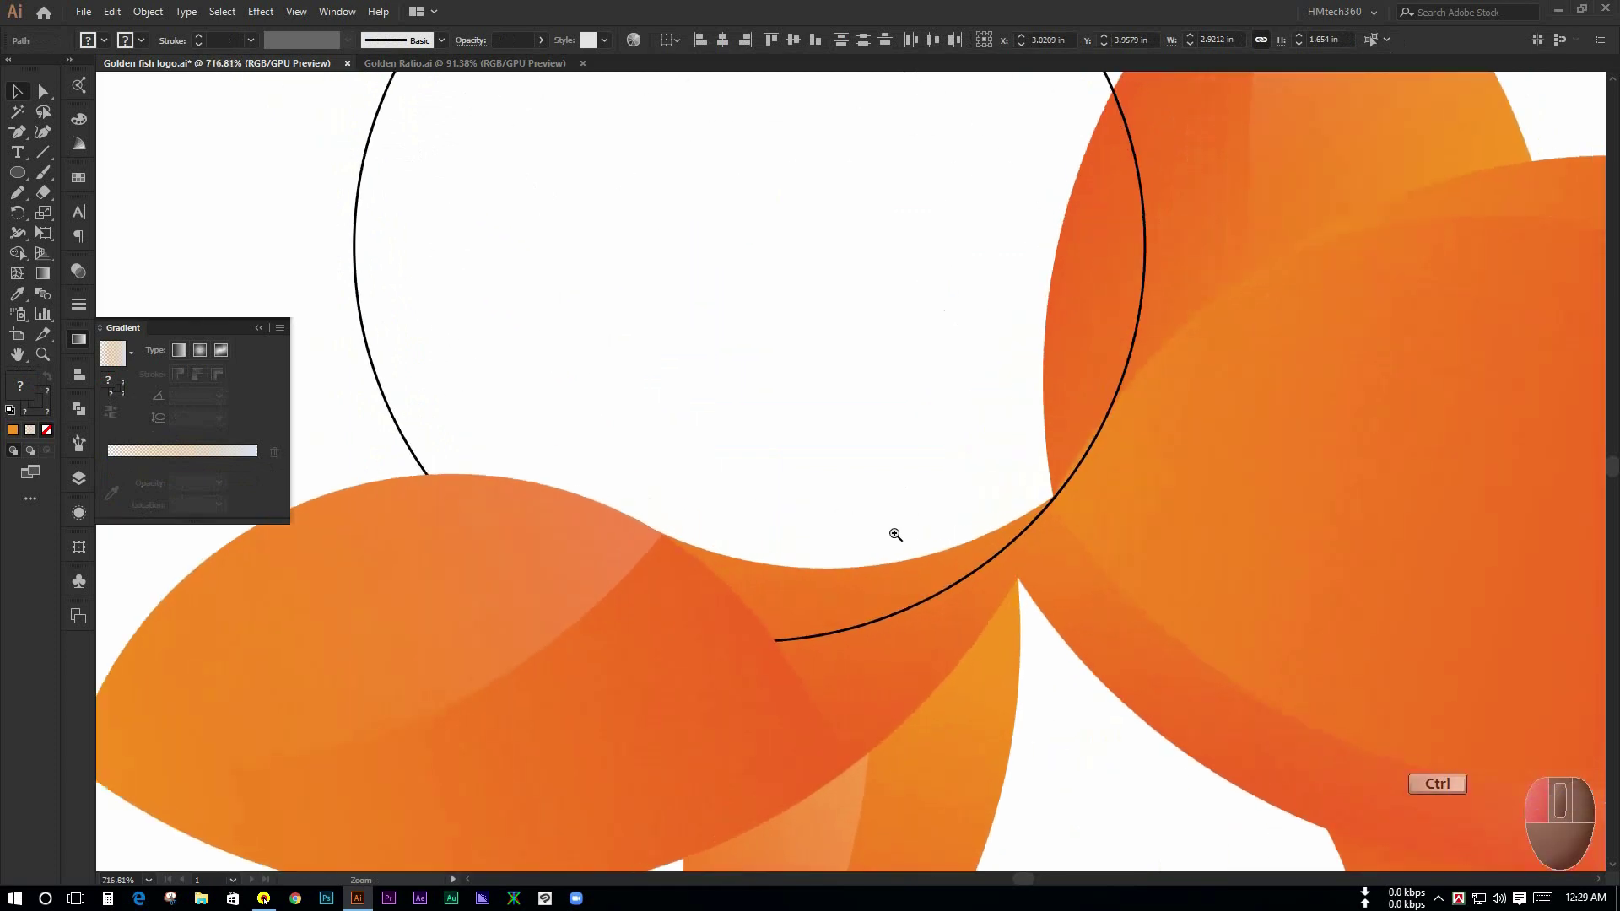
{"action": "left_click", "coordinate": [22, 258]}
{"action": "left_click", "coordinate": [414, 215], "text": "alt"}
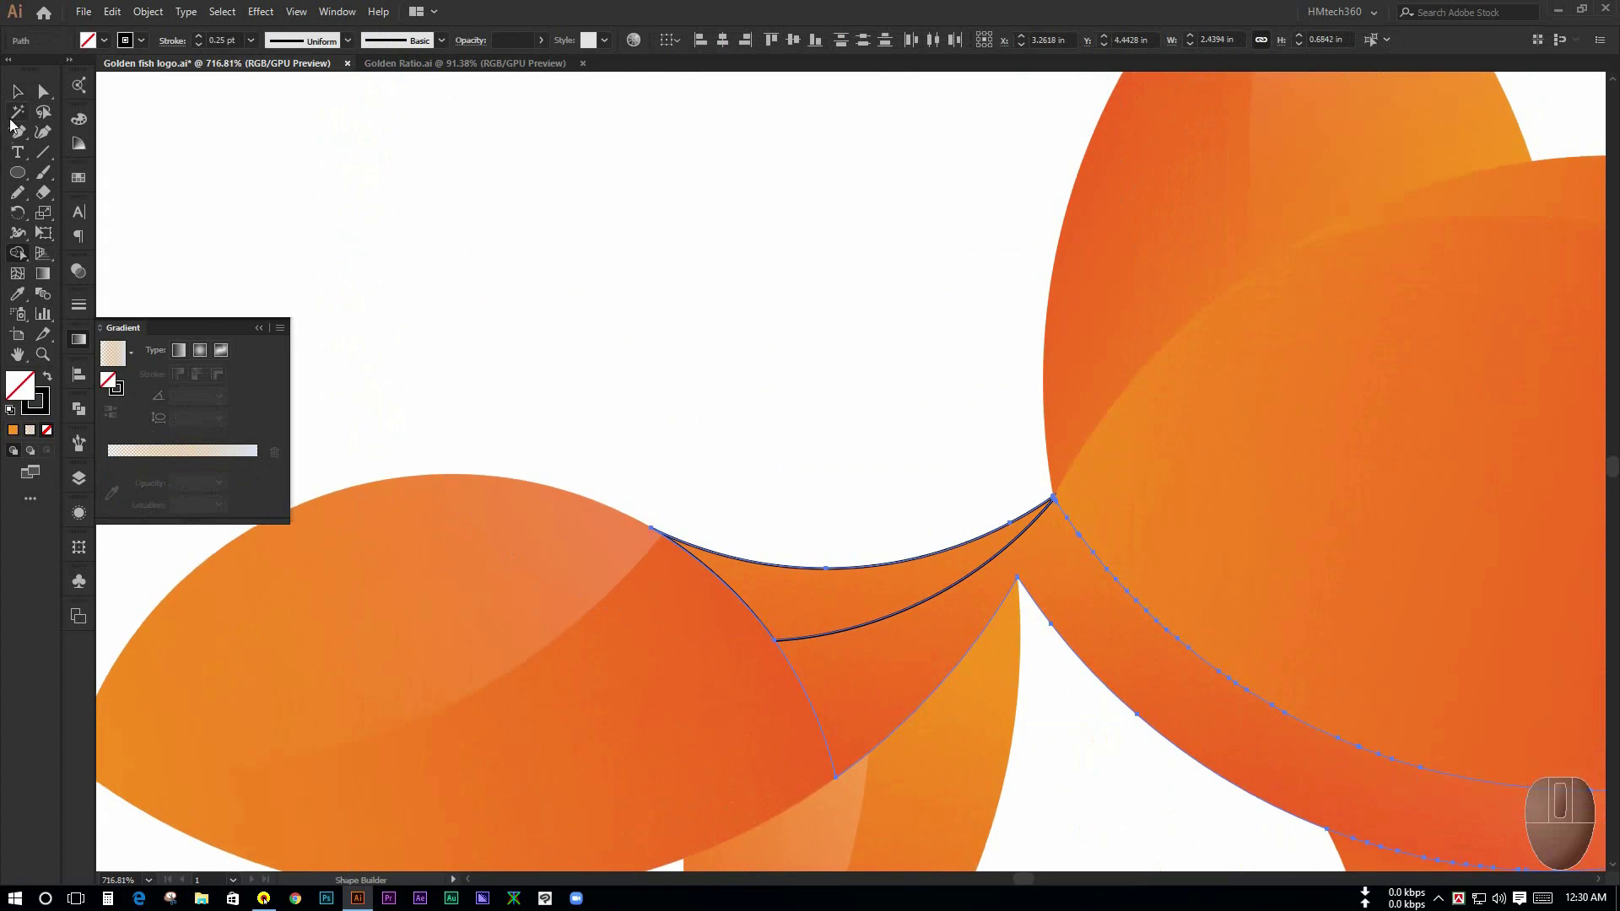
{"action": "left_click", "coordinate": [18, 92]}
{"action": "left_click", "coordinate": [435, 237]}
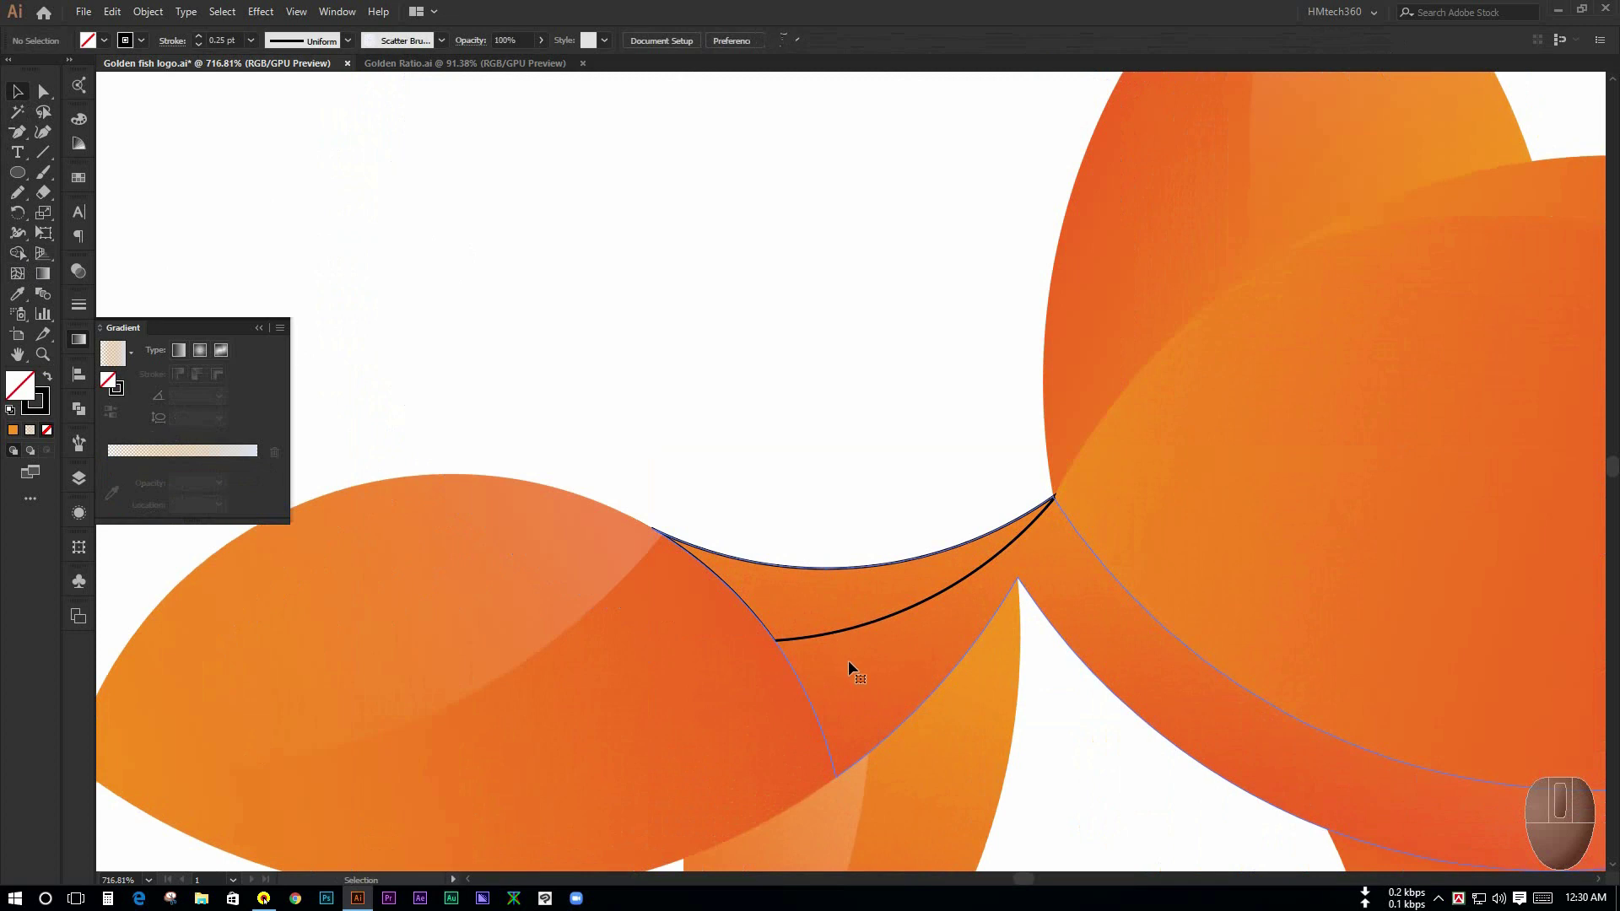
Step: Lock the belly highlight shape and apply the upper tail highlight's semi-transparent gradient to the tail-joint crescent
{"action": "left_click", "coordinate": [848, 660]}
{"action": "key", "text": "ctrl+2"}
{"action": "left_click", "coordinate": [852, 626]}
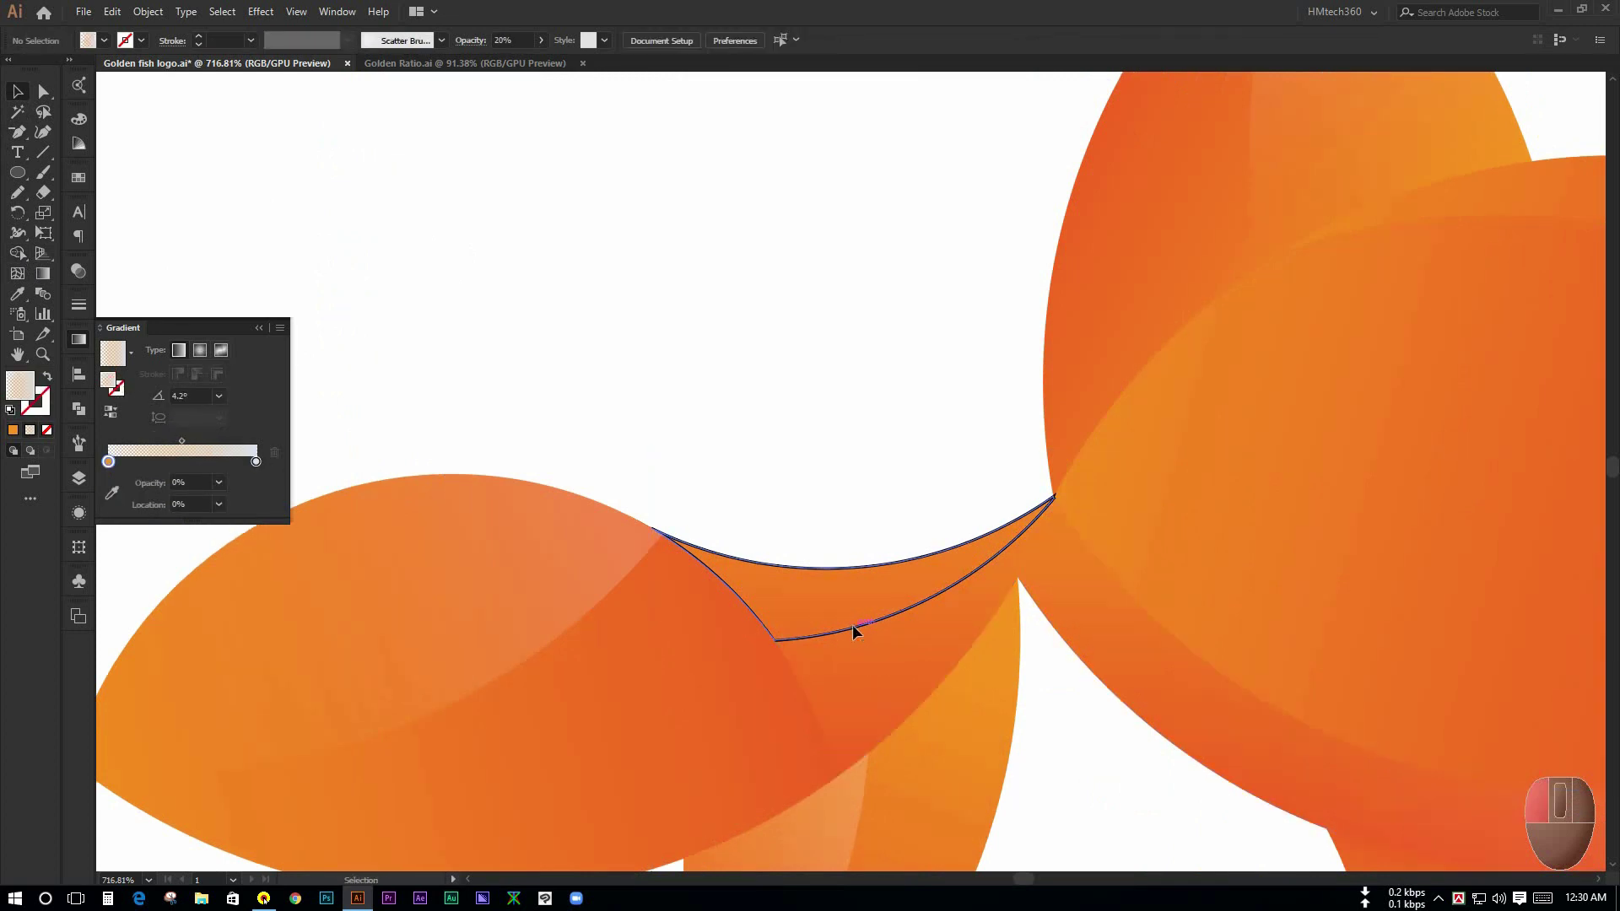
{"action": "left_click_drag", "start_coordinate": [850, 628], "coordinate": [838, 613]}
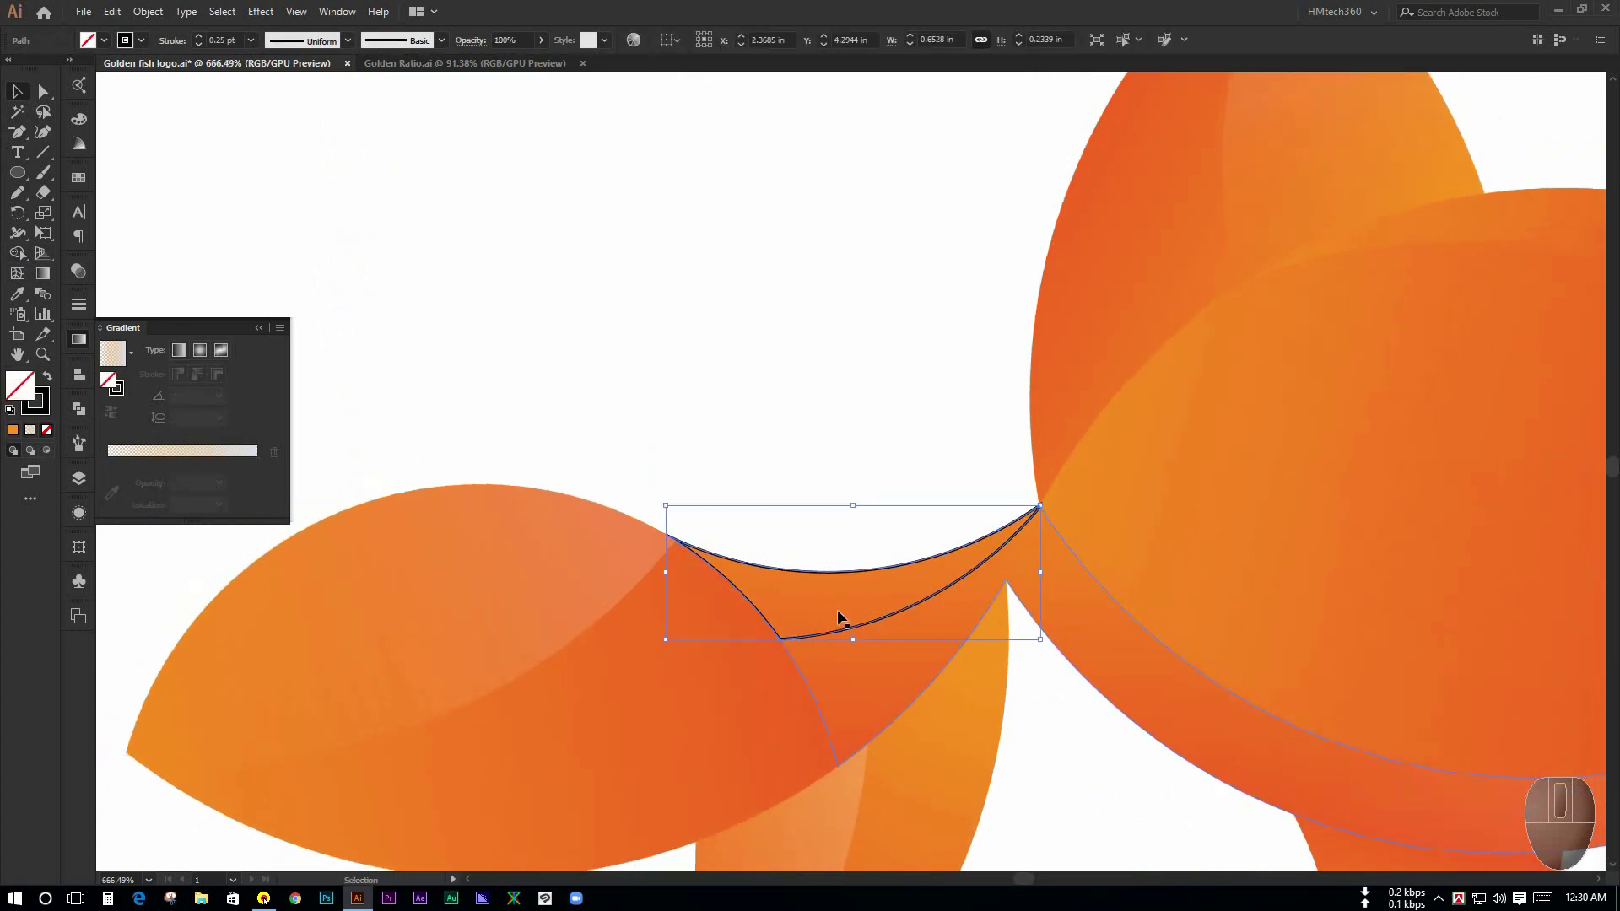
{"action": "key", "text": "i"}
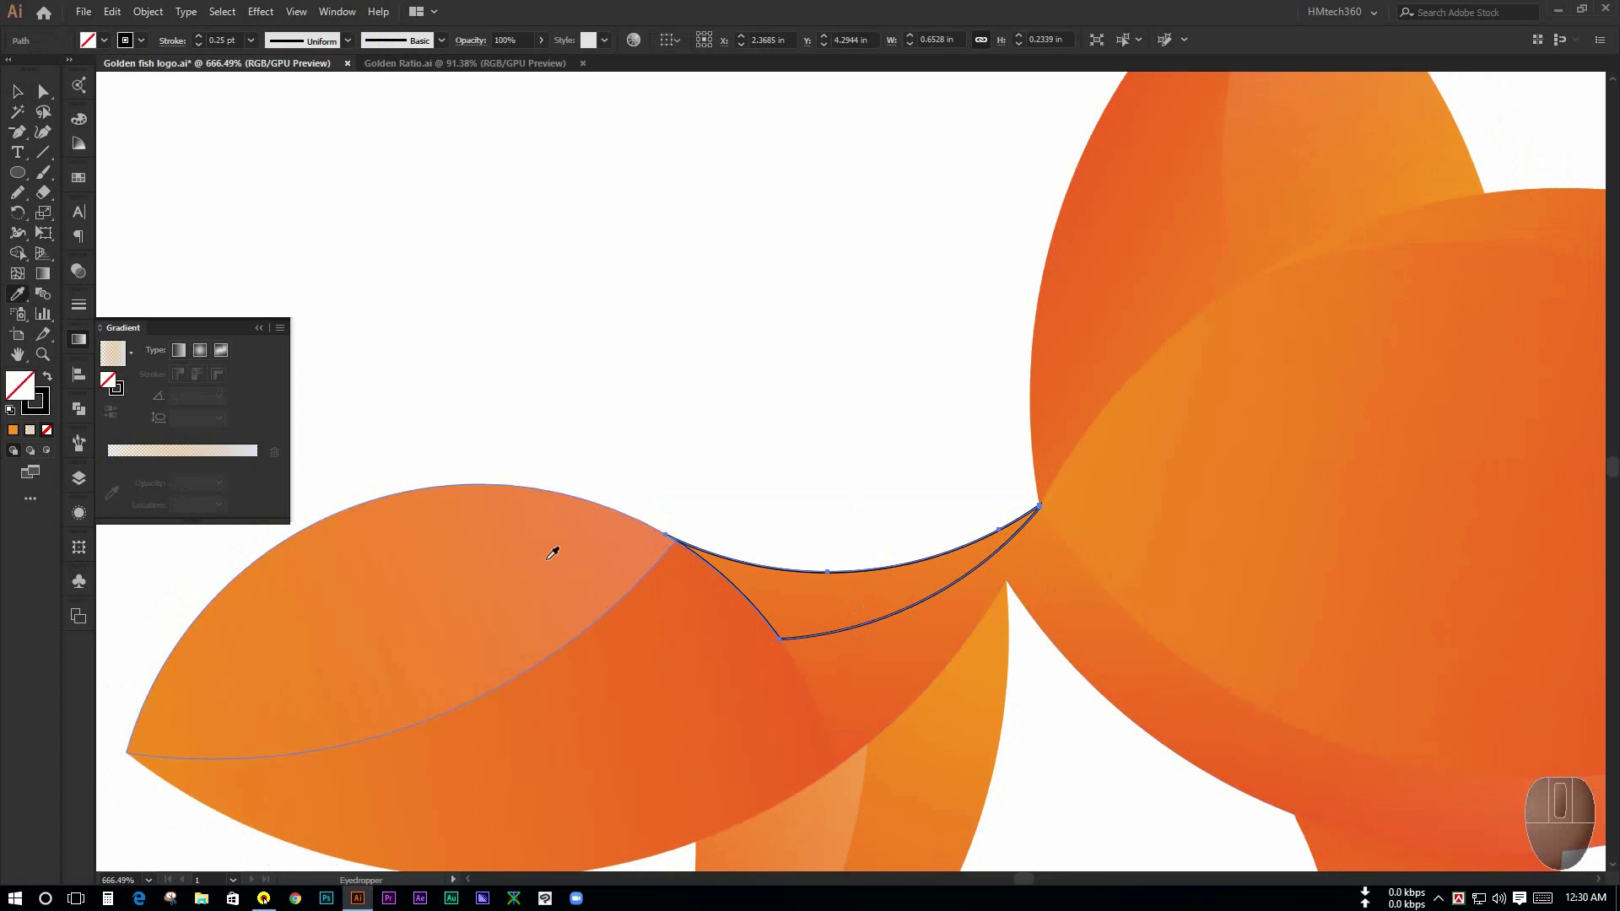
{"action": "left_click", "coordinate": [550, 557]}
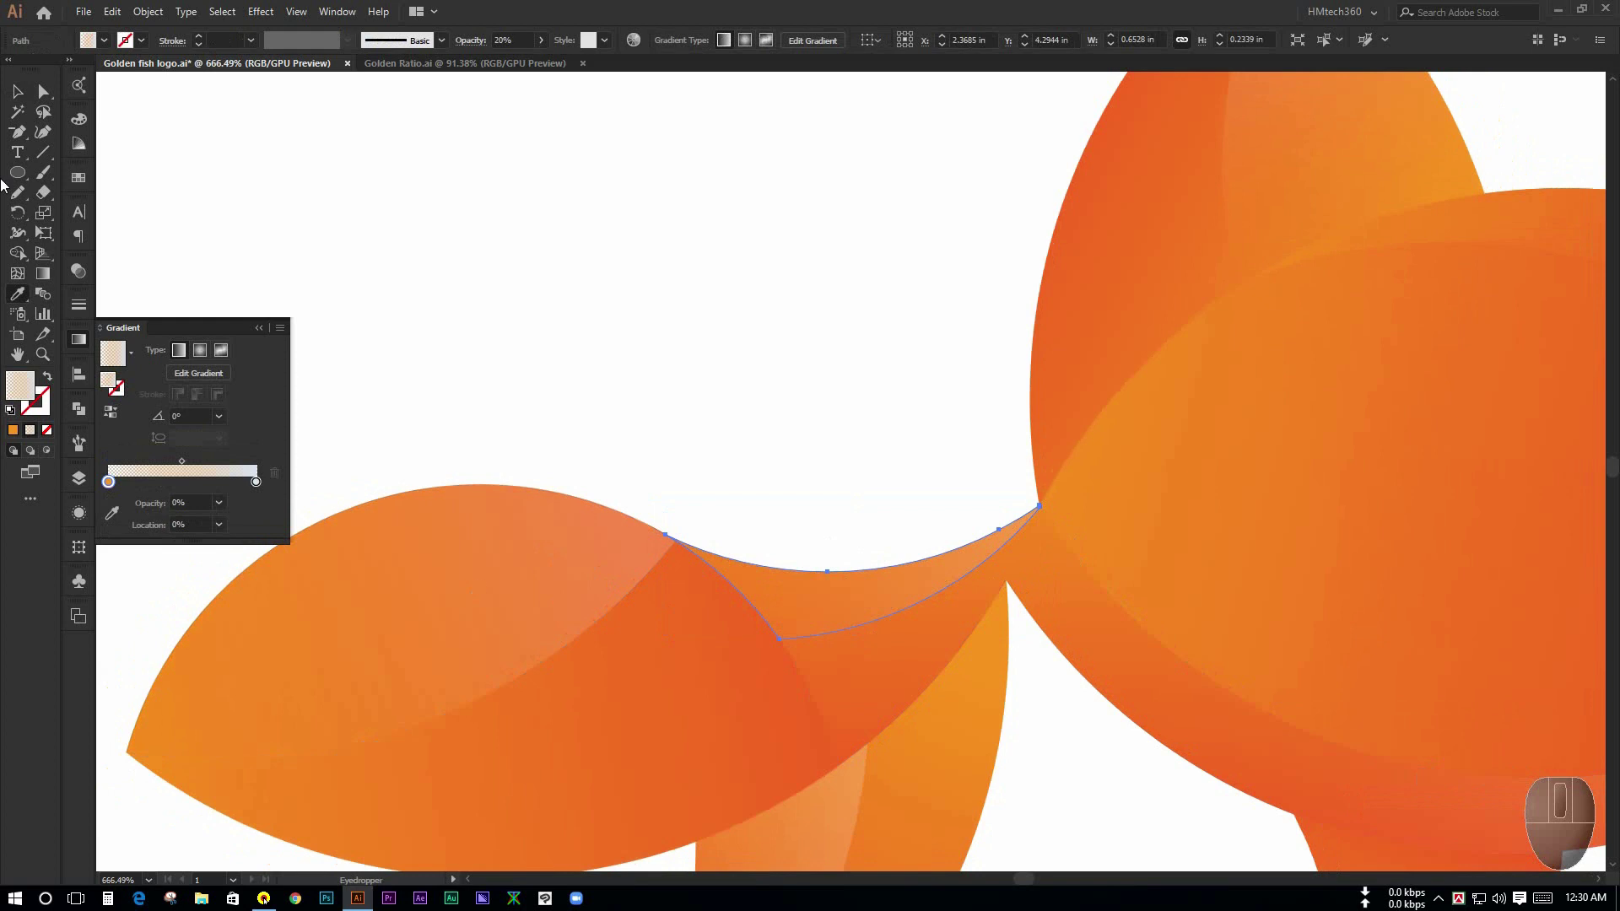
{"action": "key", "text": "v"}
{"action": "left_click", "coordinate": [811, 327]}
{"action": "left_click_drag", "start_coordinate": [819, 306], "coordinate": [553, 242]}
{"action": "left_click_drag", "start_coordinate": [752, 276], "coordinate": [691, 329]}
{"action": "left_click_drag", "start_coordinate": [815, 652], "coordinate": [723, 680]}
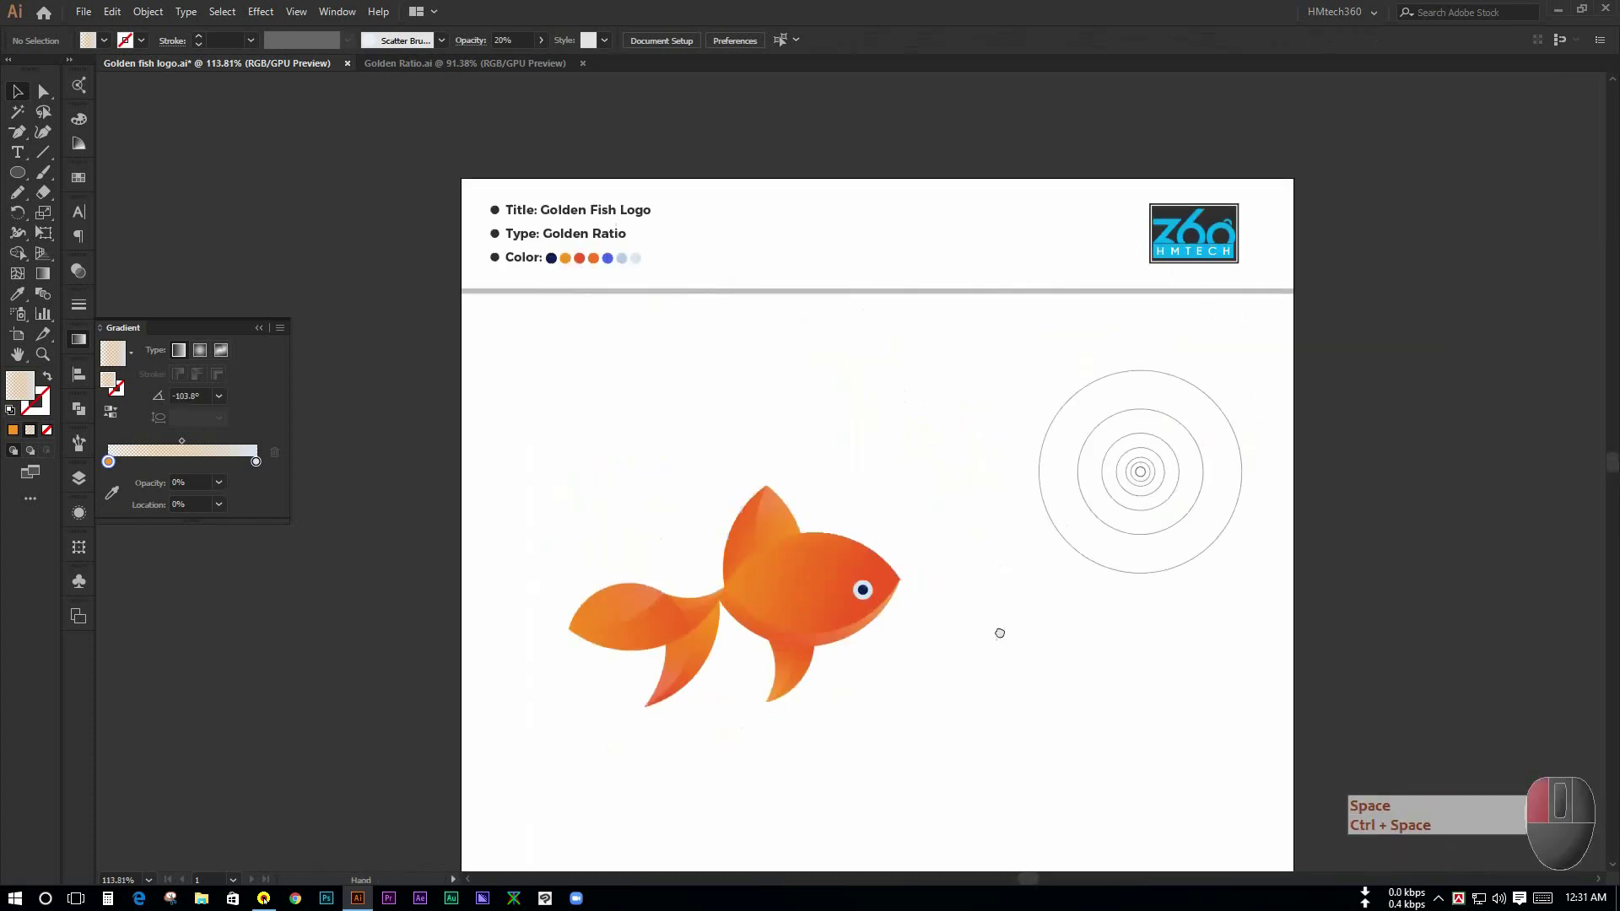
Step: Delete the concentric golden ratio circles beside the fish and close the gradient settings
{"action": "left_click_drag", "start_coordinate": [1001, 636], "coordinate": [951, 596]}
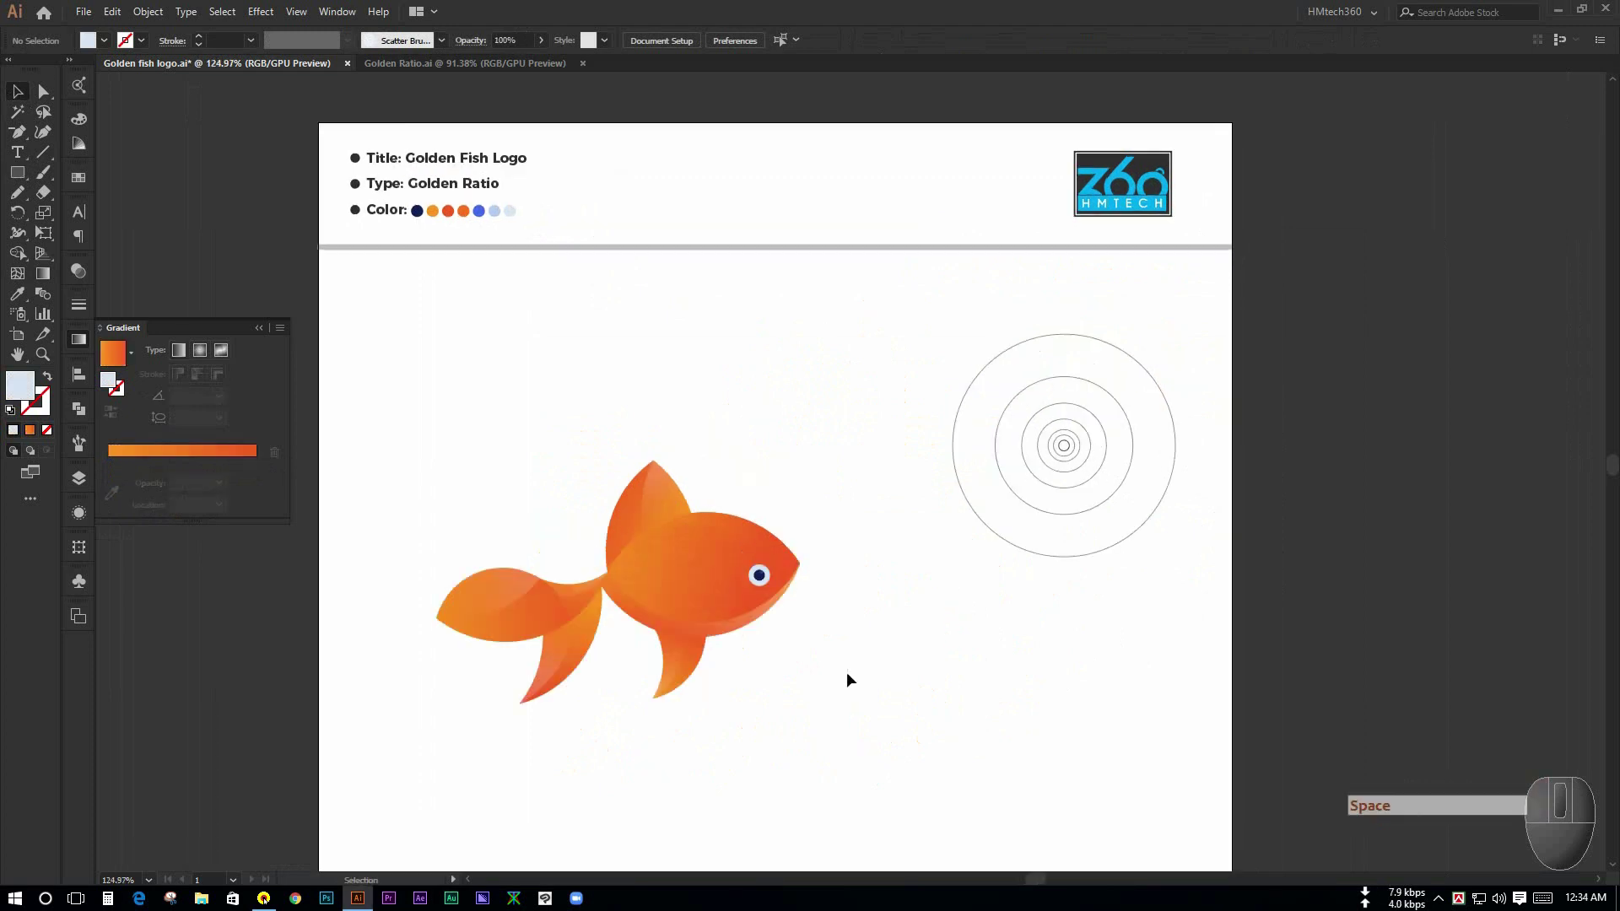
{"action": "left_click_drag", "start_coordinate": [847, 671], "coordinate": [839, 546]}
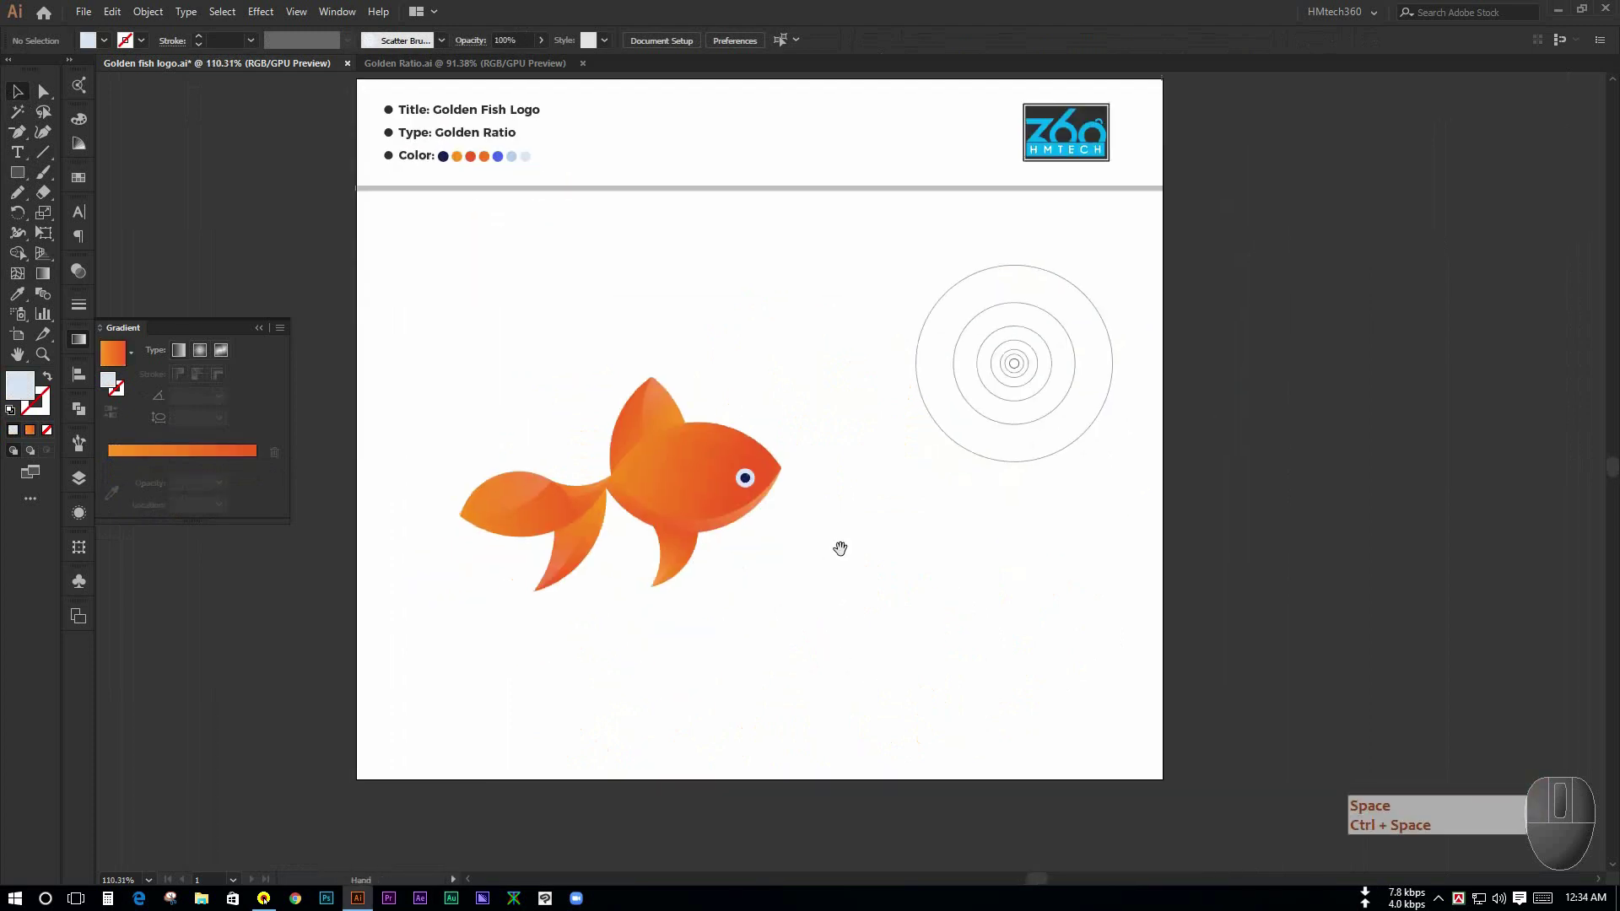
{"action": "left_click_drag", "start_coordinate": [850, 264], "coordinate": [1058, 607]}
{"action": "left_click", "coordinate": [980, 601]}
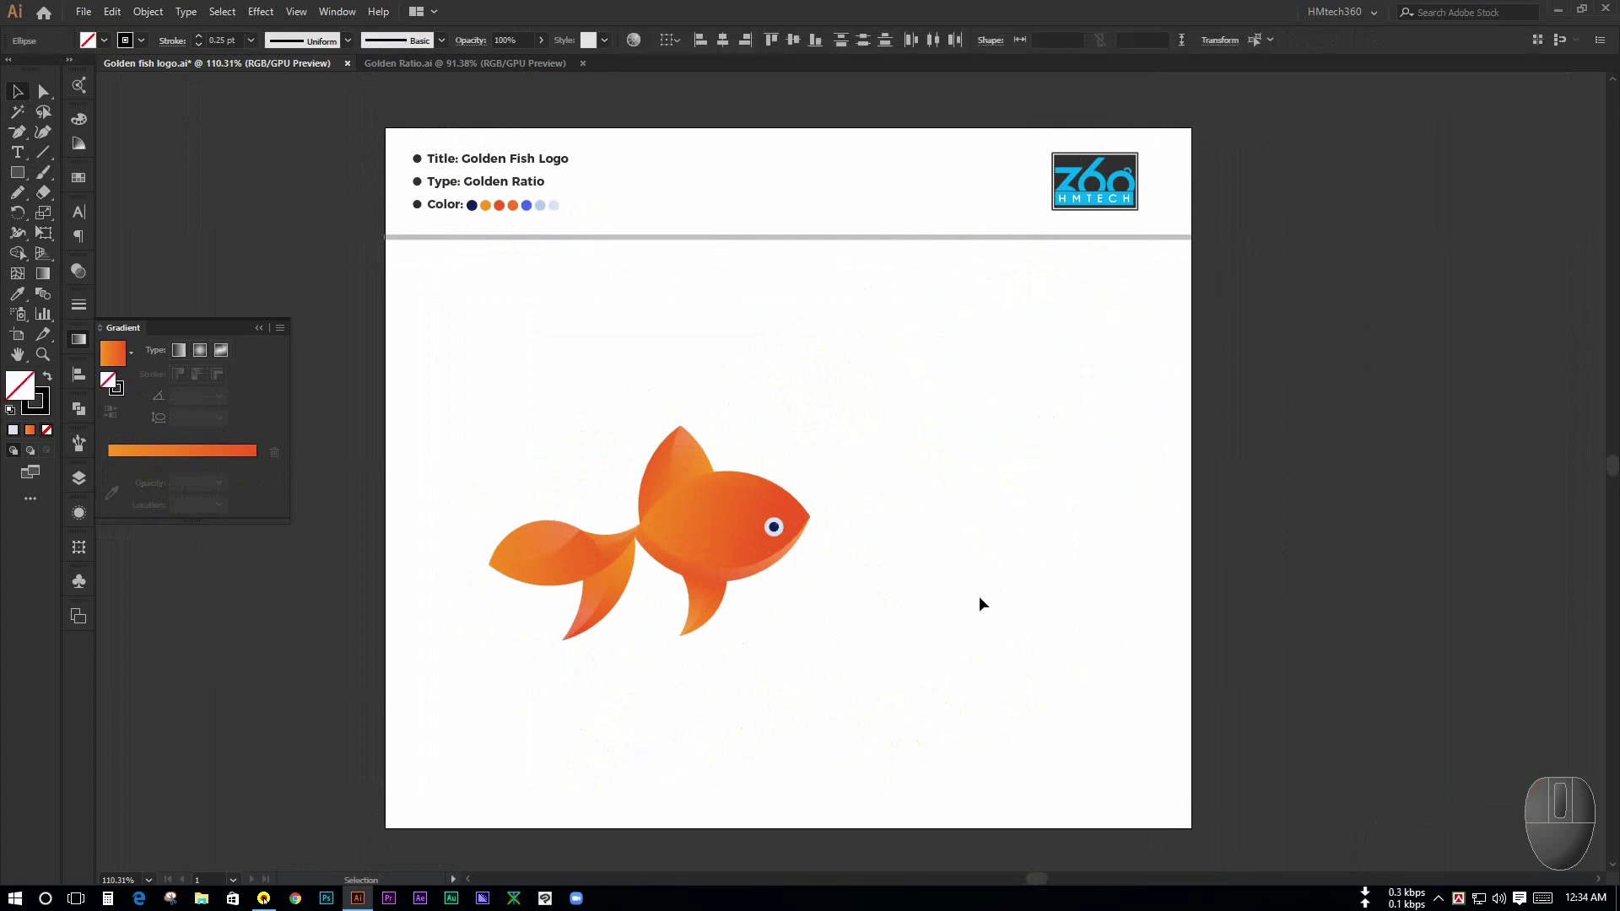
{"action": "left_click_drag", "start_coordinate": [937, 557], "coordinate": [957, 541]}
{"action": "left_click", "coordinate": [259, 328]}
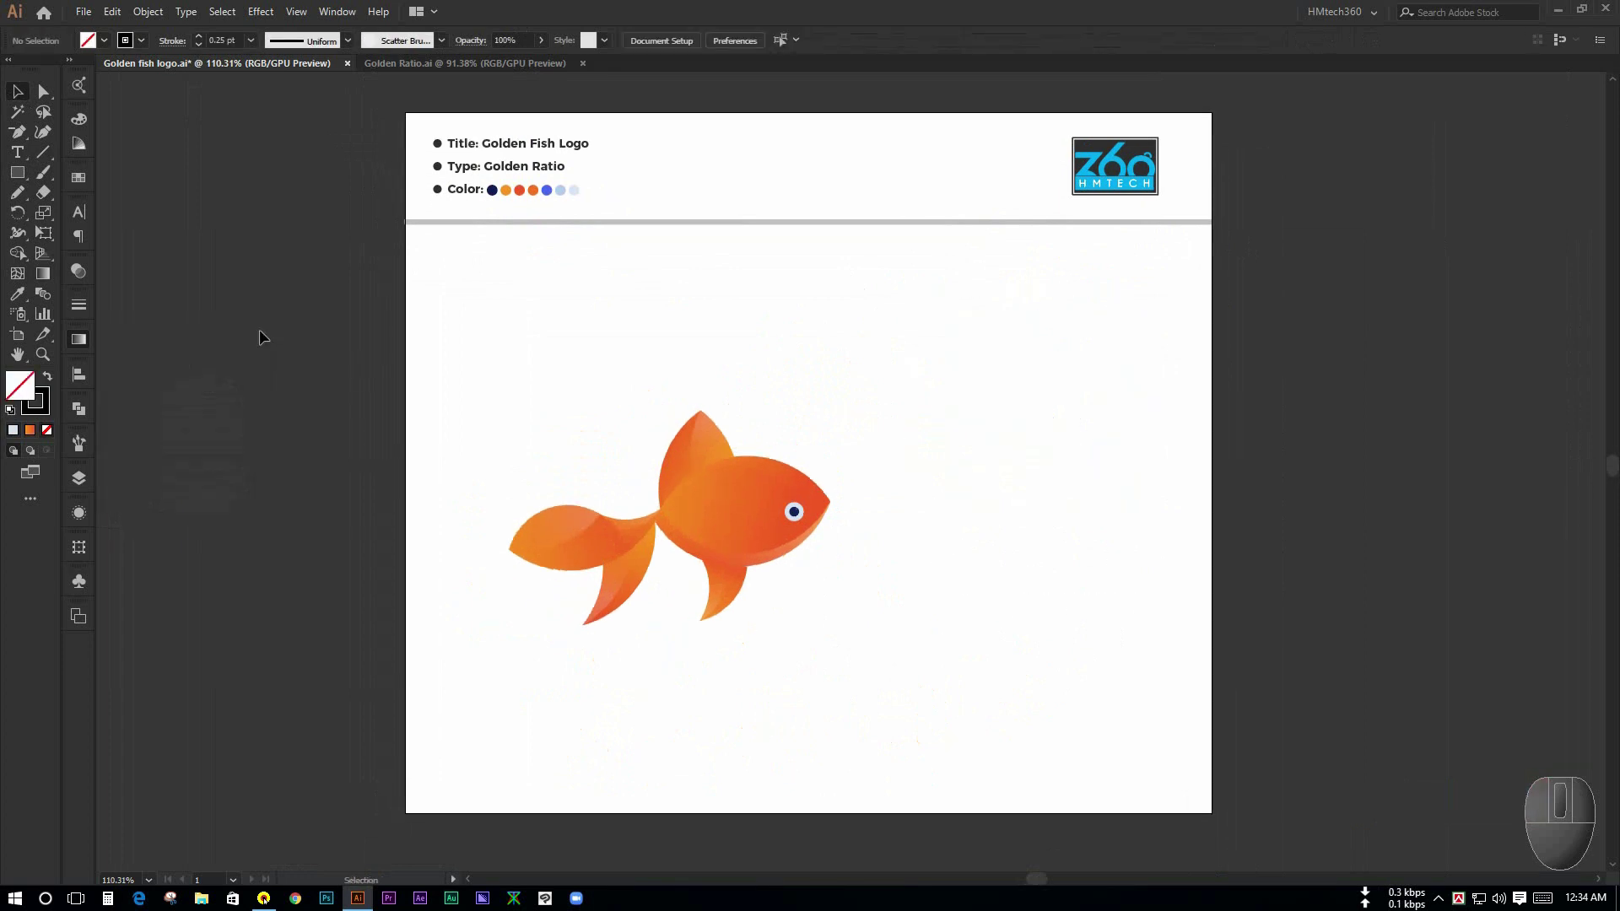
{"action": "left_click_drag", "start_coordinate": [775, 353], "coordinate": [763, 351]}
{"action": "left_click_drag", "start_coordinate": [470, 361], "coordinate": [970, 724]}
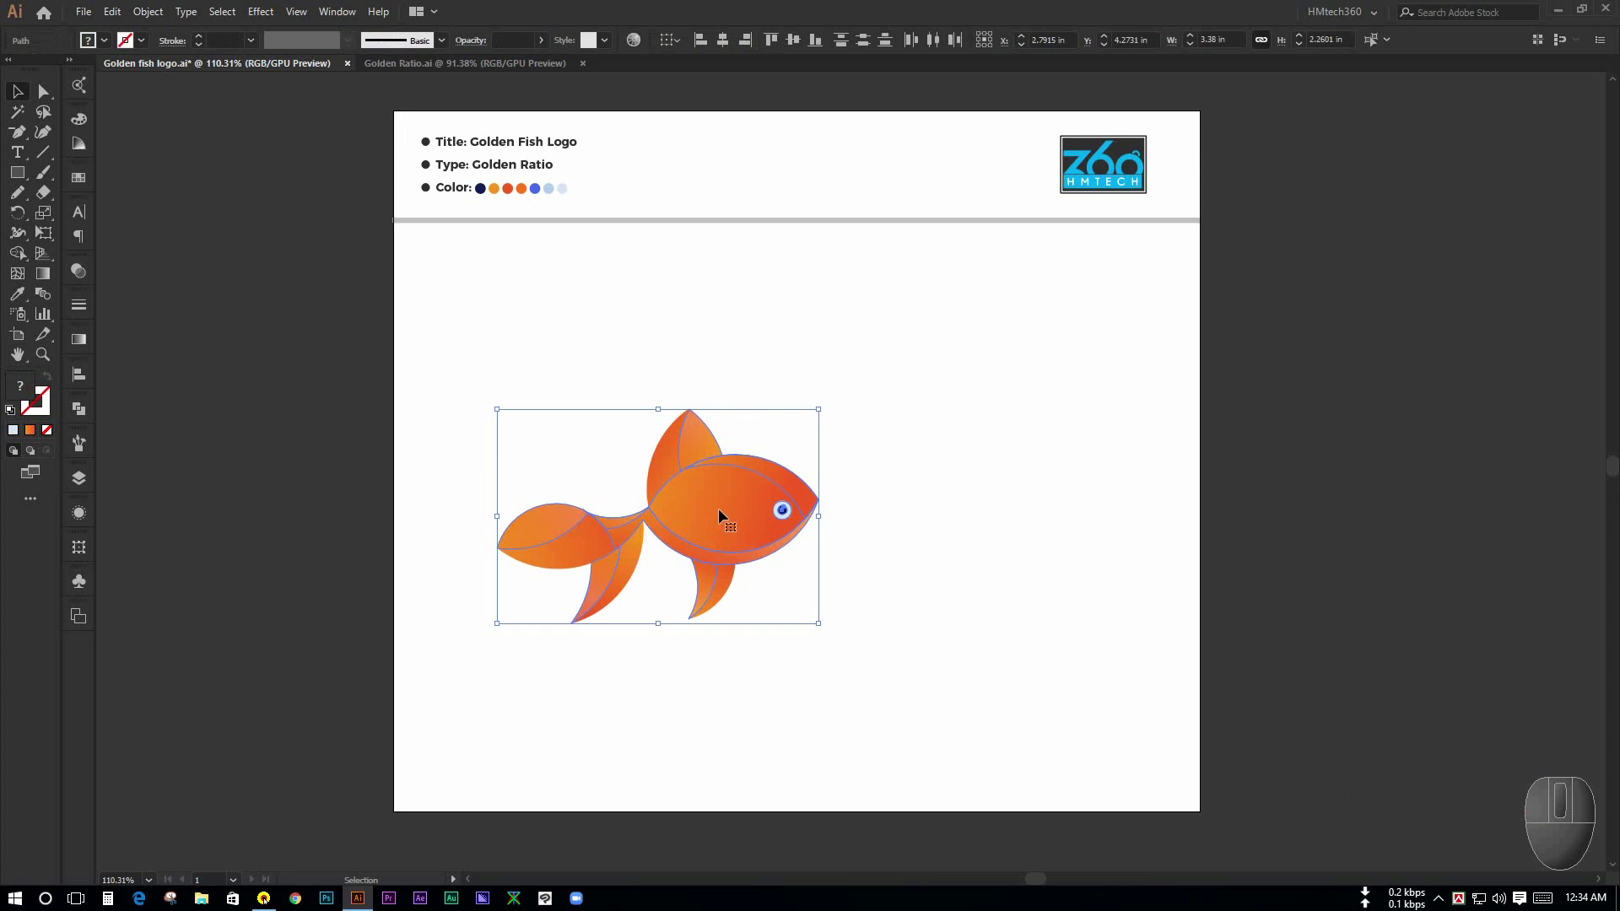
{"action": "left_click_drag", "start_coordinate": [724, 514], "coordinate": [988, 456]}
{"action": "key", "text": "ctrl+z"}
{"action": "left_click", "coordinate": [845, 487]}
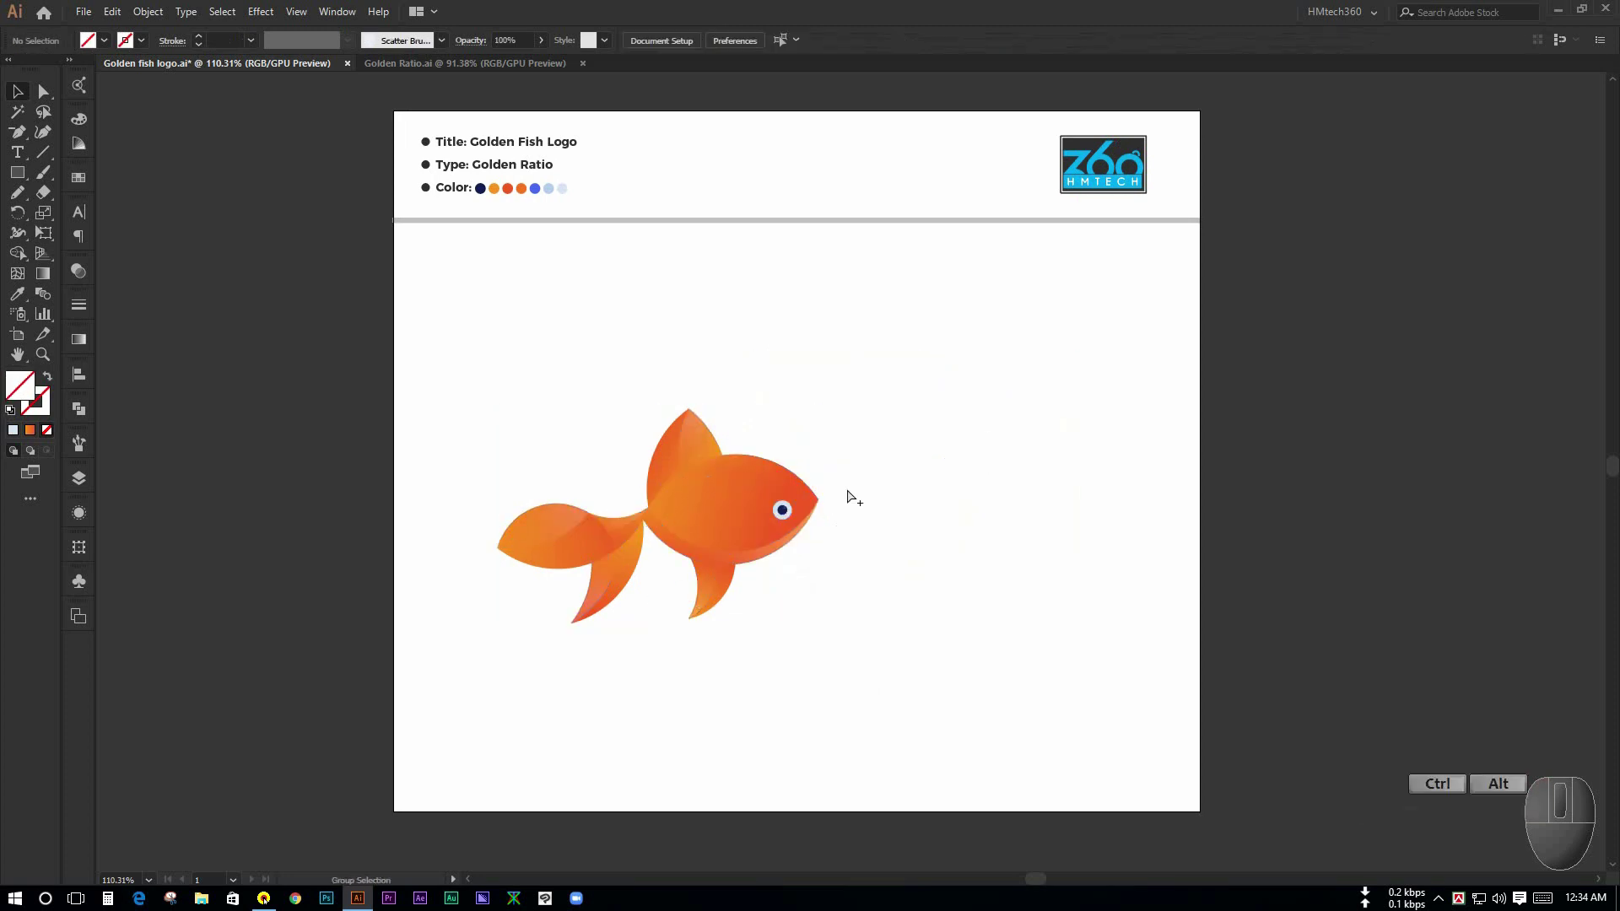
Step: Unlock all locked shapes and move the complete fish to the middle of the artboard
{"action": "key", "text": "ctrl+alt+2"}
{"action": "left_click", "coordinate": [914, 454]}
{"action": "left_click_drag", "start_coordinate": [440, 354], "coordinate": [1050, 749]}
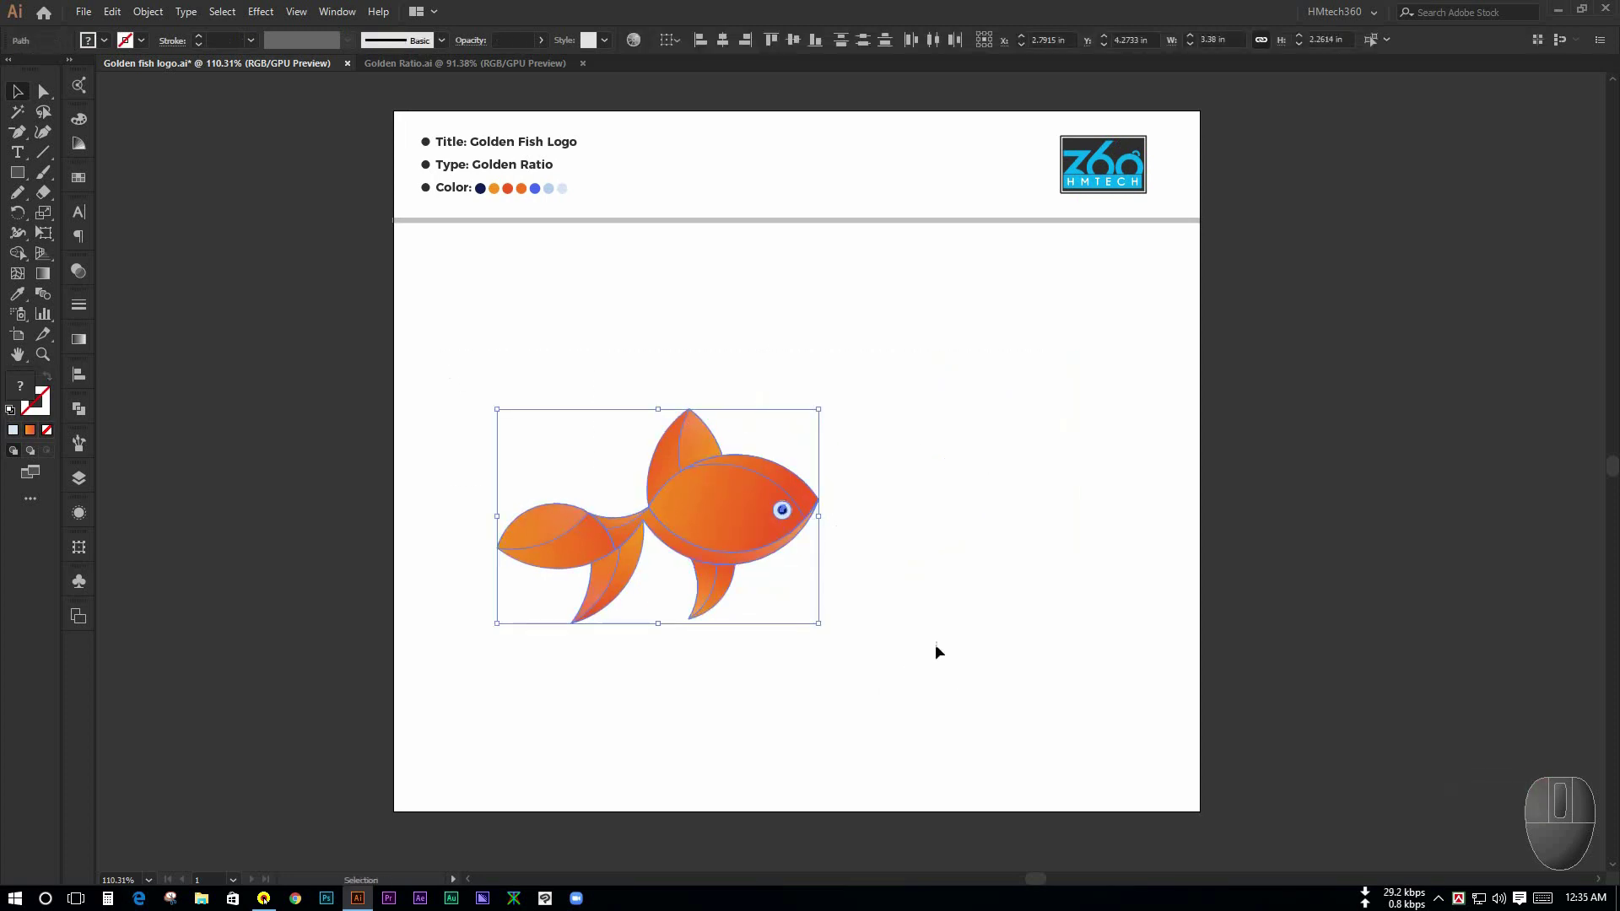
{"action": "left_click", "coordinate": [451, 388]}
{"action": "left_click_drag", "start_coordinate": [435, 344], "coordinate": [1070, 671]}
{"action": "left_click_drag", "start_coordinate": [804, 511], "coordinate": [830, 485]}
{"action": "key", "text": "ctrl+shift+a"}
{"action": "left_click", "coordinate": [972, 498]}
Step: Draw a rectangle of about 6.57 by 4.31 in behind the fish and fill it with the dark navy swatch color
{"action": "left_click", "coordinate": [17, 172]}
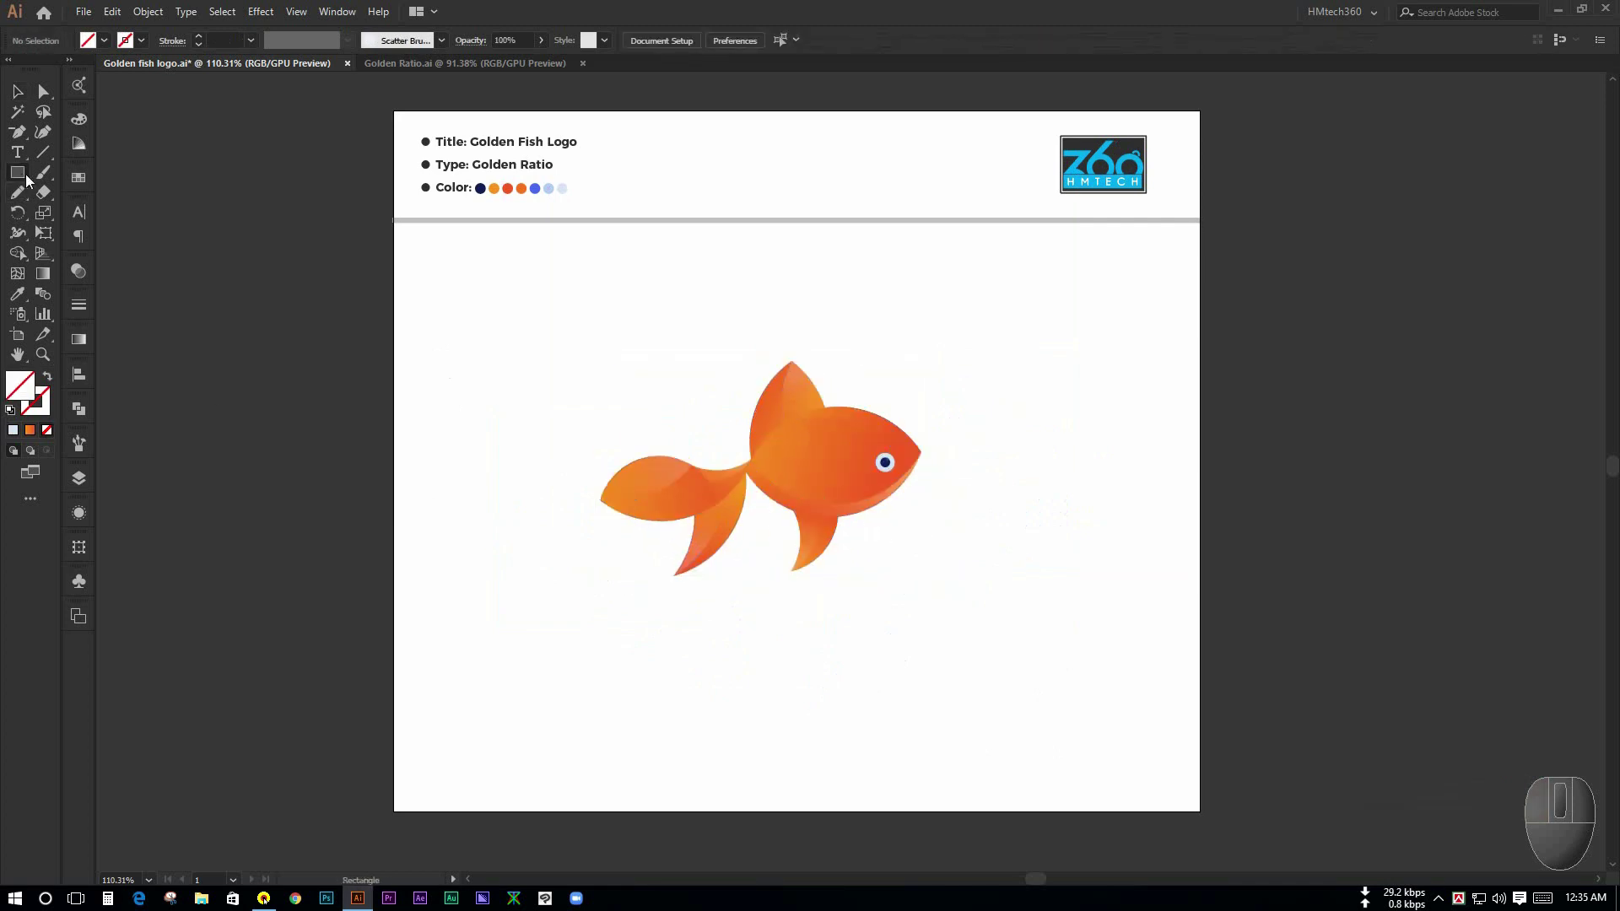
{"action": "left_click_drag", "start_coordinate": [494, 269], "coordinate": [1118, 677]}
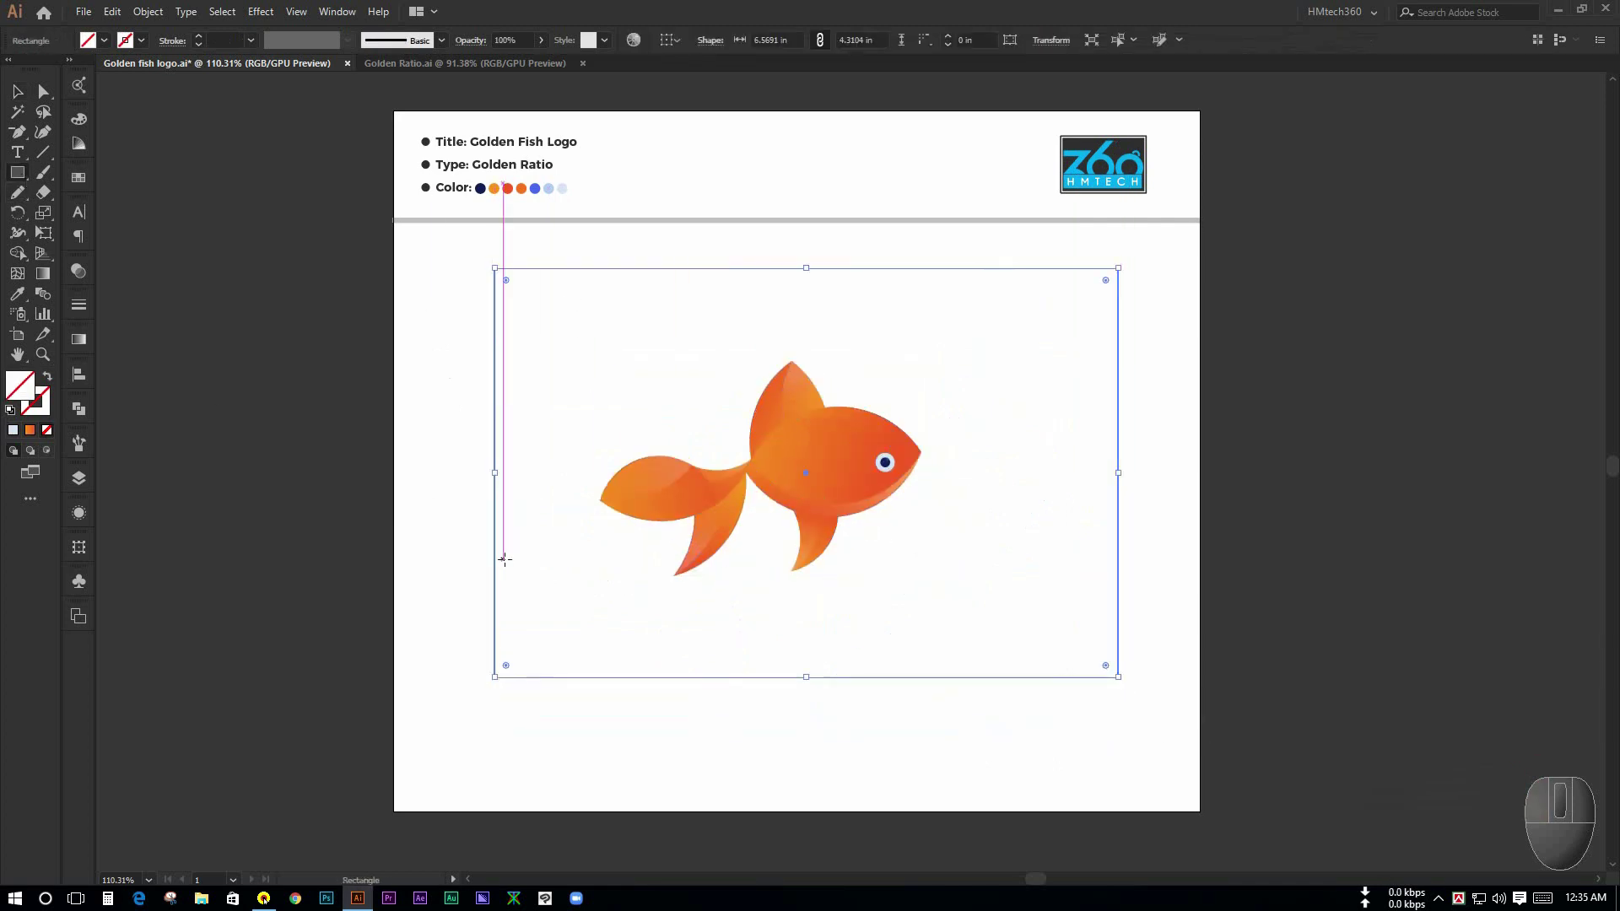
{"action": "key", "text": "i"}
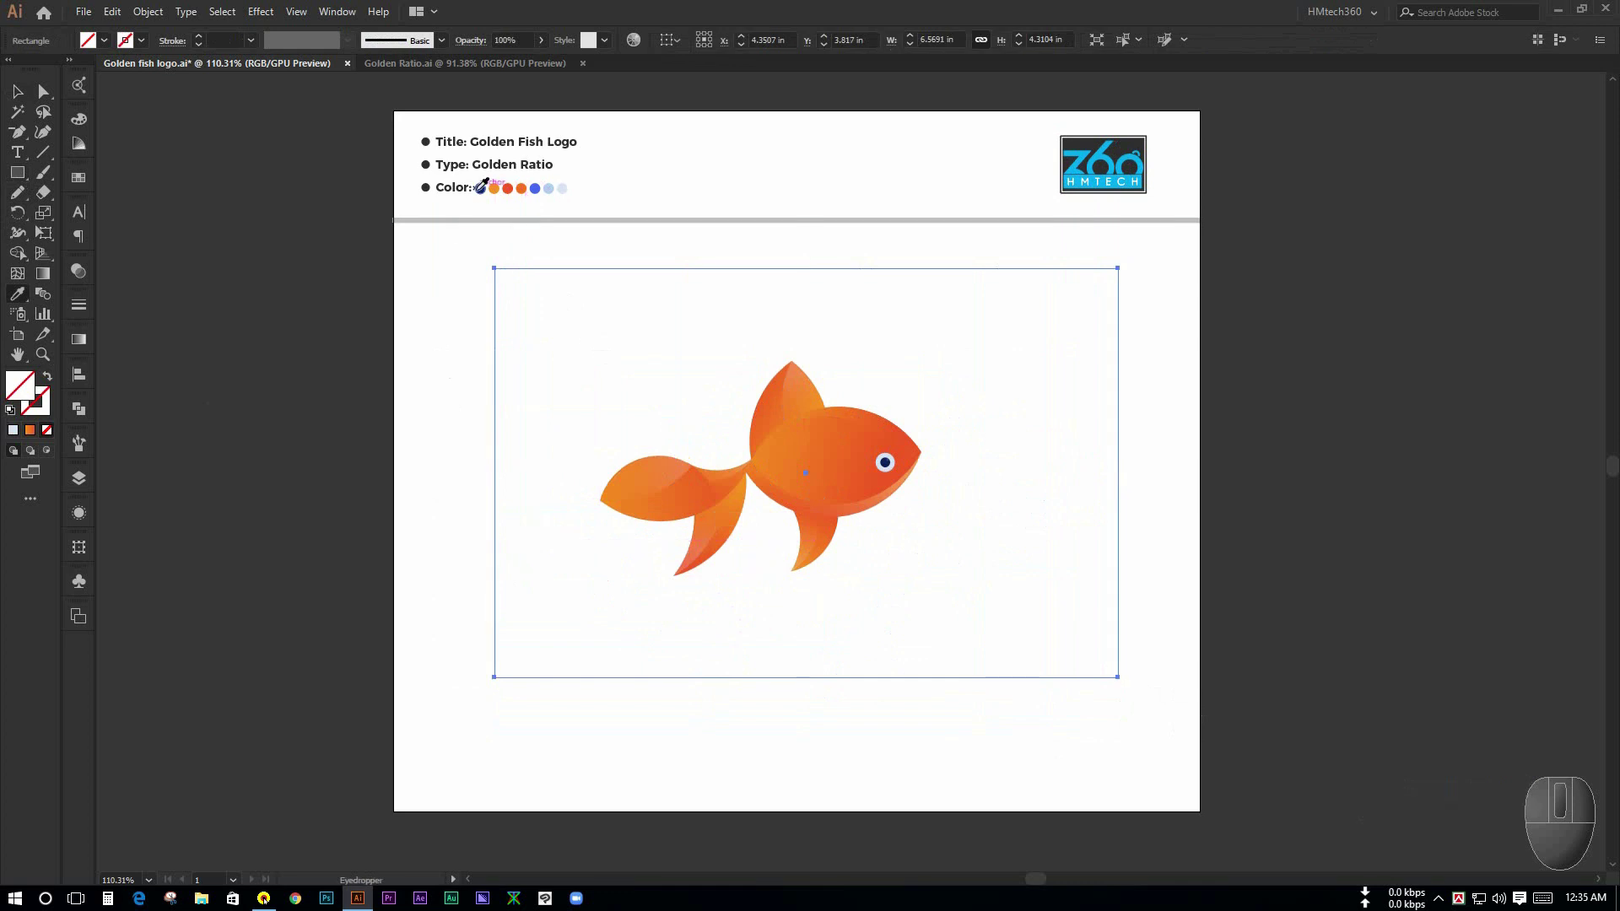
{"action": "left_click", "coordinate": [480, 188]}
{"action": "left_click", "coordinate": [8, 96]}
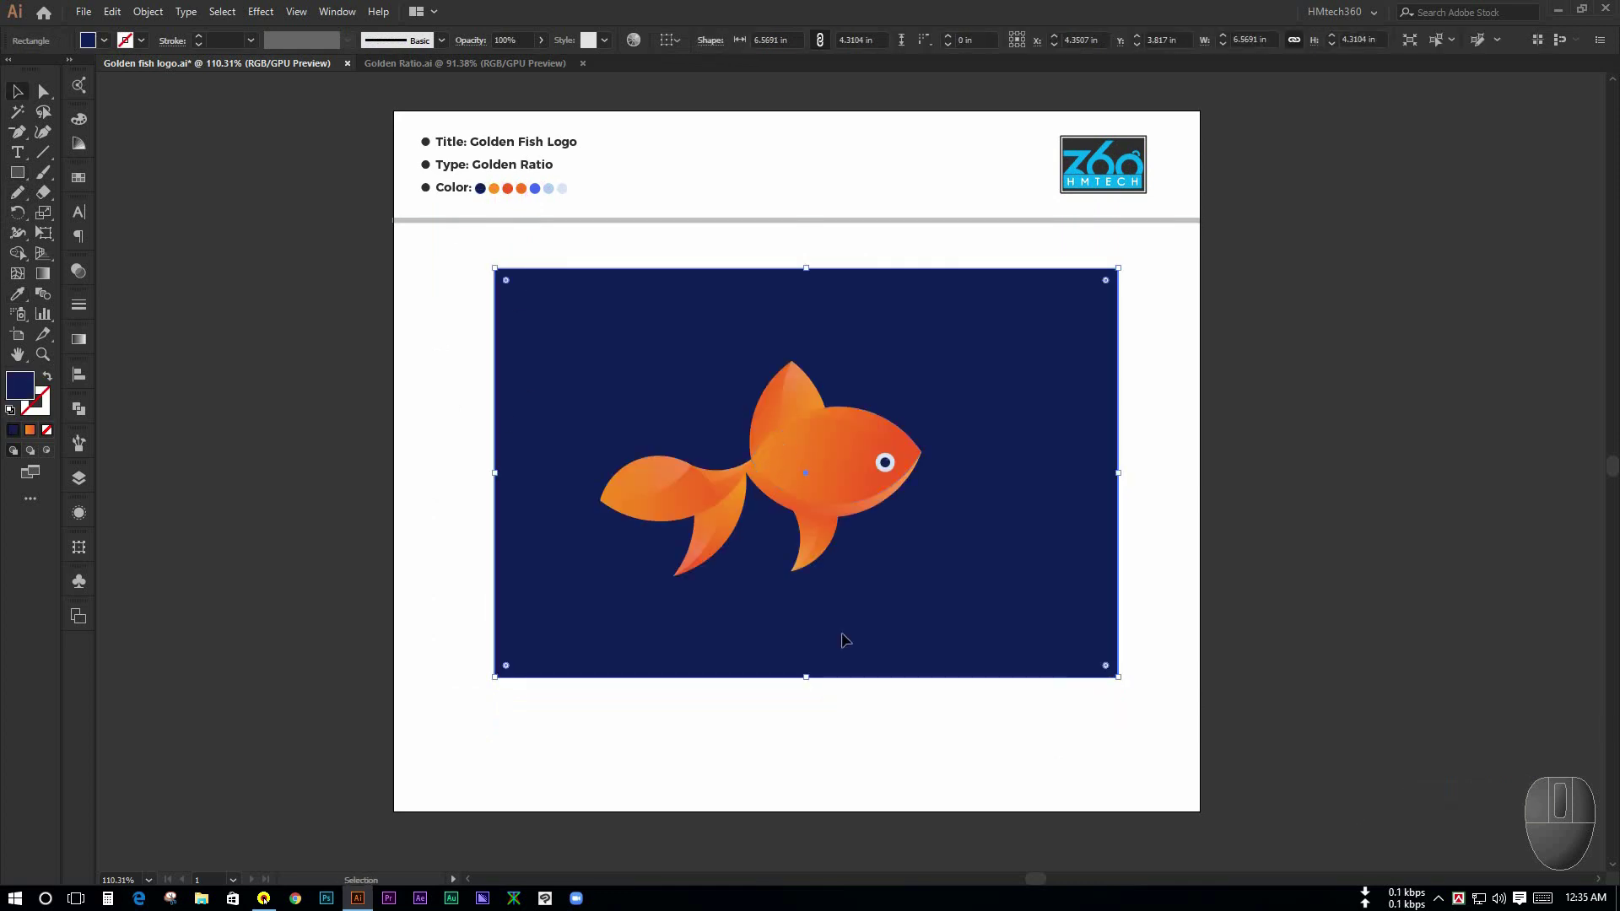
Step: Enlarge the navy background rectangle slightly around the fish, mainly extending it toward the tail side and downward
{"action": "left_click", "coordinate": [873, 771]}
{"action": "key", "text": "space"}
{"action": "left_click_drag", "start_coordinate": [834, 720], "coordinate": [793, 765]}
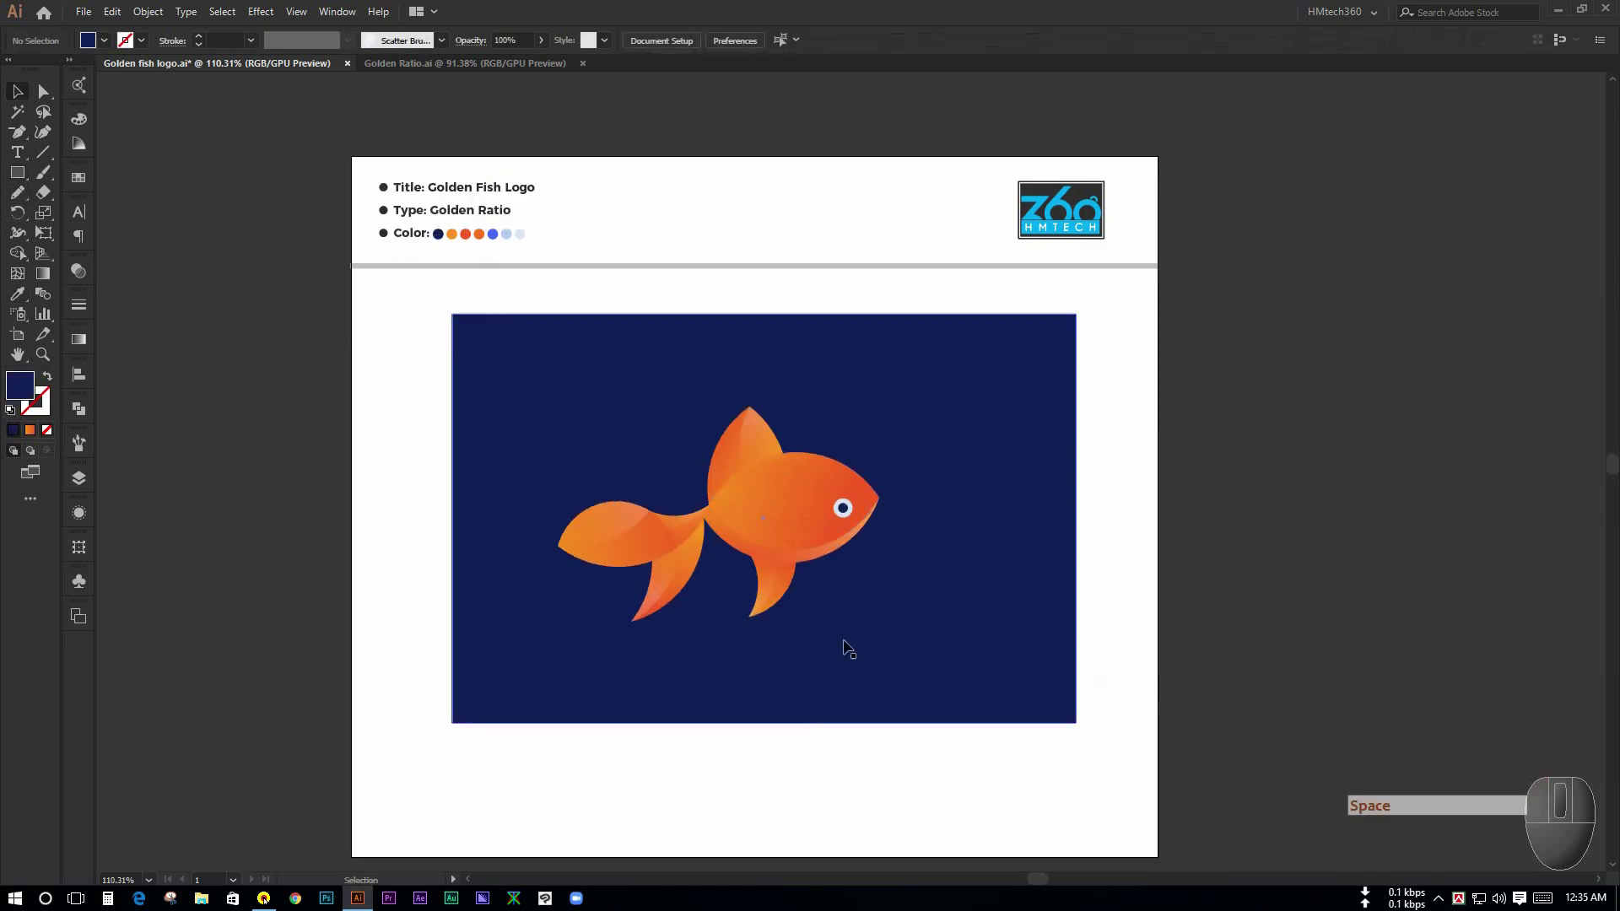
{"action": "left_click_drag", "start_coordinate": [846, 651], "coordinate": [828, 657]}
{"action": "left_click_drag", "start_coordinate": [1055, 728], "coordinate": [1072, 743]}
{"action": "left_click", "coordinate": [1072, 742]}
{"action": "left_click_drag", "start_coordinate": [972, 725], "coordinate": [975, 724]}
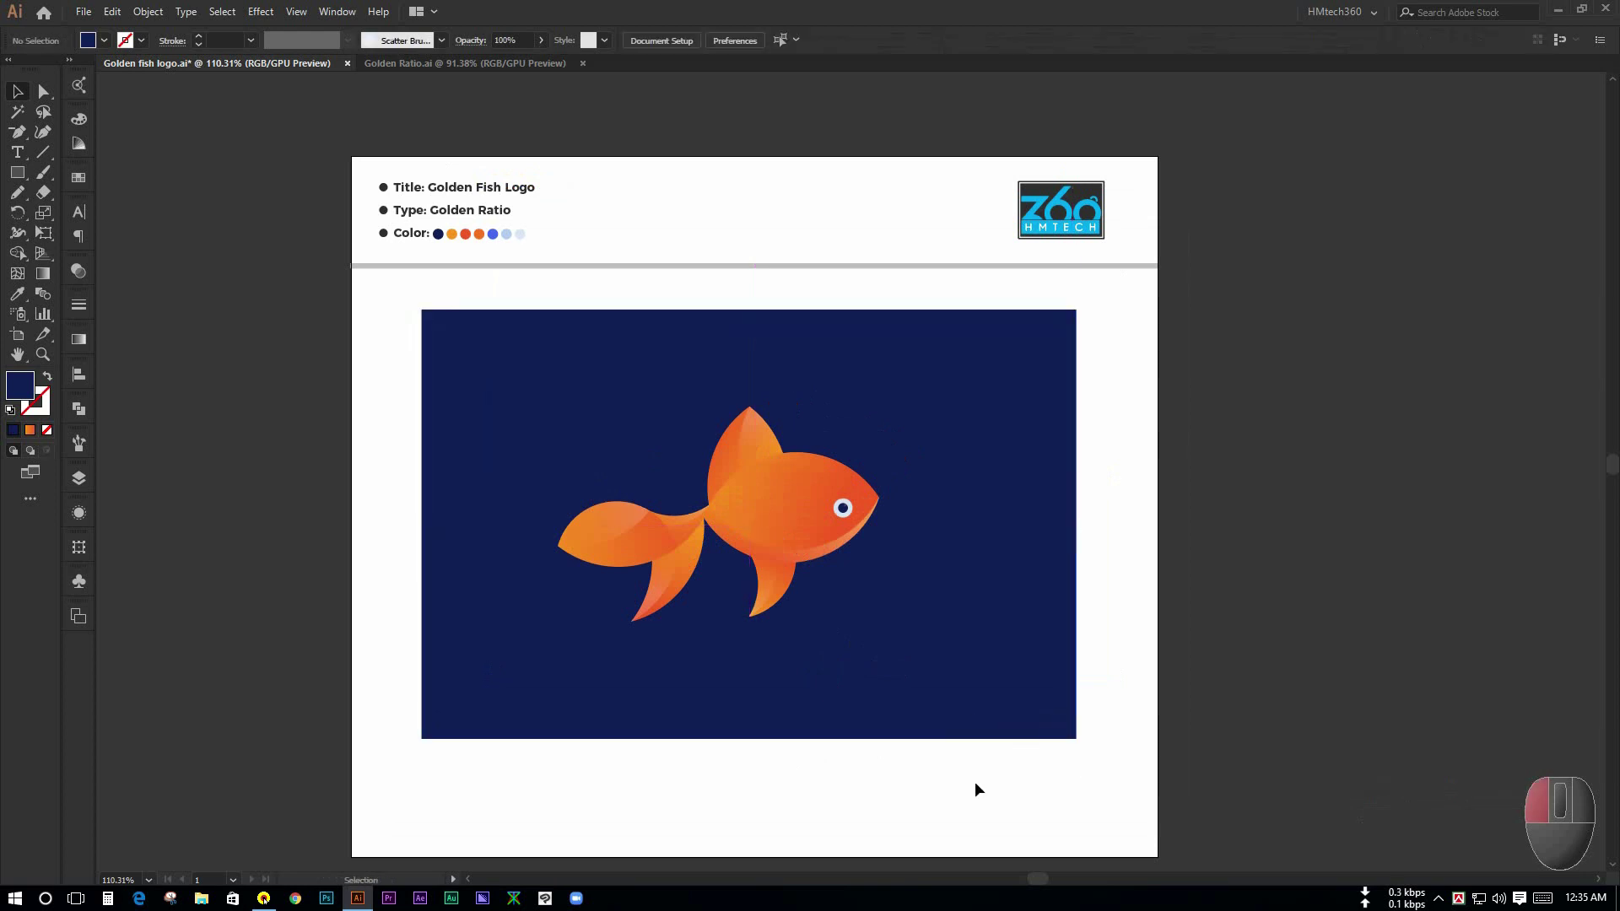
{"action": "key", "text": "space"}
{"action": "mouse_move", "coordinate": [901, 785]}
{"action": "left_mouse_down"}
{"action": "mouse_move", "coordinate": [929, 759]}
{"action": "mouse_move", "coordinate": [883, 778]}
{"action": "left_mouse_up"}
{"action": "left_click", "coordinate": [920, 719]}
{"action": "left_click", "coordinate": [938, 786]}
{"action": "key", "text": "space"}
{"action": "key", "text": "space"}
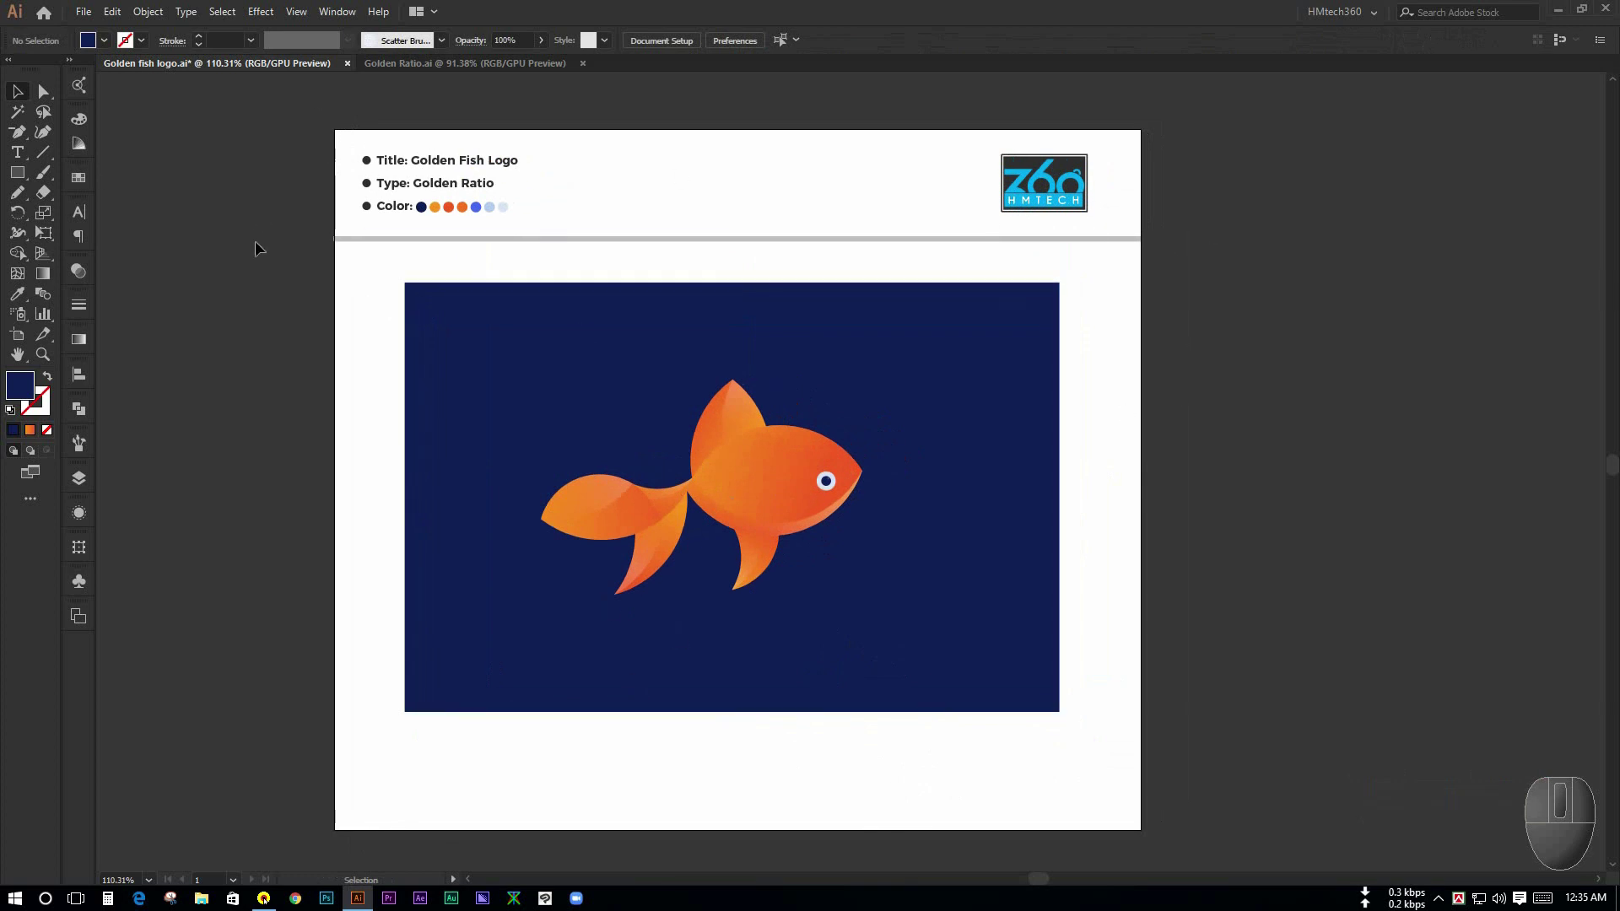
{"action": "left_click", "coordinate": [367, 160]}
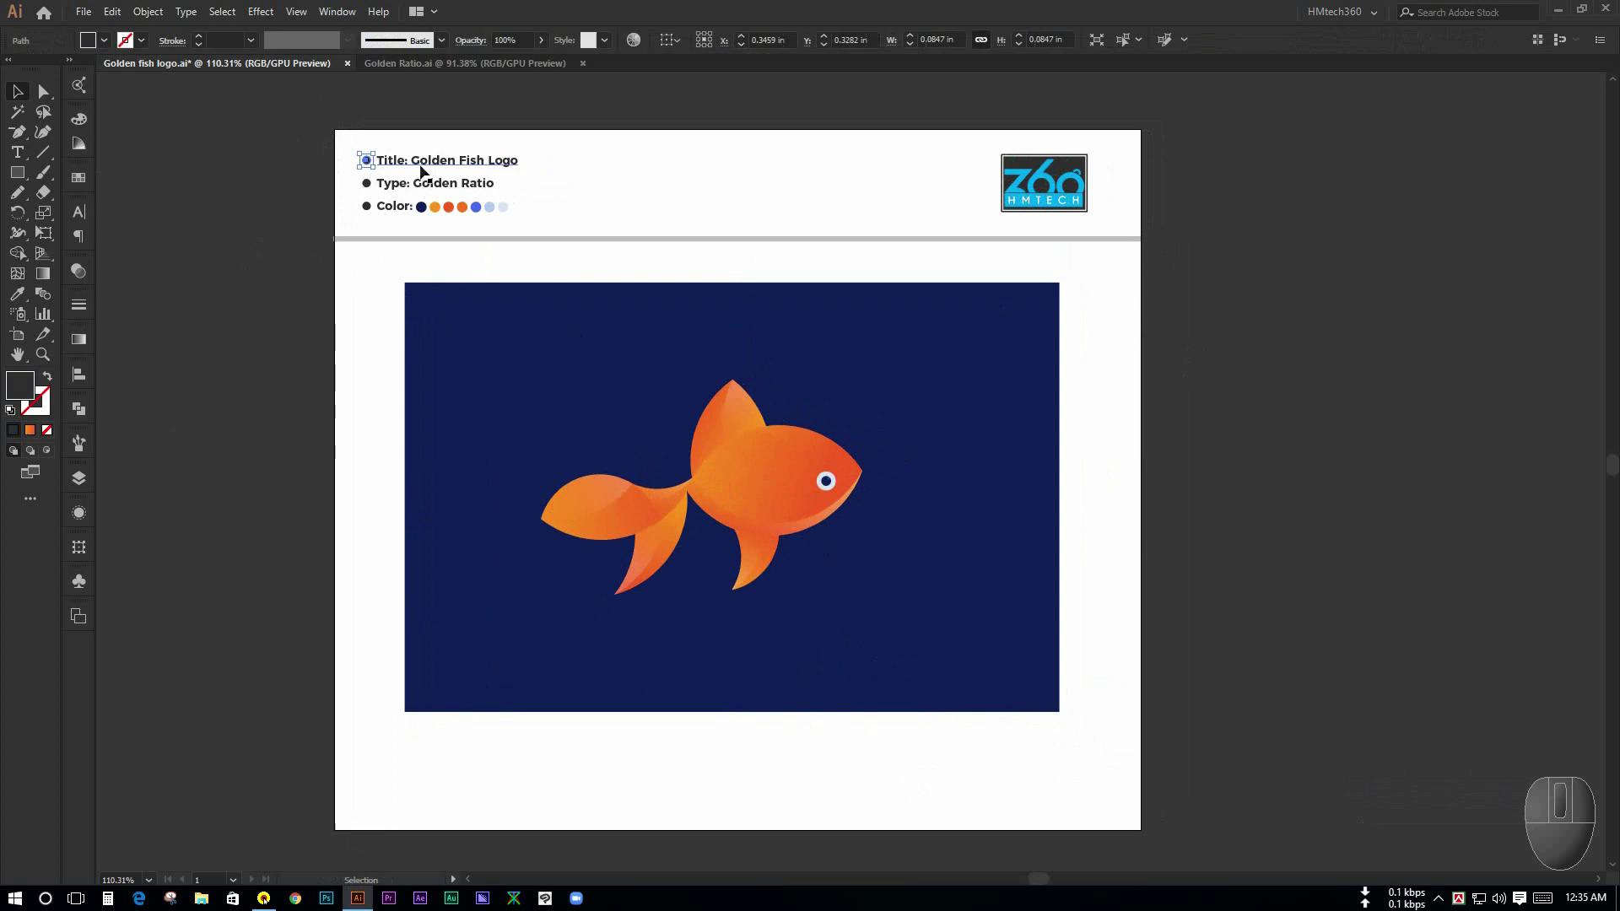
{"action": "left_click", "coordinate": [548, 173]}
{"action": "left_click_drag", "start_coordinate": [355, 146], "coordinate": [552, 168]}
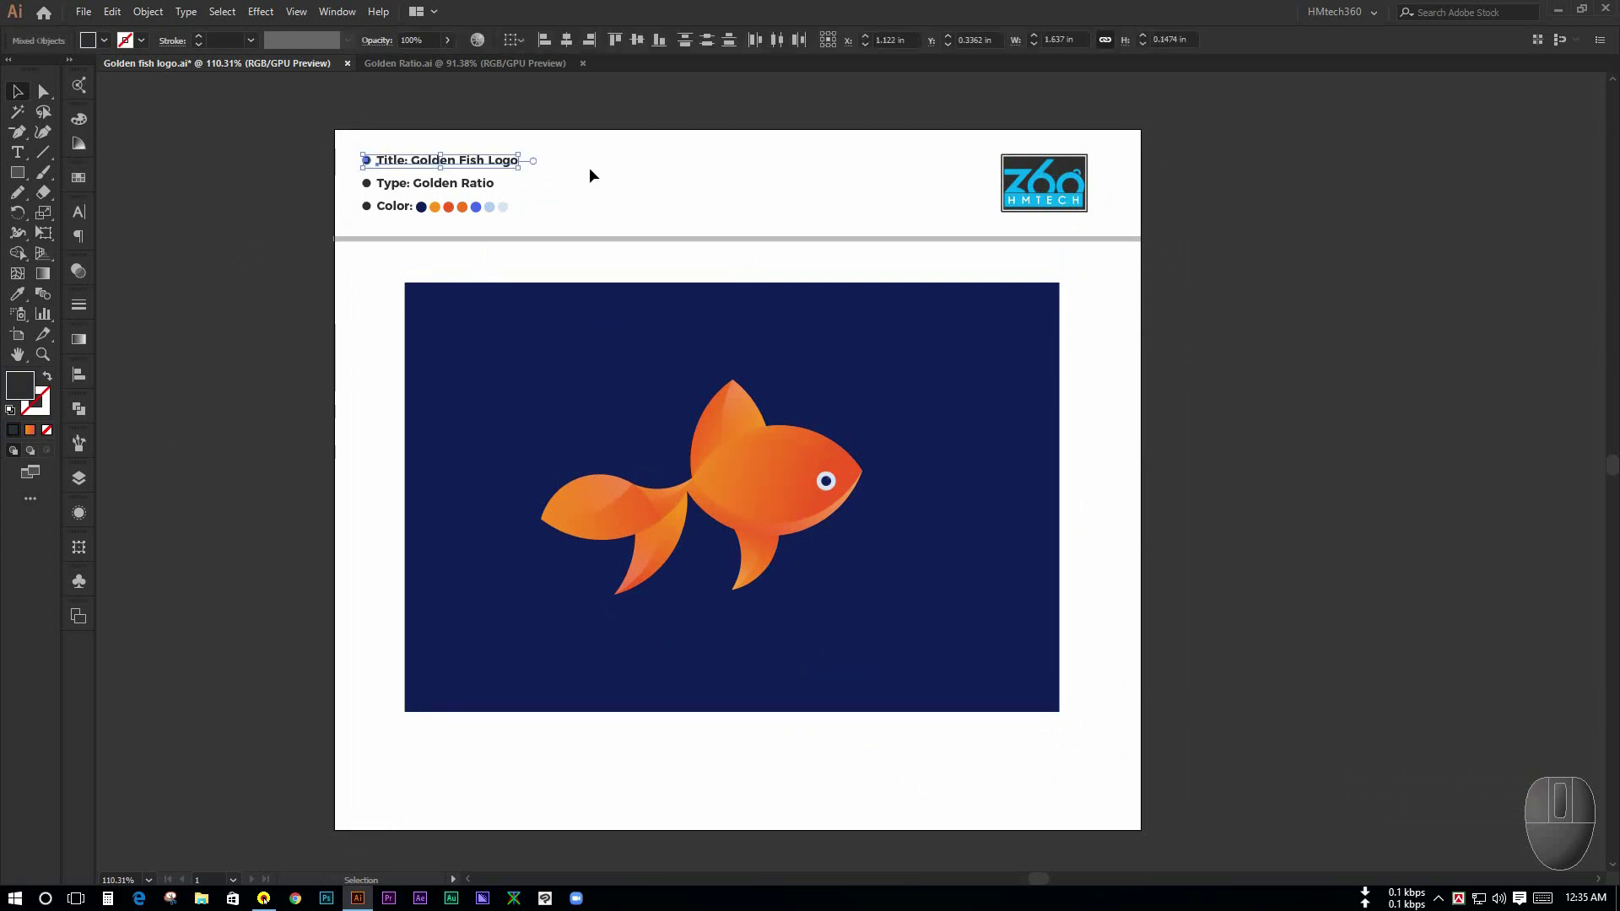
{"action": "left_click", "coordinate": [589, 174]}
{"action": "left_click_drag", "start_coordinate": [362, 152], "coordinate": [525, 189]}
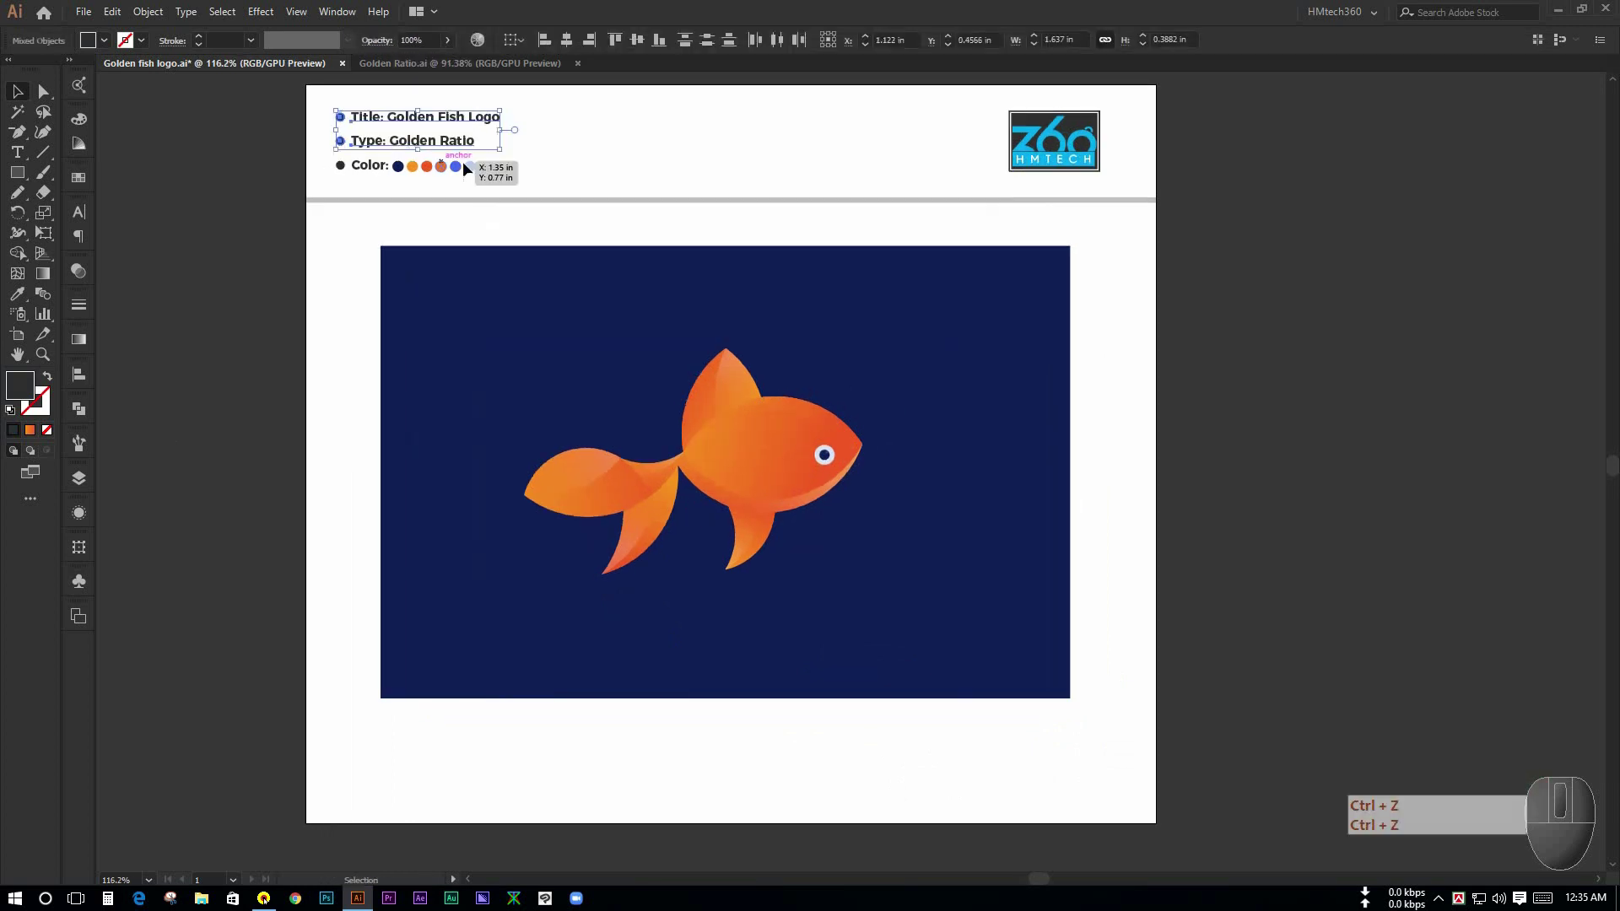
{"action": "left_click", "coordinate": [463, 181]}
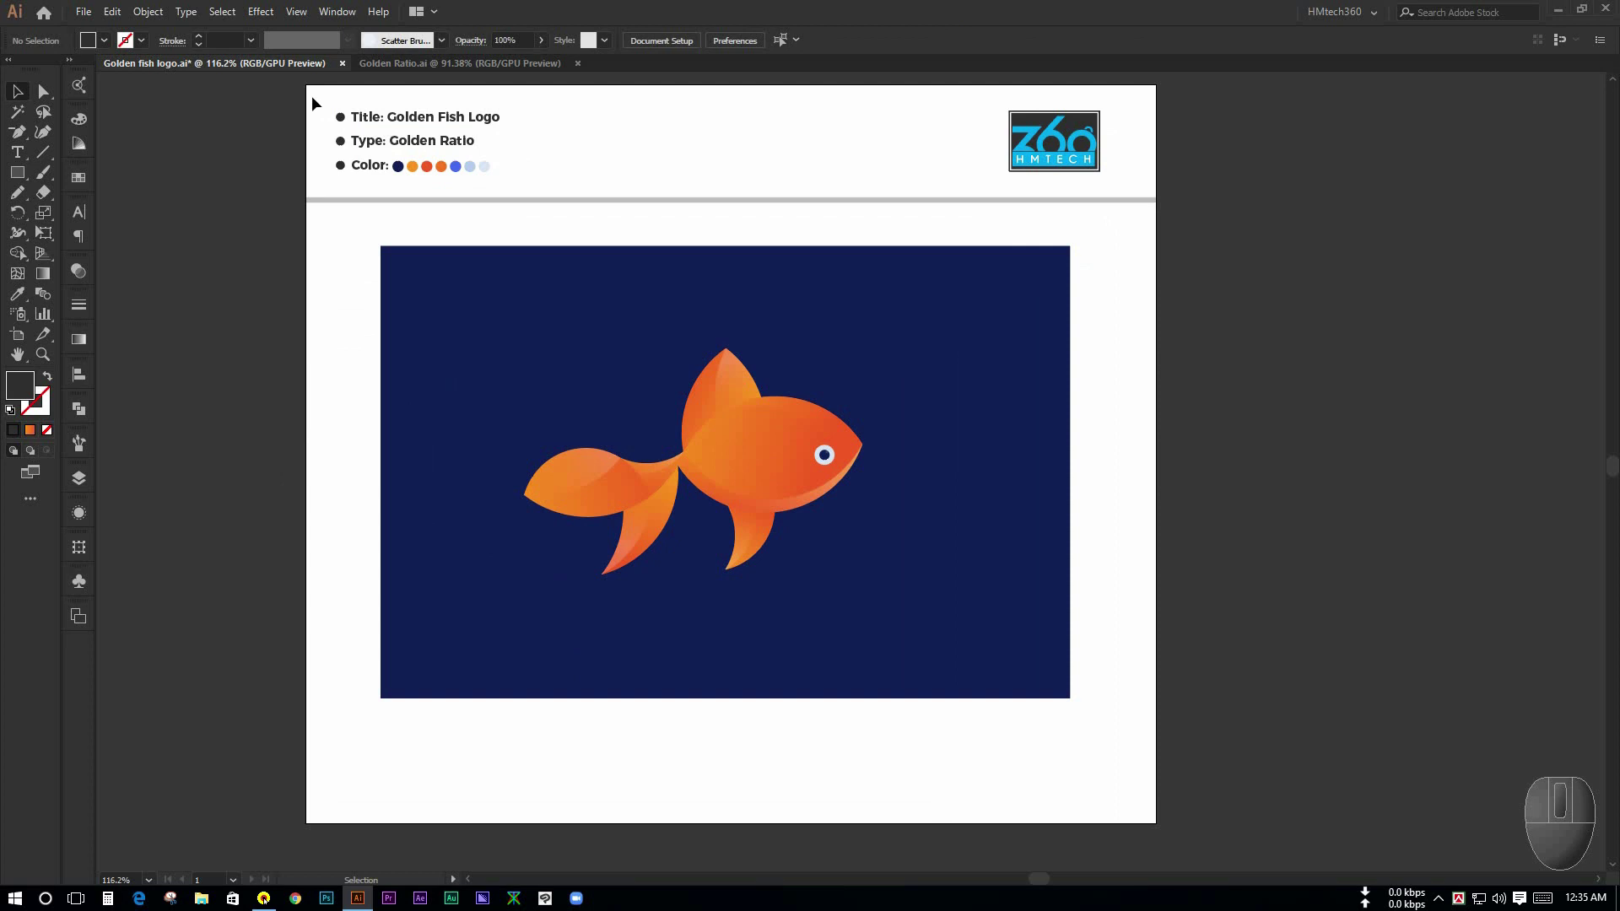
Step: Move the title, type and color lines with their bullets and swatches onto the navy rectangle's upper-left corner, in front of it
{"action": "left_click_drag", "start_coordinate": [311, 94], "coordinate": [564, 185]}
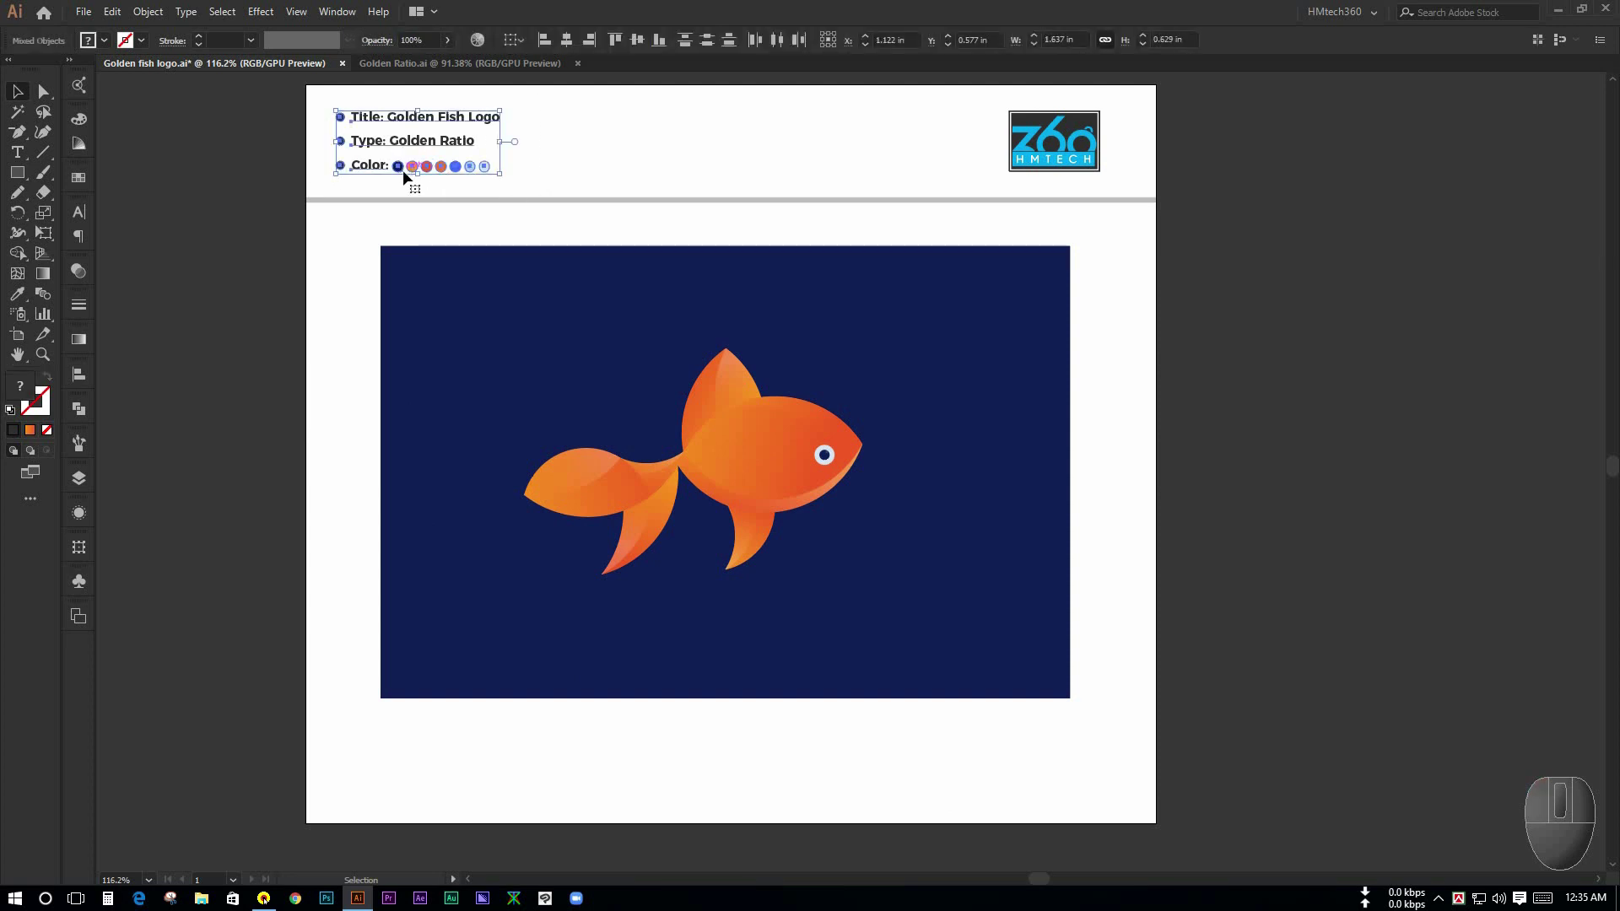
{"action": "left_click_drag", "start_coordinate": [403, 170], "coordinate": [483, 334]}
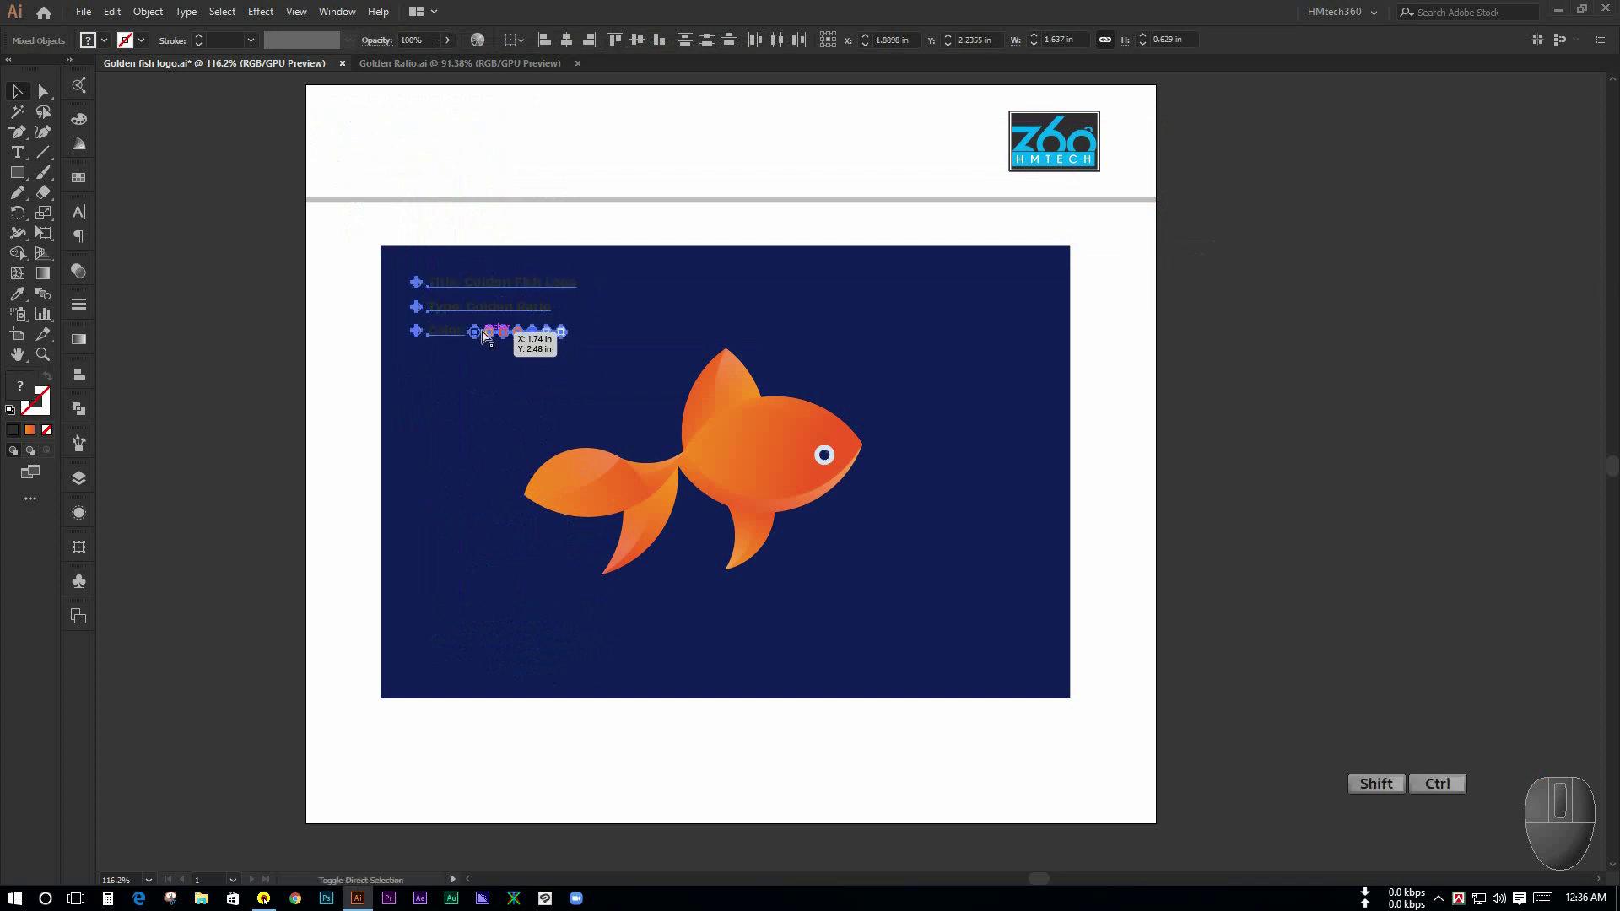
{"action": "left_click", "coordinate": [204, 440]}
Step: Recolor the dark navy swatch in the Color row to a slightly lighter navy that stands out from the background
{"action": "key", "text": "ctrl+space"}
{"action": "left_click_drag", "start_coordinate": [313, 312], "coordinate": [410, 448]}
{"action": "left_click", "coordinate": [585, 349]}
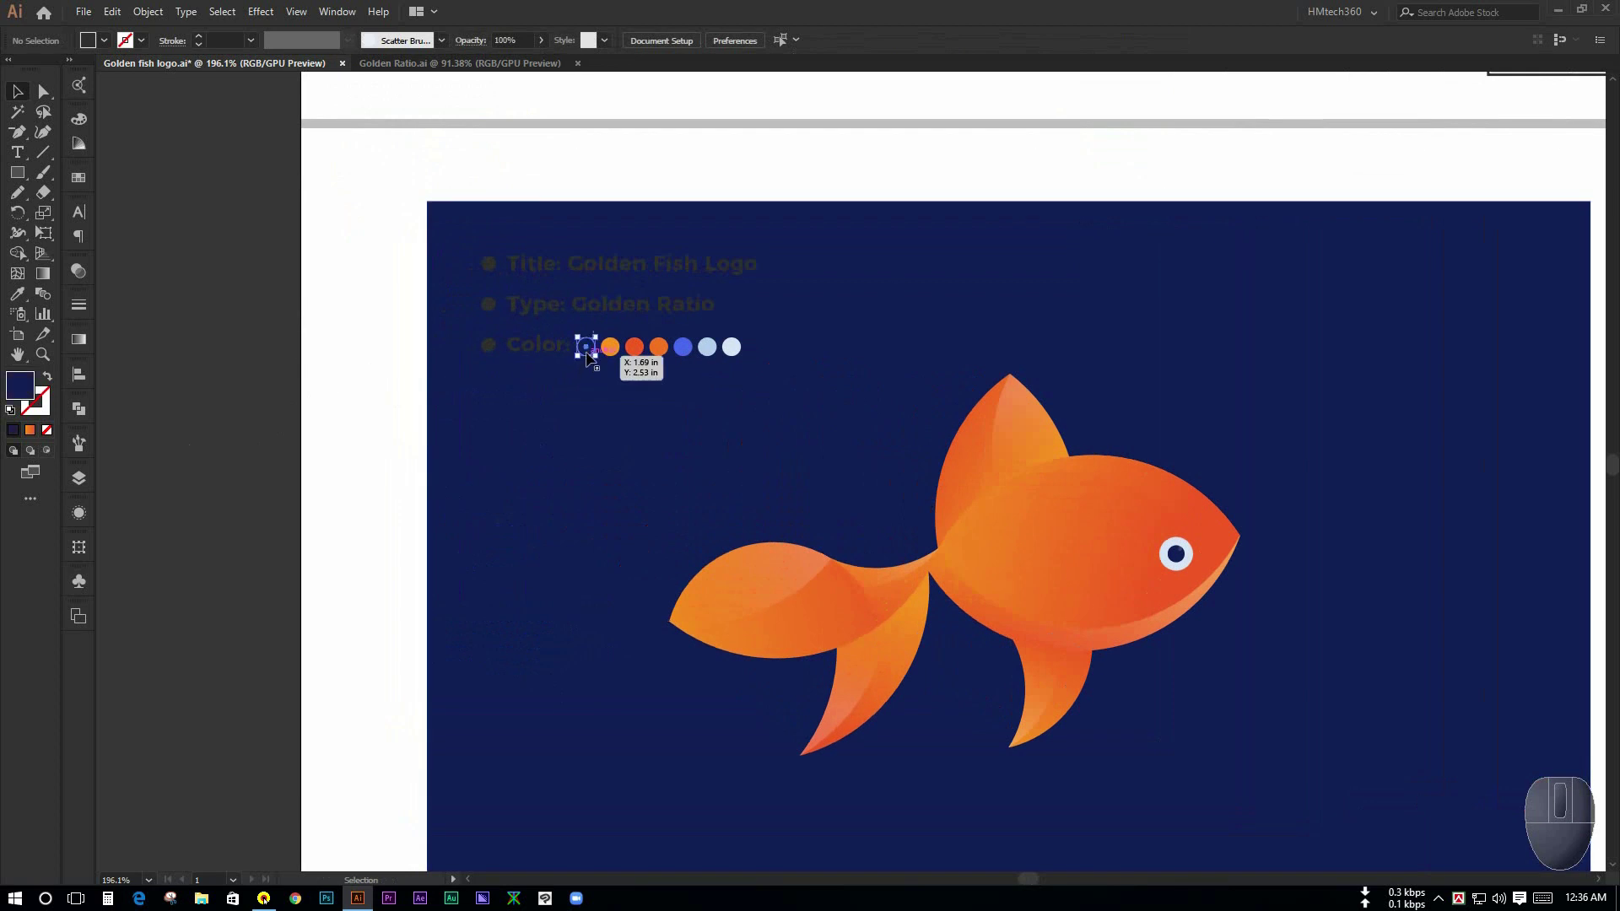
{"action": "double_click", "coordinate": [12, 390]}
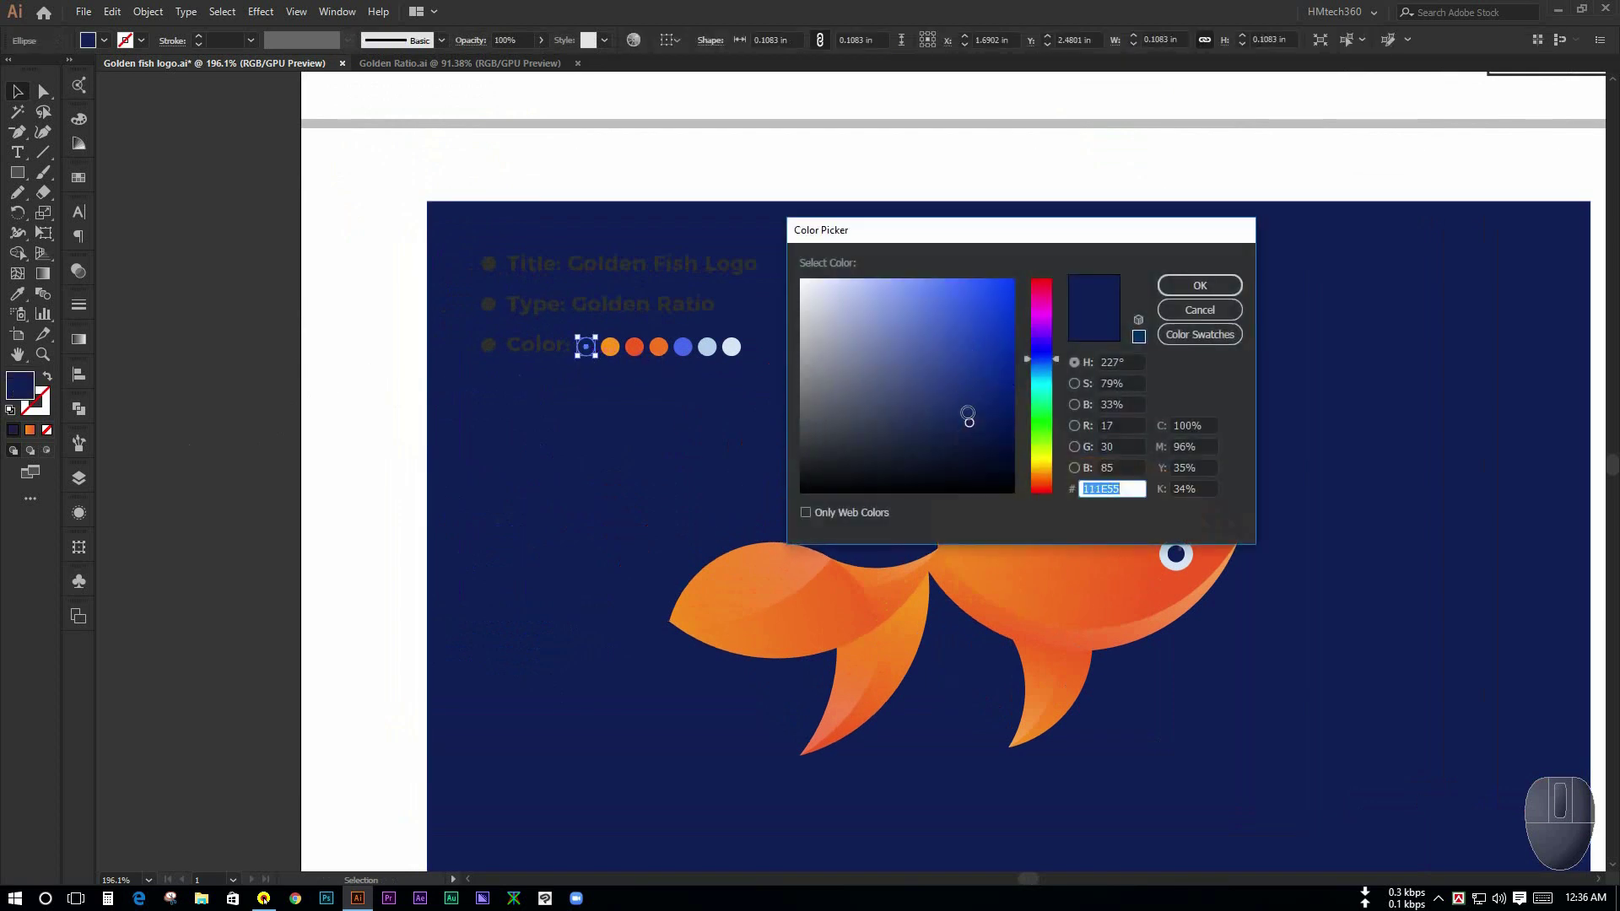
{"action": "left_click", "coordinate": [1202, 308]}
{"action": "left_click", "coordinate": [302, 373]}
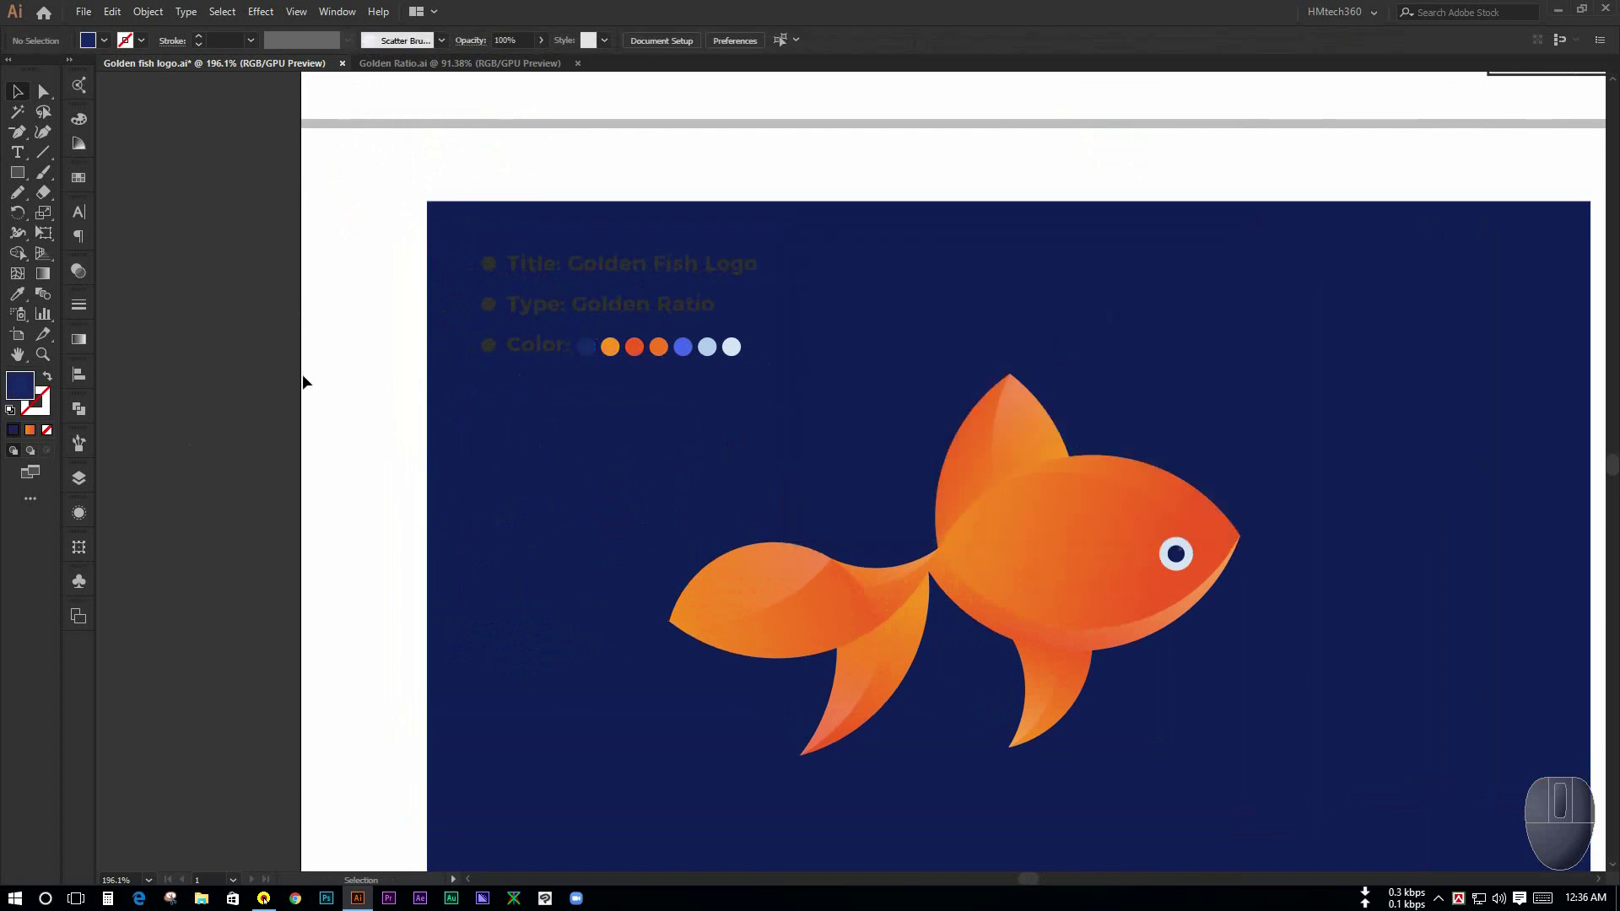
Step: Delete the bright blue swatch from the Color row
{"action": "key", "text": "space"}
{"action": "left_click_drag", "start_coordinate": [305, 359], "coordinate": [233, 381]}
{"action": "key", "text": "space"}
{"action": "key", "text": "ctrl+space"}
{"action": "left_click_drag", "start_coordinate": [640, 383], "coordinate": [667, 382]}
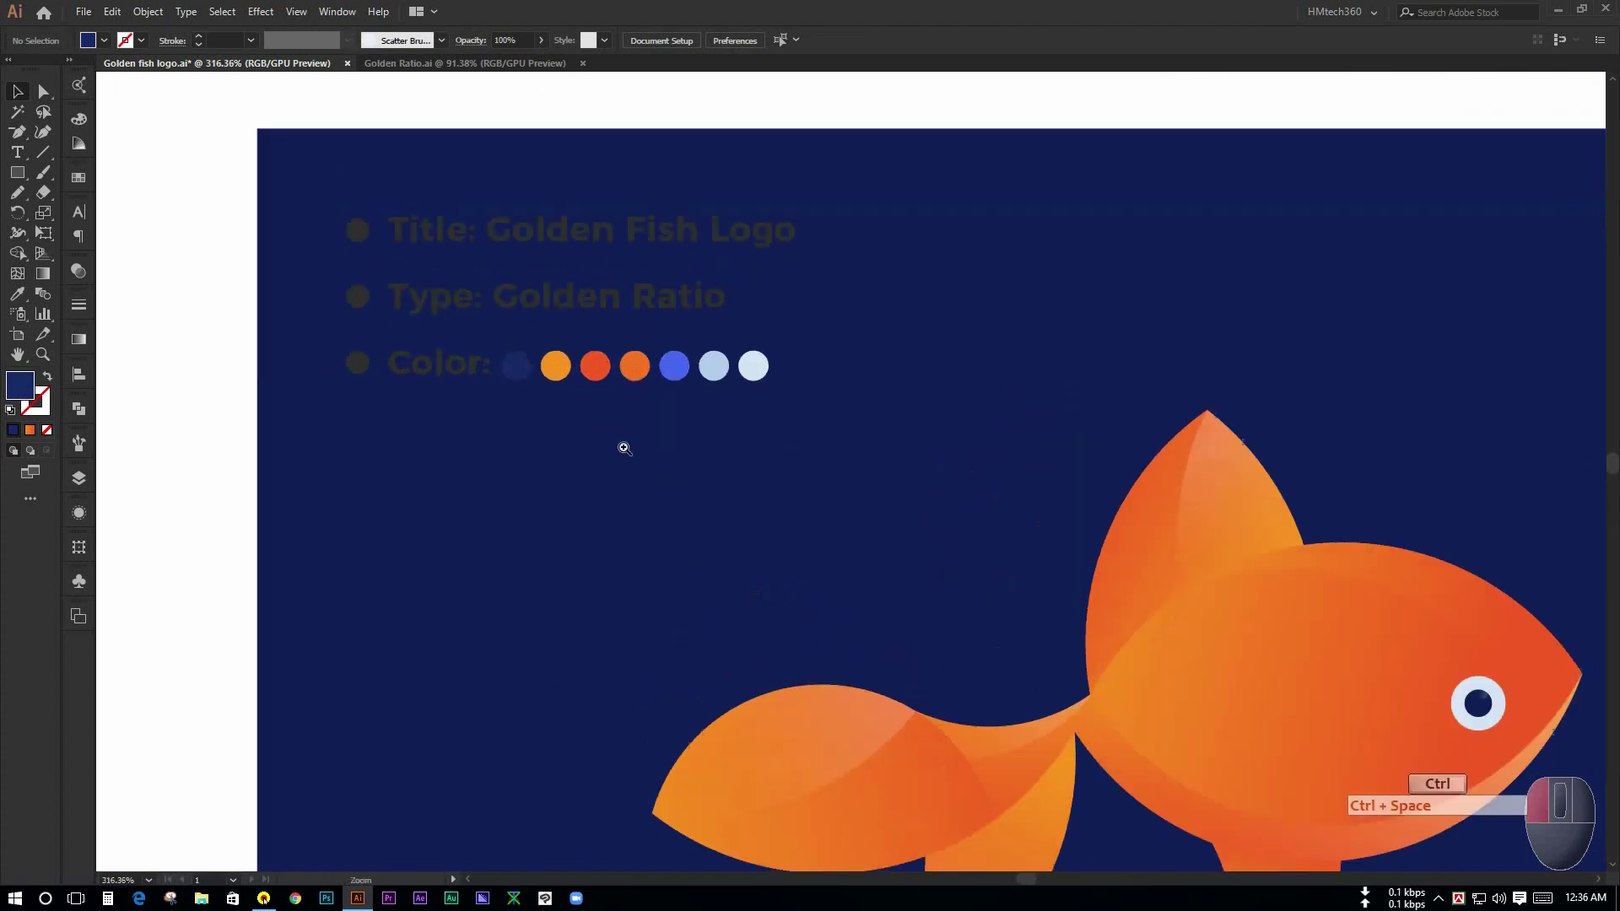
{"action": "left_click", "coordinate": [642, 382]}
{"action": "key", "text": "Delete"}
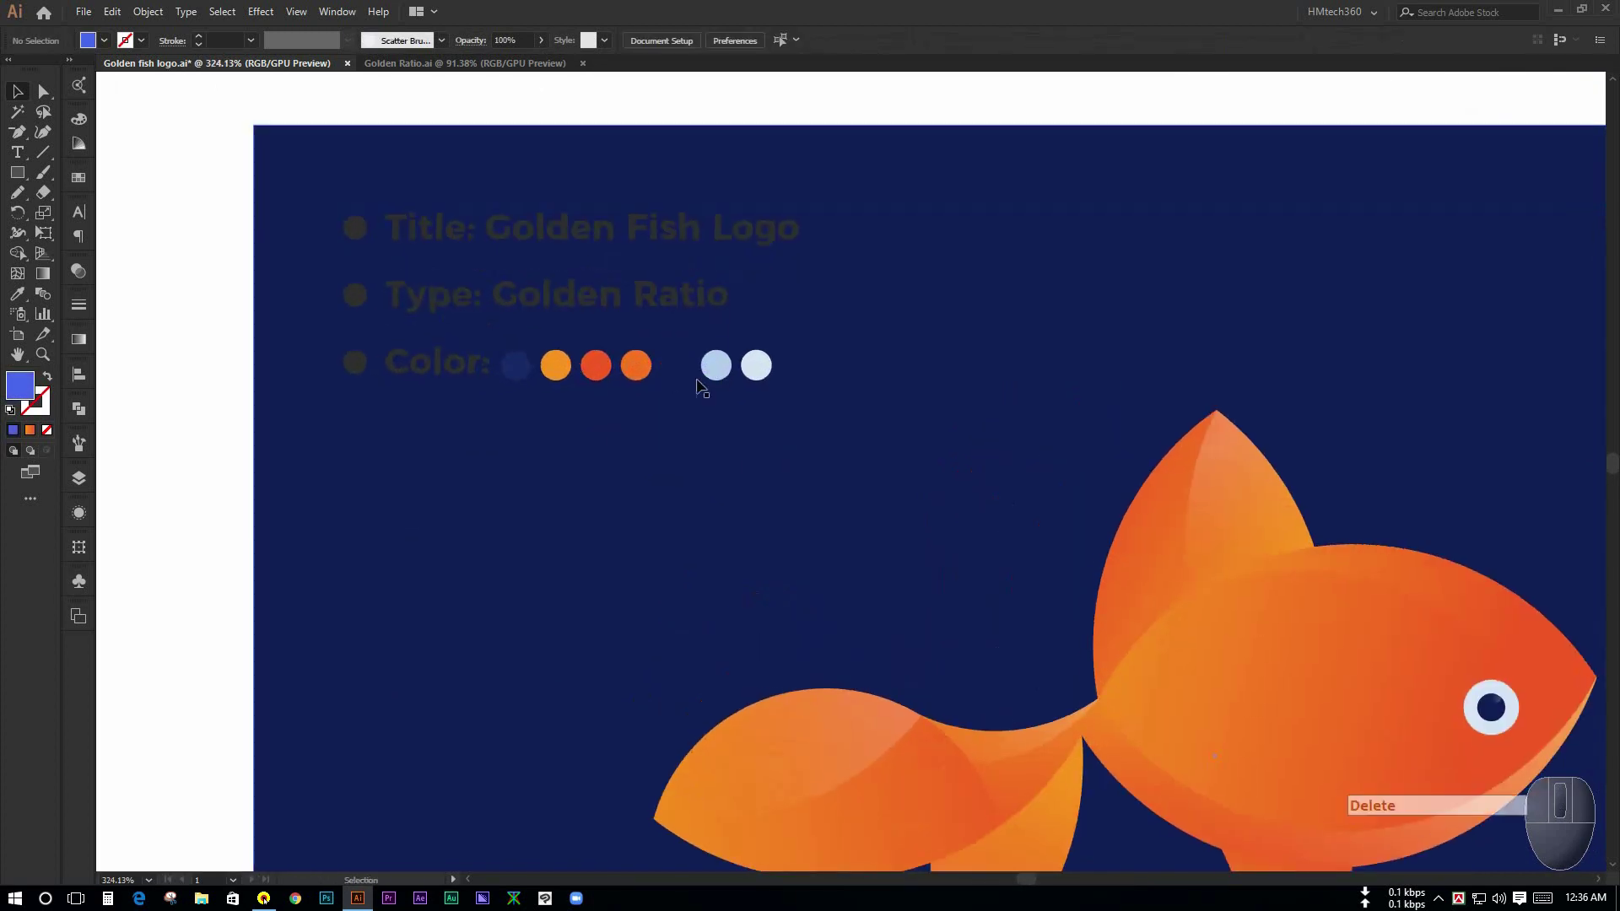
Step: Shift the two pale blue swatches left to close the gap beside the orange swatch
{"action": "left_click", "coordinate": [717, 364]}
{"action": "left_click", "coordinate": [757, 365], "text": "shift"}
{"action": "left_click_drag", "start_coordinate": [716, 367], "coordinate": [680, 370]}
{"action": "left_click", "coordinate": [203, 443]}
Step: Recolor the Title, Type and Color text lines with the palest blue swatch color using the Eyedropper
{"action": "left_click", "coordinate": [405, 362]}
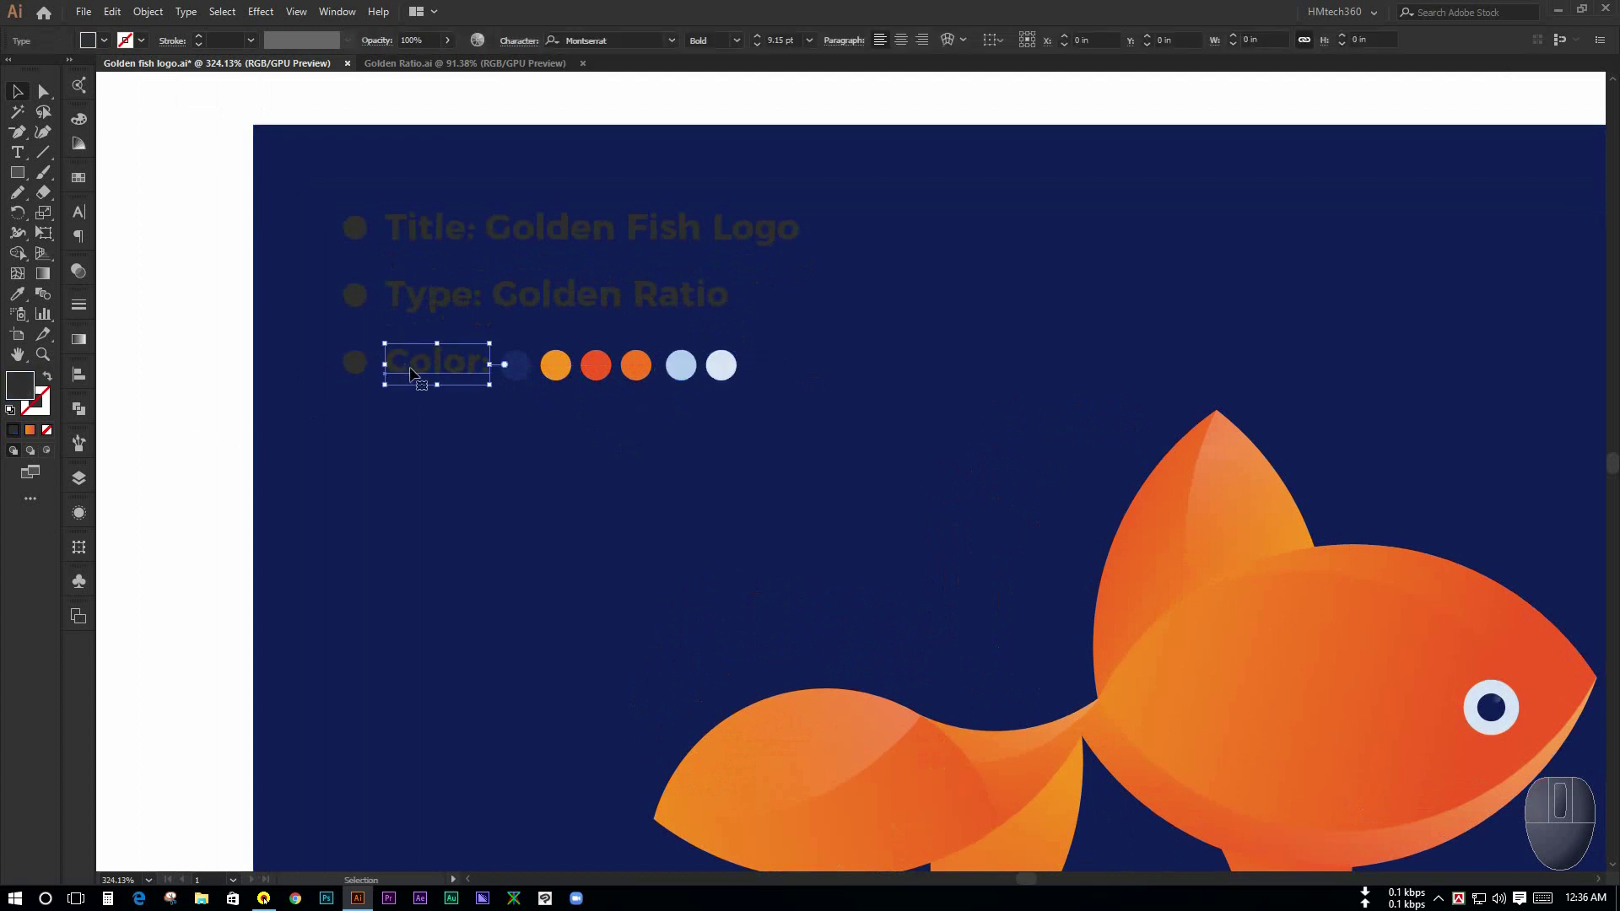
{"action": "left_click", "coordinate": [404, 302], "text": "shift"}
{"action": "left_click", "coordinate": [405, 229], "text": "shift"}
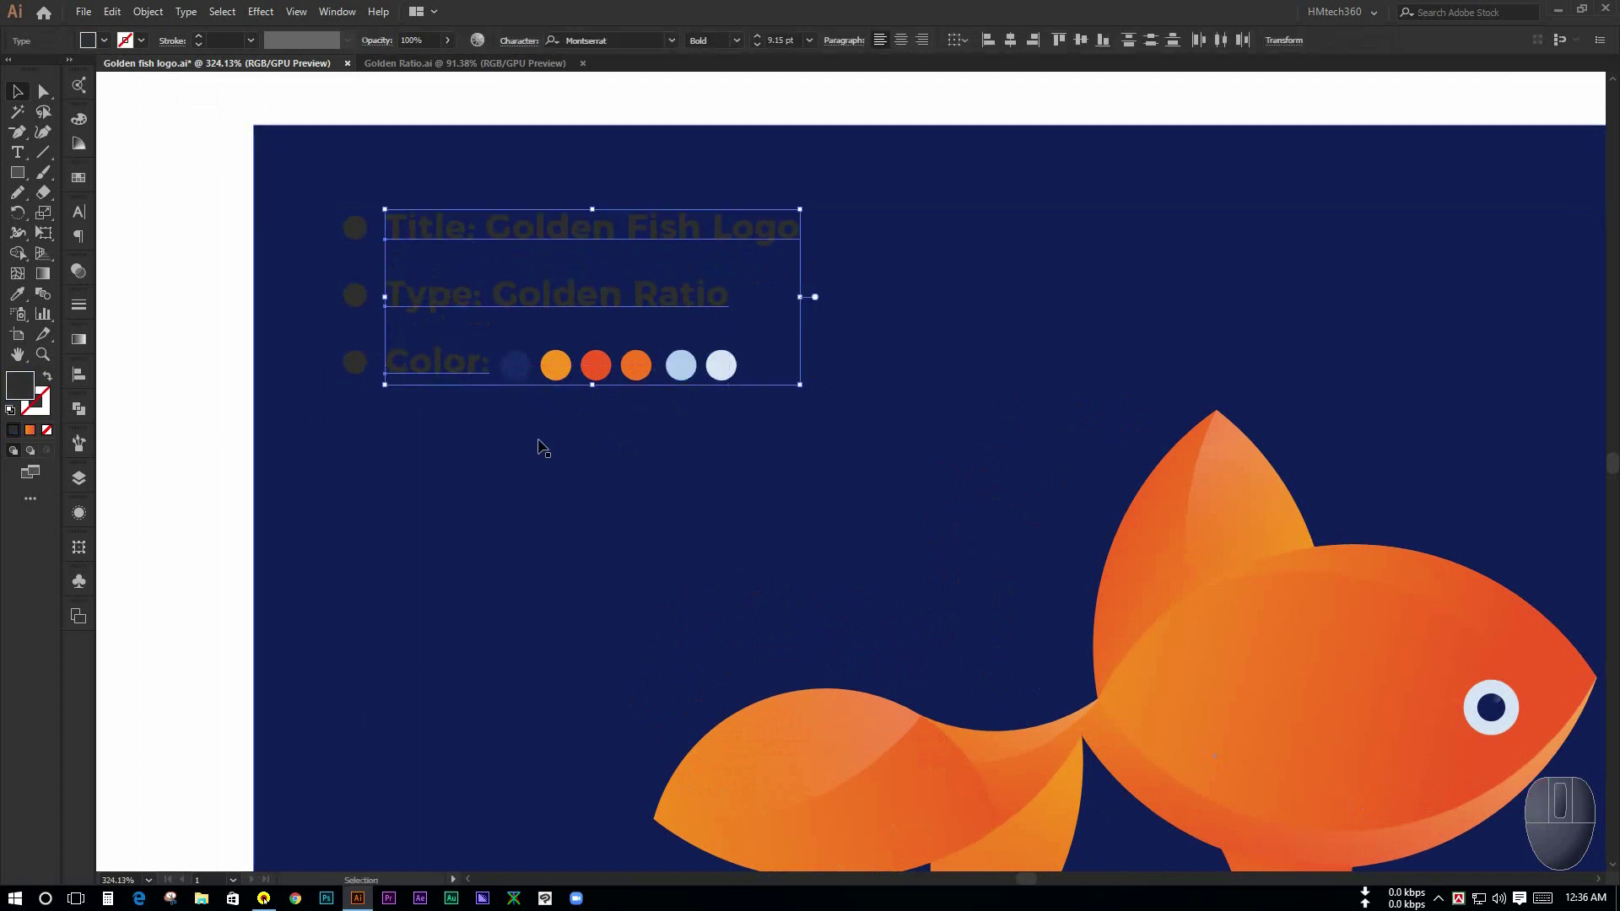
{"action": "key", "text": "i"}
{"action": "left_click", "coordinate": [690, 362]}
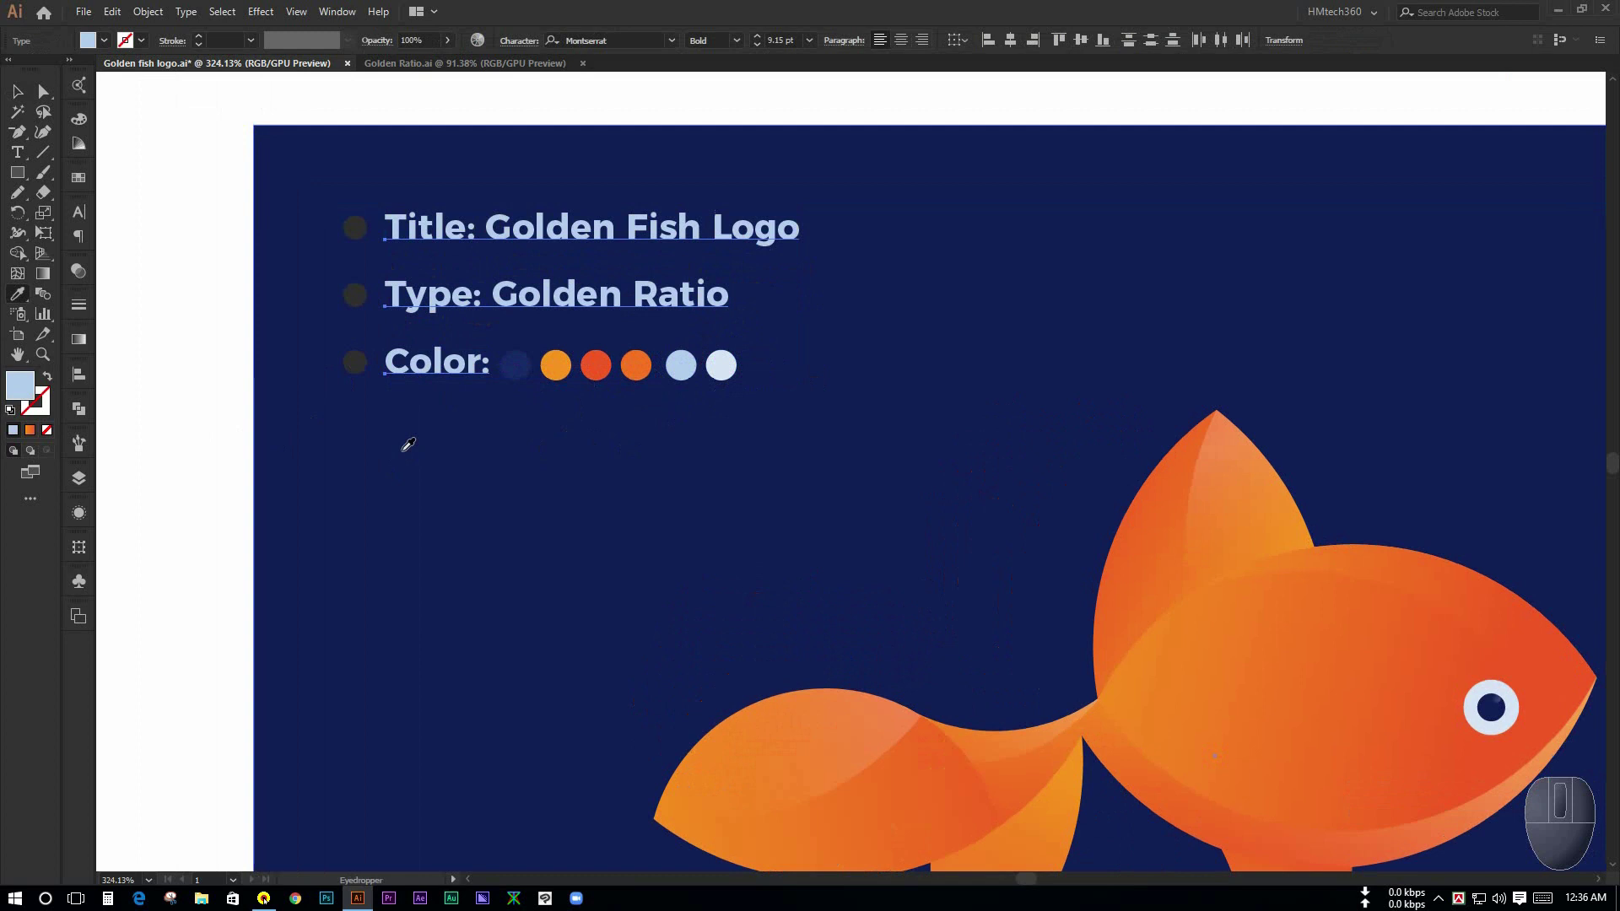
{"action": "left_click", "coordinate": [720, 363]}
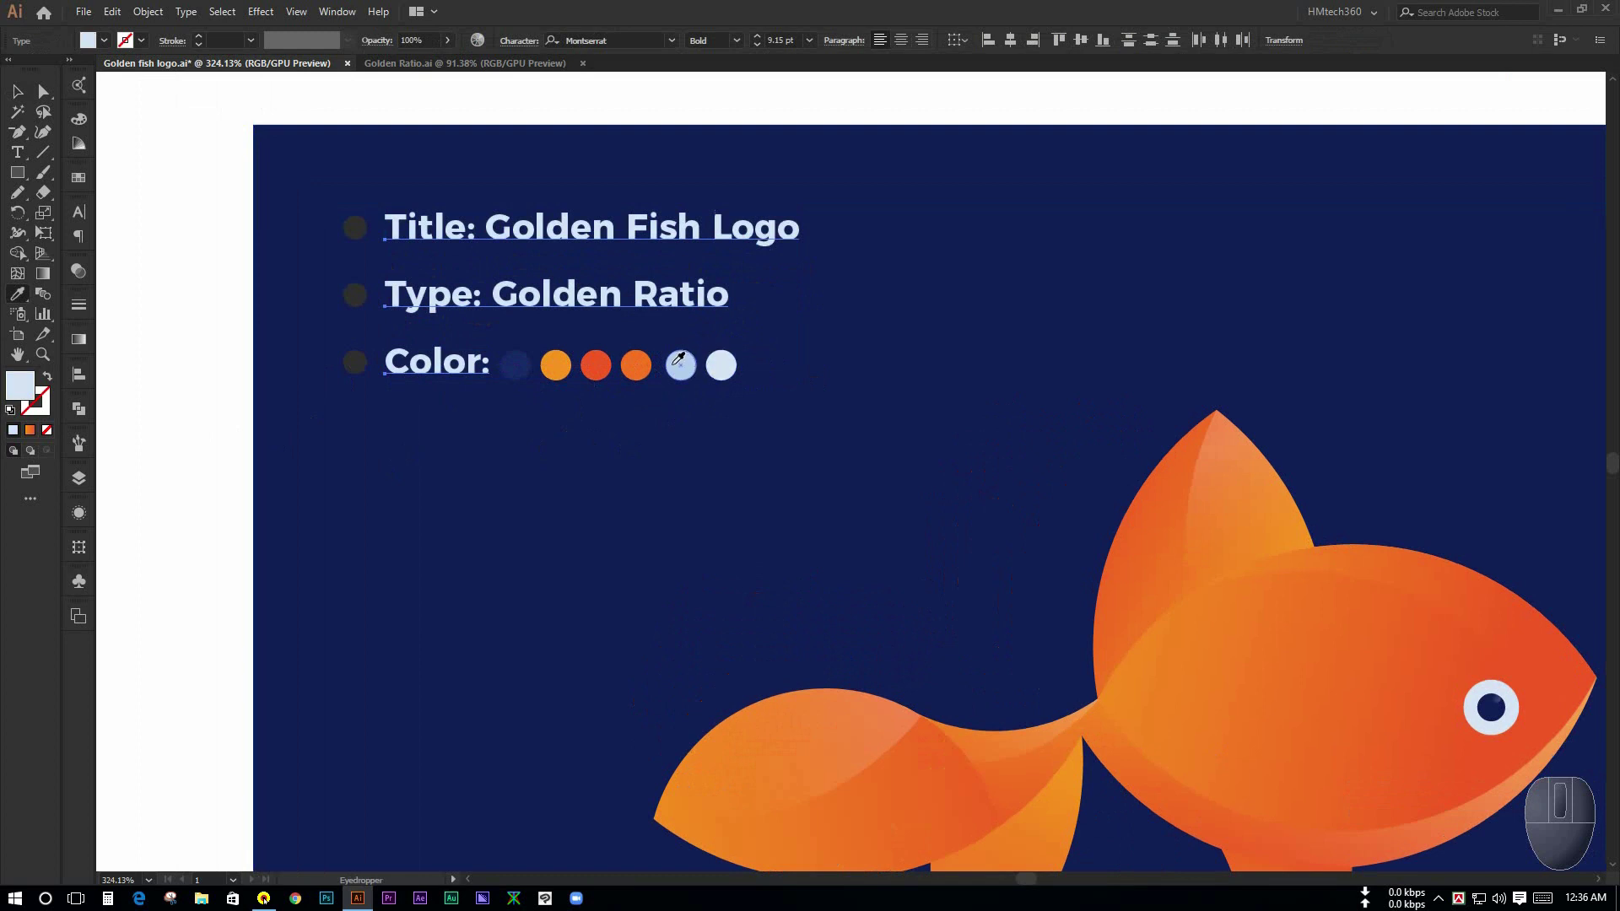
{"action": "left_click", "coordinate": [16, 92]}
Step: Recolor the three bullet circles with the light blue swatch color, after trying the orange one
{"action": "left_click", "coordinate": [356, 228]}
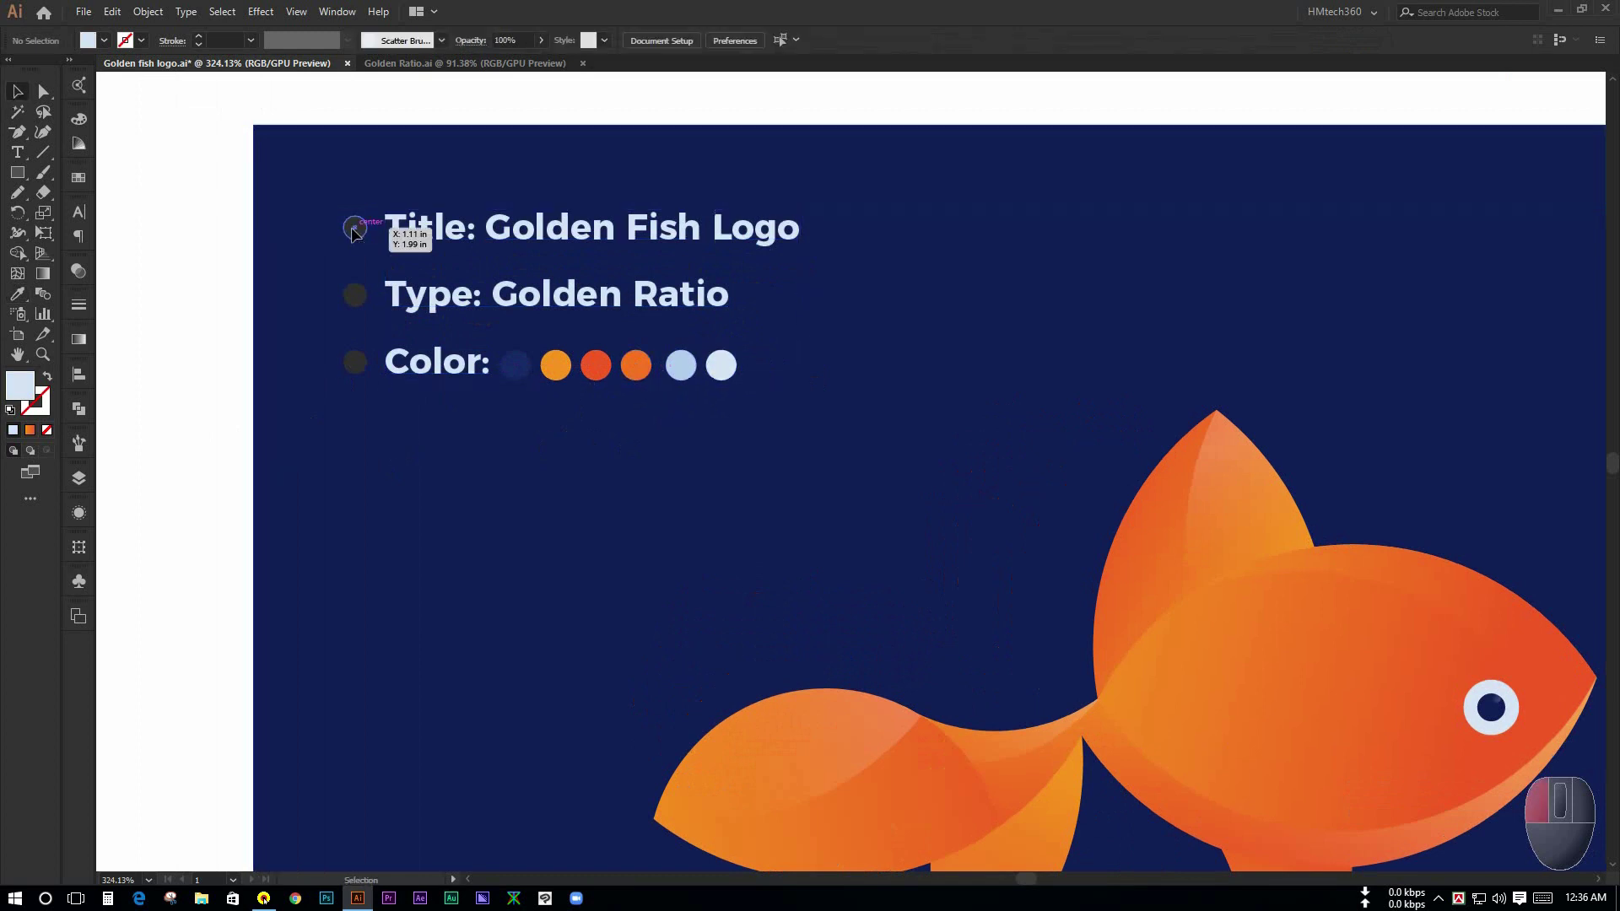
{"action": "left_click", "coordinate": [356, 295], "text": "shift"}
{"action": "left_click", "coordinate": [358, 375], "text": "shift"}
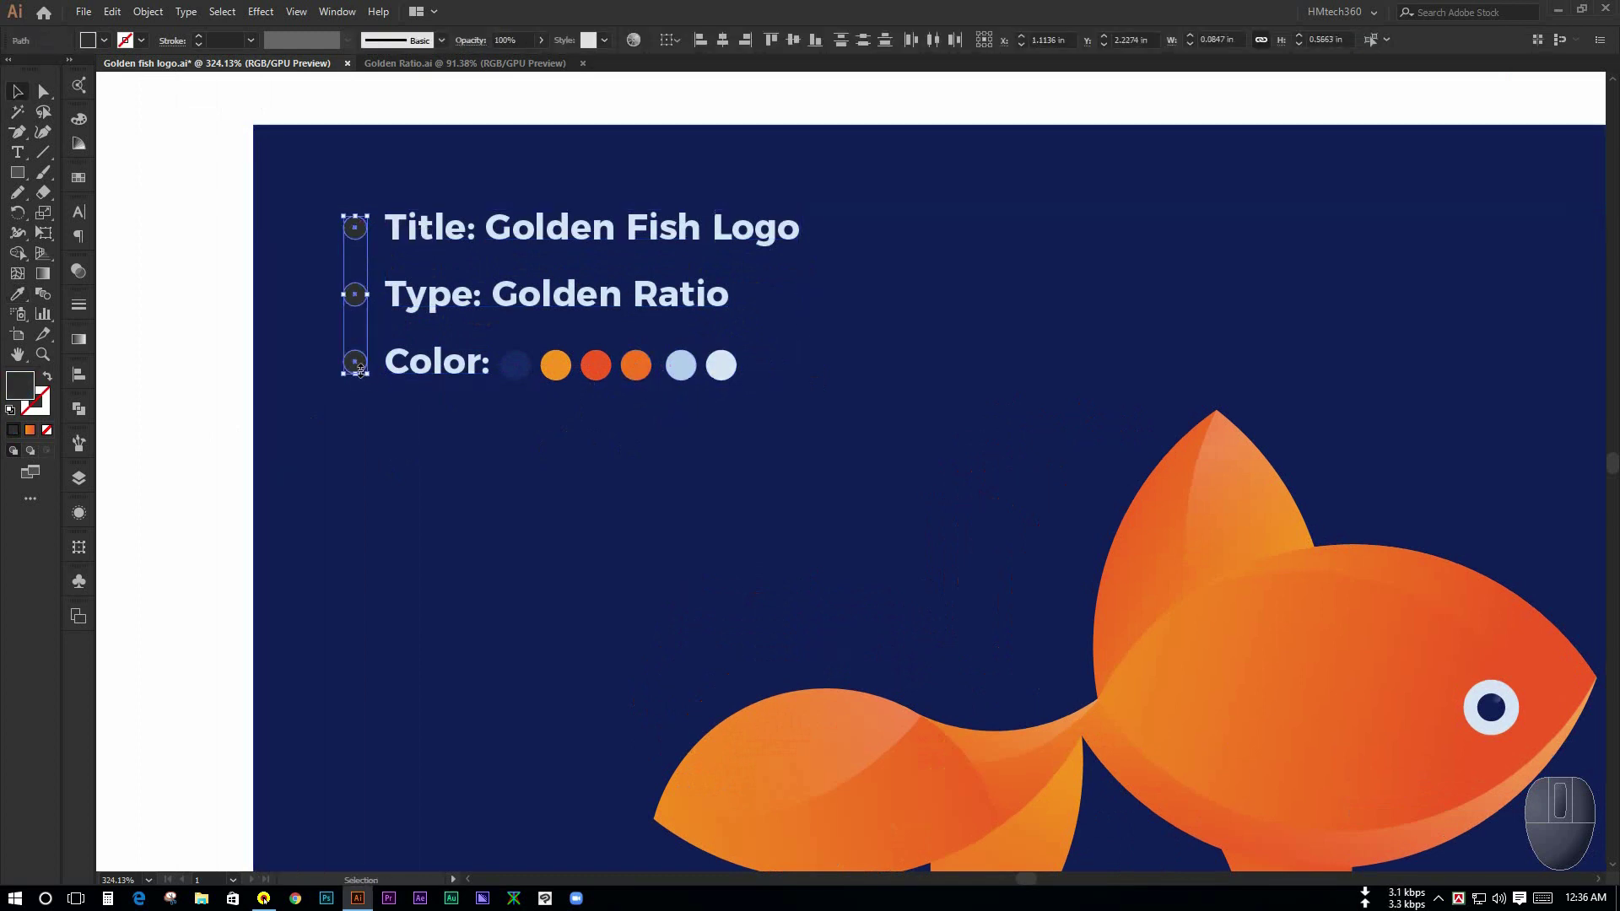
{"action": "key", "text": "i"}
{"action": "left_click", "coordinate": [552, 361]}
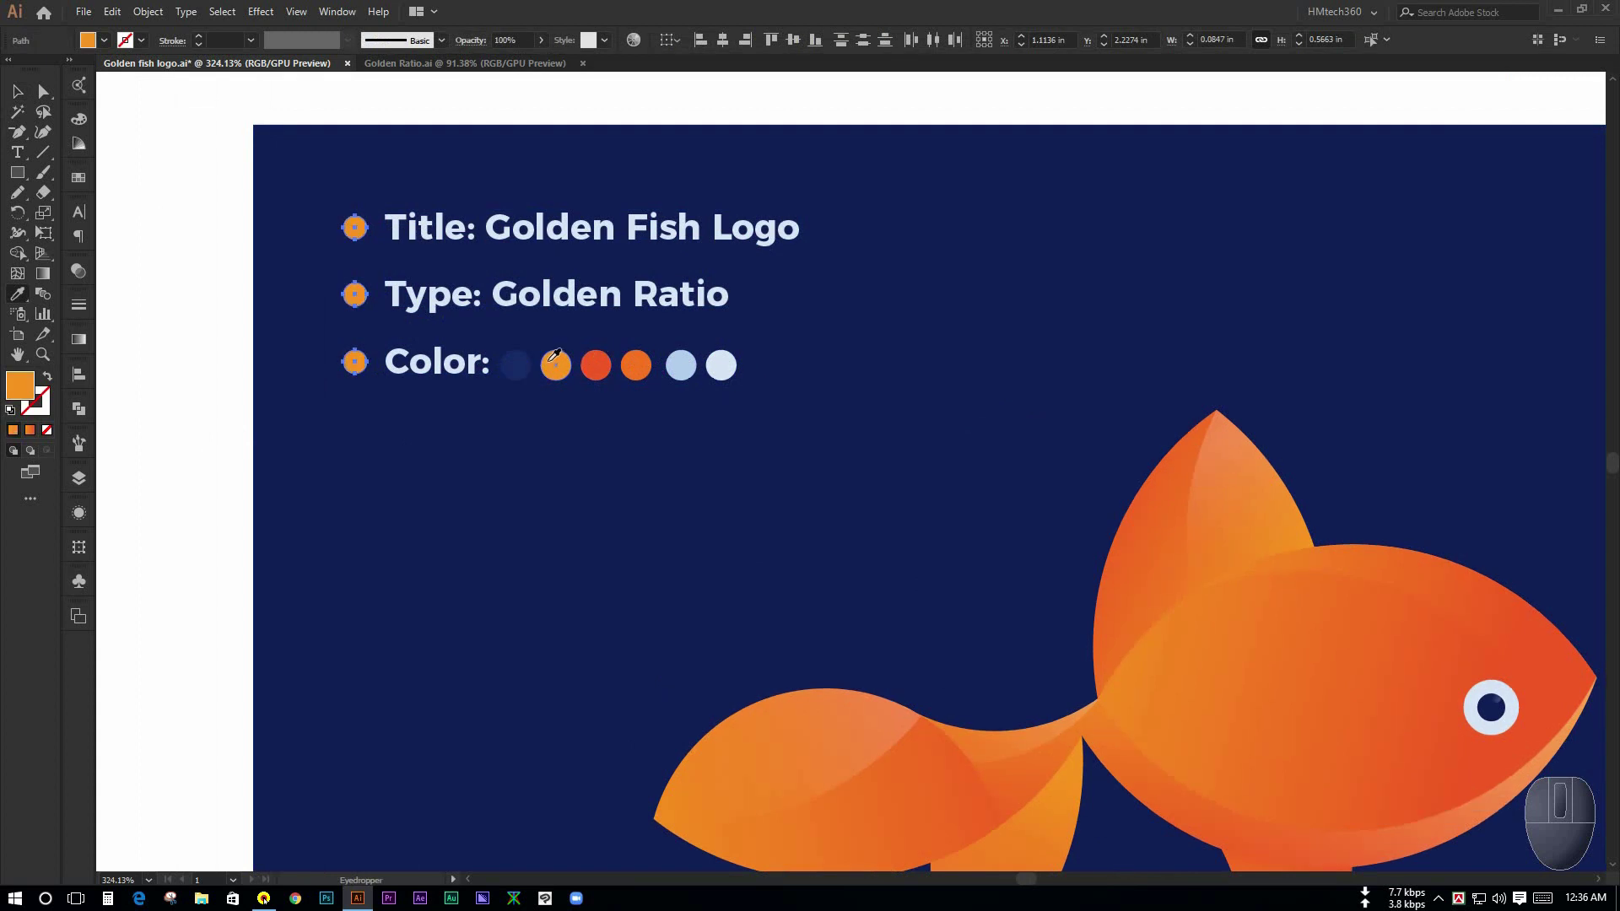
{"action": "left_click", "coordinate": [676, 366]}
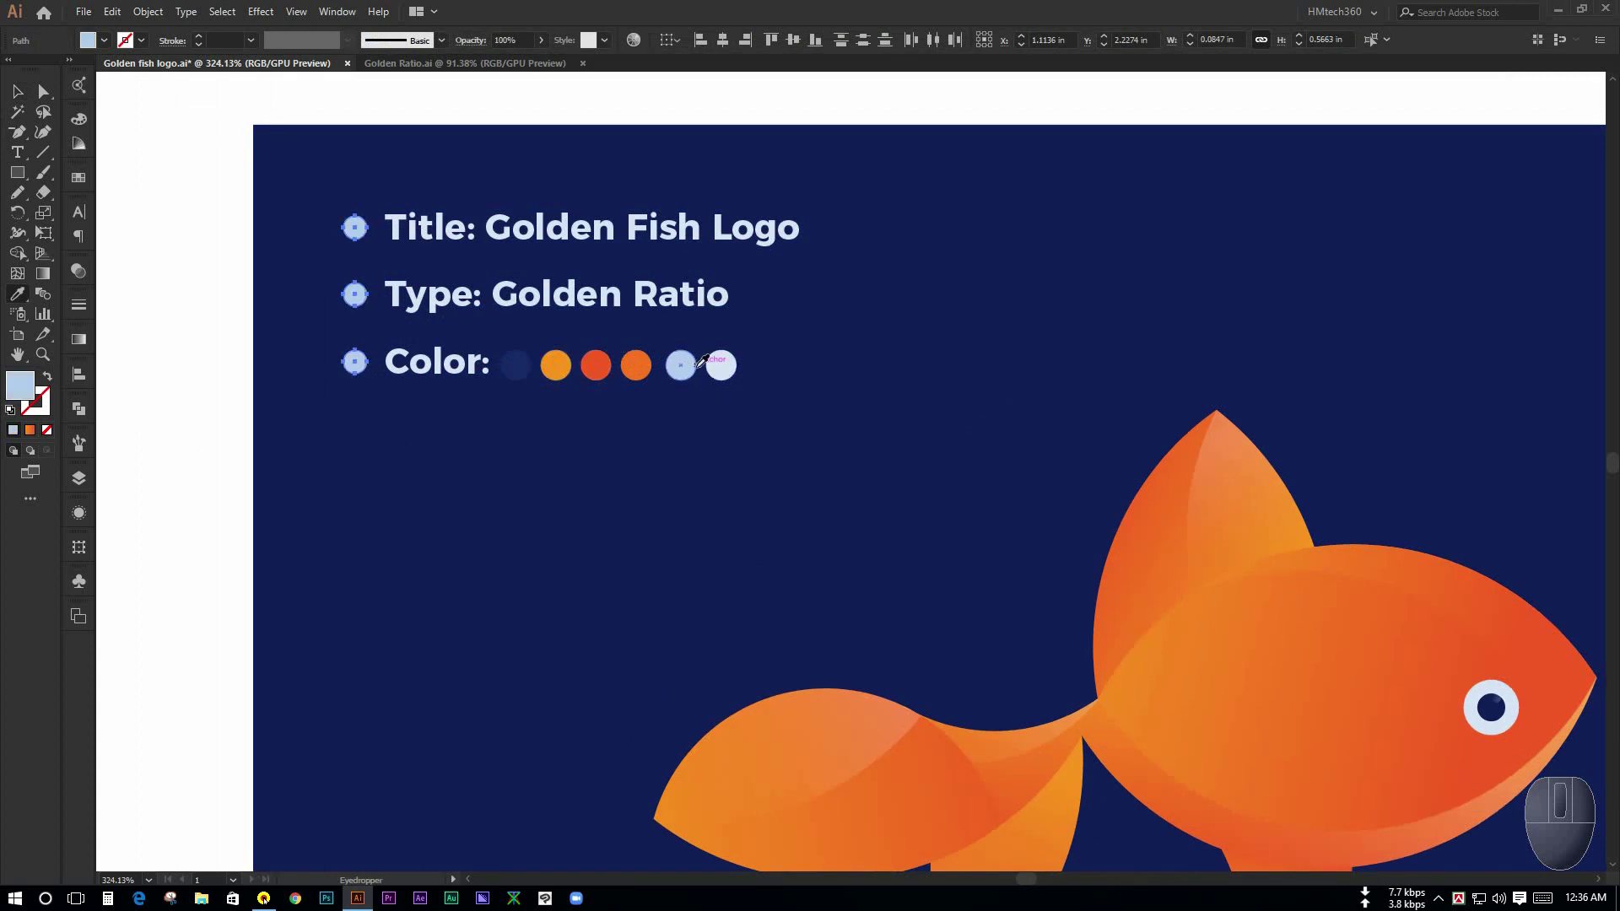
{"action": "left_click", "coordinate": [17, 92]}
{"action": "left_click", "coordinate": [186, 175]}
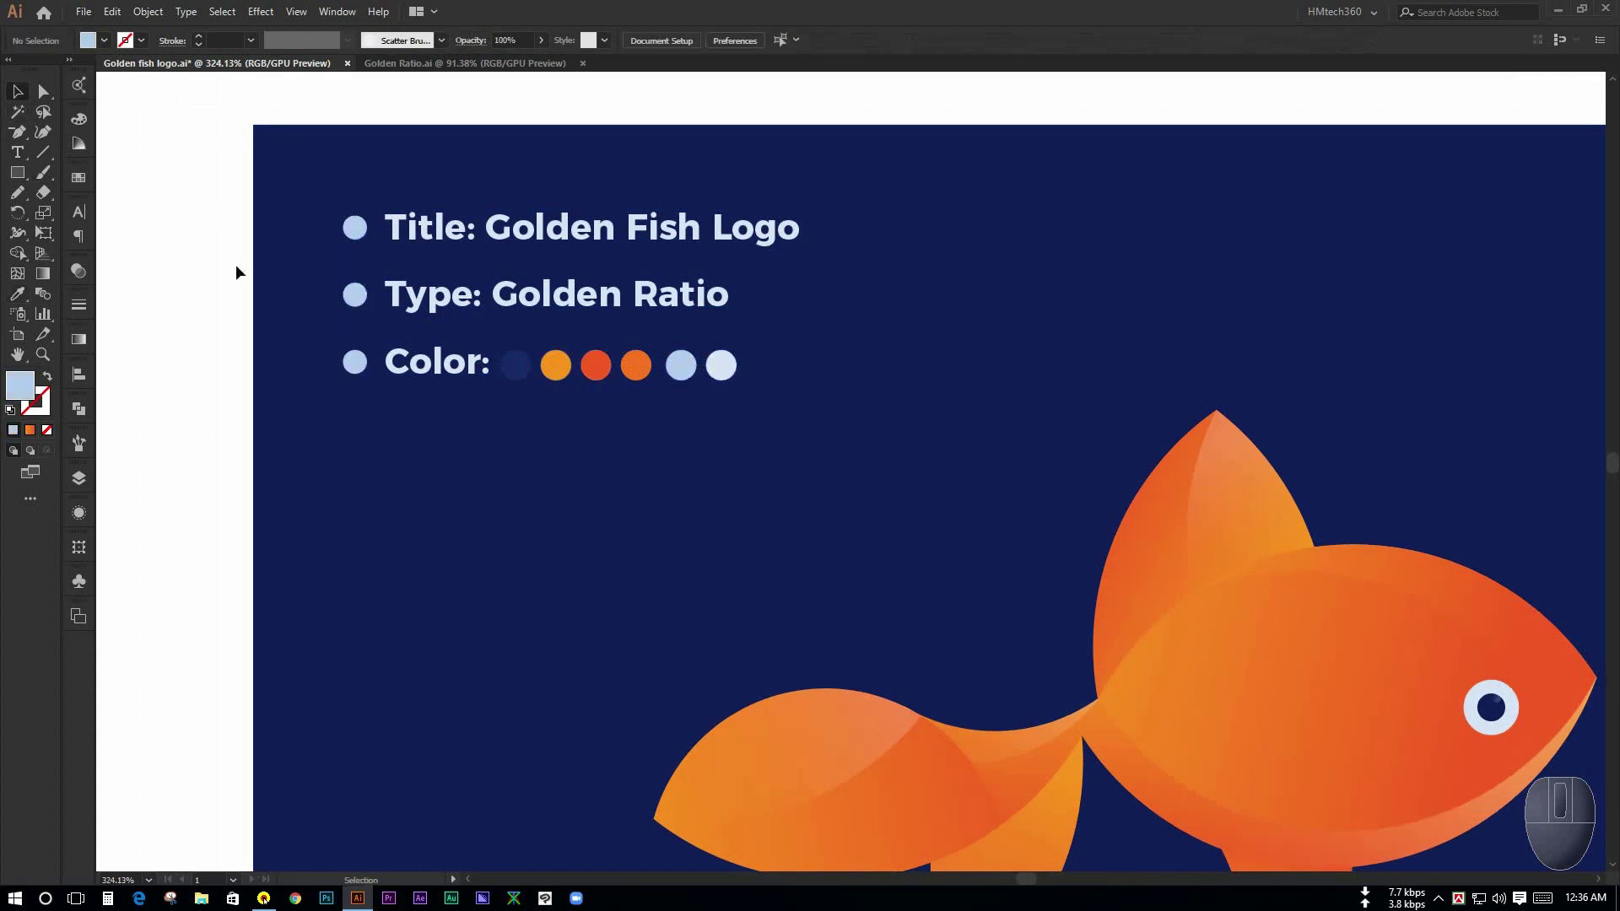
Step: Set the Title, Type and Color text lines to a lighter Montserrat weight
{"action": "key", "text": "space"}
{"action": "left_click_drag", "start_coordinate": [221, 298], "coordinate": [254, 305]}
{"action": "left_click", "coordinate": [485, 241]}
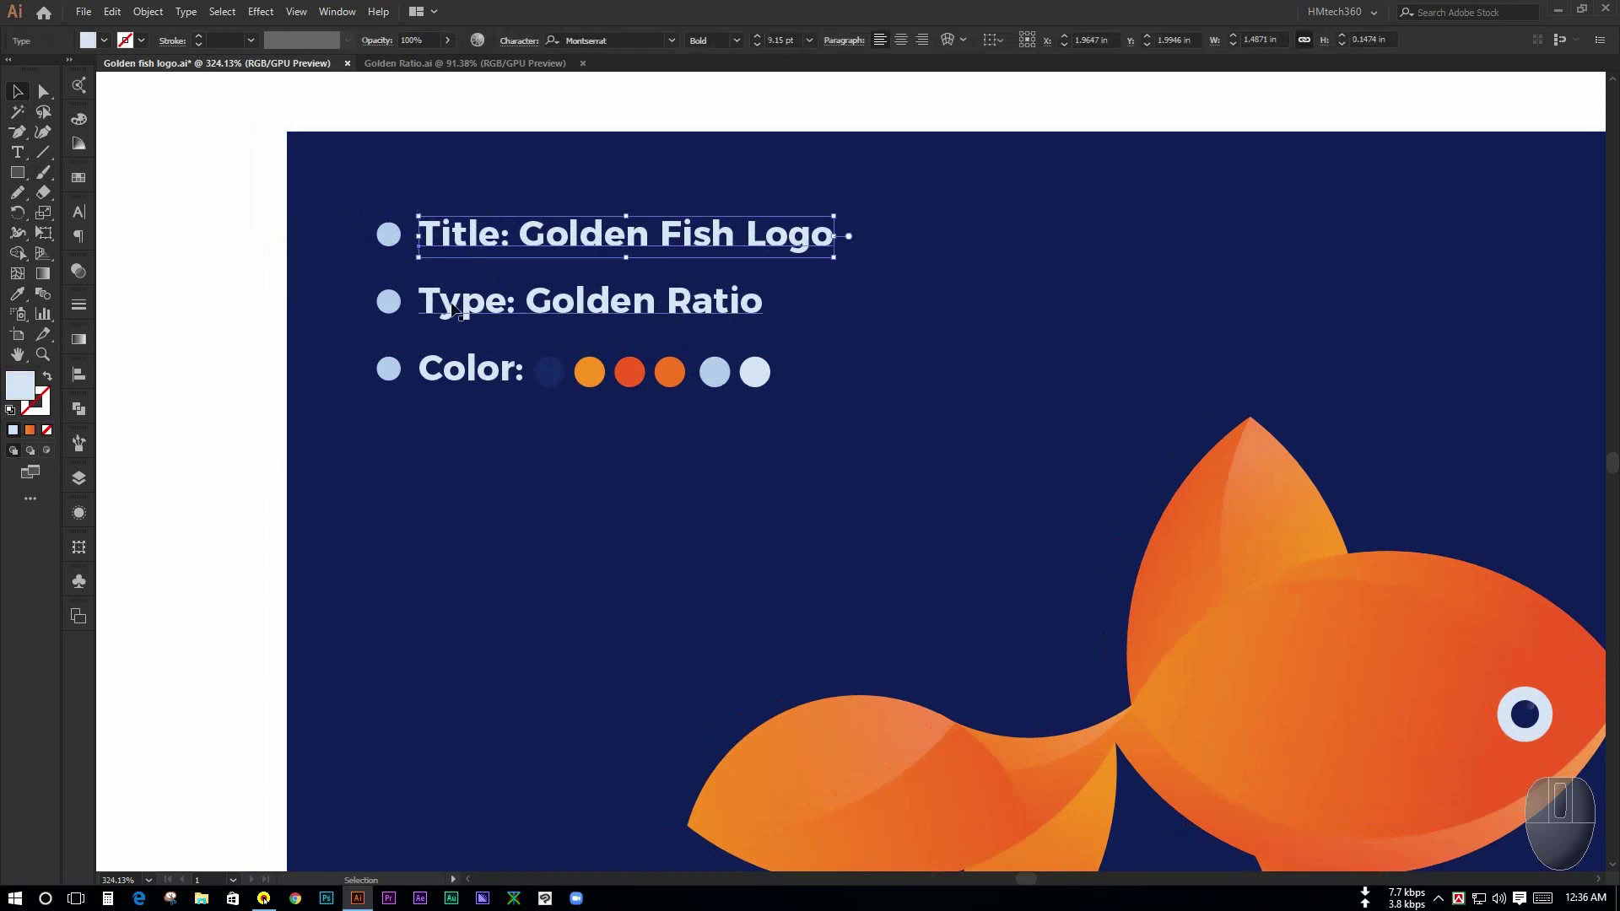
{"action": "left_click", "coordinate": [473, 304], "text": "shift"}
{"action": "left_click", "coordinate": [456, 372], "text": "shift"}
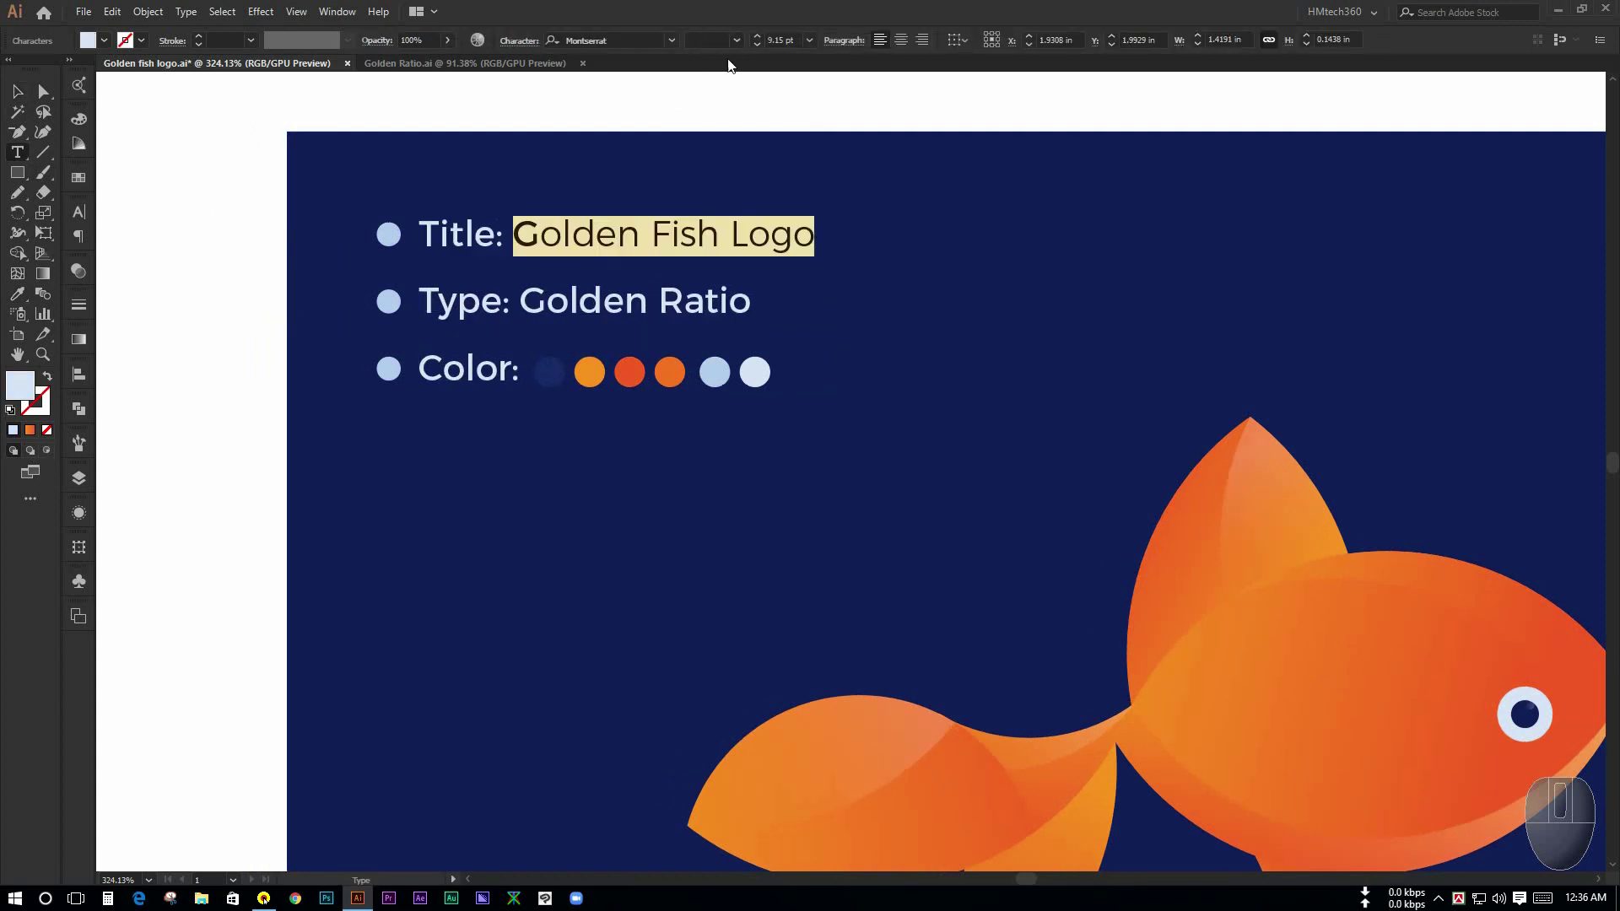
Step: Set the values "Golden Fish Logo" and "Golden Ratio" to Montserrat Light, leaving their labels heavier
{"action": "left_click", "coordinate": [737, 40]}
{"action": "left_click", "coordinate": [714, 95]}
{"action": "left_click_drag", "start_coordinate": [520, 300], "coordinate": [799, 307]}
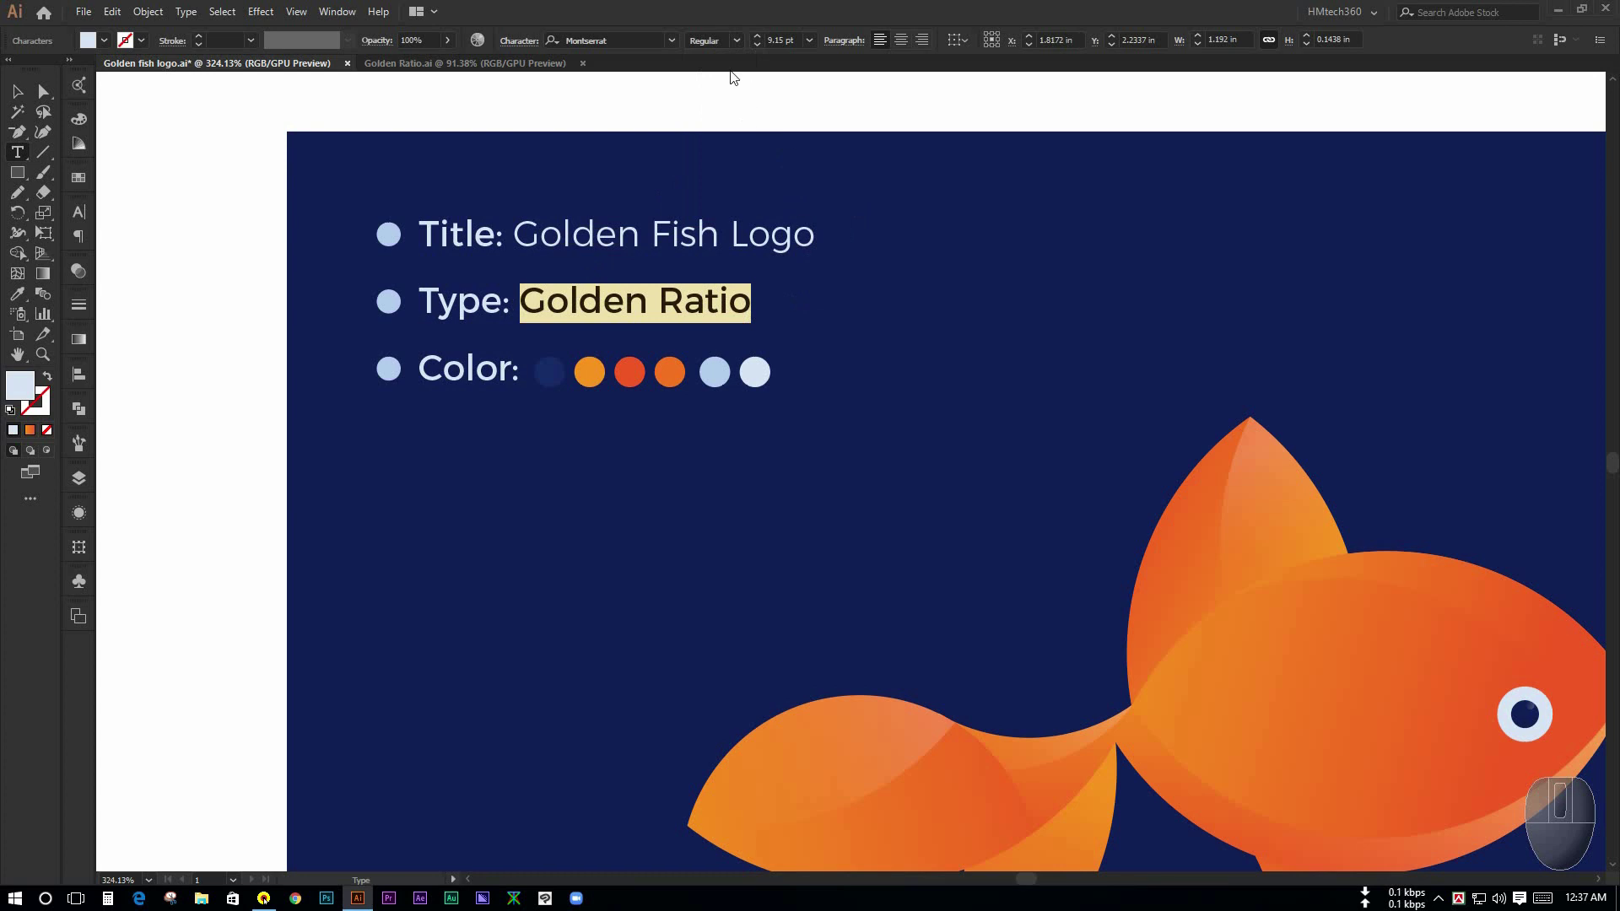
{"action": "left_click", "coordinate": [736, 39]}
{"action": "left_click", "coordinate": [738, 99]}
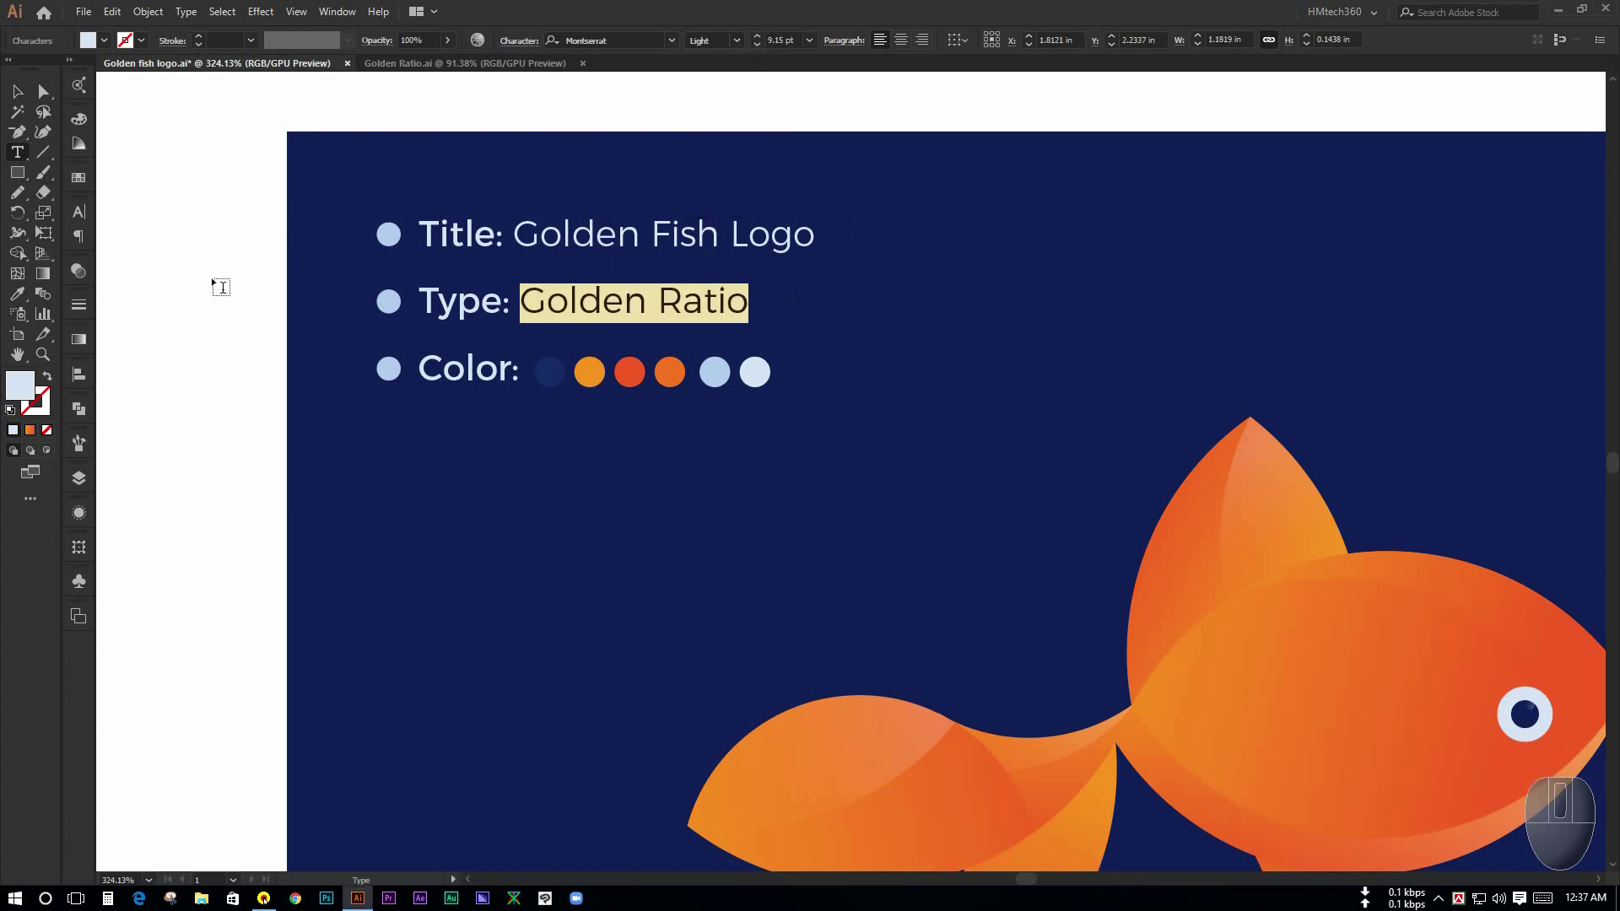
{"action": "left_click", "coordinate": [19, 91]}
{"action": "left_click", "coordinate": [199, 346]}
Step: Cut the navy rectangle together with the fish and the title, type and color block from the Template layer
{"action": "left_click_drag", "start_coordinate": [250, 331], "coordinate": [141, 279]}
{"action": "mouse_move", "coordinate": [263, 371]}
{"action": "left_mouse_down"}
{"action": "mouse_move", "coordinate": [183, 375]}
{"action": "mouse_move", "coordinate": [289, 353]}
{"action": "left_mouse_up"}
{"action": "left_click", "coordinate": [78, 479]}
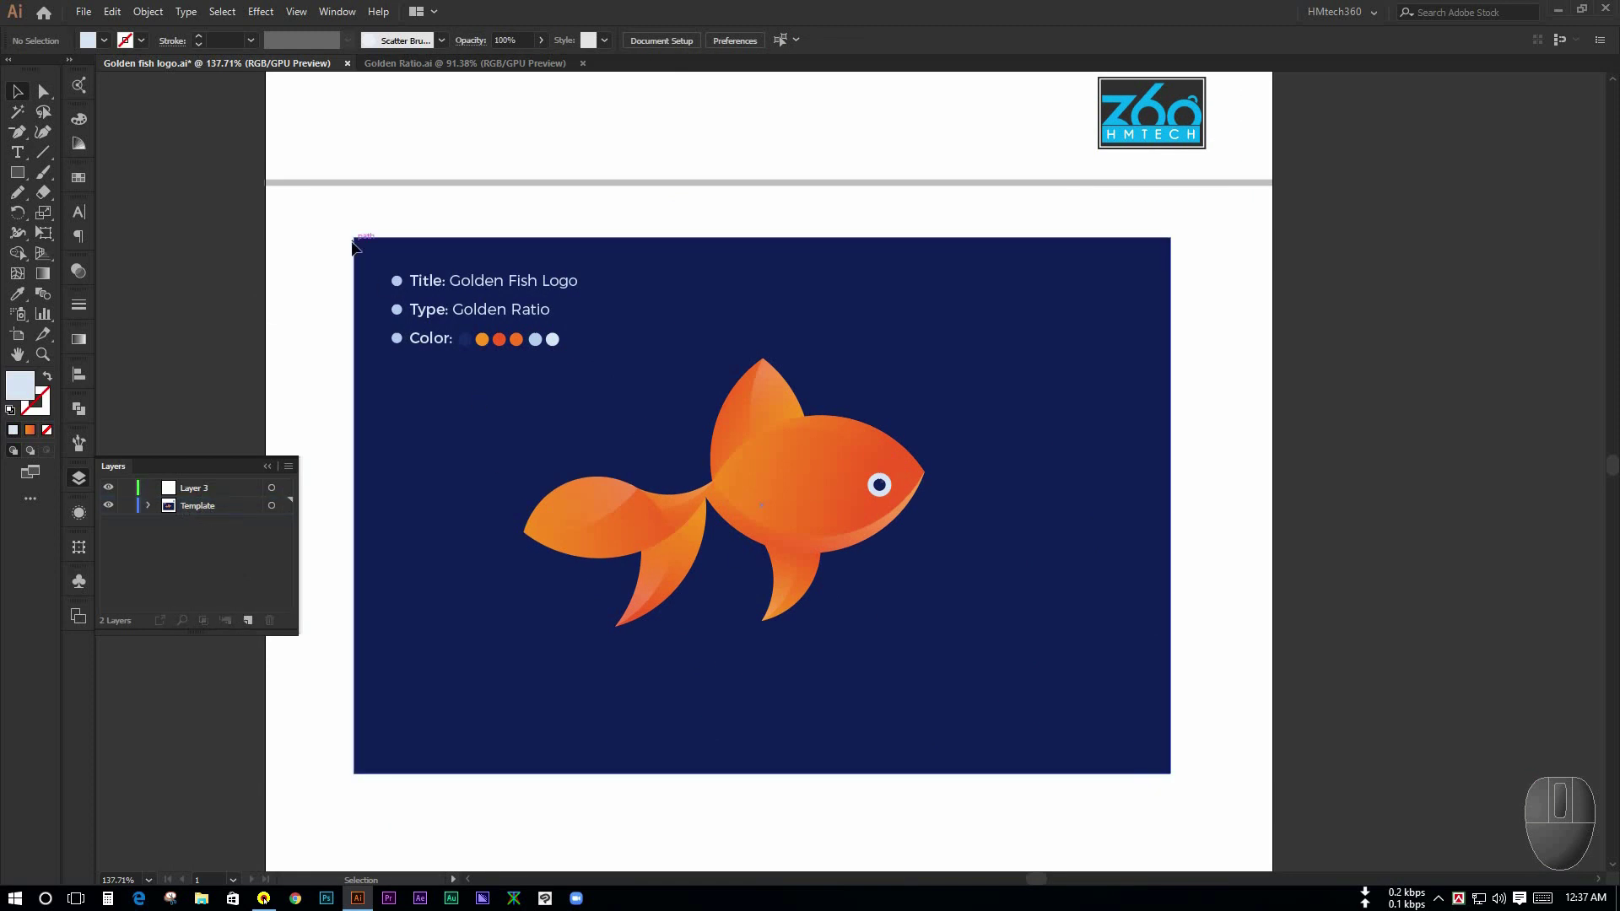
{"action": "left_click_drag", "start_coordinate": [338, 202], "coordinate": [1242, 782]}
{"action": "left_click", "coordinate": [1200, 778]}
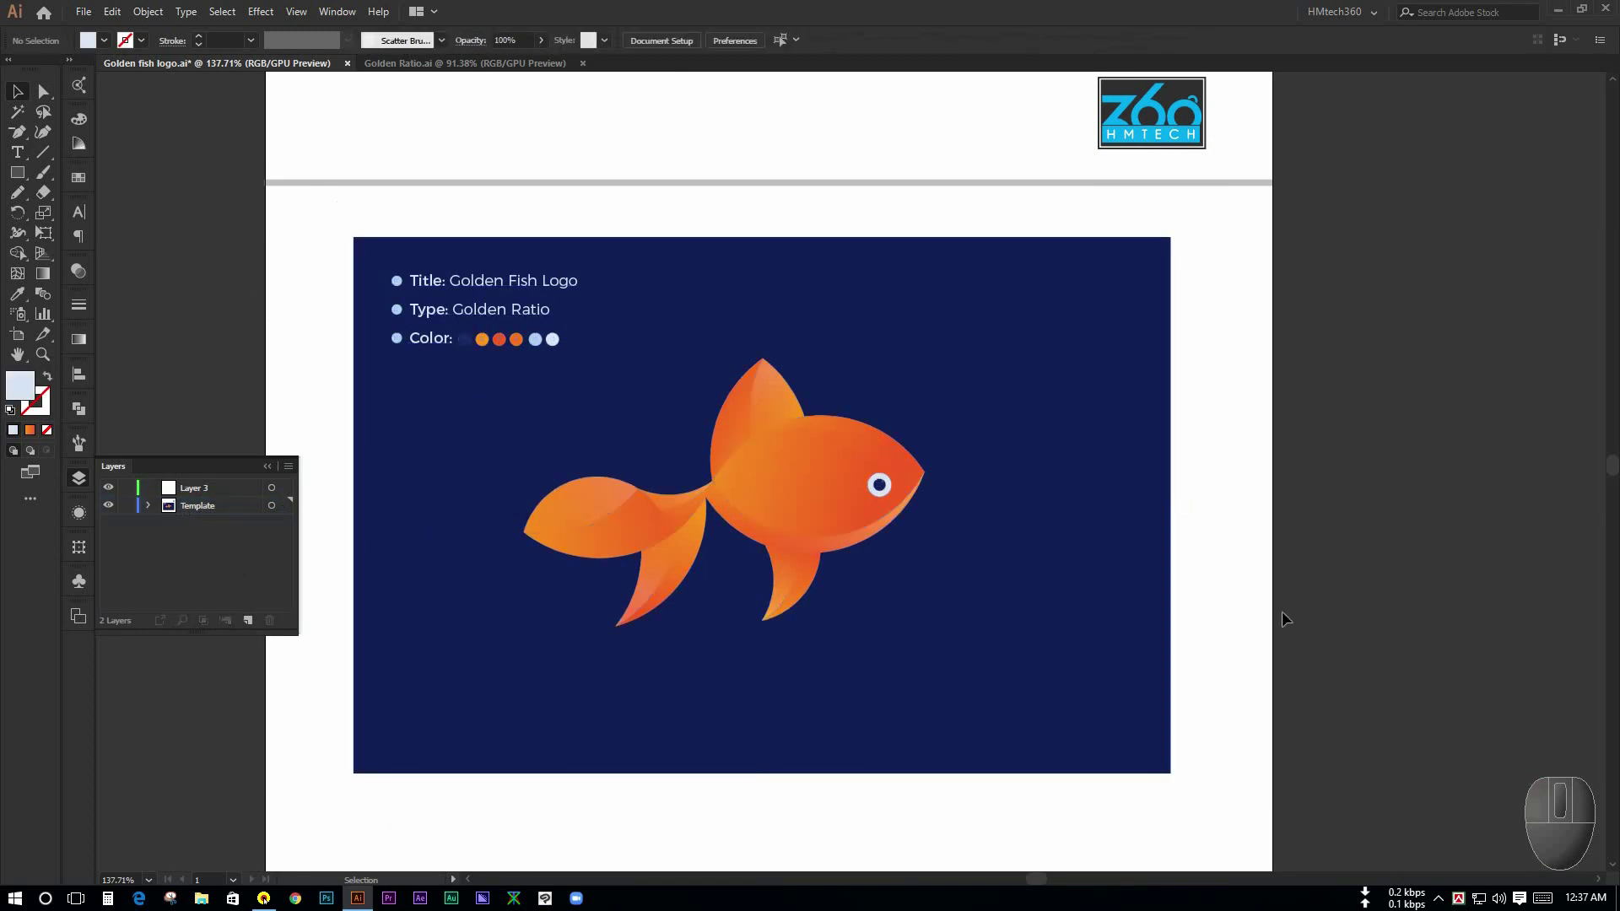
{"action": "left_click_drag", "start_coordinate": [1282, 611], "coordinate": [699, 391]}
{"action": "left_click_drag", "start_coordinate": [496, 293], "coordinate": [1327, 815]}
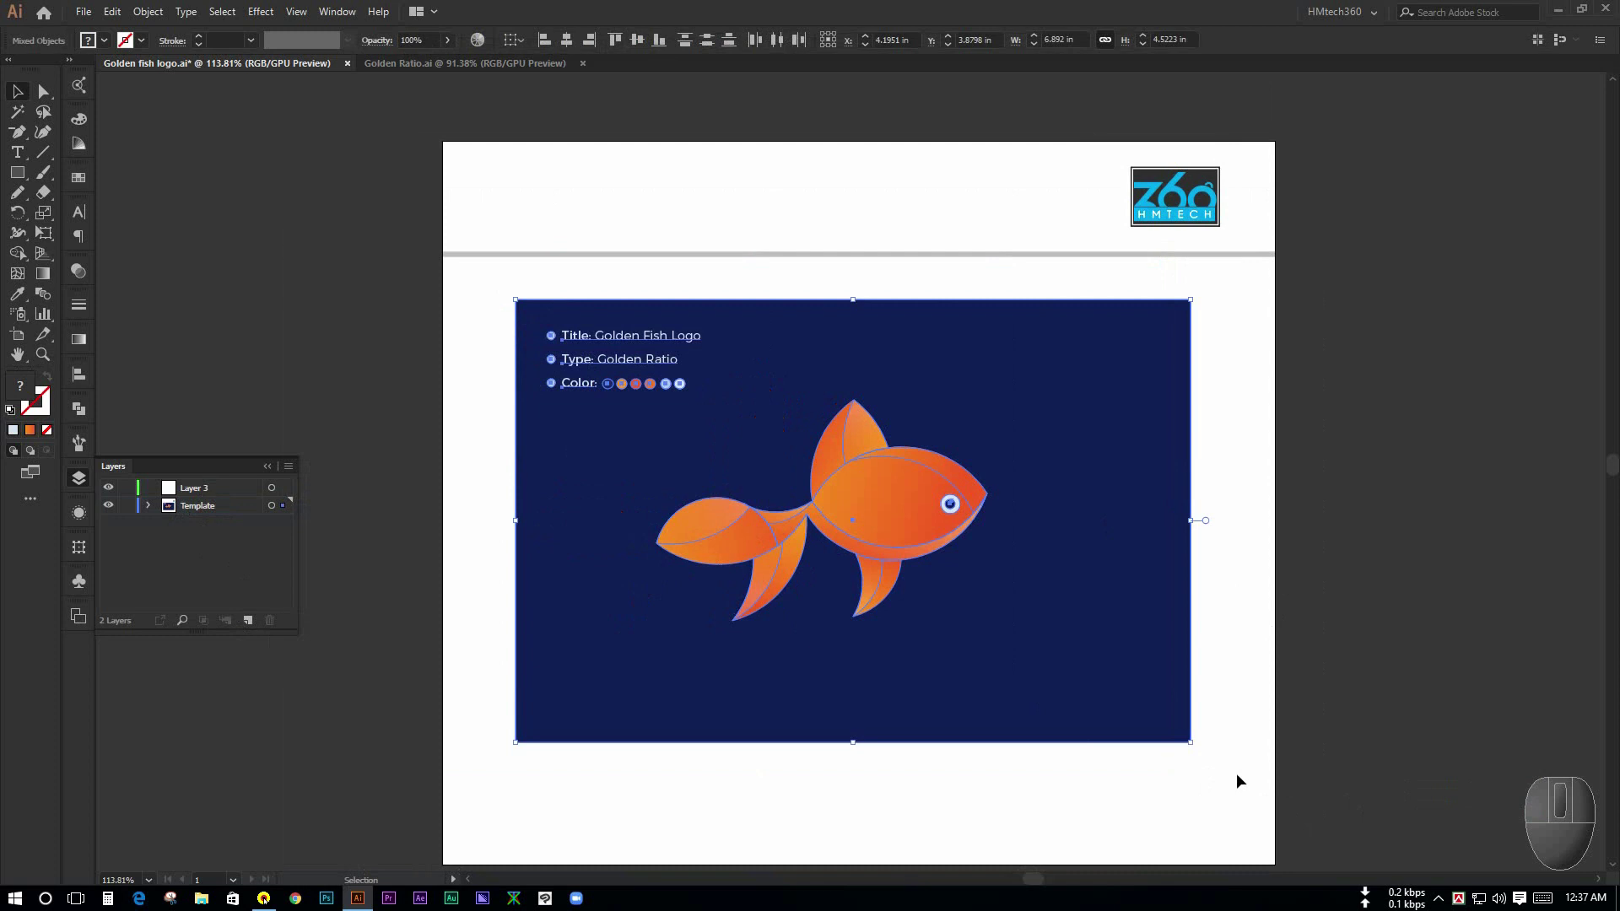
{"action": "left_click", "coordinate": [1237, 773]}
{"action": "left_click_drag", "start_coordinate": [487, 300], "coordinate": [1299, 769]}
{"action": "key", "text": "ctrl"}
{"action": "key", "text": "ctrl+x"}
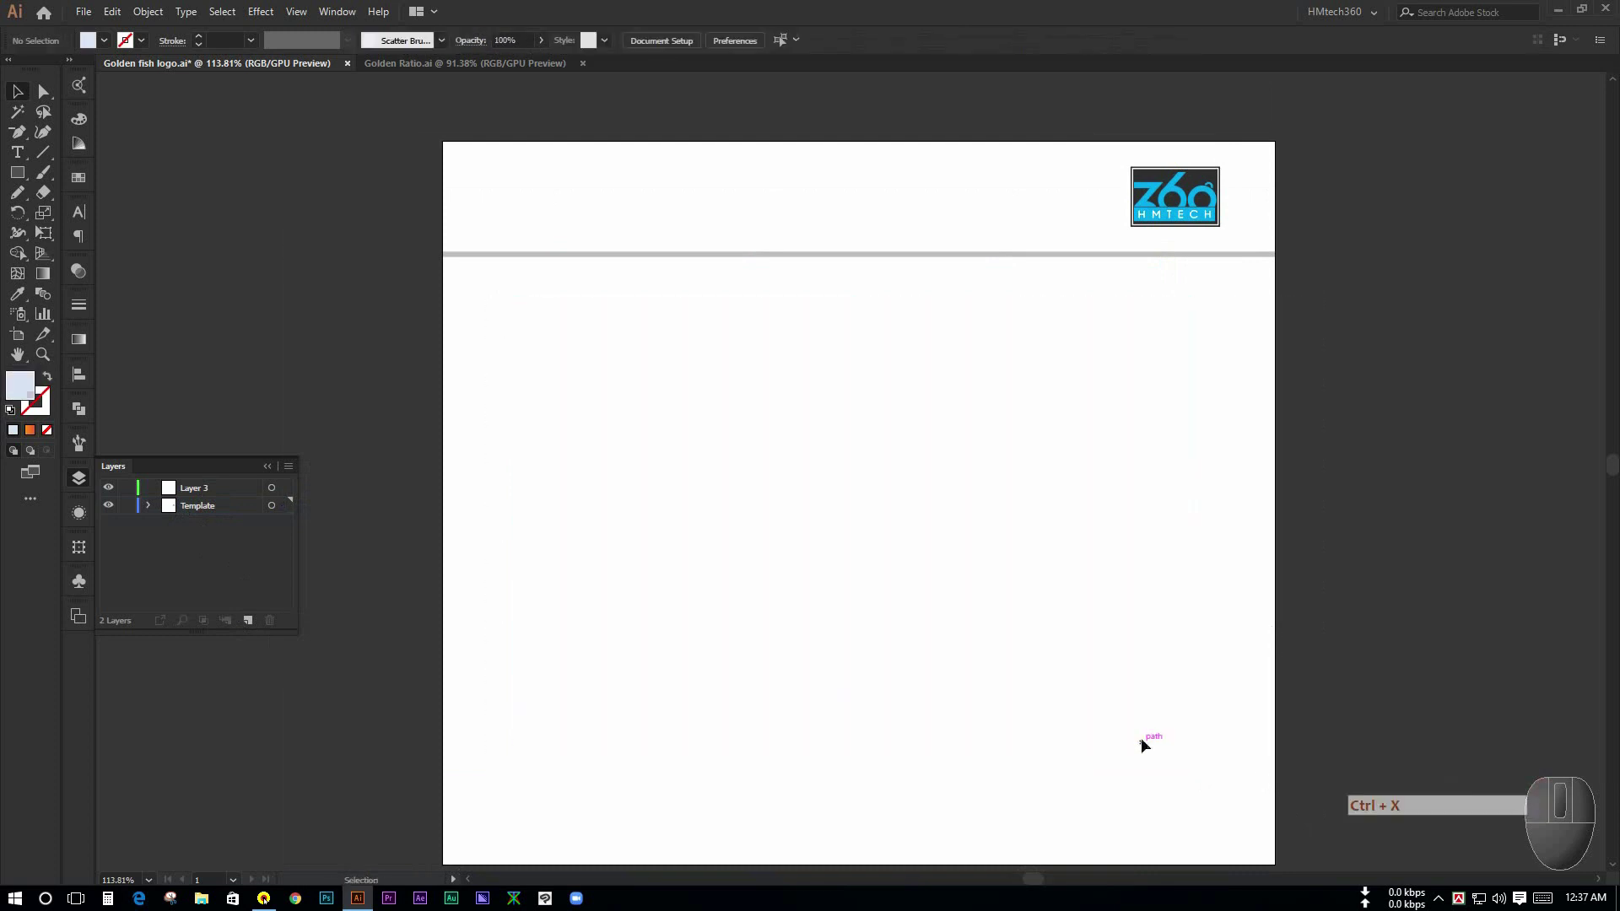
Step: Delete the Template layer with its logo and gray header line, keeping only Layer 3
{"action": "left_click", "coordinate": [195, 504]}
{"action": "left_click", "coordinate": [204, 493]}
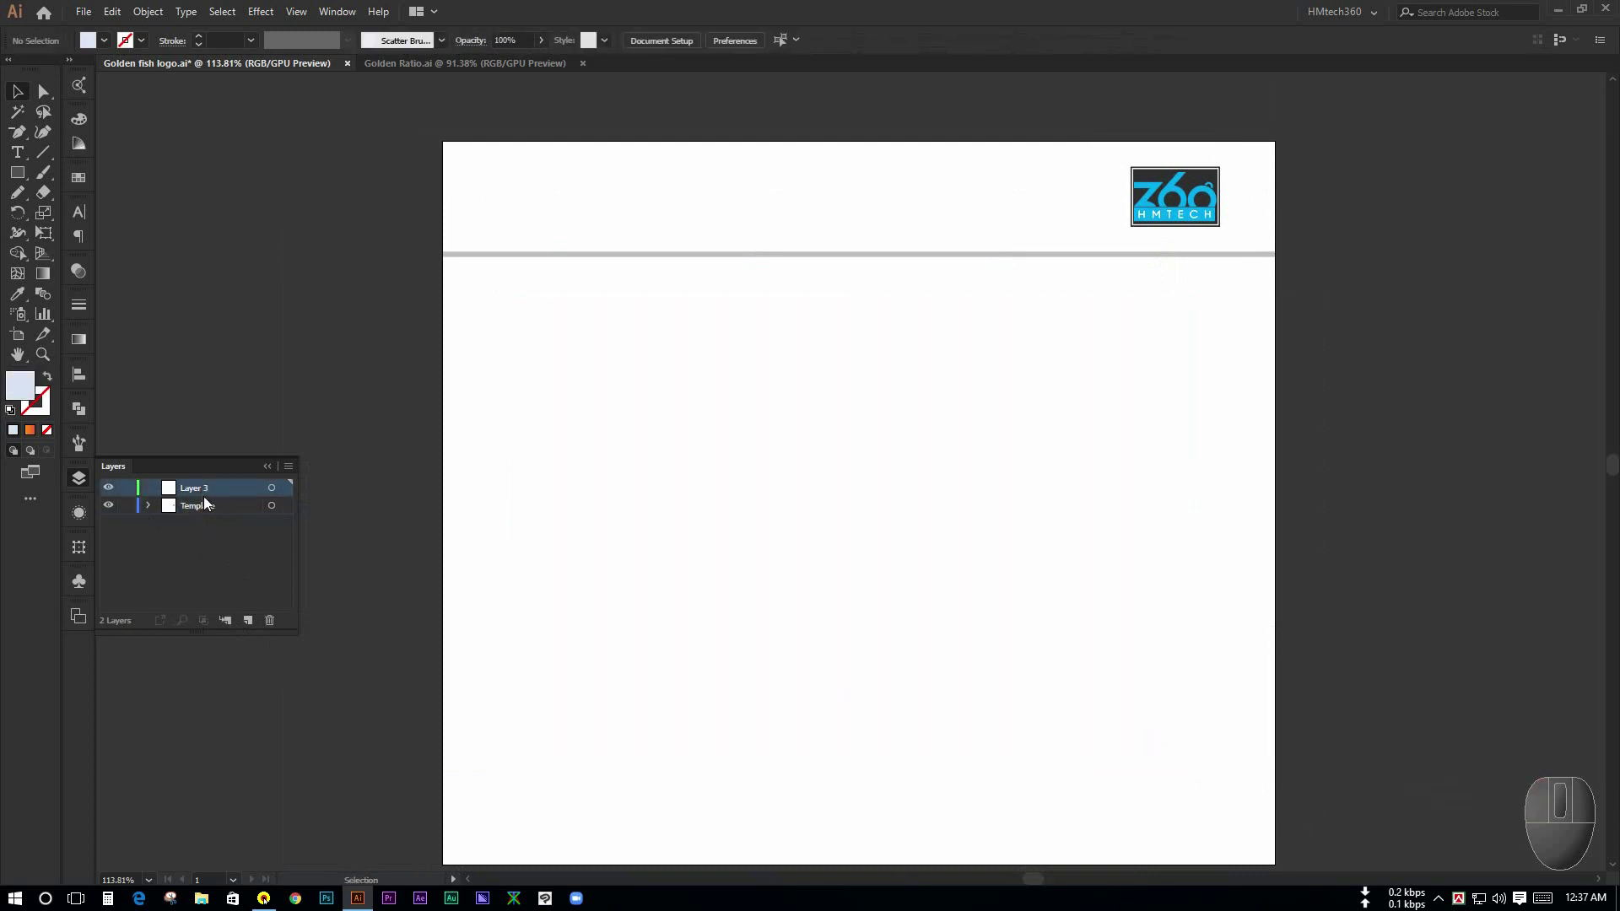
{"action": "left_click", "coordinate": [211, 509]}
{"action": "left_click", "coordinate": [108, 506]}
{"action": "left_click", "coordinate": [108, 505]}
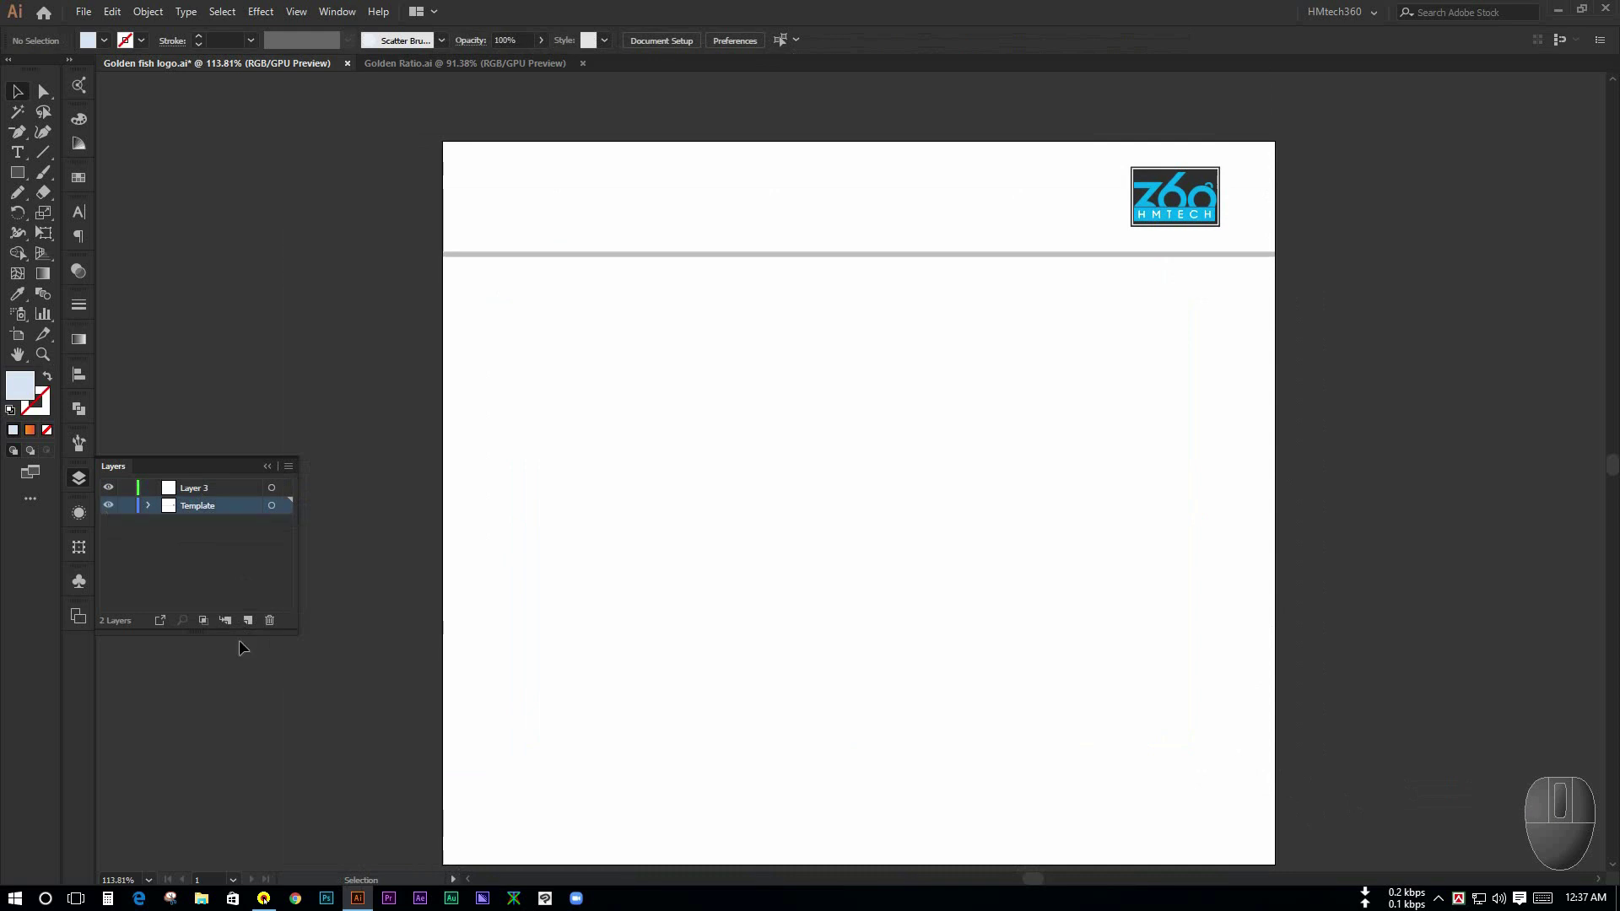
{"action": "left_click", "coordinate": [270, 621]}
{"action": "left_click", "coordinate": [873, 479]}
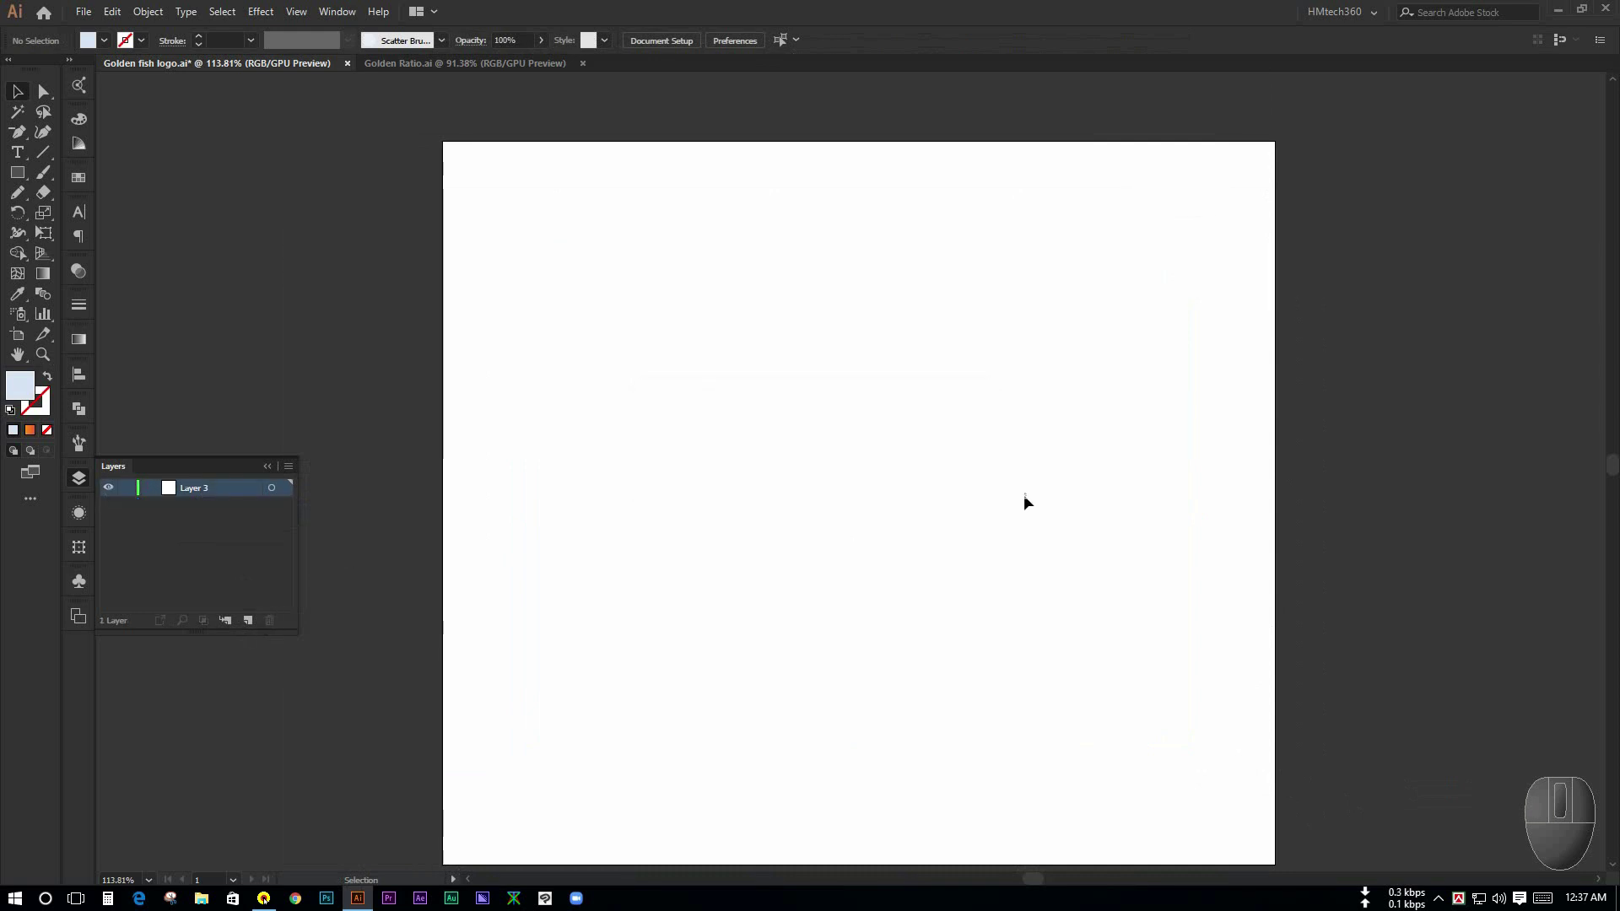
Step: Paste the cut artwork in front at its original position on Layer 3
{"action": "key", "text": "ctrl+f"}
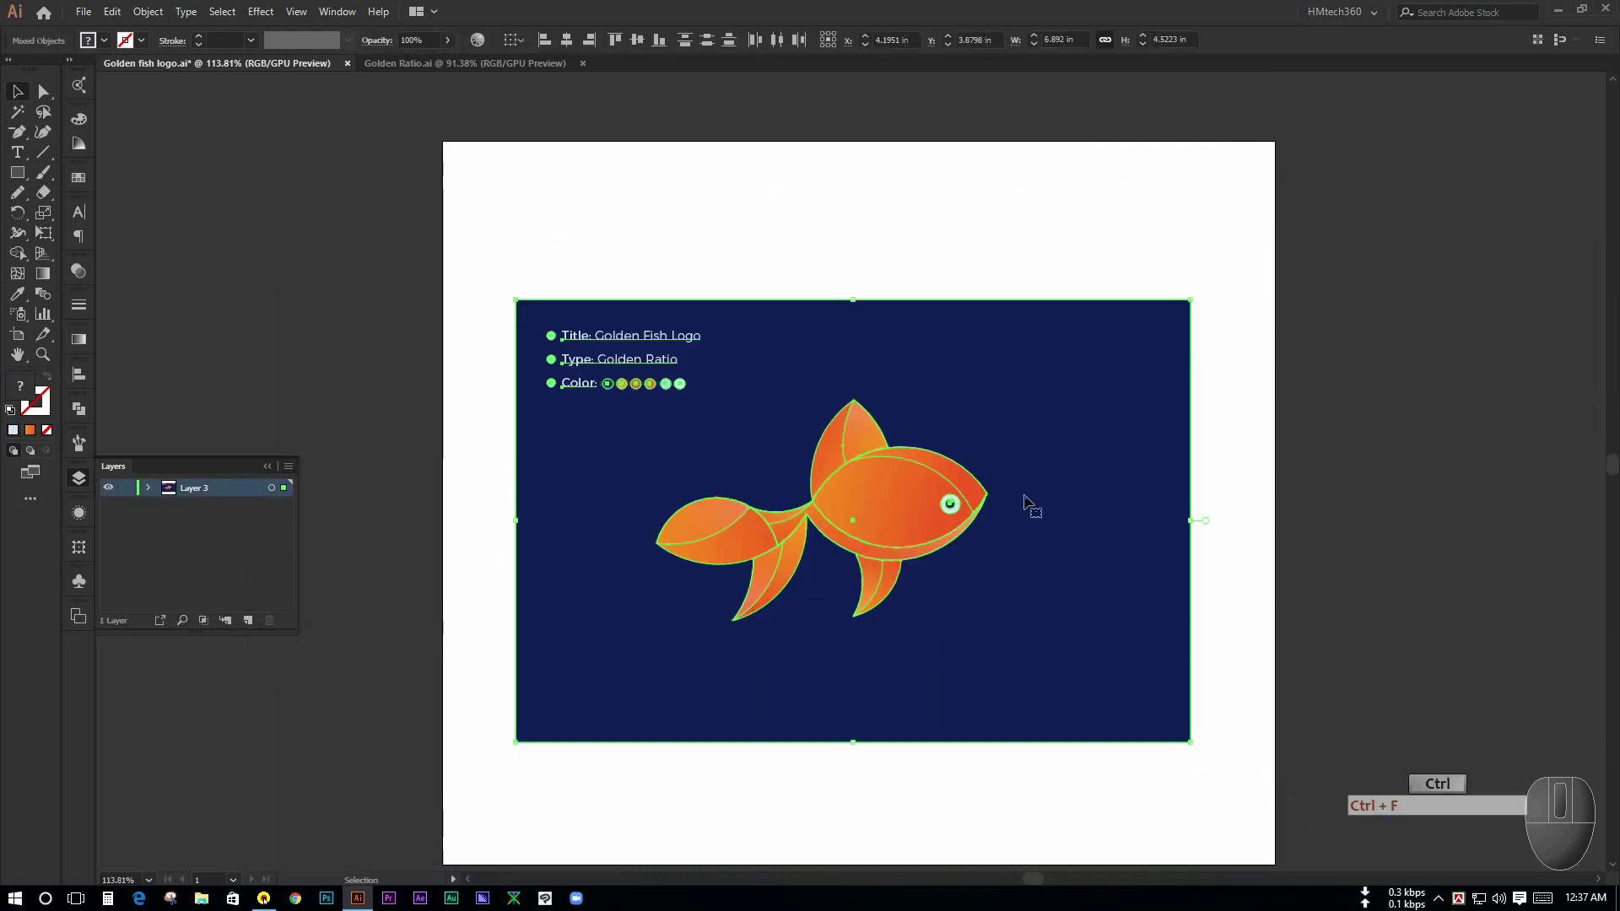
{"action": "left_click", "coordinate": [1260, 451]}
{"action": "key", "text": "space"}
{"action": "left_click_drag", "start_coordinate": [1264, 445], "coordinate": [1229, 420]}
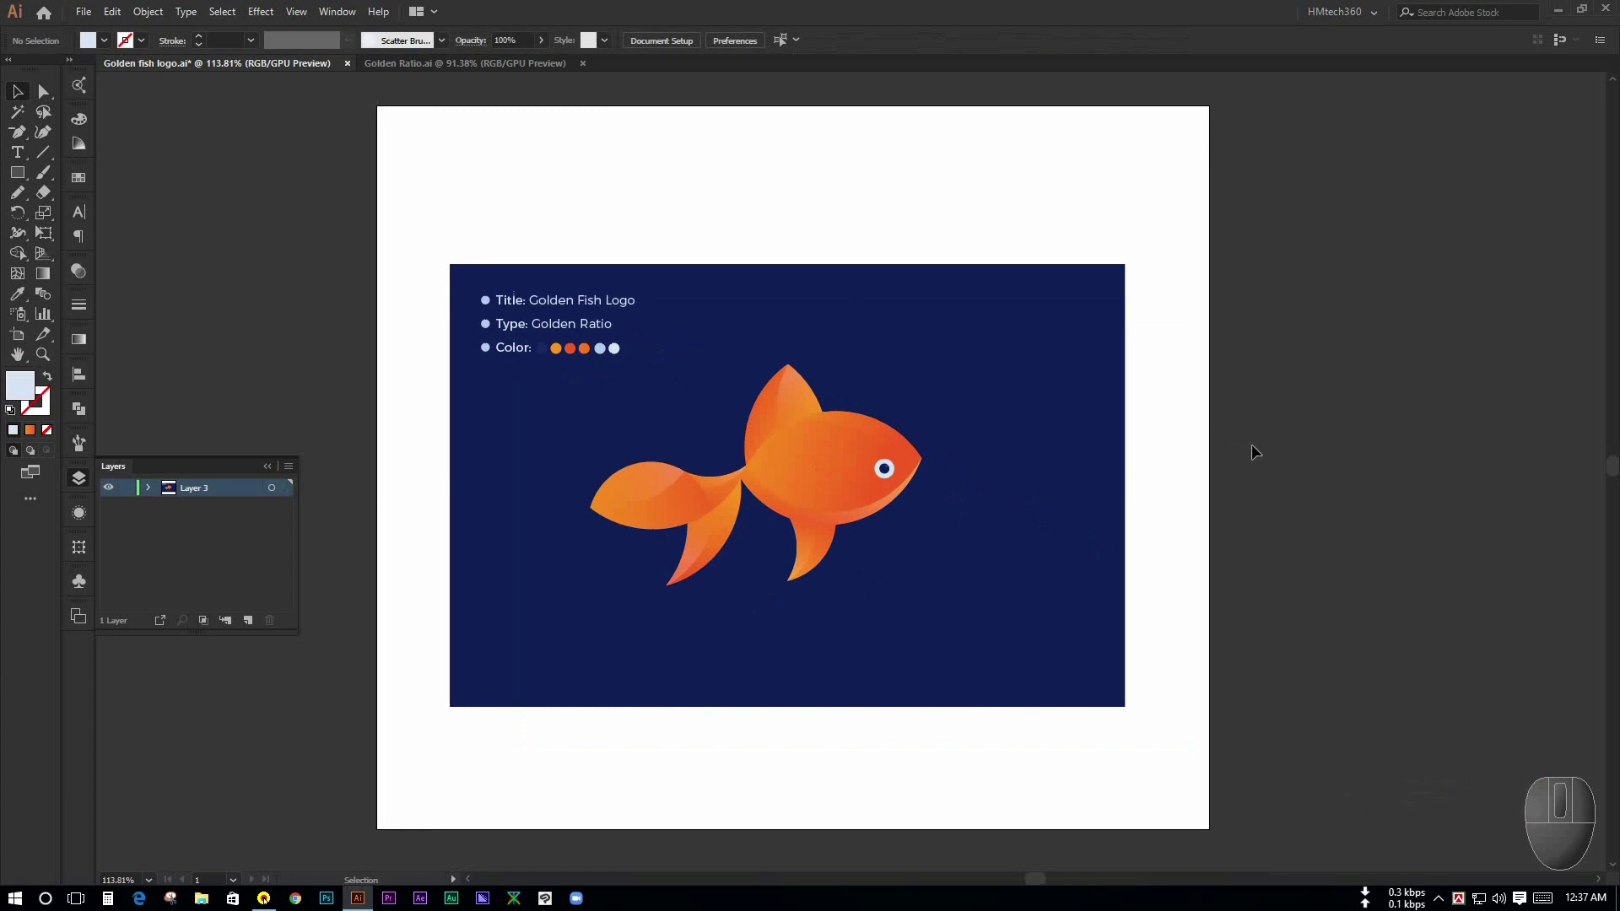
{"action": "key", "text": "space"}
Step: Create an artboard fitted to the navy rectangle and delete the original larger Artboard 1
{"action": "left_click", "coordinate": [18, 335]}
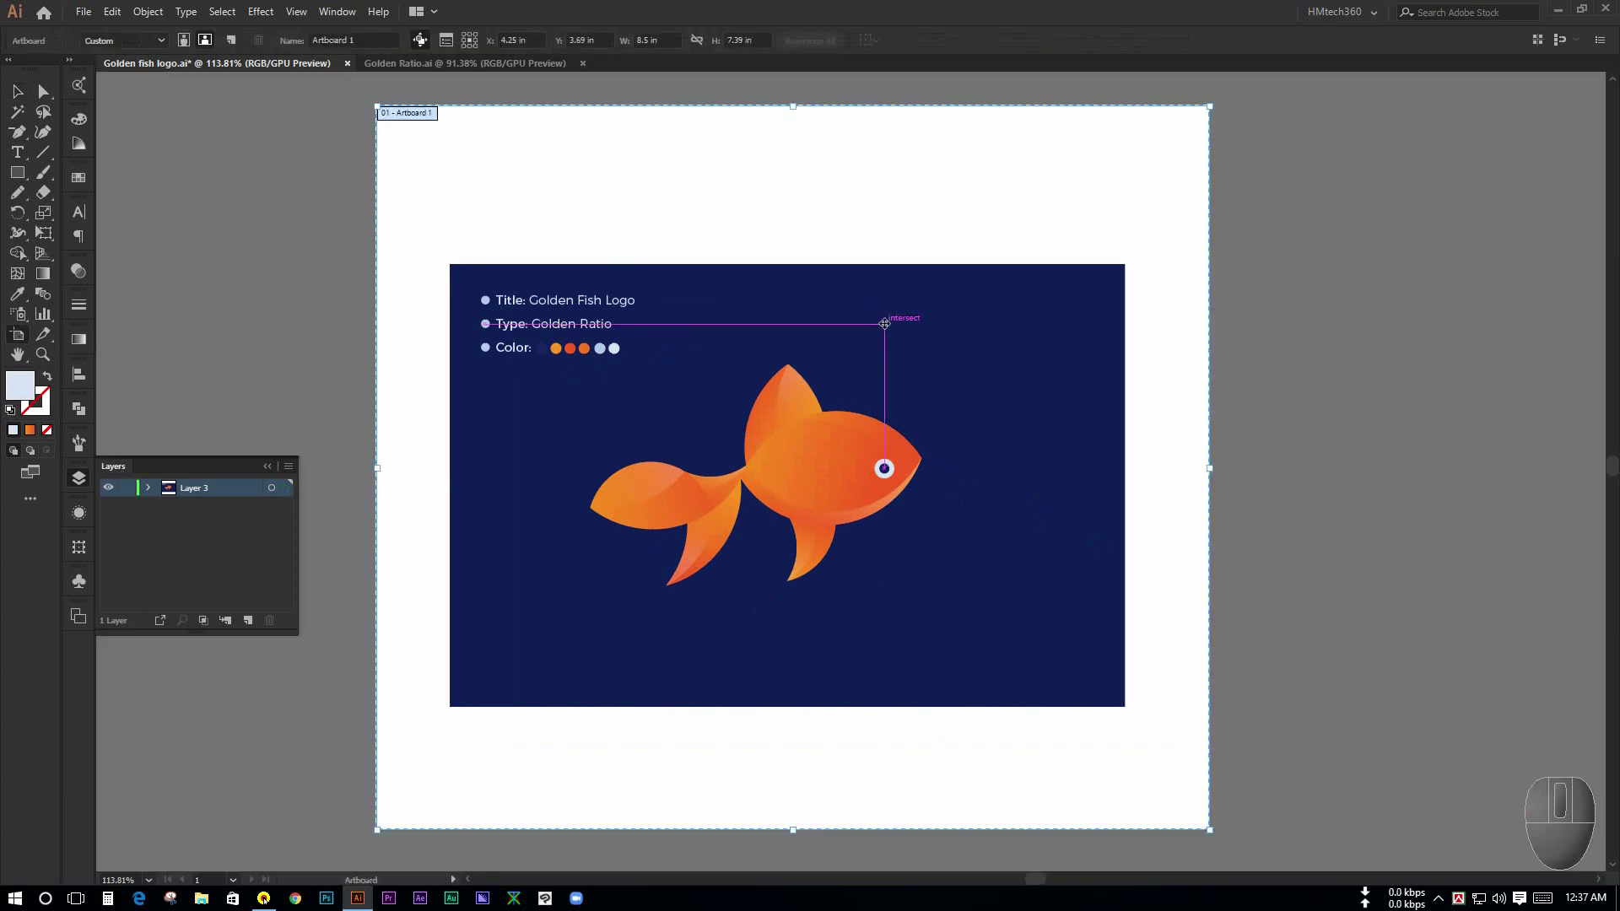
{"action": "left_click", "coordinate": [928, 167]}
{"action": "key", "text": "Delete"}
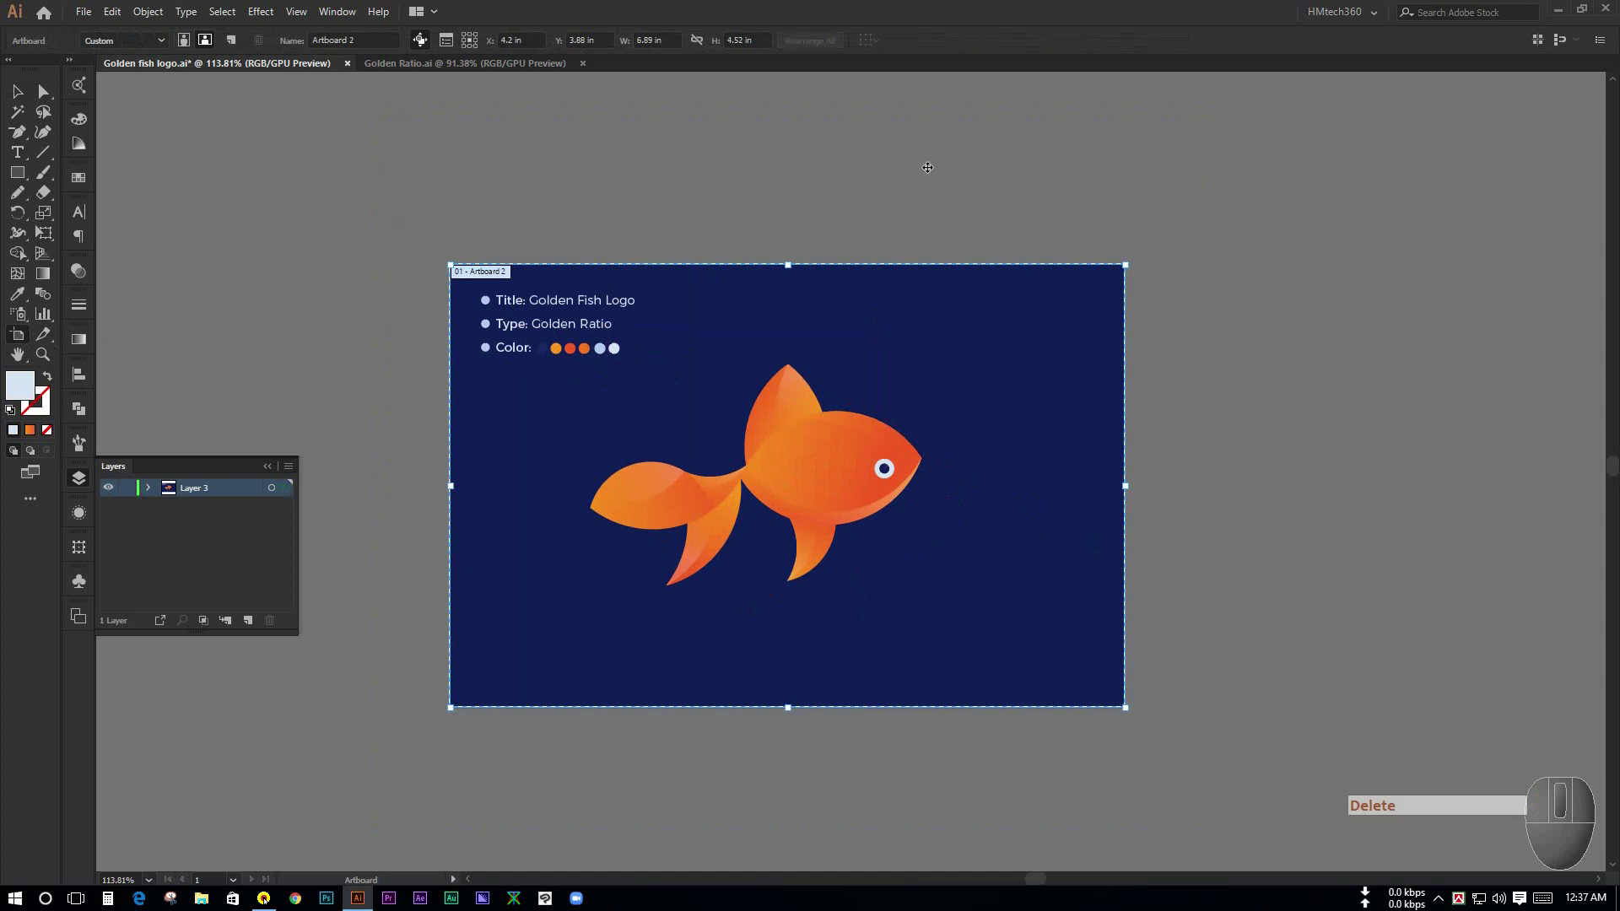
{"action": "left_click", "coordinate": [17, 90]}
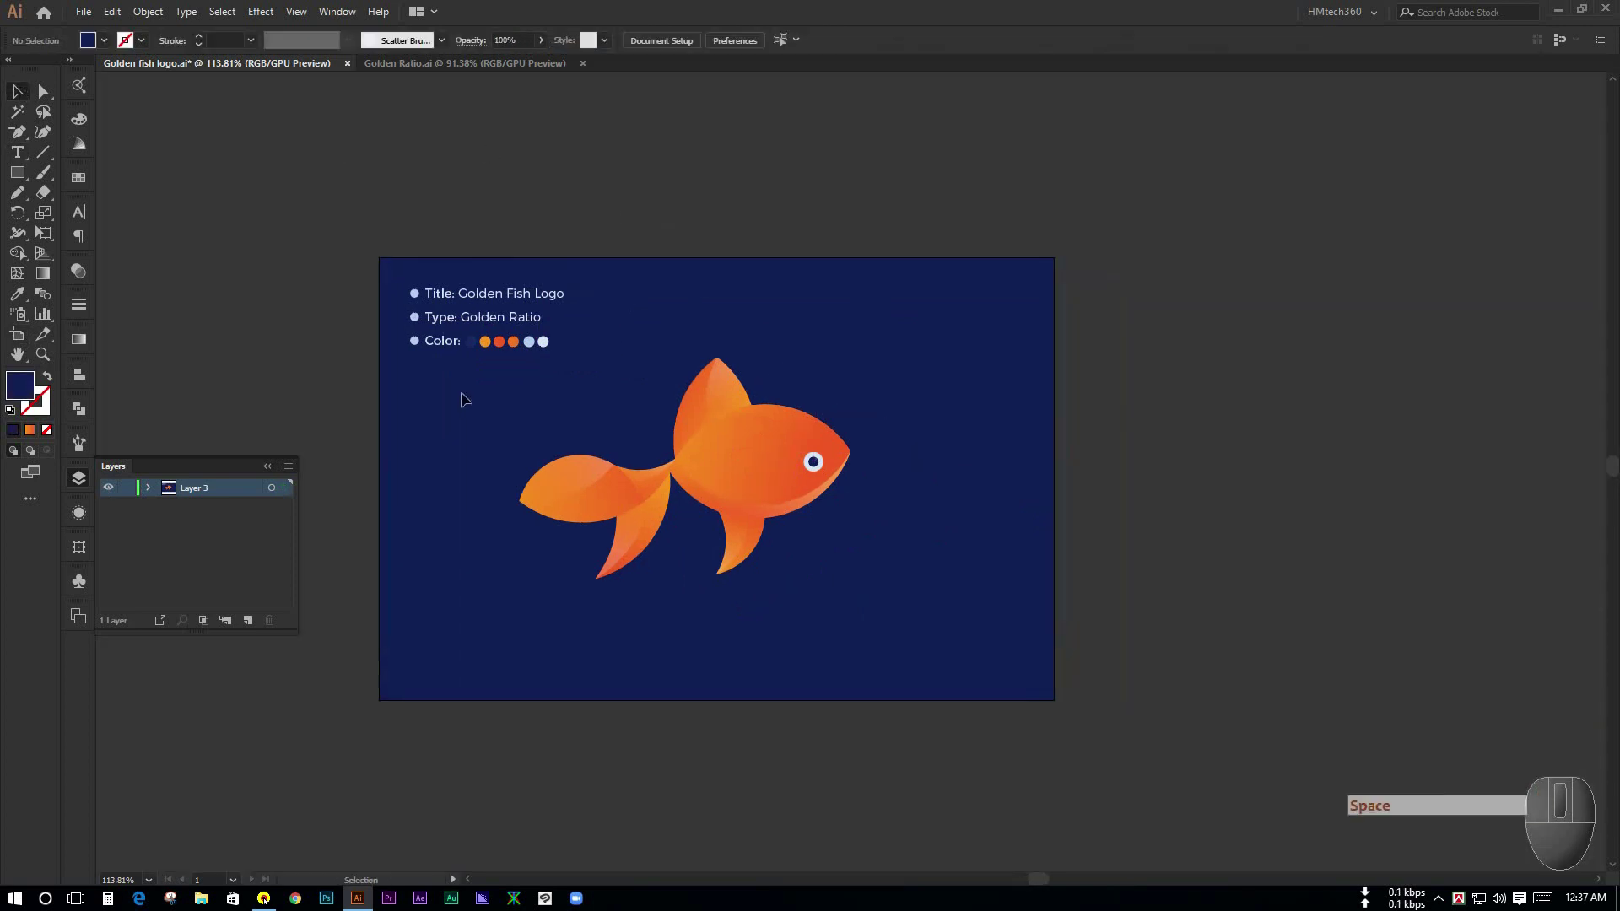
Step: Scale the whole fish down proportionally to about 2.6 by 1.74 in and center it vertically on the artboard
{"action": "left_click_drag", "start_coordinate": [464, 395], "coordinate": [827, 563]}
{"action": "mouse_move", "coordinate": [744, 460]}
{"action": "left_mouse_down"}
{"action": "mouse_move", "coordinate": [771, 479]}
{"action": "mouse_move", "coordinate": [752, 454]}
{"action": "left_mouse_up"}
{"action": "left_click", "coordinate": [966, 651]}
{"action": "key", "text": "ctrl+space"}
{"action": "left_click_drag", "start_coordinate": [696, 605], "coordinate": [778, 615]}
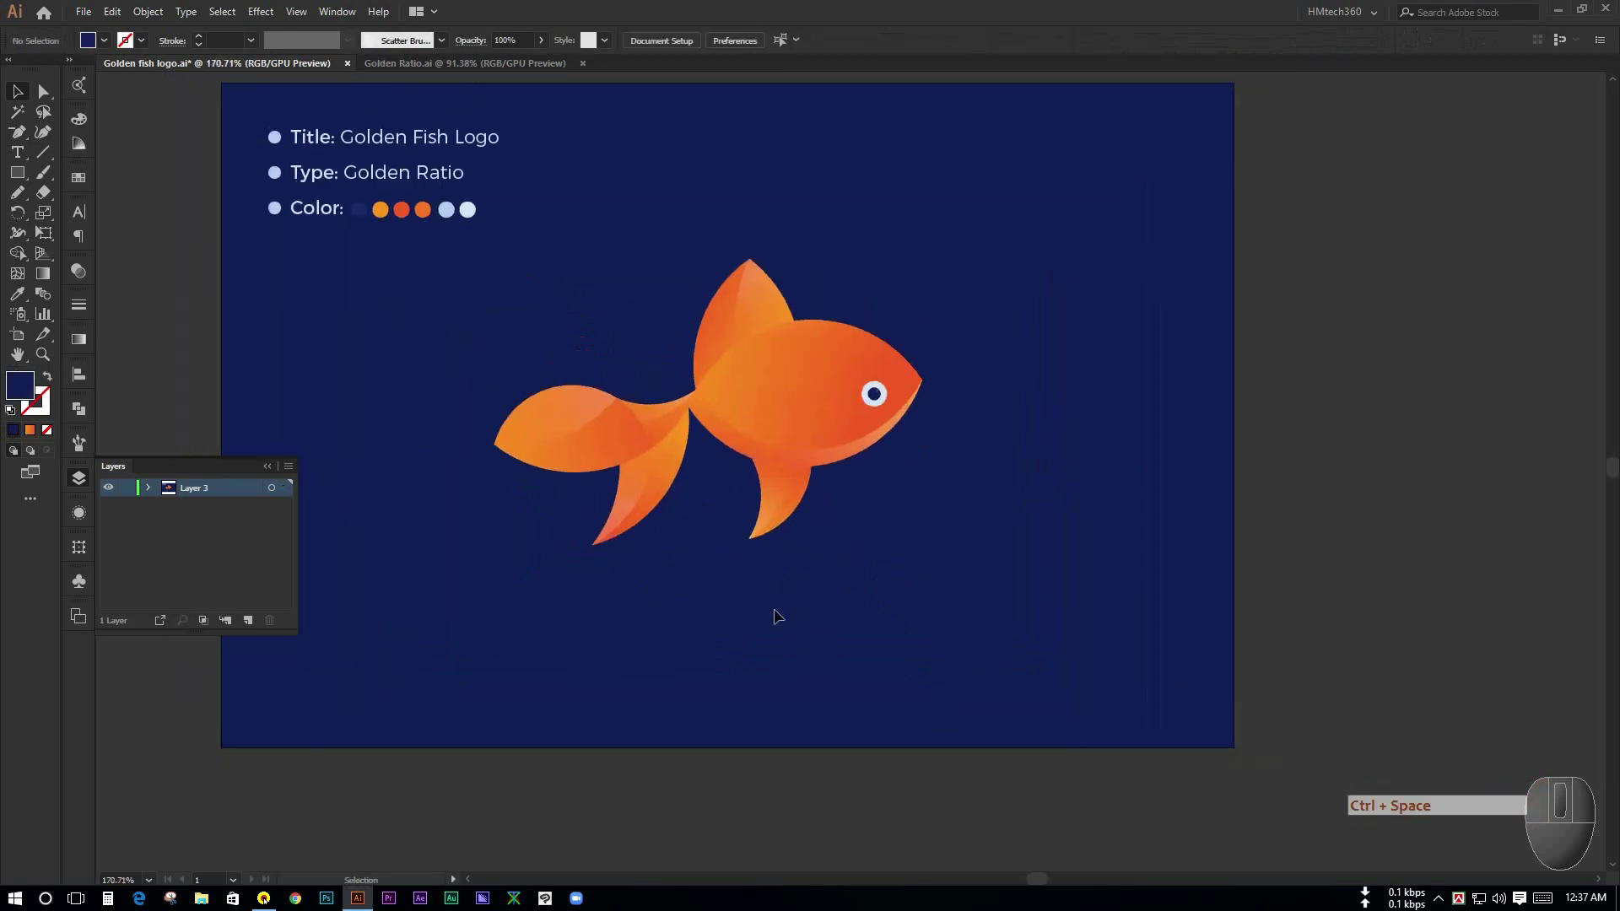
{"action": "left_click_drag", "start_coordinate": [373, 257], "coordinate": [951, 608]}
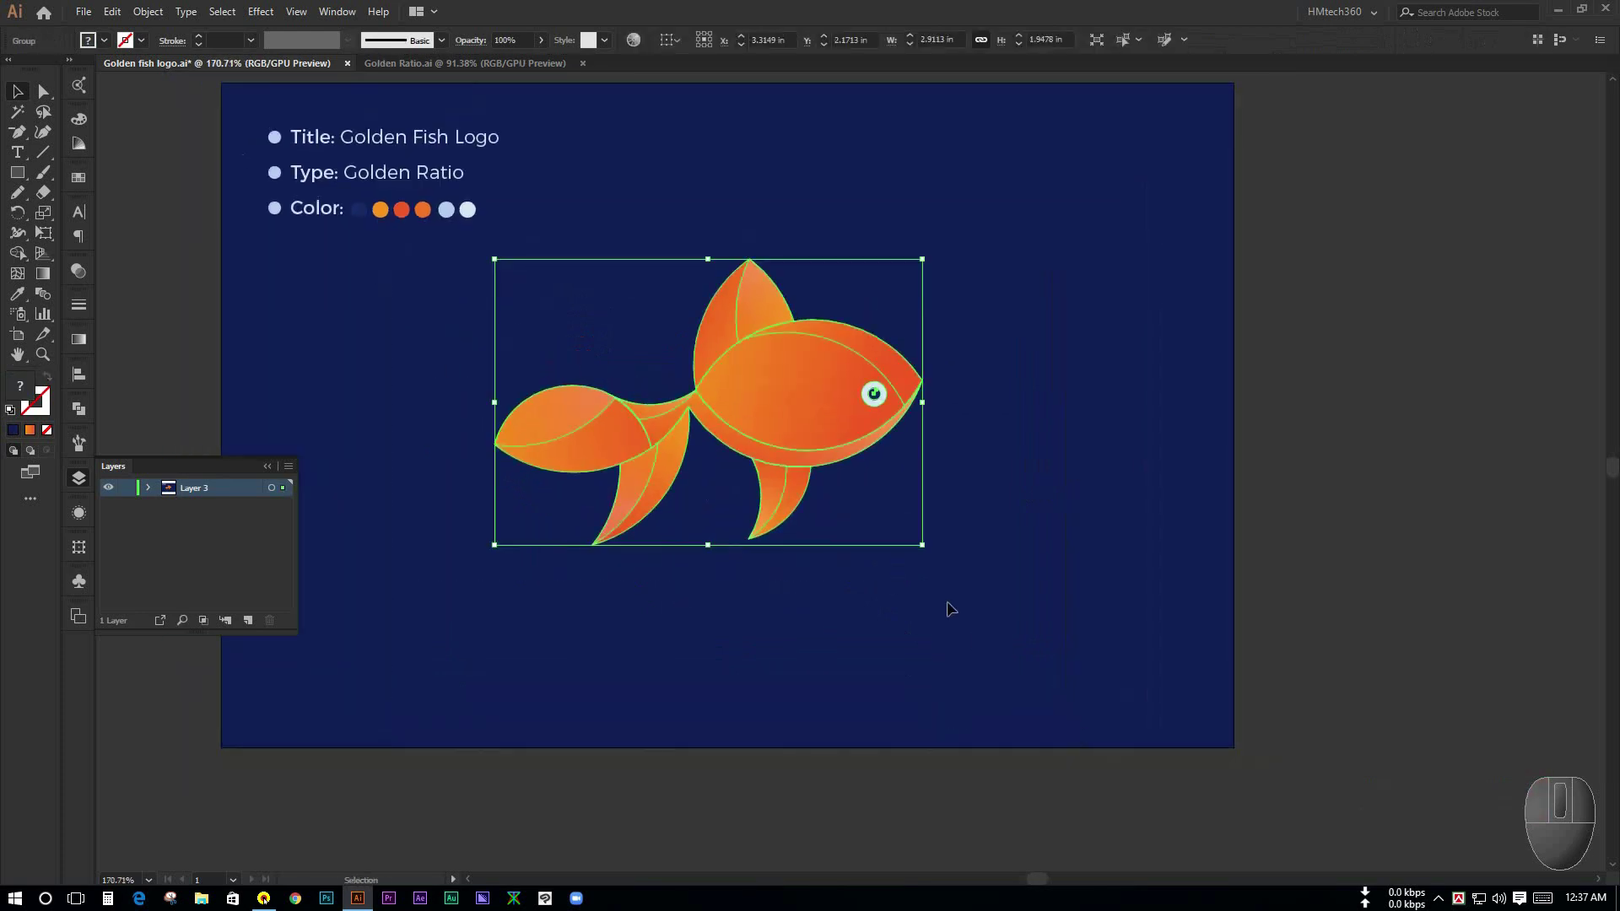
{"action": "left_click_drag", "start_coordinate": [928, 548], "coordinate": [900, 530]}
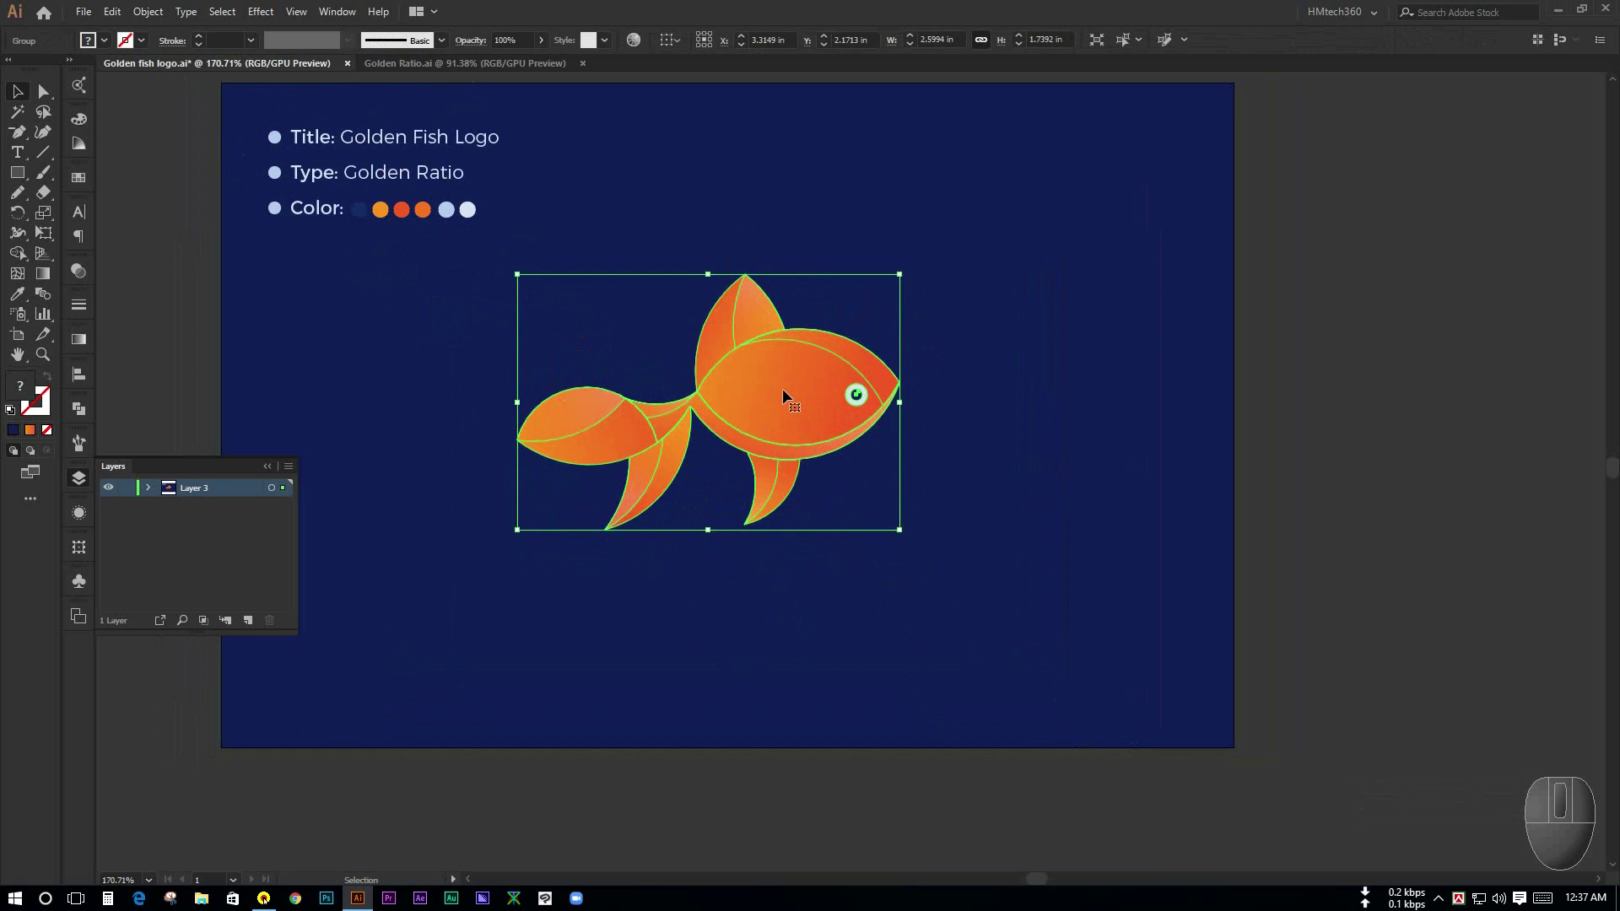
{"action": "left_click_drag", "start_coordinate": [782, 388], "coordinate": [781, 390]}
{"action": "left_click", "coordinate": [810, 582]}
Step: Scale down the title, type and color block and move it inward from the artboard's upper-left corner
{"action": "left_click_drag", "start_coordinate": [810, 582], "coordinate": [891, 612]}
{"action": "left_click_drag", "start_coordinate": [1030, 351], "coordinate": [980, 332]}
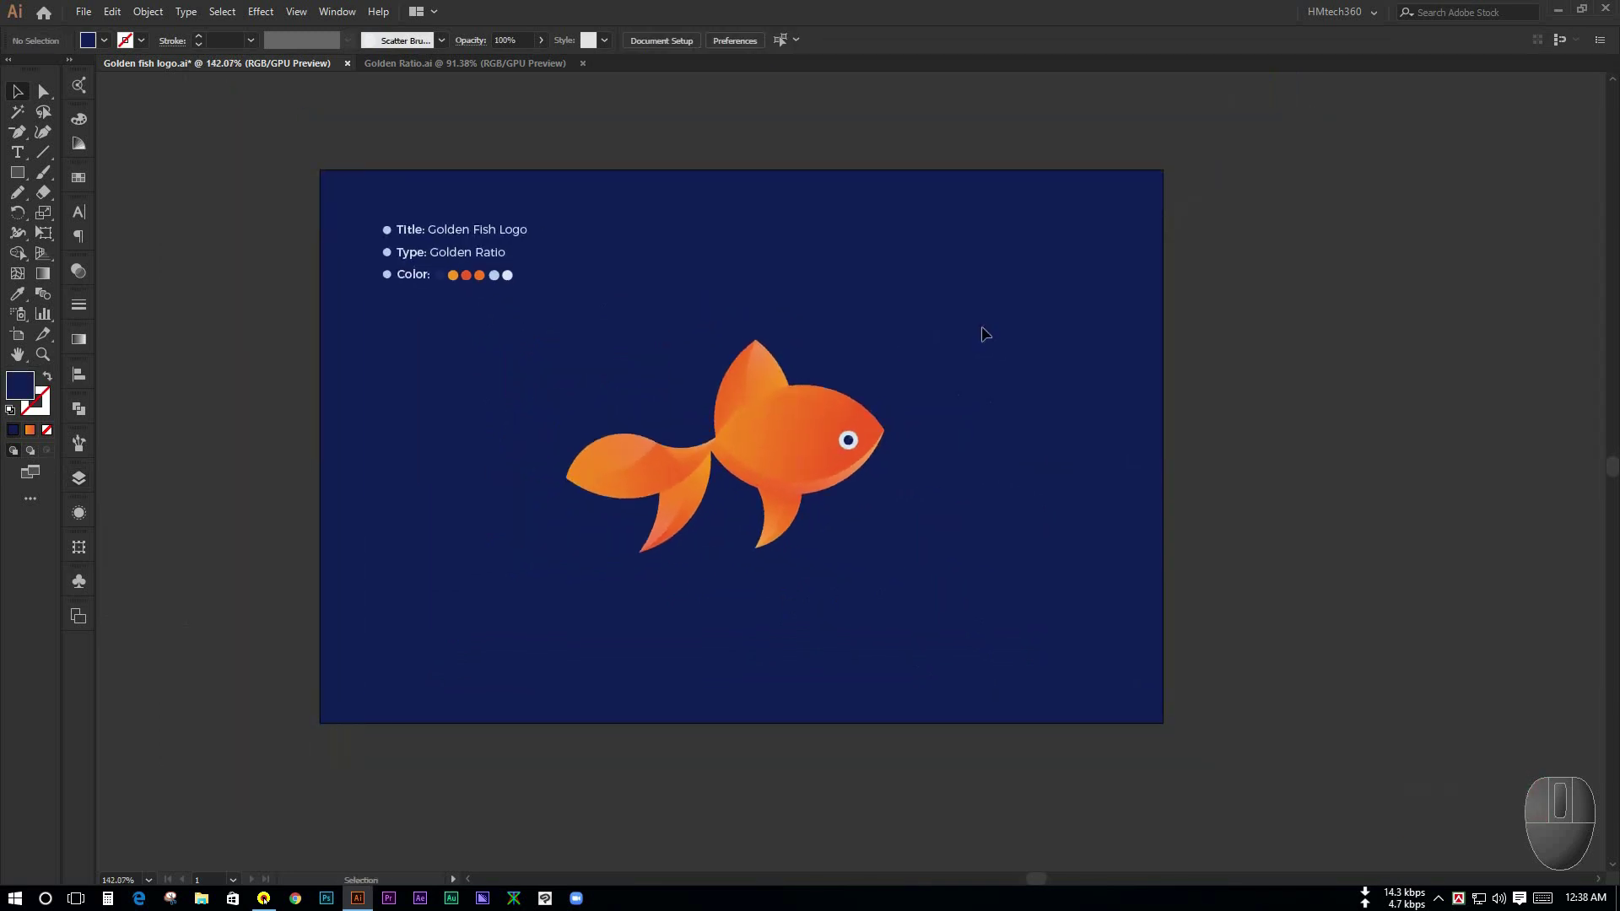
{"action": "scroll", "coordinate": [985, 334], "scroll_direction": "up", "scroll_amount": 2}
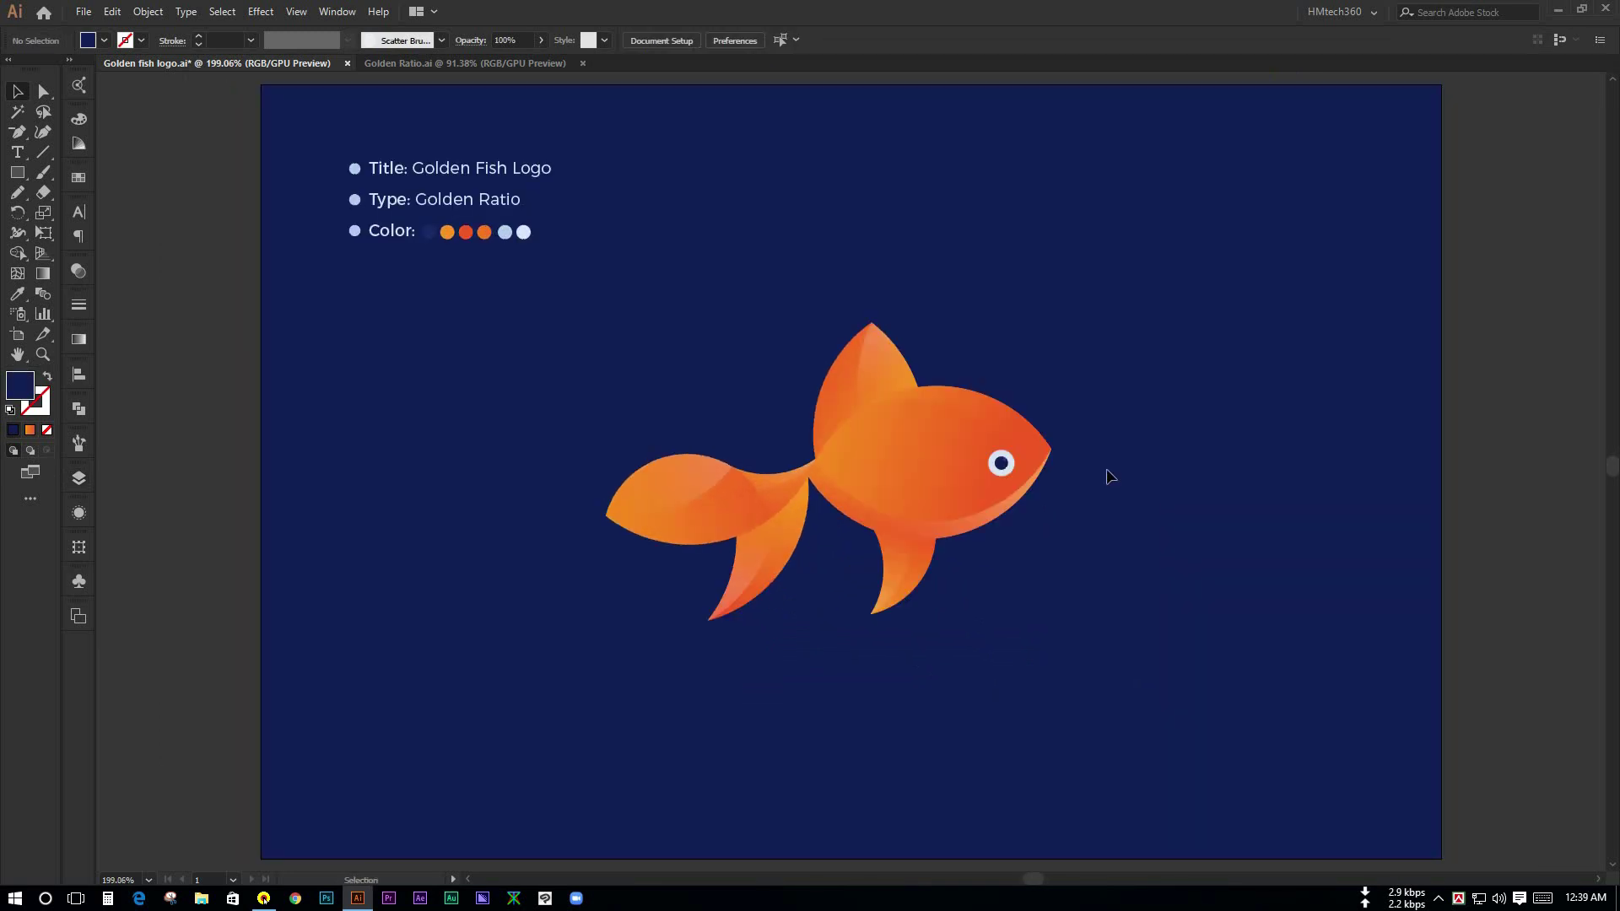